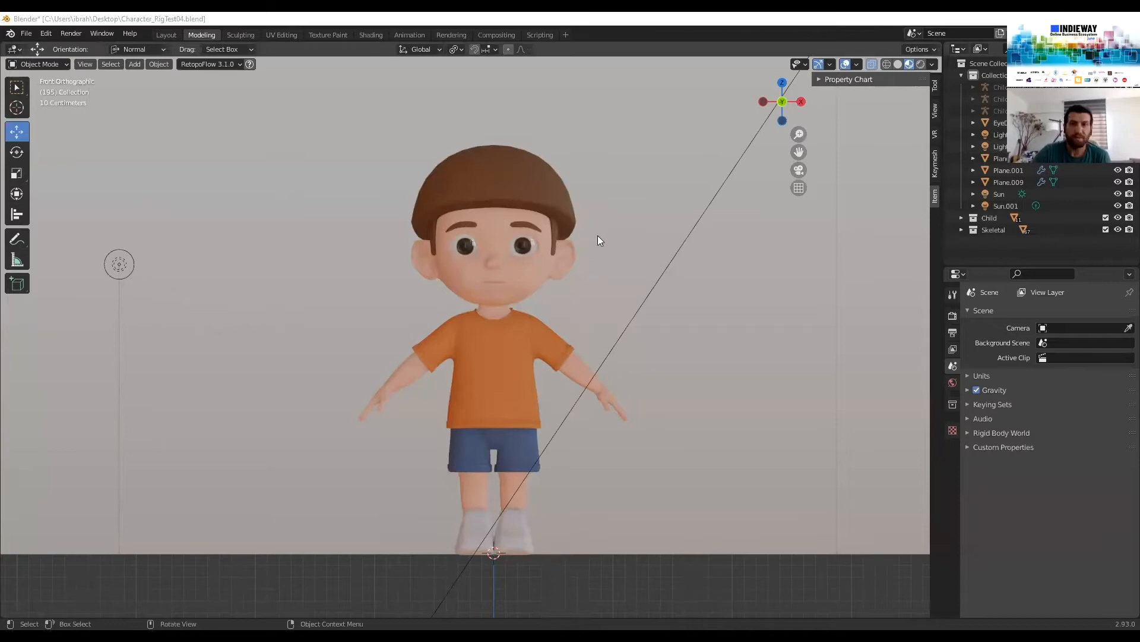
middle_drag(597, 235, 540, 326)
key(KP_1)
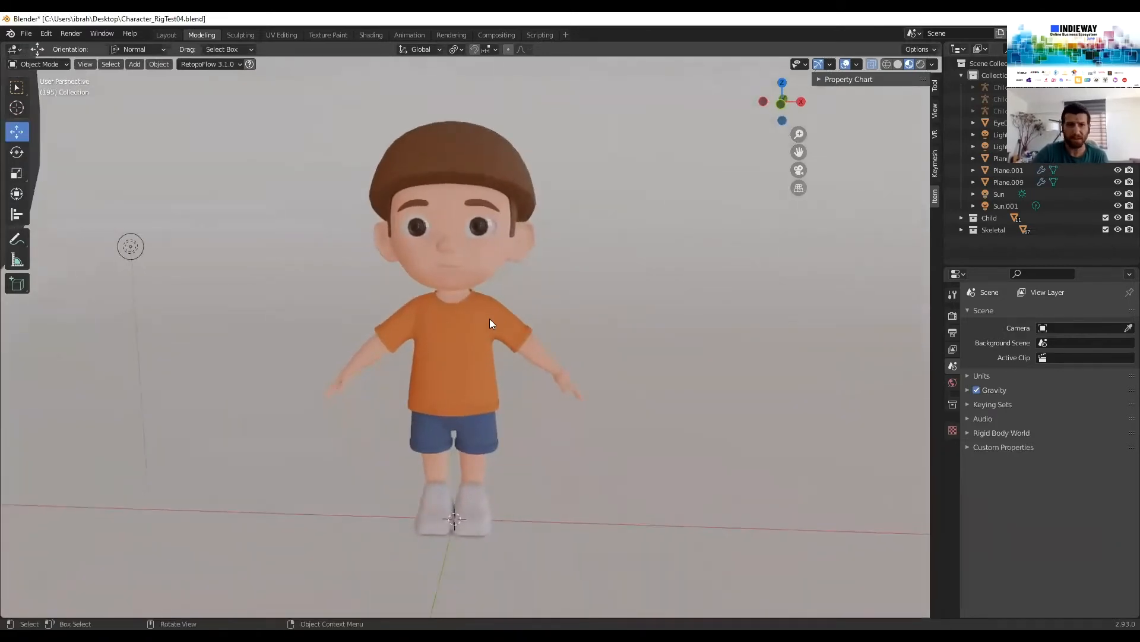
scroll(499, 321, up, 4)
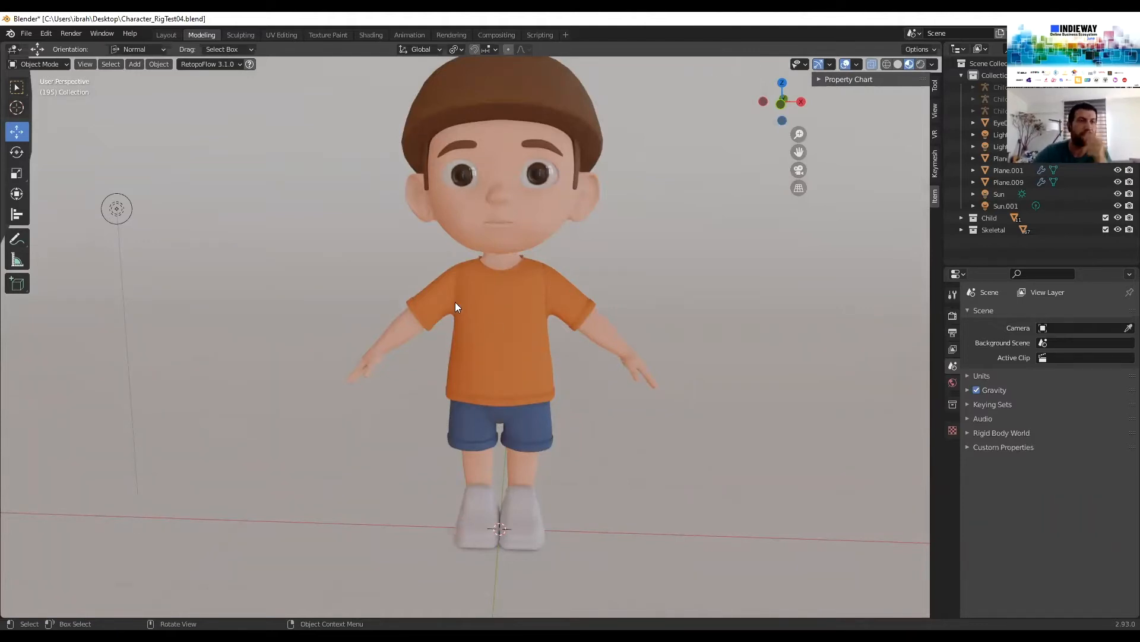
shift+middle_drag(529, 345, 518, 385)
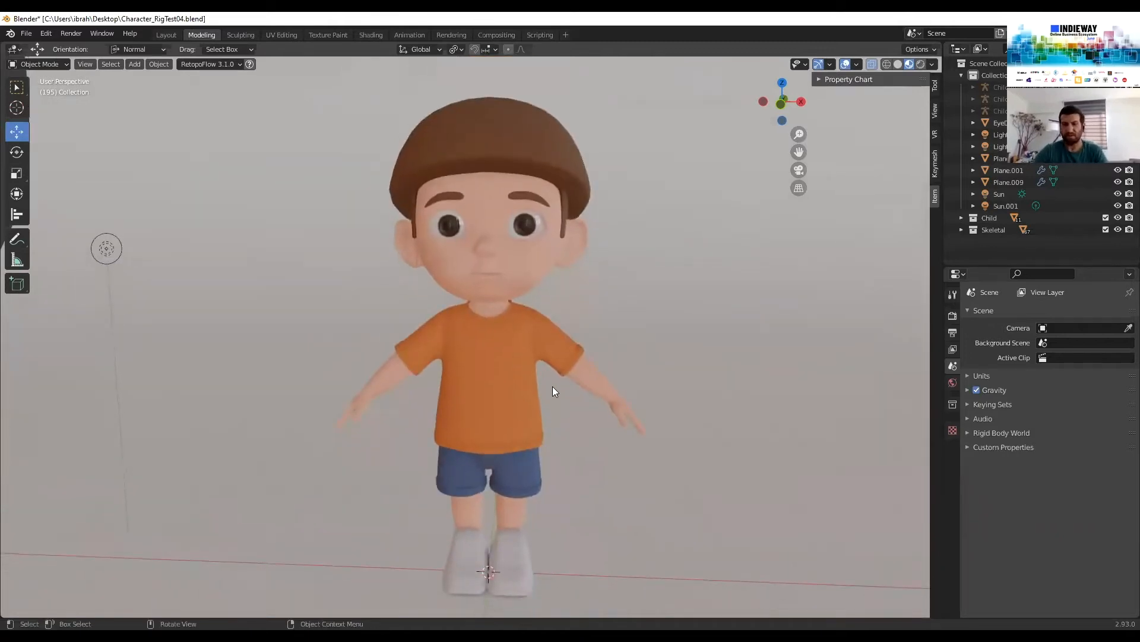
key(KP_1)
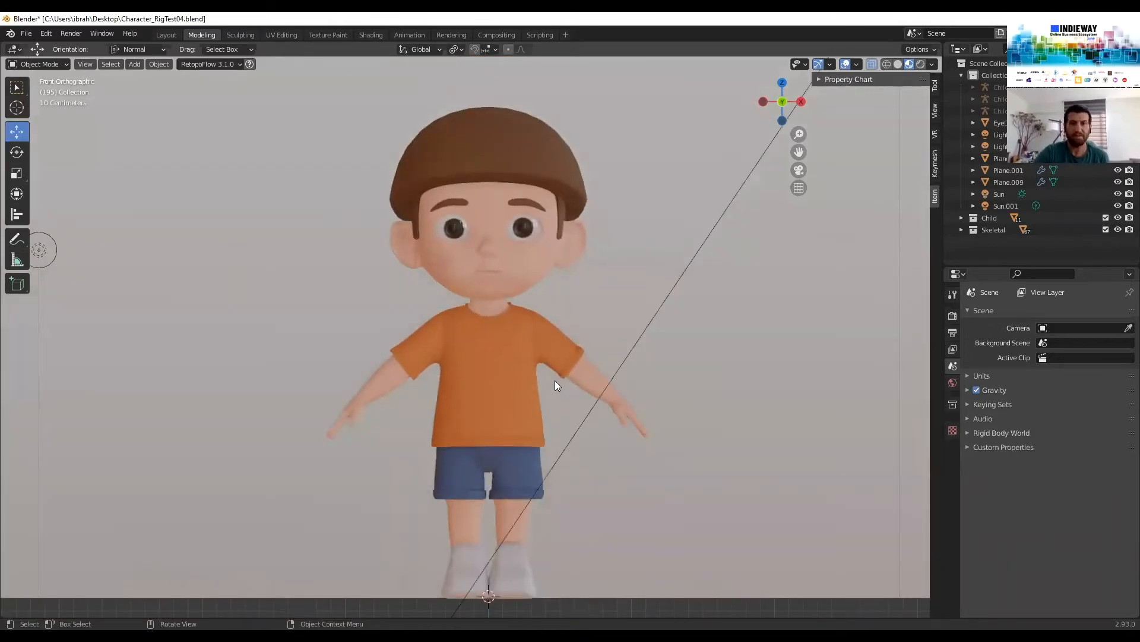
middle_drag(557, 316, 573, 338)
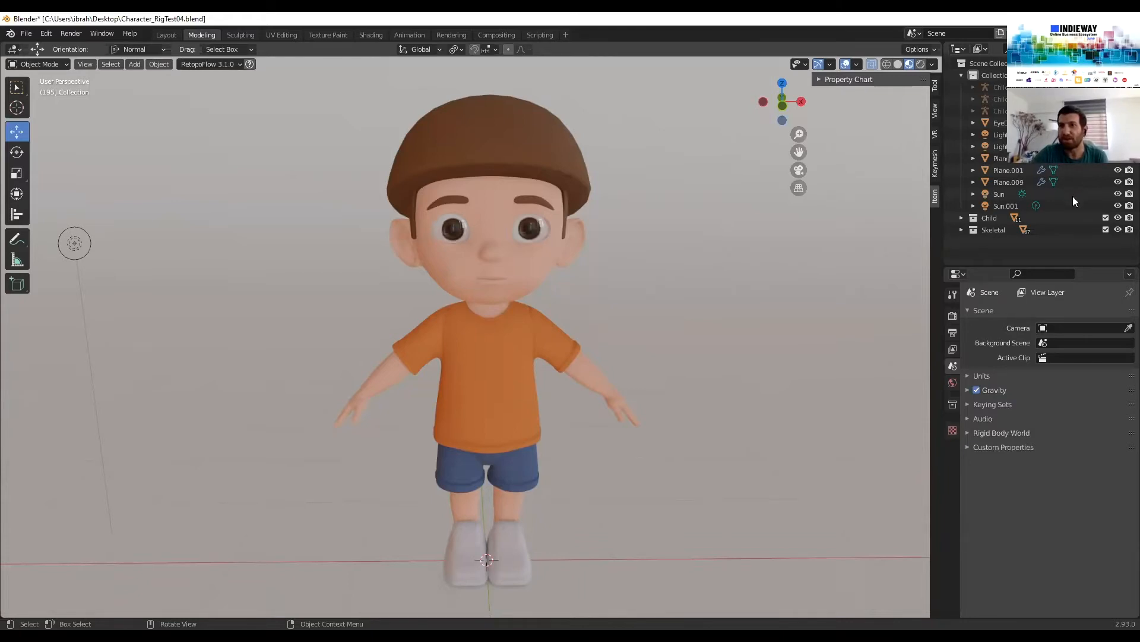
Hide the Child collection so only the skeleton remains, and delete the large backdrop plane behind it
click(1115, 218)
middle_drag(751, 247, 663, 179)
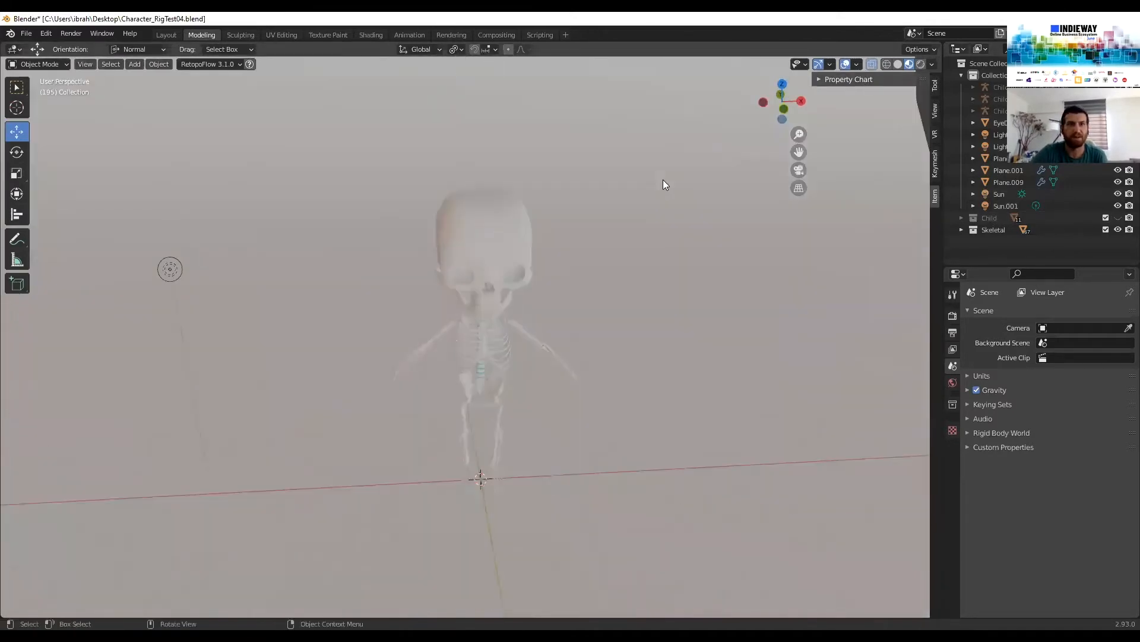
click(663, 180)
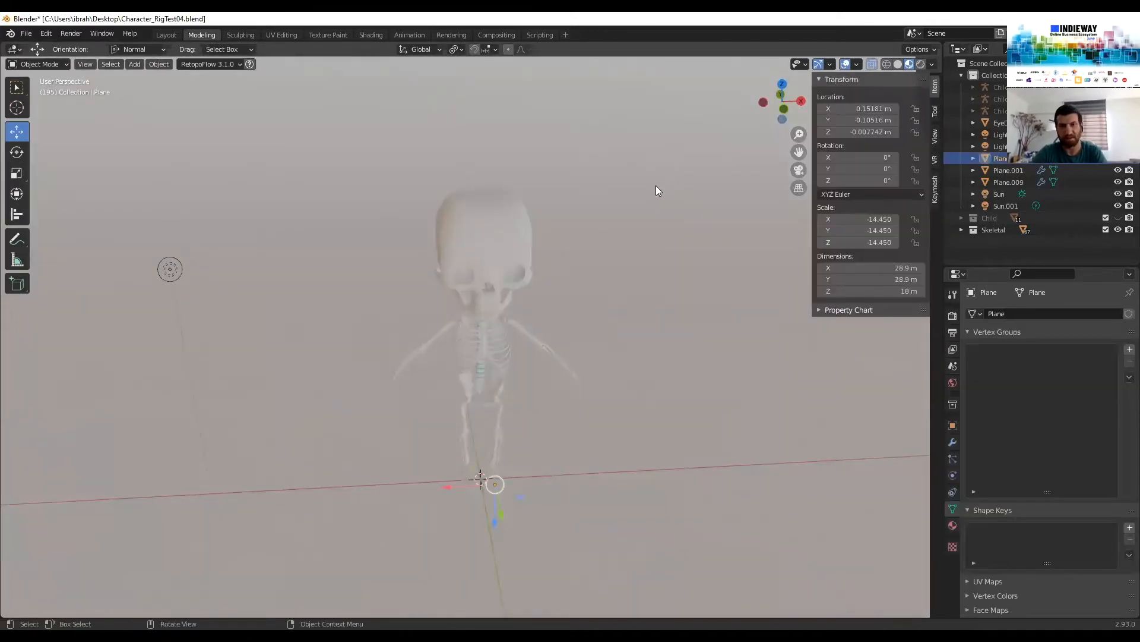
key(Delete)
middle_drag(604, 253, 611, 247)
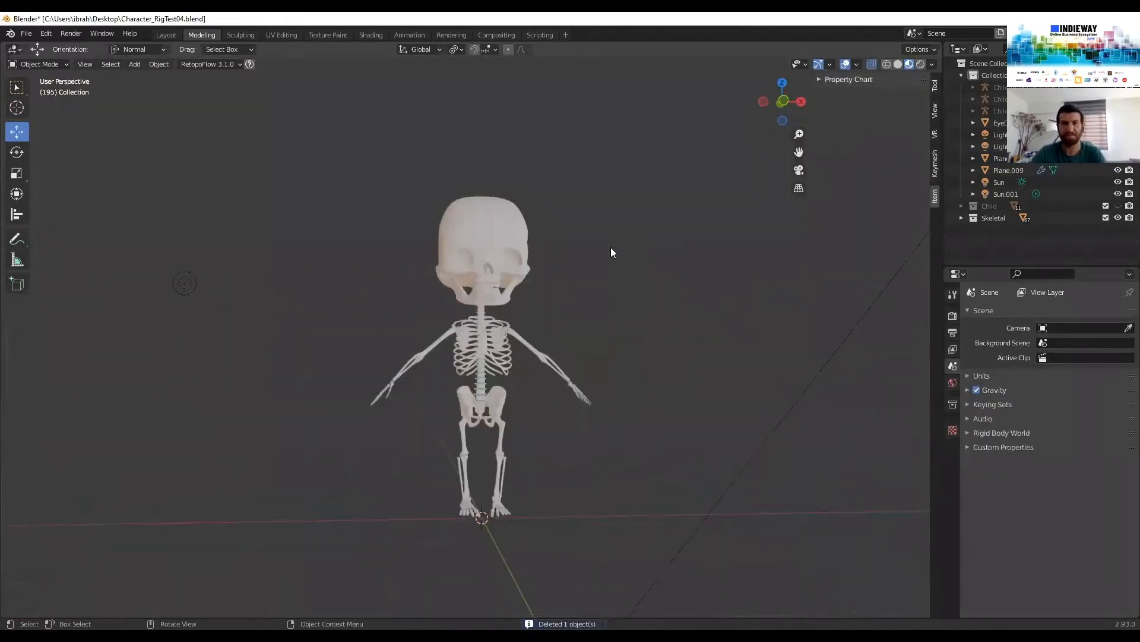
key(KP_1)
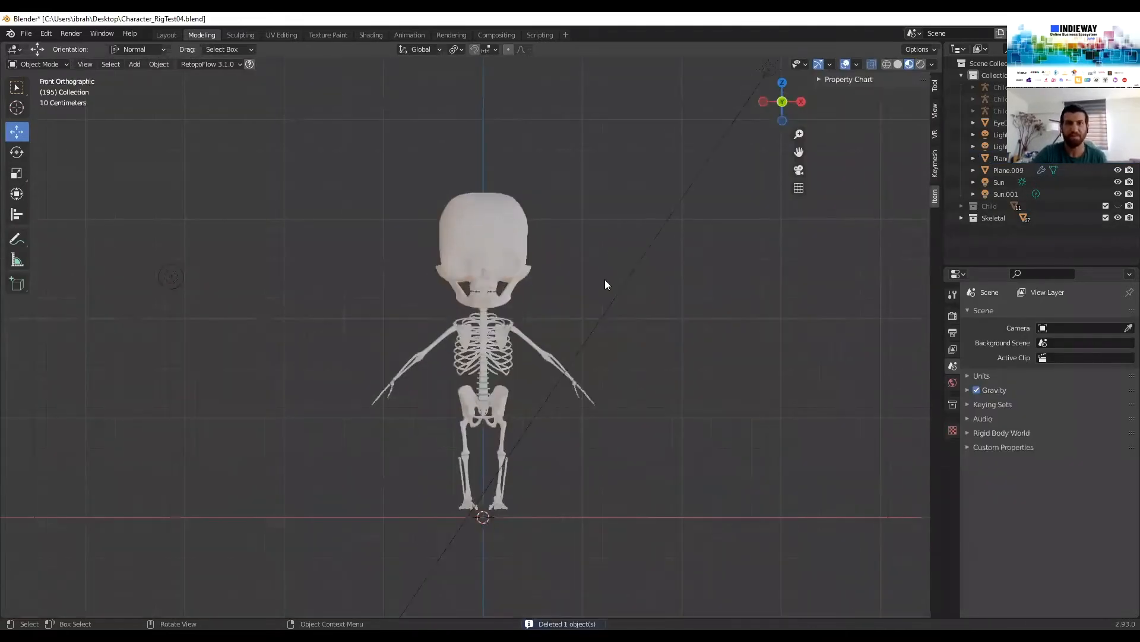
Make the Child collection visible again and view the boy character from the front
click(1118, 206)
middle_drag(491, 217, 665, 259)
scroll(626, 237, up, 2)
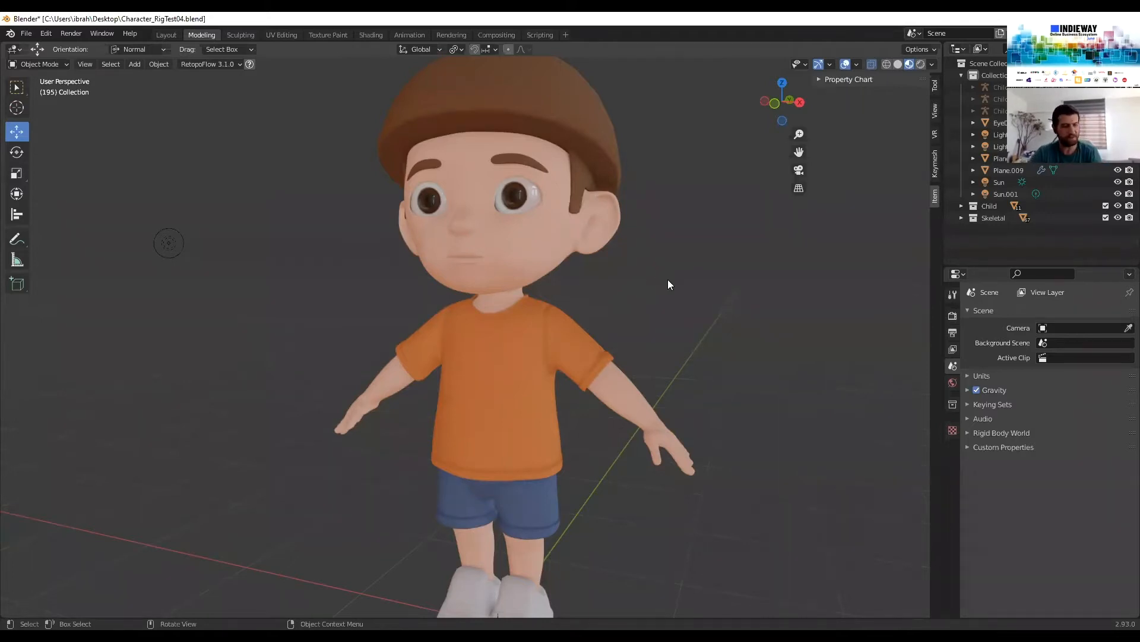
scroll(665, 250, down, 3)
middle_drag(673, 216, 572, 266)
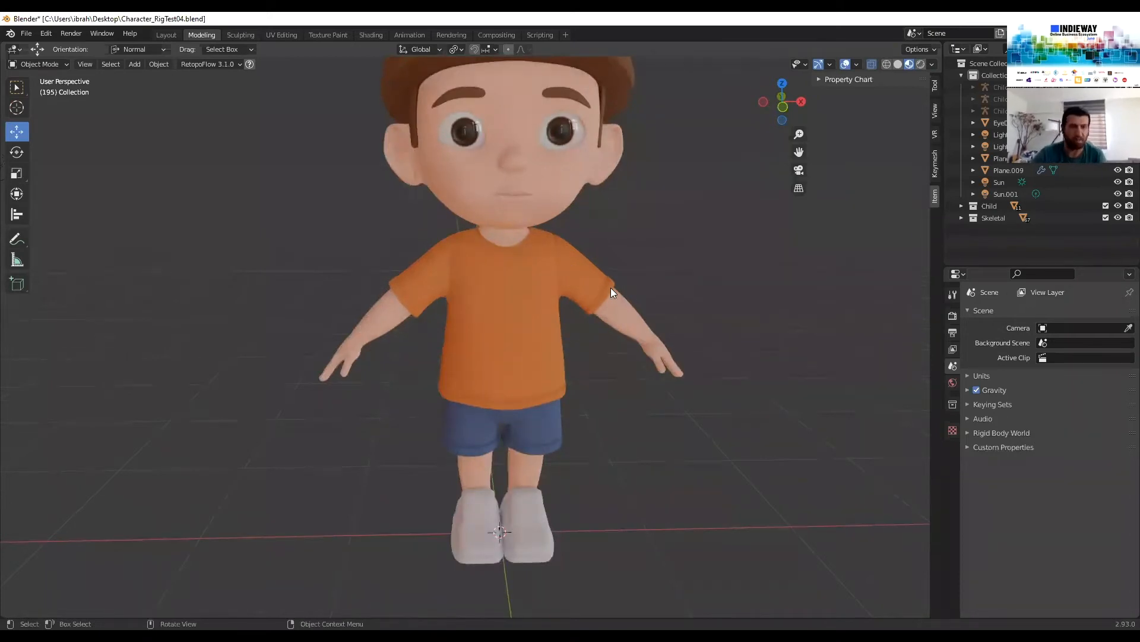
mouse_move(568, 275)
middle_down()
mouse_move(550, 268)
mouse_move(581, 267)
mouse_move(563, 291)
middle_up()
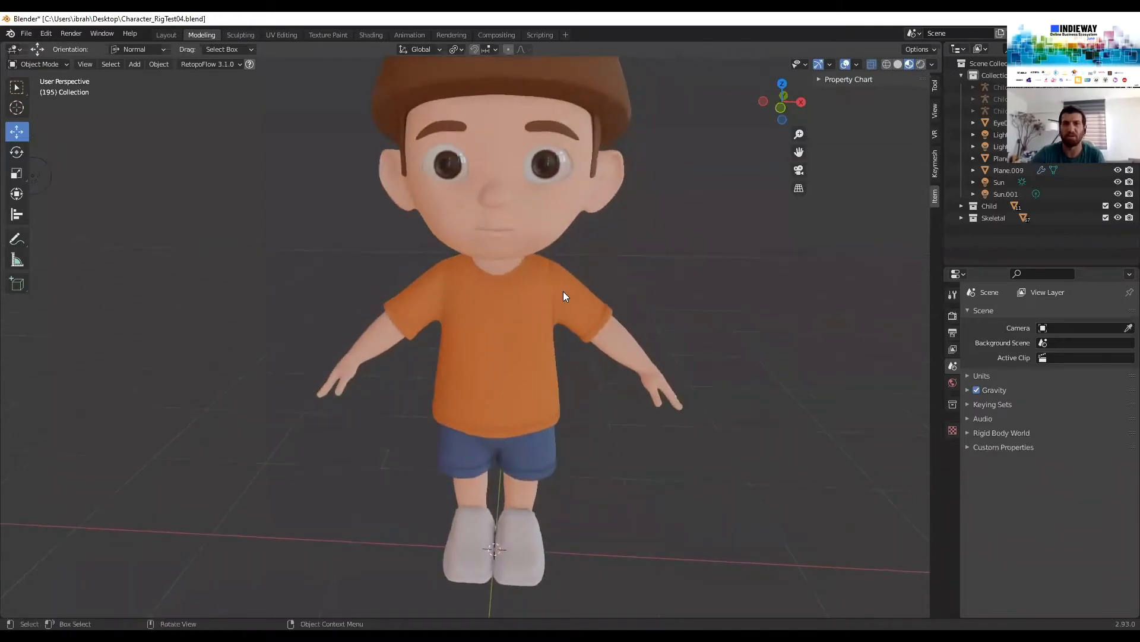
Select the shirt and examine the character's torso, shorts, legs and shoes from the front
click(565, 291)
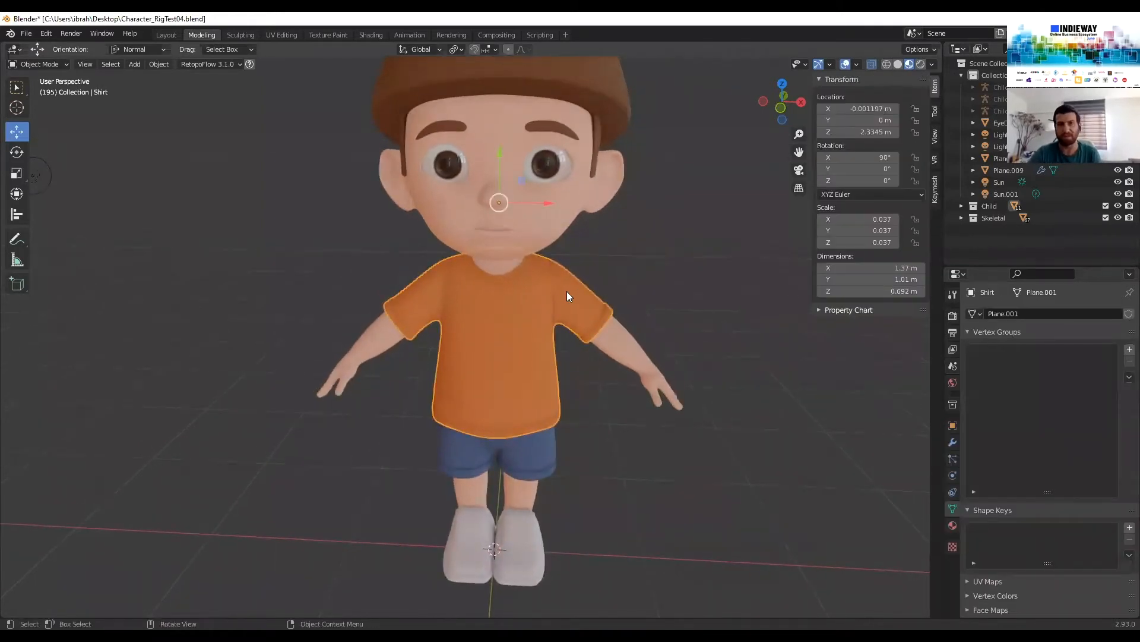
shift+middle_drag(567, 291, 543, 337)
middle_drag(673, 284, 601, 282)
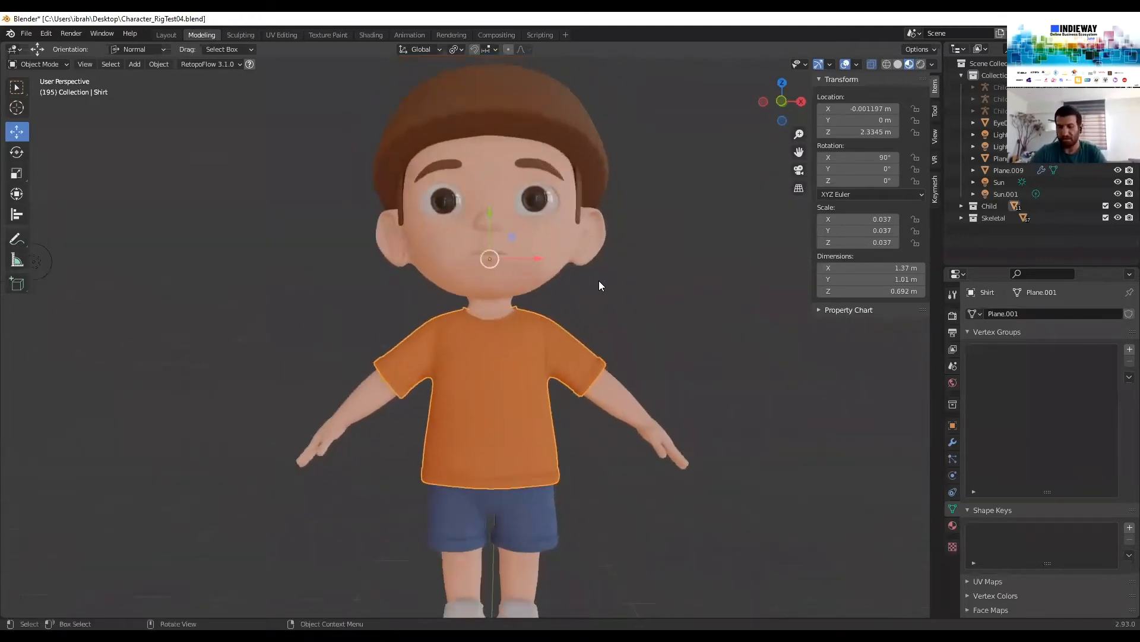
key(KP_1)
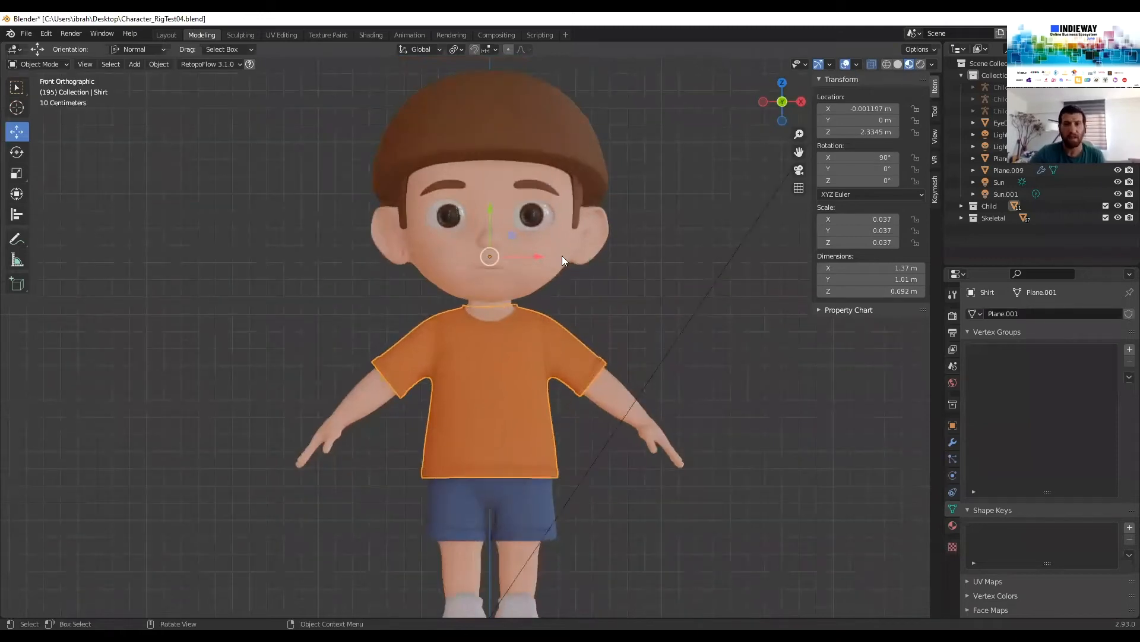
shift+middle_drag(576, 354, 567, 279)
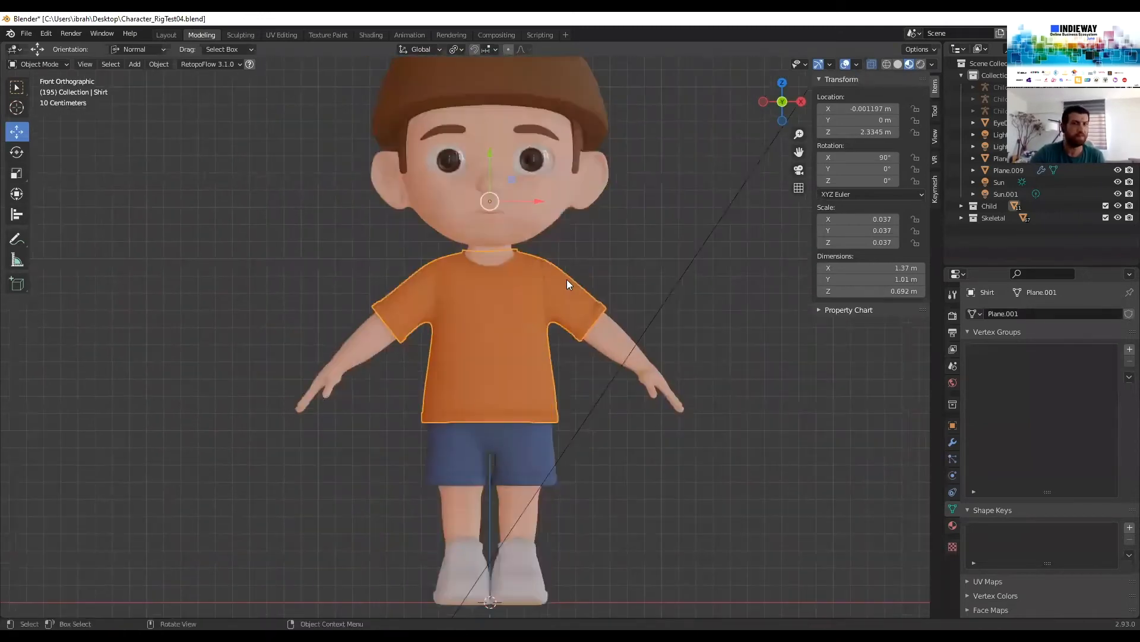
scroll(545, 331, down, 1)
shift+middle_drag(556, 519, 552, 552)
shift+middle_drag(483, 501, 459, 210)
scroll(483, 503, up, 5)
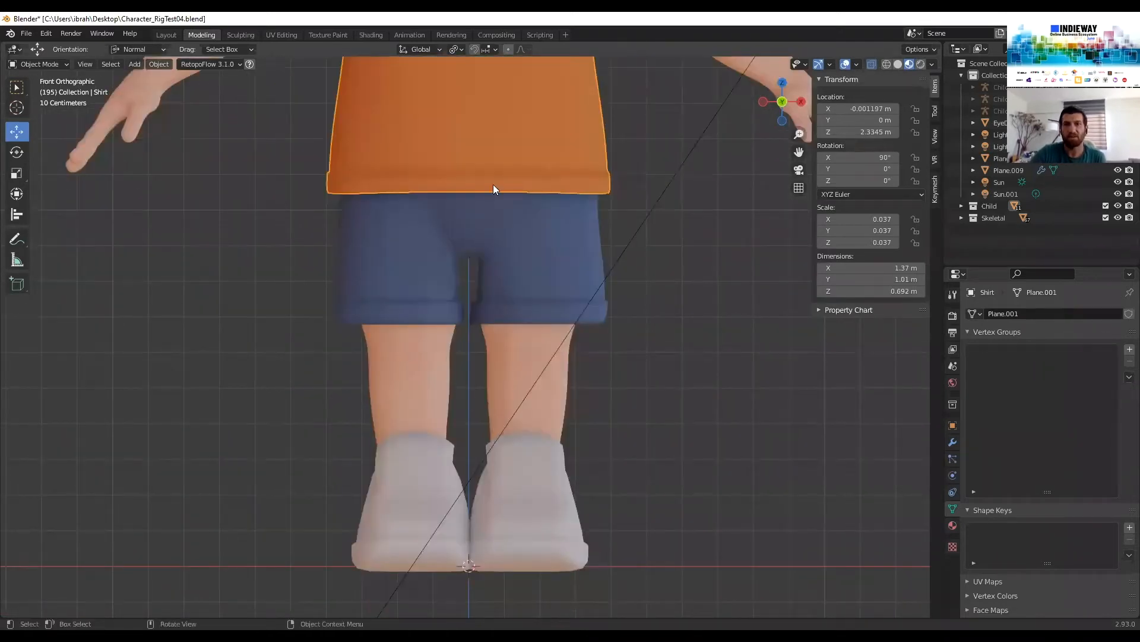
scroll(493, 184, down, 3)
scroll(488, 316, down, 2)
shift+middle_drag(489, 316, 457, 445)
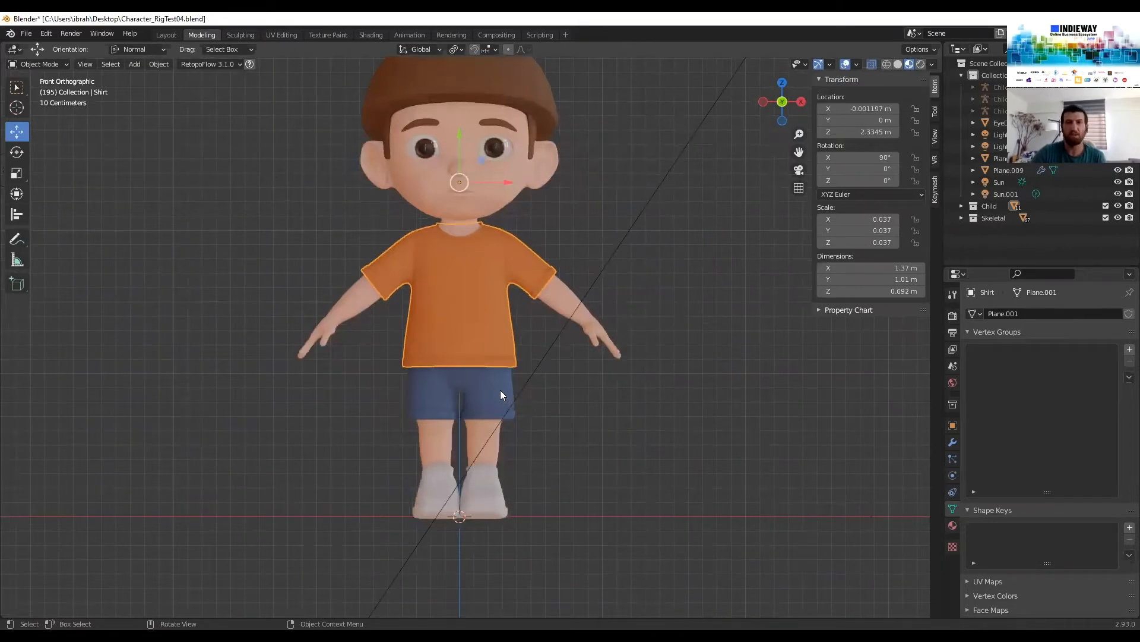
shift+middle_drag(509, 370, 590, 417)
middle_drag(486, 494, 506, 486)
shift+middle_drag(525, 526, 518, 414)
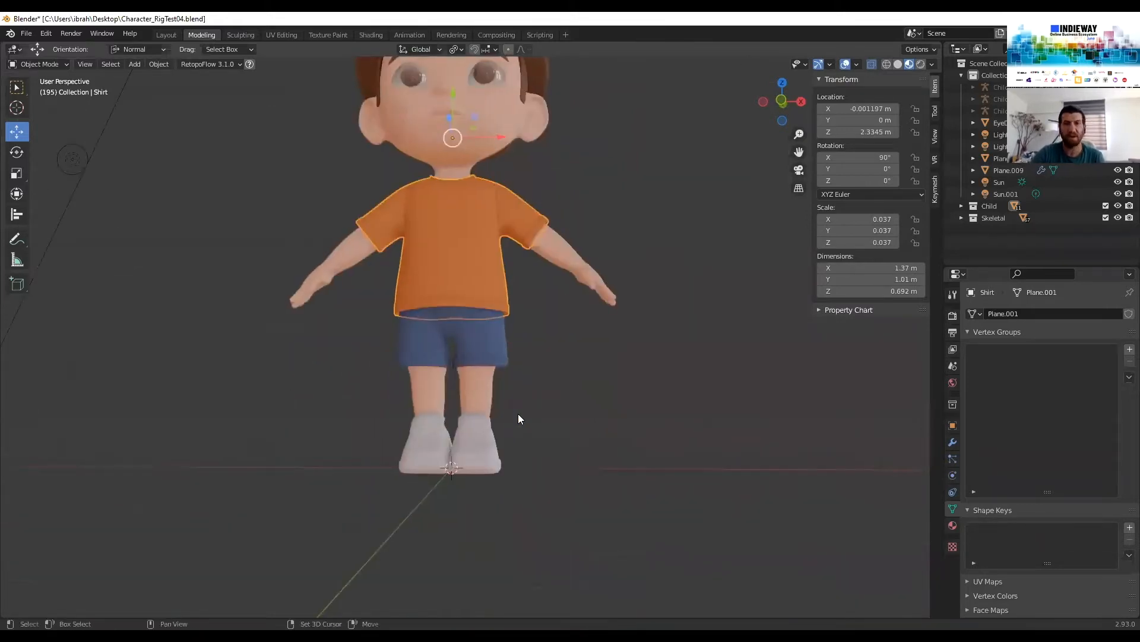
Add an armature at the world origin between the character's feet and view it from the front
key(shift+a)
mouse_move(518, 415)
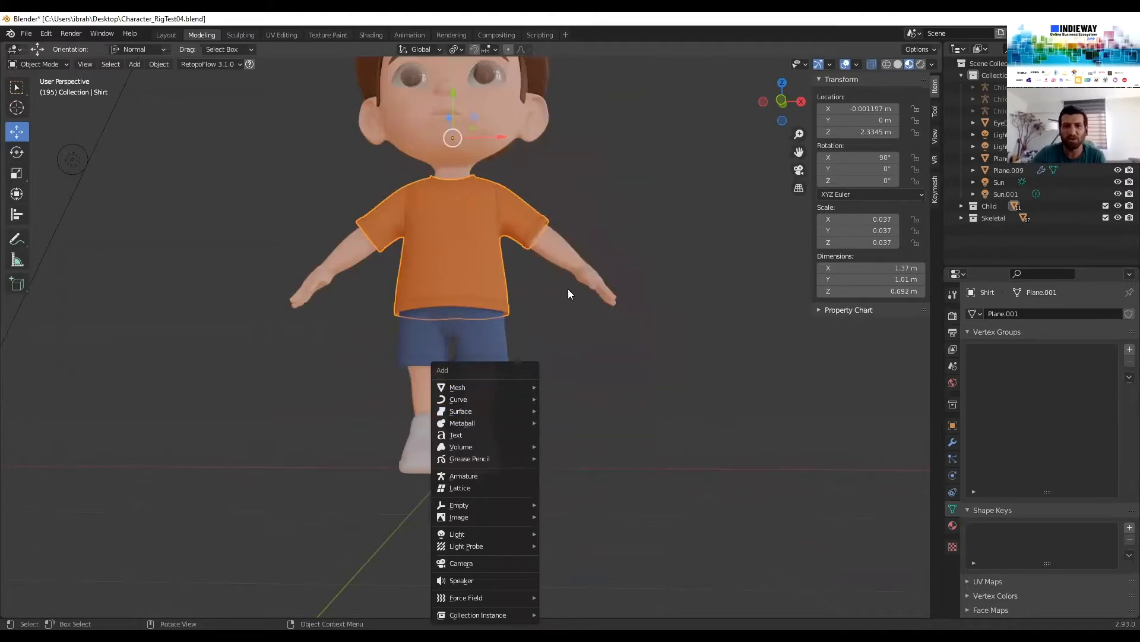
shift+middle_drag(621, 284, 668, 357)
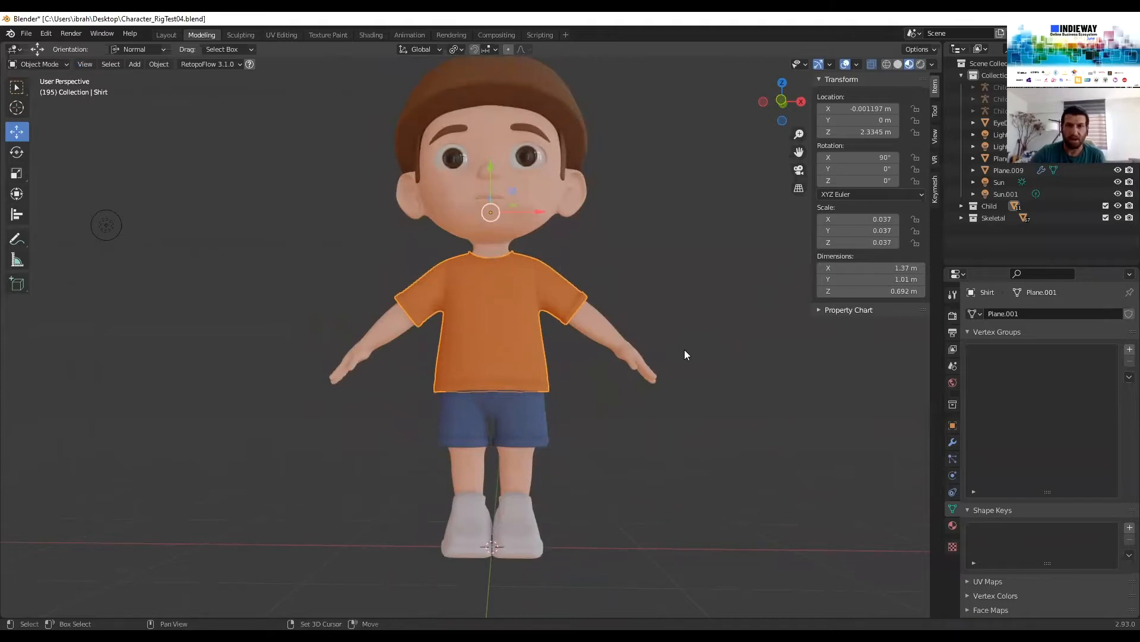
key(shift+a)
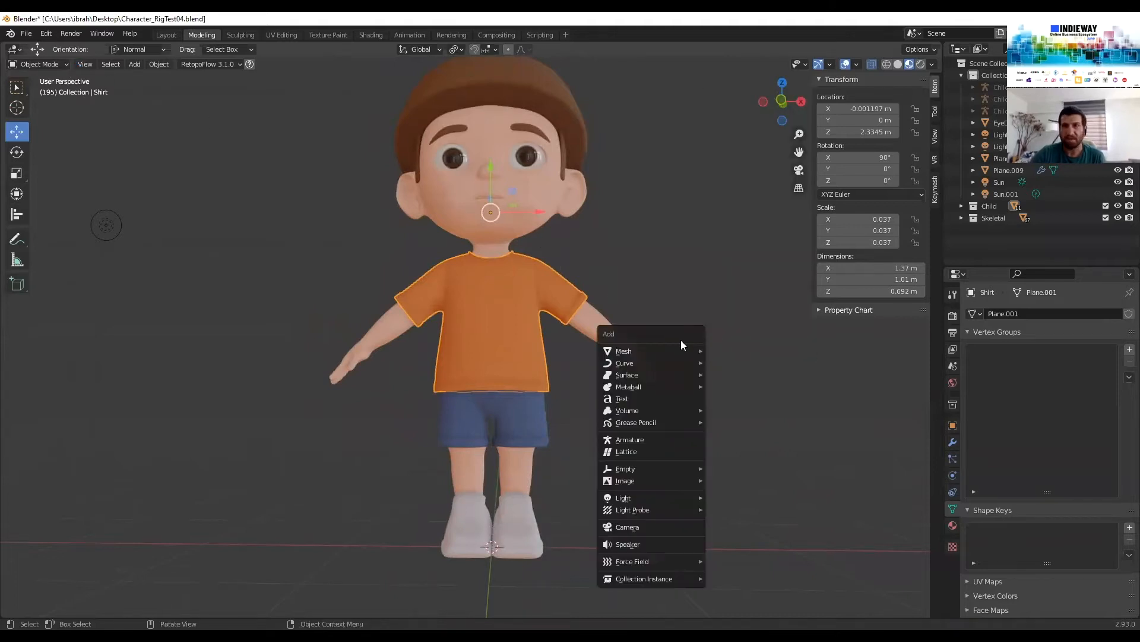
click(641, 438)
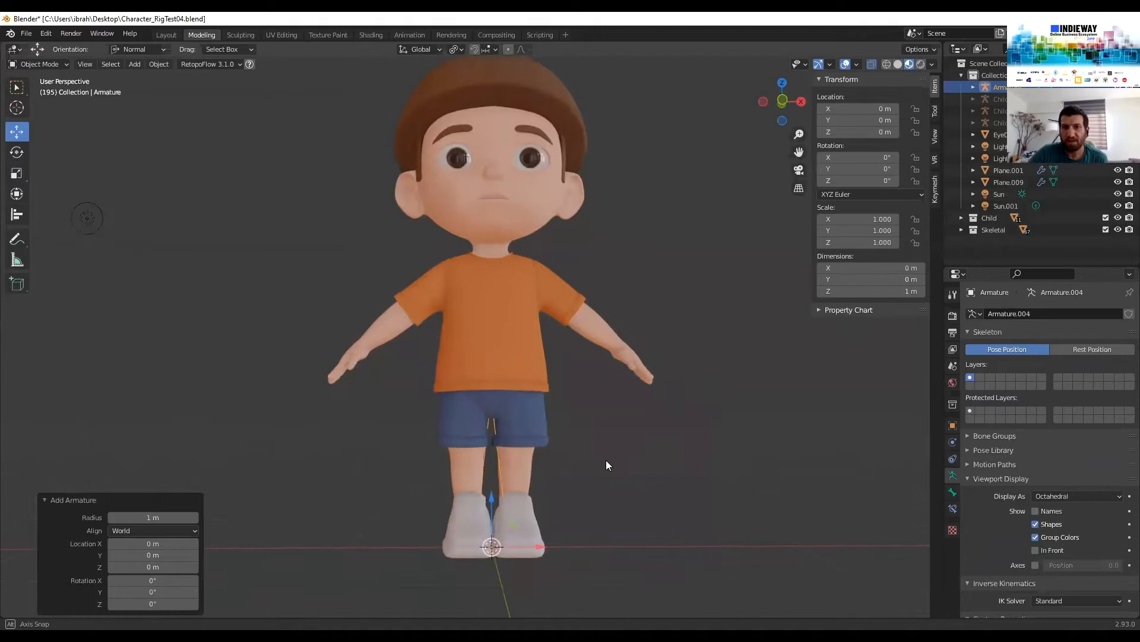
key(KP_1)
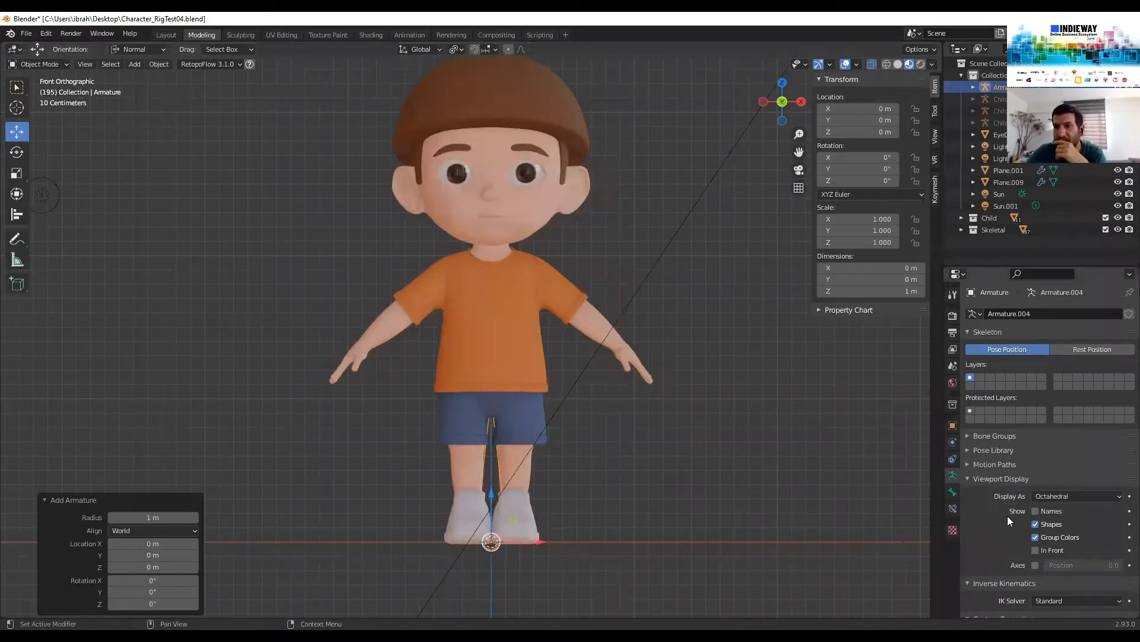
Set the armature's viewport display to draw in front of the character and show bone names
scroll(1004, 524, down, 2)
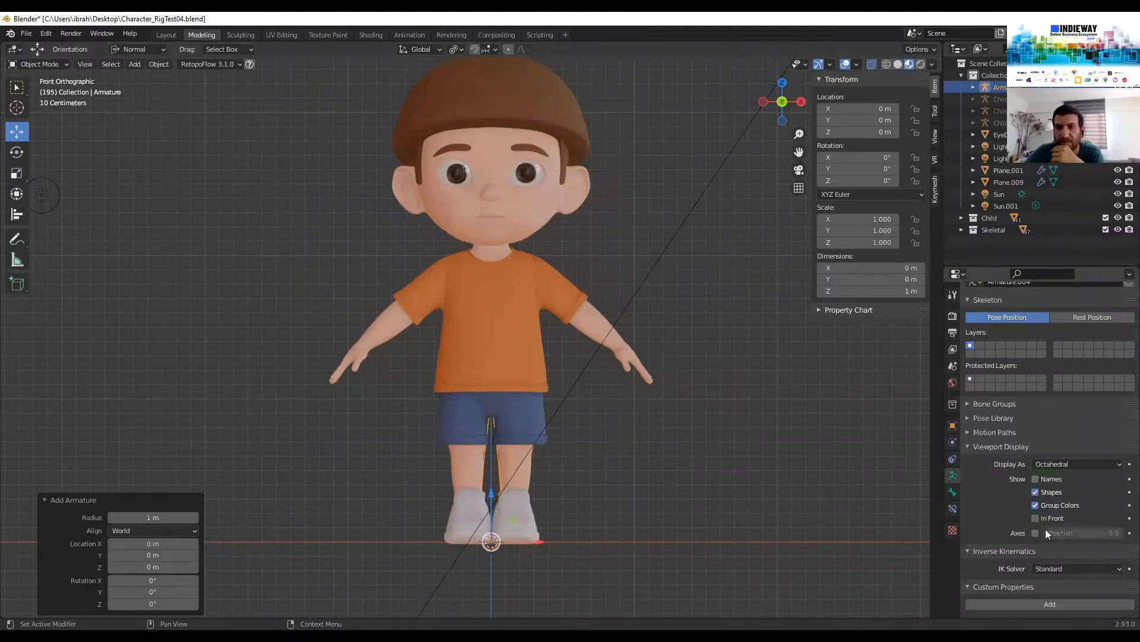
click(1036, 518)
mouse_move(517, 463)
middle_down()
mouse_move(673, 451)
mouse_move(464, 454)
mouse_move(588, 423)
mouse_move(622, 470)
mouse_move(675, 460)
mouse_move(663, 439)
middle_up()
key(KP_1)
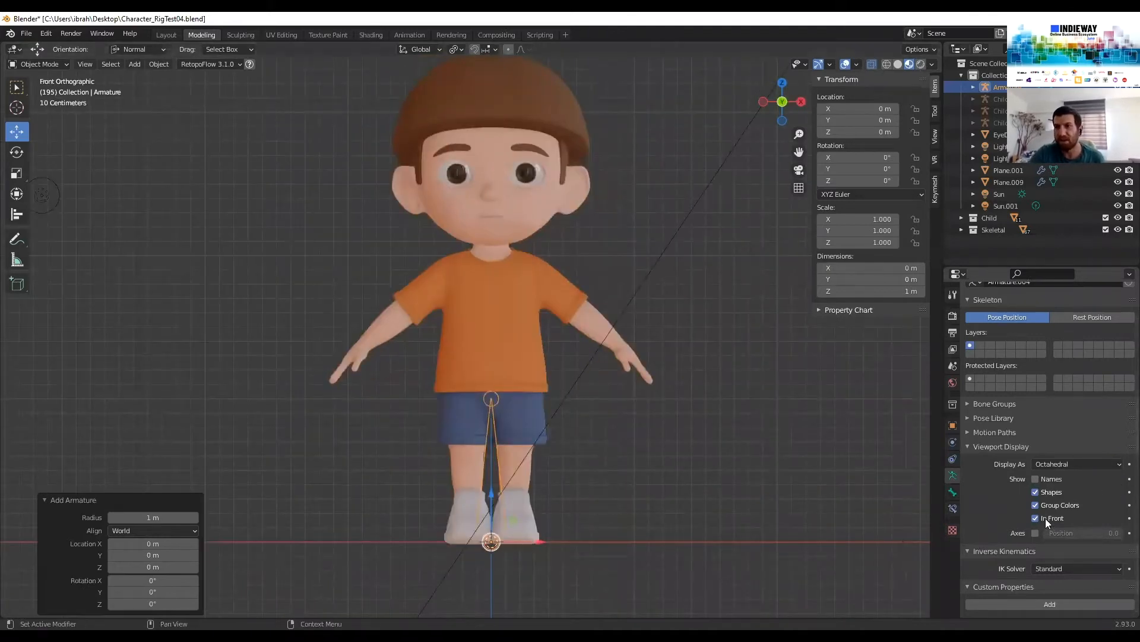
click(1036, 479)
scroll(516, 475, up, 5)
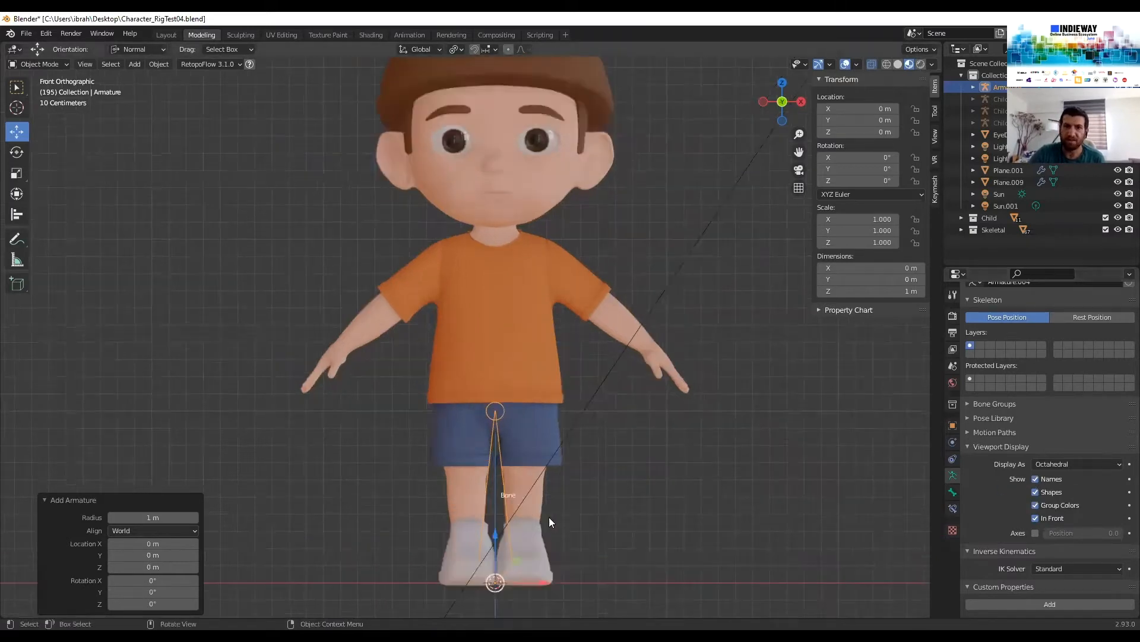
shift+middle_drag(522, 427, 501, 344)
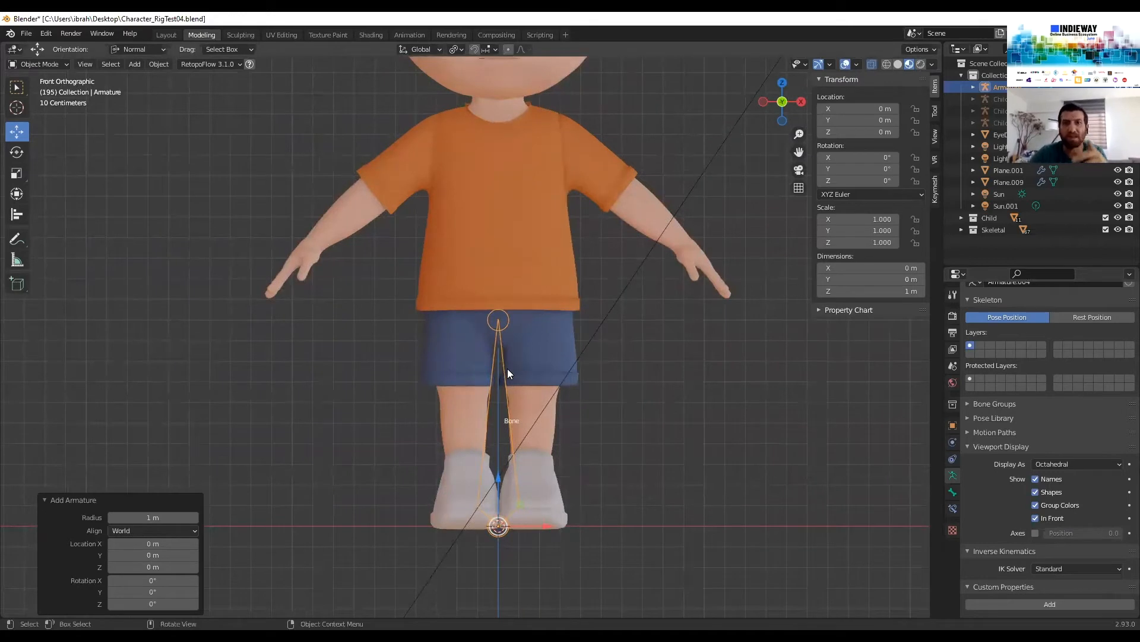
shift+middle_drag(500, 367, 523, 427)
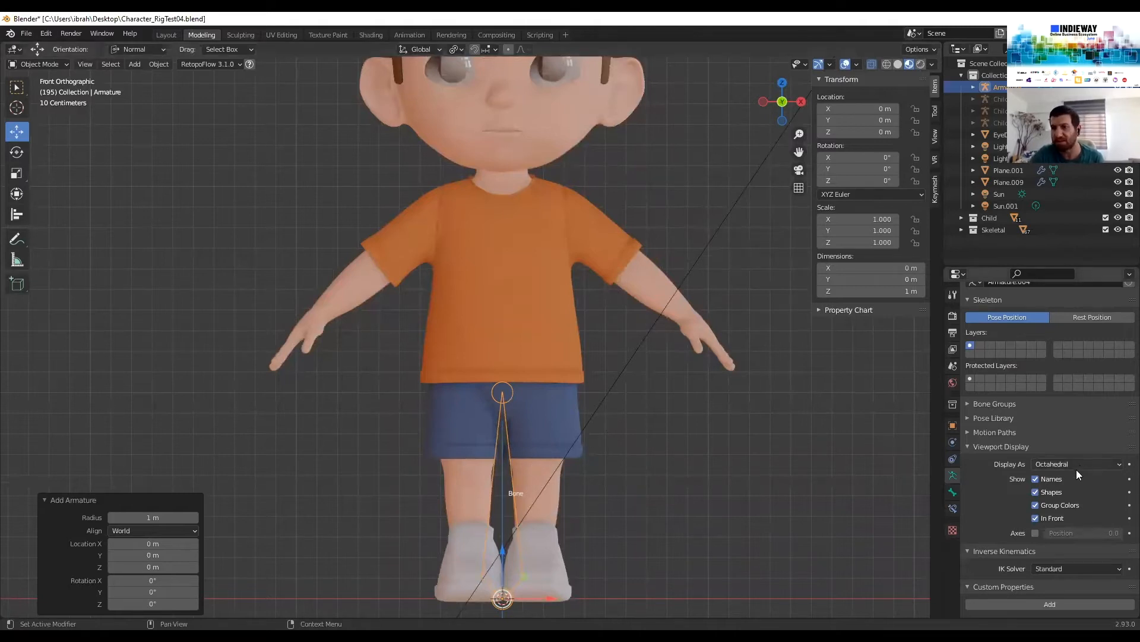
Turn on the bone axes display for the armature and inspect them on the bone
click(1036, 533)
mouse_move(581, 496)
middle_down()
mouse_move(680, 501)
mouse_move(600, 506)
middle_up()
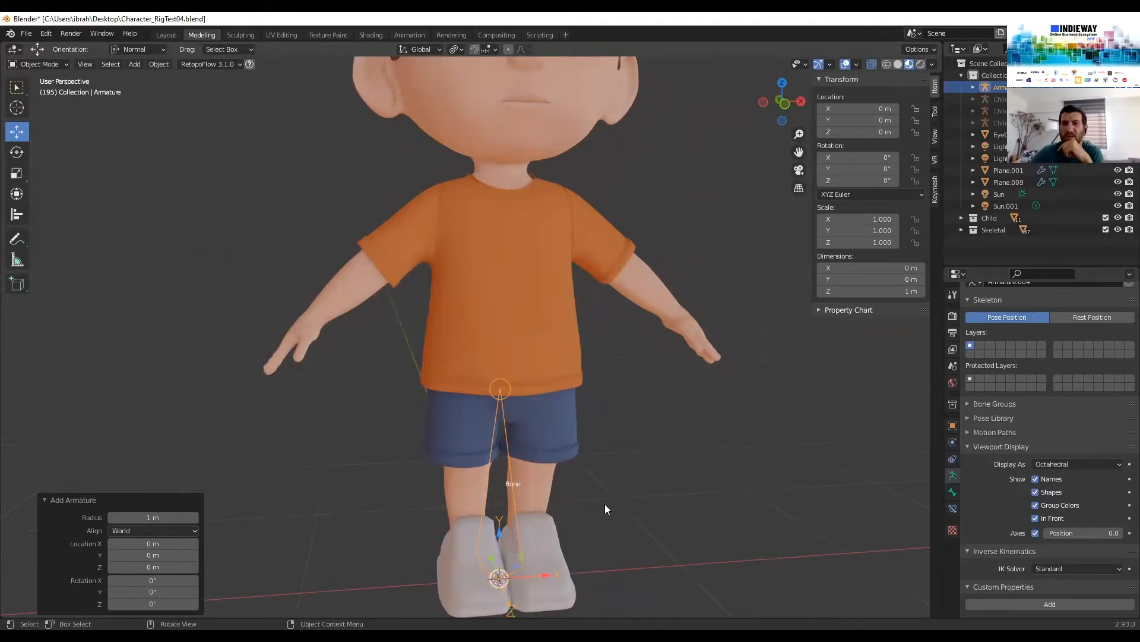
middle_drag(607, 501, 624, 481)
middle_drag(596, 377, 585, 404)
key(KP_5)
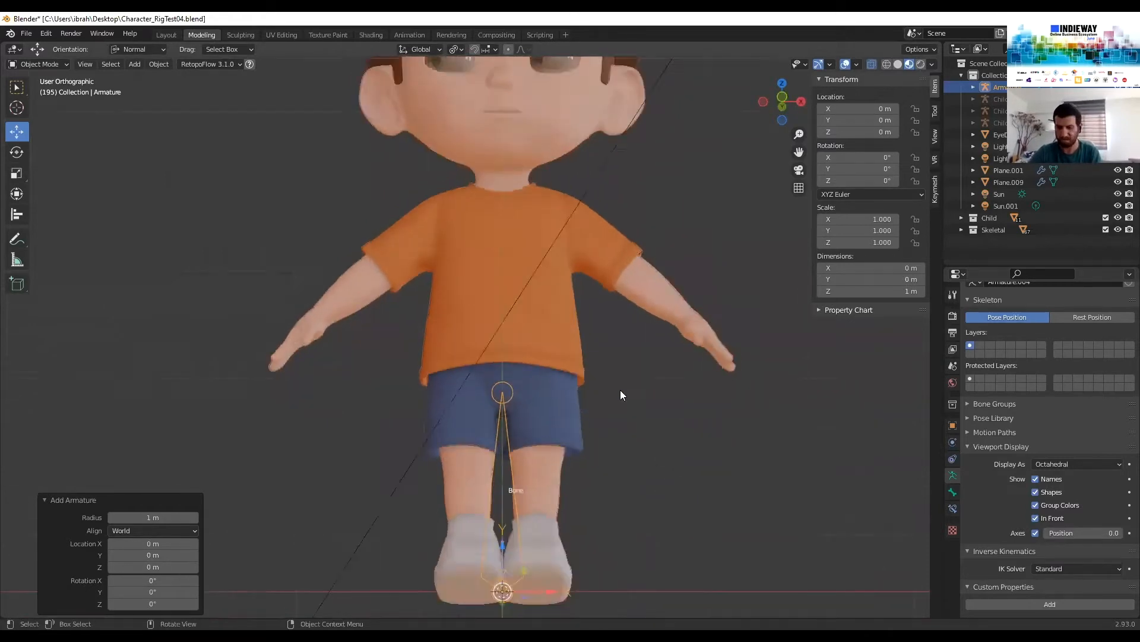
key(KP_1)
shift+middle_drag(630, 376, 620, 403)
shift+middle_drag(495, 421, 541, 374)
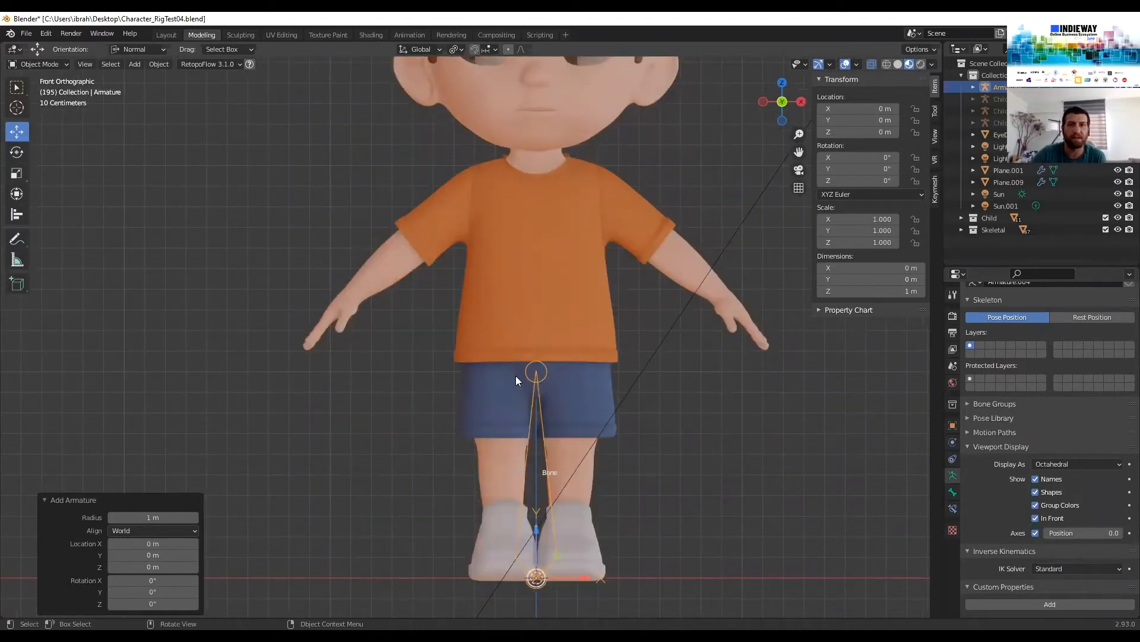
Move the armature straight up about 0.92 m along Z so the bone starts at the character's hips
middle_drag(560, 568, 565, 496)
key(KP_1)
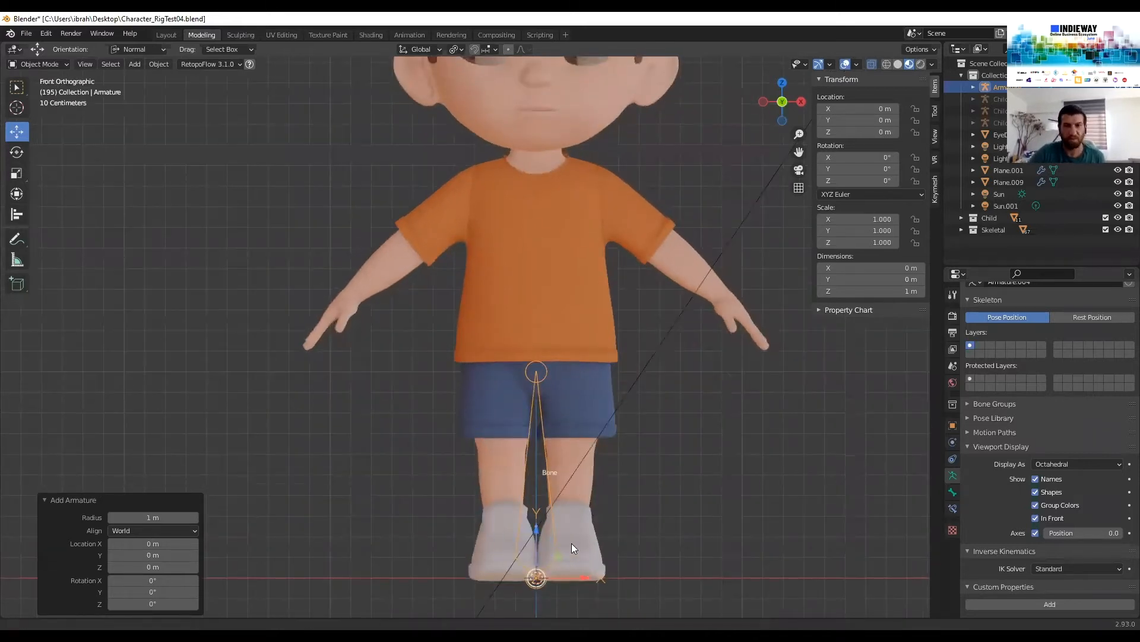
scroll(573, 515, up, 3)
drag(544, 553, 540, 360)
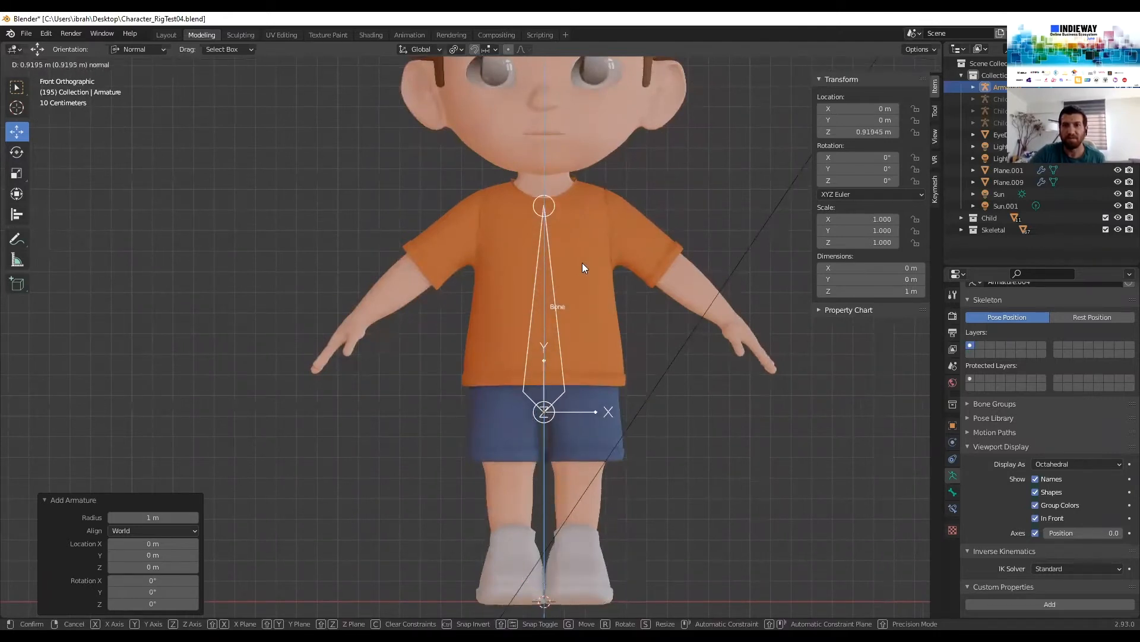
drag(583, 267, 579, 264)
shift+scroll(605, 371, up, 6)
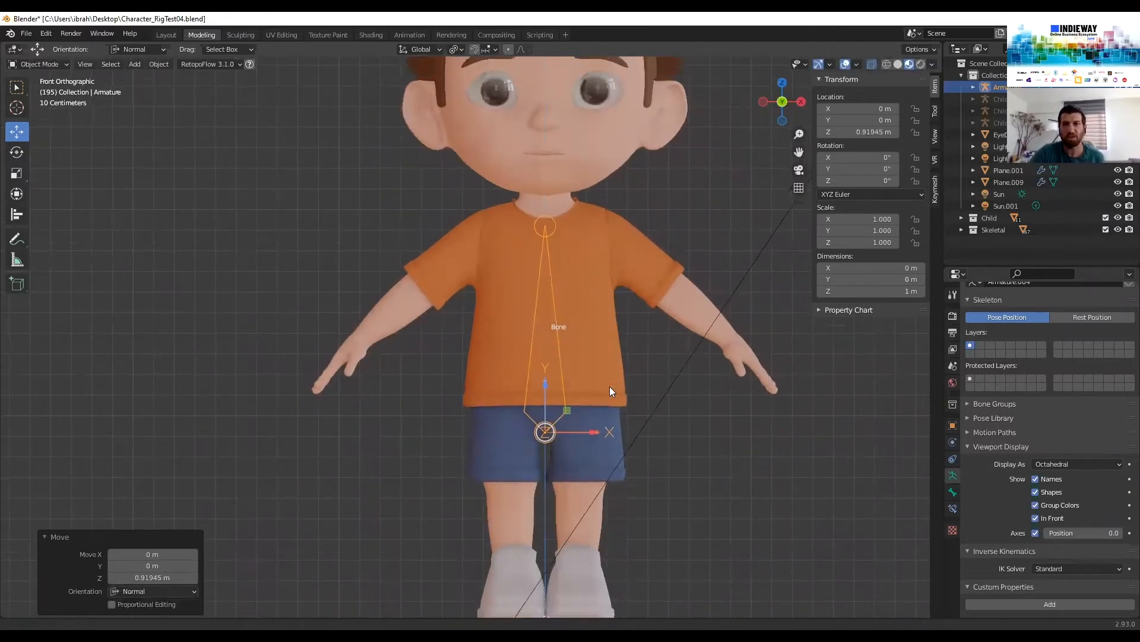
Edit the armature and lower the bone's tip about 0.70 m, leaving a hip bone about 0.30 m long
scroll(588, 356, up, 1)
shift+middle_drag(592, 490, 569, 414)
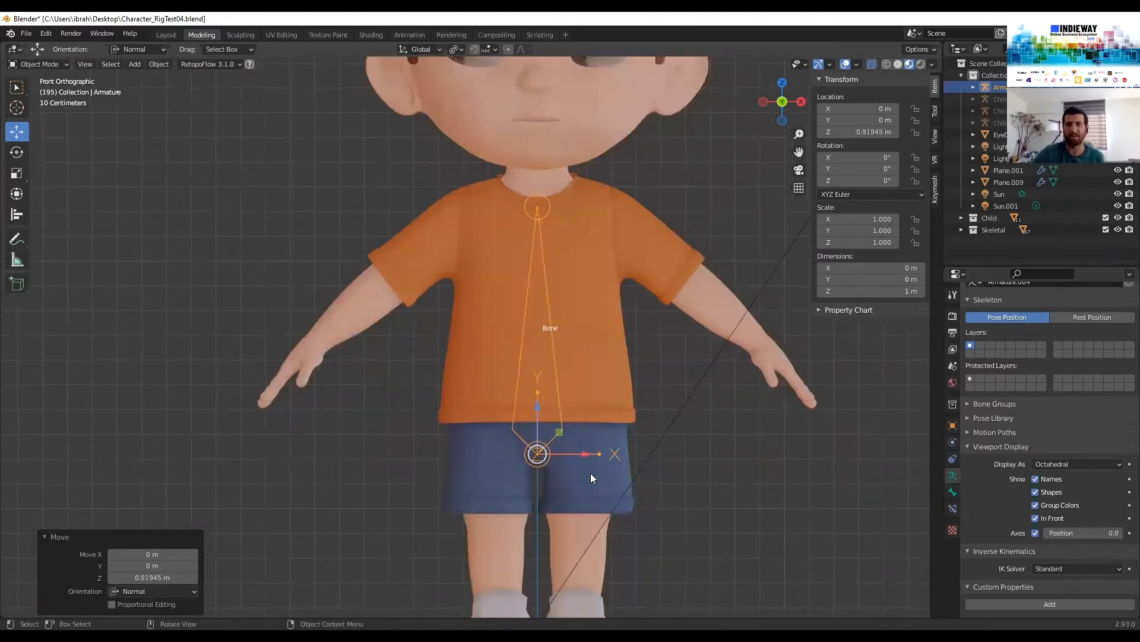
click(545, 196)
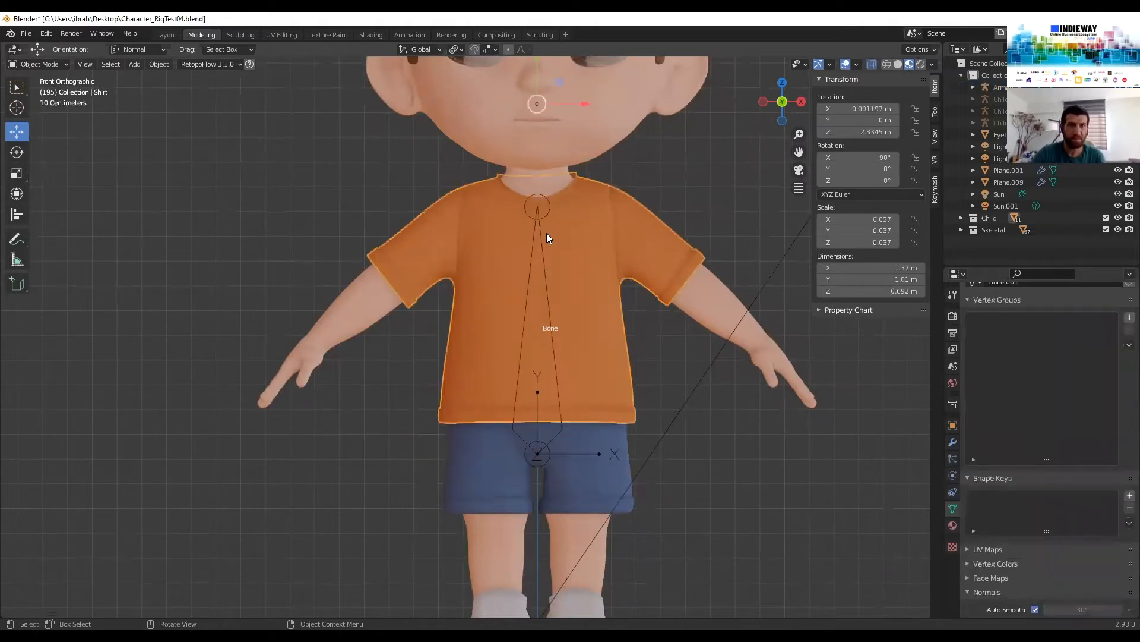
click(537, 222)
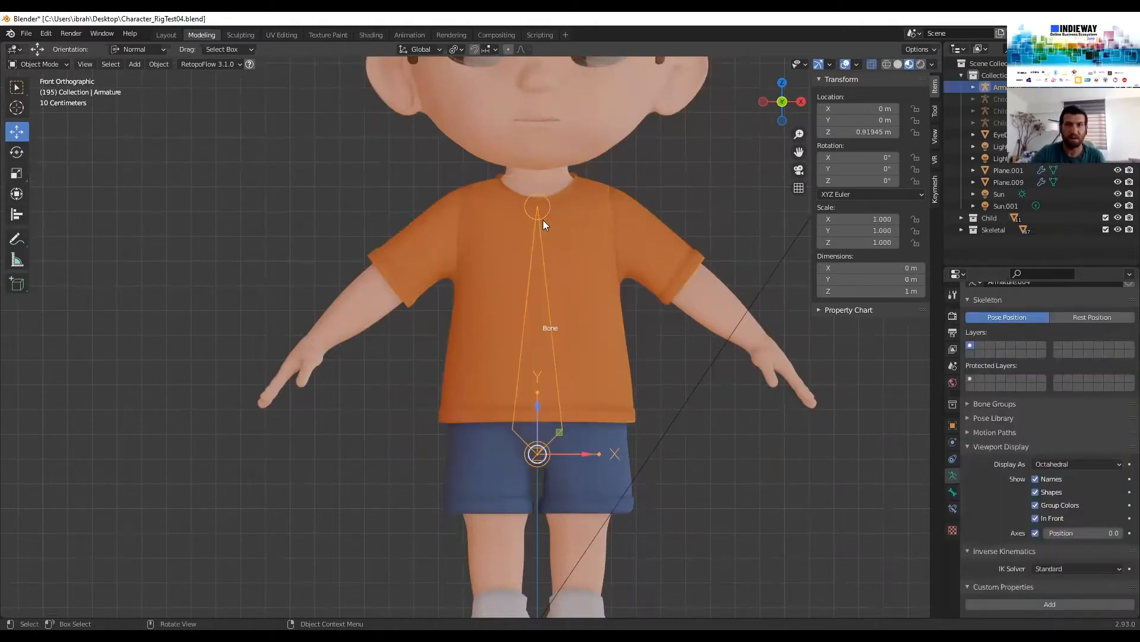
key(Tab)
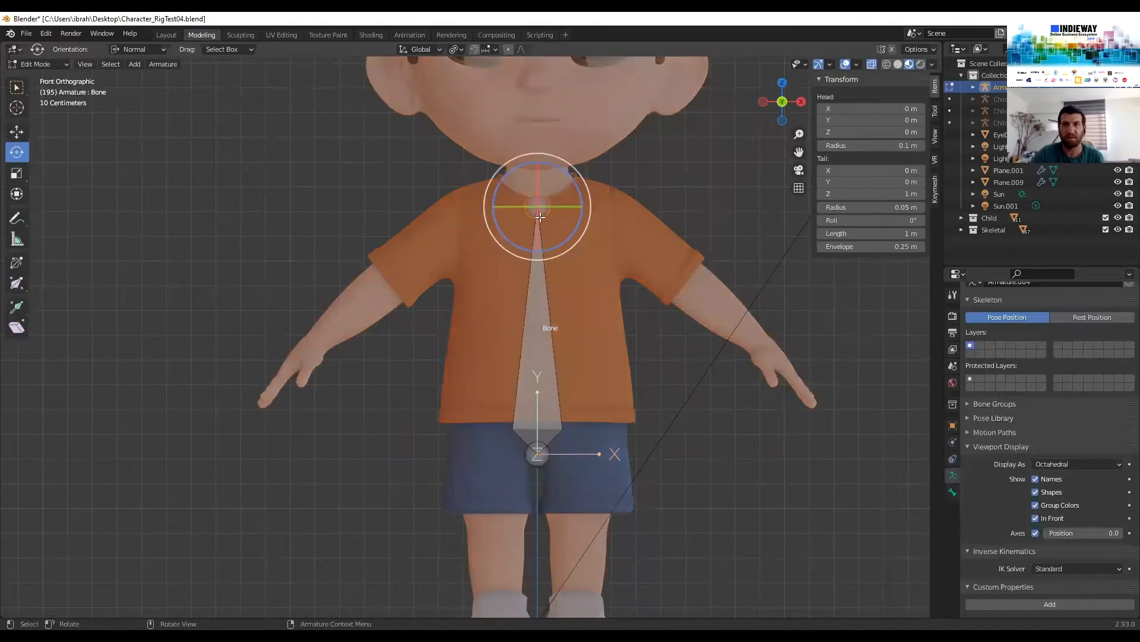
click(16, 131)
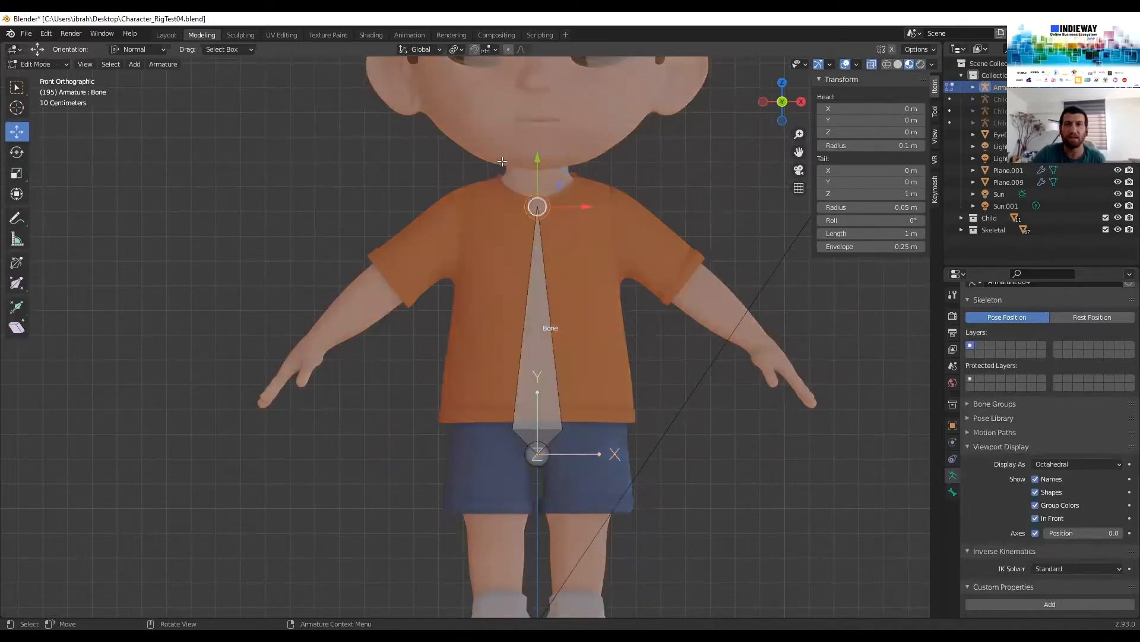
shift+middle_drag(535, 156, 541, 195)
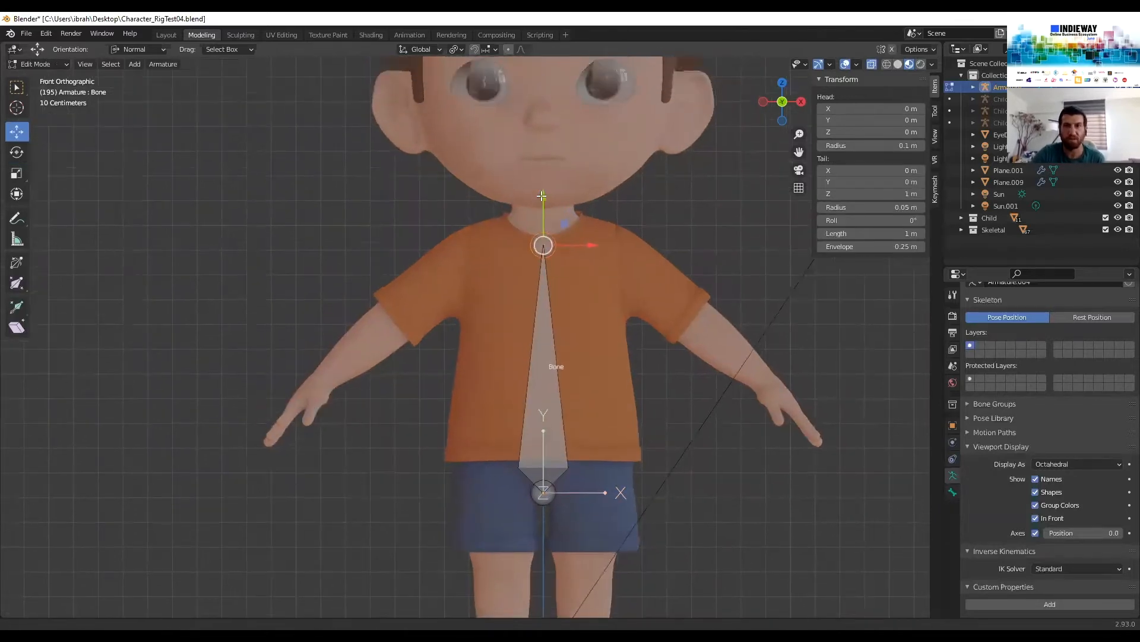
drag(541, 195, 567, 373)
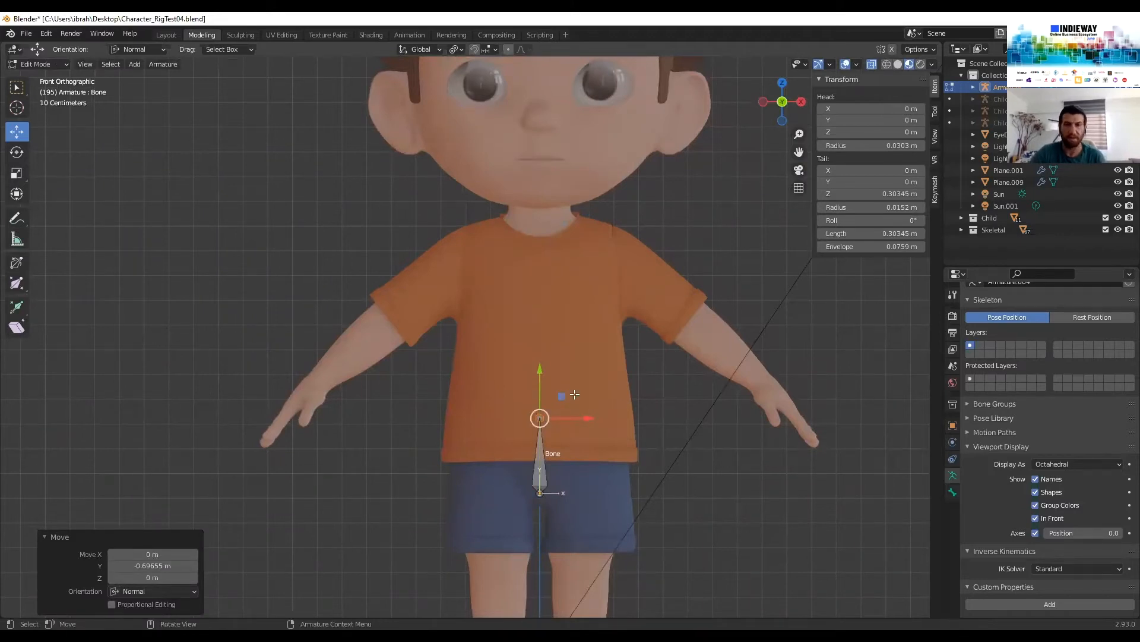
Extrude two spine bones straight up along Z from the hip bone, about 0.37 m and 0.35 m, reaching the shirt collar
key(e)
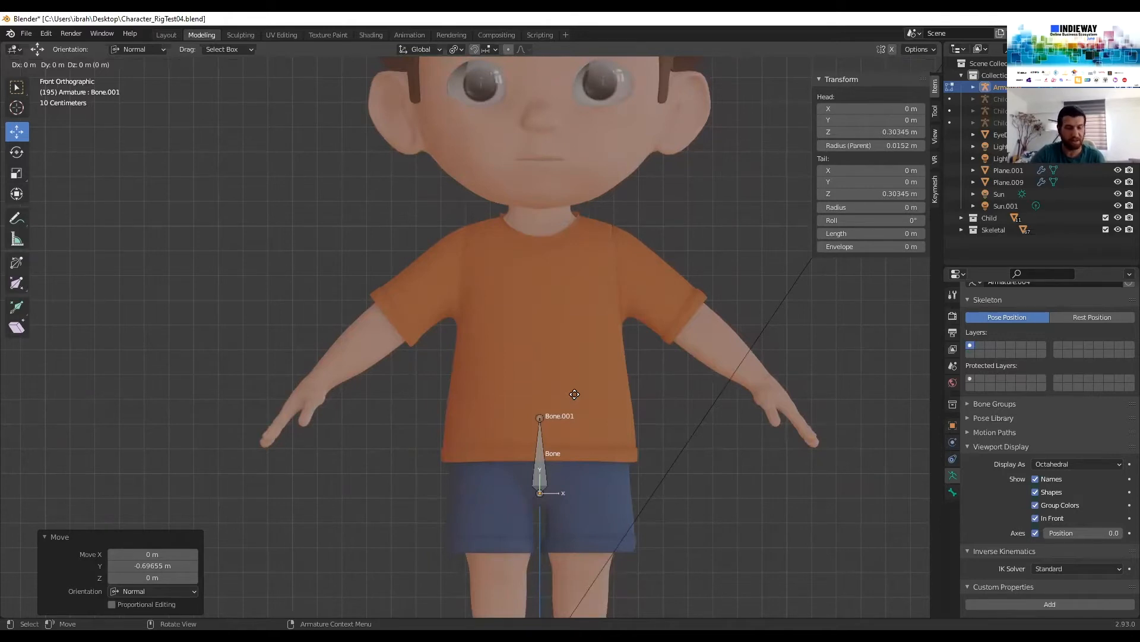
key(z)
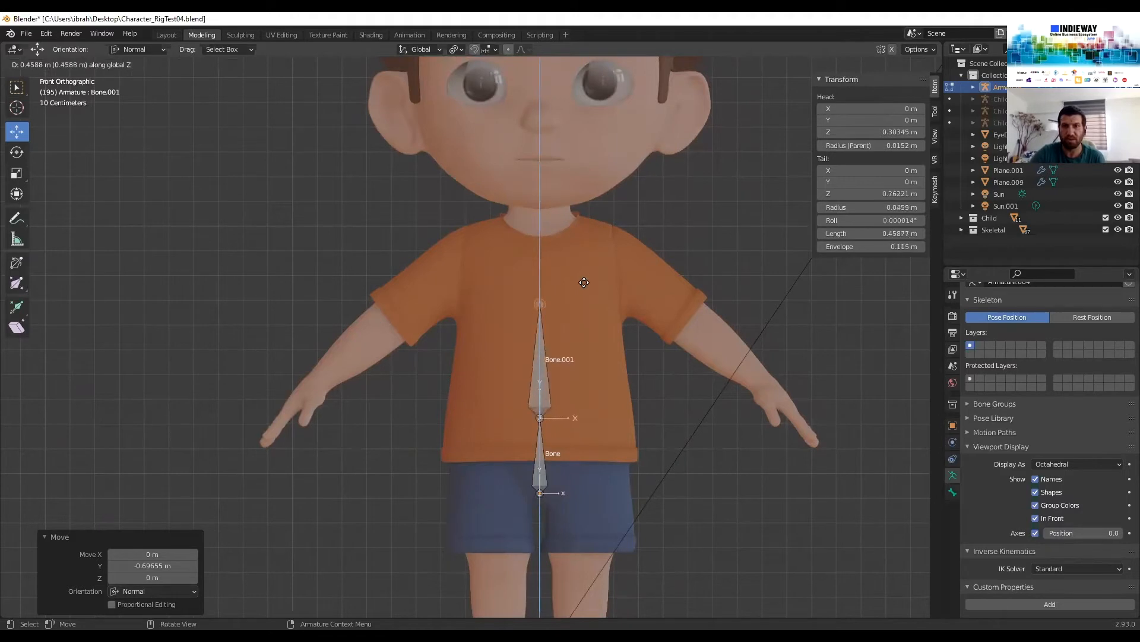
click(586, 301)
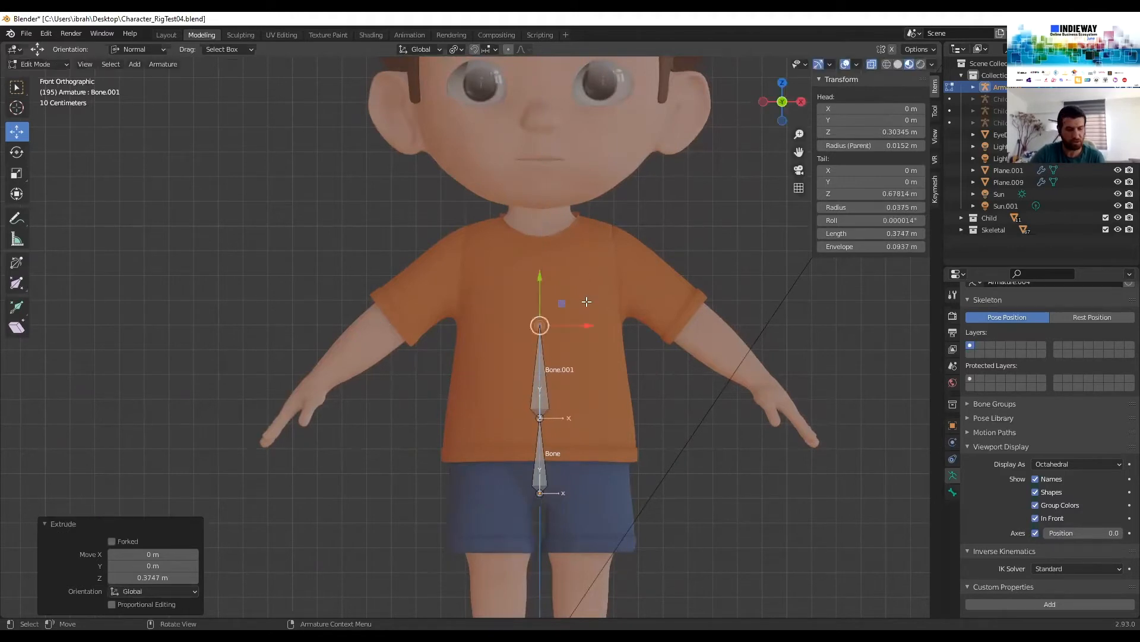
key(e)
key(z)
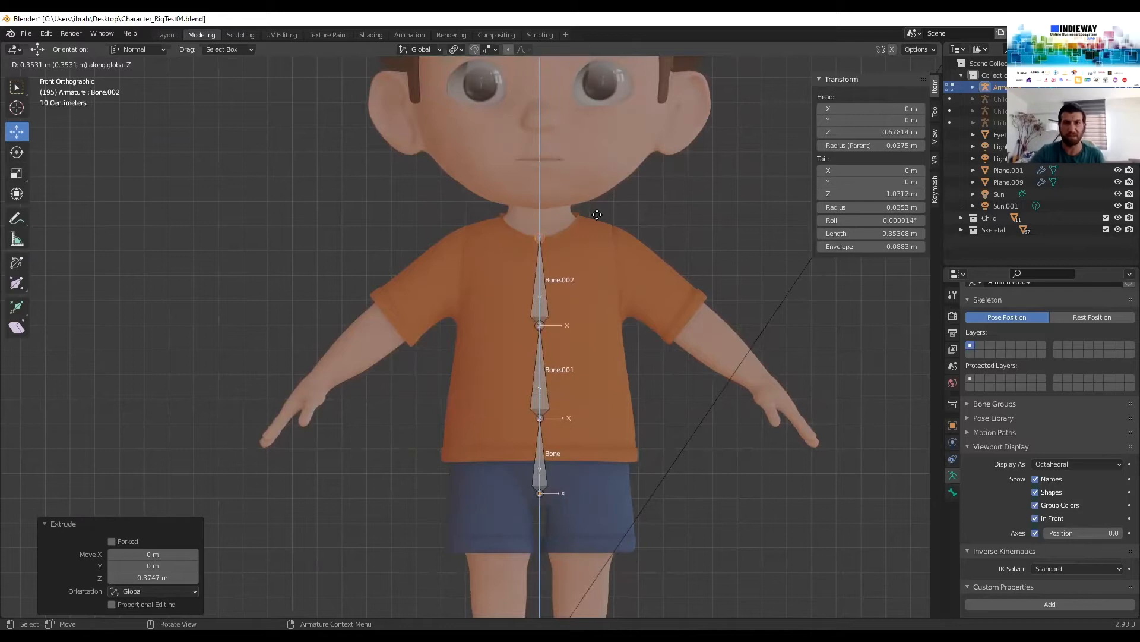
click(597, 214)
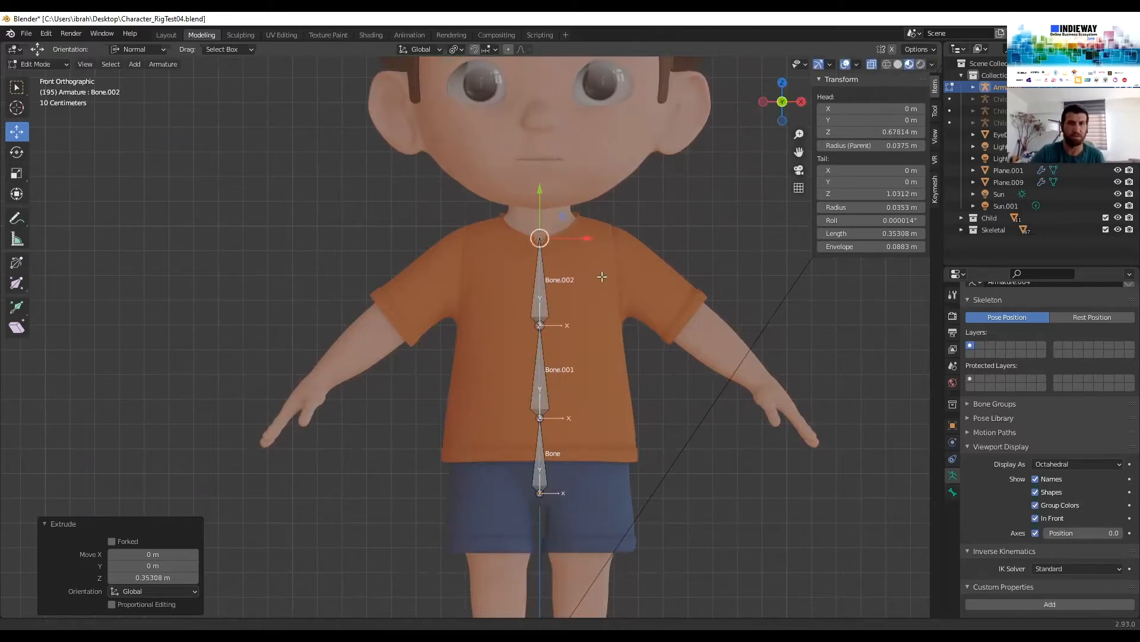
Extrude a neck bone about 0.24 m straight up along Z from the top of the spine
shift+scroll(618, 270, up, 2)
shift+scroll(594, 276, up, 2)
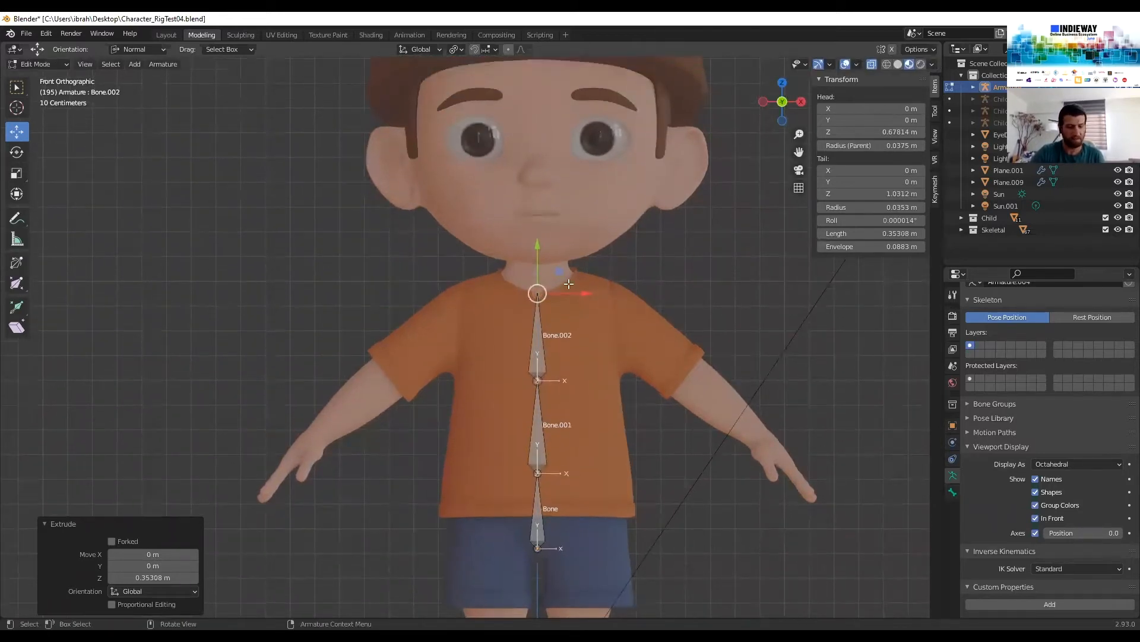
key(e)
key(z)
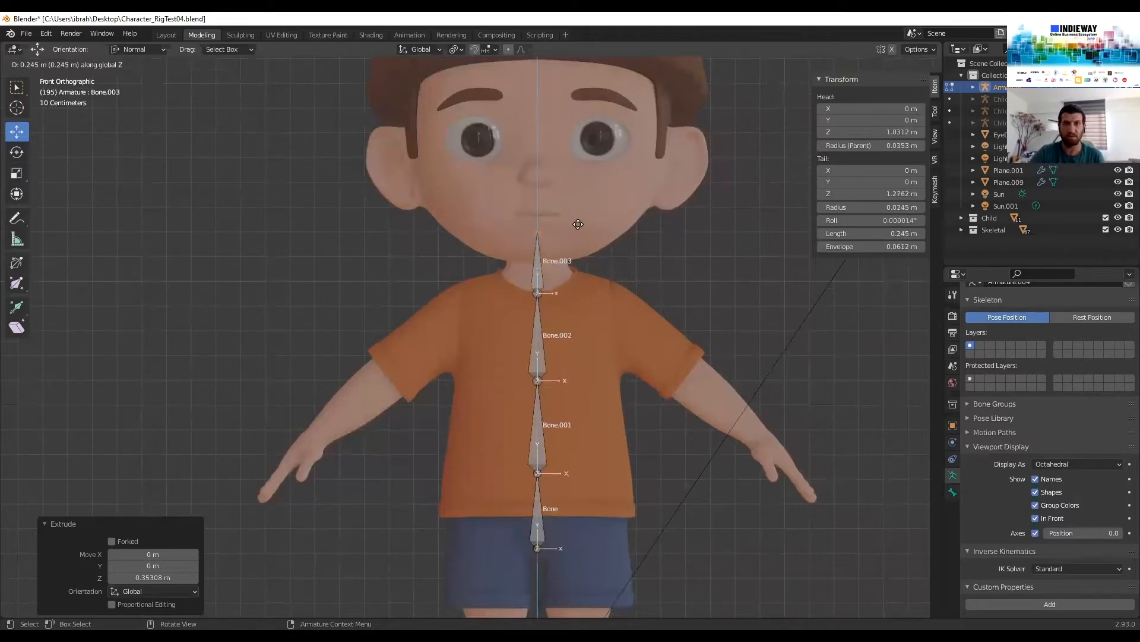
click(578, 224)
shift+middle_drag(578, 224, 585, 306)
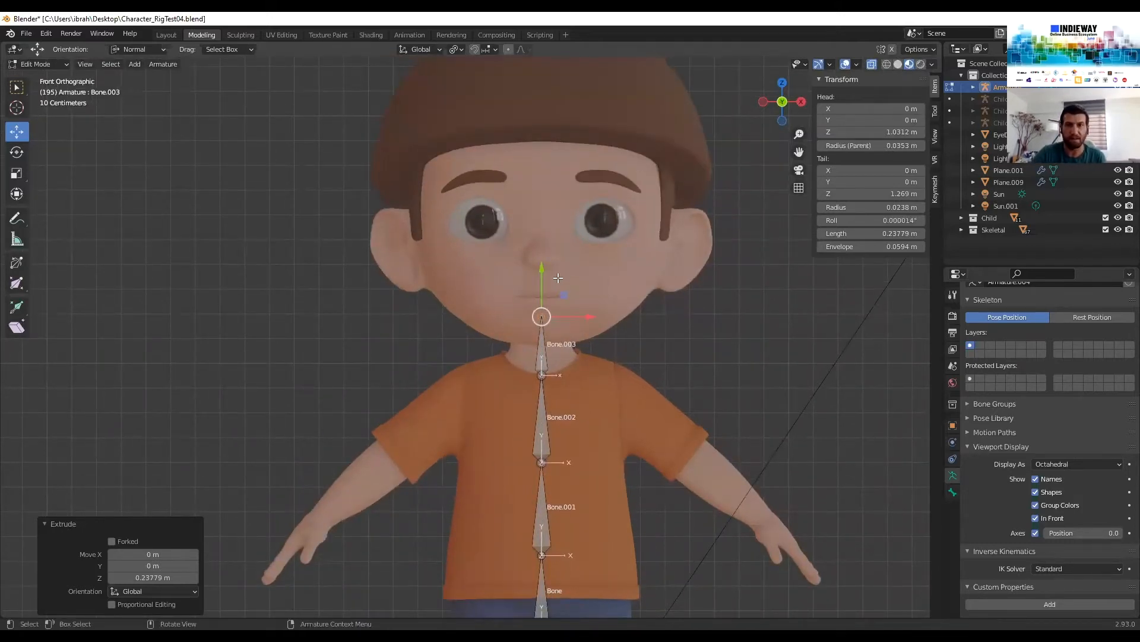
Extrude a head bone about 1.11 m straight up along Z from the neck bone to near the top of the head
shift+middle_drag(543, 269, 539, 341)
key(e)
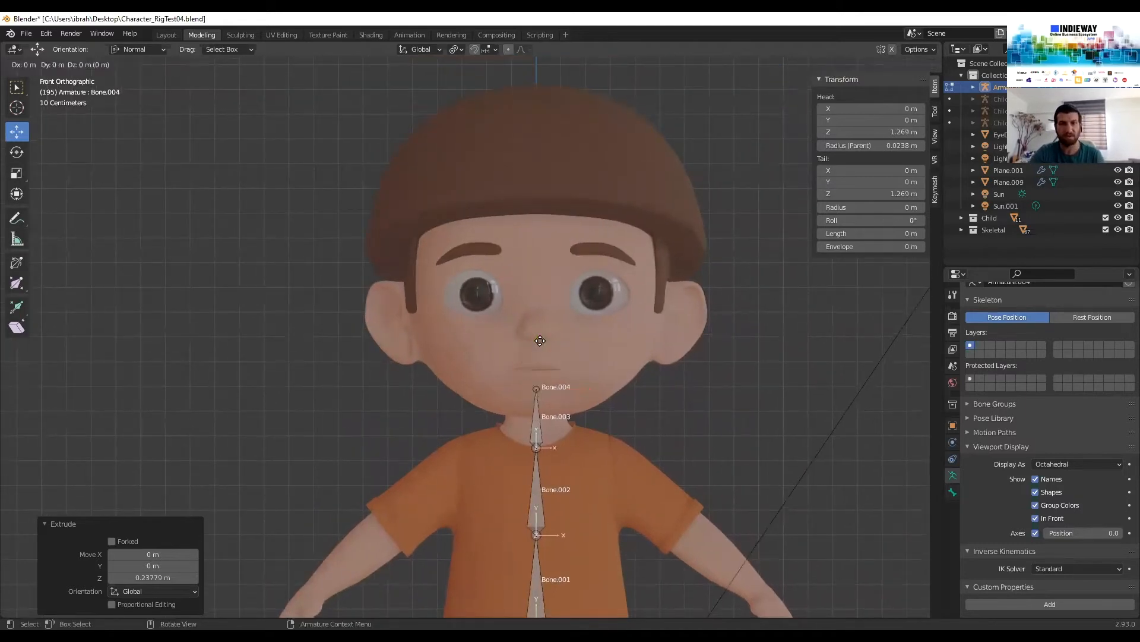
key(z)
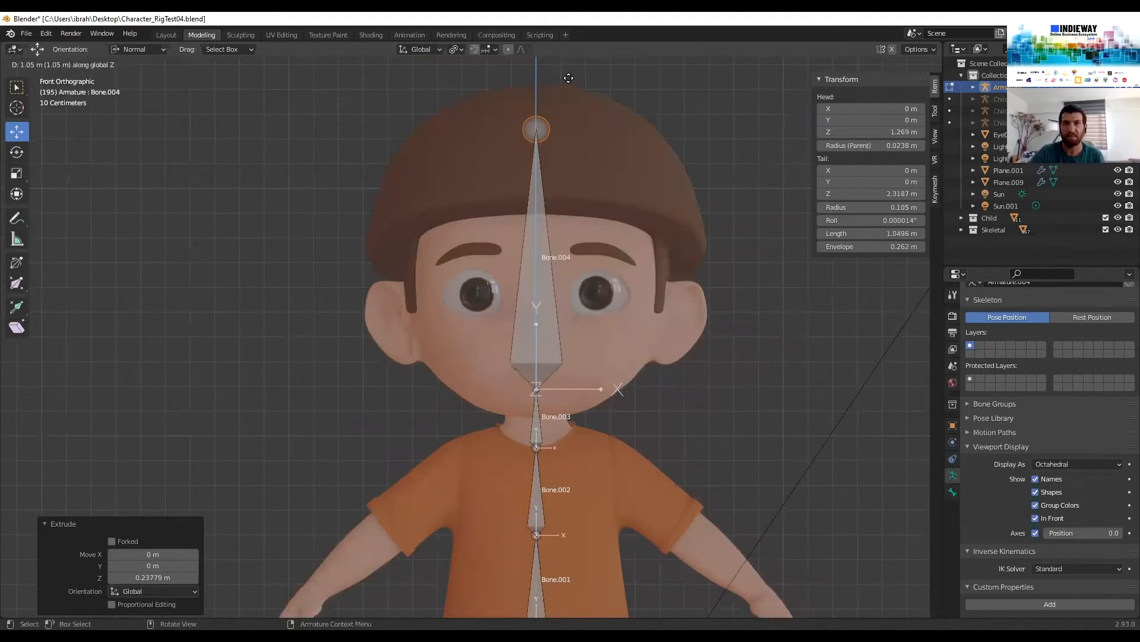
click(566, 70)
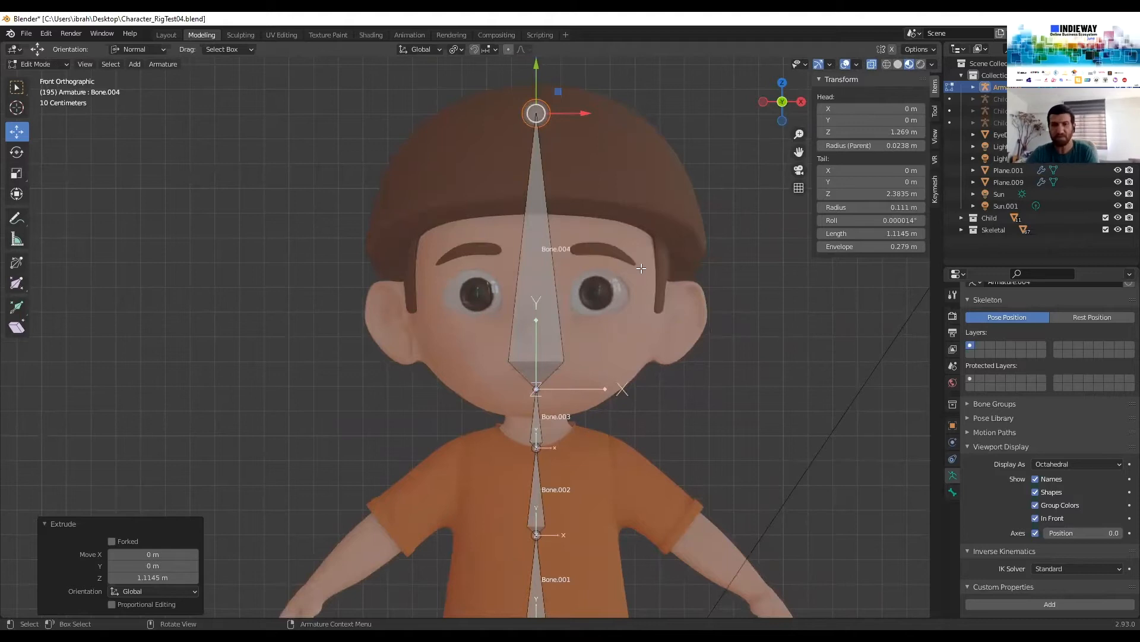
View the character from the right and hide the Child collection so the reference skeleton's spine and pelvis can guide the bones
key(KP_3)
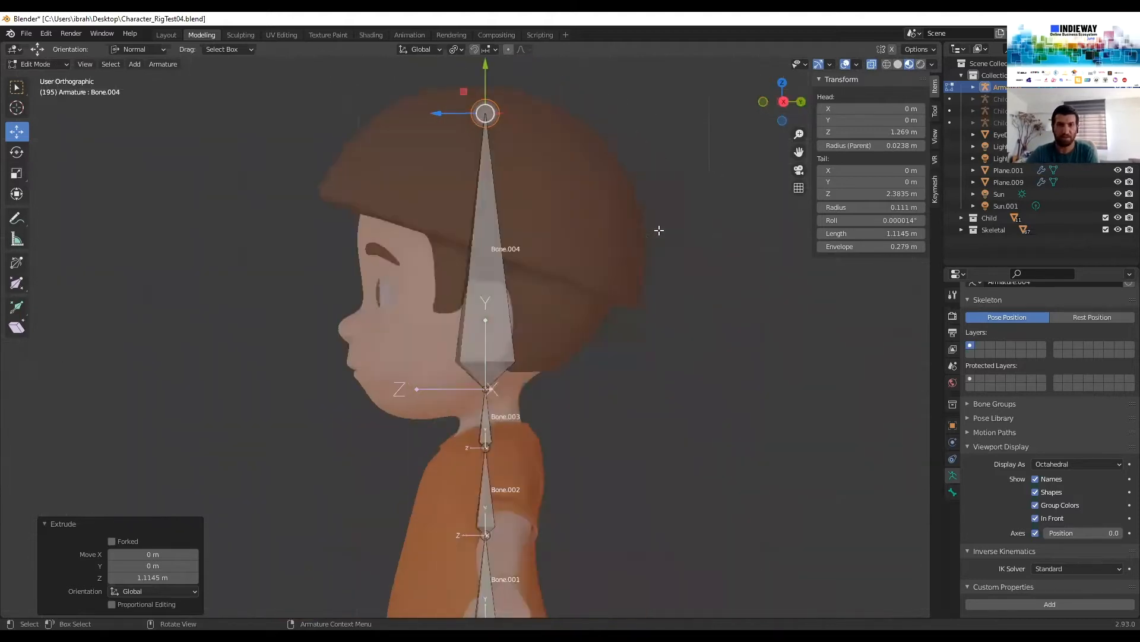
shift+middle_drag(629, 310, 657, 221)
scroll(657, 221, down, 3)
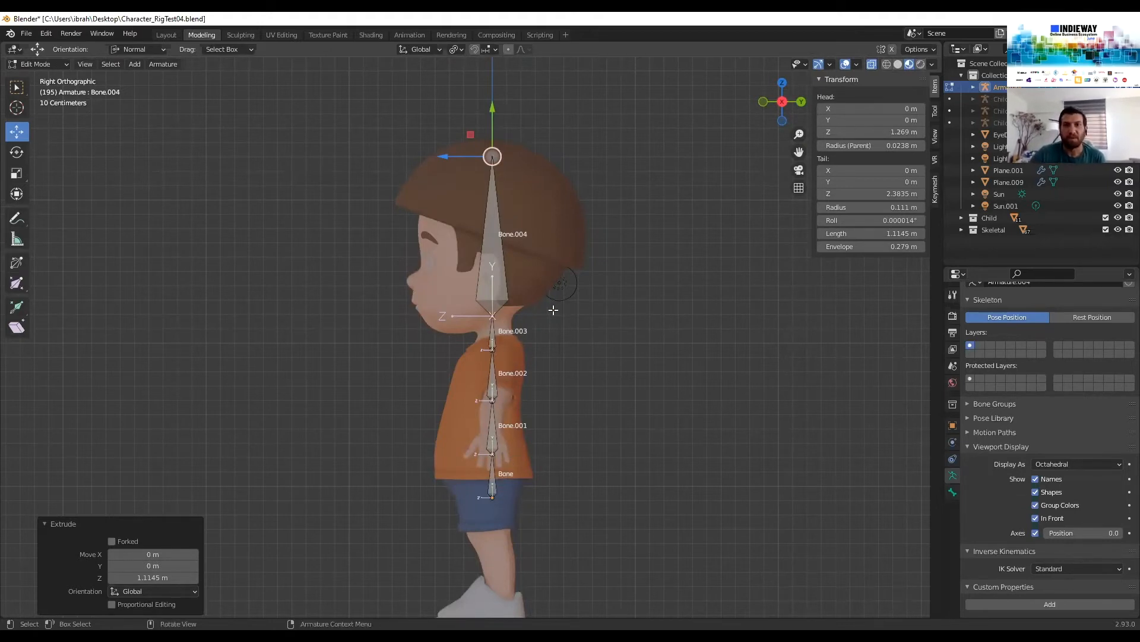
scroll(554, 310, up, 3)
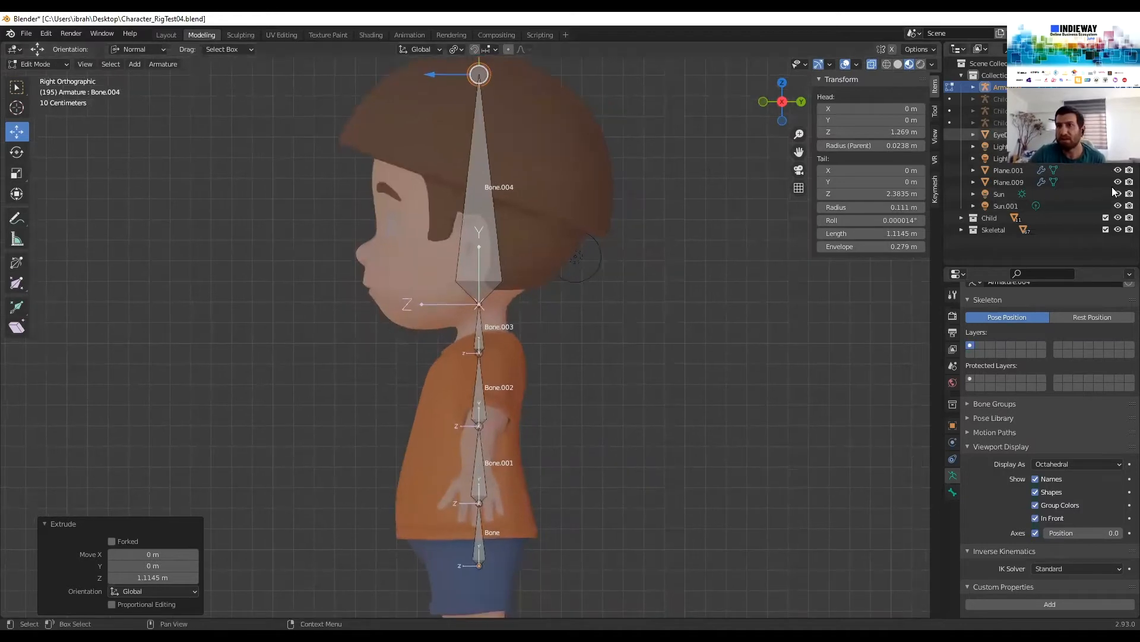
click(1118, 218)
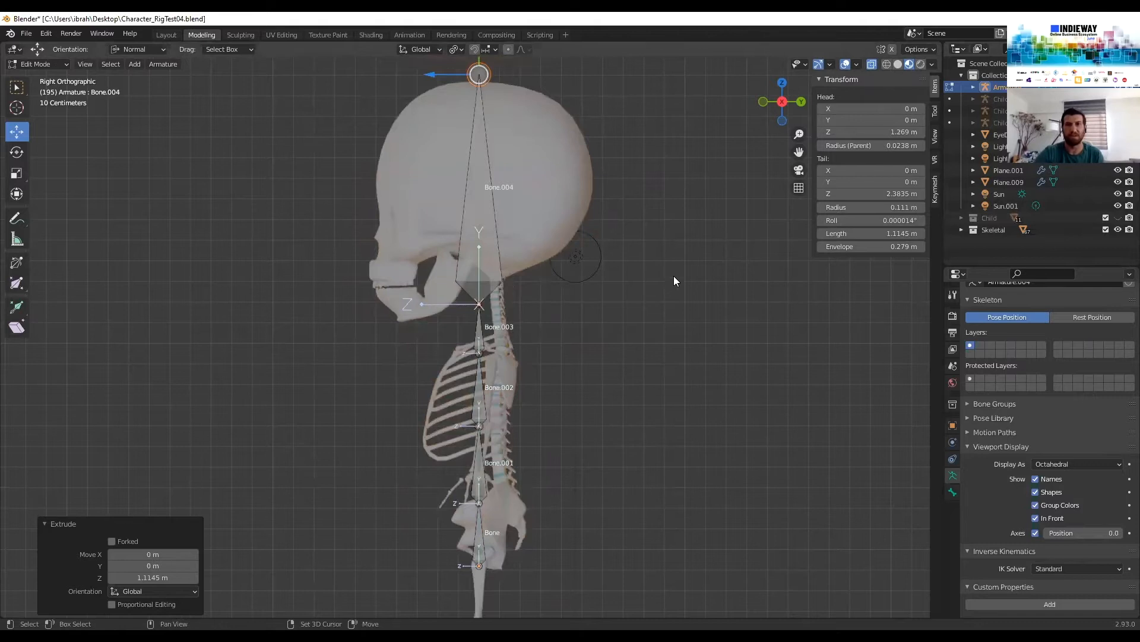
scroll(652, 256, up, 2)
shift+middle_drag(628, 354, 624, 308)
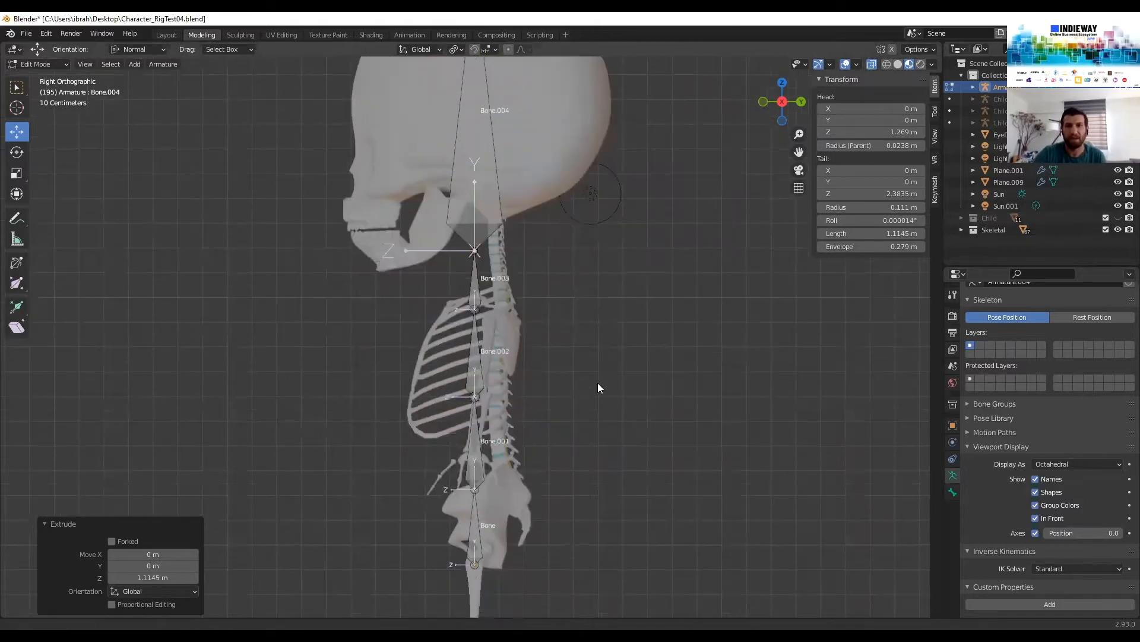
shift+middle_drag(598, 383, 589, 323)
scroll(494, 374, up, 2)
shift+middle_drag(491, 378, 465, 218)
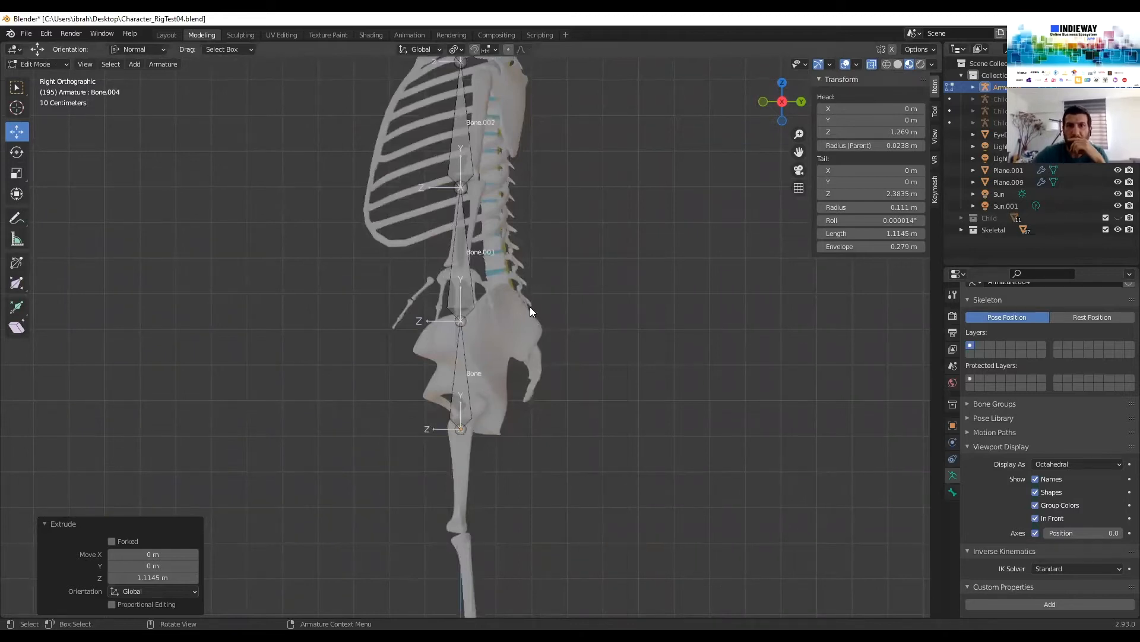
click(465, 320)
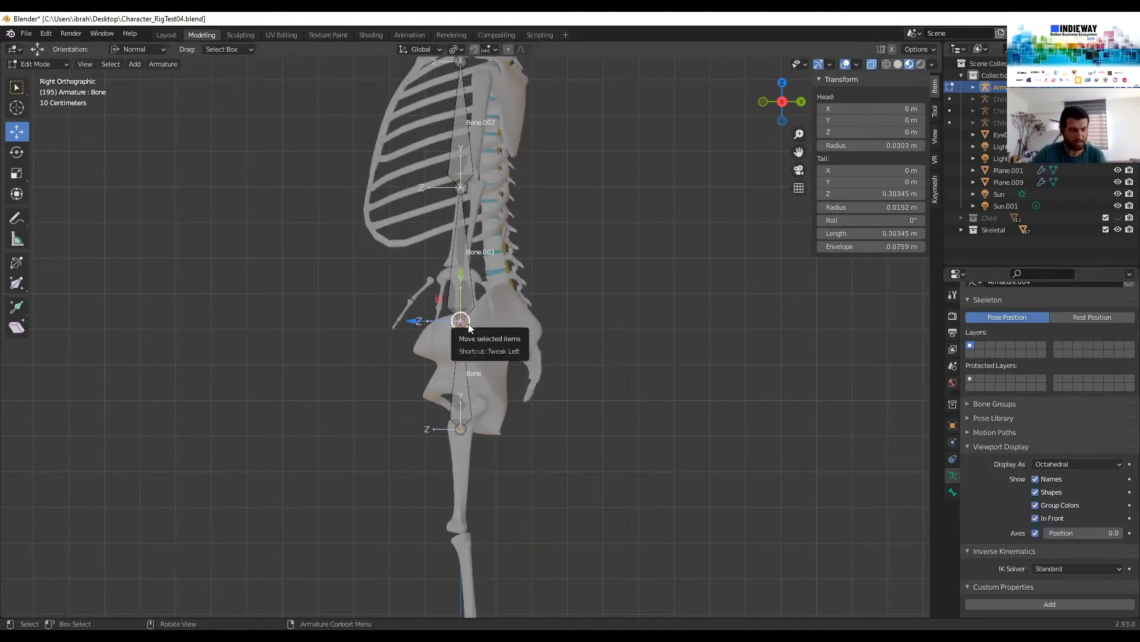
key(e)
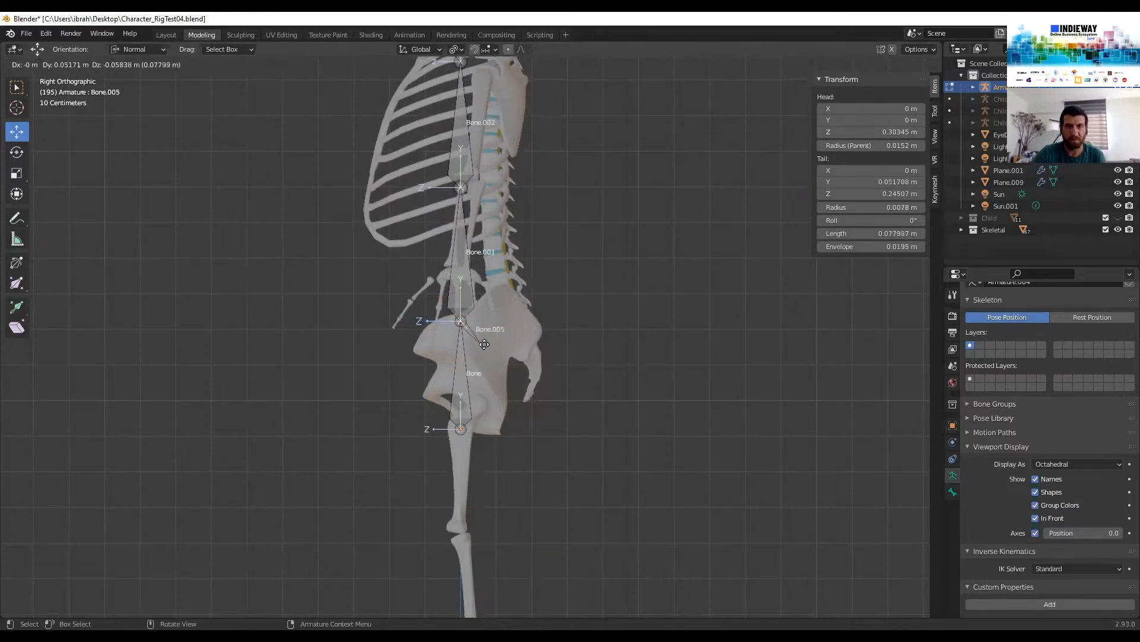
key(Escape)
key(ctrl+z)
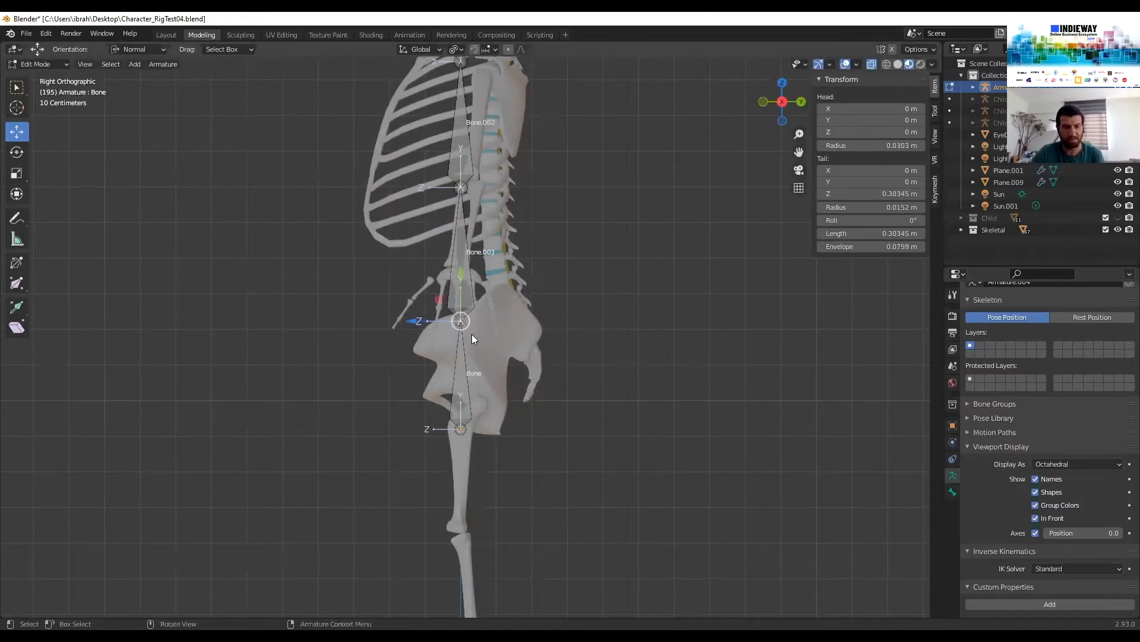
Move the joint between the hip and lower spine bones about 0.19 m back and 0.13 m down to the rear of the pelvis
drag(472, 329, 538, 374)
shift+middle_drag(572, 312, 581, 343)
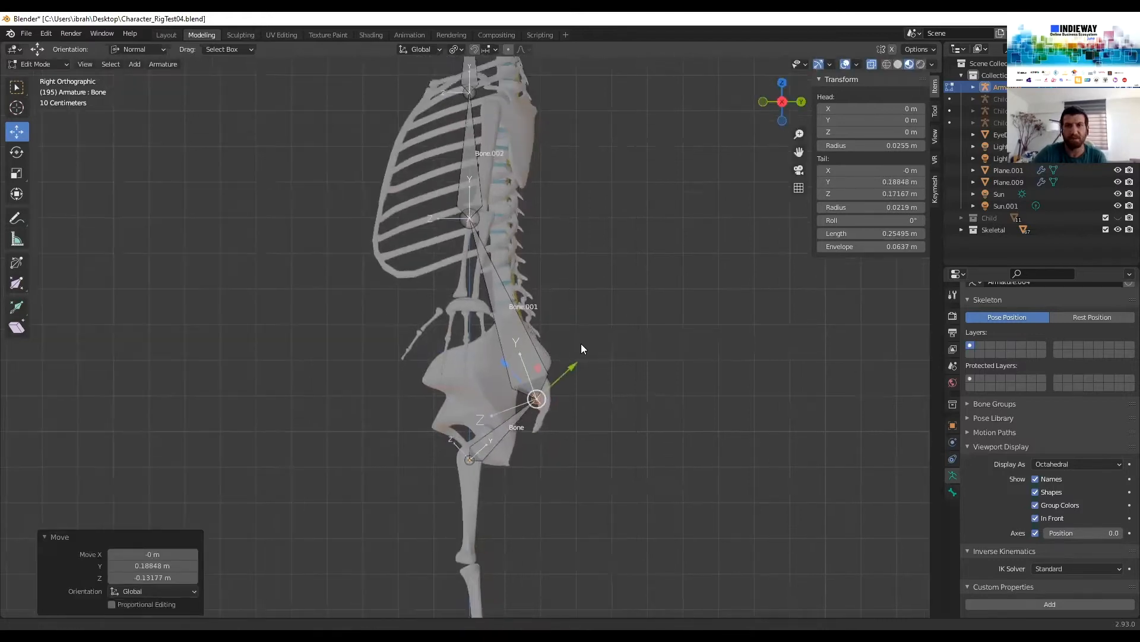
Move the joint between the two spine bones about 0.07 m back and 0.09 m down onto the skeleton's vertebrae
shift+scroll(487, 302, up, 5)
click(483, 304)
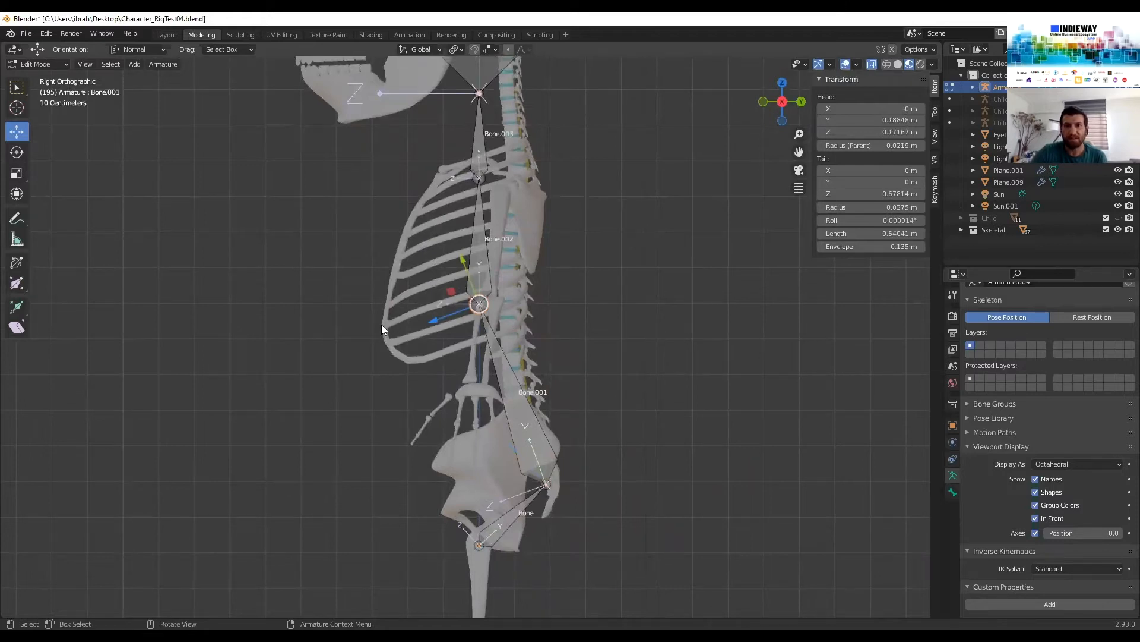
mouse_move(448, 326)
middle_down()
mouse_move(464, 324)
mouse_move(413, 310)
mouse_move(433, 327)
middle_up()
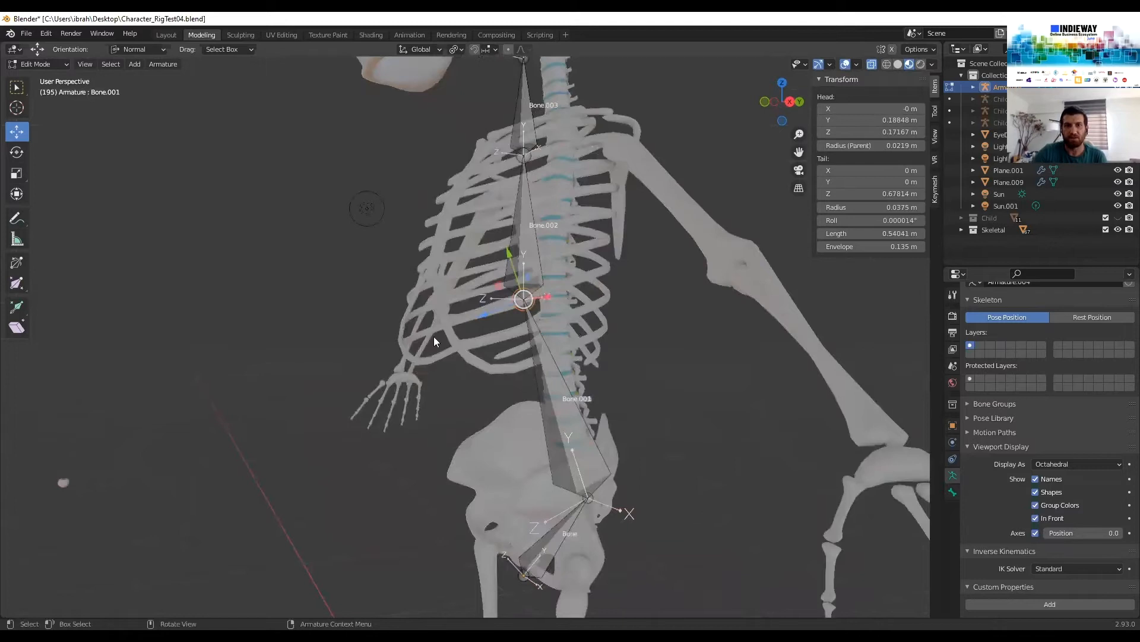
key(KP_3)
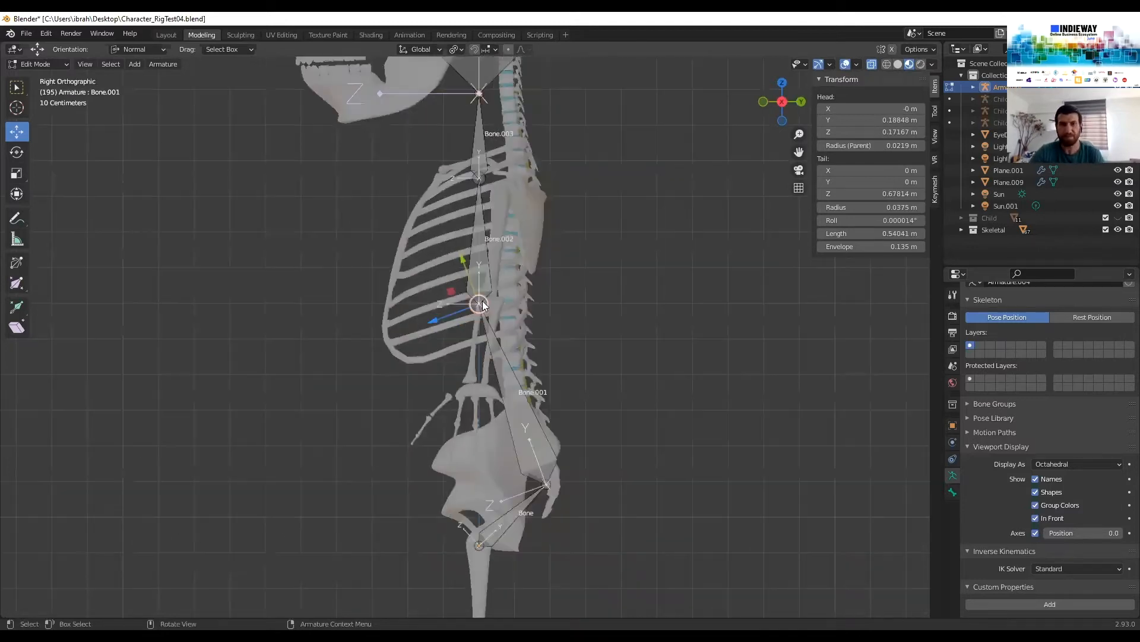
drag(479, 305, 506, 336)
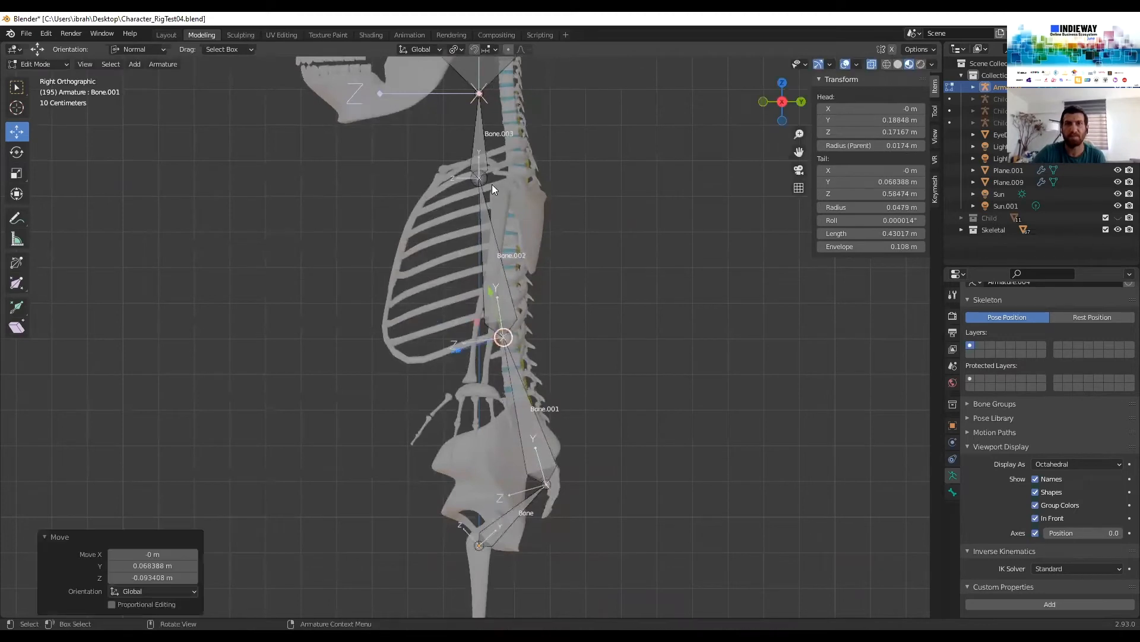
Move the joint between the upper spine and neck bones about 0.11 m back and 0.07 m up onto the skeleton's vertebrae
shift+middle_drag(518, 468, 562, 563)
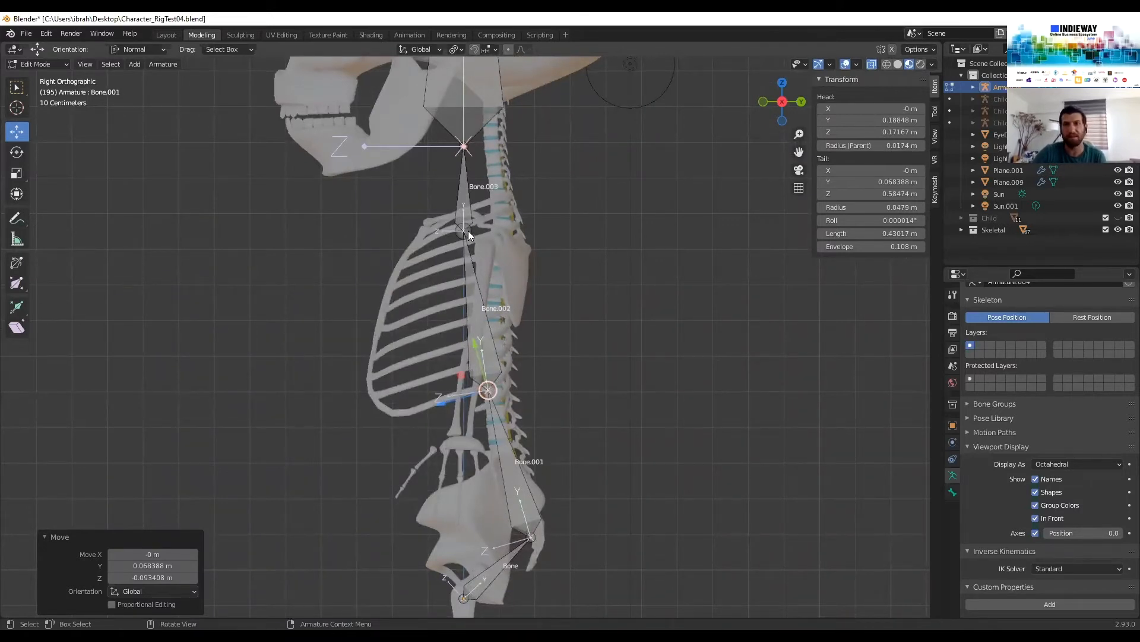
shift+middle_drag(499, 251, 501, 302)
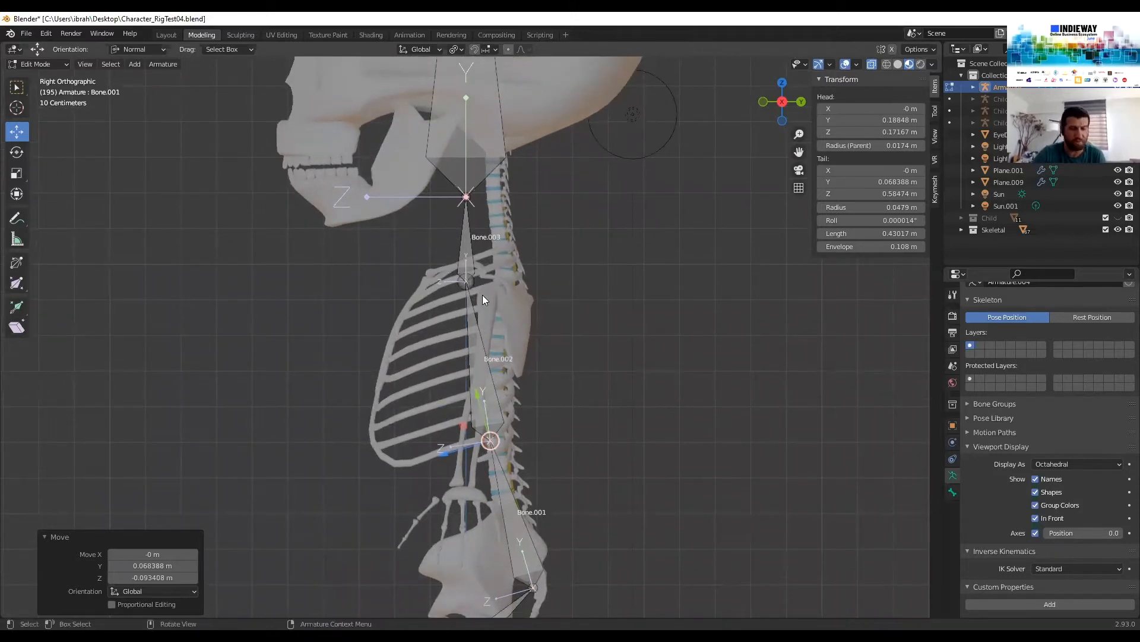
click(468, 280)
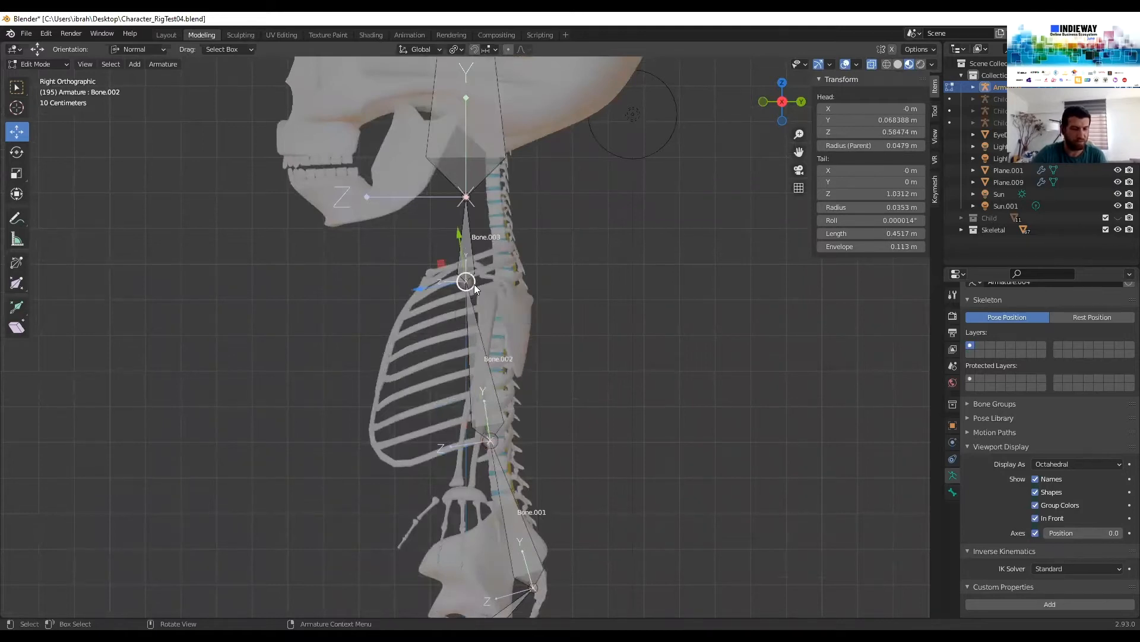
key(g)
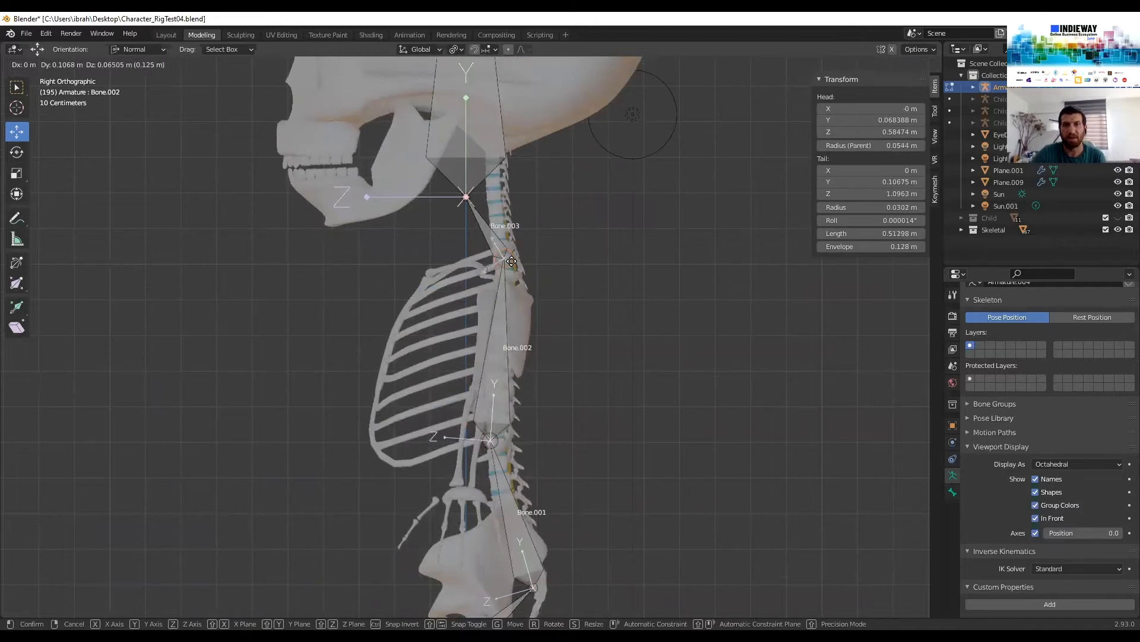
click(512, 261)
Move the joint between the neck and head bones about 0.08 m back and 0.11 m up to the base of the skull
shift+middle_drag(555, 212, 486, 469)
click(477, 397)
click(475, 391)
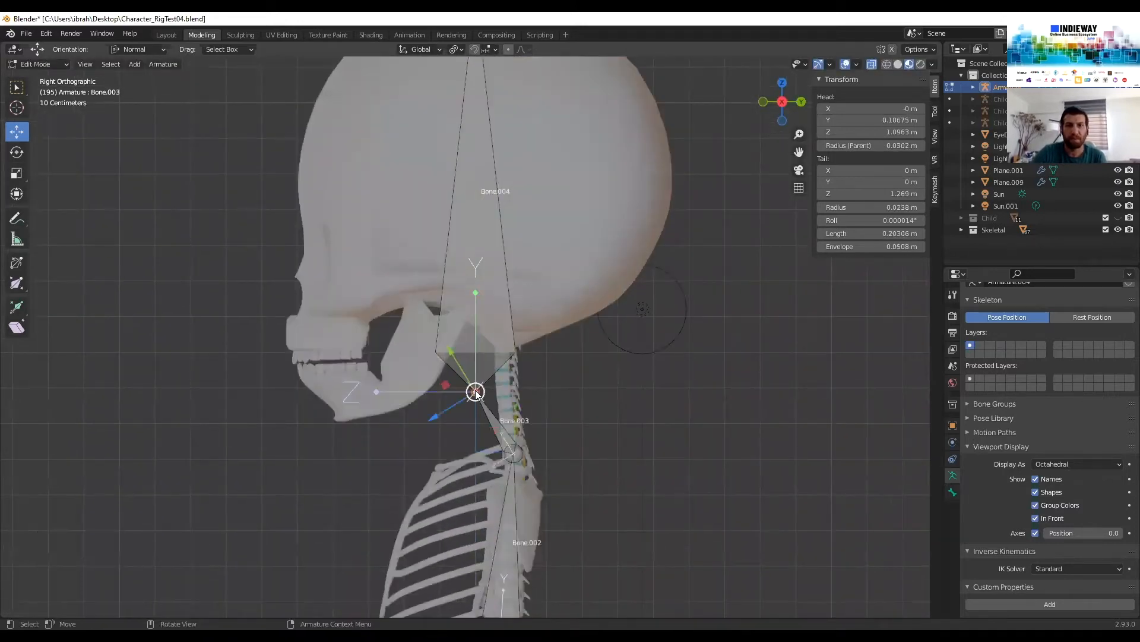
drag(477, 393, 503, 357)
Select the bone inside the skull and rename it head
shift+scroll(523, 414, up, 5)
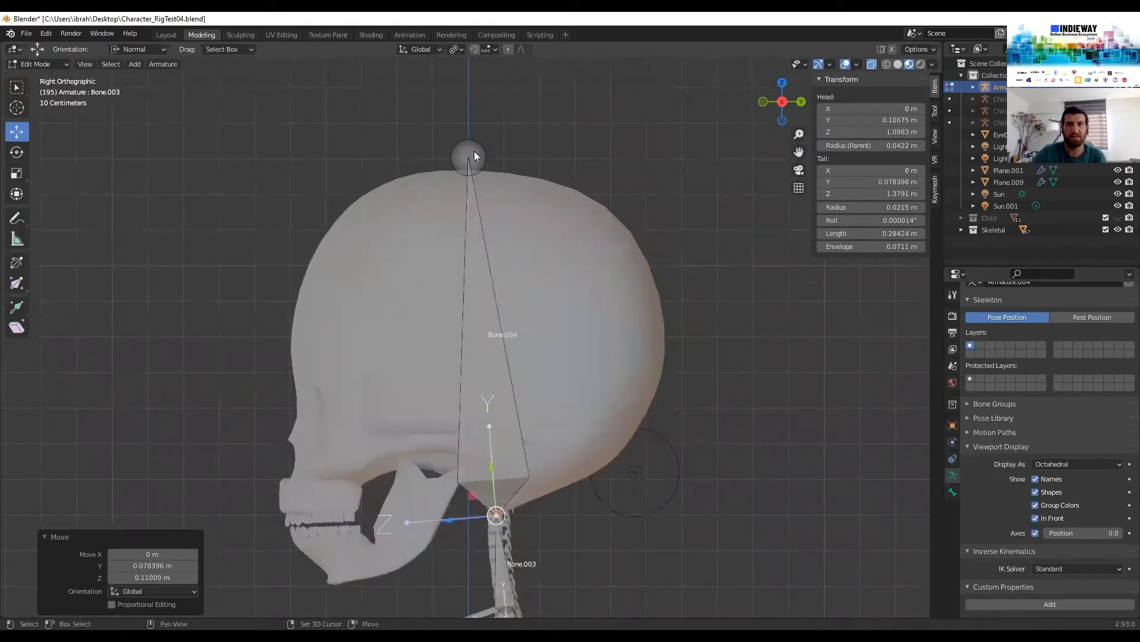
click(474, 151)
middle_drag(513, 271, 488, 309)
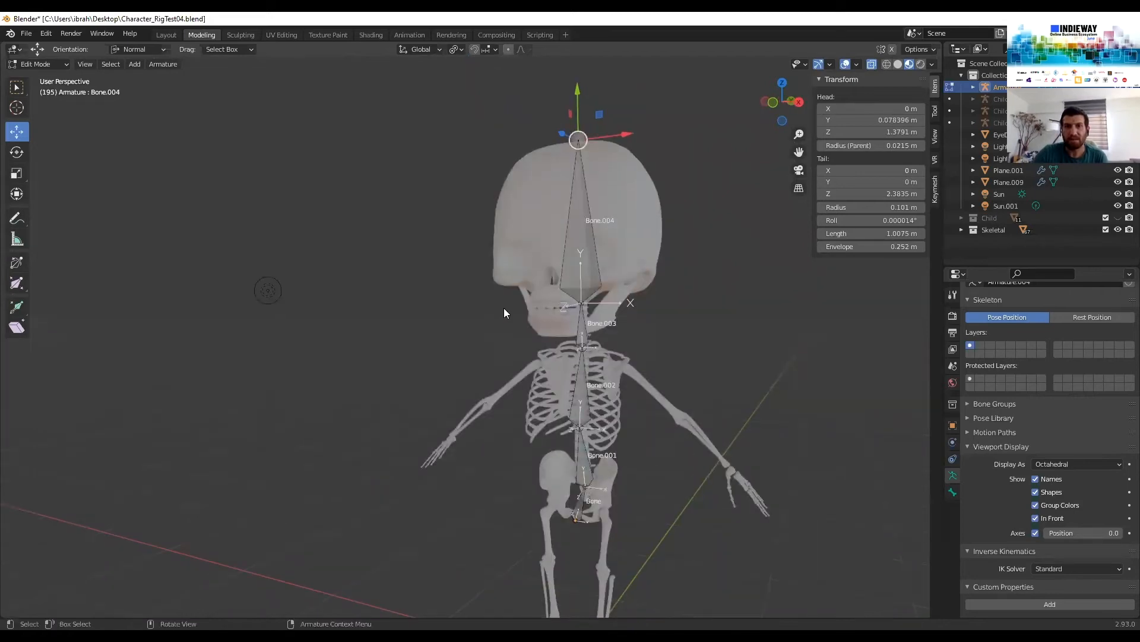
scroll(504, 307, up, 4)
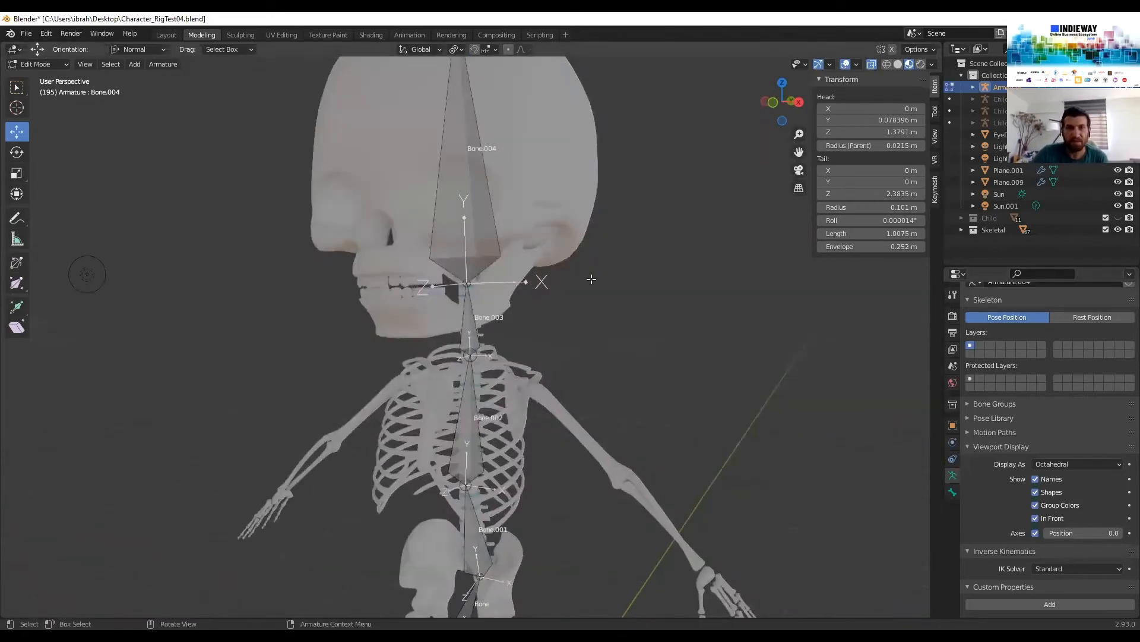
click(459, 171)
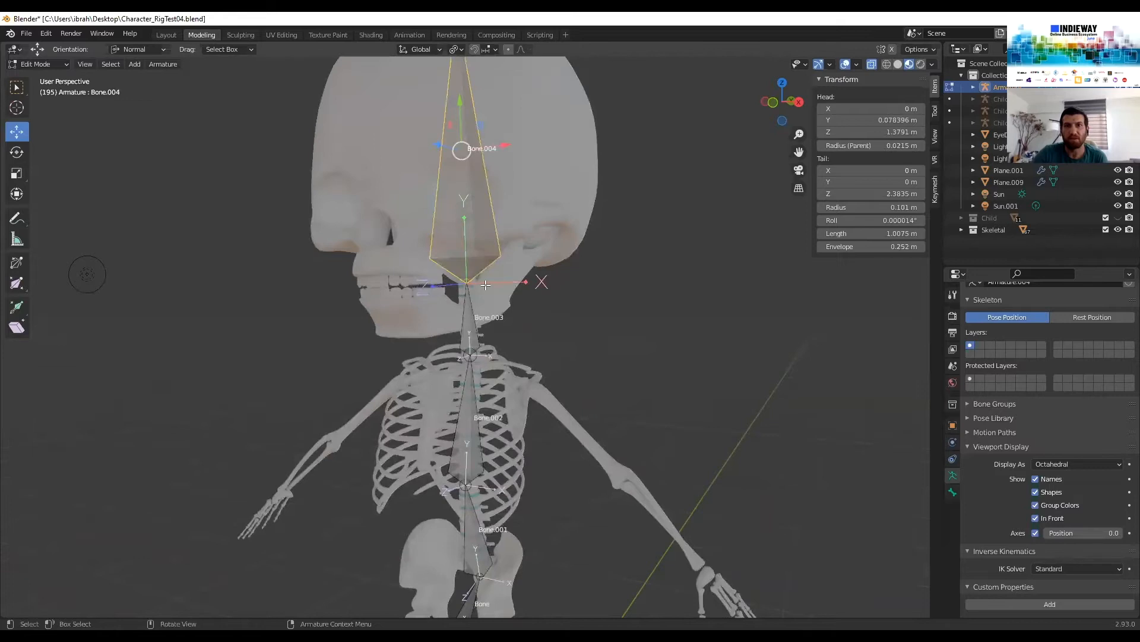
click(954, 491)
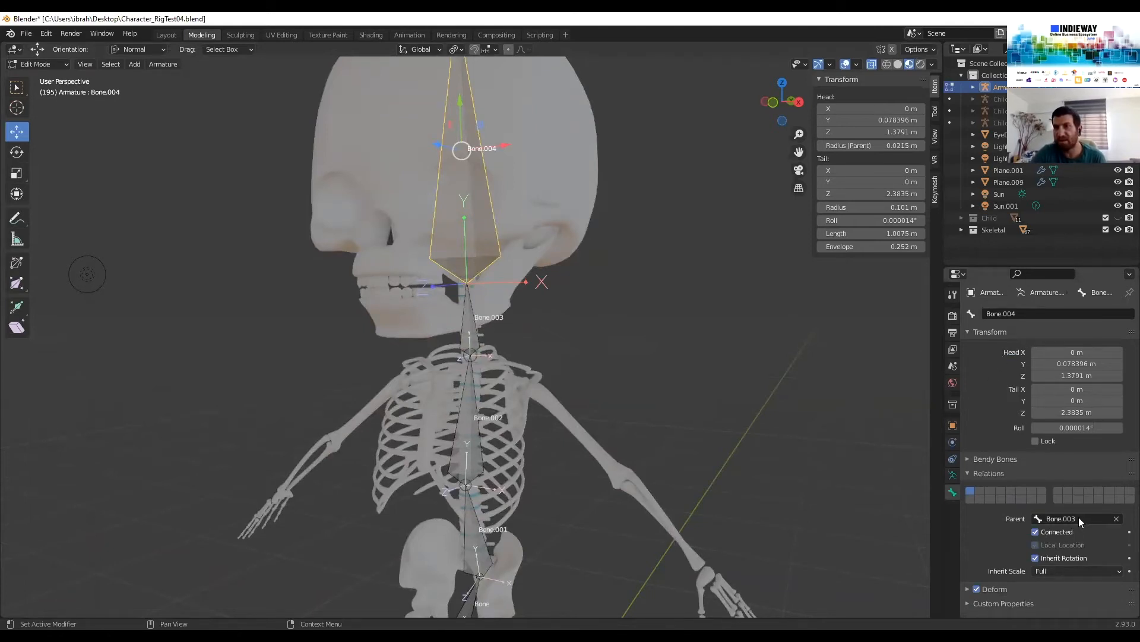
click(1031, 315)
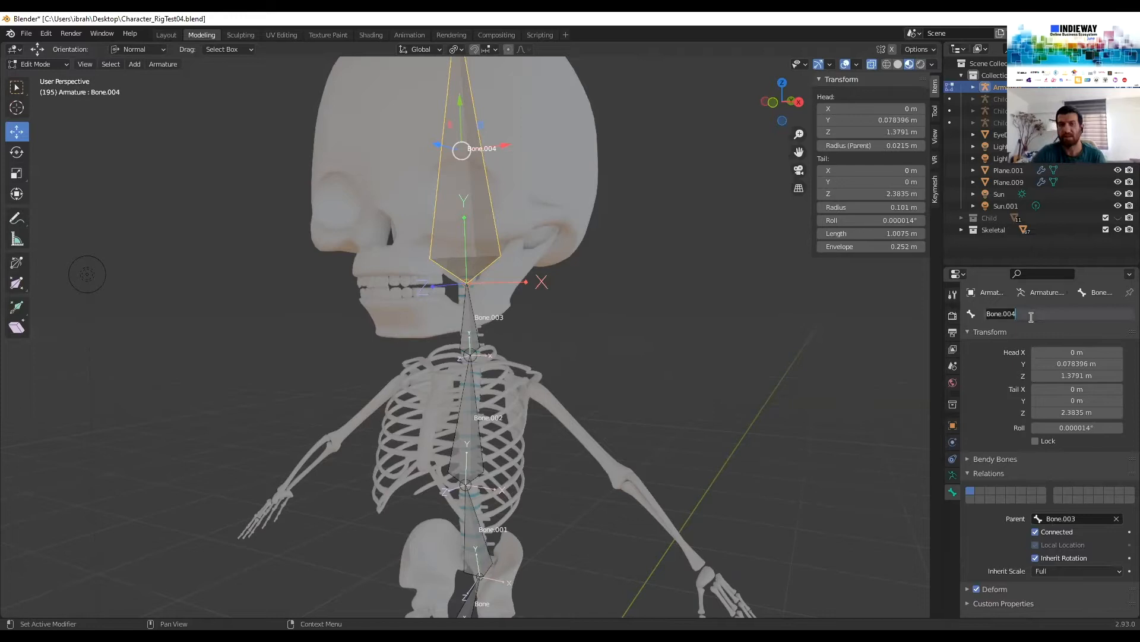
text(head)
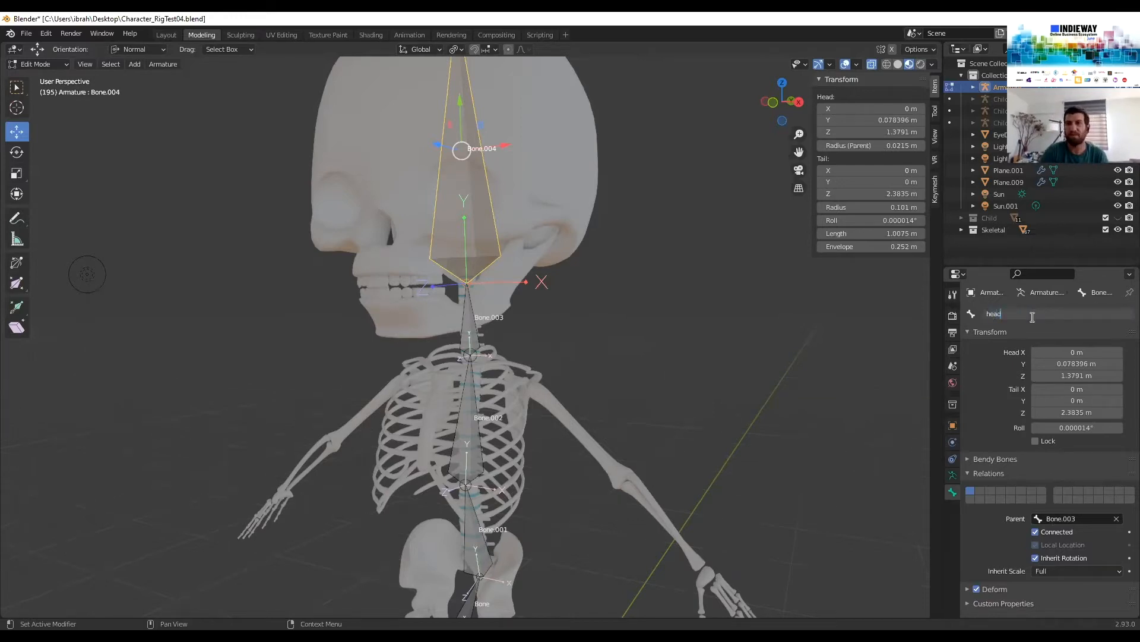
key(Return)
In front view, extrude a shoulder bone from the upper spine bone's tip, ending about 0.27 m sideways and 0.07 m down at the left shoulder joint
shift+middle_drag(527, 247, 509, 410)
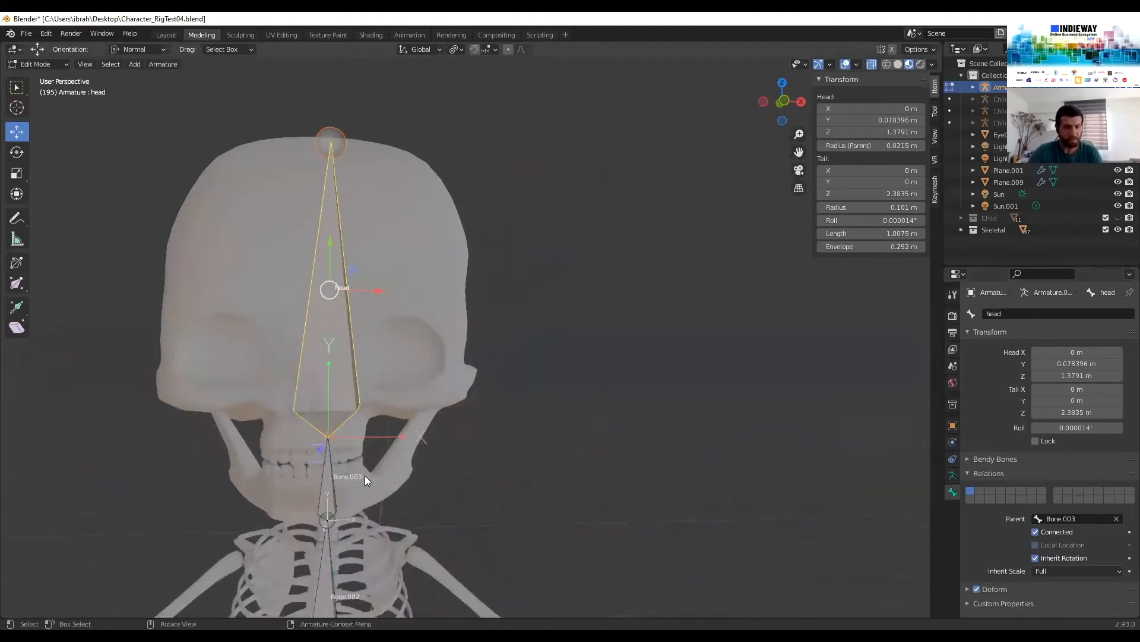
shift+middle_drag(412, 457, 487, 317)
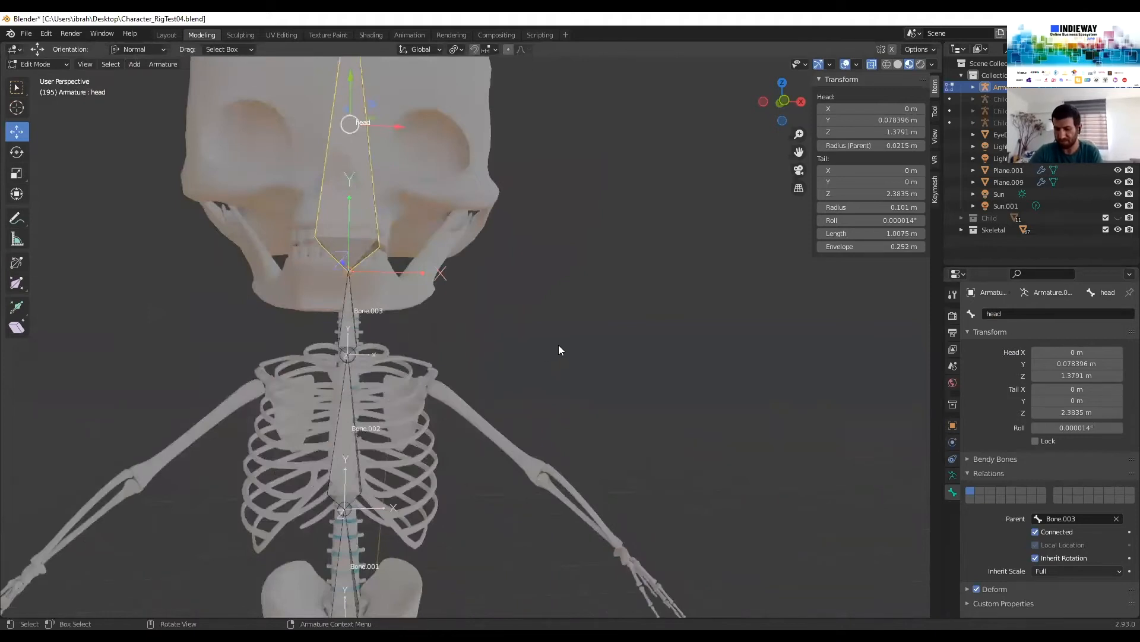
key(KP_1)
shift+middle_drag(374, 355, 377, 282)
scroll(466, 349, up, 4)
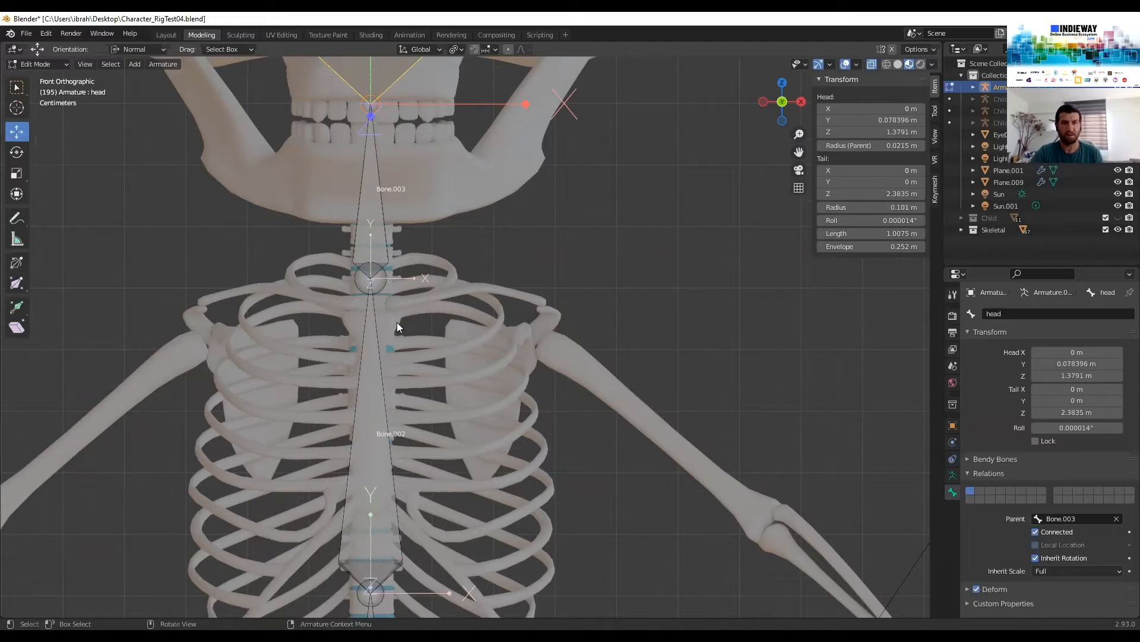
click(381, 279)
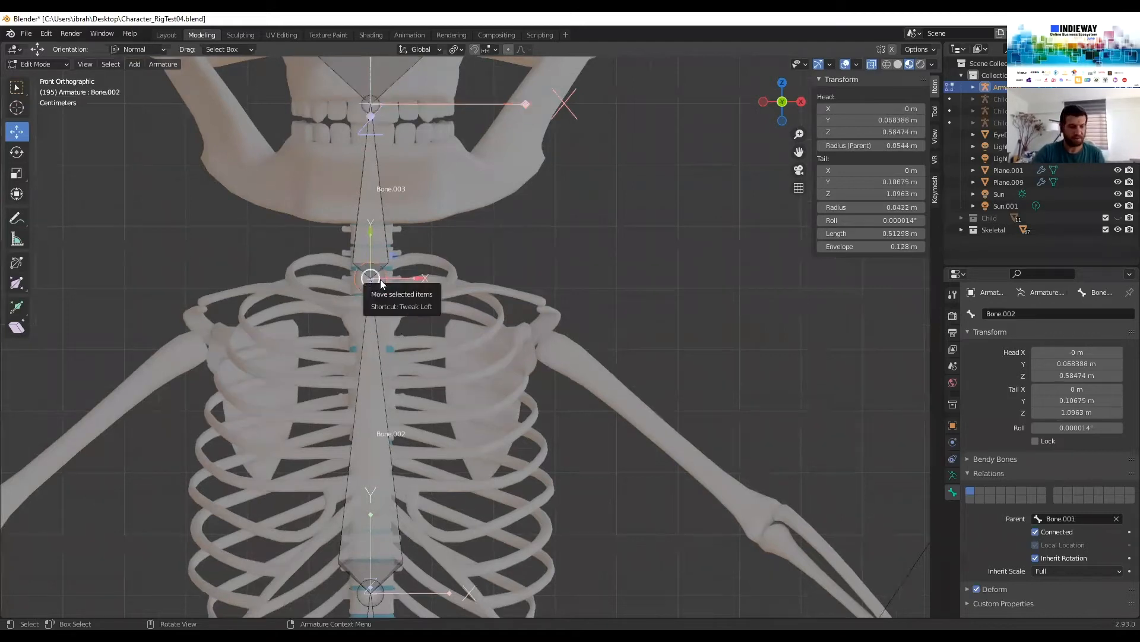
key(e)
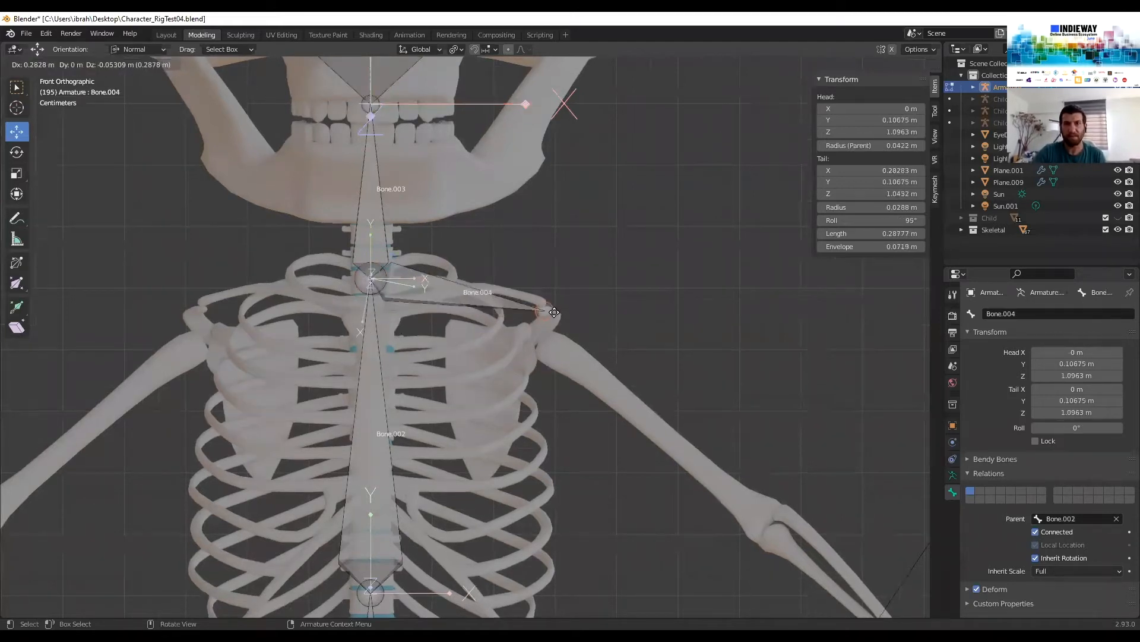
click(569, 317)
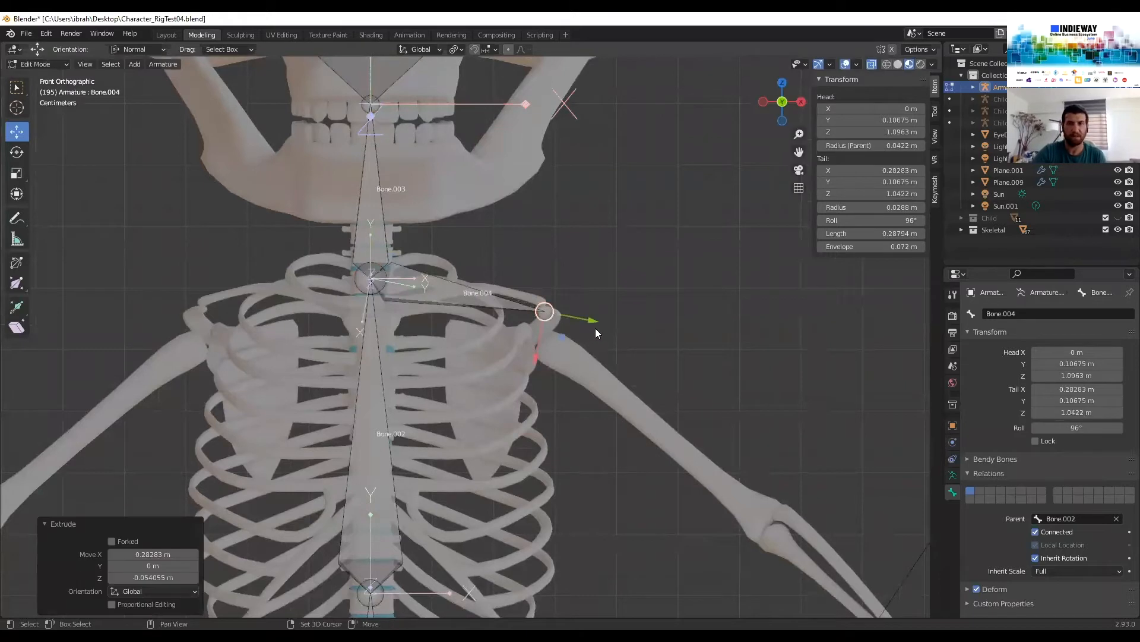
key(g)
click(546, 331)
Extrude an upper arm bone about 0.38 m outward and 0.33 m down from the shoulder to the elbow
shift+middle_drag(580, 330, 489, 220)
key(e)
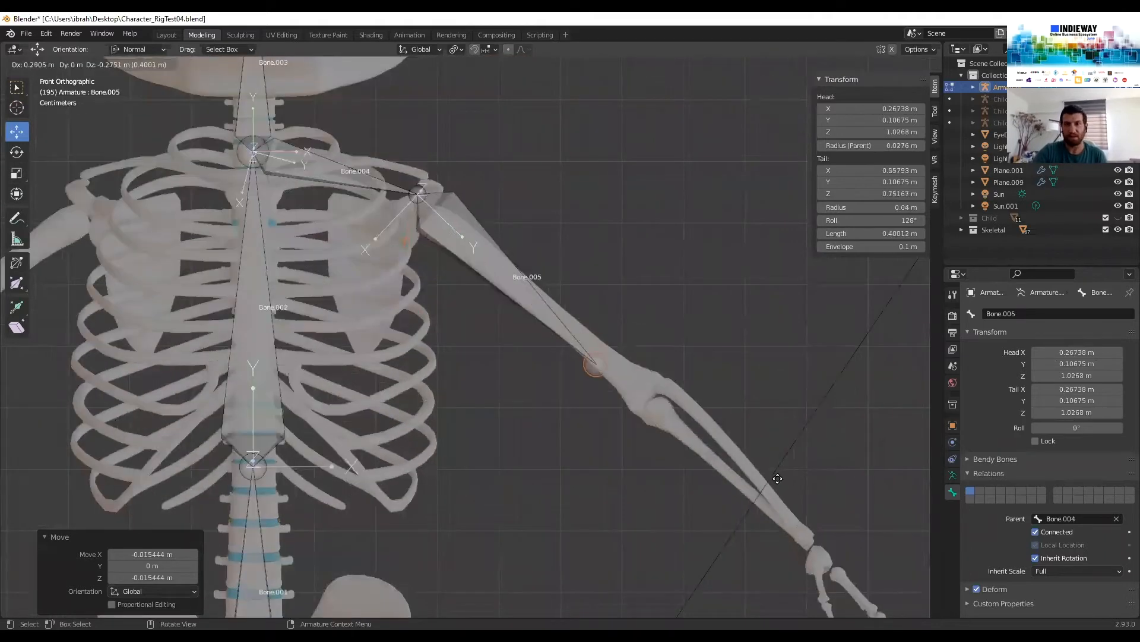
click(765, 471)
Extrude a forearm bone about 0.26 m outward and 0.25 m down to the wrist, plus a hand bone about 0.14 m long into the hand
shift+middle_drag(655, 369, 526, 272)
shift+middle_drag(659, 390, 561, 300)
key(e)
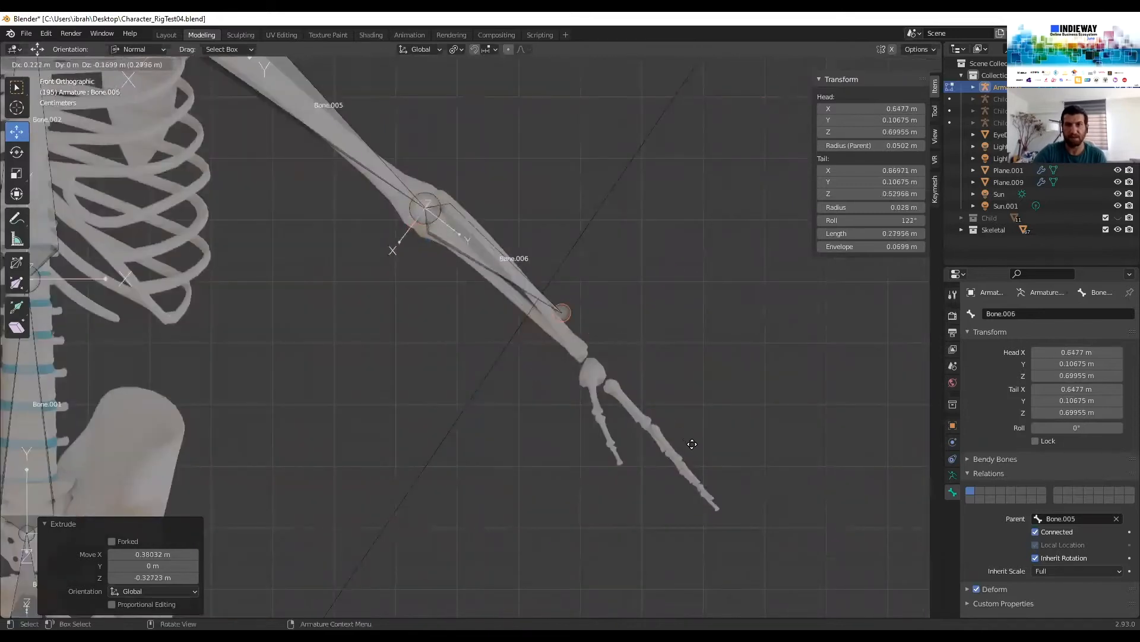
click(688, 428)
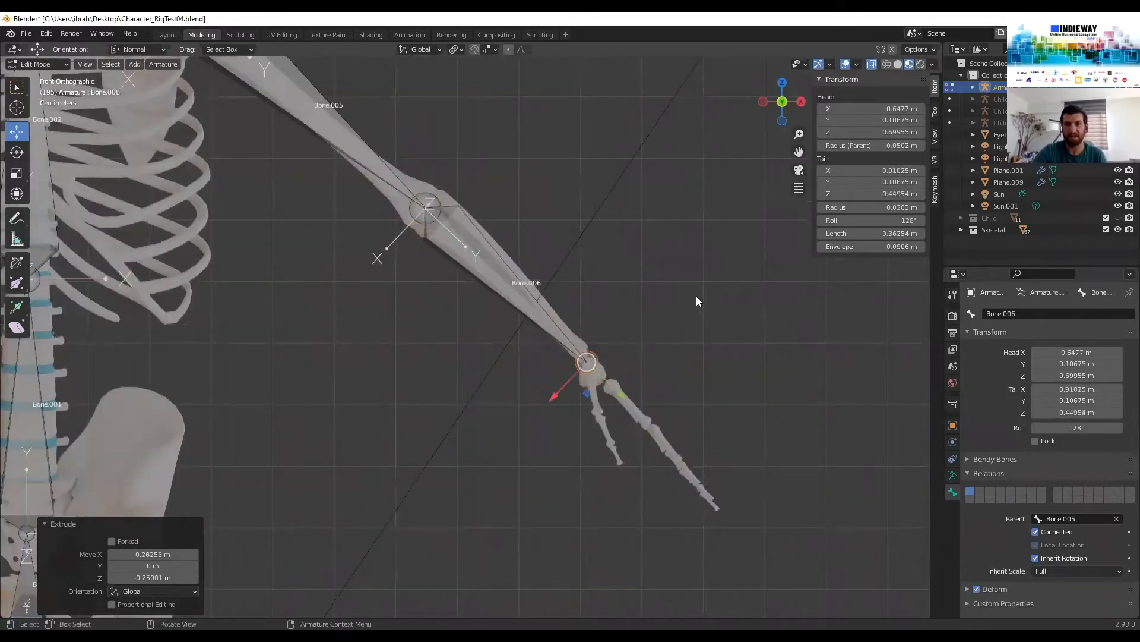
key(e)
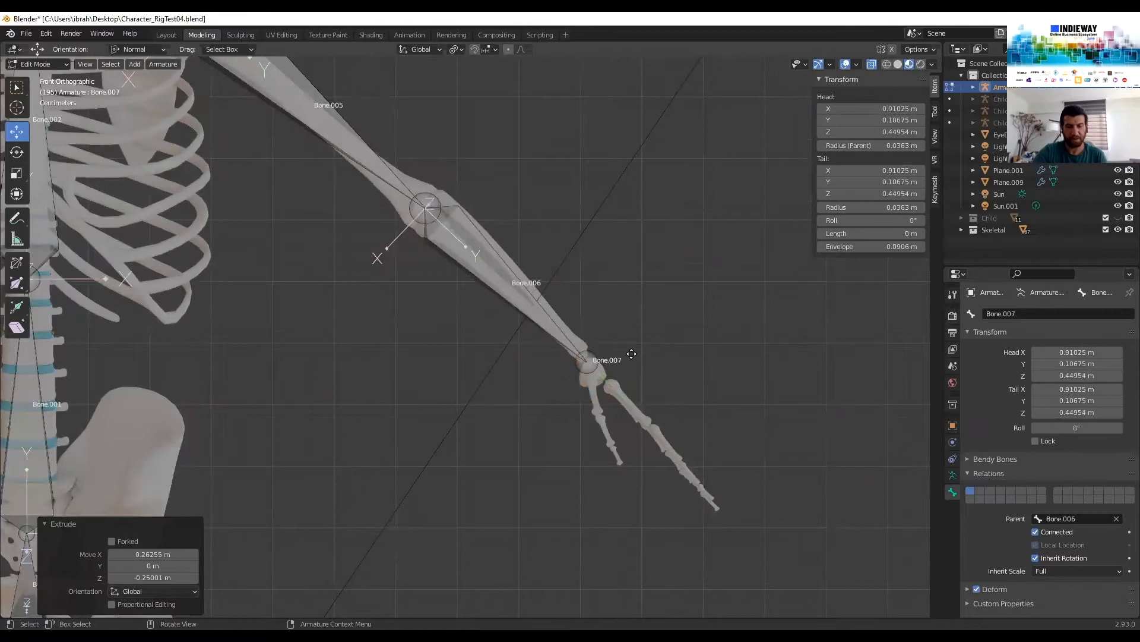
click(691, 415)
In top view, move the joint between the shoulder and upper arm bones about 0.04 m forward along Y
middle_drag(690, 404, 589, 434)
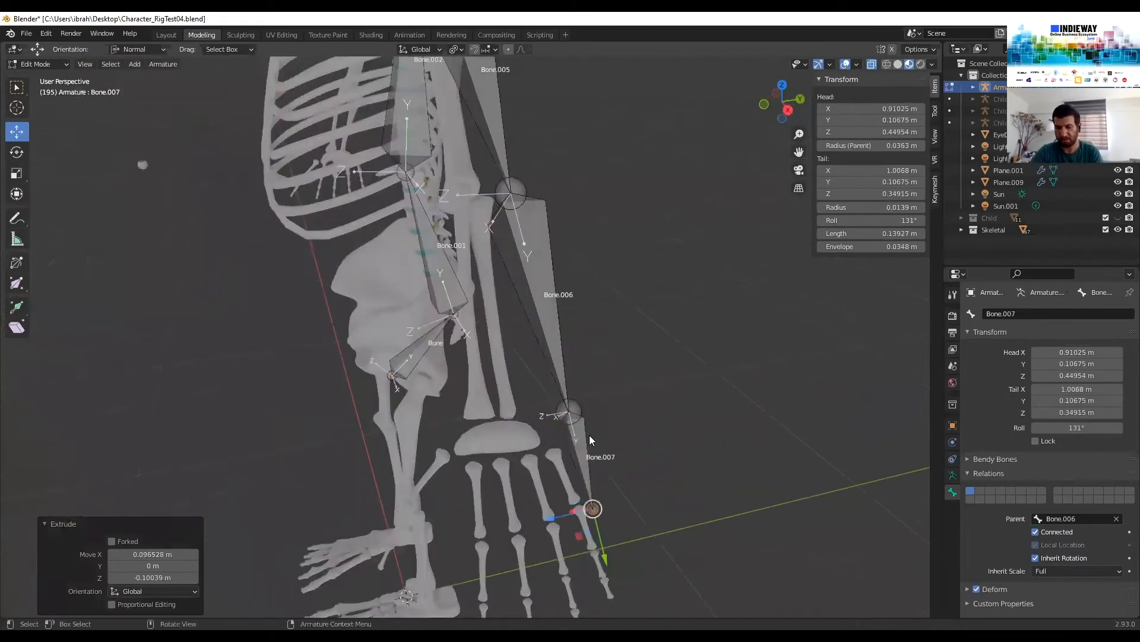
shift+middle_drag(525, 359, 526, 360)
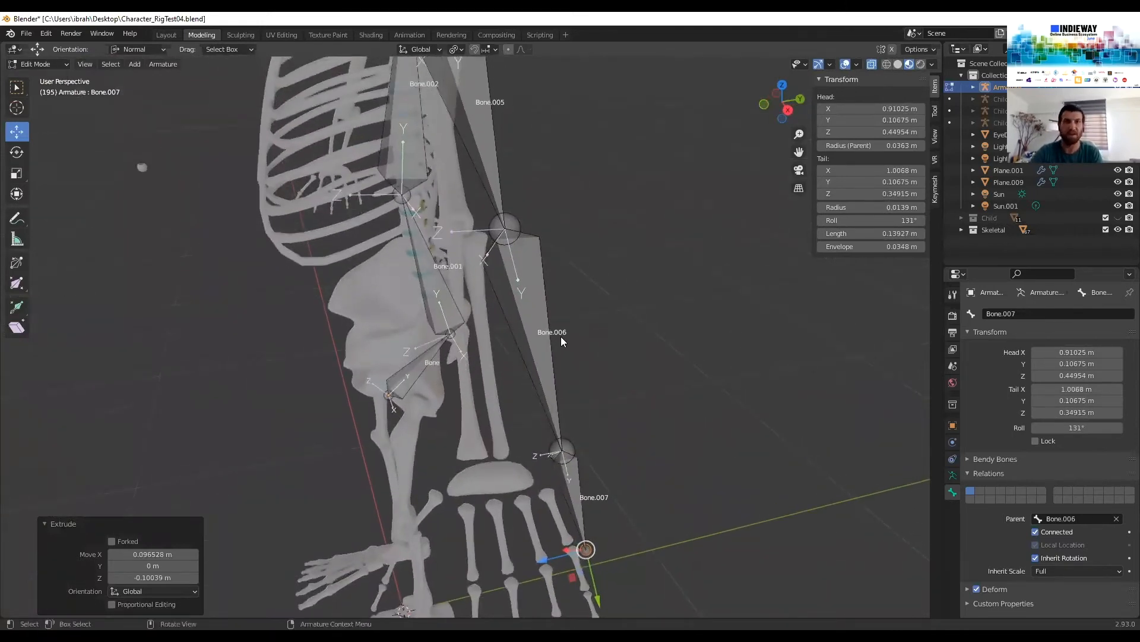
key(KP_1)
key(KP_7)
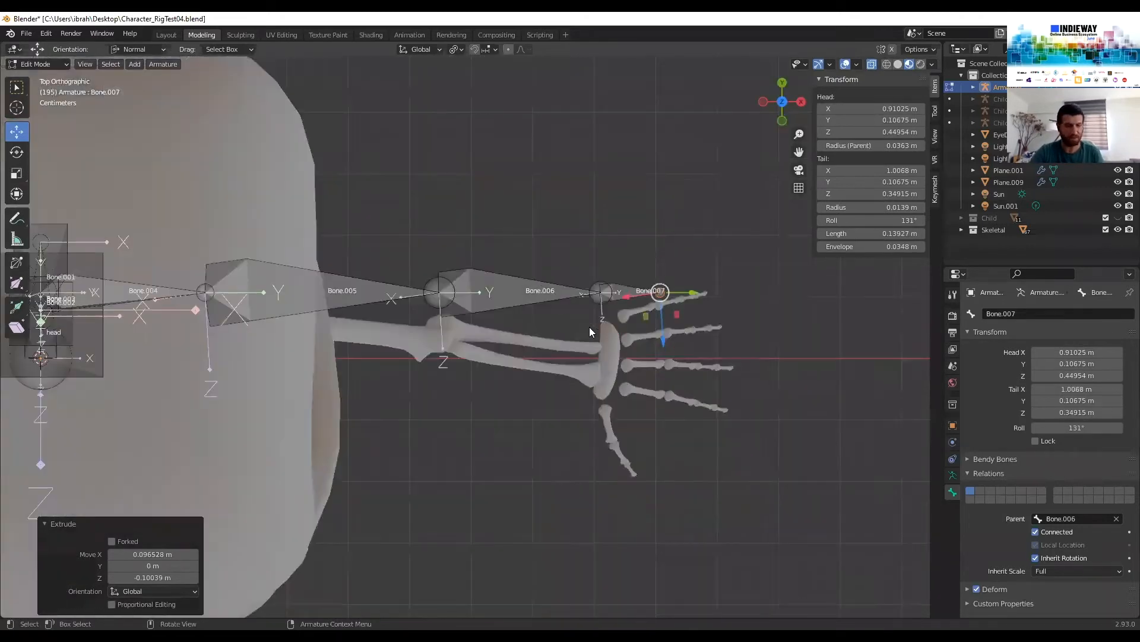
shift+middle_drag(614, 301, 666, 360)
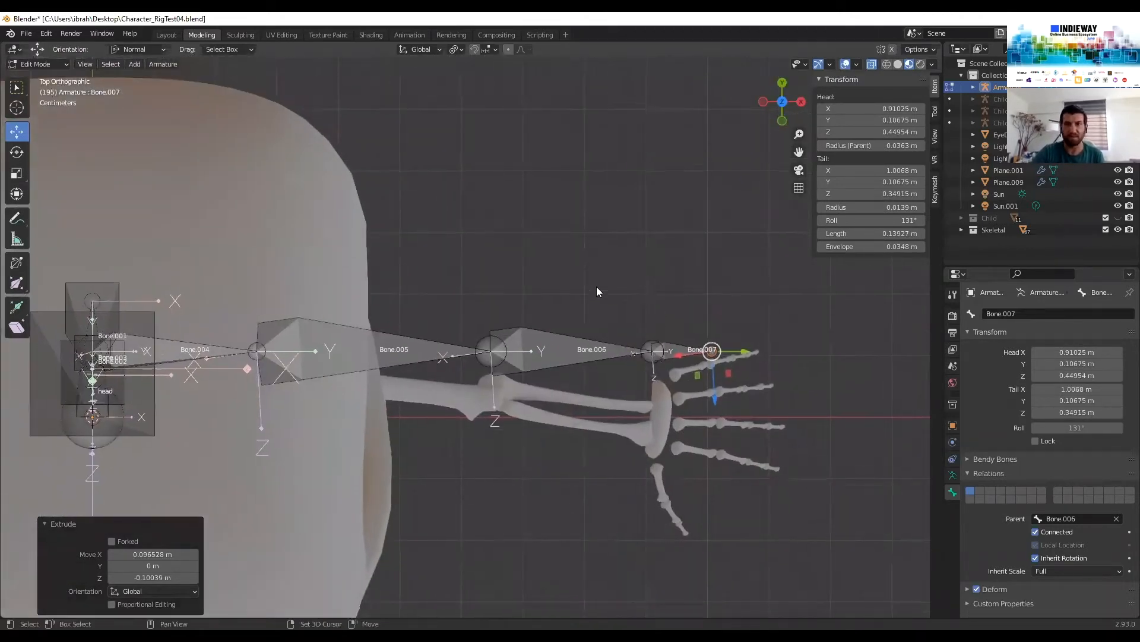
click(256, 349)
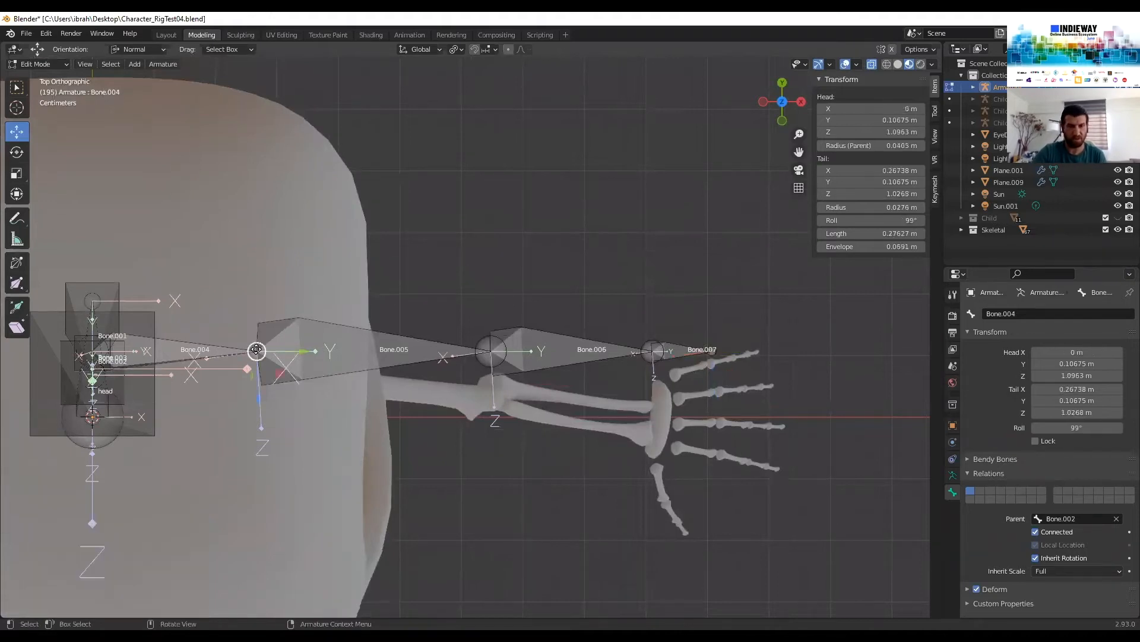
key(g)
click(256, 376)
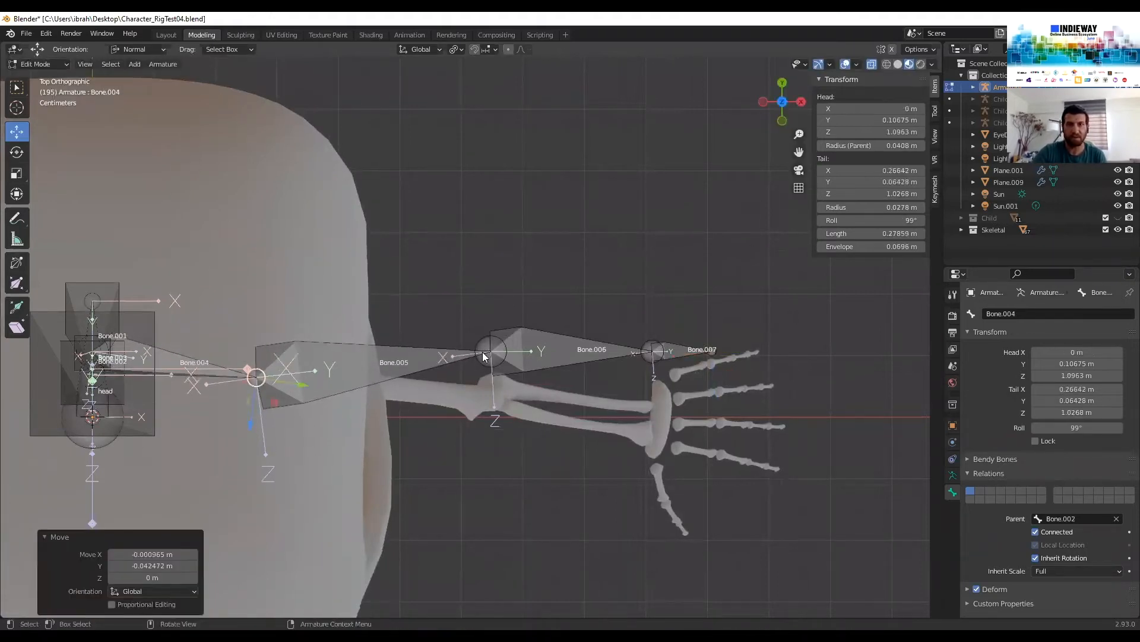
Move the elbow joint about 0.08 m and the wrist joint about 0.11 m forward onto the skeleton's arm
click(483, 352)
key(g)
click(489, 399)
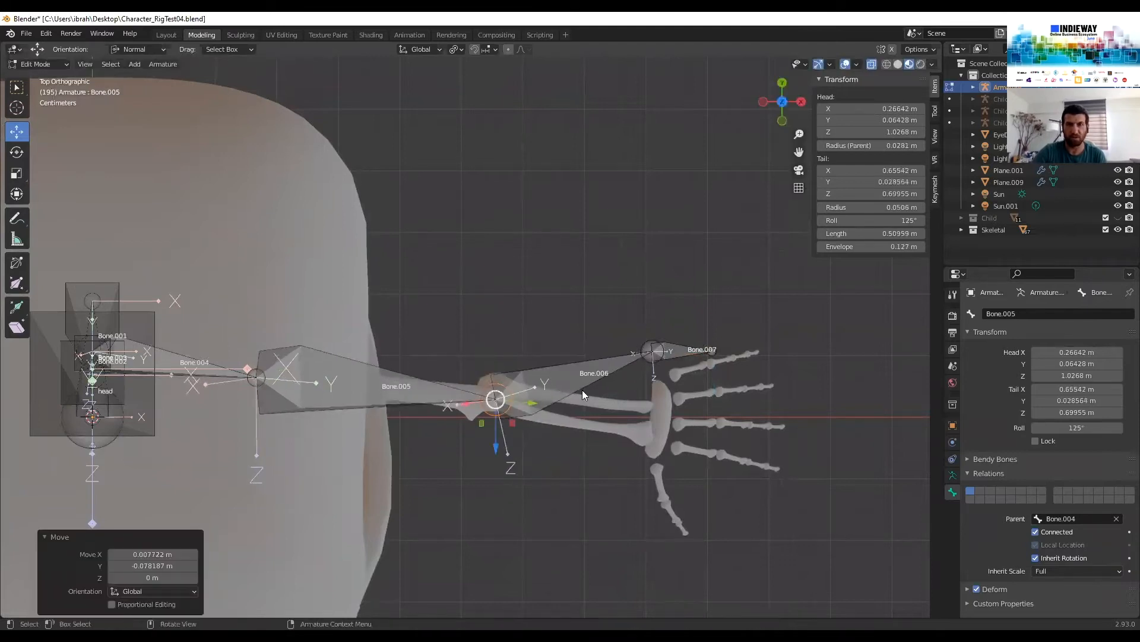
click(653, 345)
key(g)
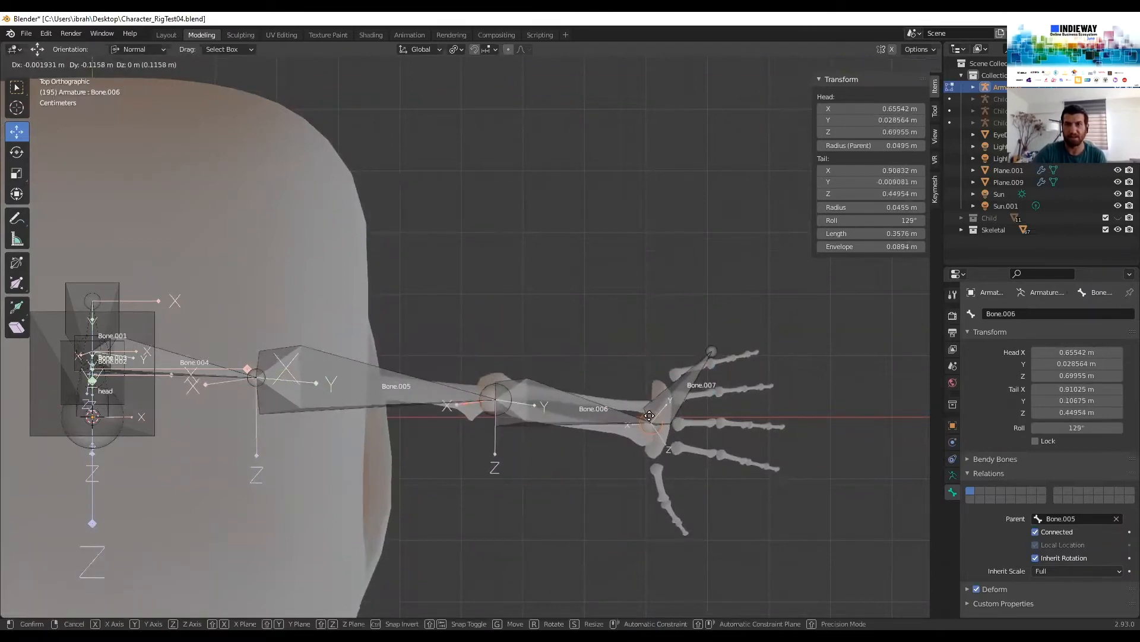
click(652, 414)
Move the hand bone's tip about 0.11 m forward to line up with the middle of the skeleton's hand
click(710, 353)
key(g)
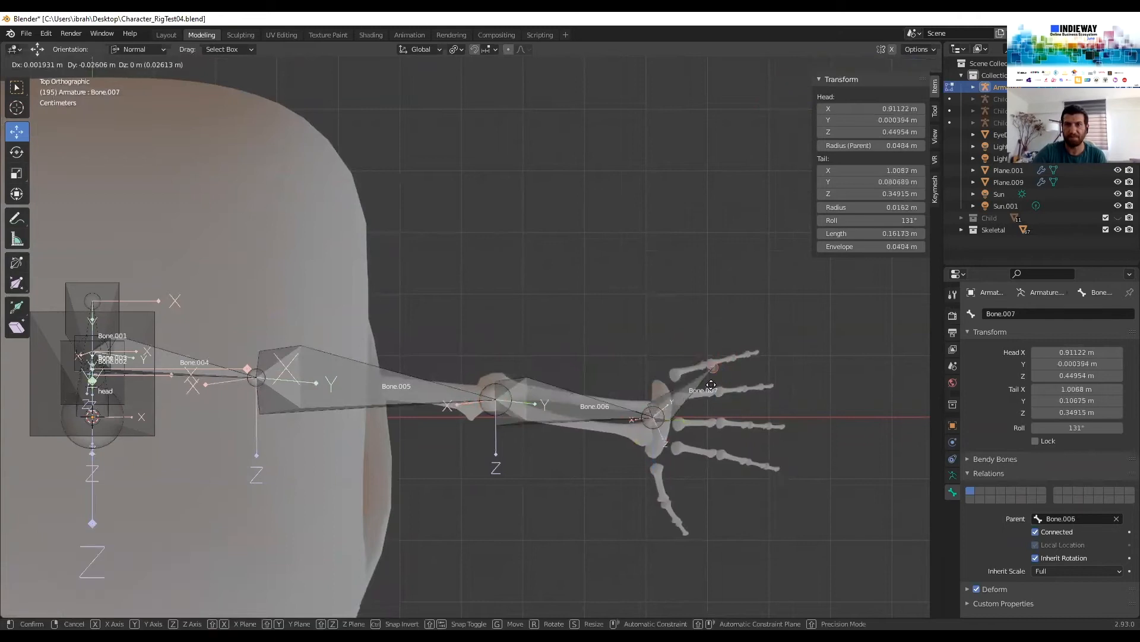
right_click(711, 415)
right_click(712, 415)
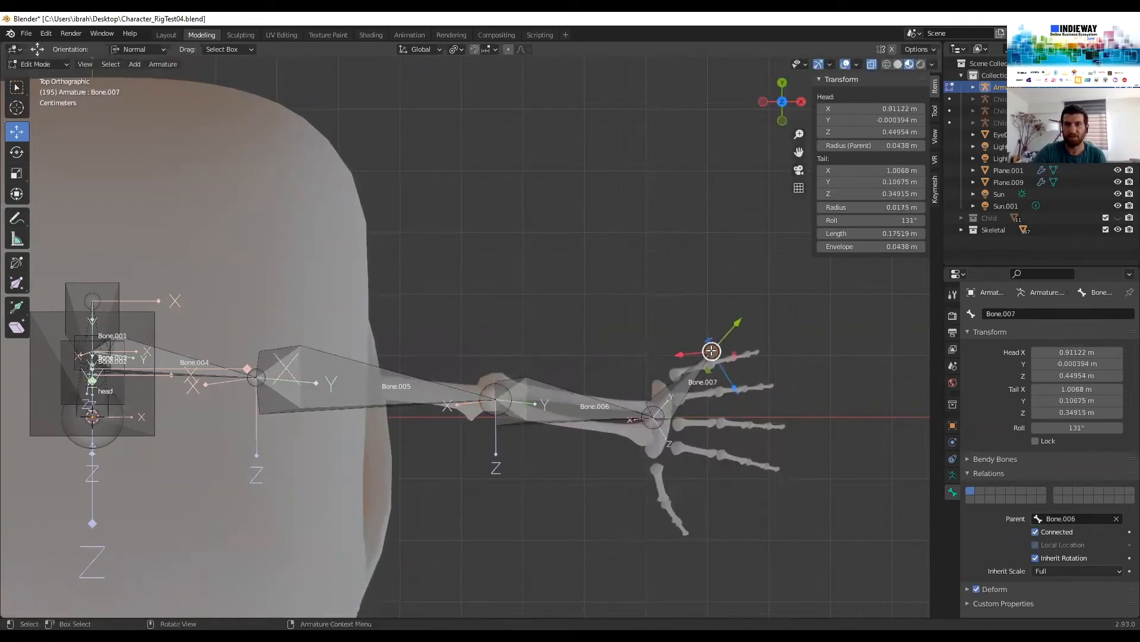
key(g)
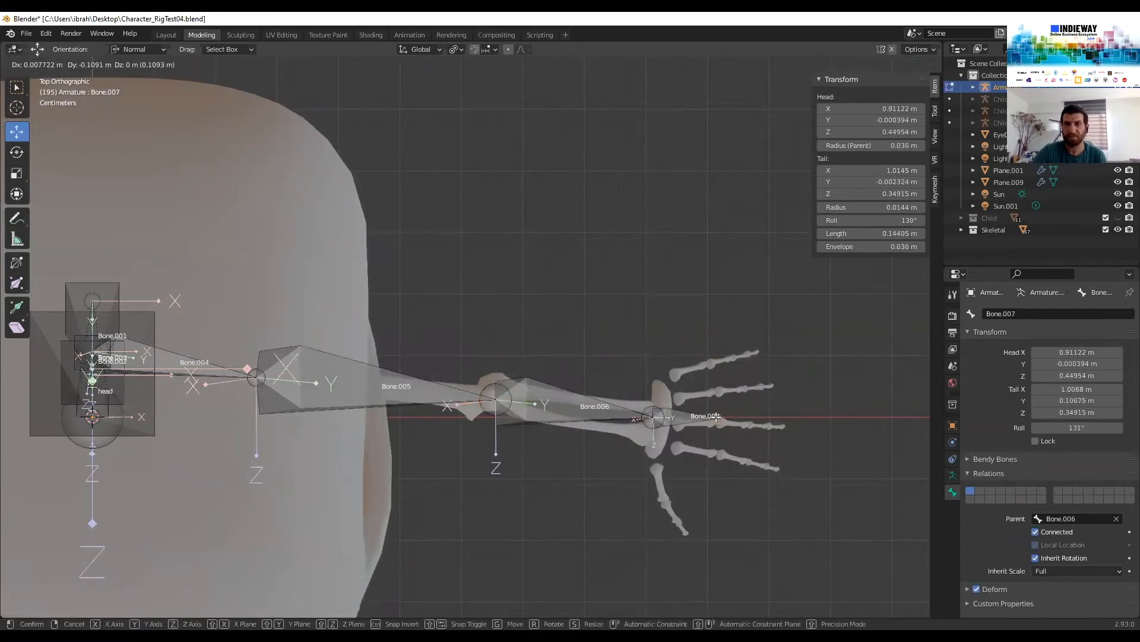
click(716, 417)
Show the Child collection again and view the character from the front to check the arm bones inside the body
middle_drag(715, 417, 549, 276)
scroll(631, 265, down, 3)
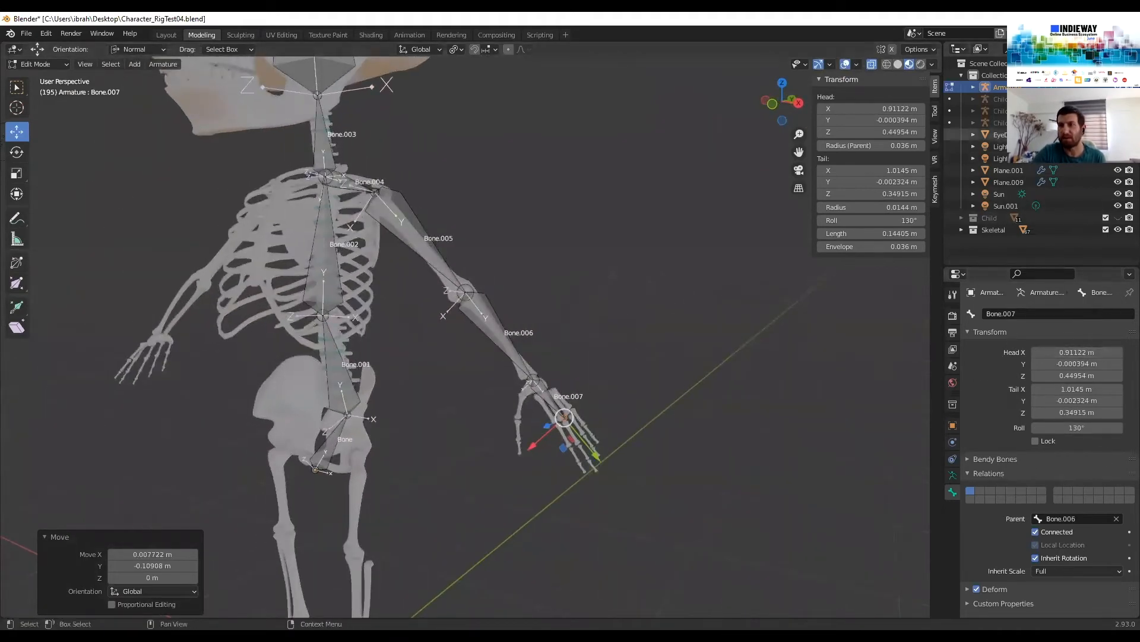
click(1117, 217)
middle_drag(648, 211, 681, 200)
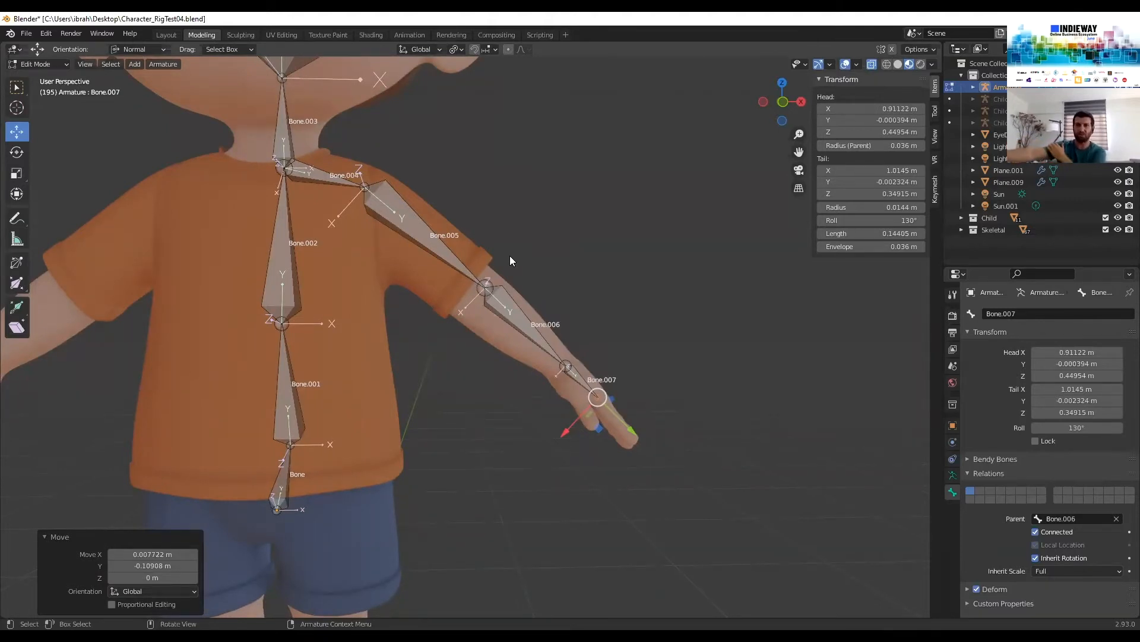
Examine the arm and hand bones inside the body from the side, the front and close up at the hand
middle_drag(536, 329, 446, 331)
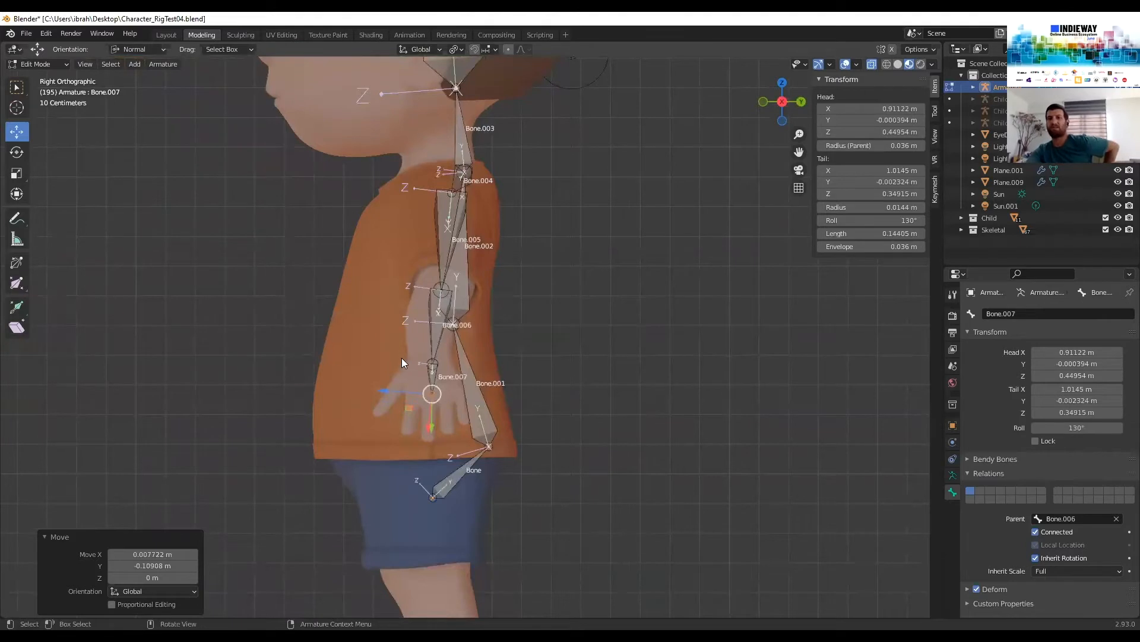
middle_drag(490, 270, 591, 233)
key(KP_1)
key(KP_3)
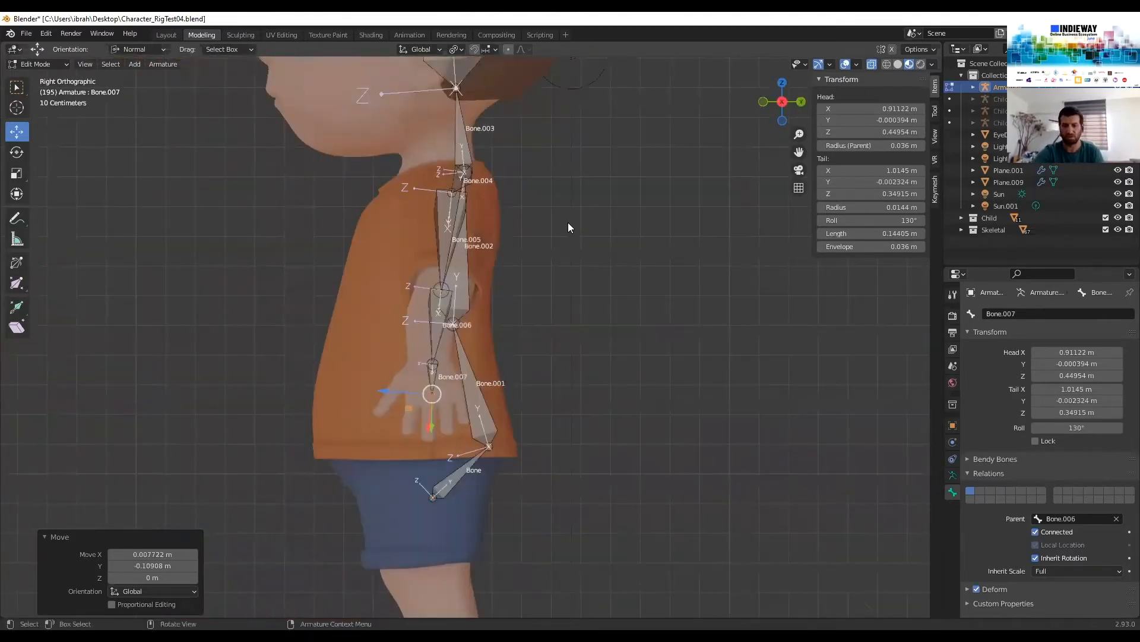
key(KP_1)
shift+middle_drag(536, 338, 507, 409)
shift+middle_drag(508, 362, 527, 451)
shift+middle_drag(491, 379, 479, 298)
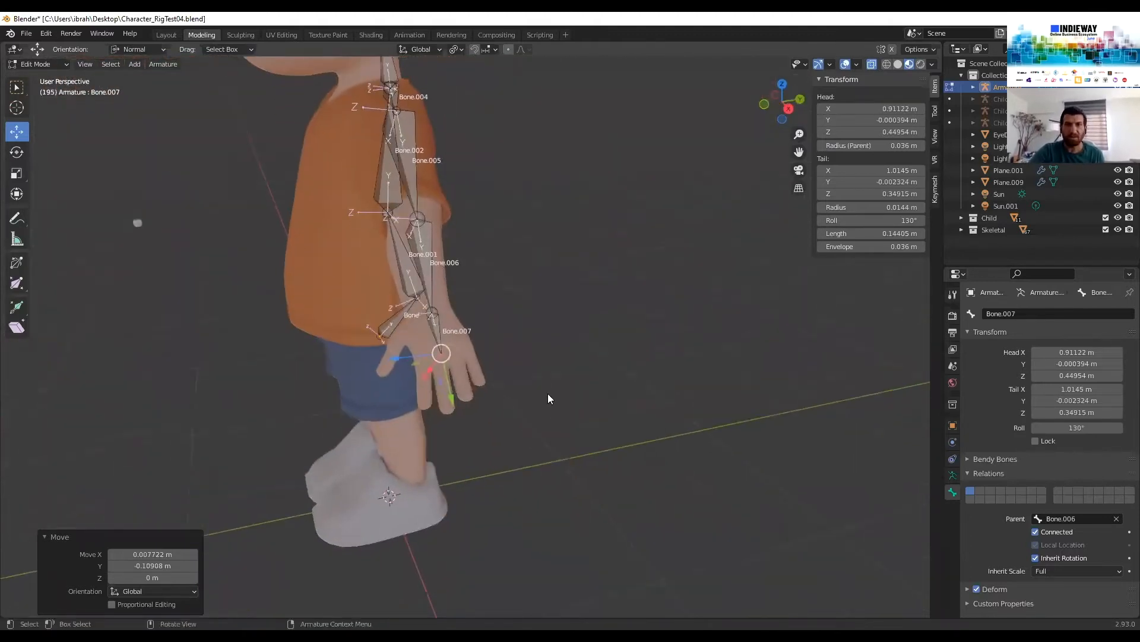
scroll(548, 393, up, 3)
shift+middle_drag(547, 396, 630, 435)
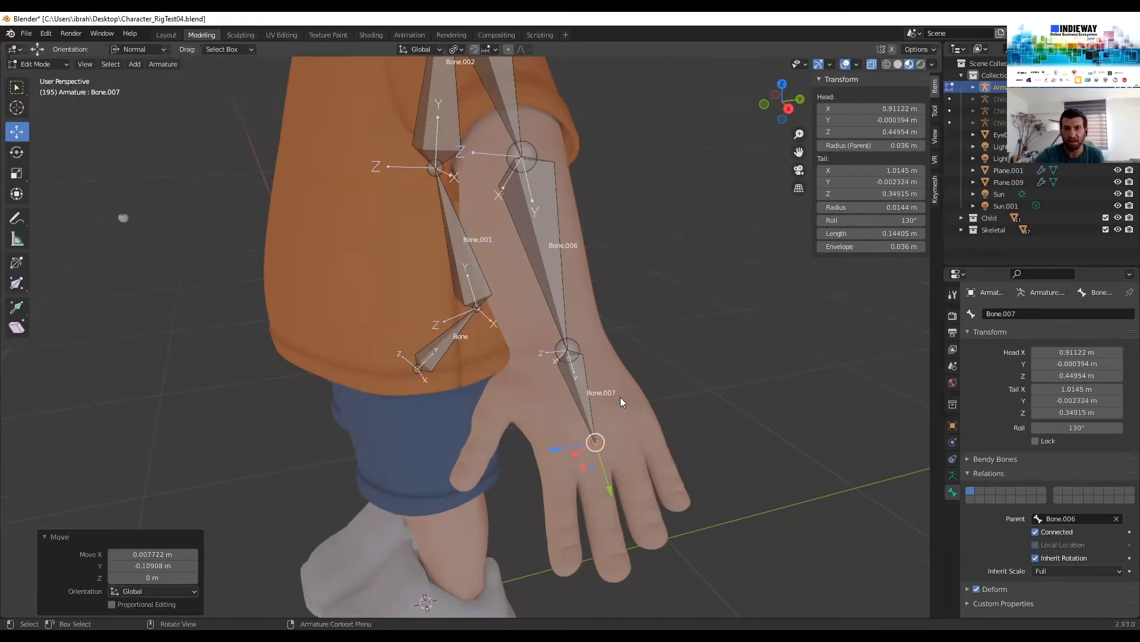
scroll(620, 397, up, 2)
shift+middle_drag(721, 434, 574, 328)
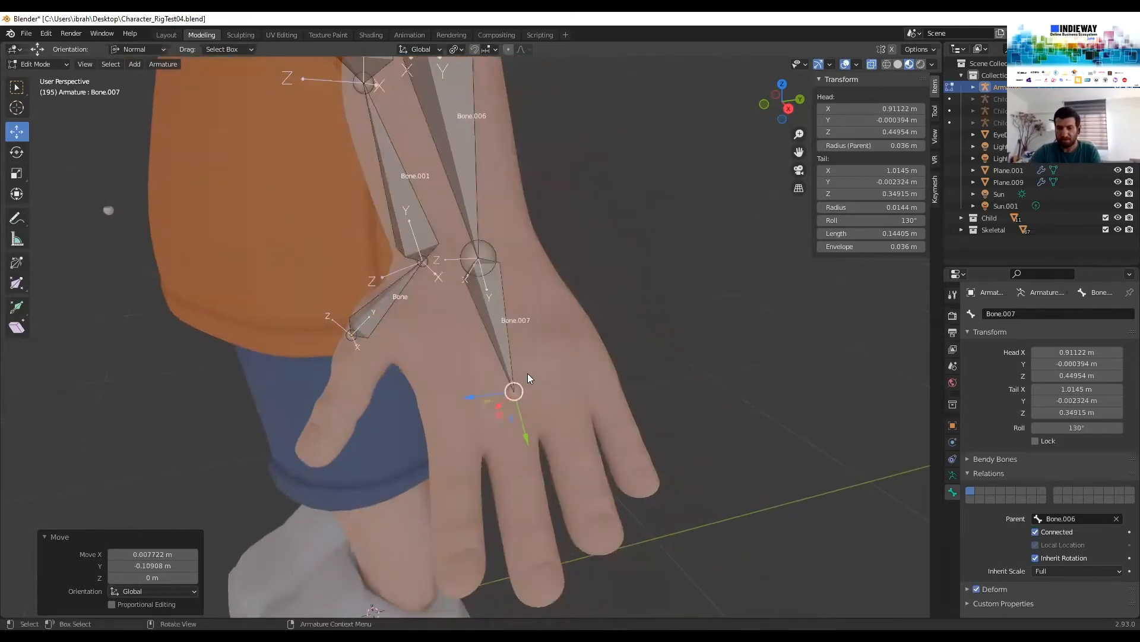
scroll(550, 351, down, 2)
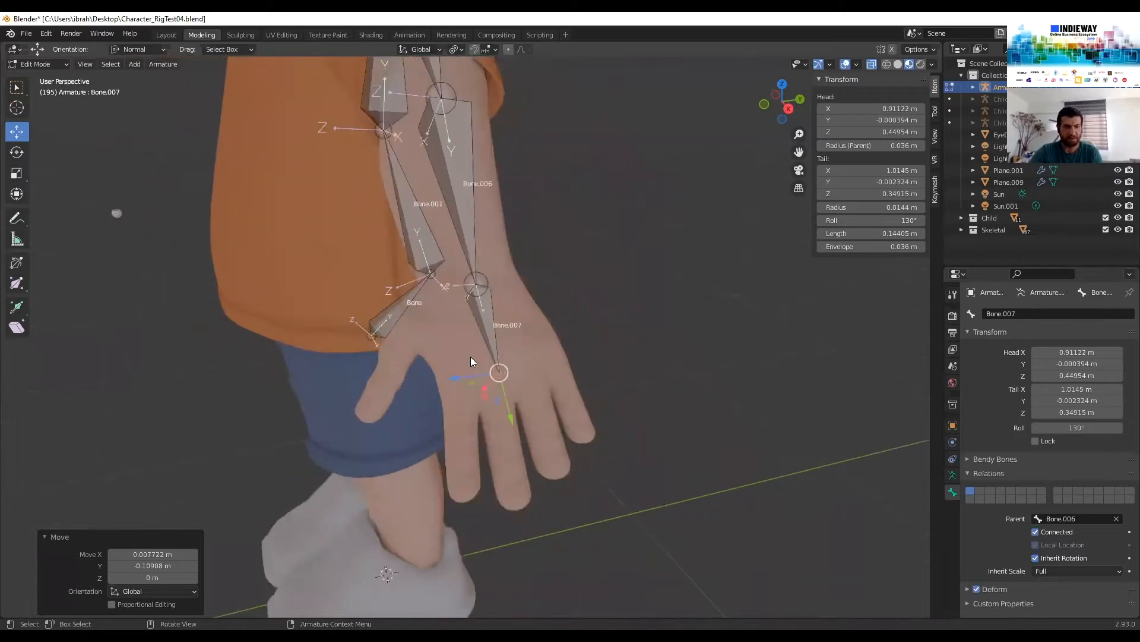
shift+middle_drag(468, 357, 927, 200)
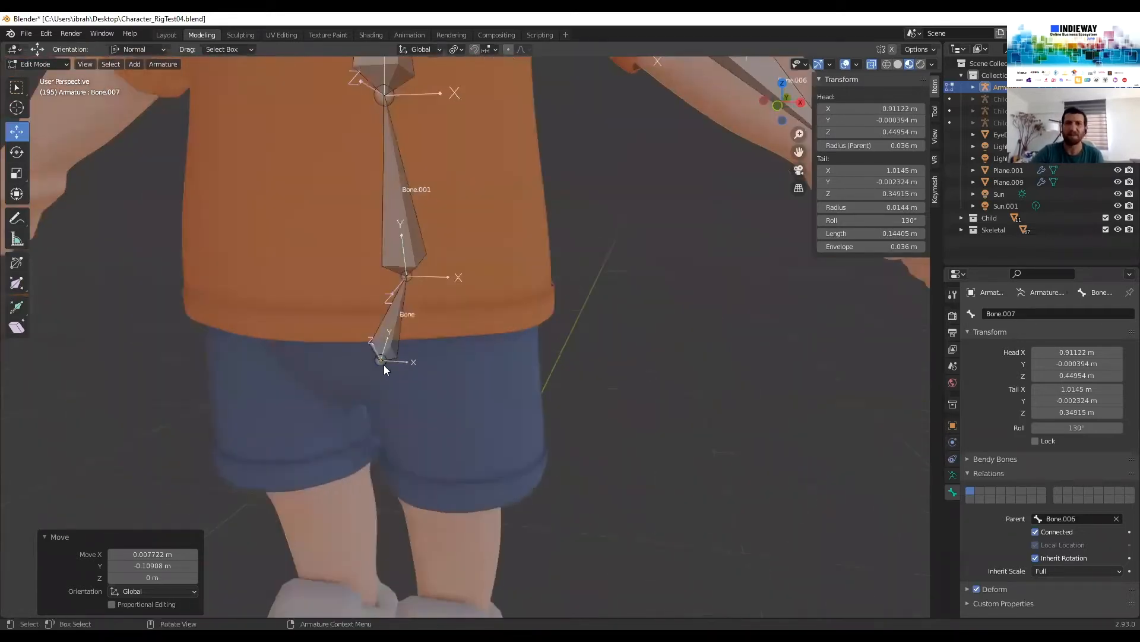
In front view, extrude a hip bone from the base of the lowest spine bone, about 0.21 m along X and 0.06 m up
click(384, 365)
shift+middle_drag(481, 405, 494, 357)
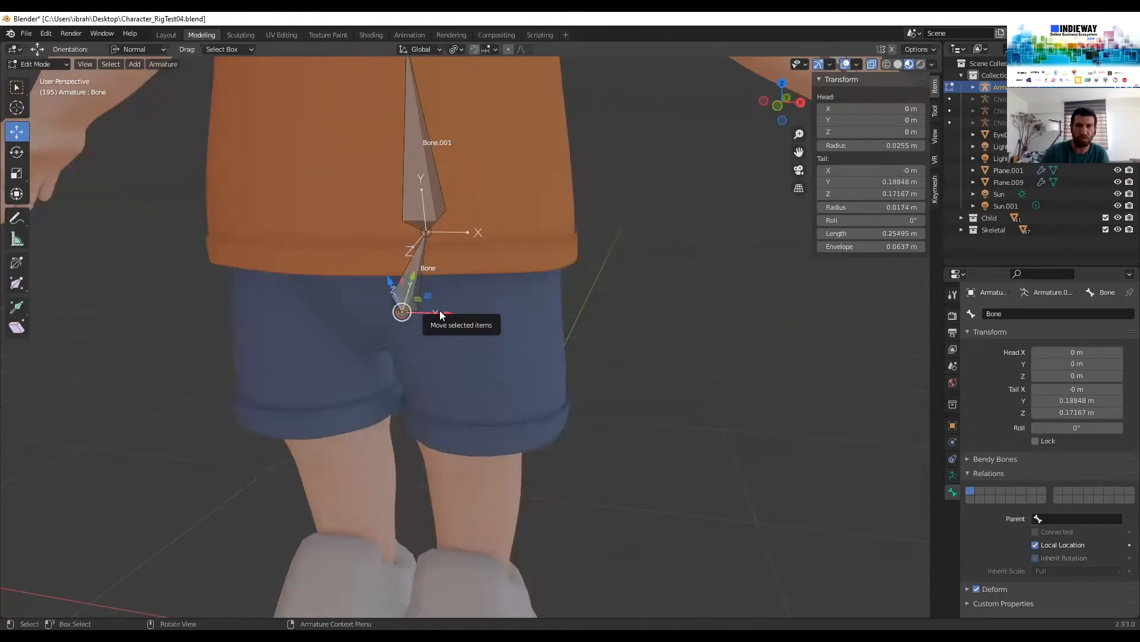
key(KP_1)
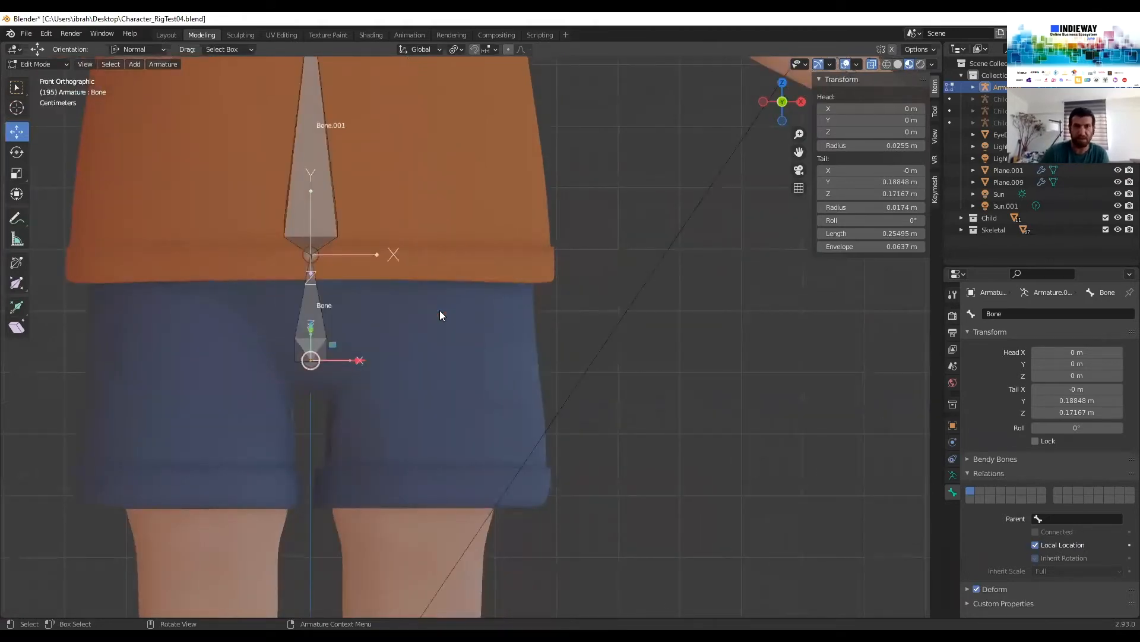
shift+middle_drag(441, 310, 390, 379)
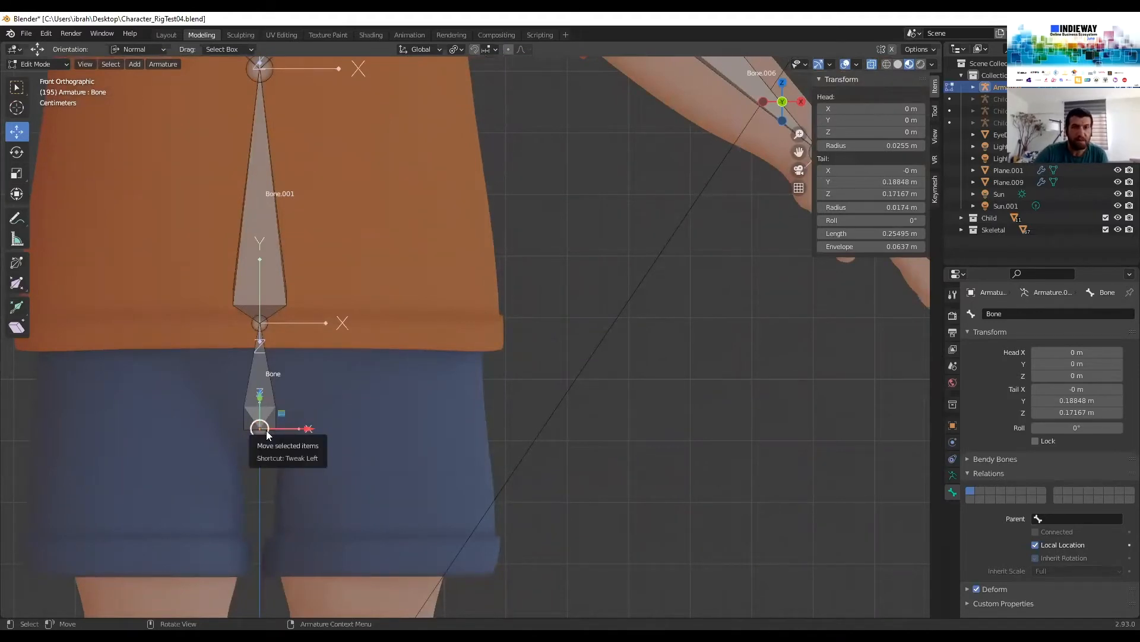
key(e)
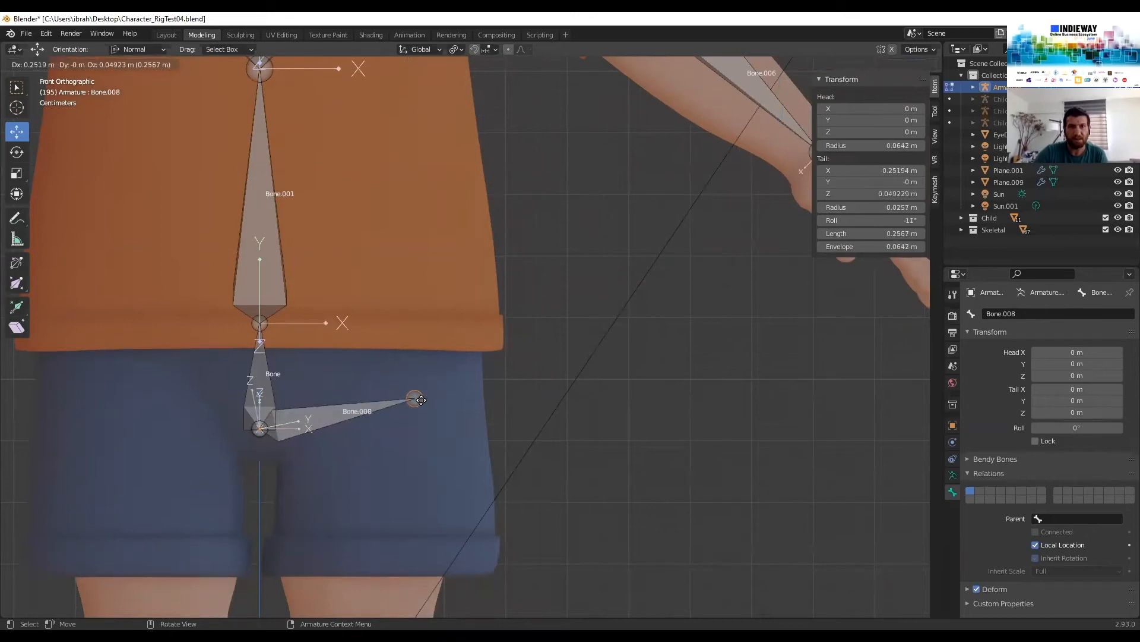
click(387, 391)
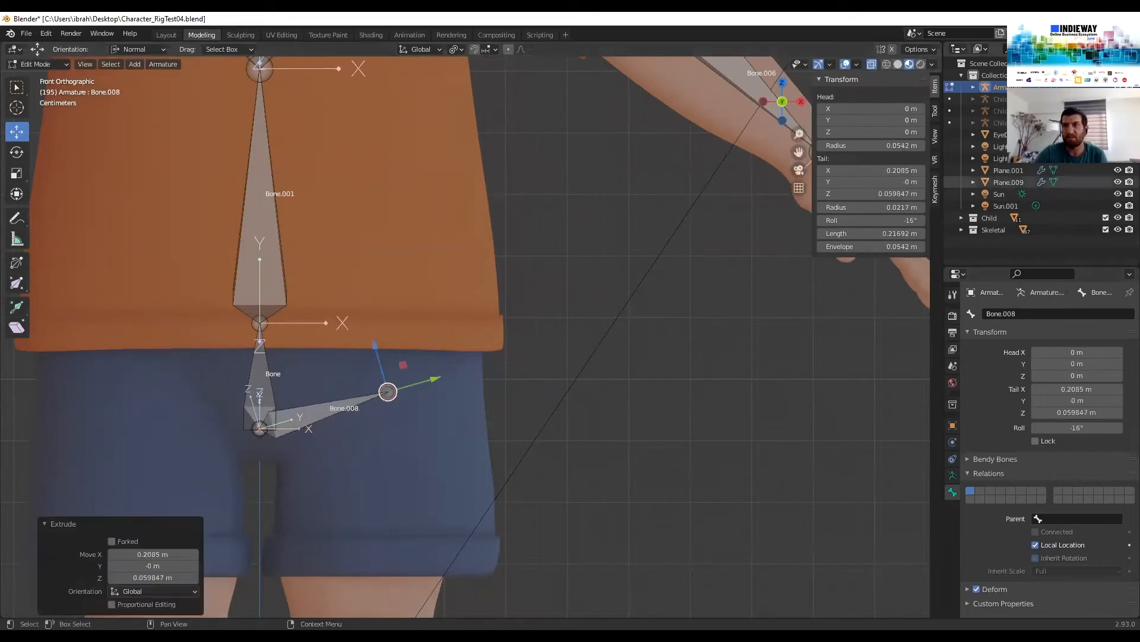
Hide the Child collection and extrude a thigh bone about 0.35 m long from the hip down to the skeleton's knee
click(1119, 220)
middle_drag(555, 394, 504, 400)
key(KP_1)
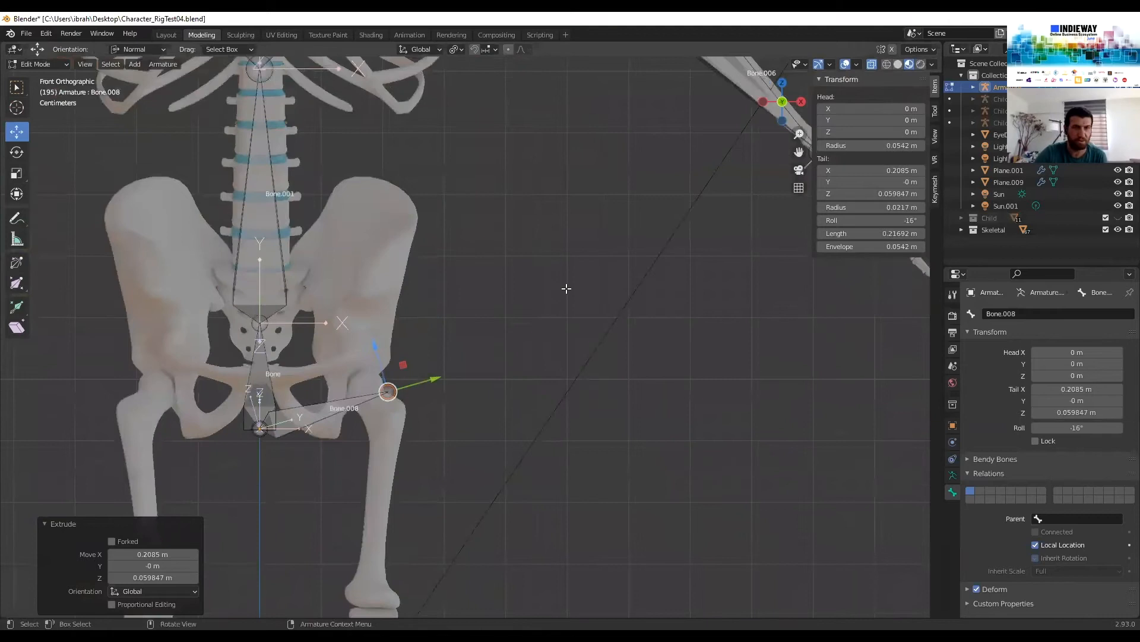
shift+middle_drag(544, 303, 587, 232)
shift+middle_drag(533, 270, 558, 216)
shift+middle_drag(485, 240, 507, 177)
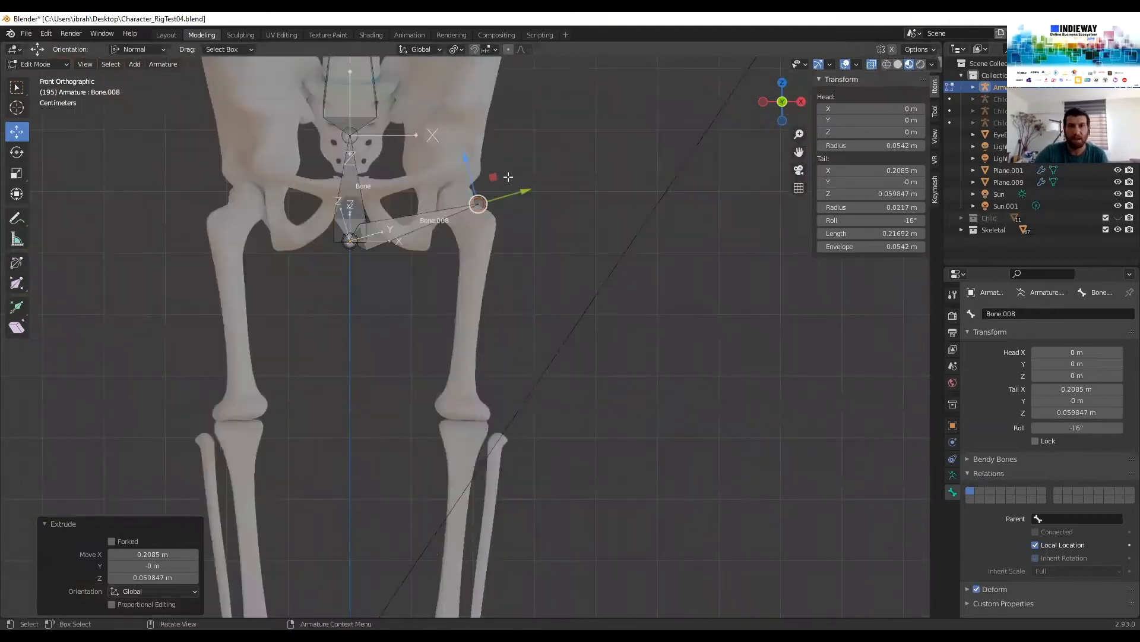
key(e)
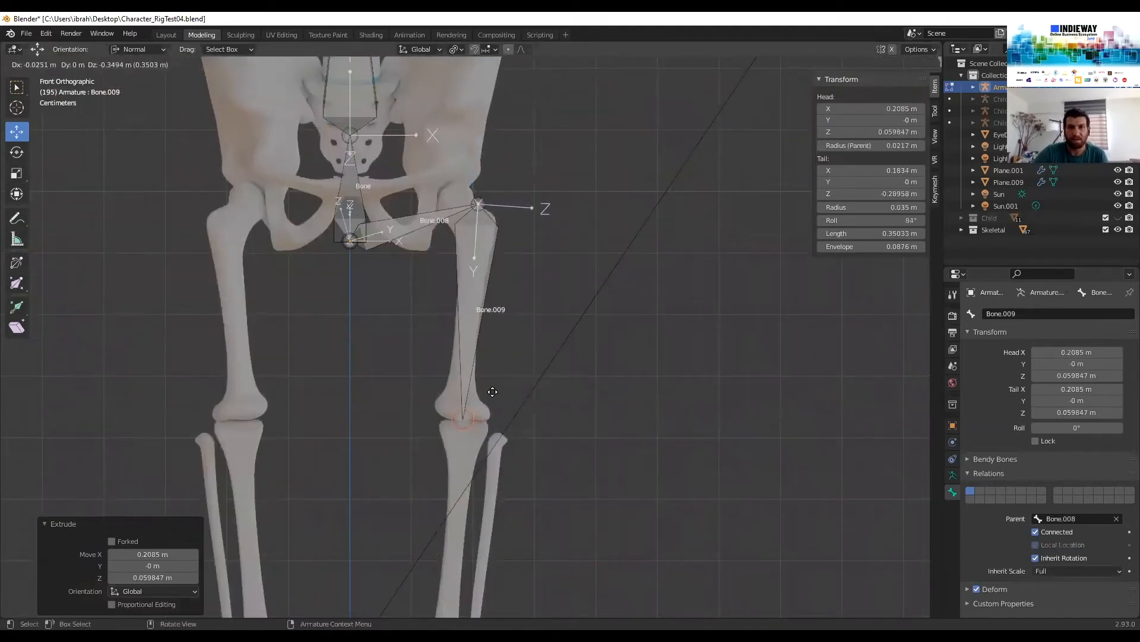
click(492, 392)
Extrude a shin bone about 0.42 m long from the knee down to the skeleton's ankle
shift+middle_drag(531, 315, 547, 177)
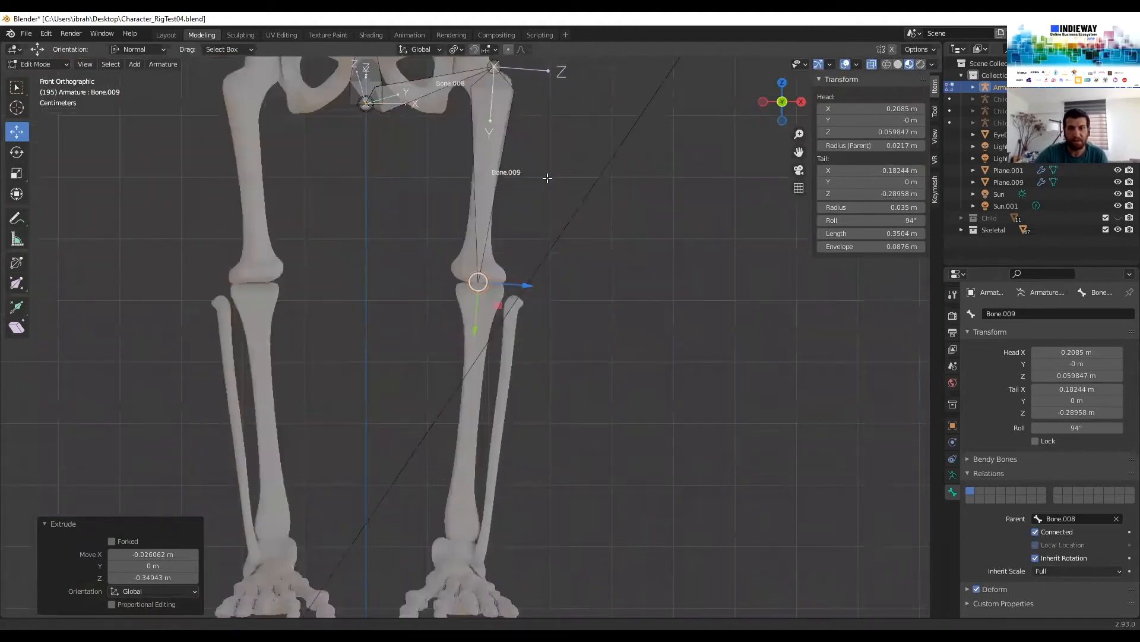
key(e)
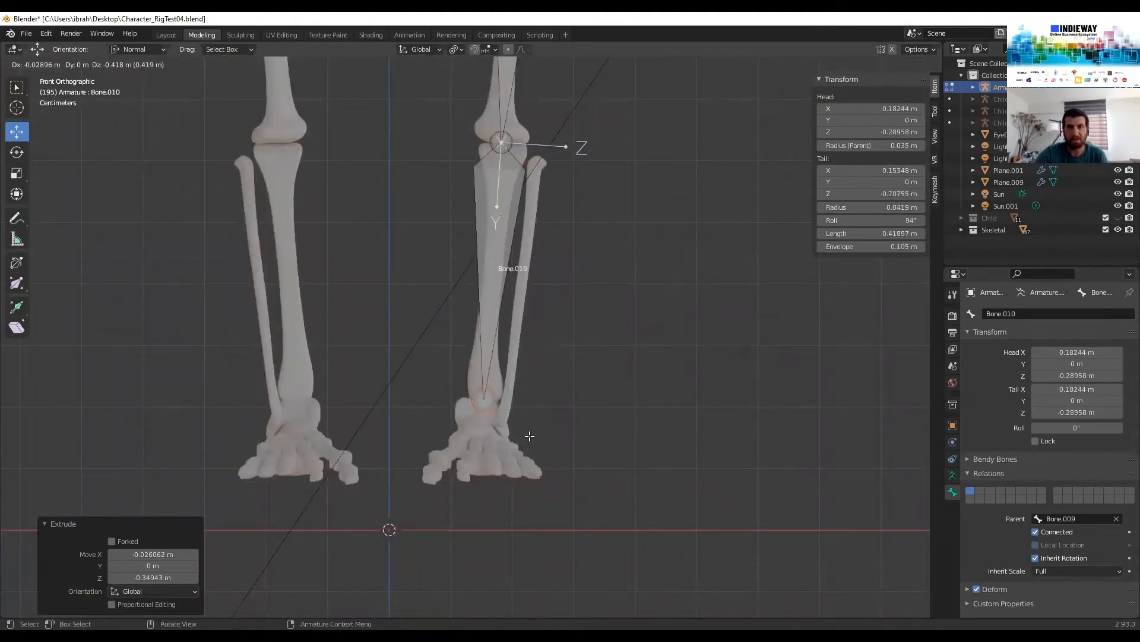
click(529, 435)
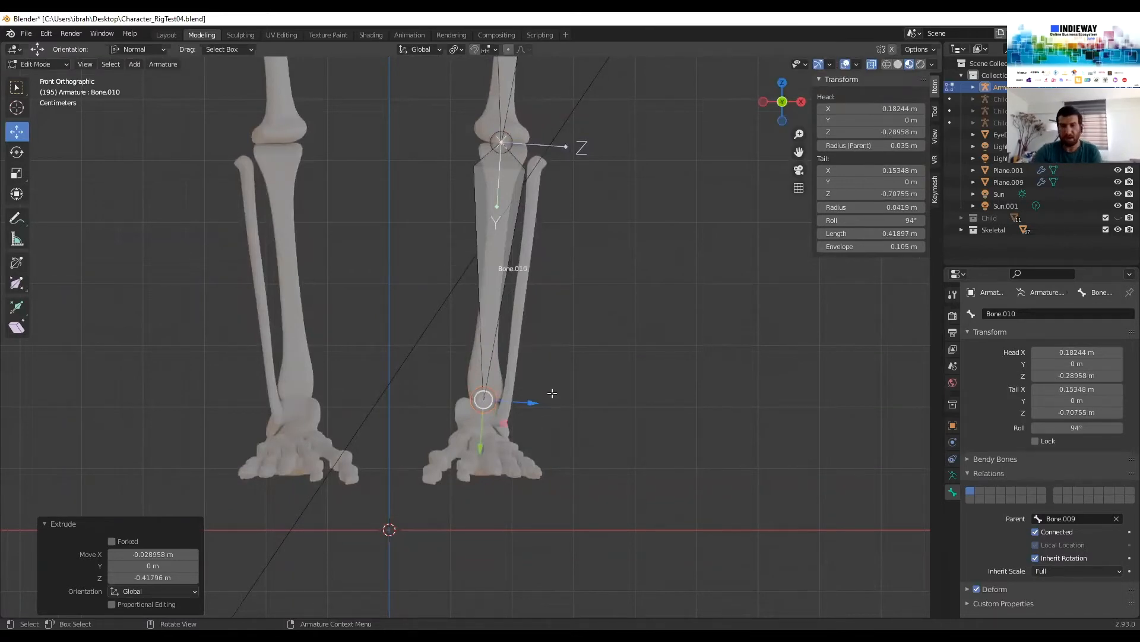
In side view, move the ankle joint about 0.037 m back along Y and 0.009 m up onto the skeleton's ankle
middle_drag(515, 412, 508, 438)
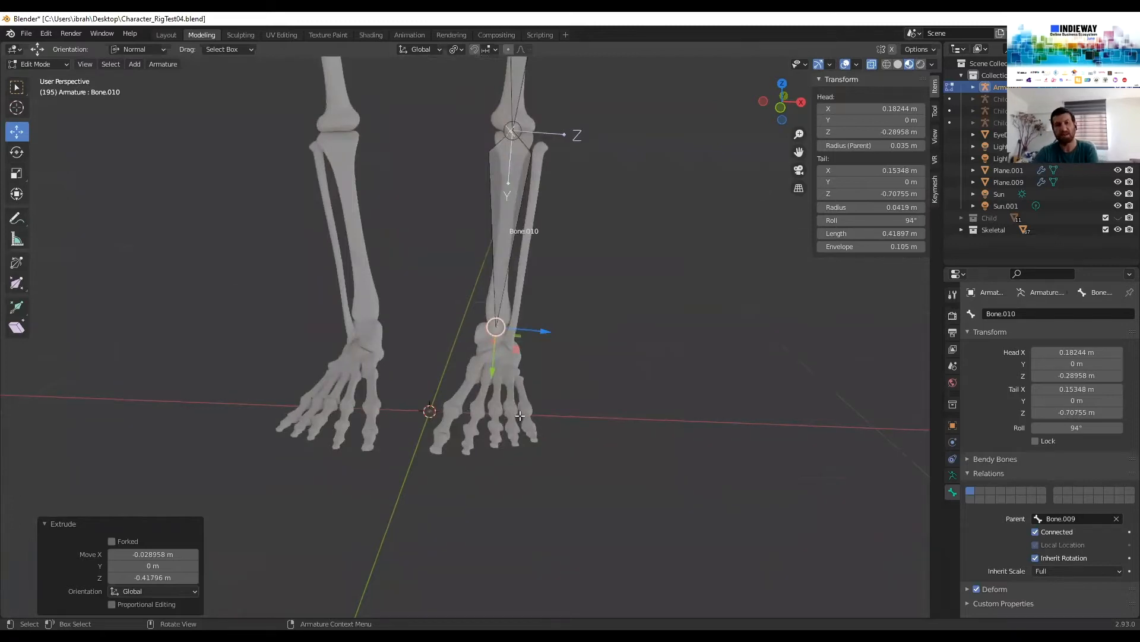
key(KP_3)
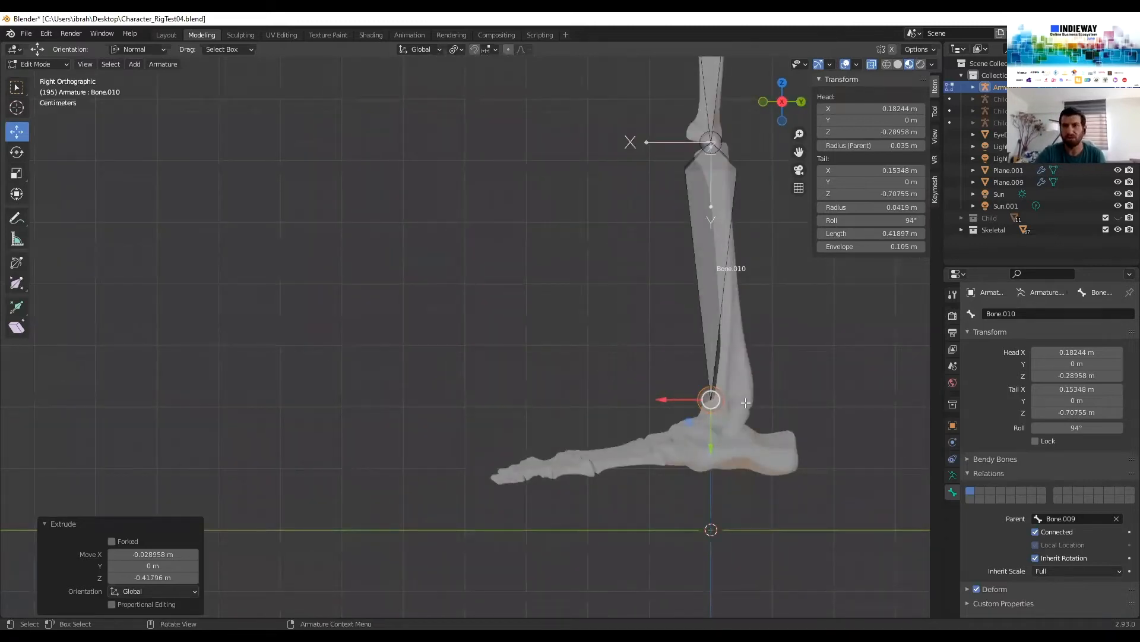
key(g)
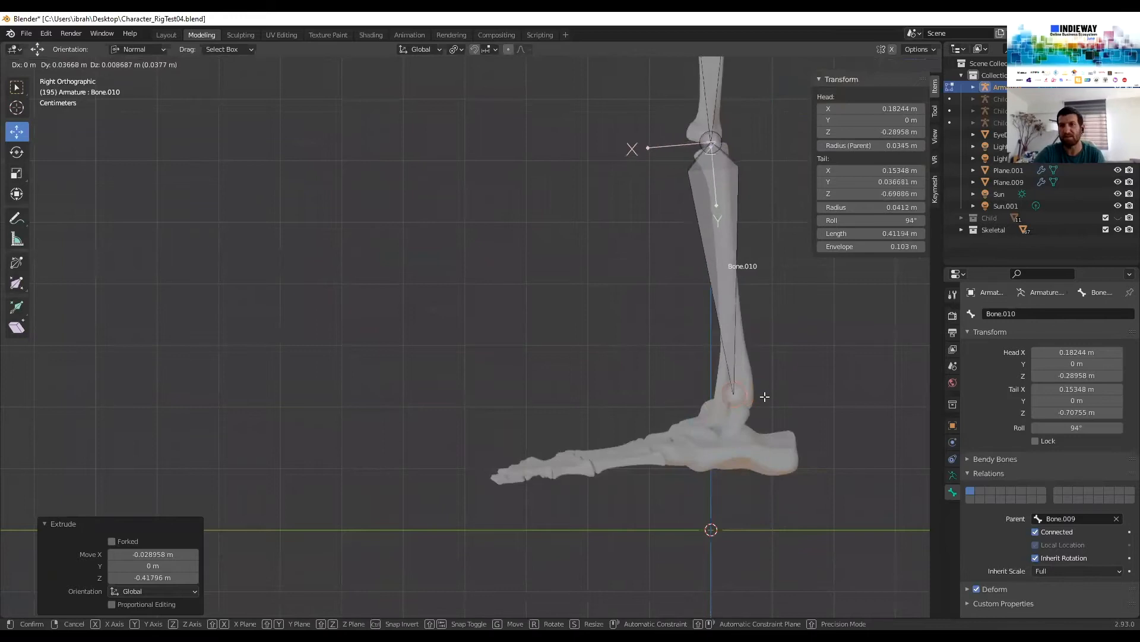
click(765, 394)
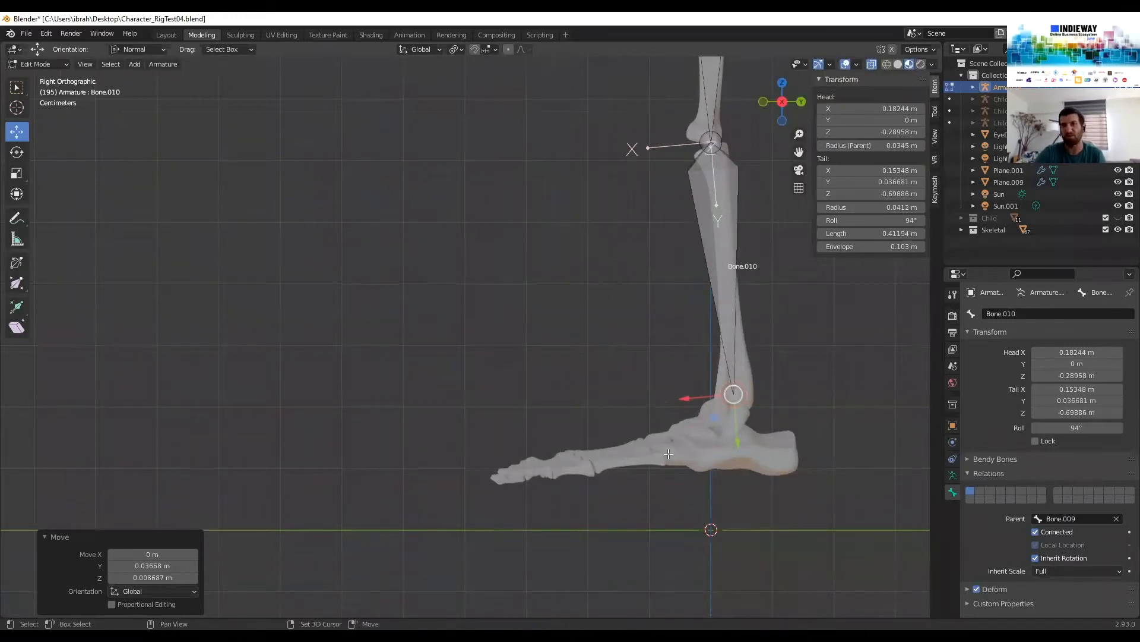
Extrude a foot bone about 0.26 m long to the ball of the foot and a toe bone about 0.16 m long to the toe tips
shift+middle_drag(765, 395, 669, 452)
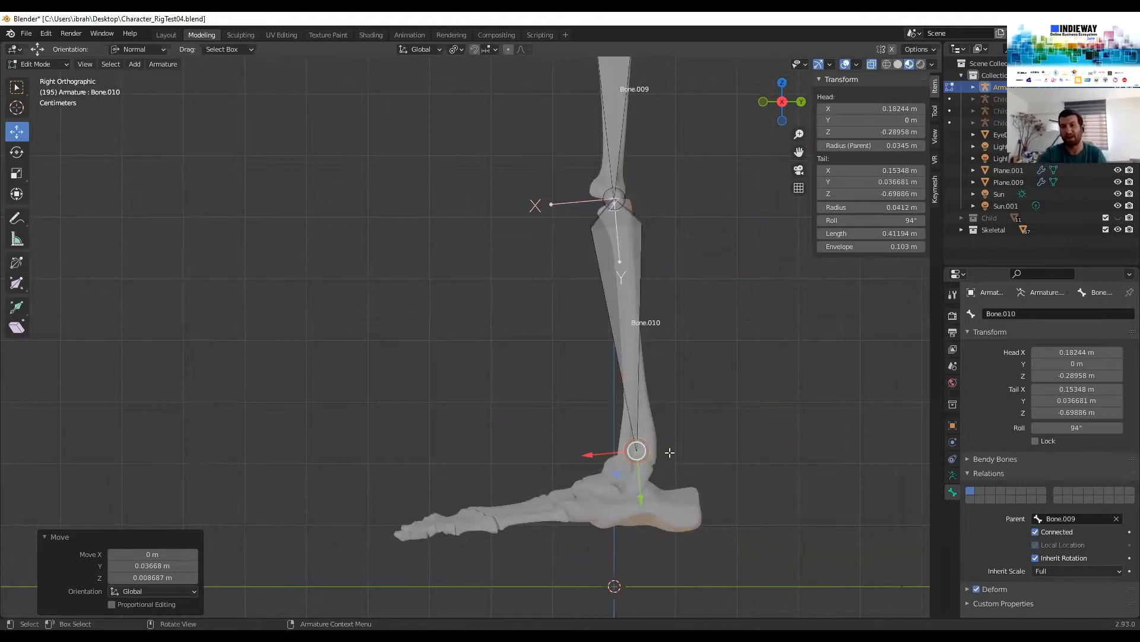
shift+middle_drag(663, 458, 610, 385)
scroll(683, 415, up, 3)
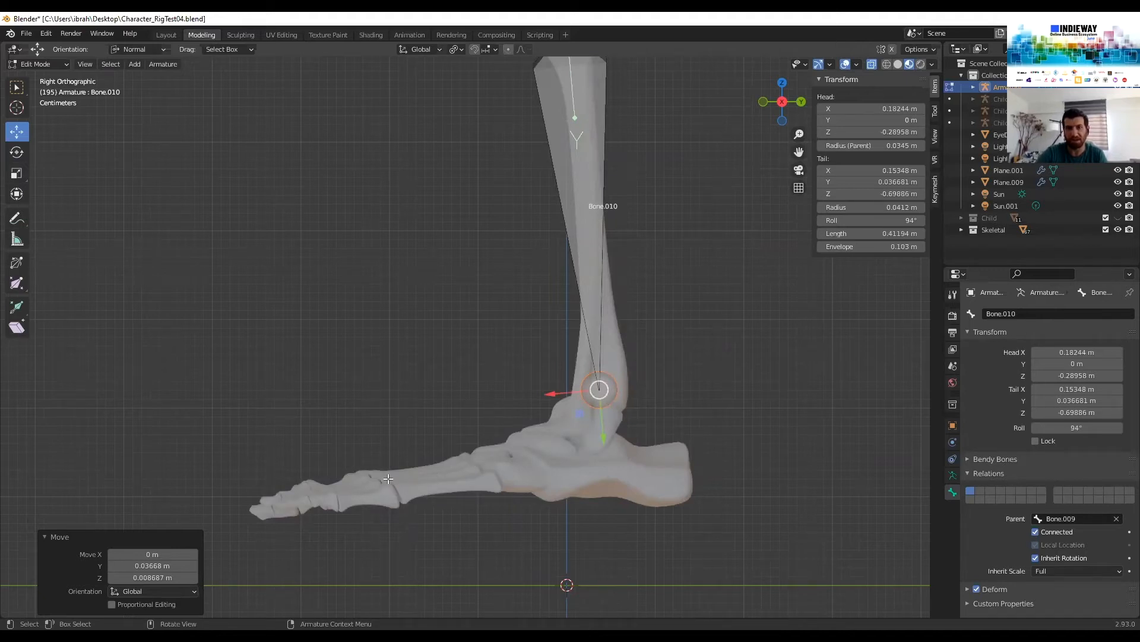
key(e)
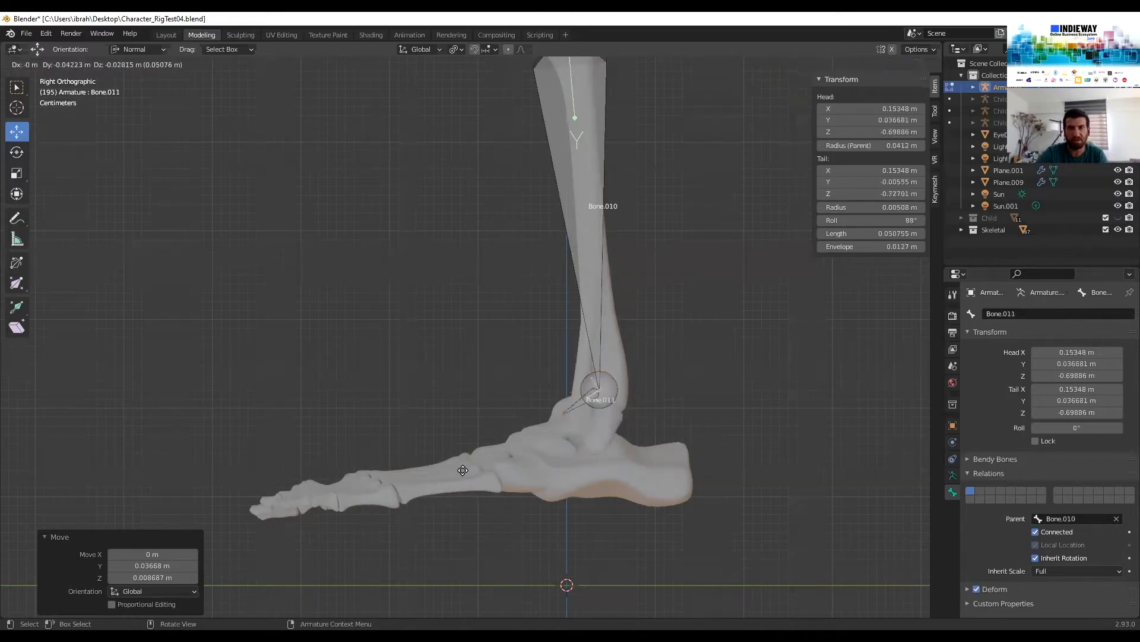
click(393, 484)
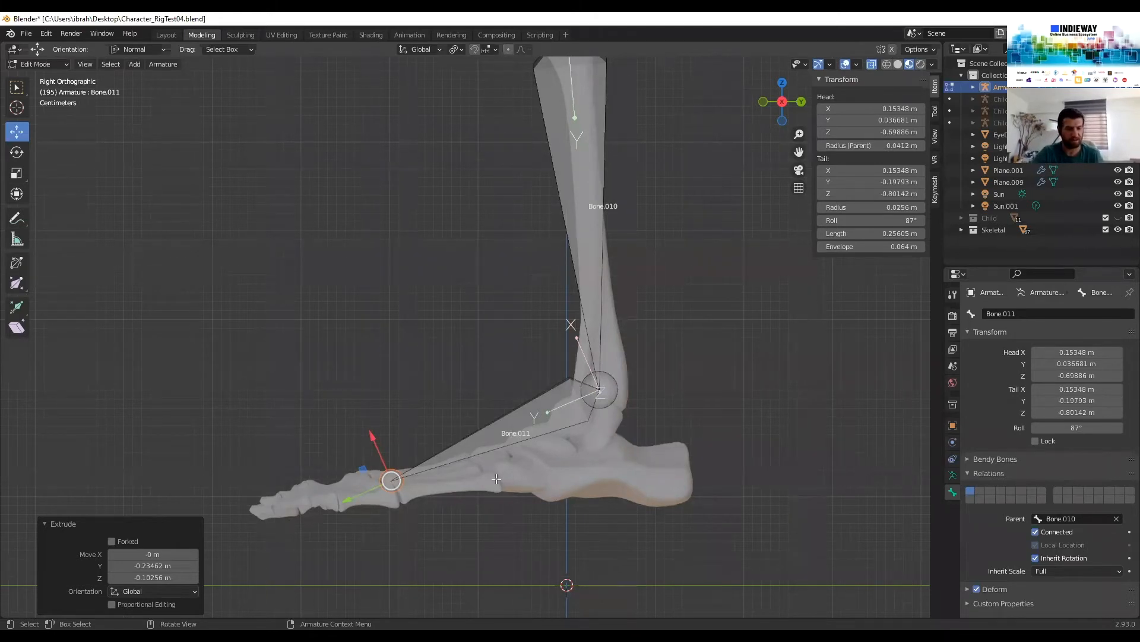
key(e)
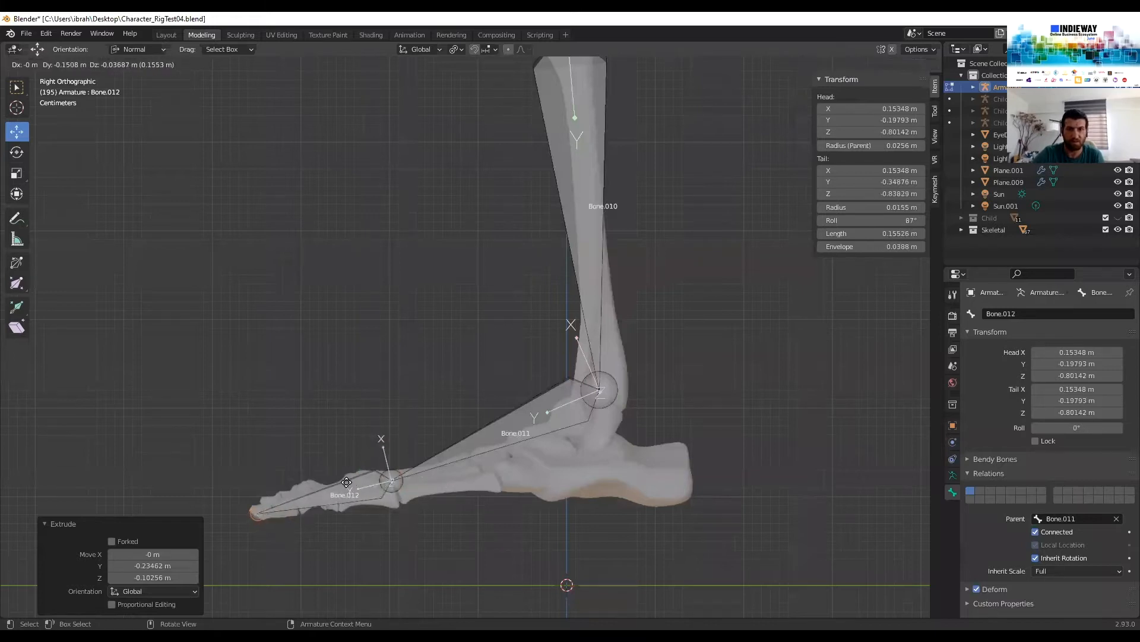
click(433, 495)
Detach the toe bone from the foot bone with Clear Parent
click(367, 483)
scroll(534, 466, up, 1)
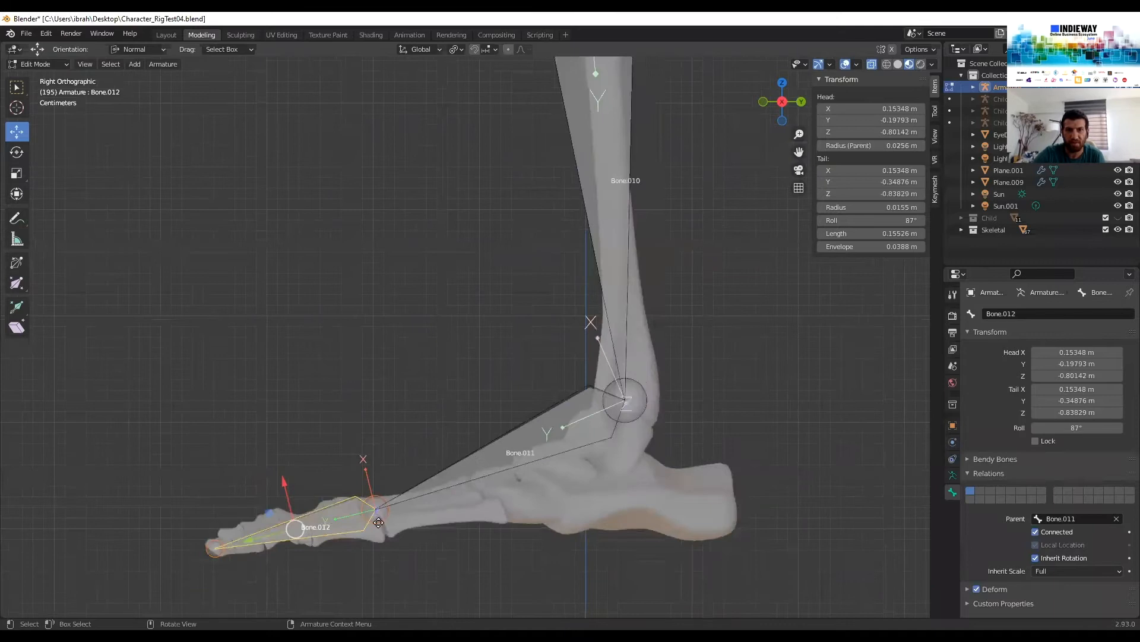
scroll(315, 544, up, 1)
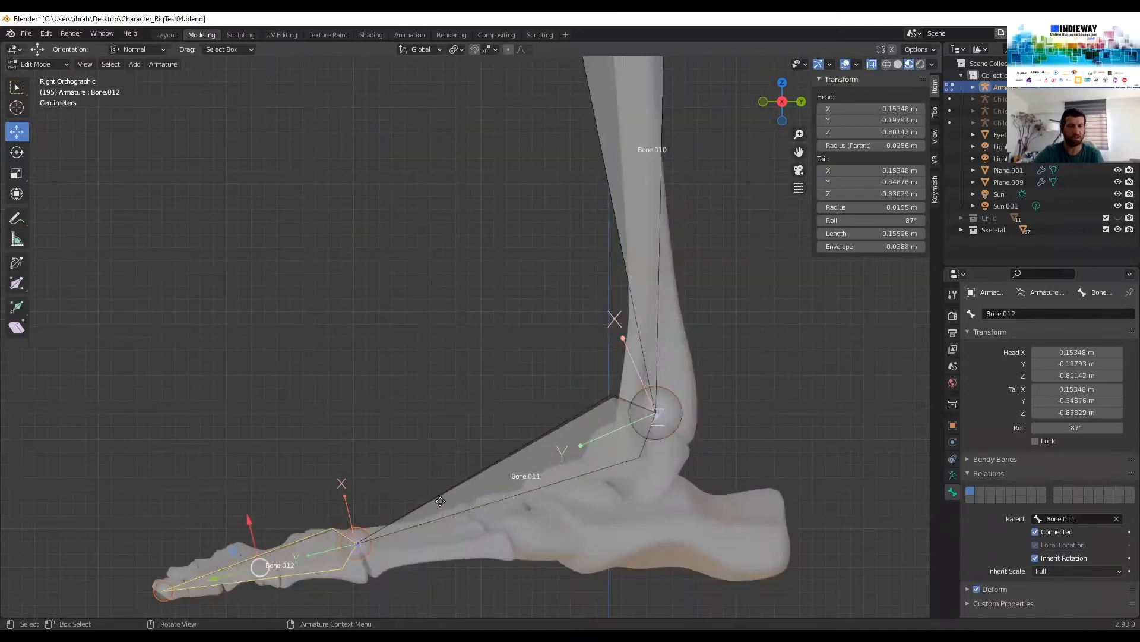
key(alt+p)
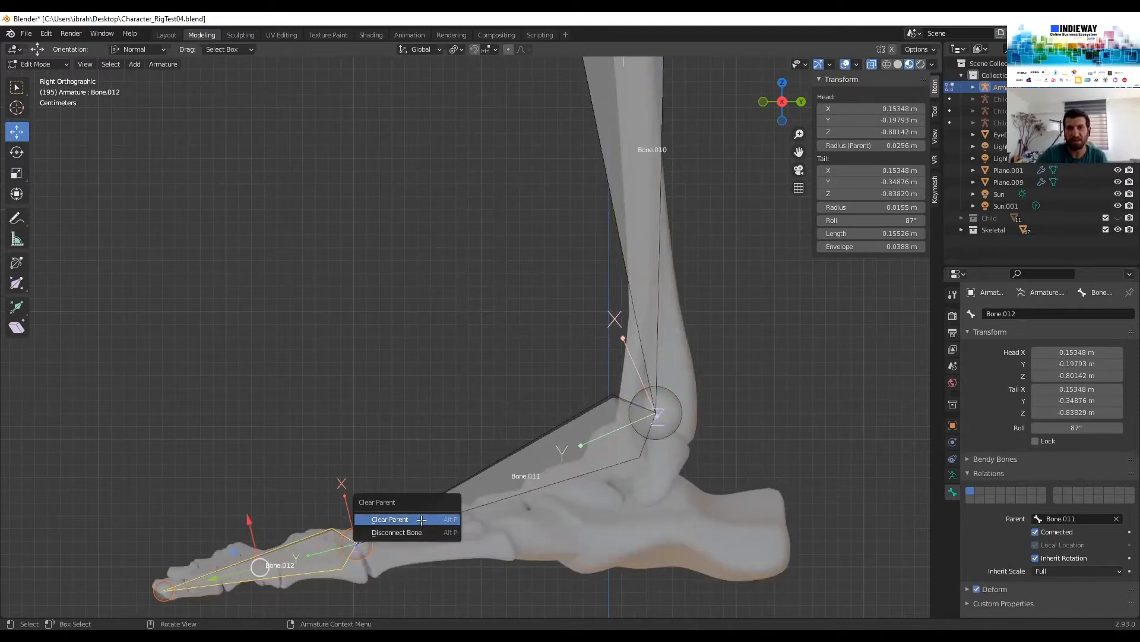
click(422, 520)
In side view, move the detached toe bone about 0.115 m back along Y and 0.014 m down, beneath the foot
shift+middle_drag(410, 478, 462, 388)
click(409, 455)
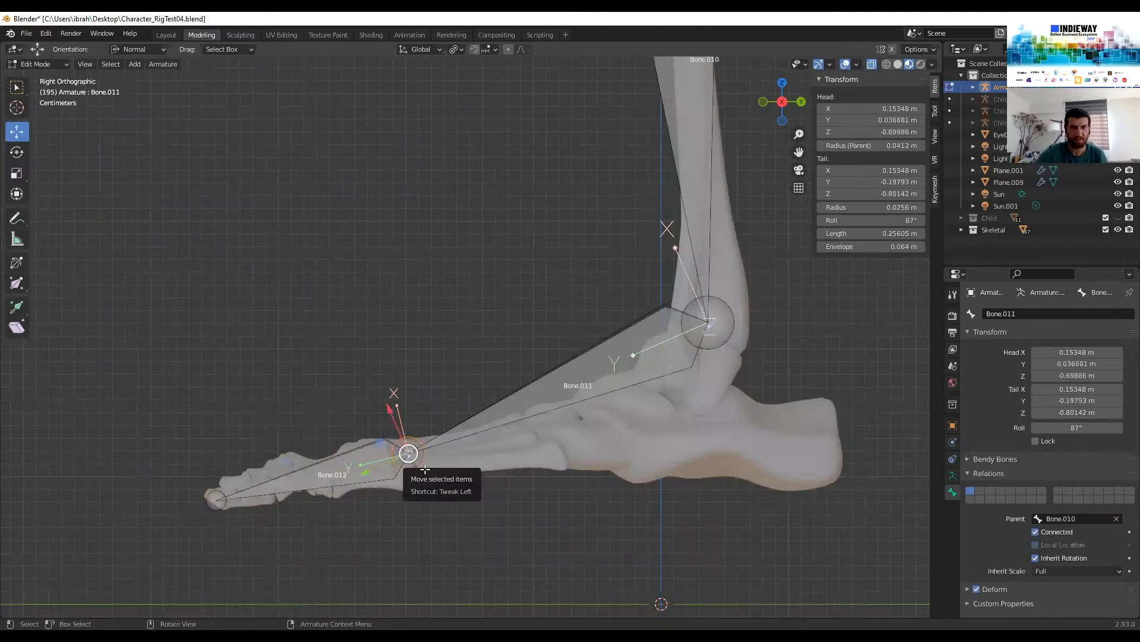
middle_drag(425, 470, 447, 484)
click(376, 468)
key(KP_3)
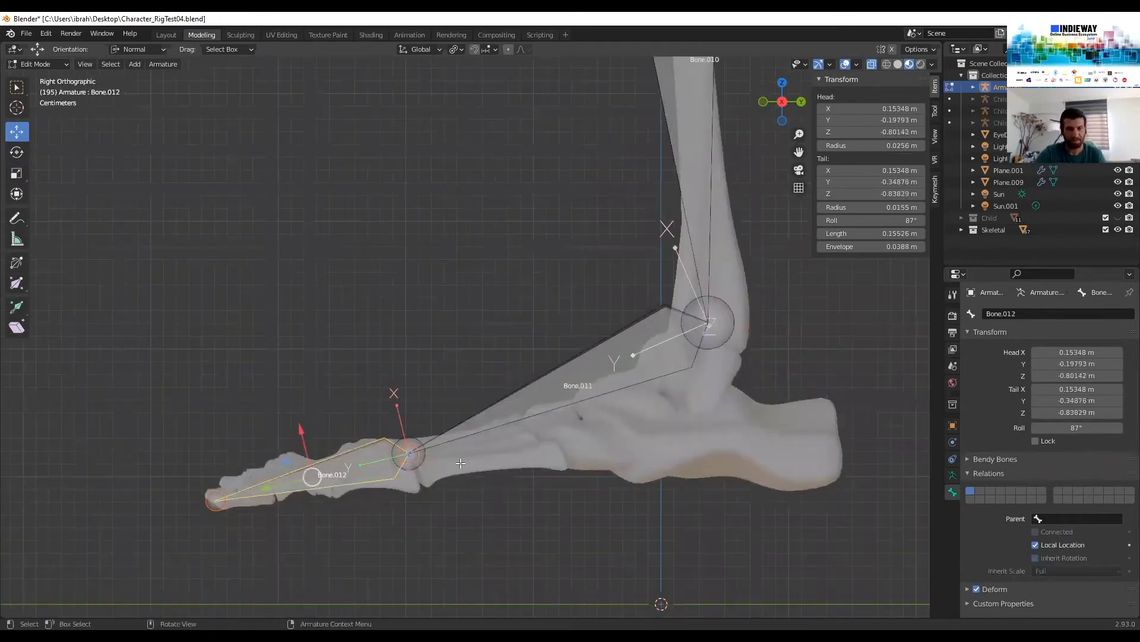
key(g)
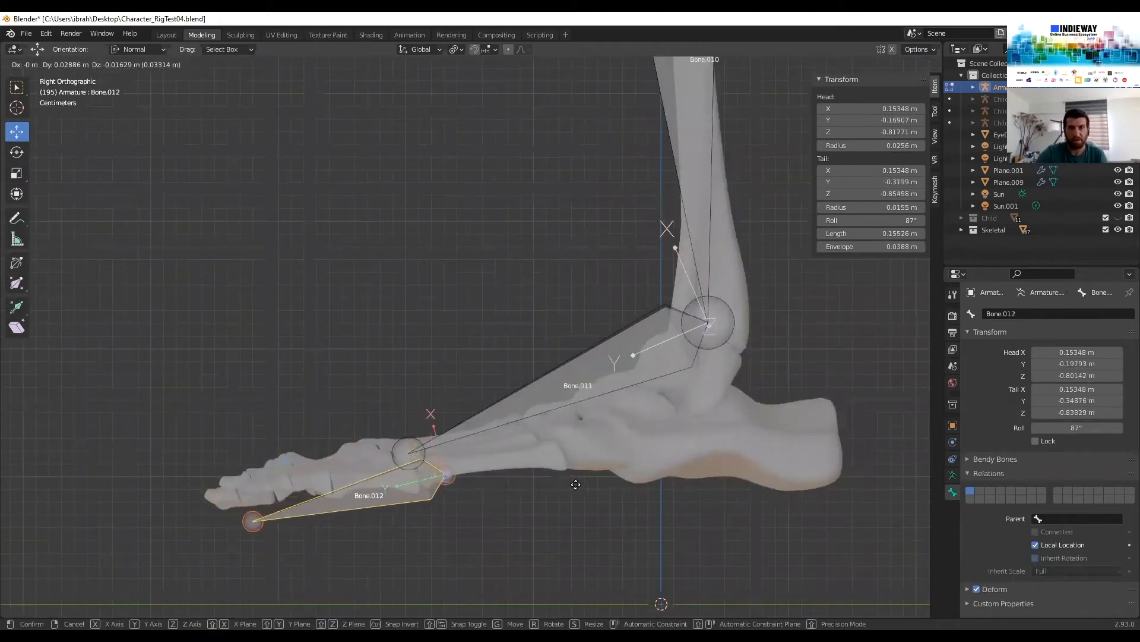
click(599, 488)
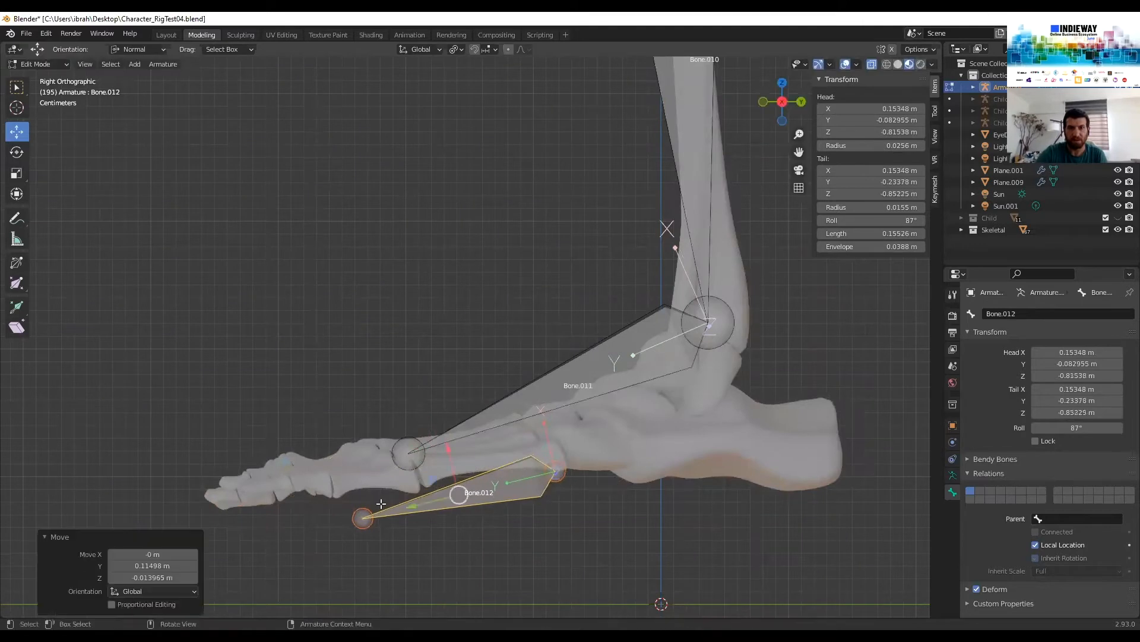
click(363, 519)
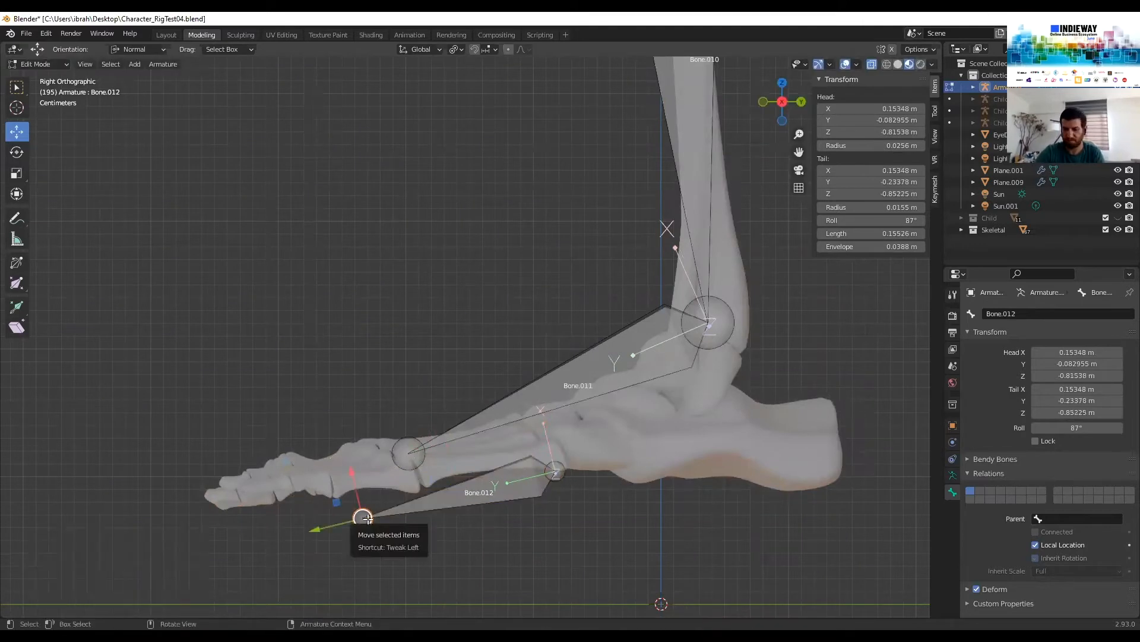
key(e)
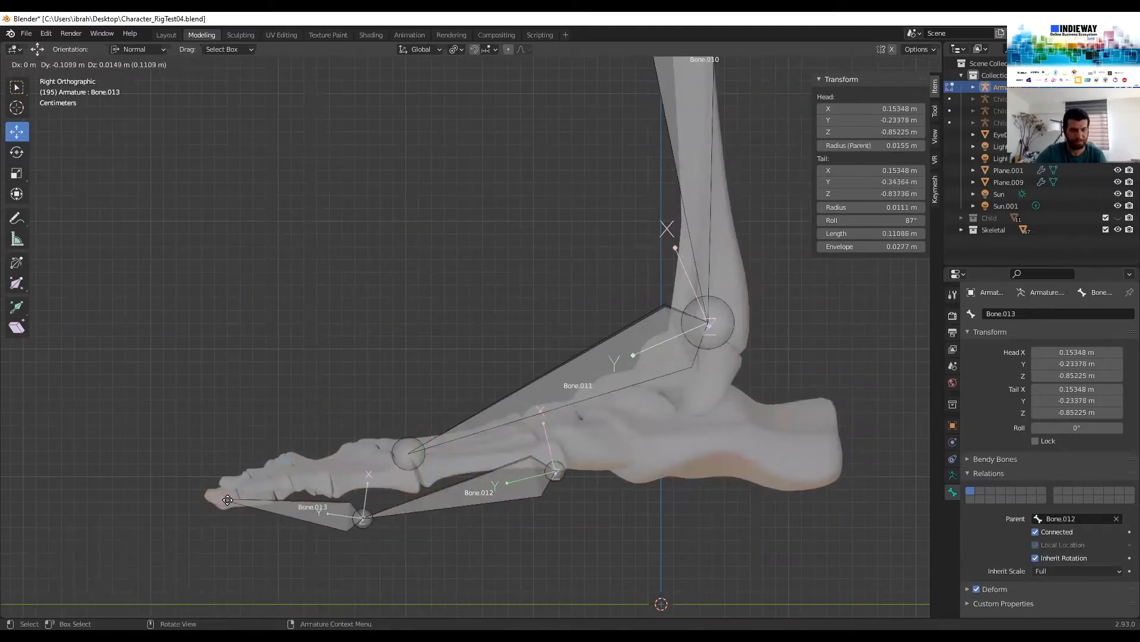
right_click(255, 503)
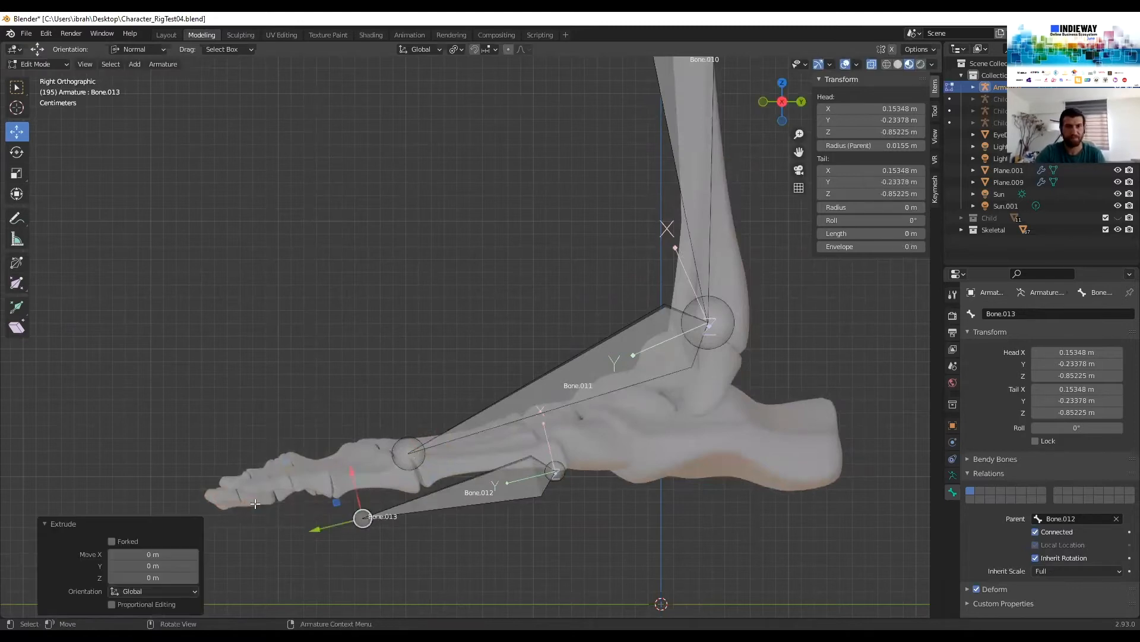
key(ctrl+z)
Move the detached foot bone's tip about 0.092 m forward along Y and 0.017 m up, beneath the toe tips
drag(363, 518, 215, 517)
shift+middle_drag(568, 493, 560, 499)
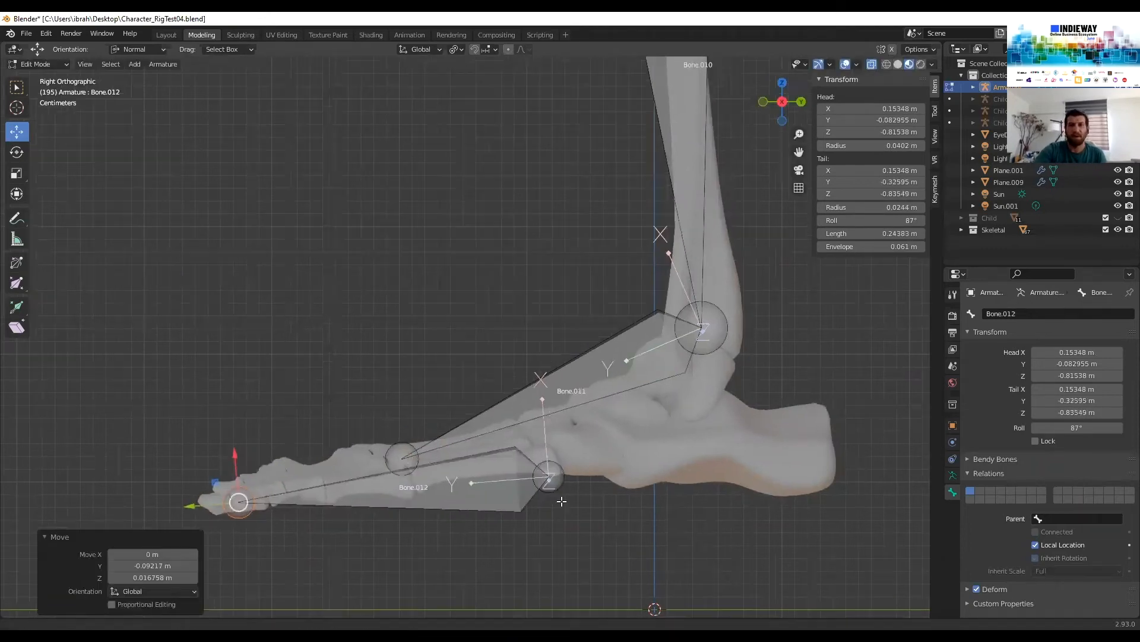
shift+middle_drag(590, 305, 573, 321)
Extrude a bone about 0.14 m long from the knee joint straight forward along the global Y axis
scroll(572, 321, down, 4)
shift+middle_drag(564, 137, 540, 326)
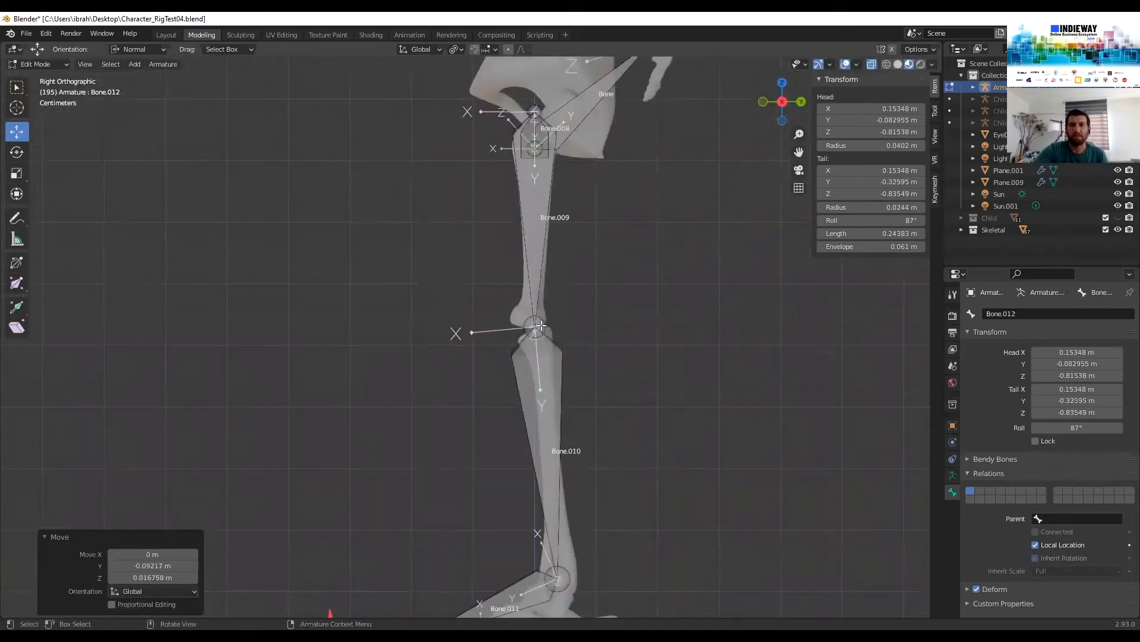
click(536, 326)
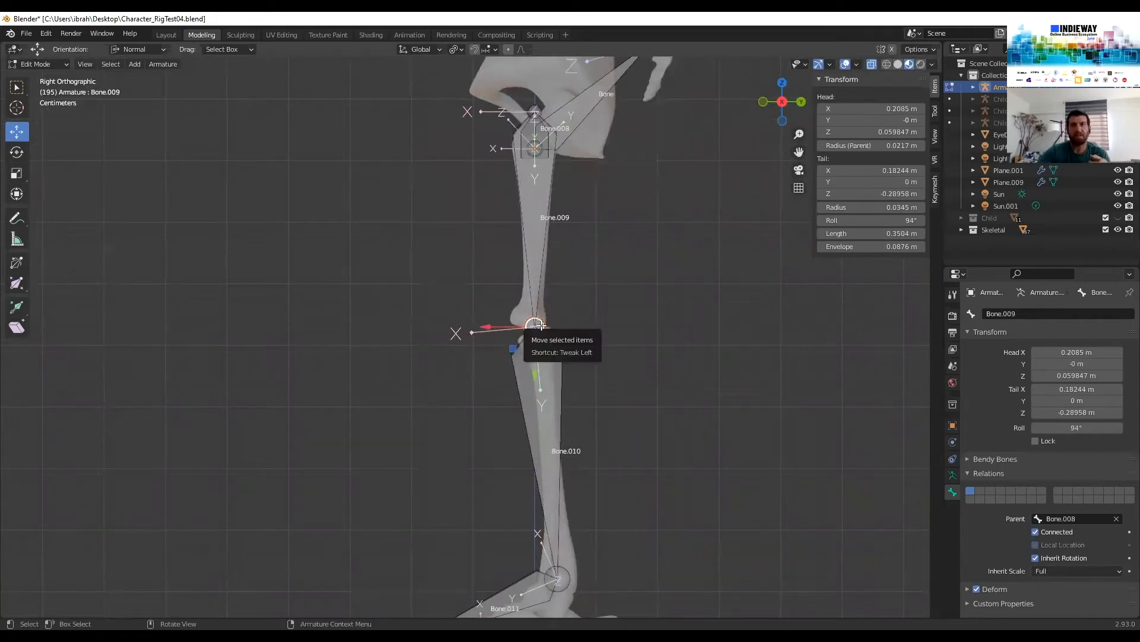
scroll(654, 331, up, 2)
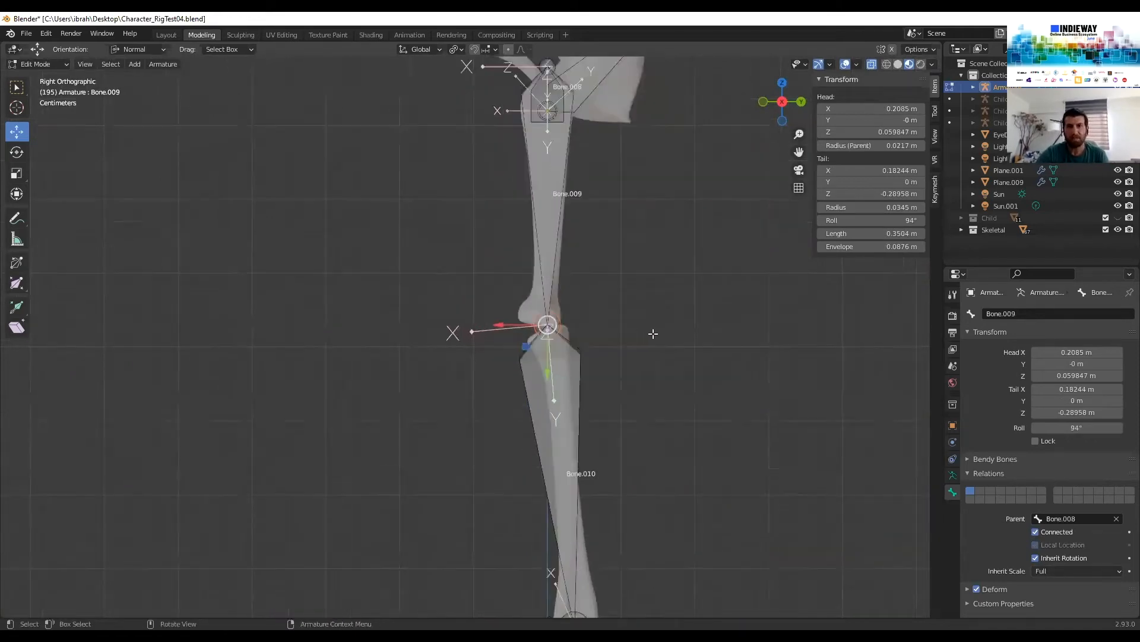
shift+middle_drag(537, 392, 420, 451)
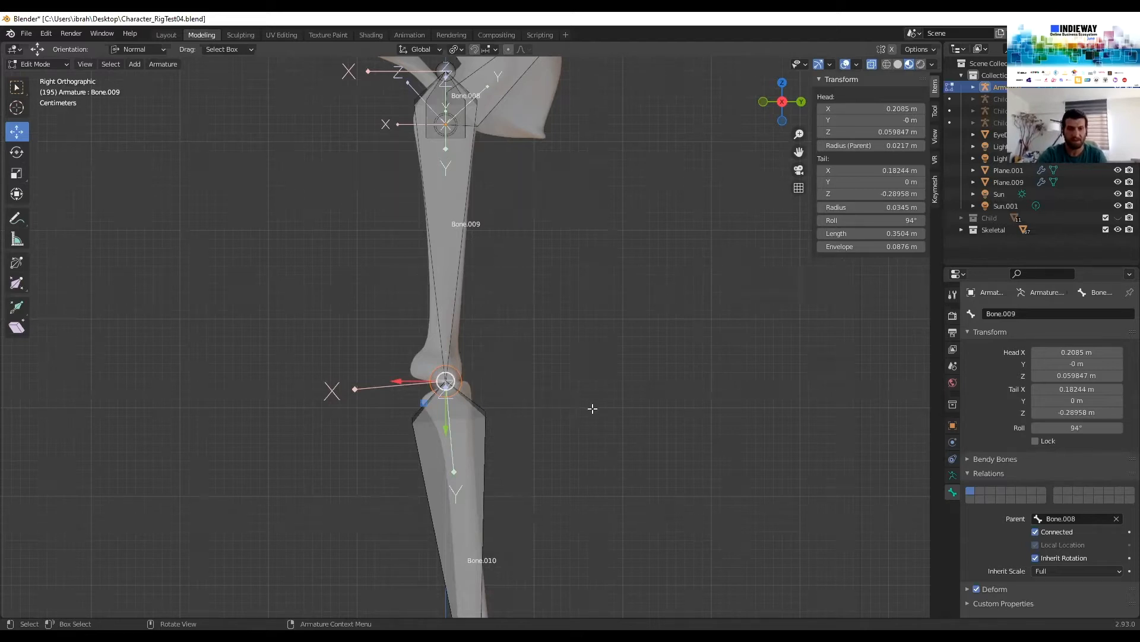
key(e)
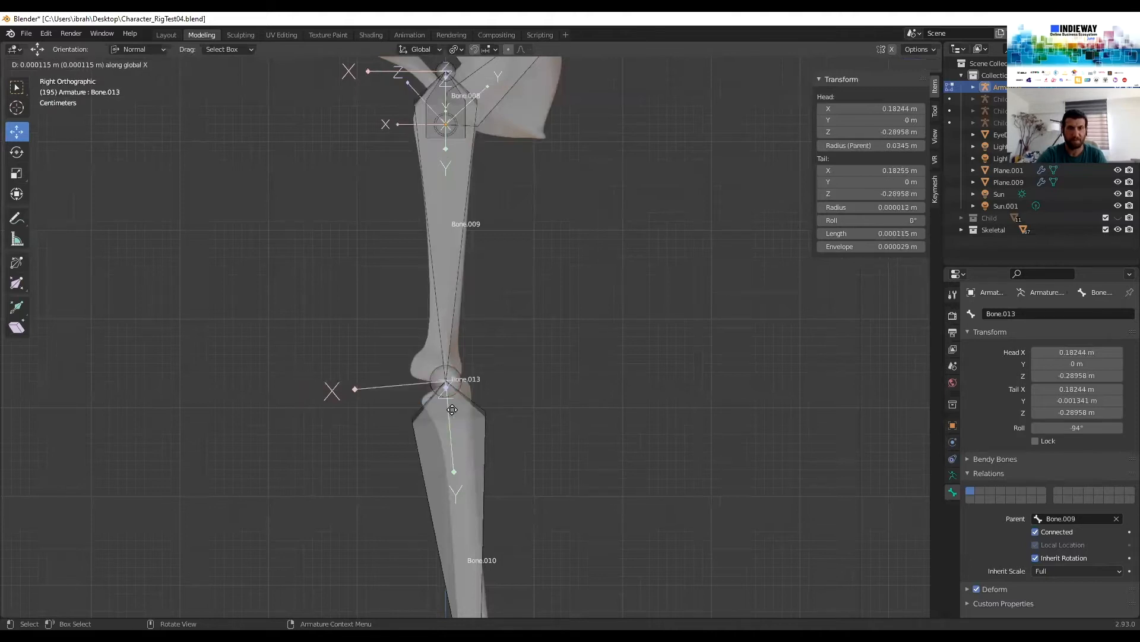
right_click(455, 408)
key(g)
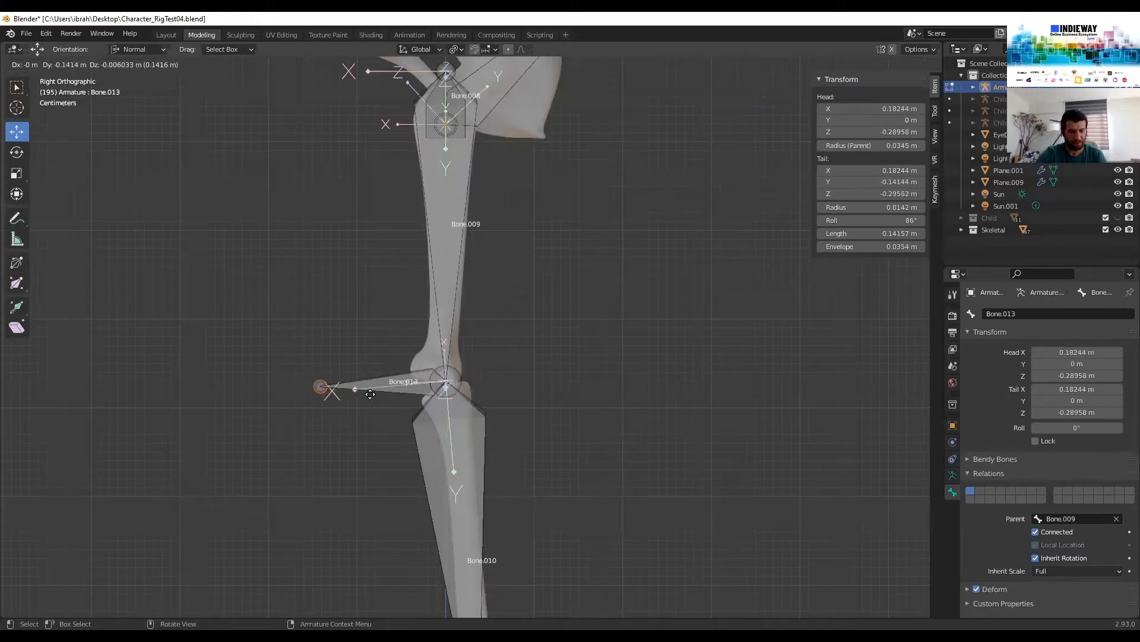
key(y)
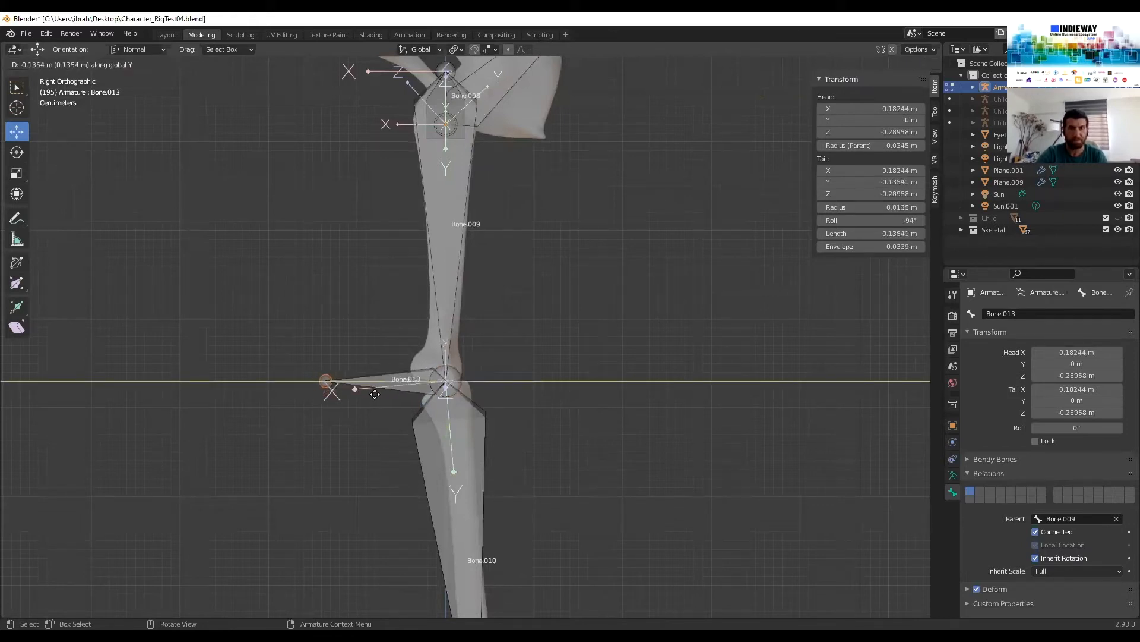
click(509, 376)
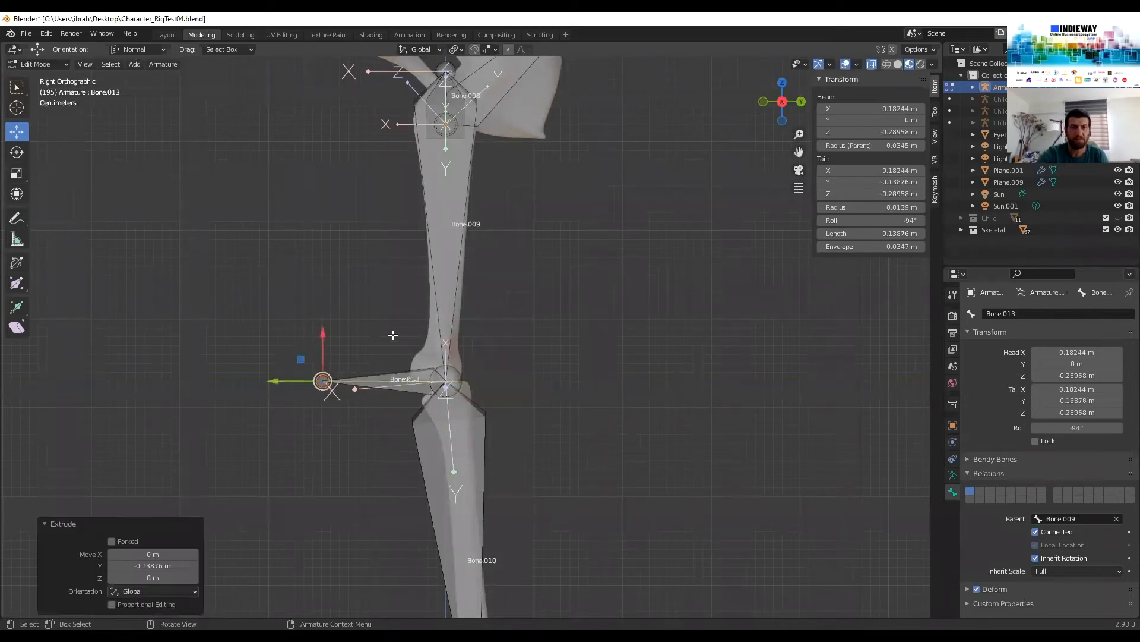
Detach the new knee bone from the thigh with Clear Parent and move it about 0.2 m forward along Y
click(404, 380)
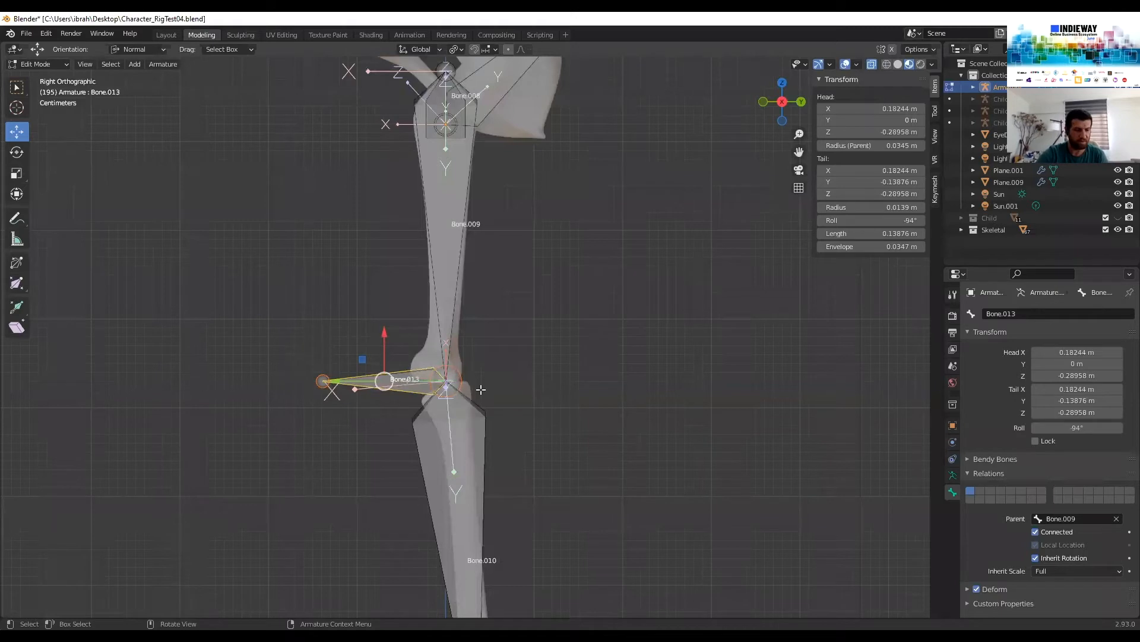
key(ctrl)
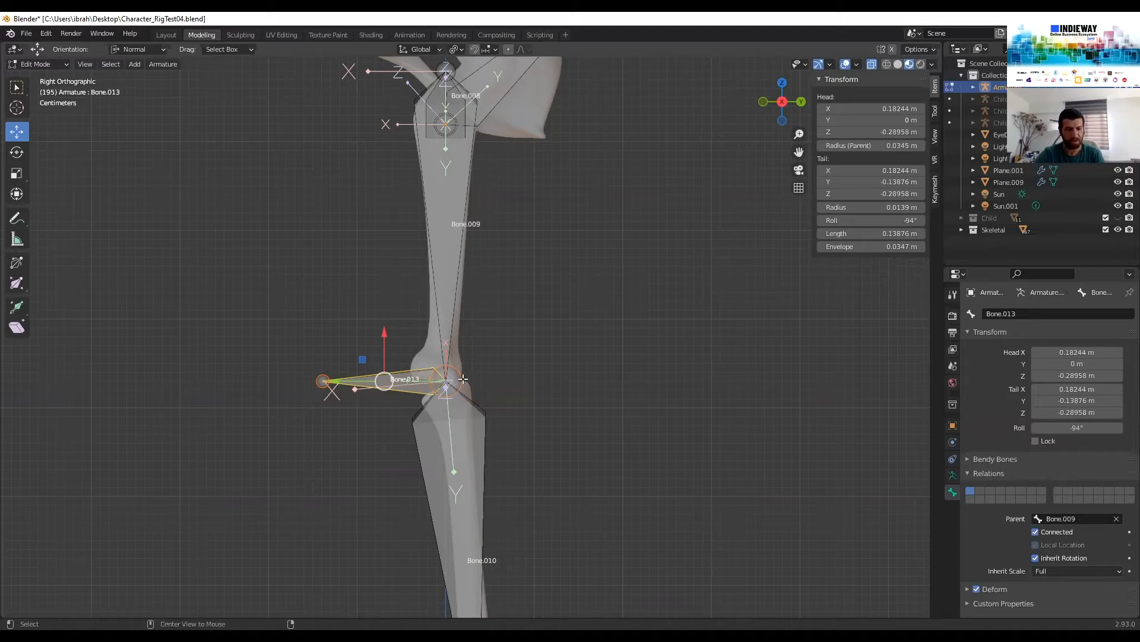
key(alt+p)
click(452, 400)
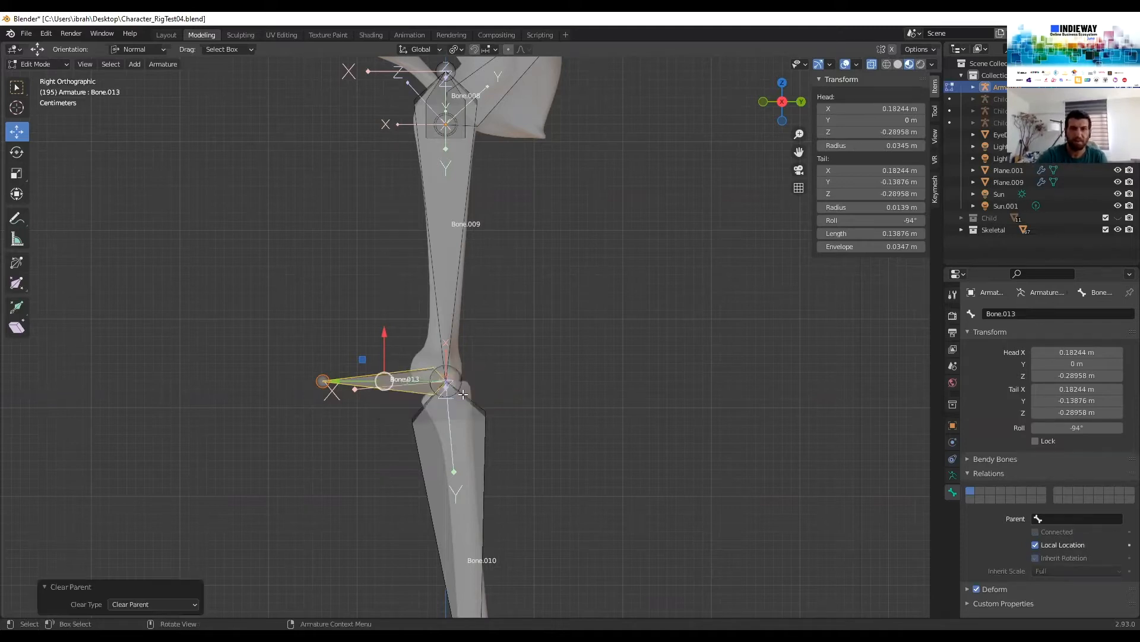
drag(349, 382, 162, 403)
Extrude a bone about 0.116 m long from the ankle joint straight back along the global Y axis
shift+middle_drag(583, 458, 668, 546)
shift+middle_drag(575, 519, 336, 106)
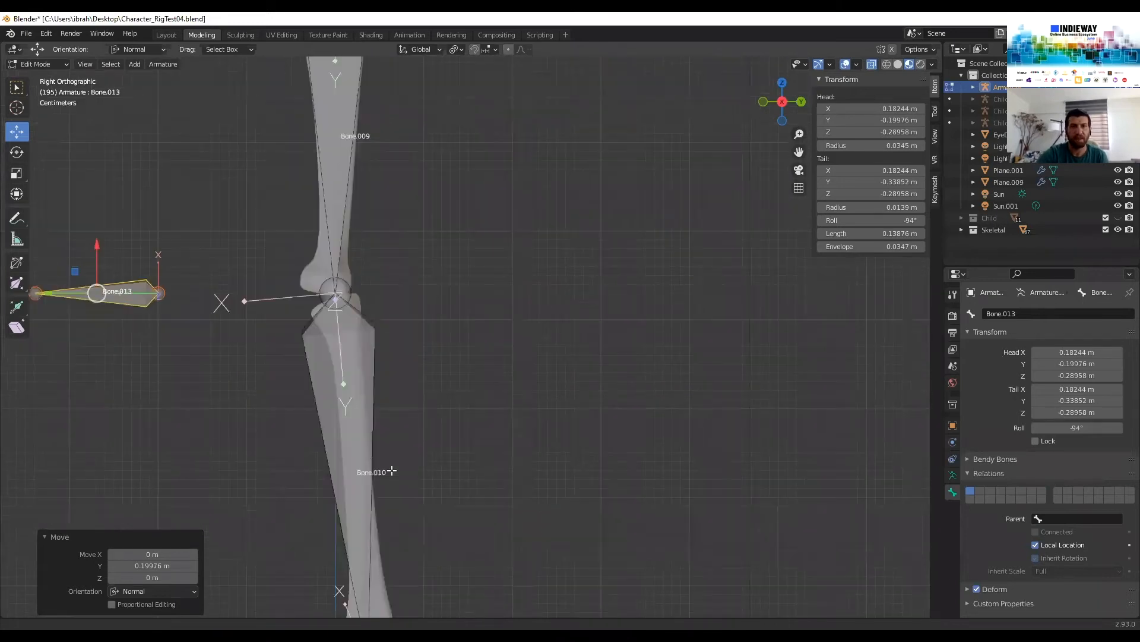
click(382, 464)
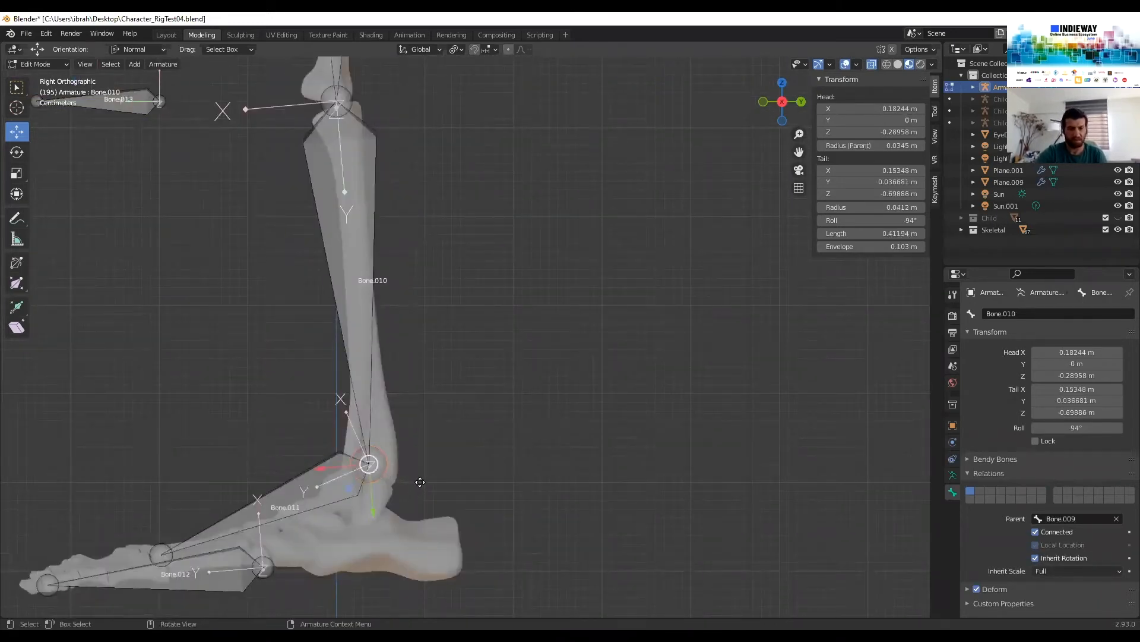
key(e)
key(y)
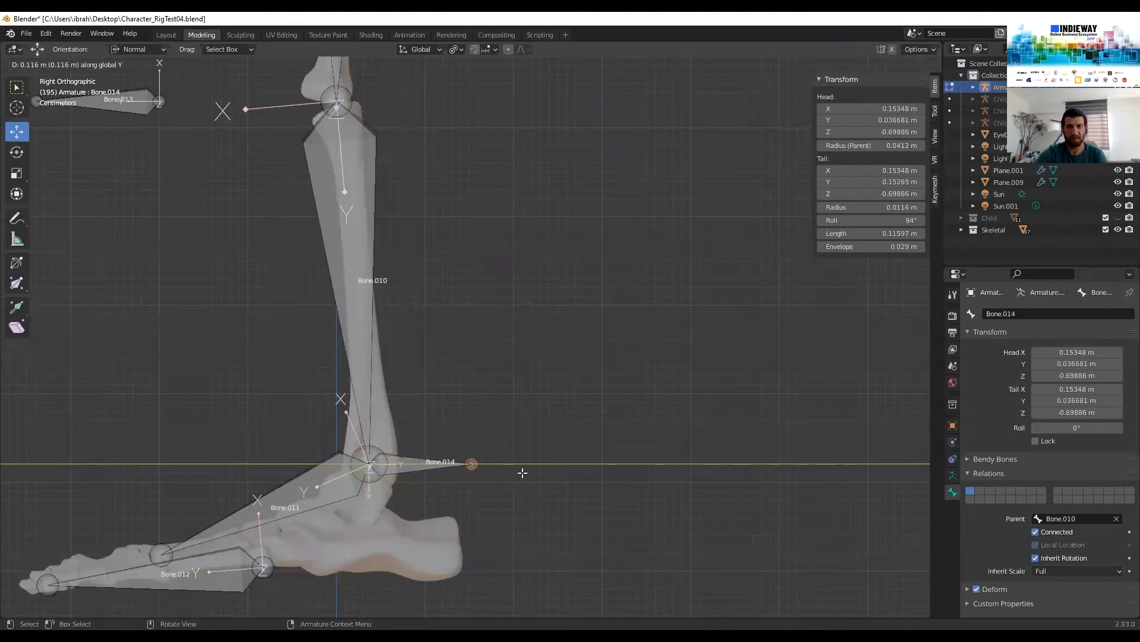
click(522, 472)
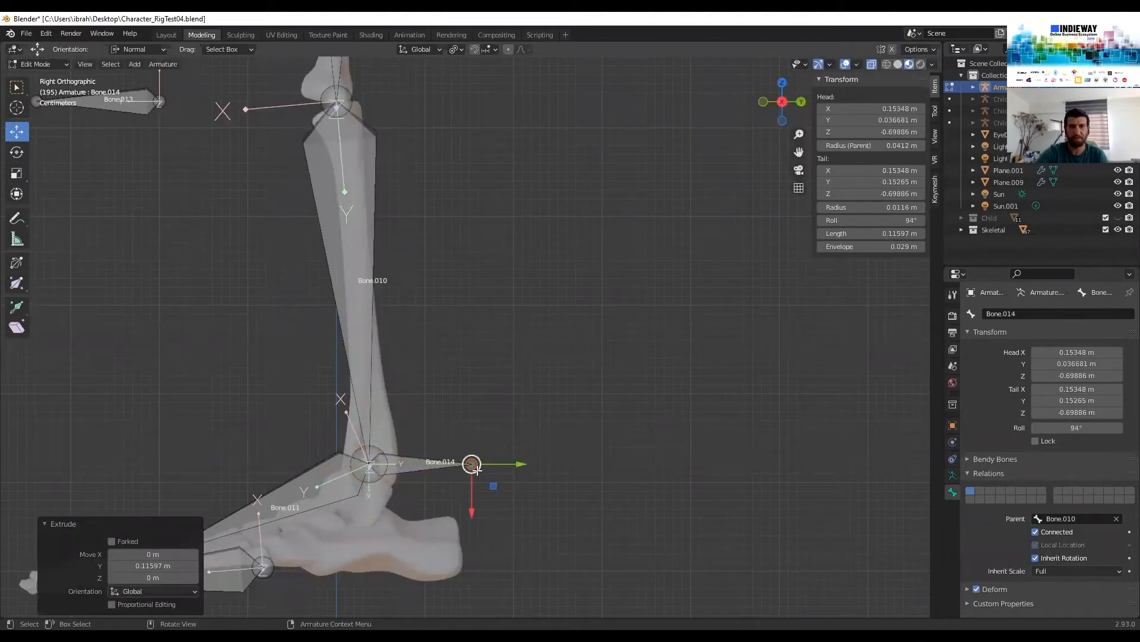
key(e)
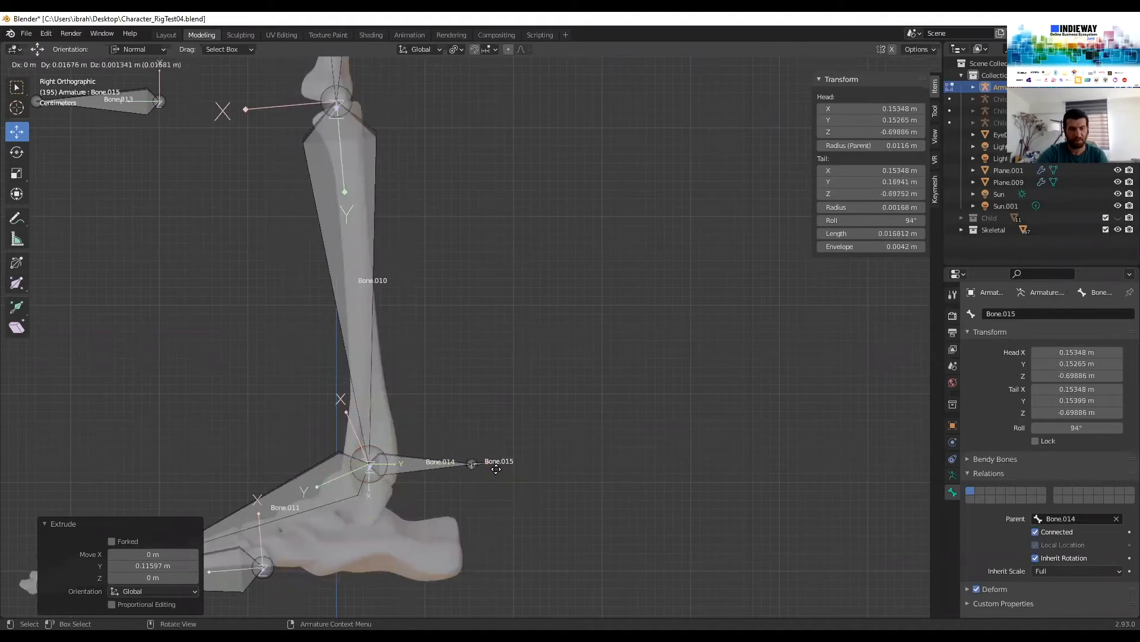
key(Escape)
key(ctrl+z)
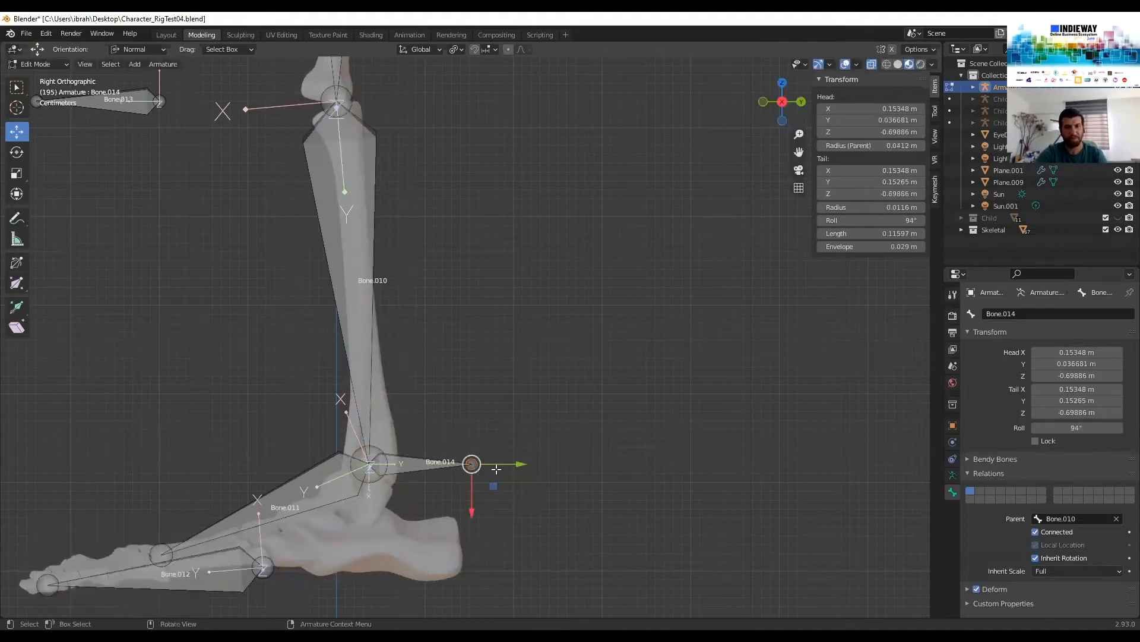
Lengthen the bone behind the ankle by moving its tip about 0.036 m further back along Y
drag(523, 463, 555, 464)
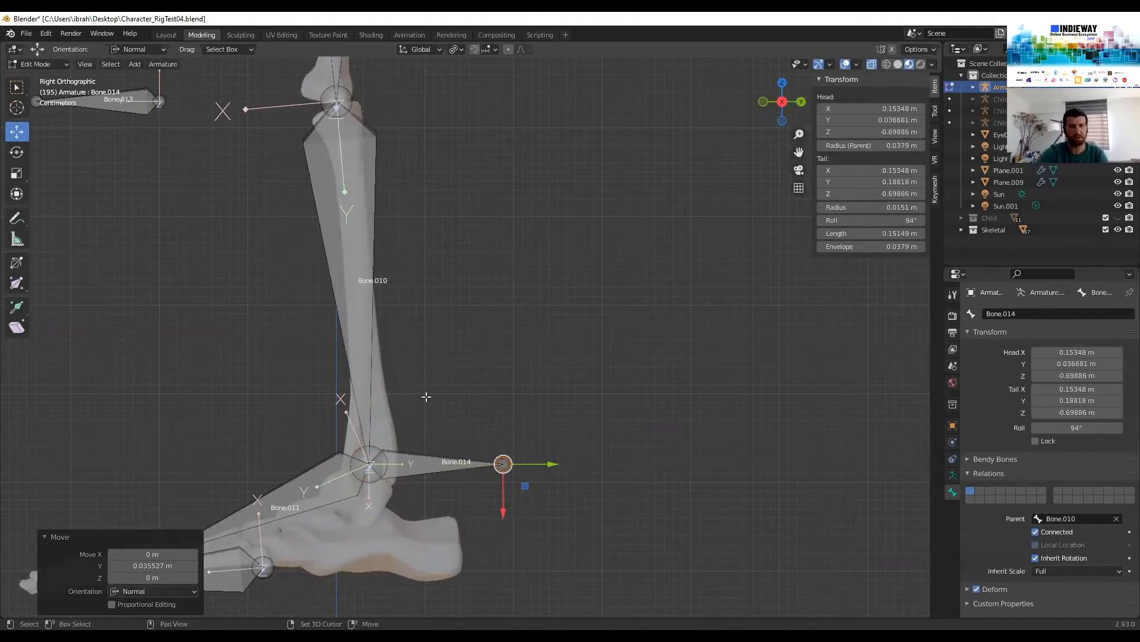
In side view, extrude a bone about 0.21 m long from the elbow joint straight back along the global Y axis
shift+middle_drag(384, 296, 475, 339)
shift+scroll(612, 267, up, 6)
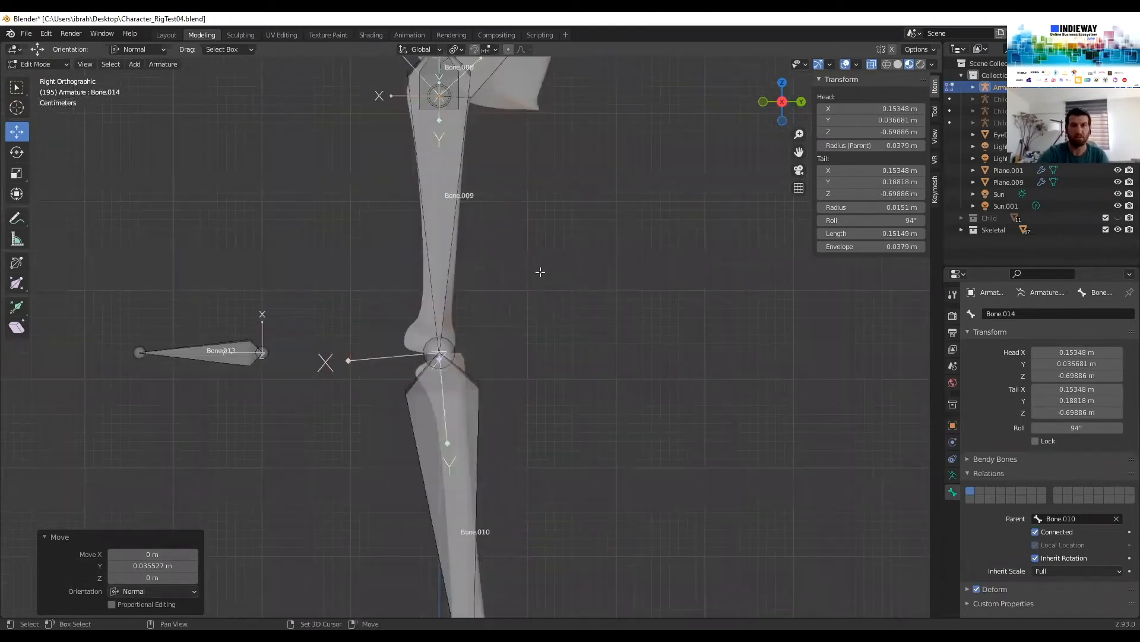
middle_drag(563, 389, 707, 497)
click(707, 497)
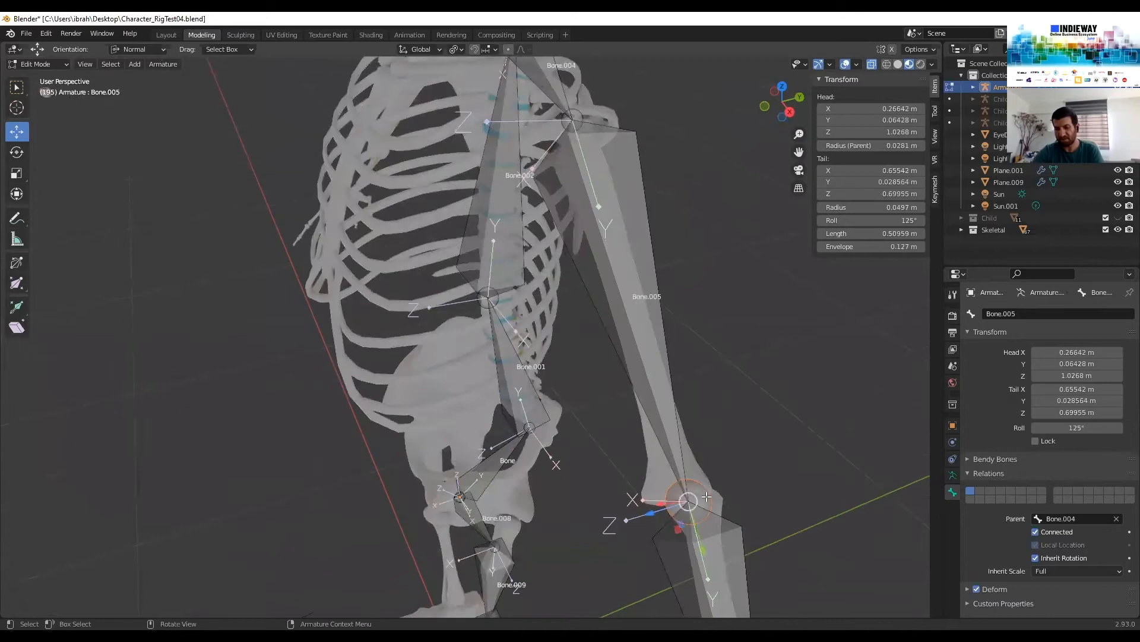
key(KP_1)
key(KP_3)
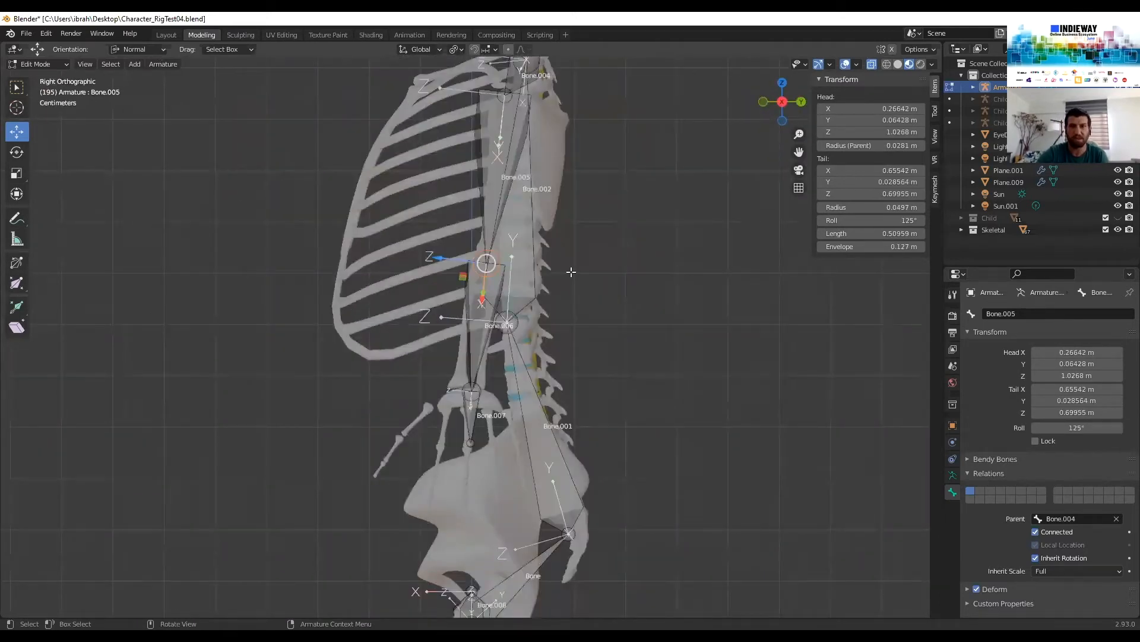
key(e)
key(y)
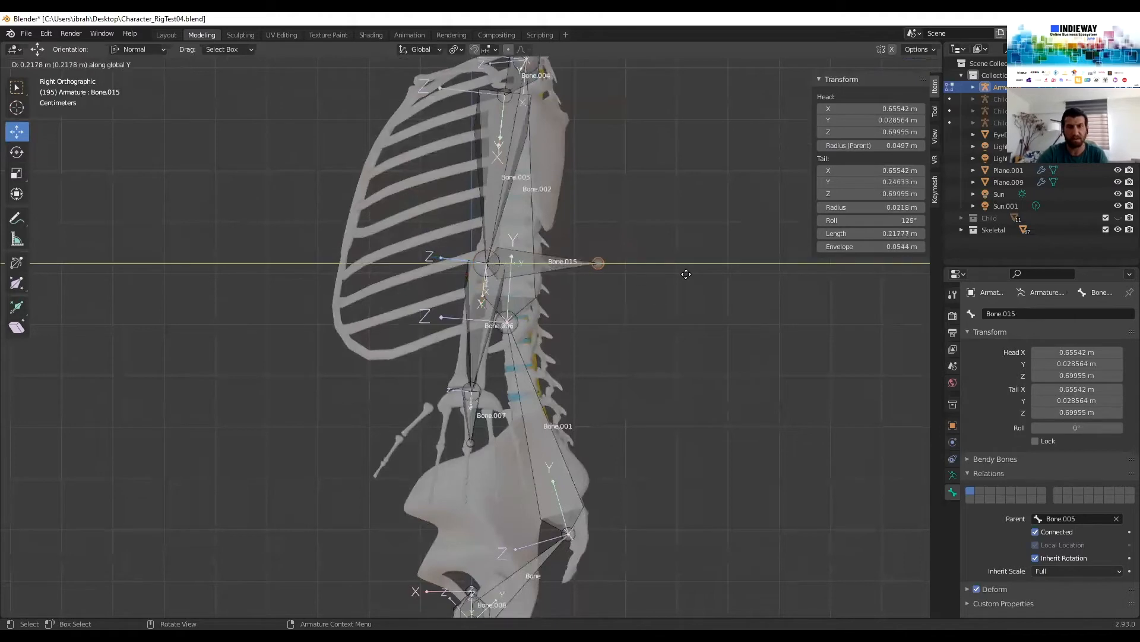
click(679, 274)
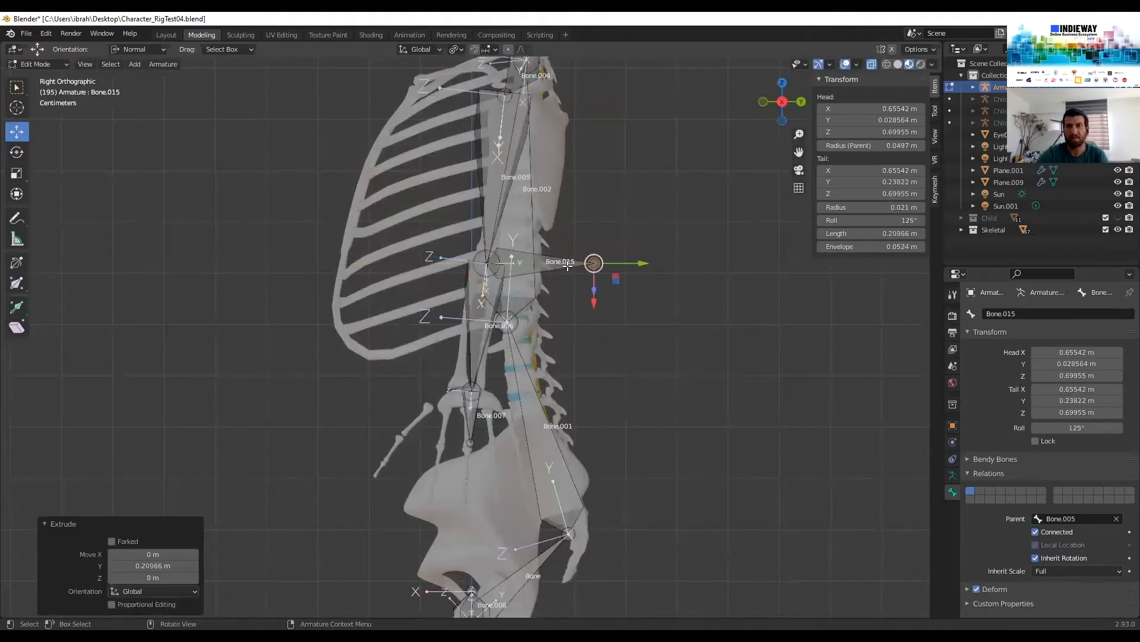
Detach the new elbow bone from the upper arm with Clear Parent and move it about 0.258 m back along Y
click(548, 268)
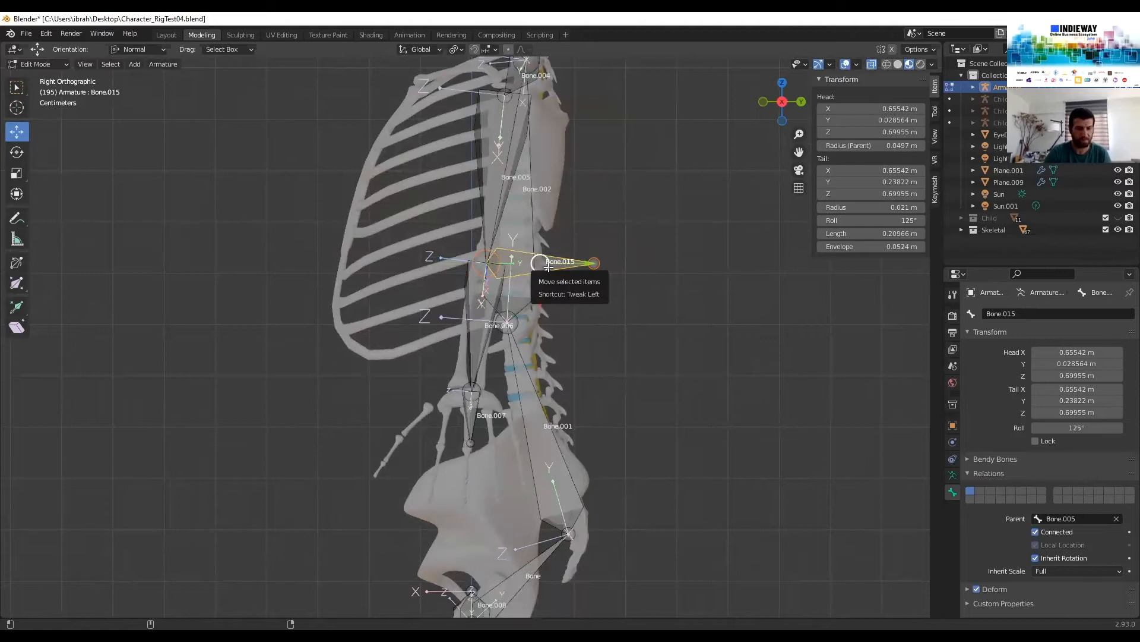
key(alt+p)
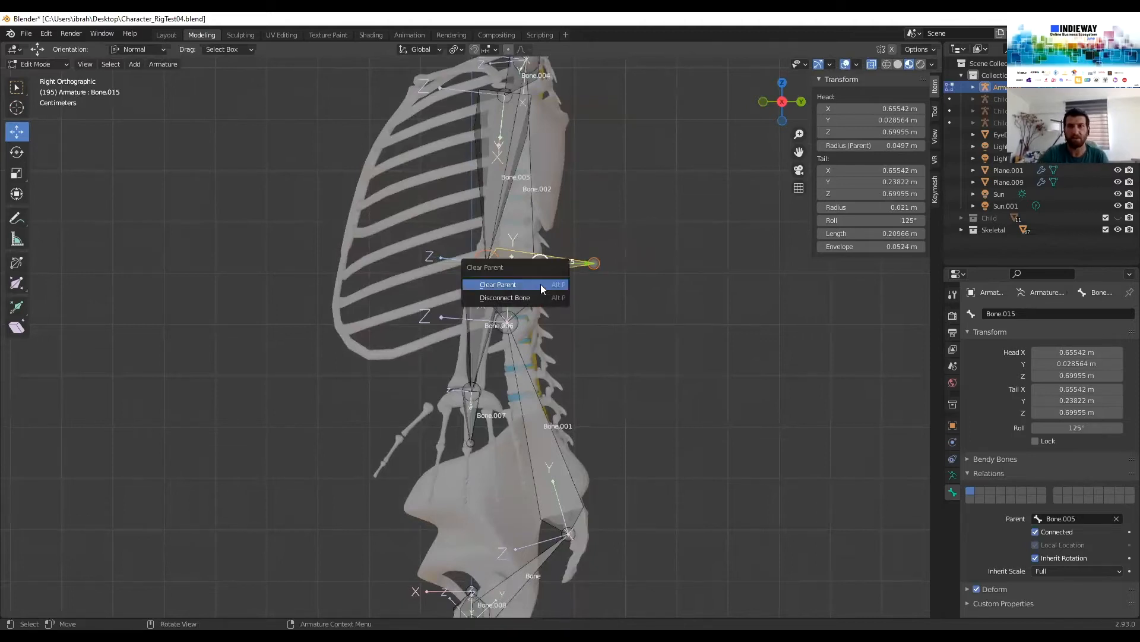
click(541, 284)
key(g)
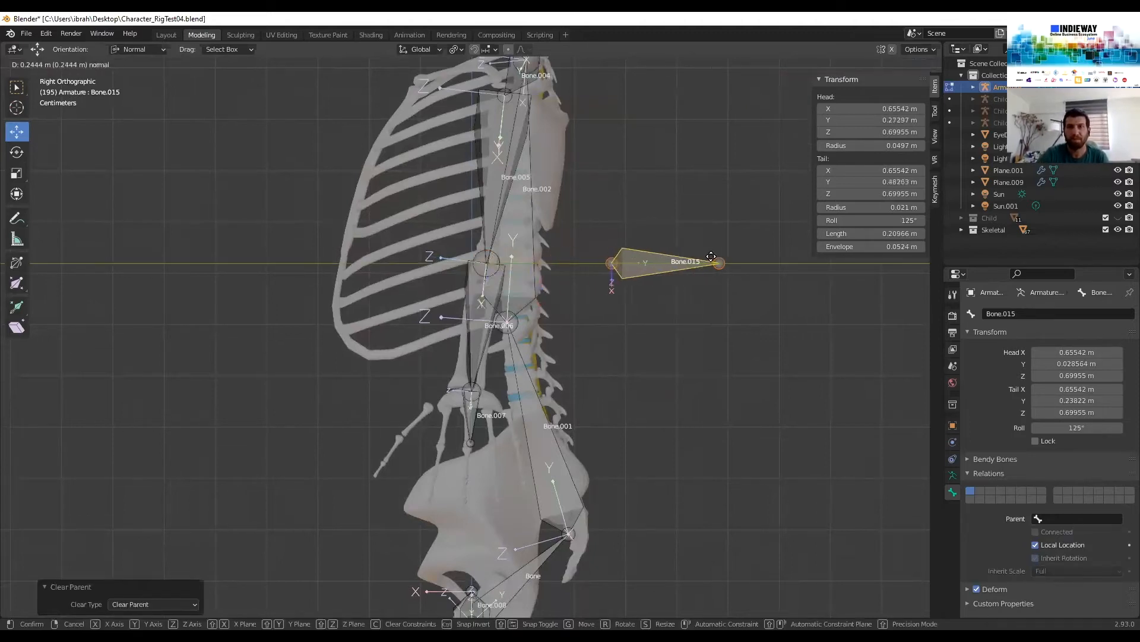
click(711, 257)
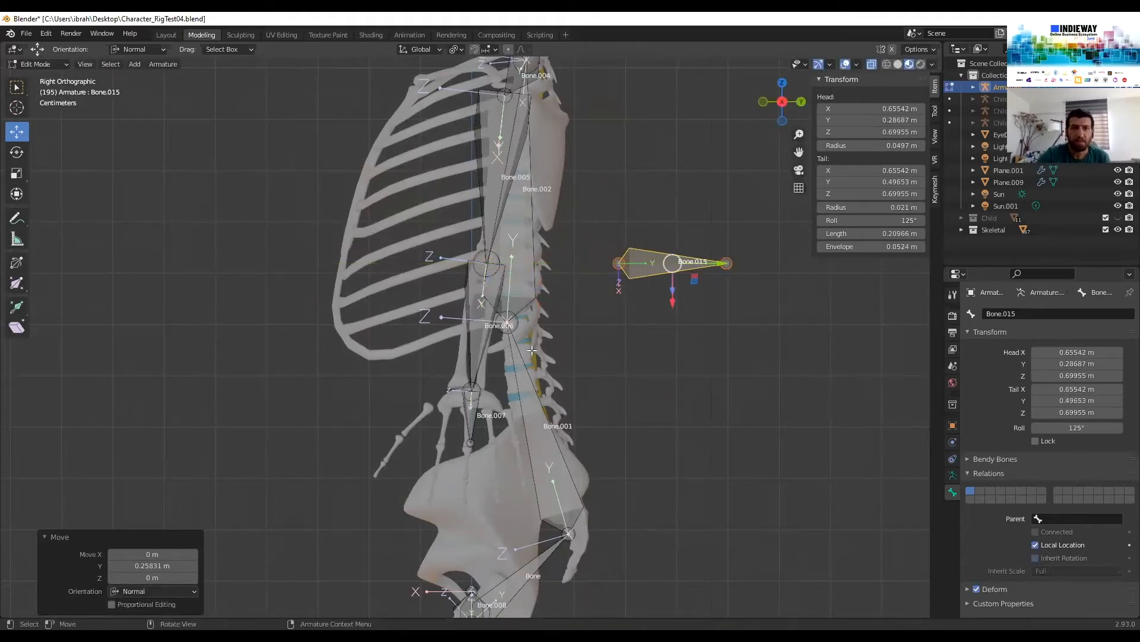
middle_drag(511, 399, 512, 359)
scroll(511, 358, down, 7)
middle_drag(459, 551, 424, 345)
click(422, 477)
scroll(425, 477, up, 2)
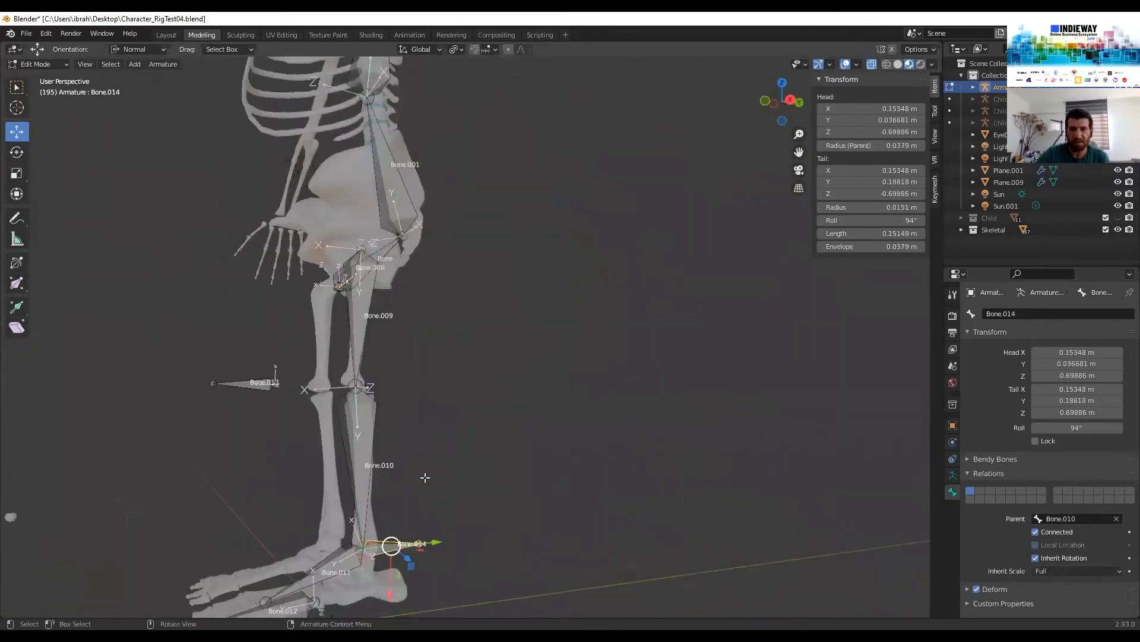
In front view, extrude a bone about 0.121 m long from the wrist joint diagonally down and inward toward the thumb's base
shift+middle_drag(489, 459, 691, 390)
click(684, 394)
middle_drag(739, 447, 516, 570)
middle_drag(618, 475, 562, 474)
key(KP_1)
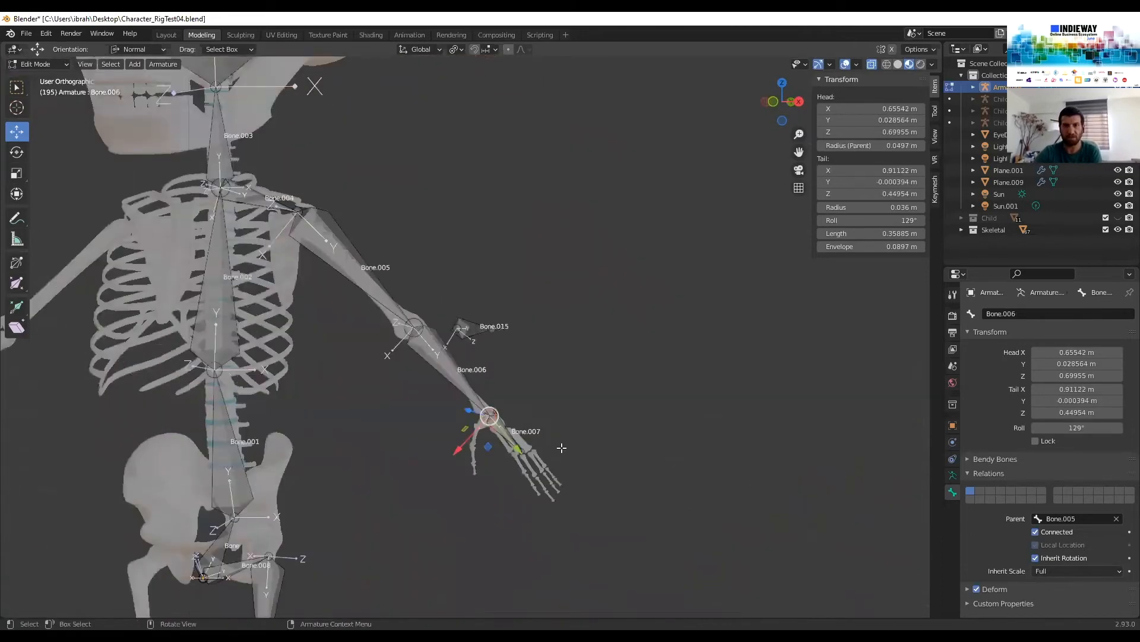
scroll(656, 438, up, 5)
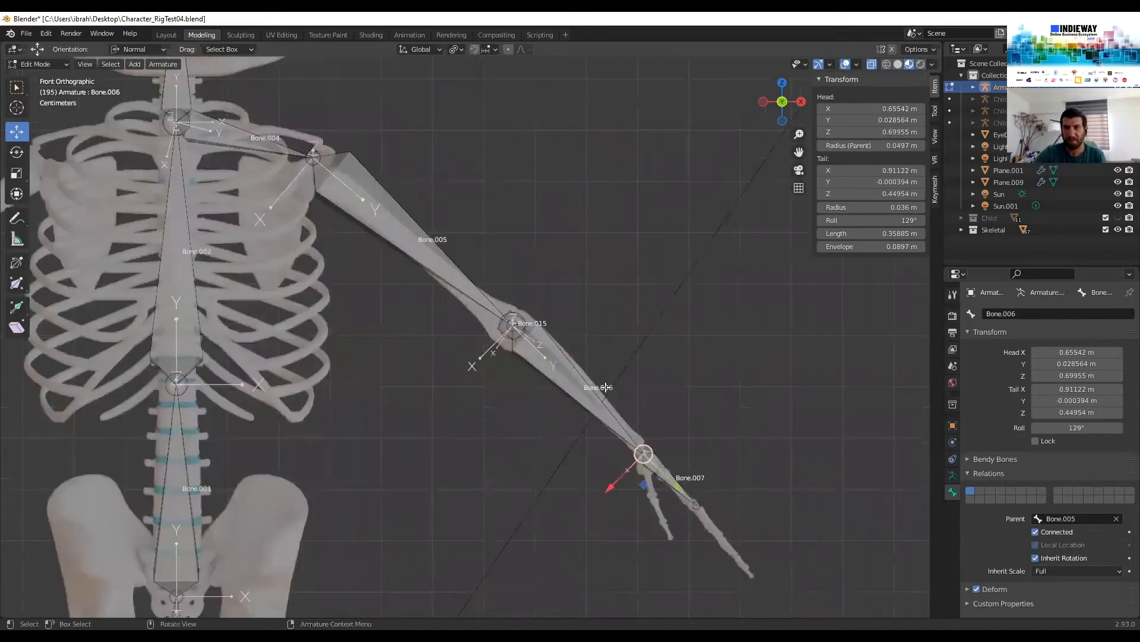
shift+middle_drag(793, 550, 645, 433)
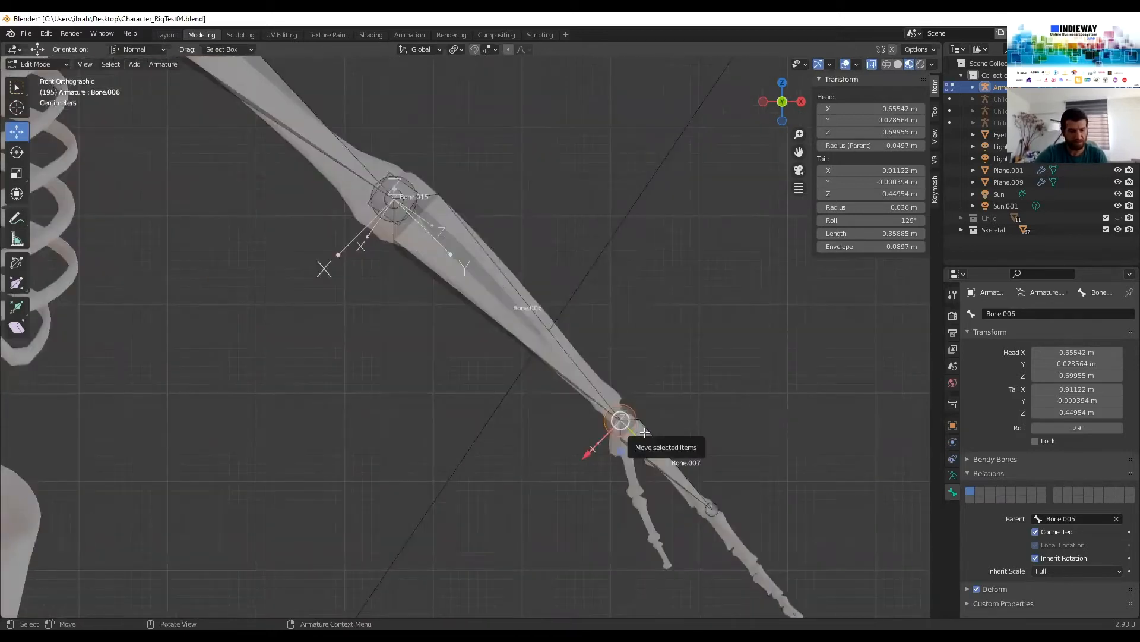
key(e)
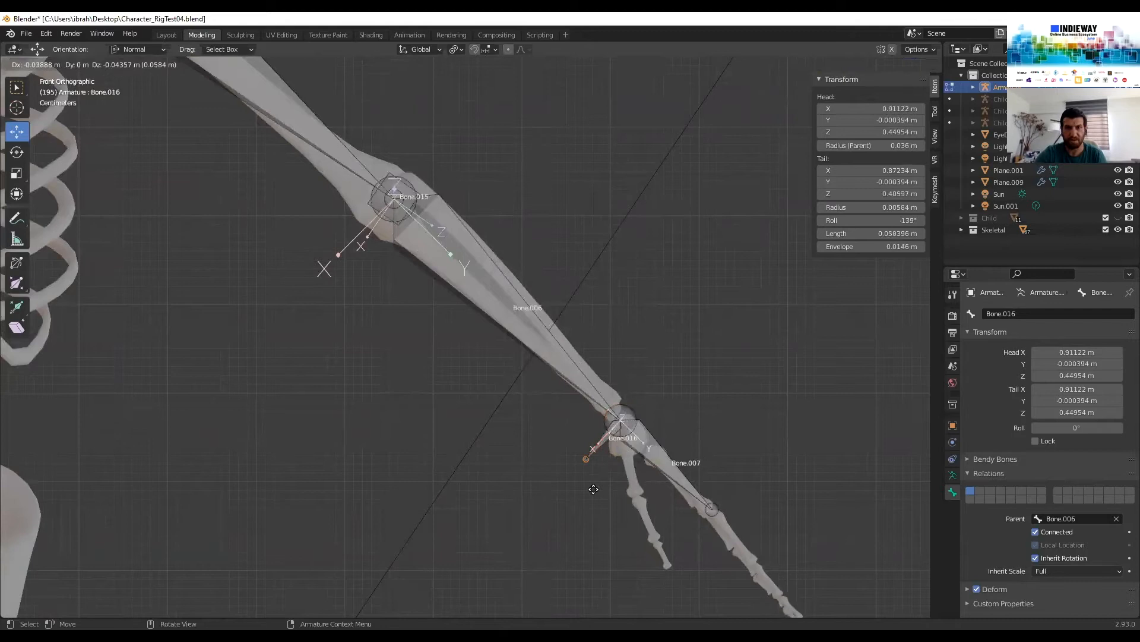
key(x)
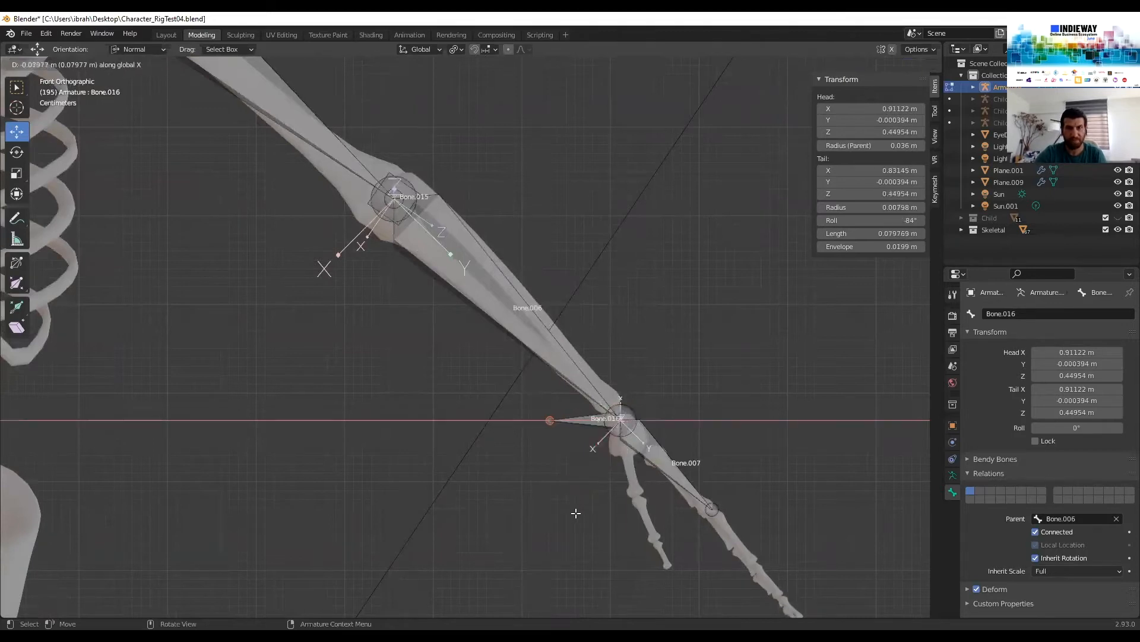
key(Escape)
key(g)
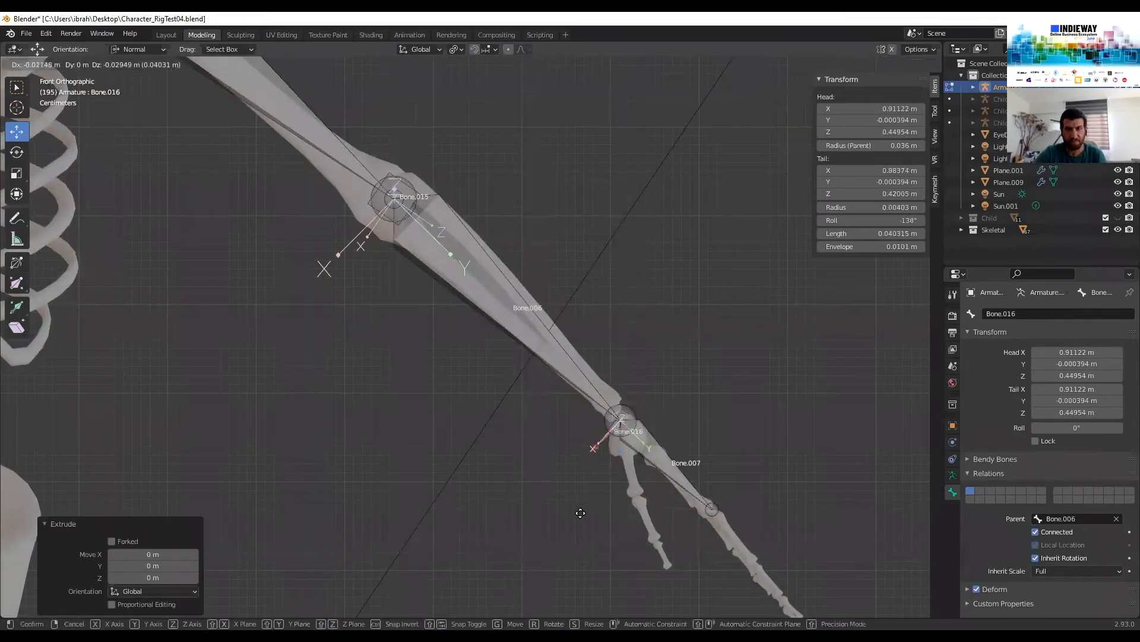
click(547, 544)
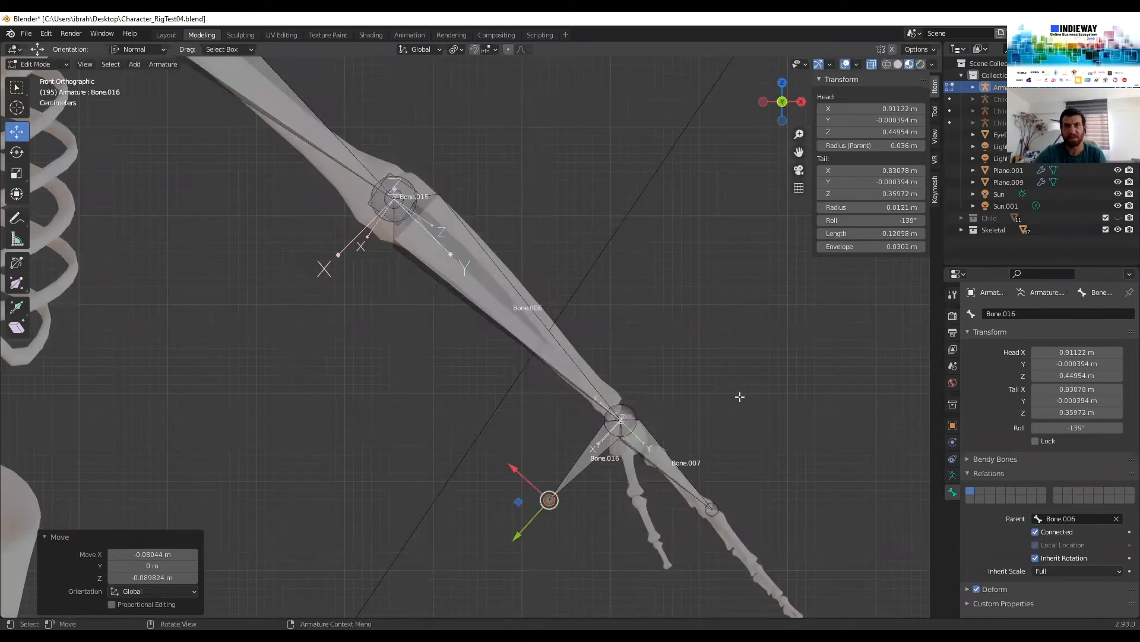
Examine the new wrist bone and the skeleton's hand and finger bones from several angles and up close
middle_drag(634, 368, 408, 371)
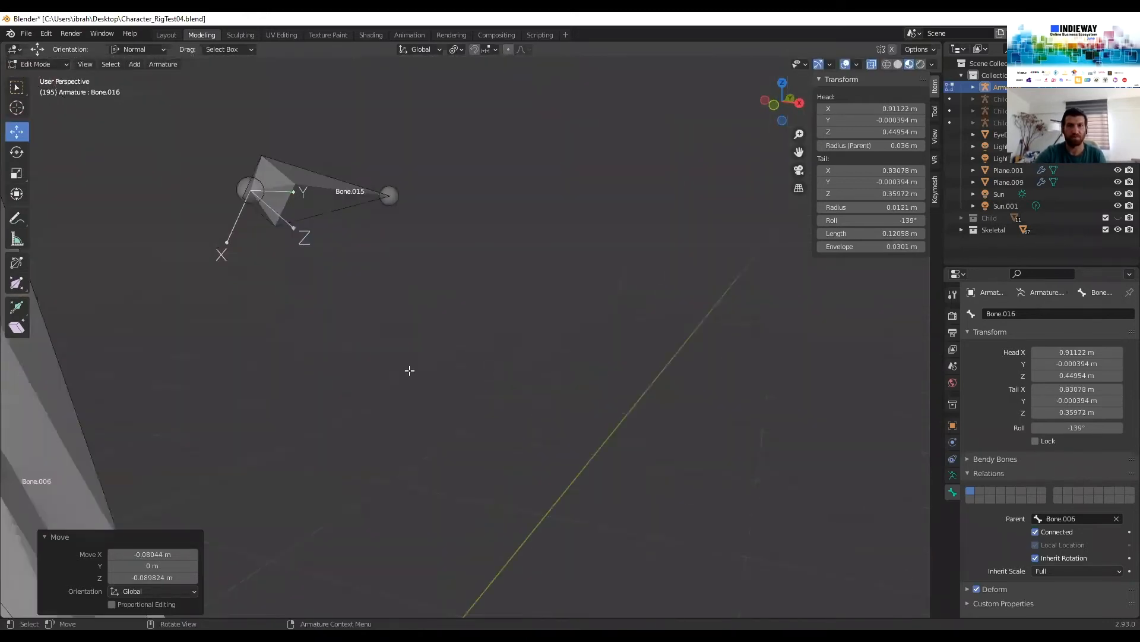
scroll(414, 364, down, 10)
scroll(502, 420, down, 2)
middle_drag(502, 421, 696, 444)
key(KP_1)
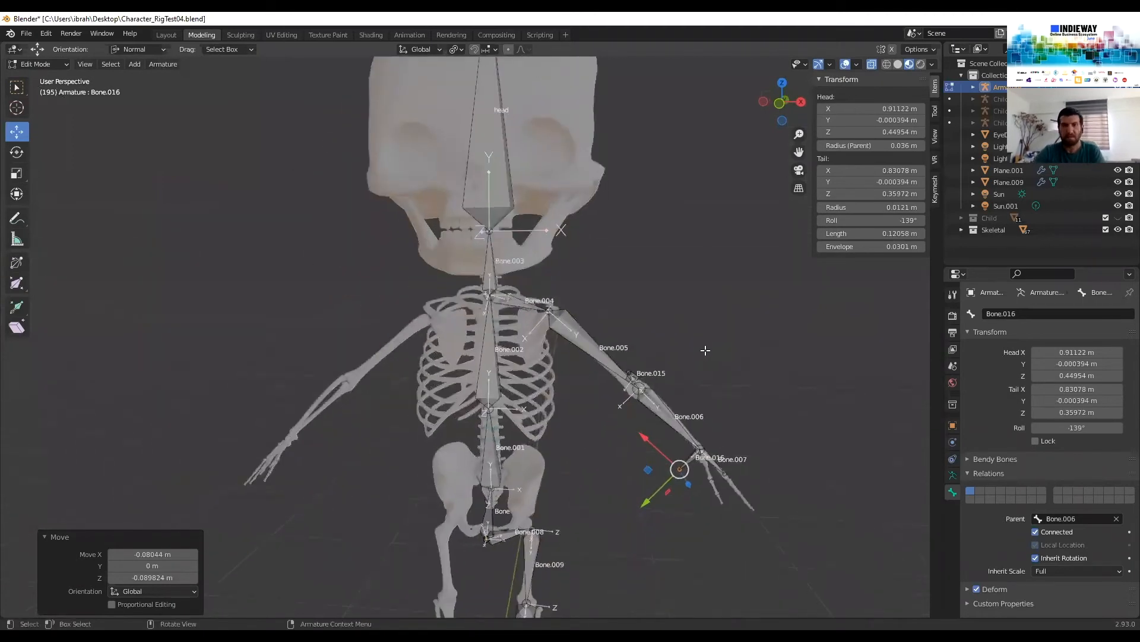
middle_drag(680, 280, 590, 259)
key(KP_1)
shift+middle_drag(542, 364, 536, 370)
scroll(537, 371, up, 8)
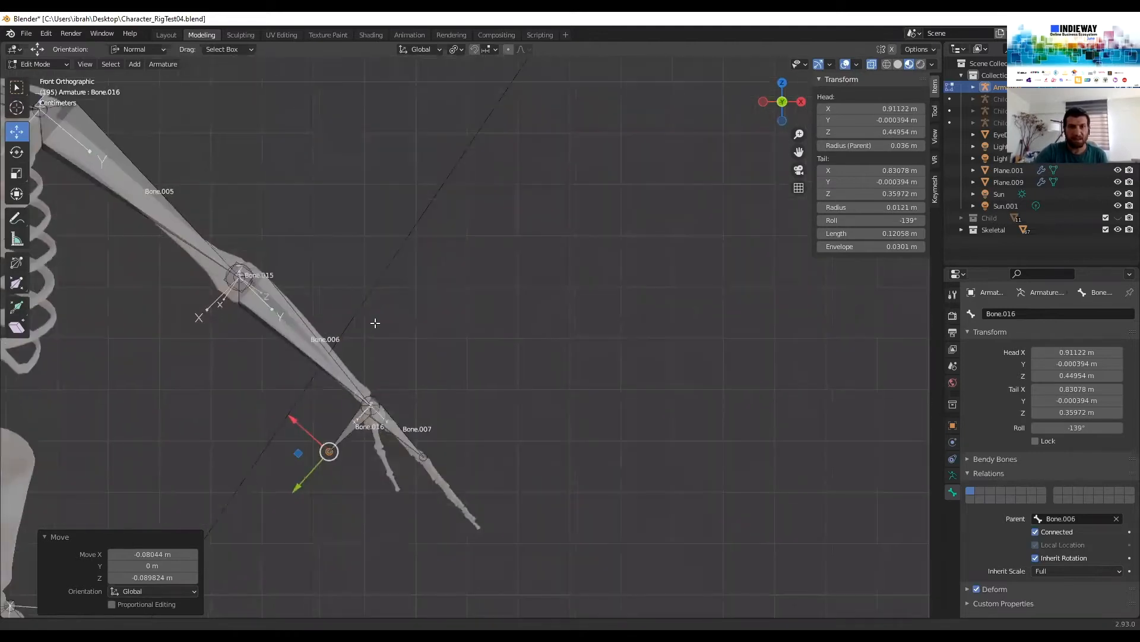
middle_drag(379, 375, 507, 397)
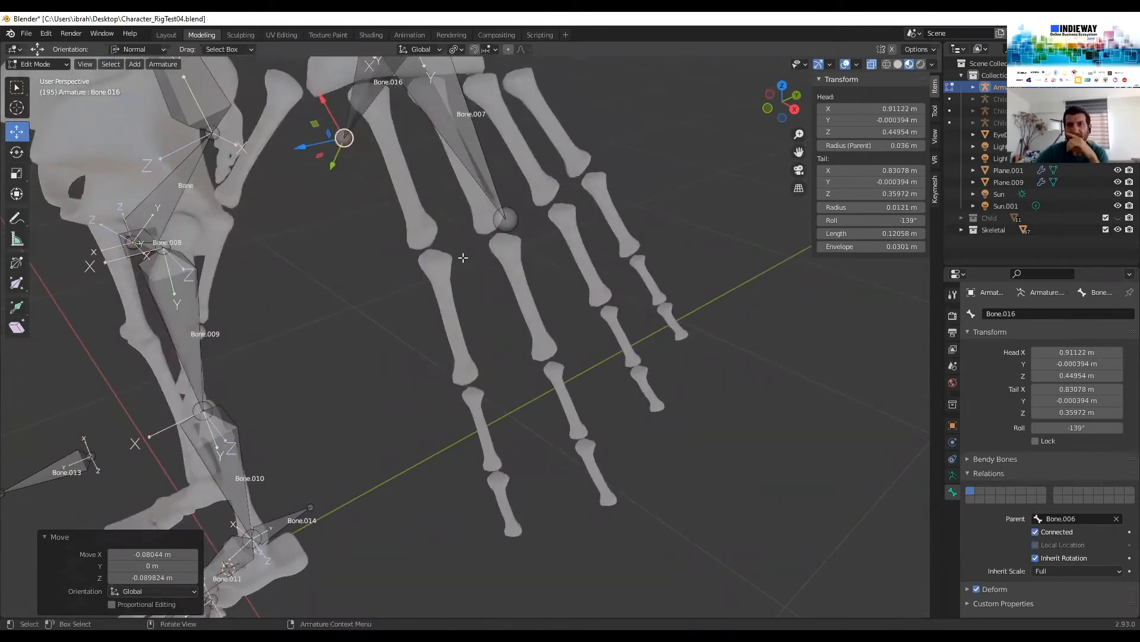
scroll(473, 296, up, 1)
shift+middle_drag(490, 350, 491, 433)
shift+middle_drag(499, 275, 499, 325)
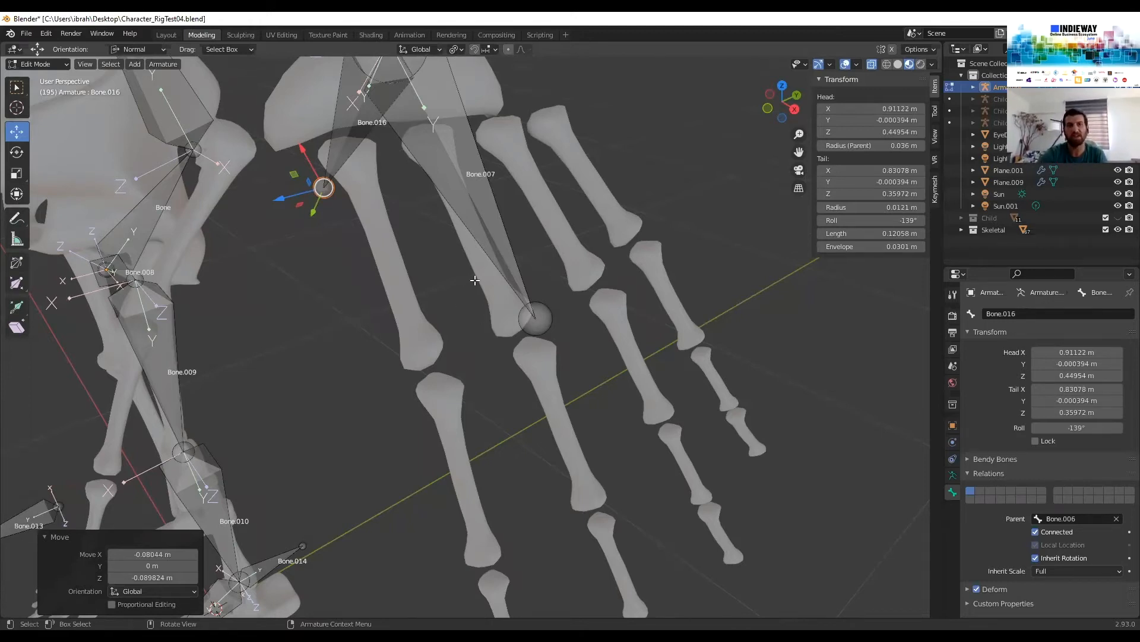
shift+middle_drag(509, 271, 502, 401)
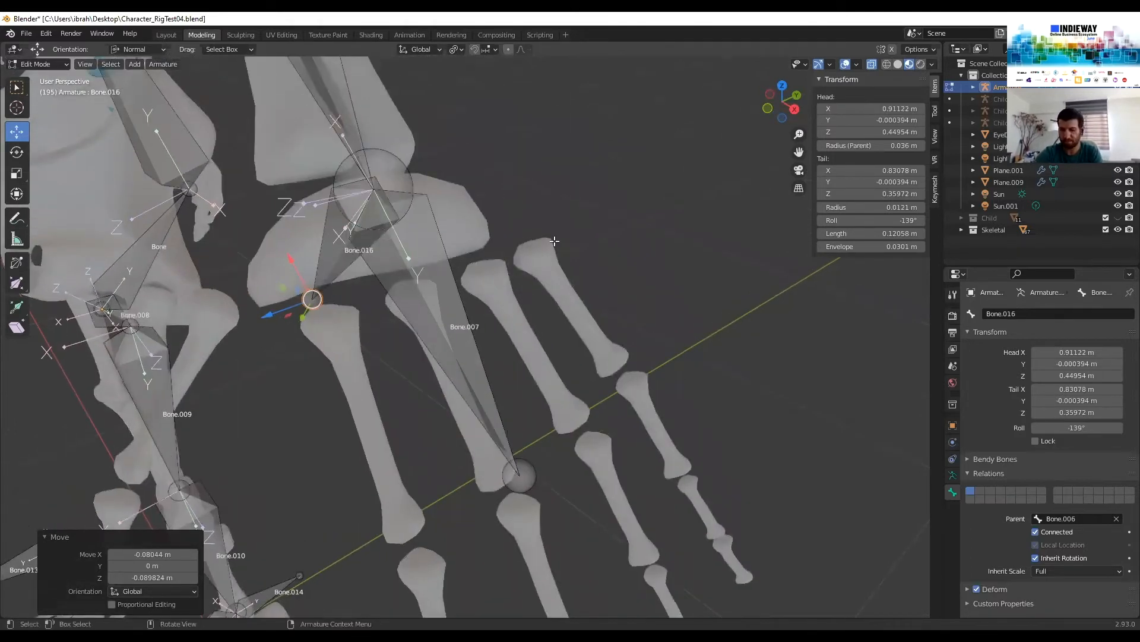
middle_drag(463, 271, 463, 354)
scroll(544, 381, down, 3)
click(579, 404)
scroll(469, 381, up, 5)
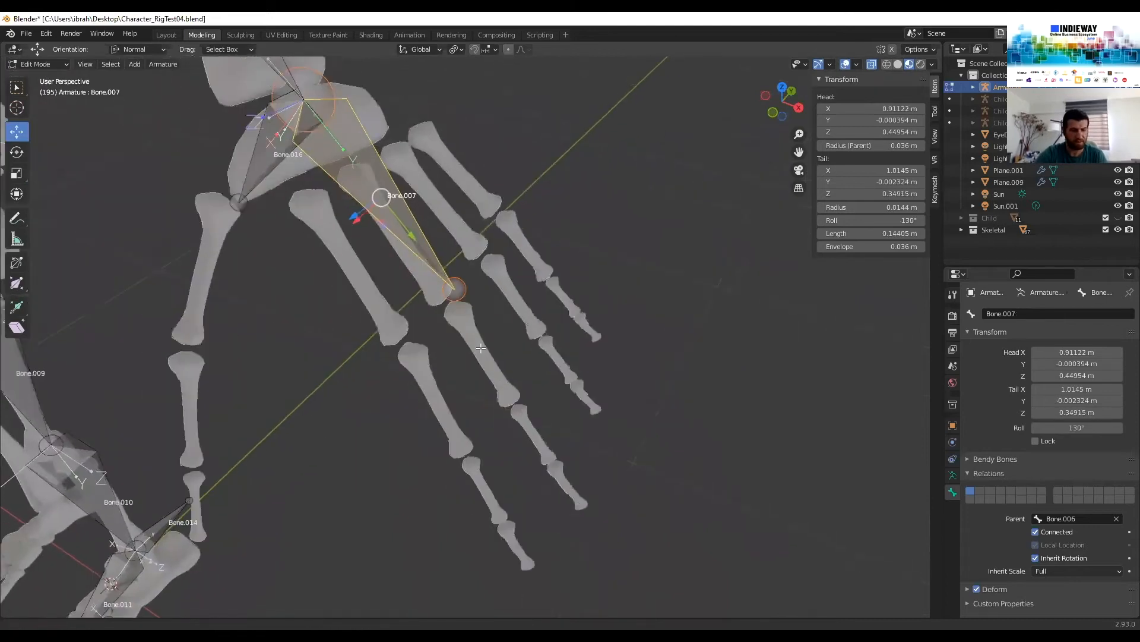
key(e)
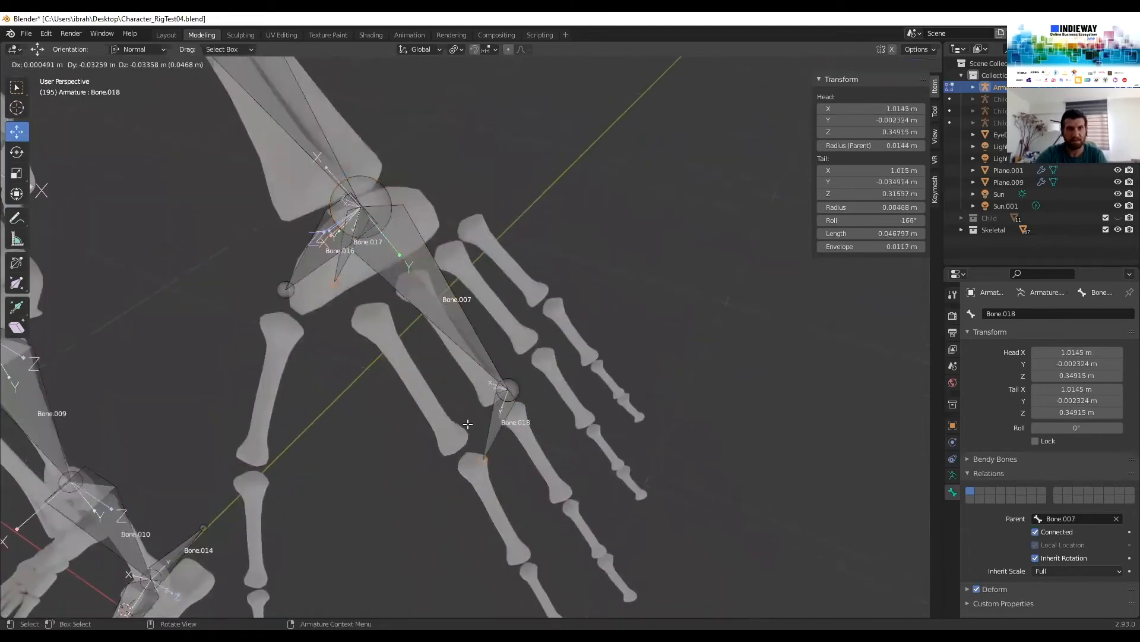
right_click(474, 420)
key(ctrl+z)
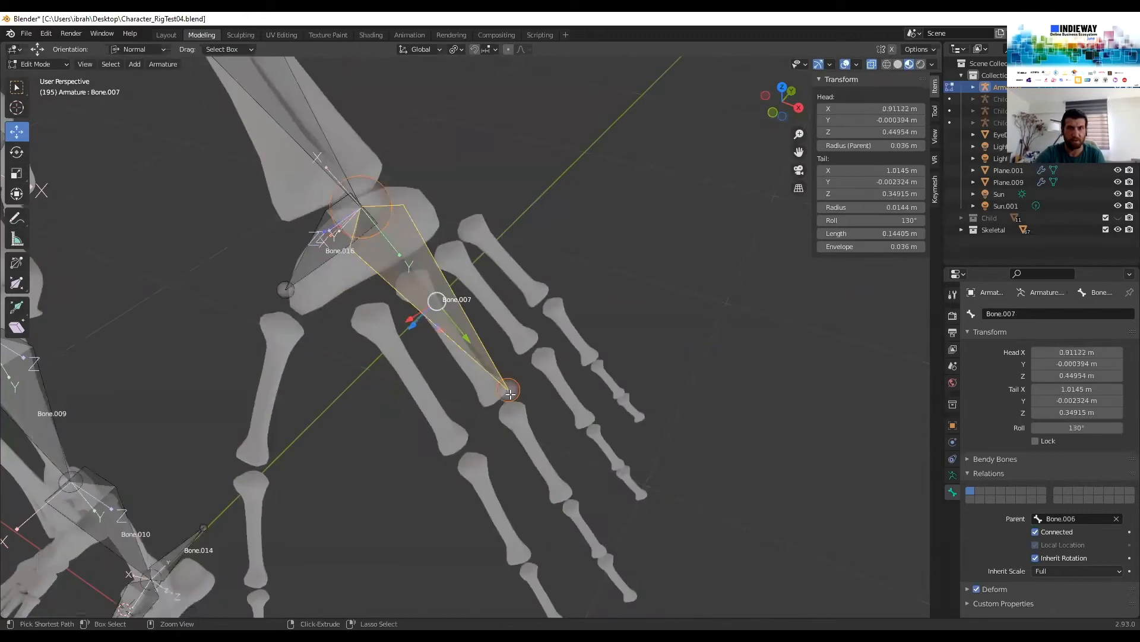
Extrude a bone about 0.047 m long from the hand bone's tip toward the base of the index finger
middle_drag(504, 387, 487, 342)
scroll(487, 343, up, 3)
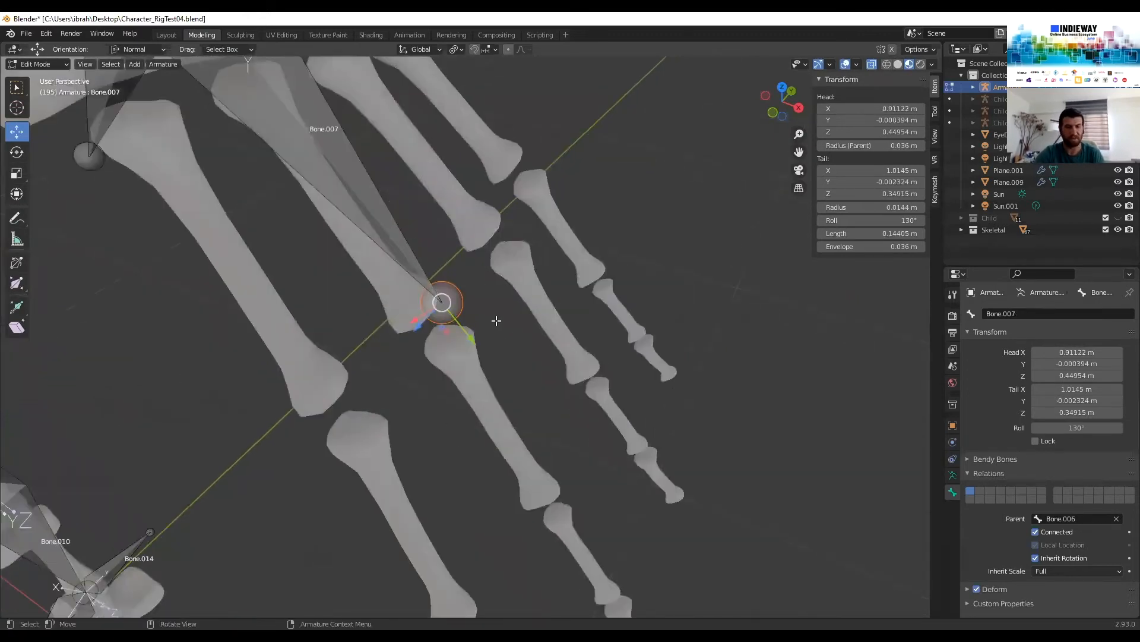
key(e)
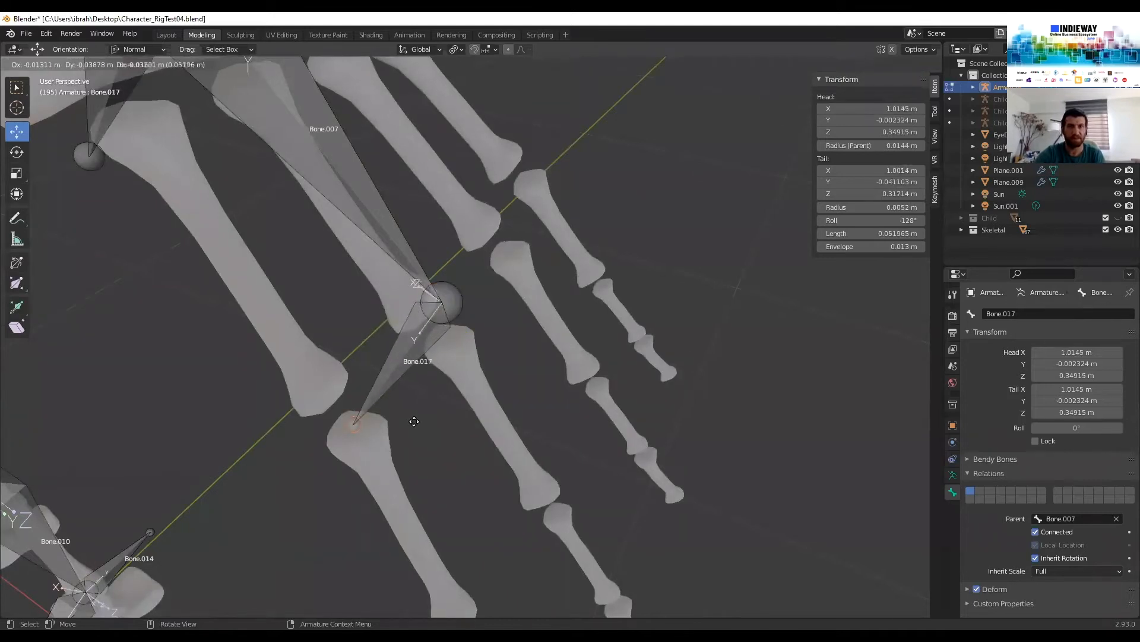
click(423, 413)
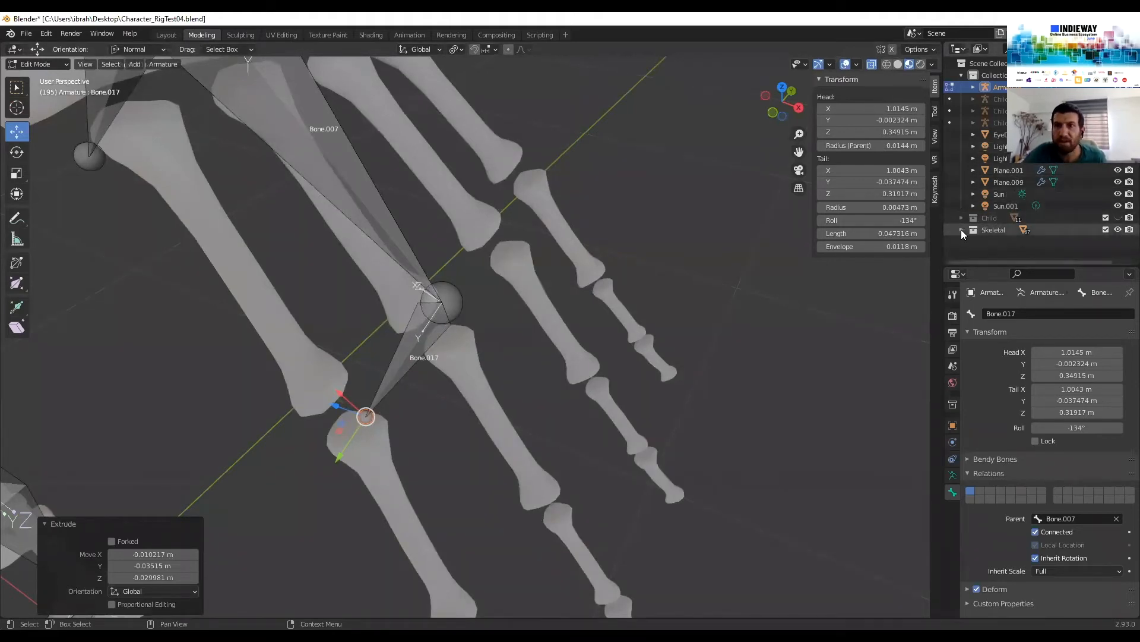
Leave armature editing in Object Mode and open the skeleton mesh DorsalNaRMS in Edit Mode
click(48, 64)
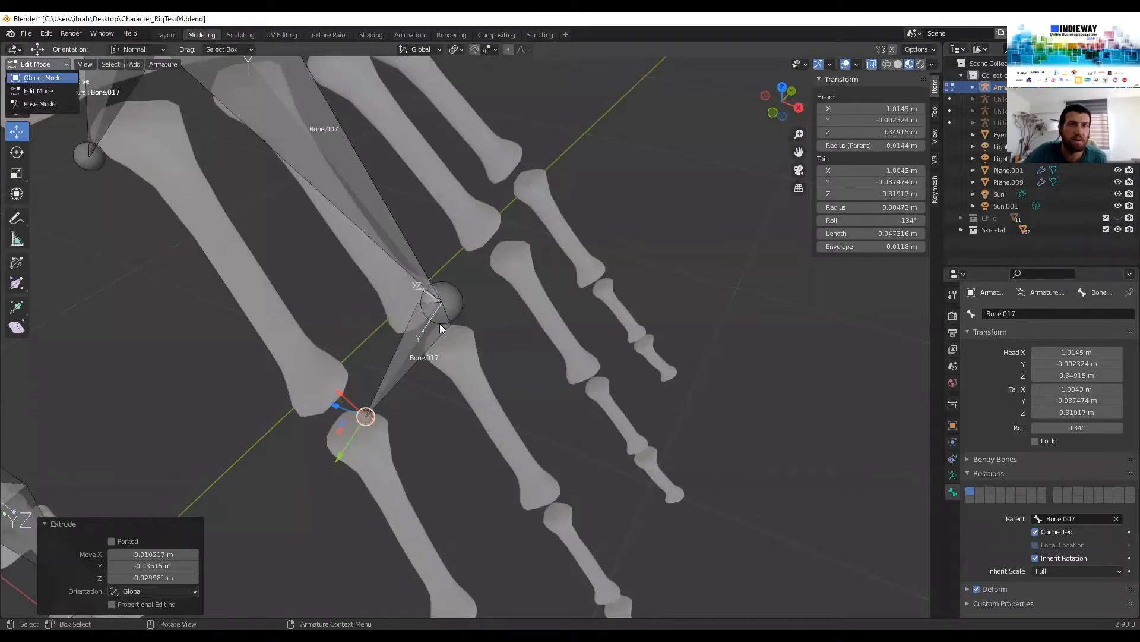
click(33, 77)
click(306, 349)
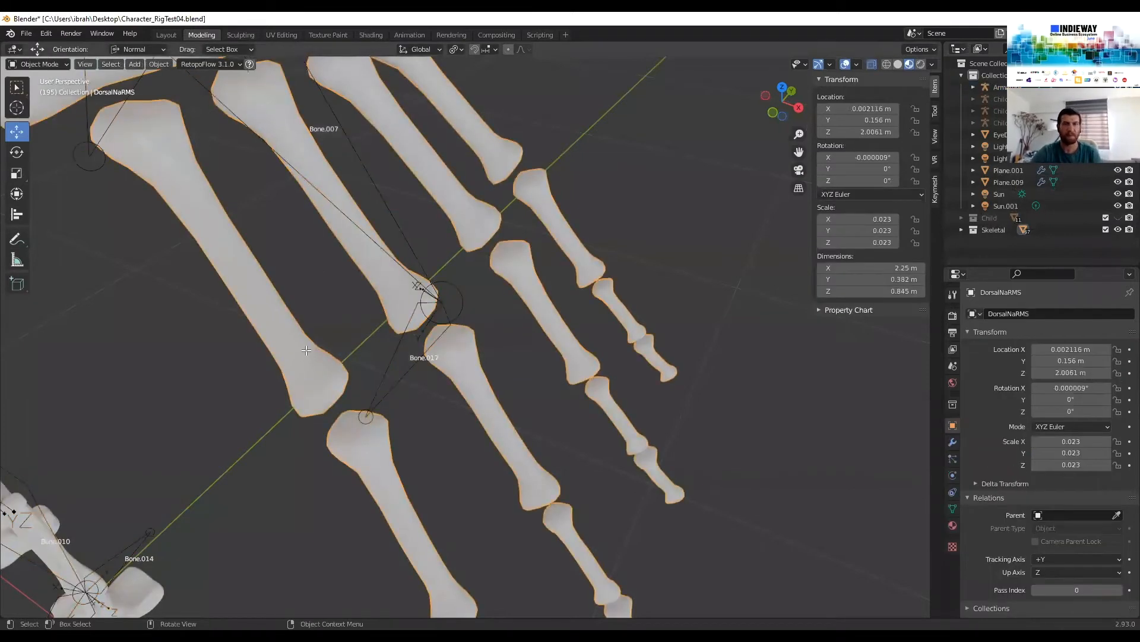
key(Tab)
scroll(328, 340, down, 5)
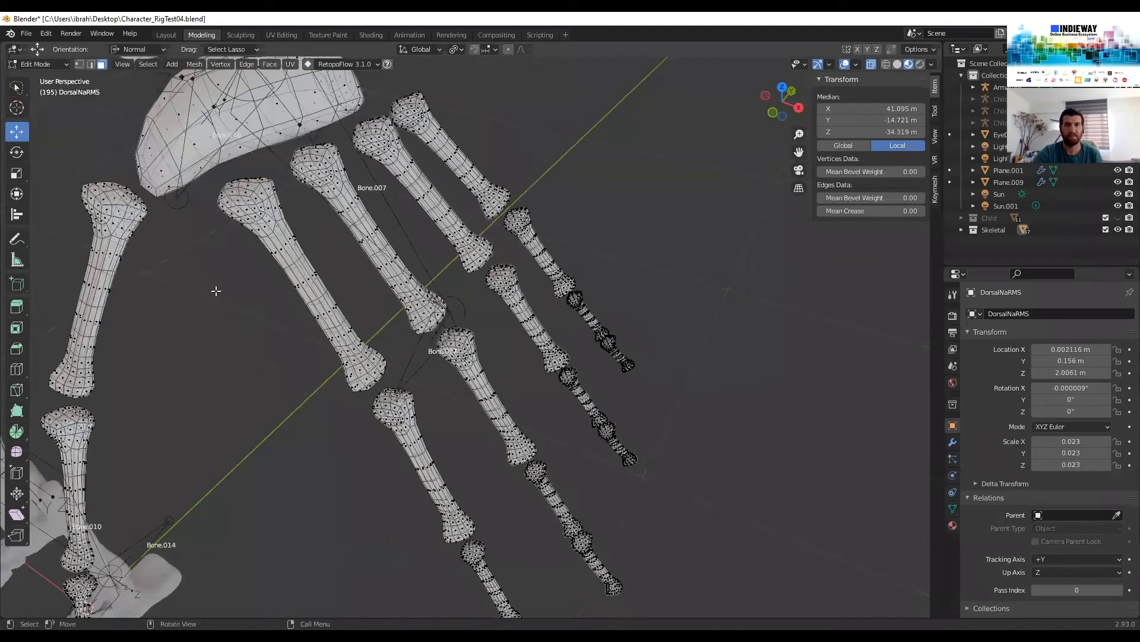
scroll(407, 351, up, 4)
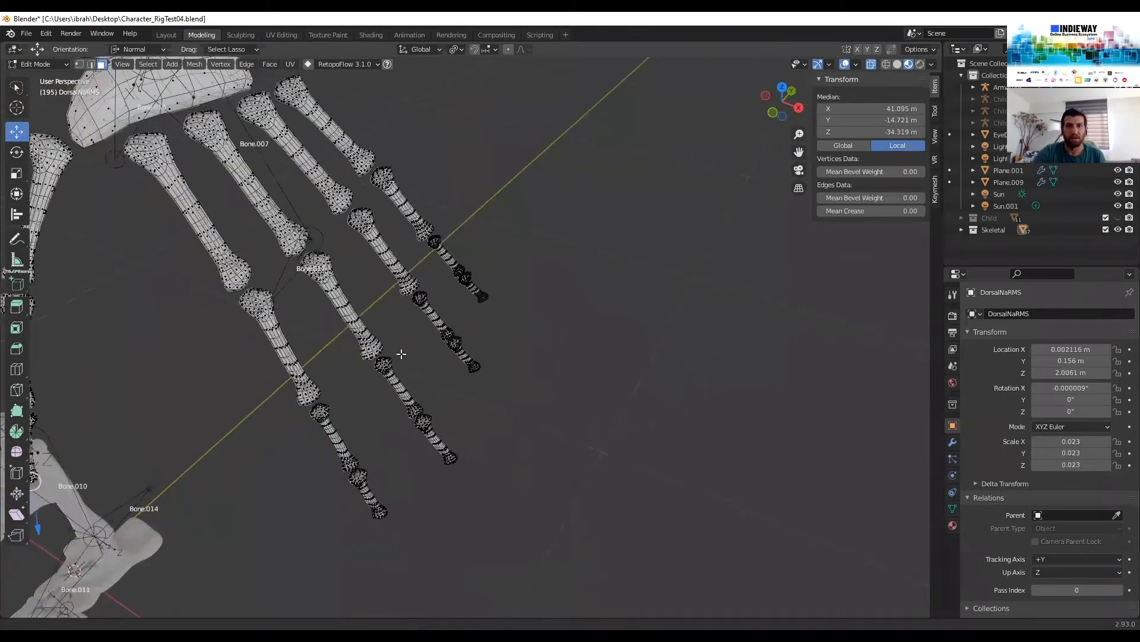
scroll(352, 353, up, 5)
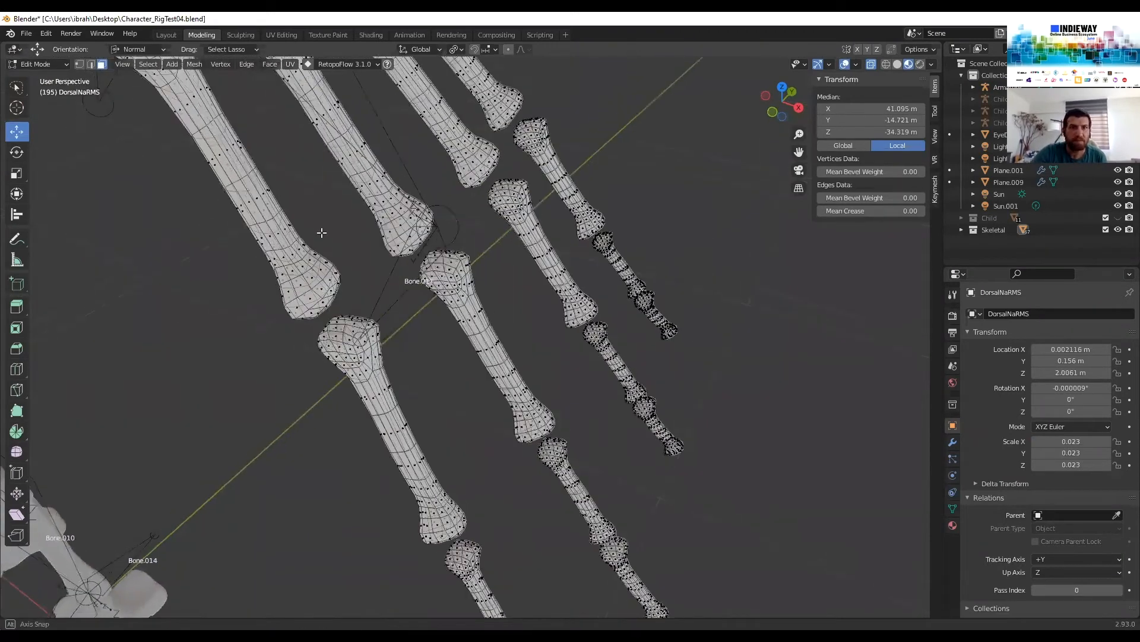
Select the mesh faces on both sides of the index finger's base knuckle and snap the 3D cursor to the selection
shift+middle_drag(399, 365, 423, 384)
shift+middle_drag(317, 193, 362, 390)
click(409, 369)
click(351, 392)
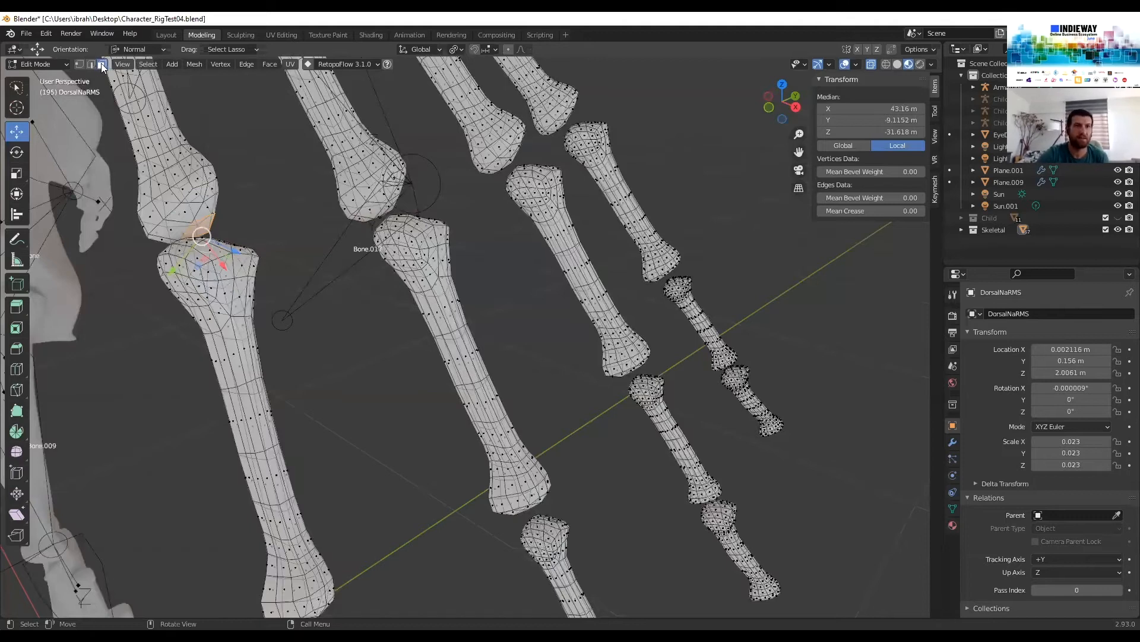
scroll(293, 286, up, 2)
shift+middle_drag(293, 285, 379, 373)
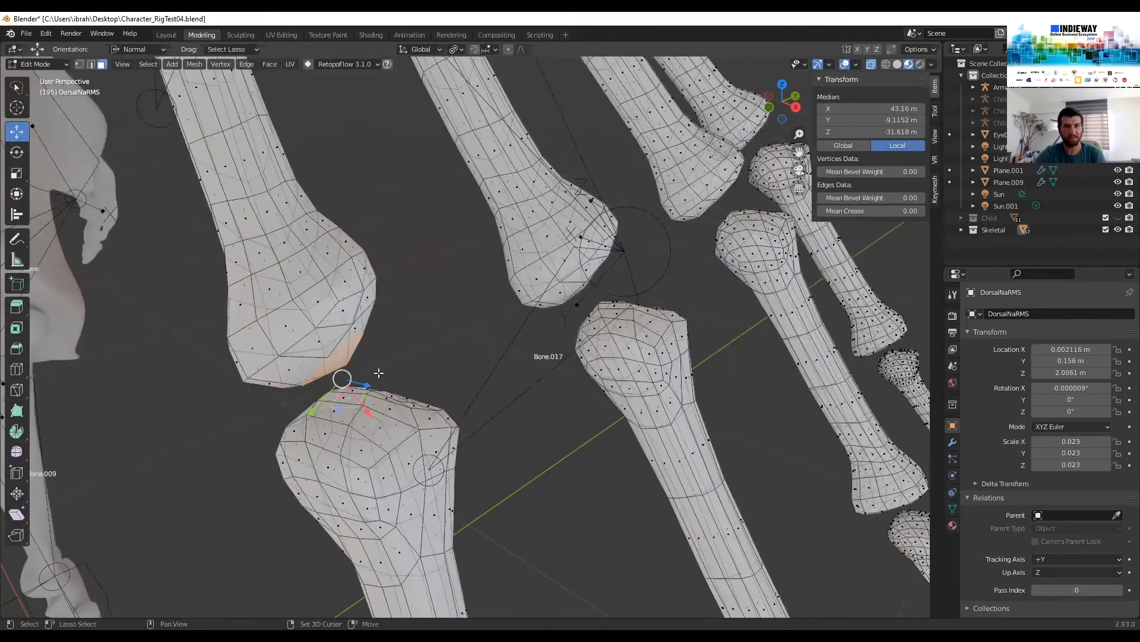
key(shift+s)
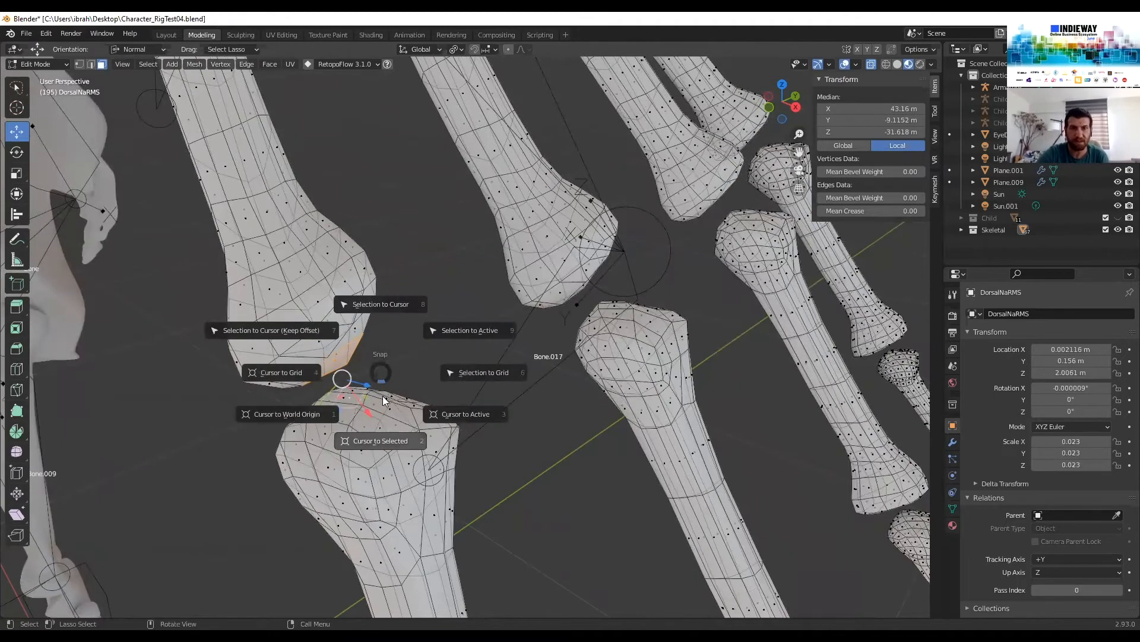
click(388, 442)
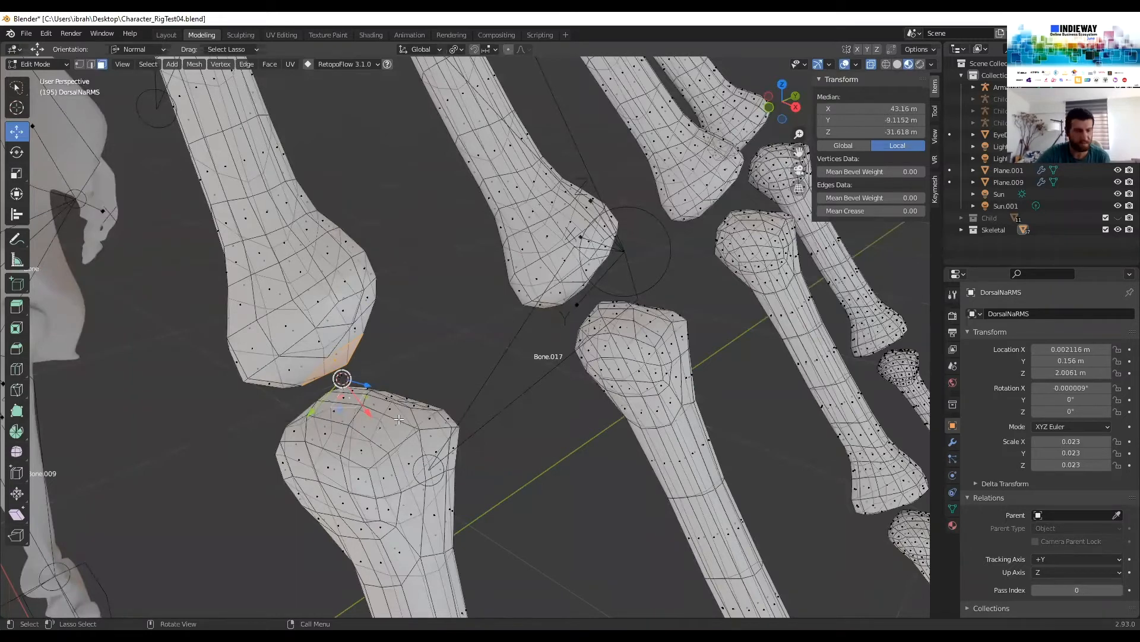
Leave mesh editing in Object Mode, select the armature and put it in Edit Mode
shift+middle_drag(443, 360, 314, 253)
scroll(446, 265, down, 2)
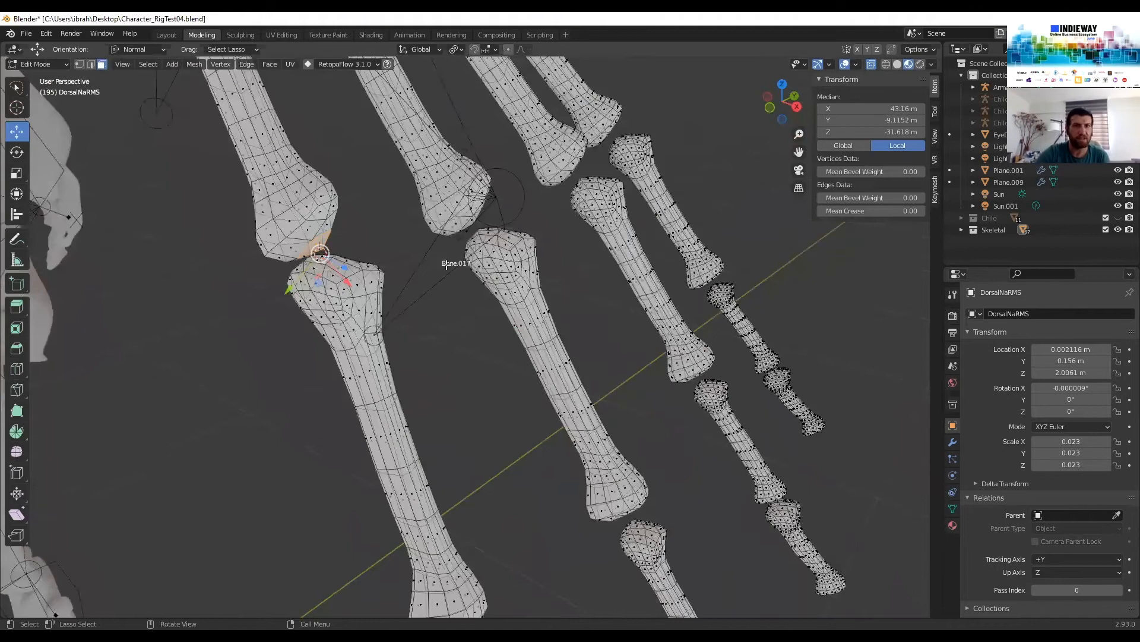
click(39, 64)
click(32, 77)
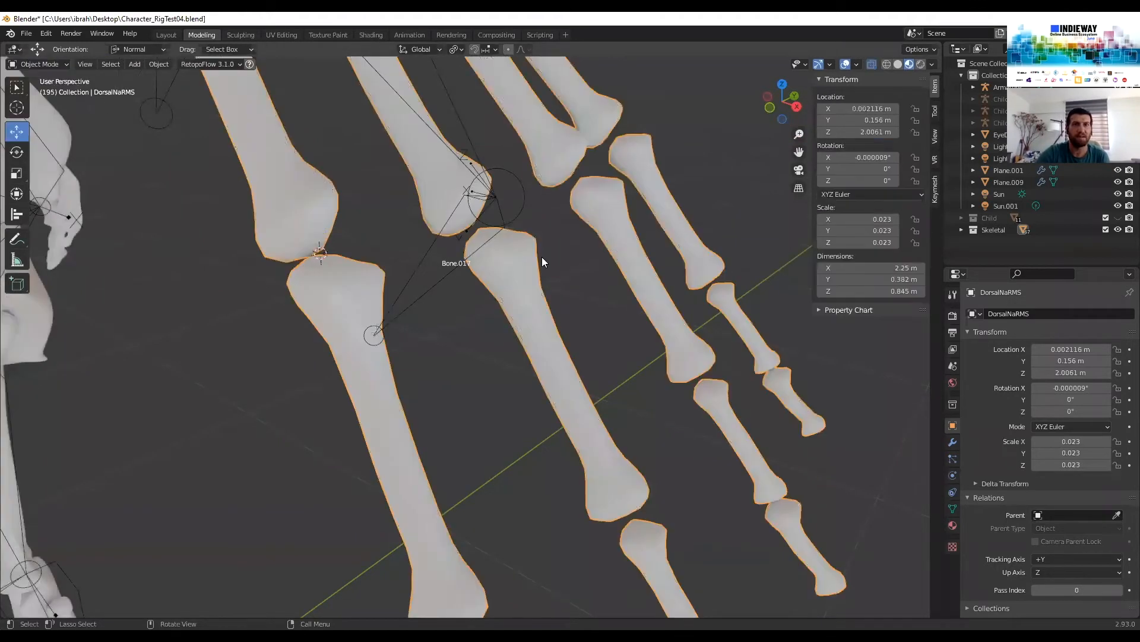
click(421, 259)
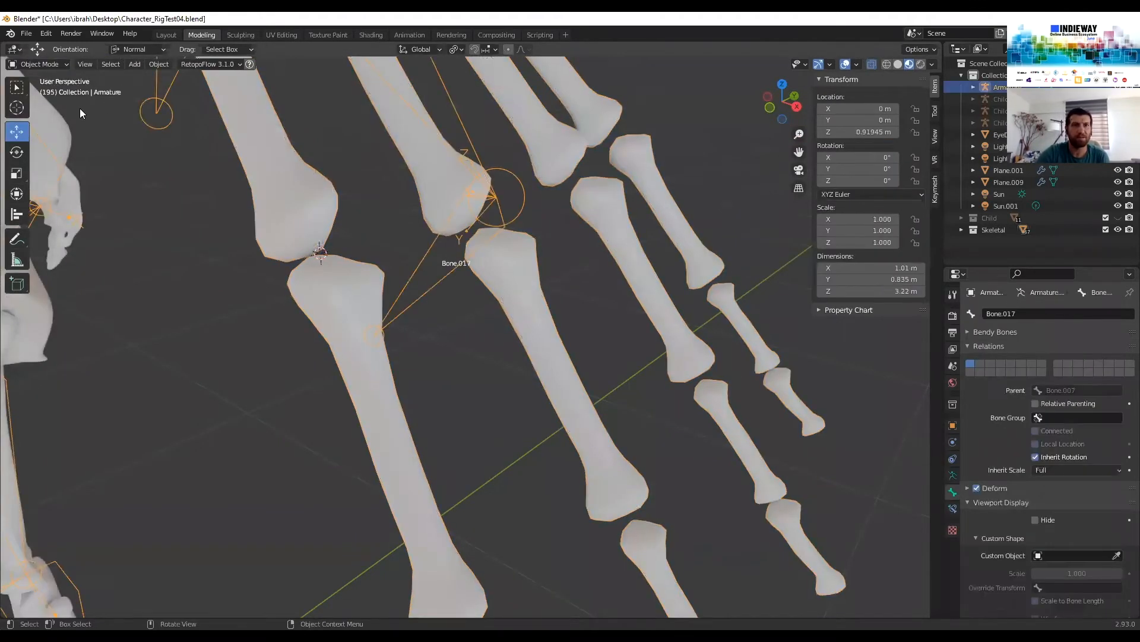
click(40, 64)
click(45, 92)
Snap the tip of the new bone extruded from the hand to the 3D cursor at the index finger's base knuckle
click(374, 335)
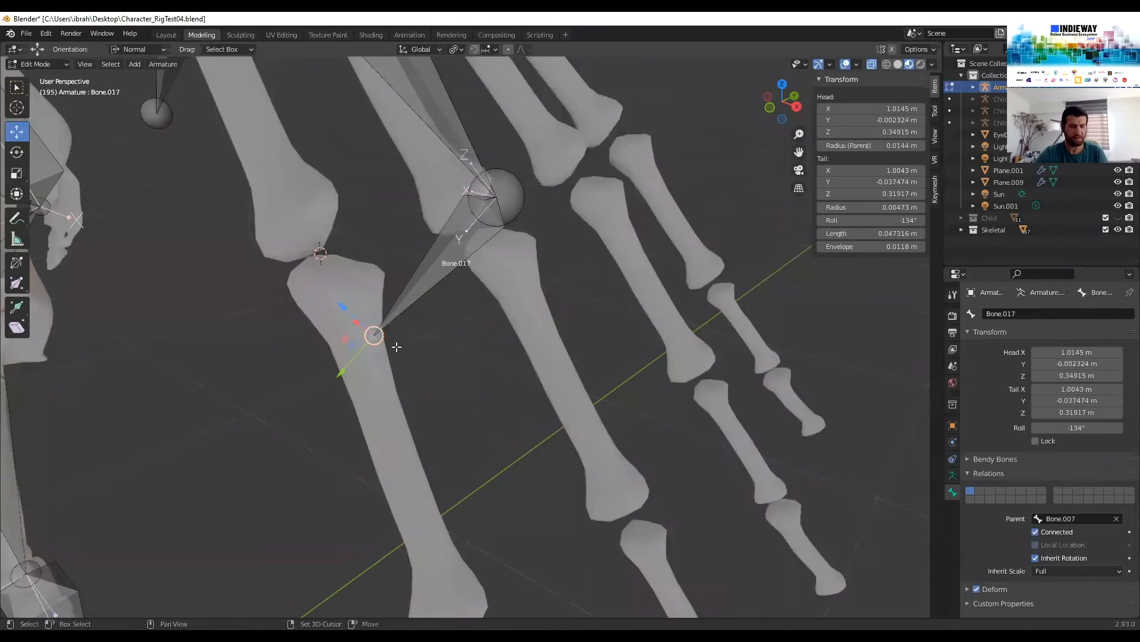
key(shift+s)
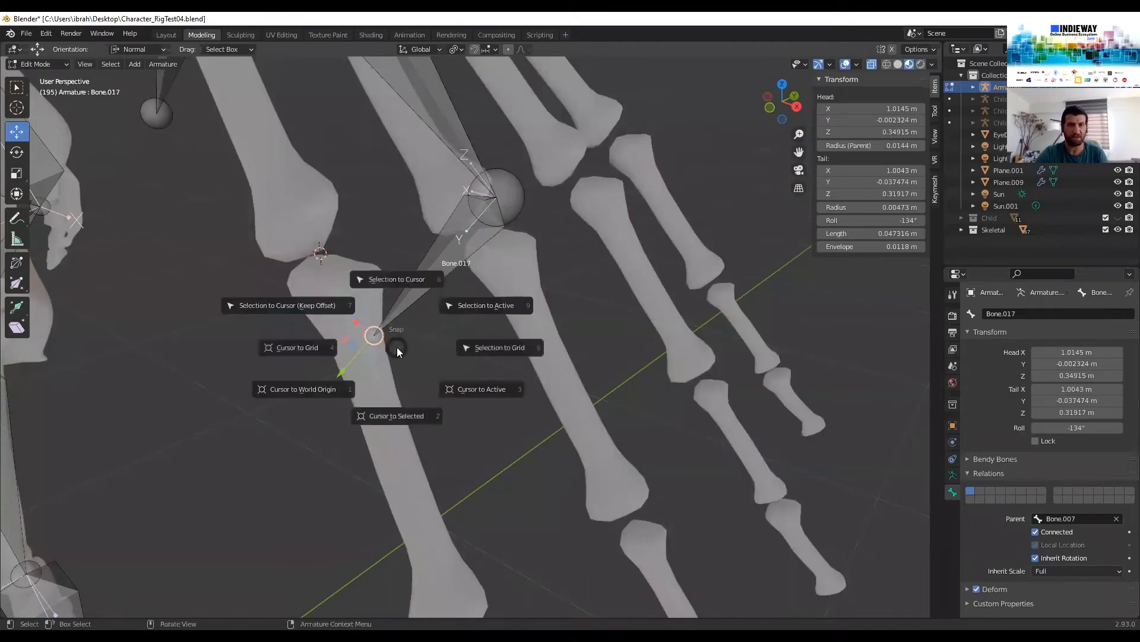
click(408, 276)
shift+middle_drag(389, 278, 440, 392)
scroll(477, 357, up, 3)
scroll(461, 381, up, 3)
scroll(461, 382, down, 3)
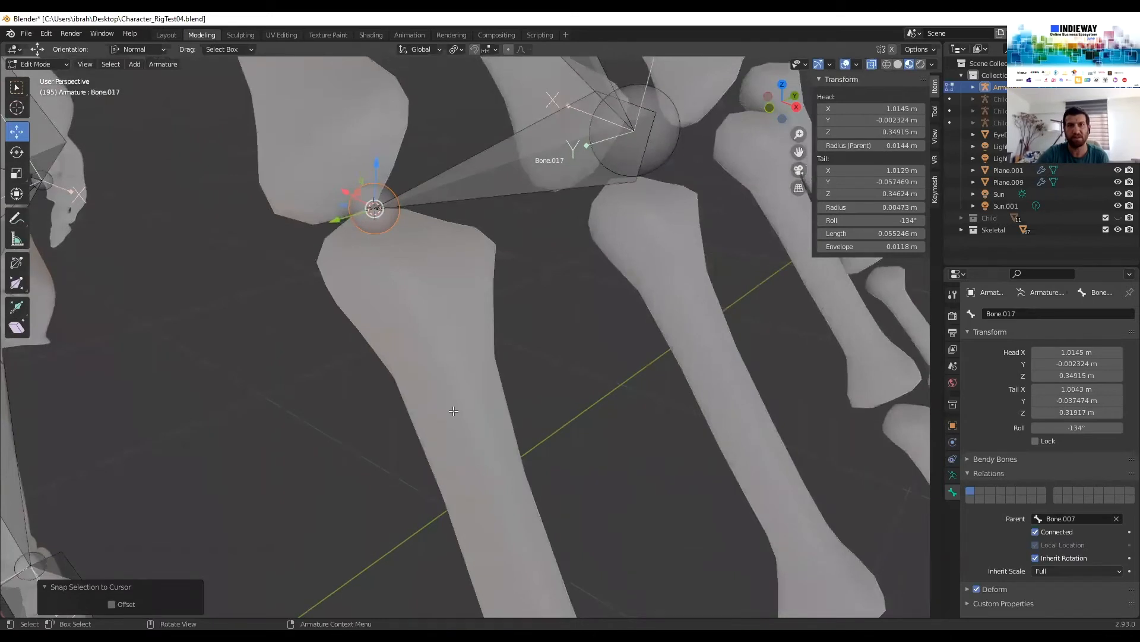
Leave armature editing in Object Mode and put the skeleton mesh DorsalNaRMS in Edit Mode
scroll(416, 350, down, 6)
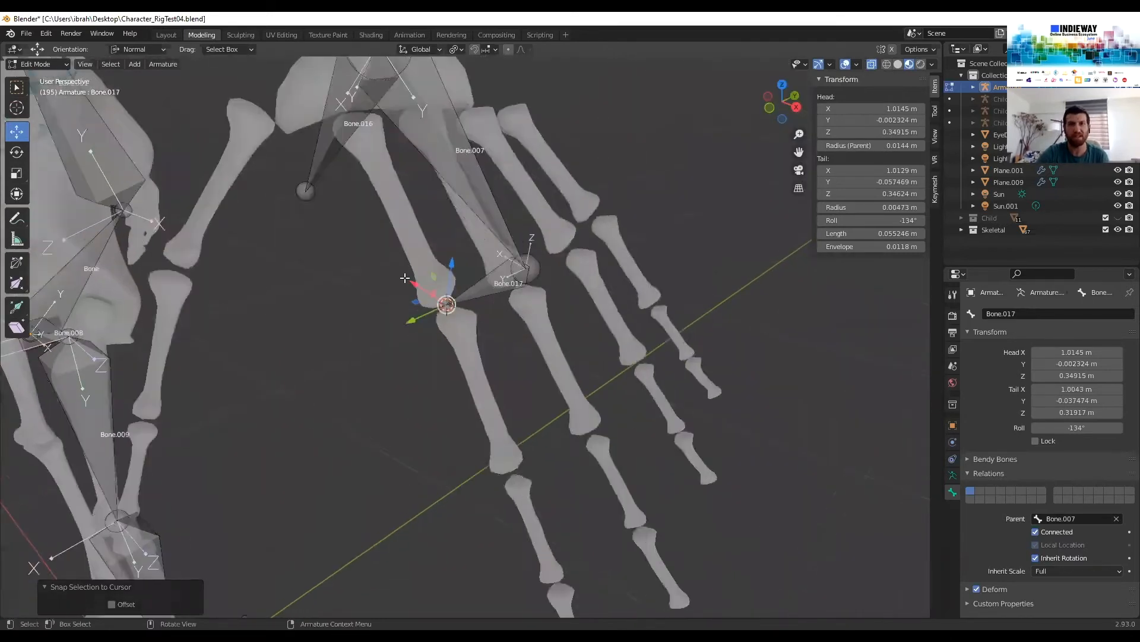
scroll(367, 276, up, 5)
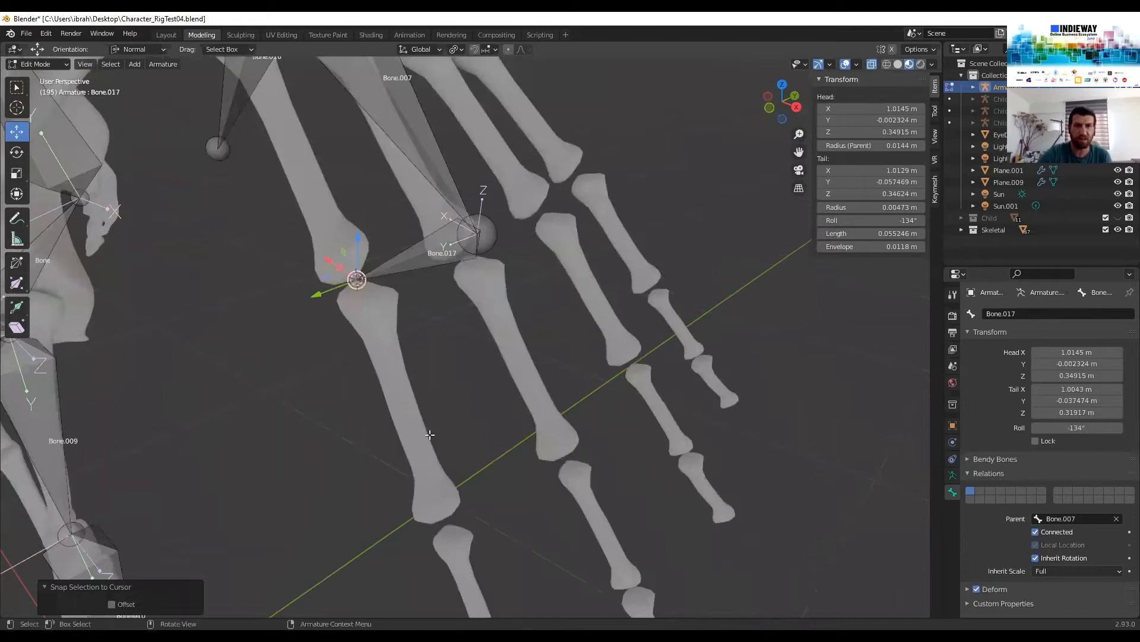
key(Tab)
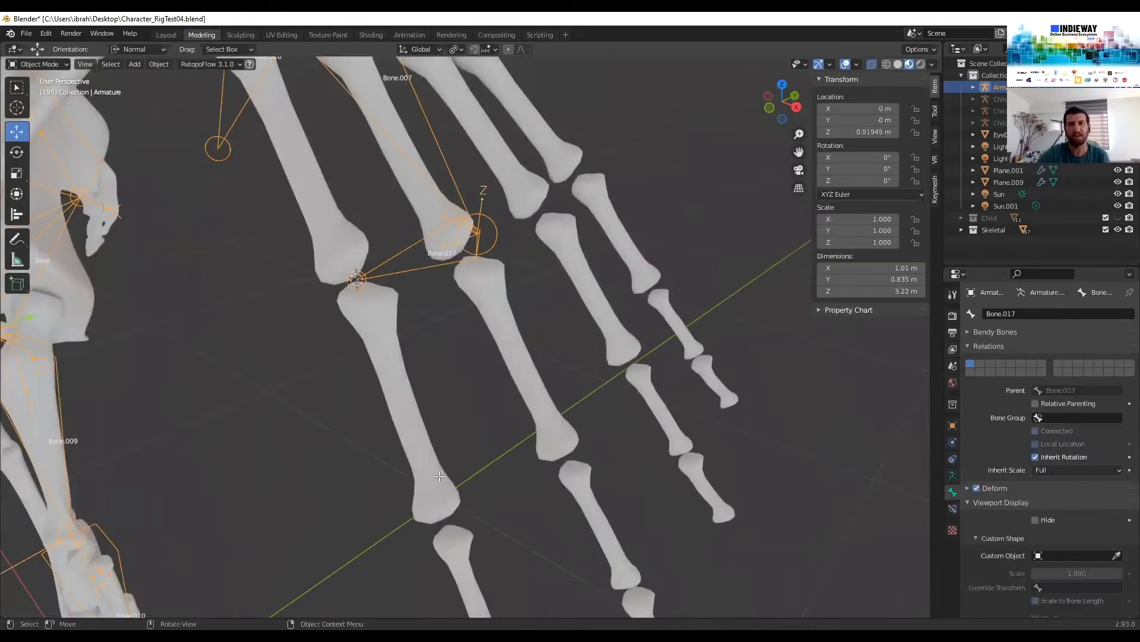
click(430, 472)
key(Tab)
scroll(326, 364, up, 2)
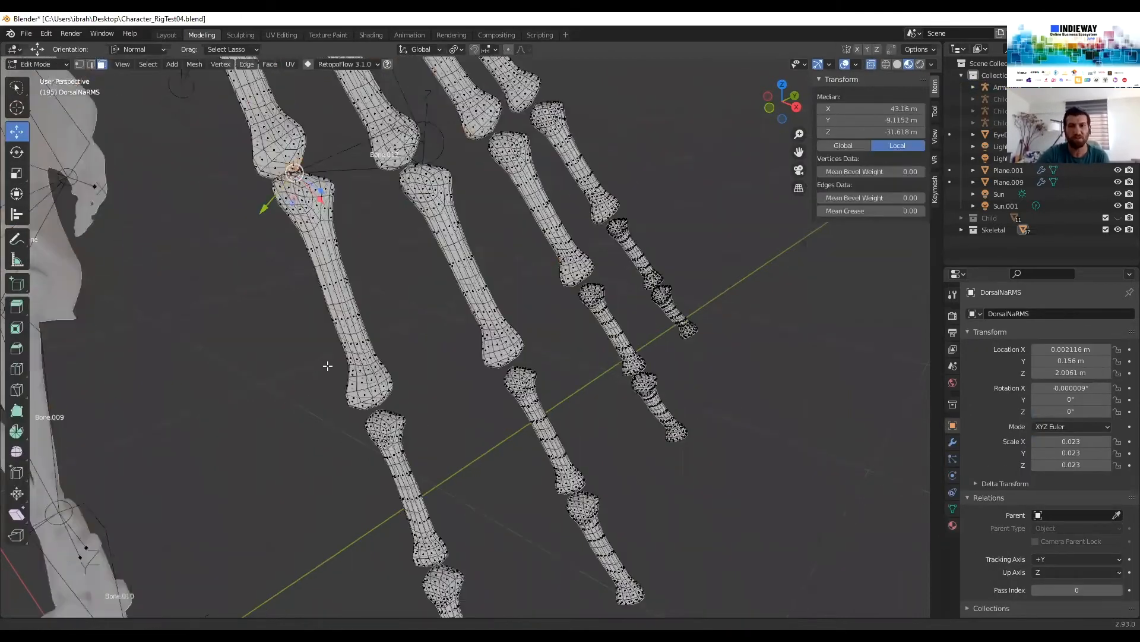
Select the skeleton mesh faces on both sides of the index finger's next joint beyond the base knuckle
scroll(314, 260, up, 5)
shift+middle_drag(314, 260, 475, 89)
click(316, 285)
shift+click(315, 255)
middle_drag(383, 275, 420, 286)
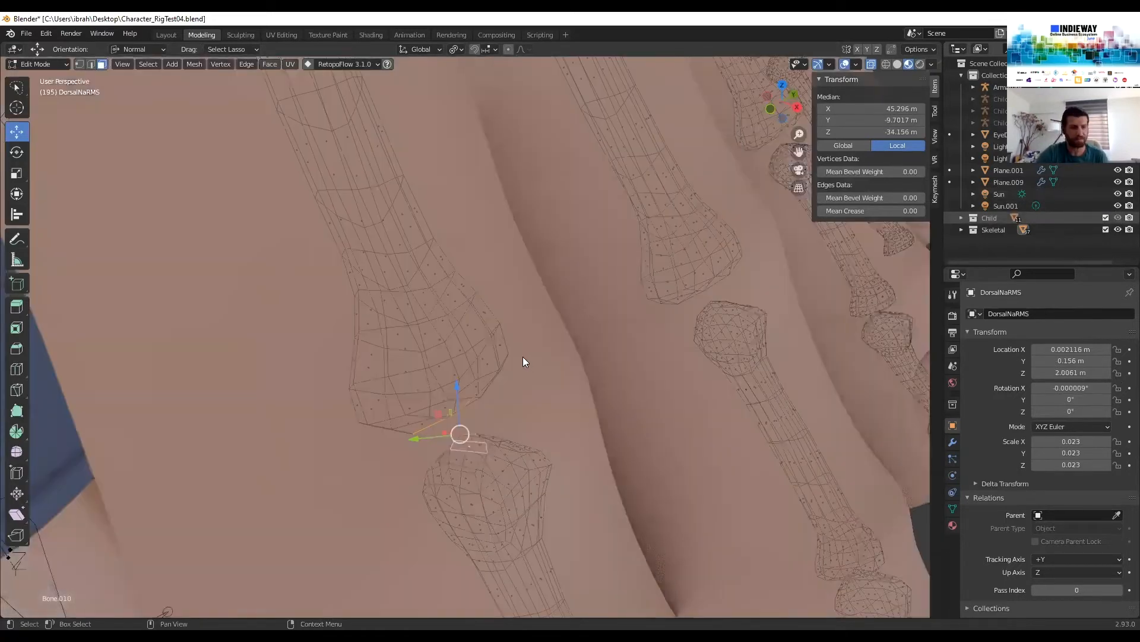
Leave skeleton editing in Object Mode and put the body mesh ChildSkin in Edit Mode
scroll(462, 330, down, 6)
key(Tab)
click(439, 329)
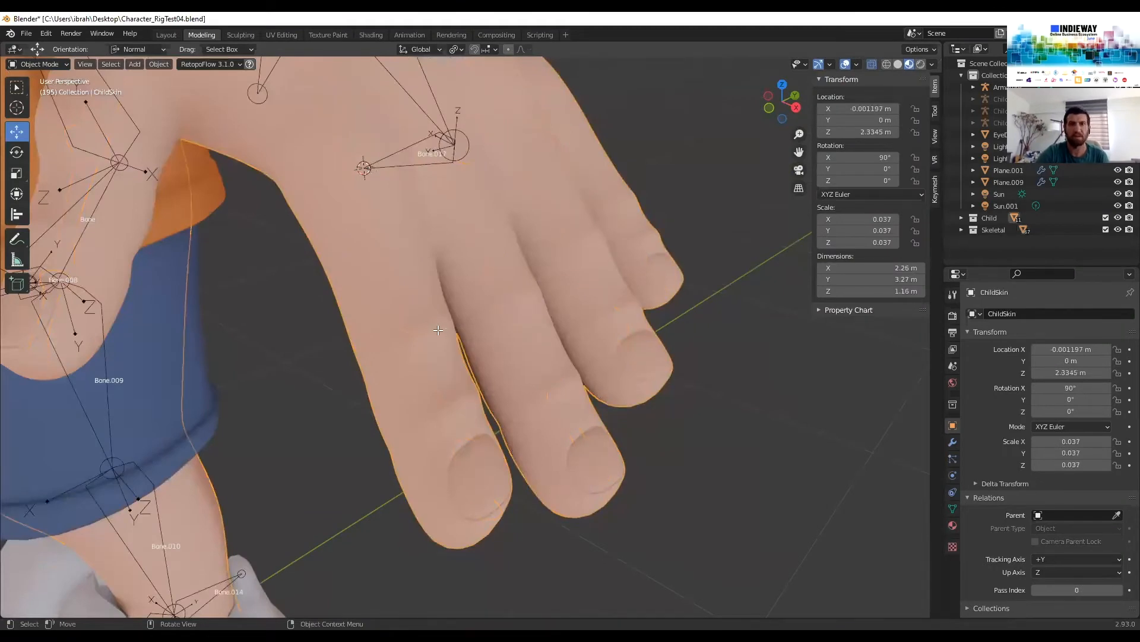
key(Tab)
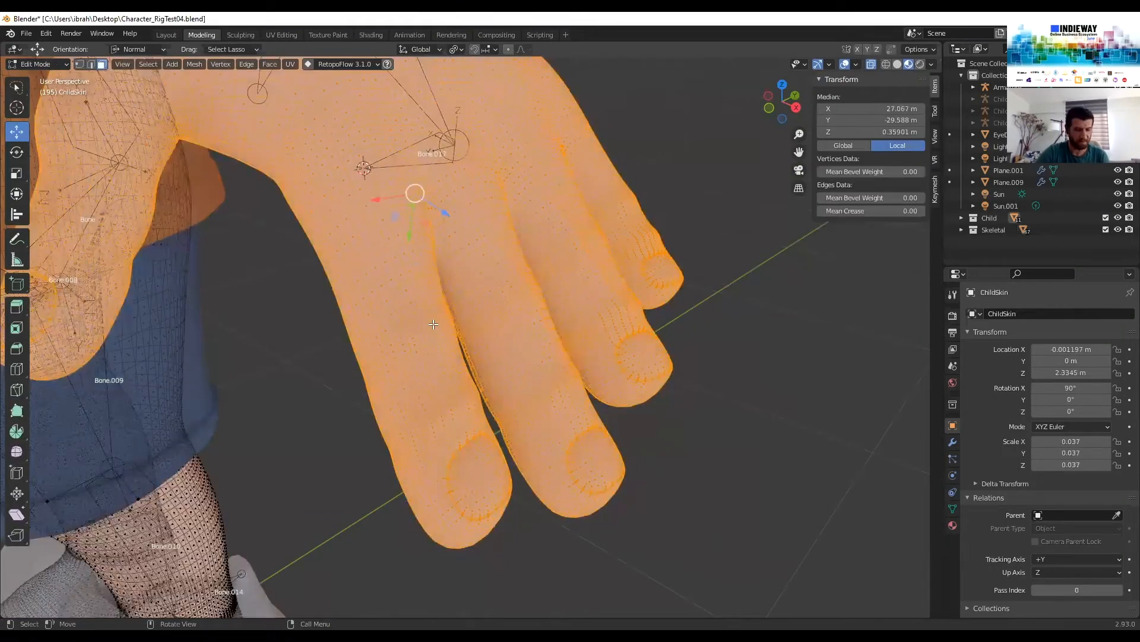
scroll(356, 268, up, 2)
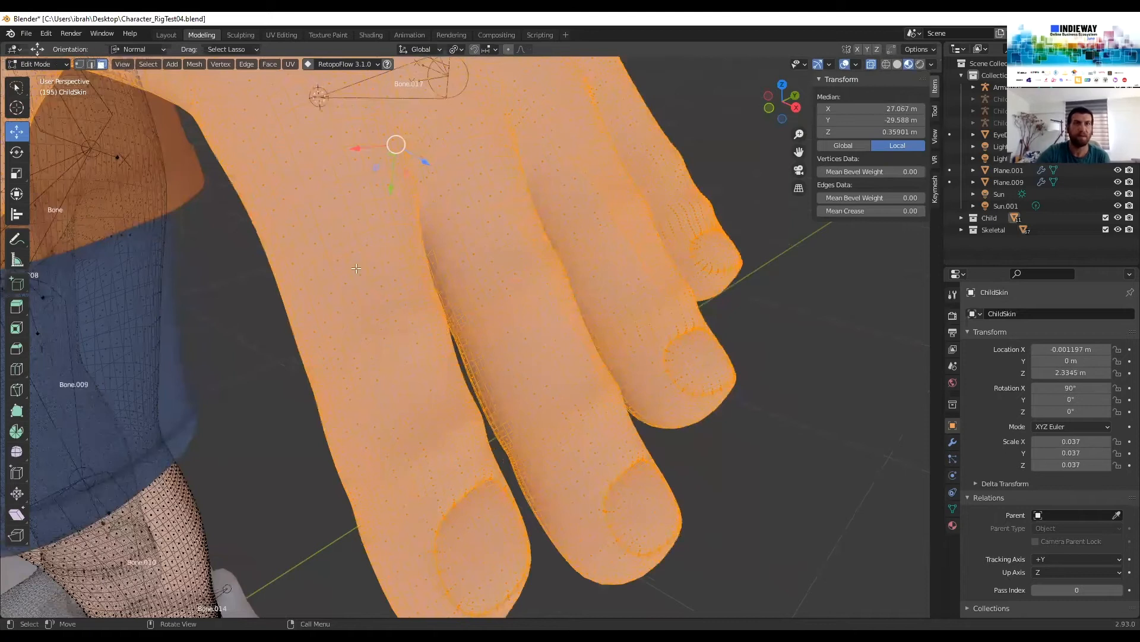
Select a face loop along the index finger of ChildSkin and change the selection mode to edges
click(459, 324)
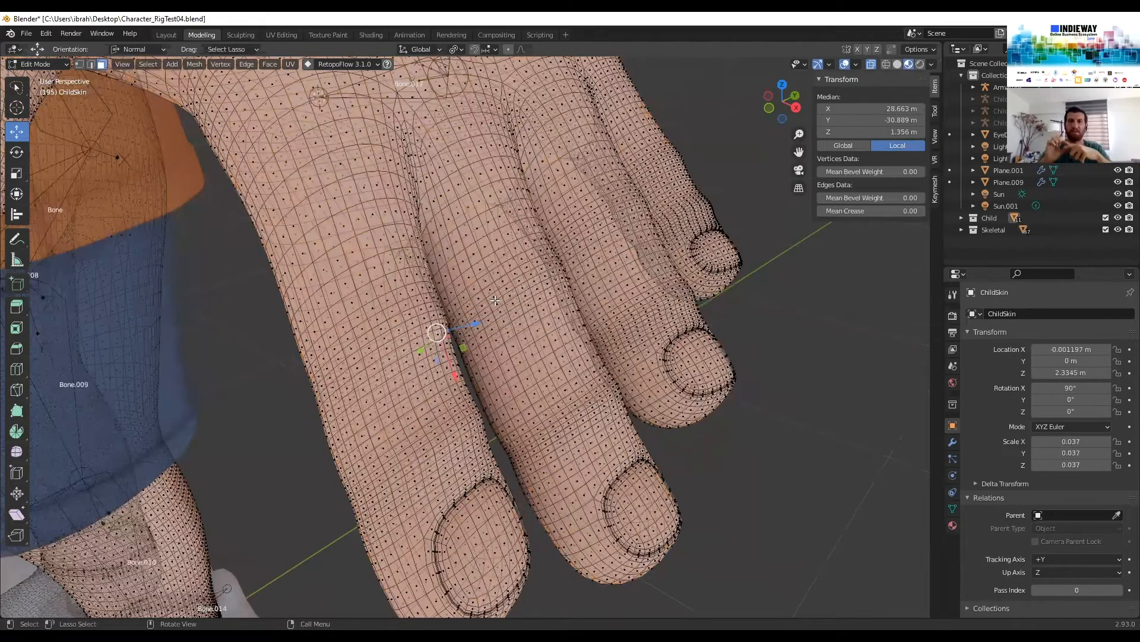
middle_drag(532, 289, 549, 283)
alt+click(532, 297)
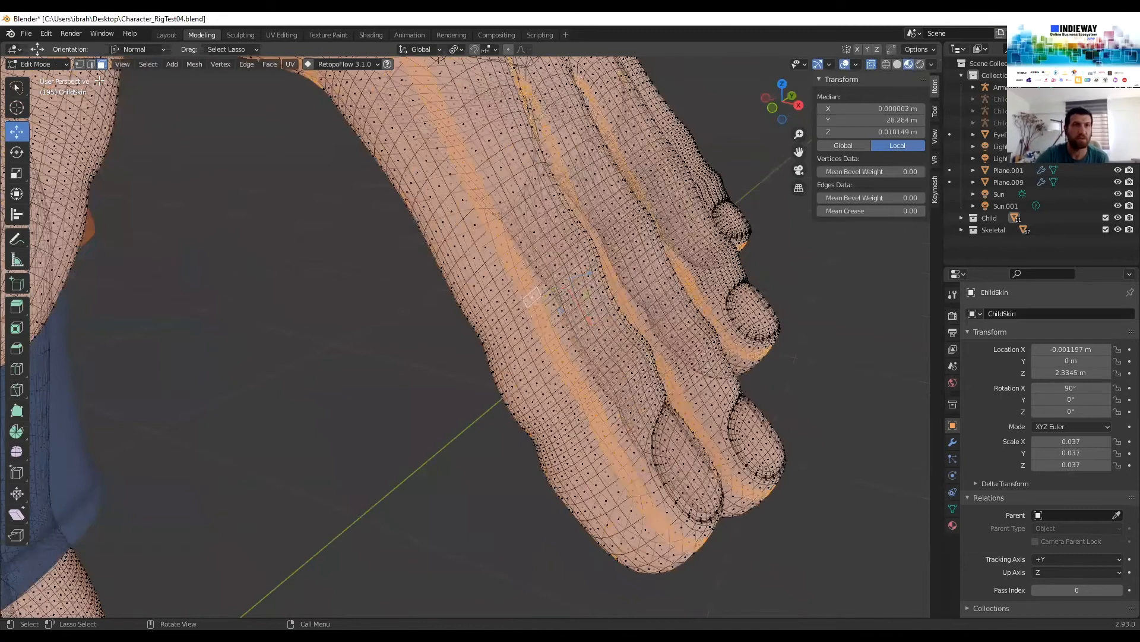
key(2)
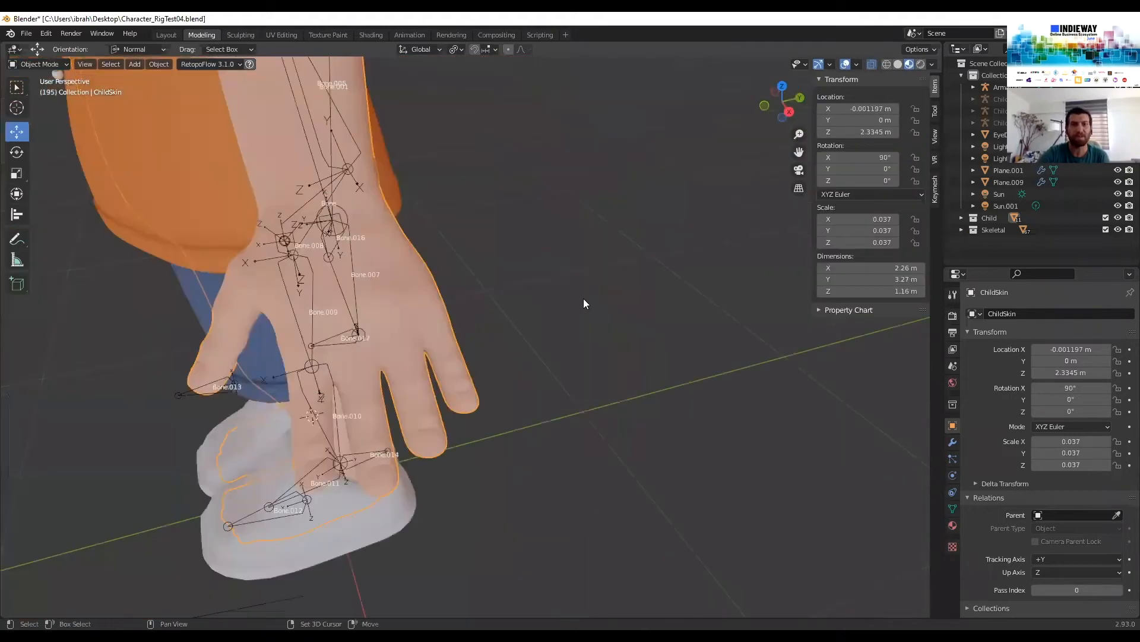
Select the character's left eyeball object Eyeball_L on the head
middle_drag(584, 298, 582, 296)
middle_drag(594, 225, 616, 330)
scroll(542, 289, down, 4)
middle_drag(541, 288, 423, 249)
middle_drag(354, 317, 343, 282)
scroll(343, 281, down, 2)
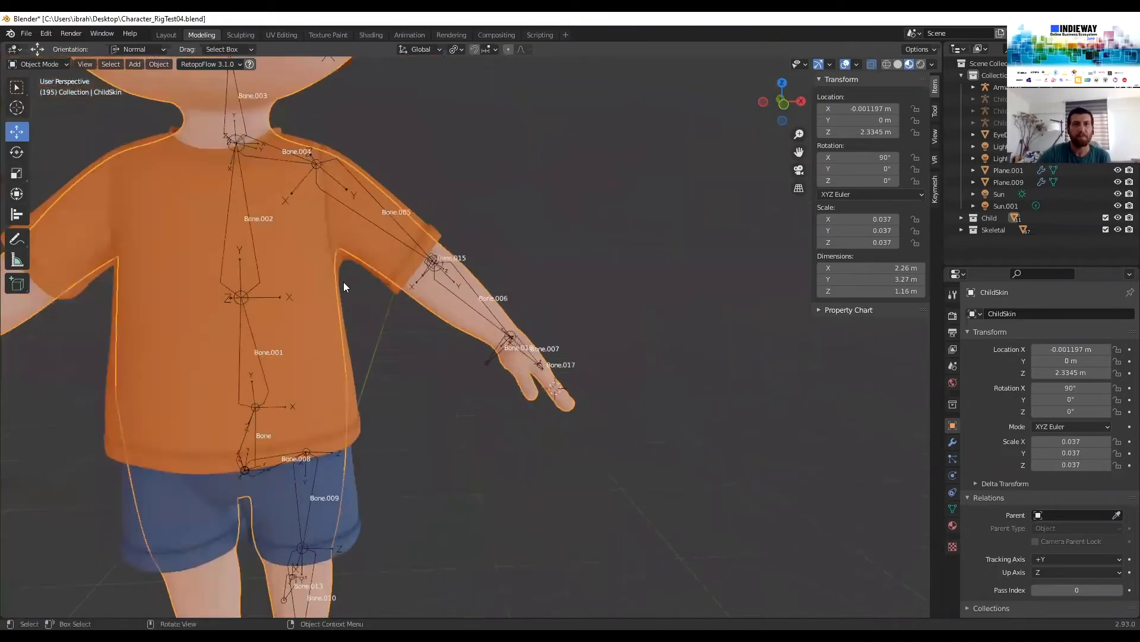
scroll(343, 282, down, 3)
shift+middle_drag(362, 95, 340, 281)
click(344, 281)
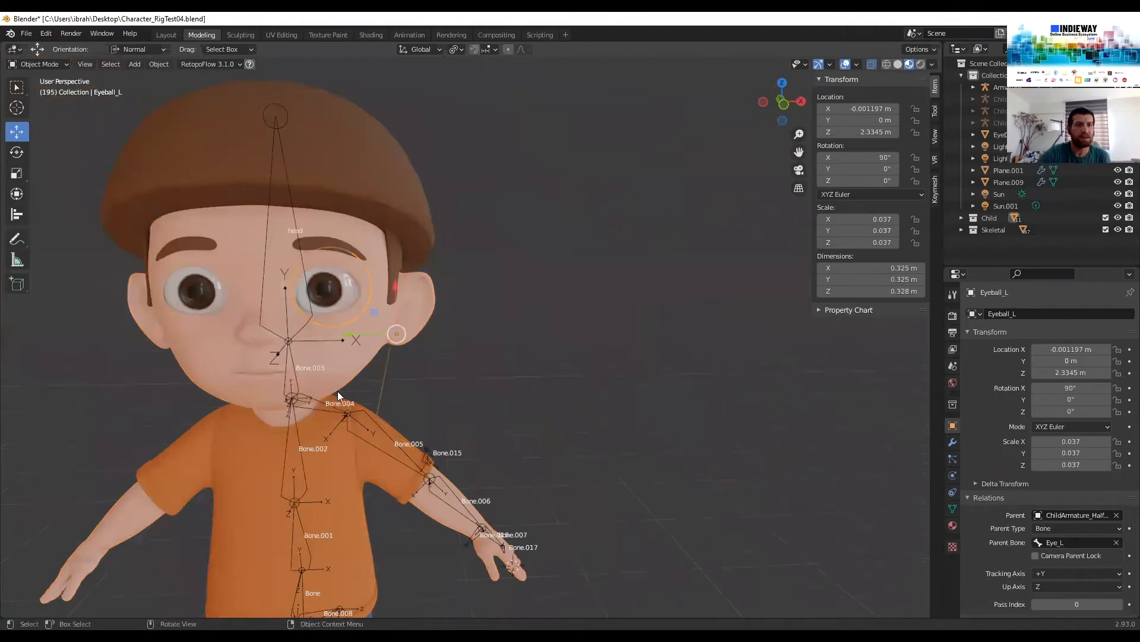
View the head side-on, put Eyeball_L in Edit Mode and toggle X-ray so its whole wireframe shows through the head
scroll(387, 363, up, 4)
shift+middle_drag(404, 404, 464, 382)
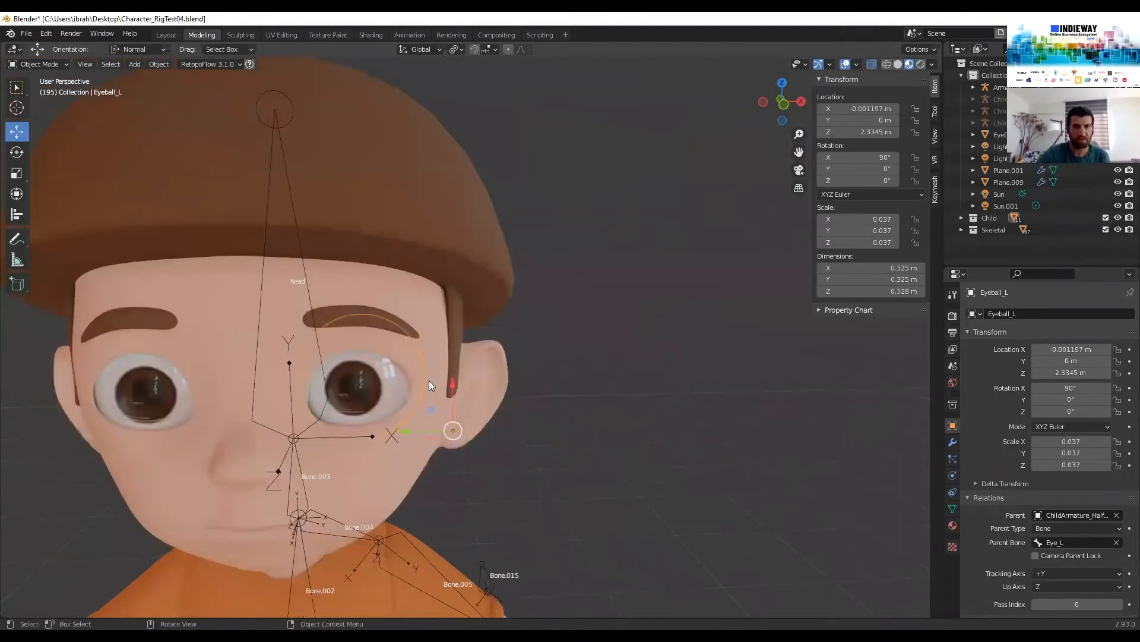
scroll(388, 391, up, 2)
middle_drag(389, 391, 225, 288)
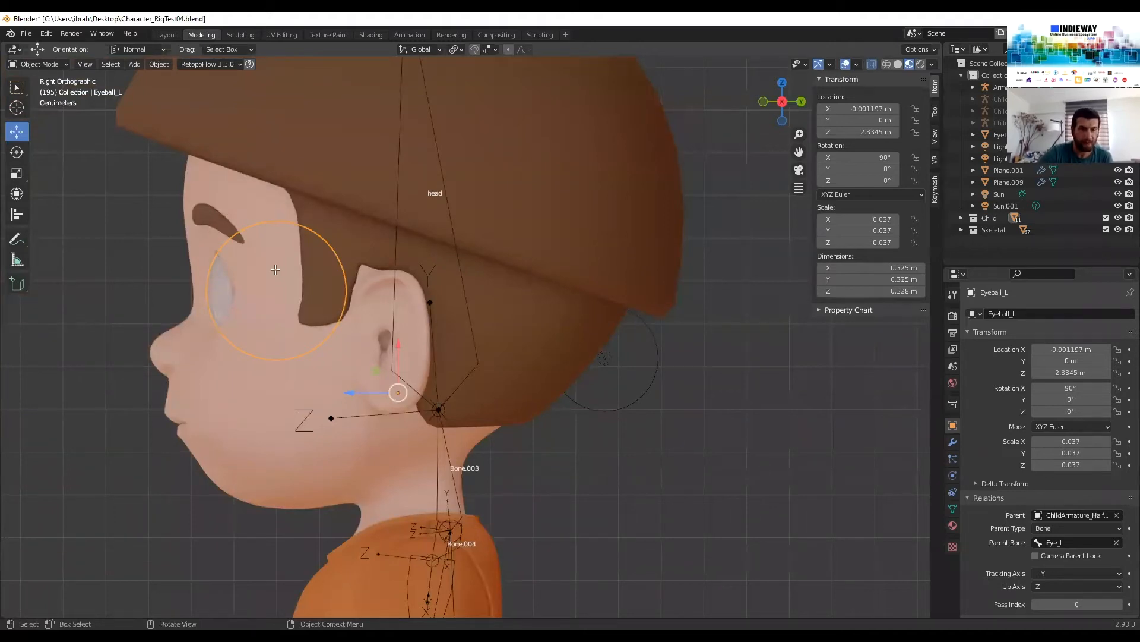
key(Tab)
key(alt+z)
scroll(285, 277, up, 2)
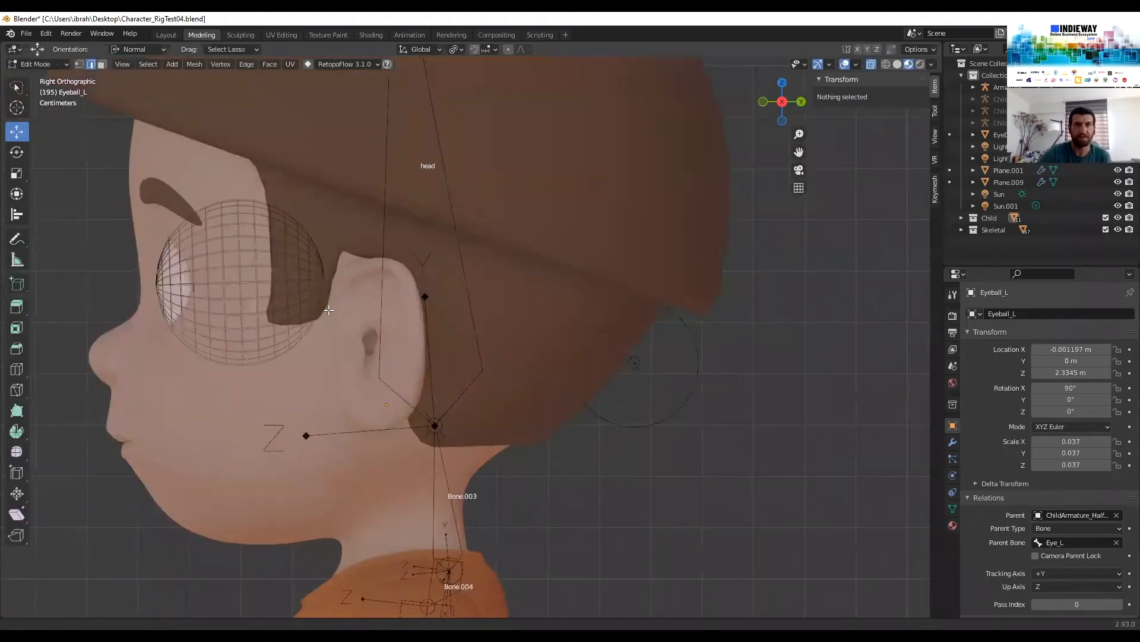
scroll(322, 303, up, 1)
scroll(287, 284, up, 1)
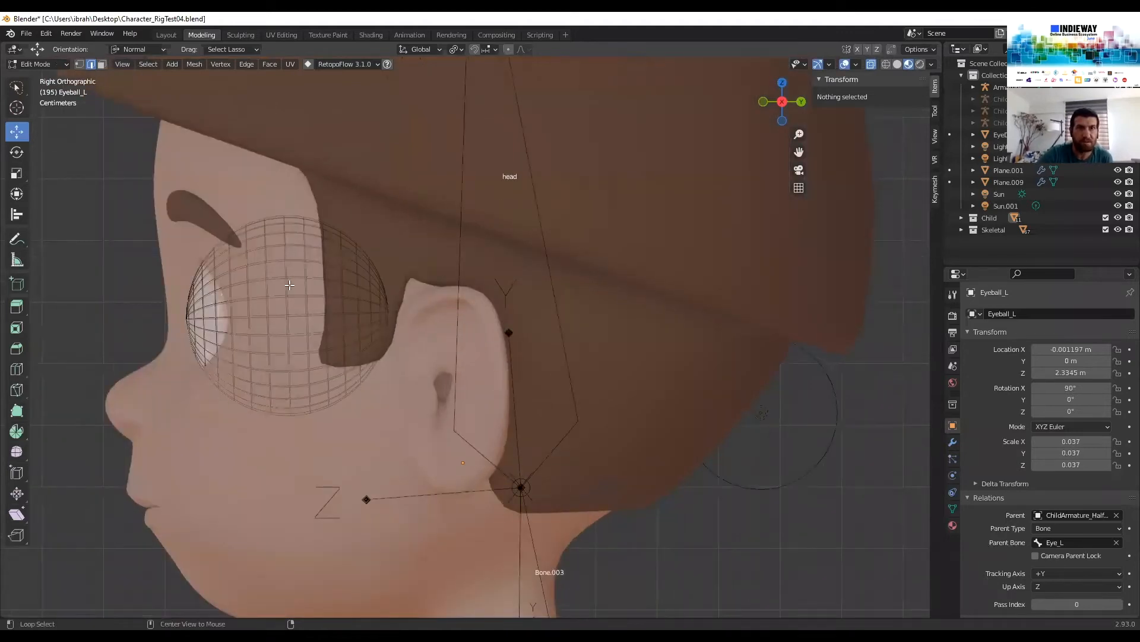
Select the vertical edge loop around the middle of the left eyeball and snap the 3D cursor to its centre
alt+click(385, 284)
middle_drag(385, 283, 392, 286)
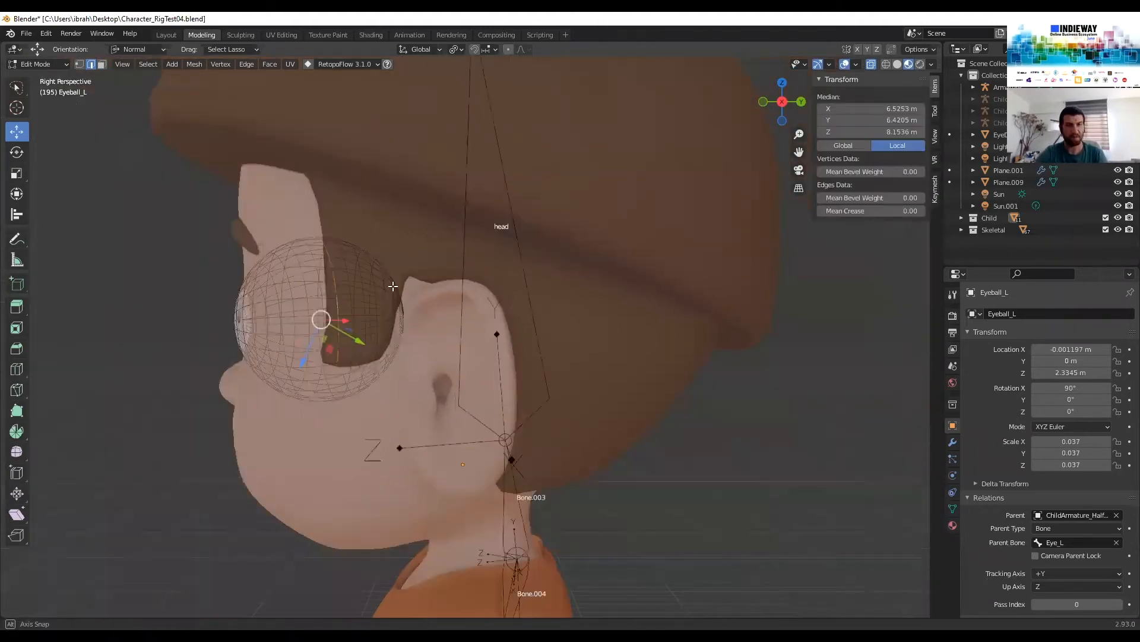
middle_drag(256, 202, 239, 253)
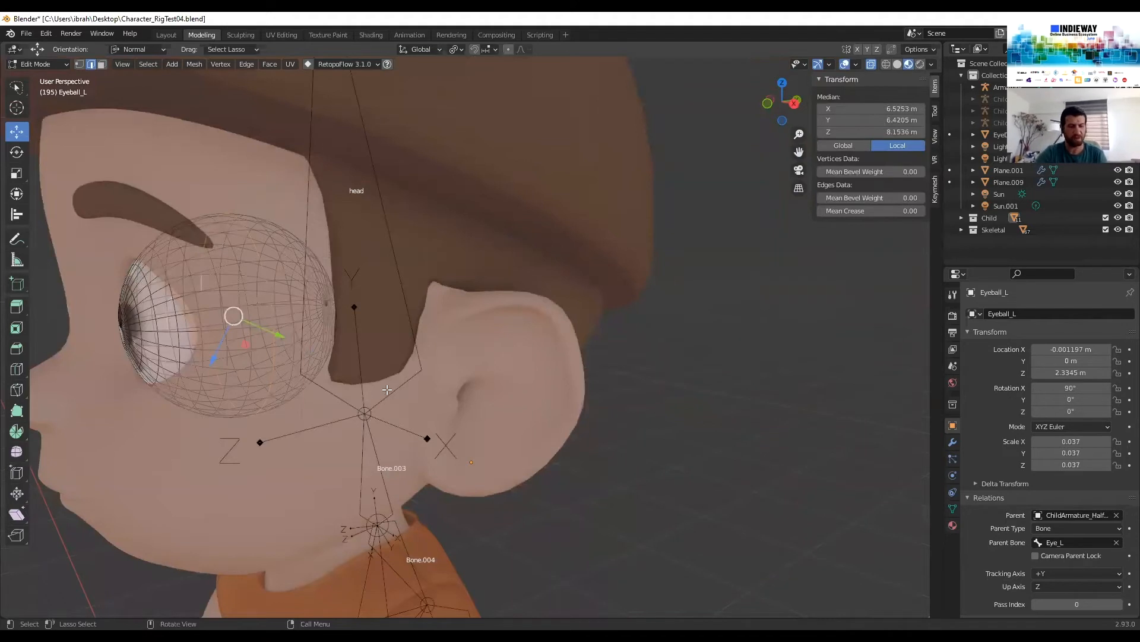
key(shift+s)
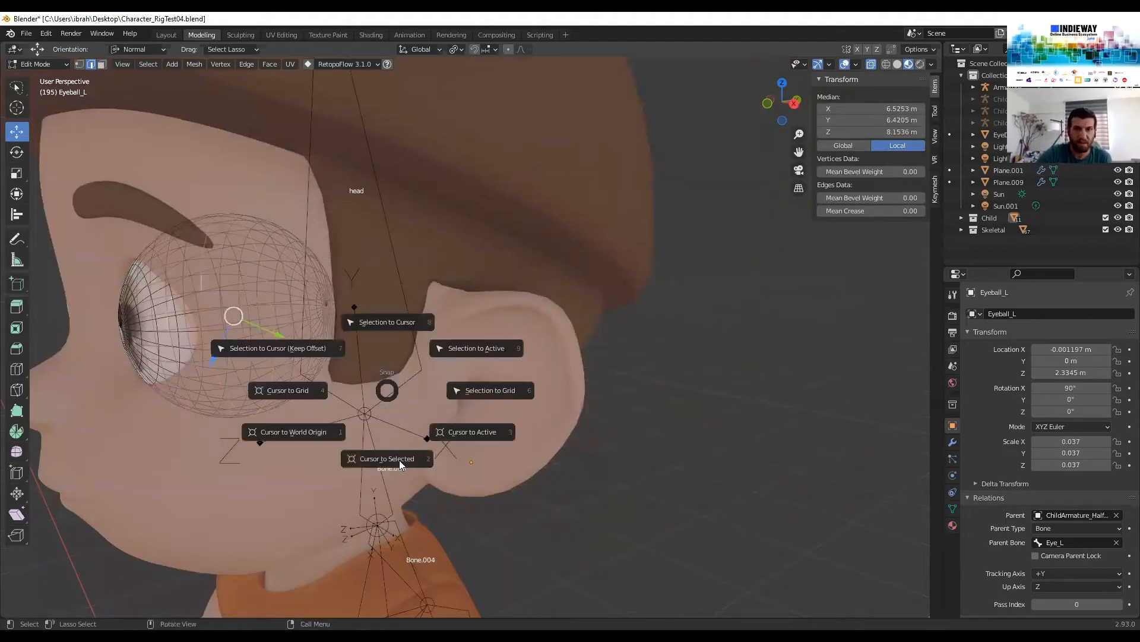
click(400, 457)
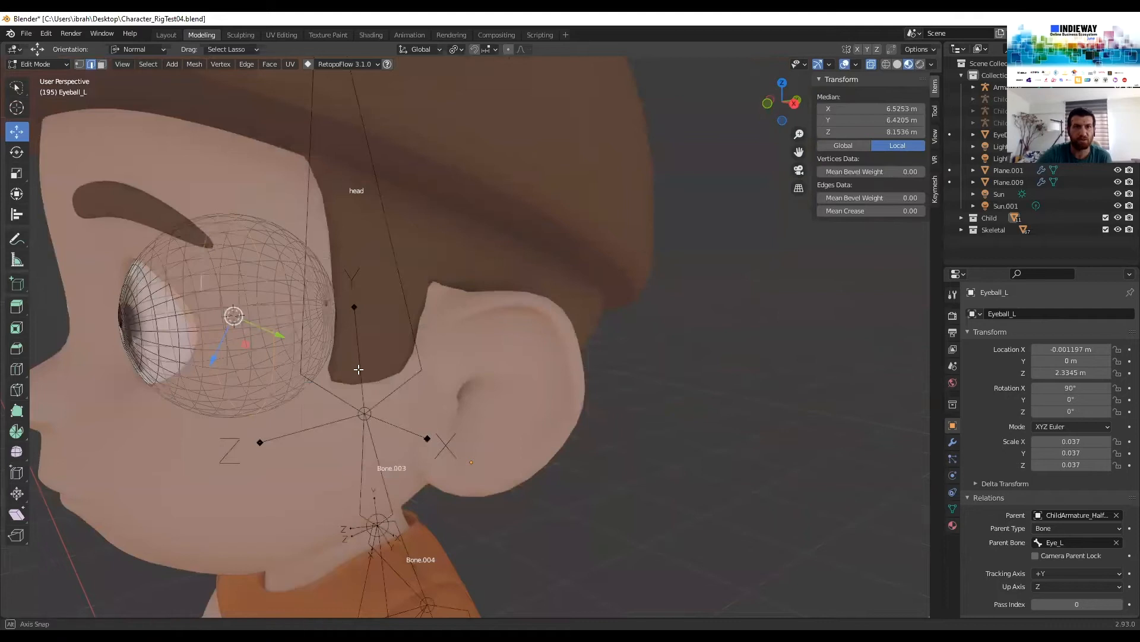
middle_drag(155, 356, 121, 343)
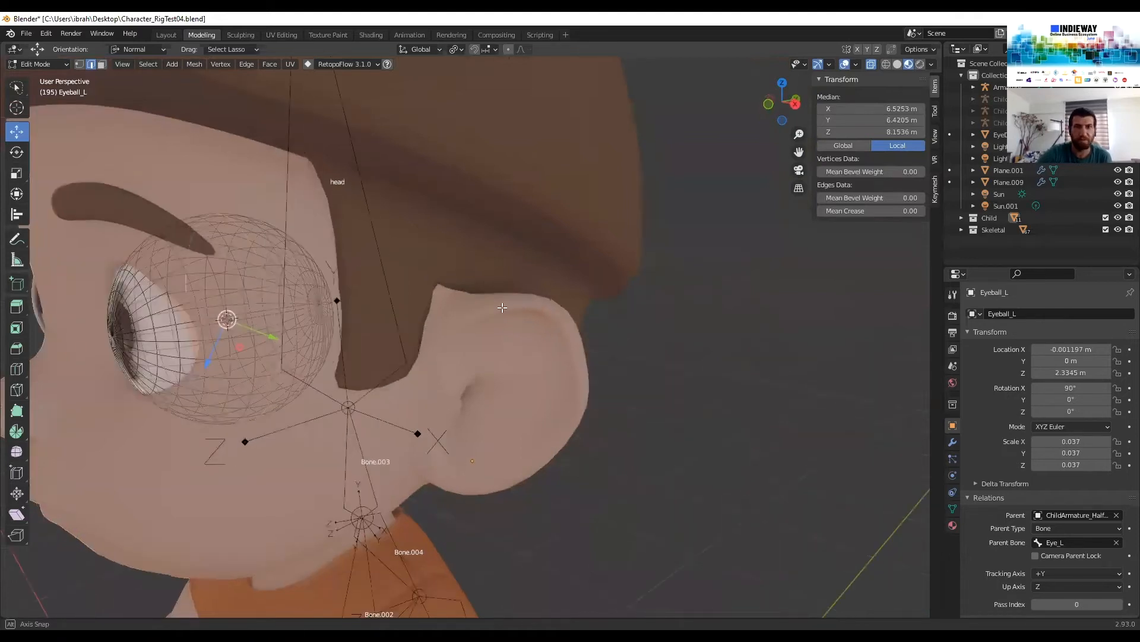
Leave eyeball editing in Object Mode, select the armature and put it in Edit Mode
middle_drag(502, 307, 487, 305)
middle_drag(522, 213, 503, 212)
key(shift+a)
key(Escape)
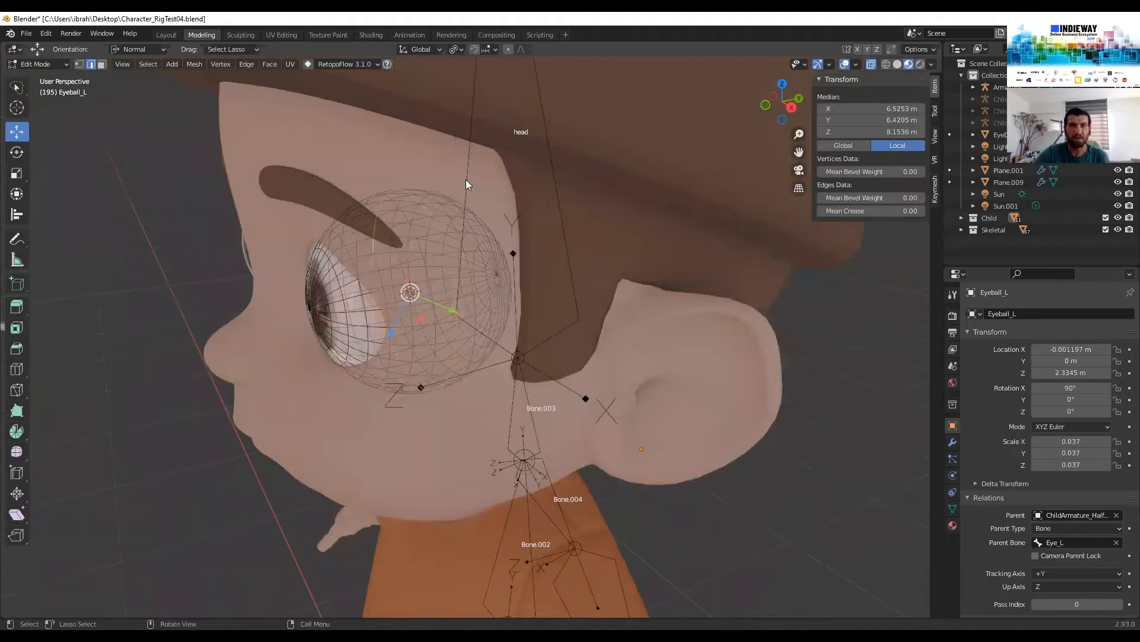
key(Tab)
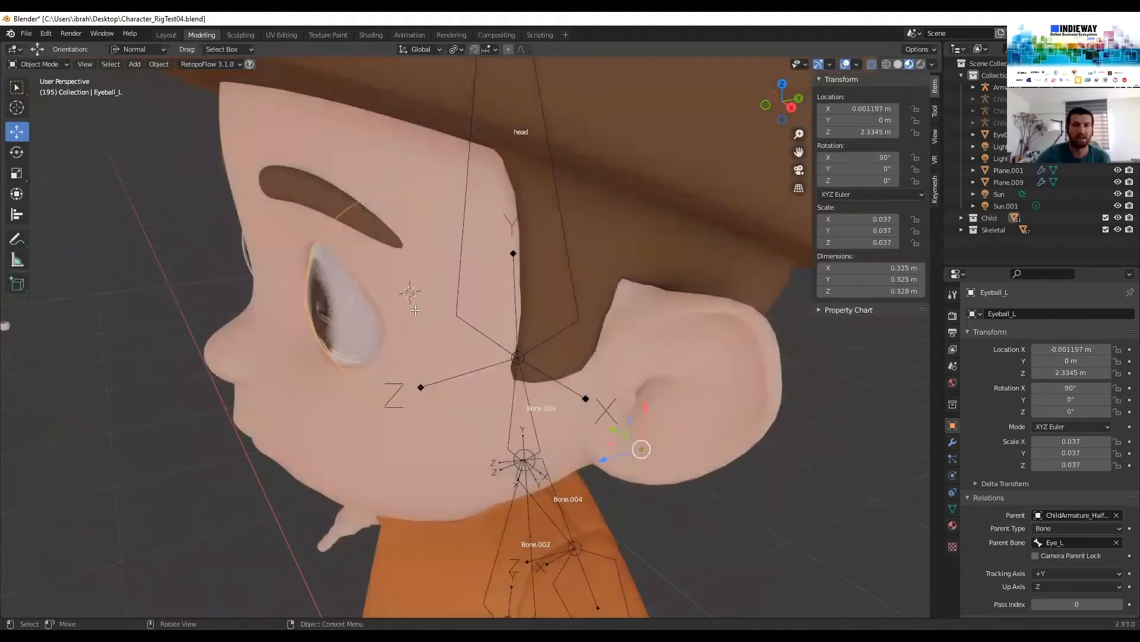
click(468, 183)
key(Tab)
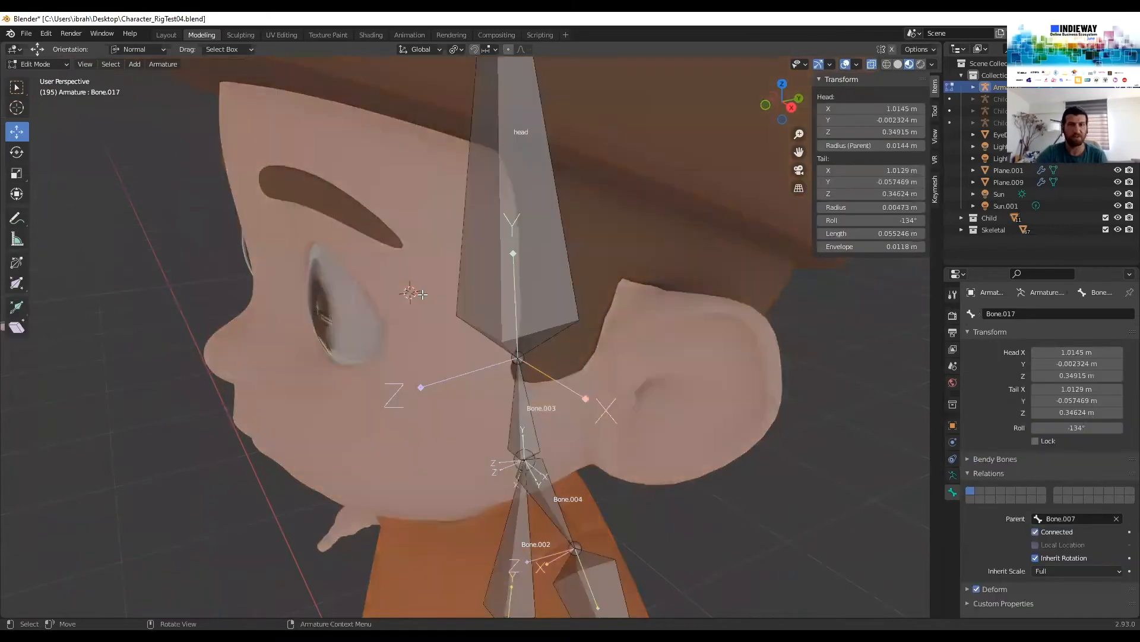
Add a new bone to the armature at the 3D cursor in the left eyeball's centre
key(shift+a)
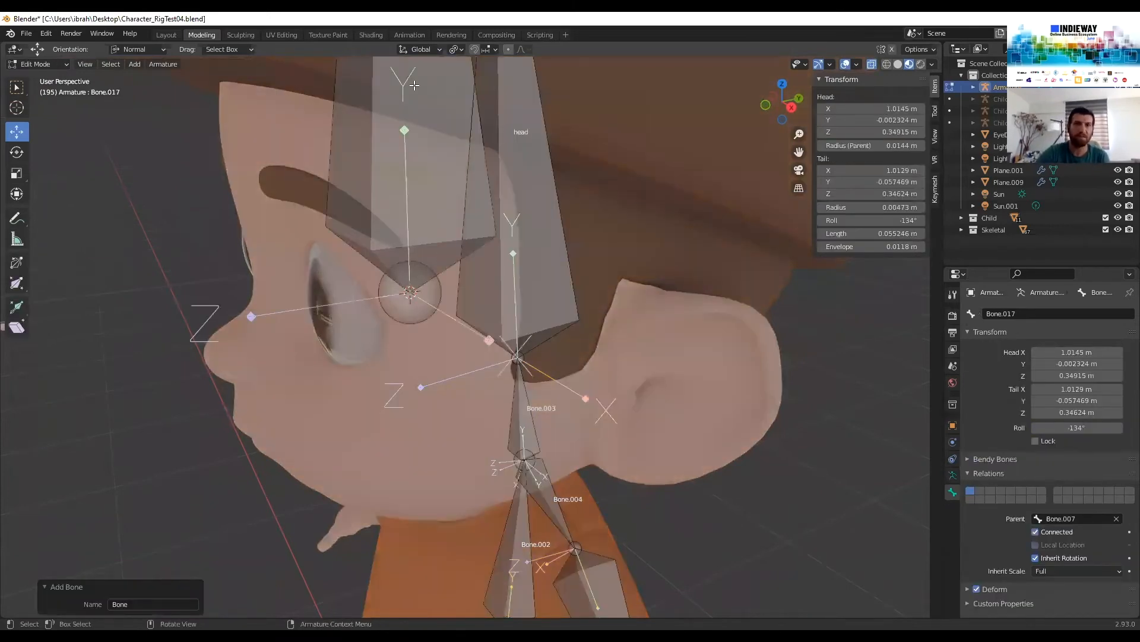
scroll(422, 95, down, 2)
shift+middle_drag(512, 146, 492, 297)
scroll(473, 162, down, 1)
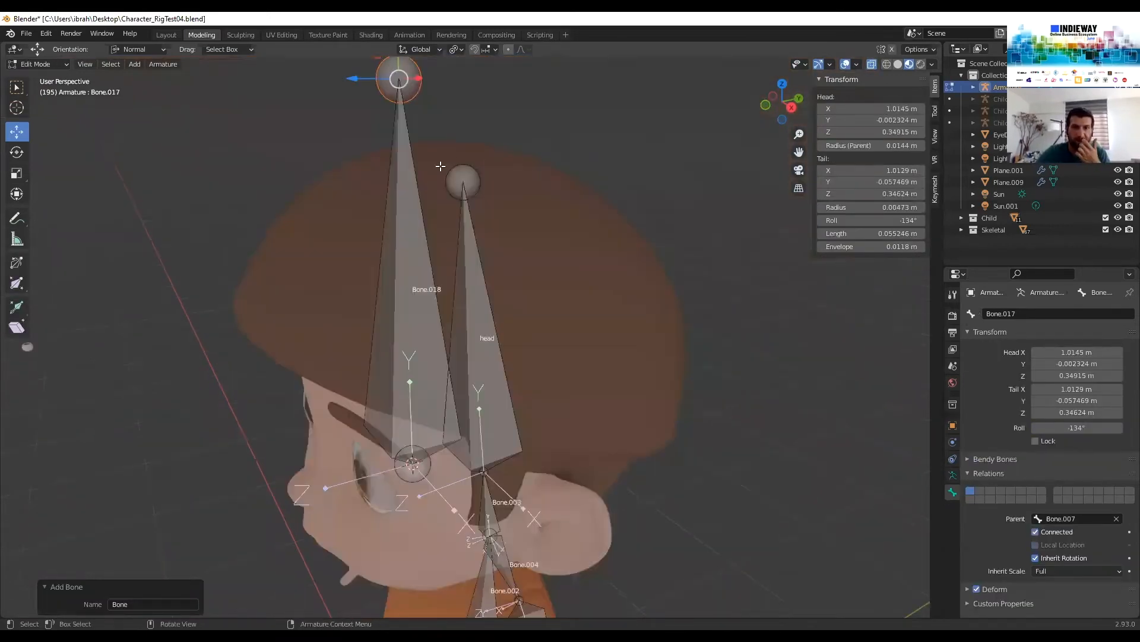
Try to move the eye bone's tip down to the front of the face, and undo the moves
middle_drag(453, 175, 393, 71)
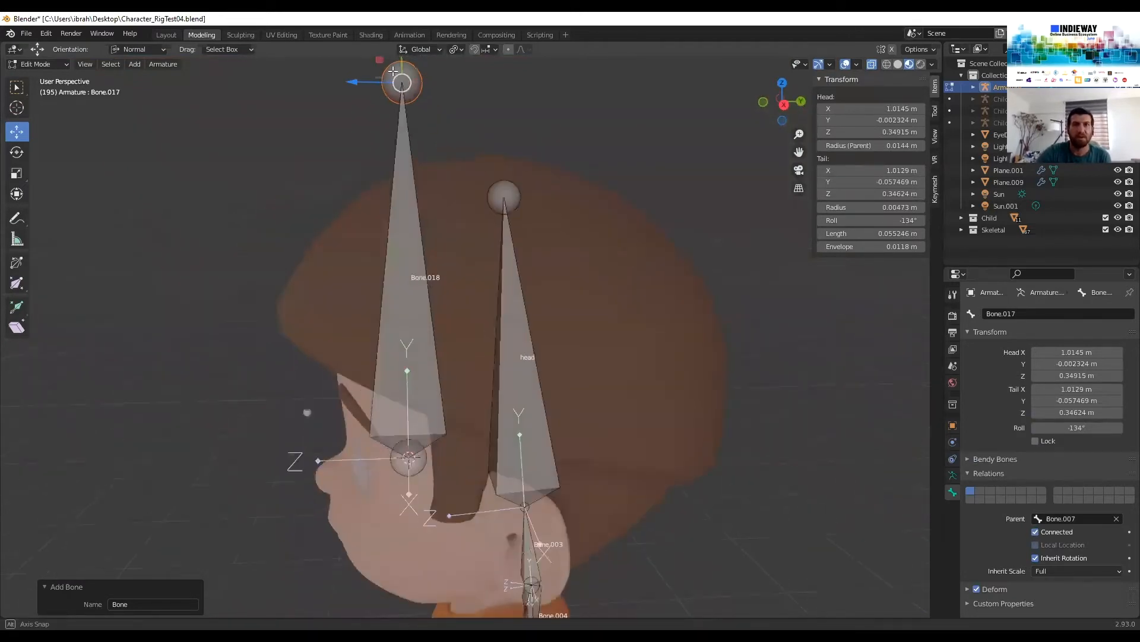
drag(393, 72, 256, 480)
middle_drag(264, 491, 334, 480)
drag(263, 487, 332, 480)
key(ctrl+z)
key(ctrl+z)
key(ctrl+z)
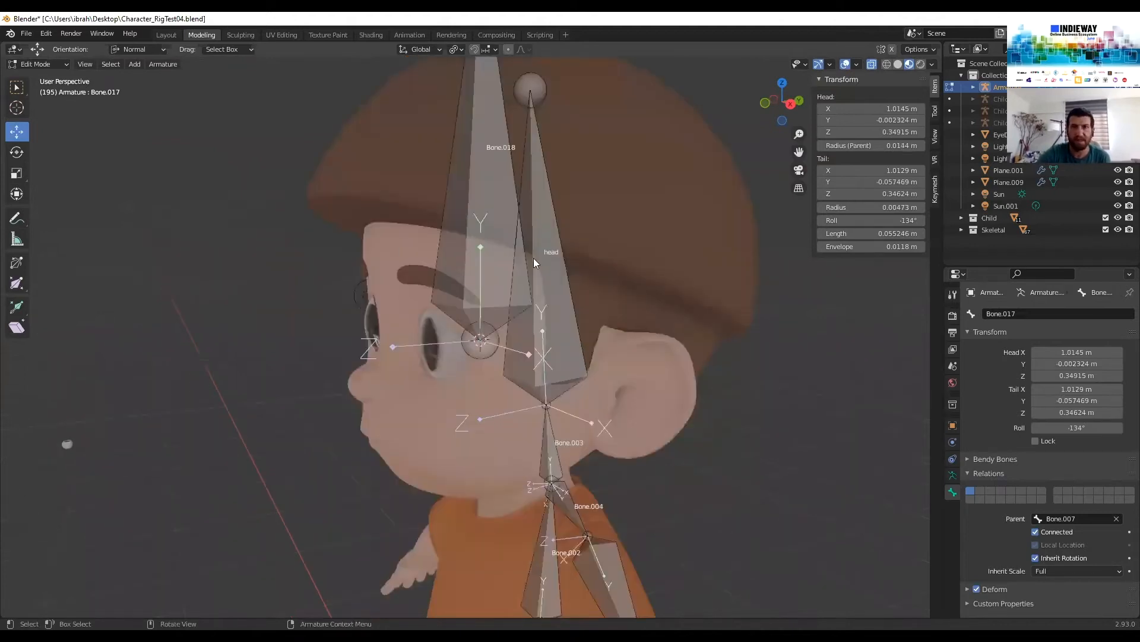
Leave armature editing in Object Mode, select the left eye object Eye_L and put it in Edit Mode
scroll(533, 259, up, 3)
key(Tab)
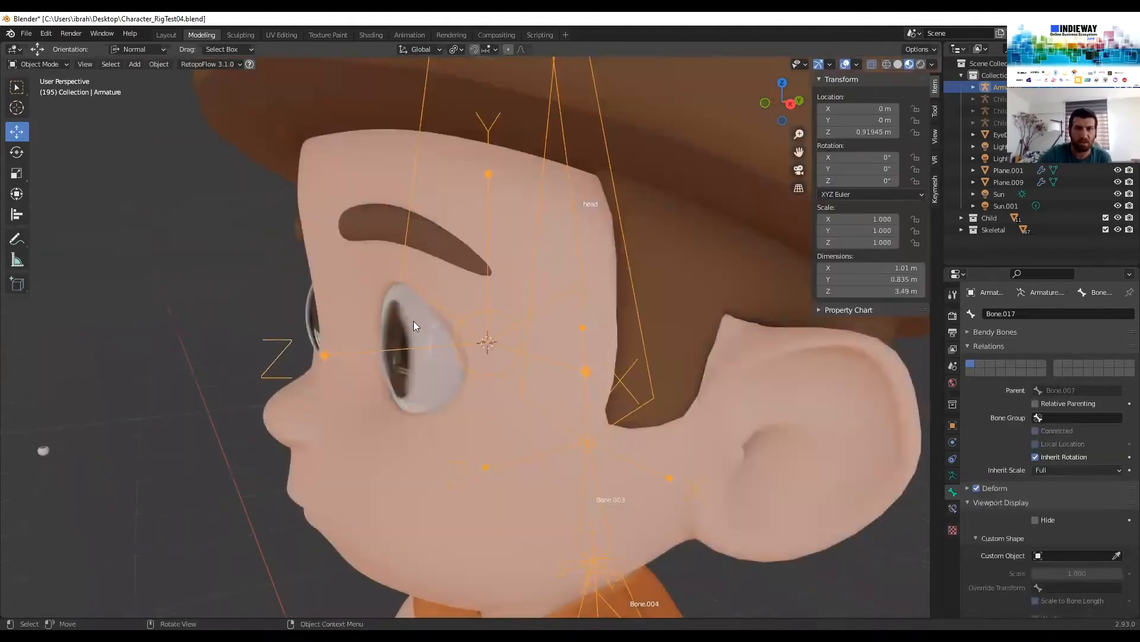
click(437, 333)
middle_drag(459, 324, 434, 316)
click(434, 316)
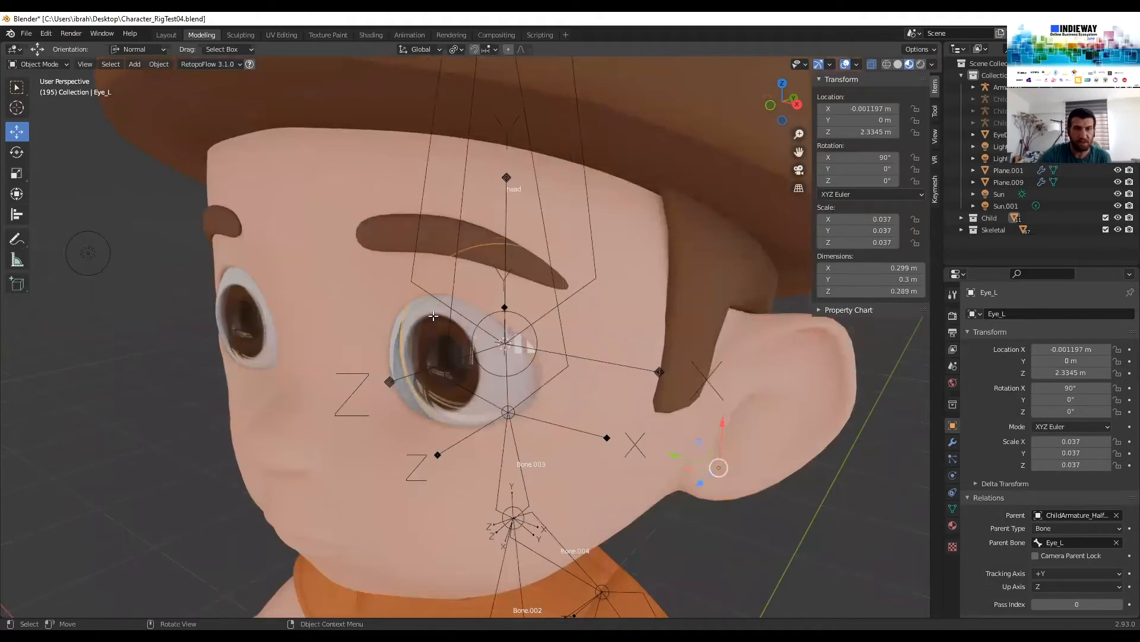
key(Tab)
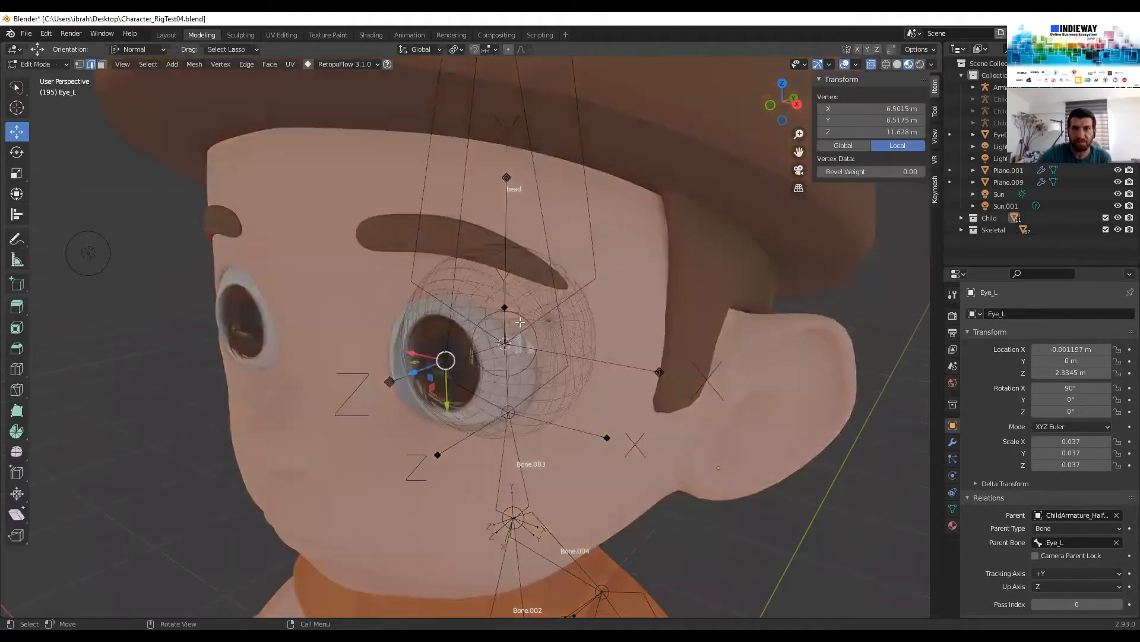
Snap the 3D cursor to the selected vertex at the centre of the left eye's pupil
scroll(828, 138, up, 2)
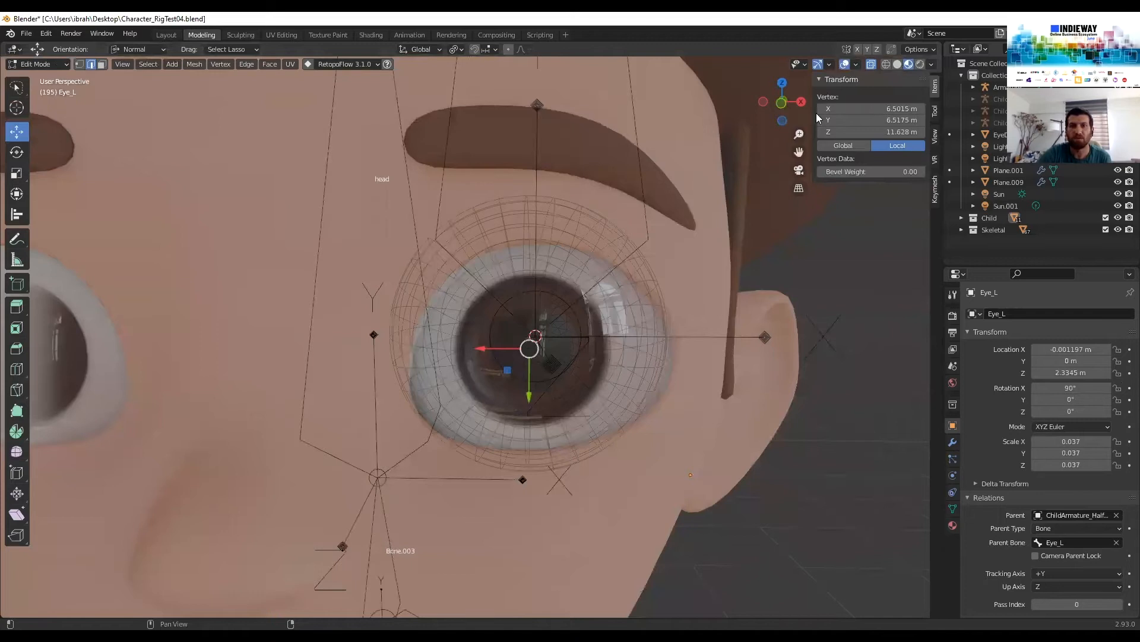
key(z)
middle_drag(462, 336, 438, 346)
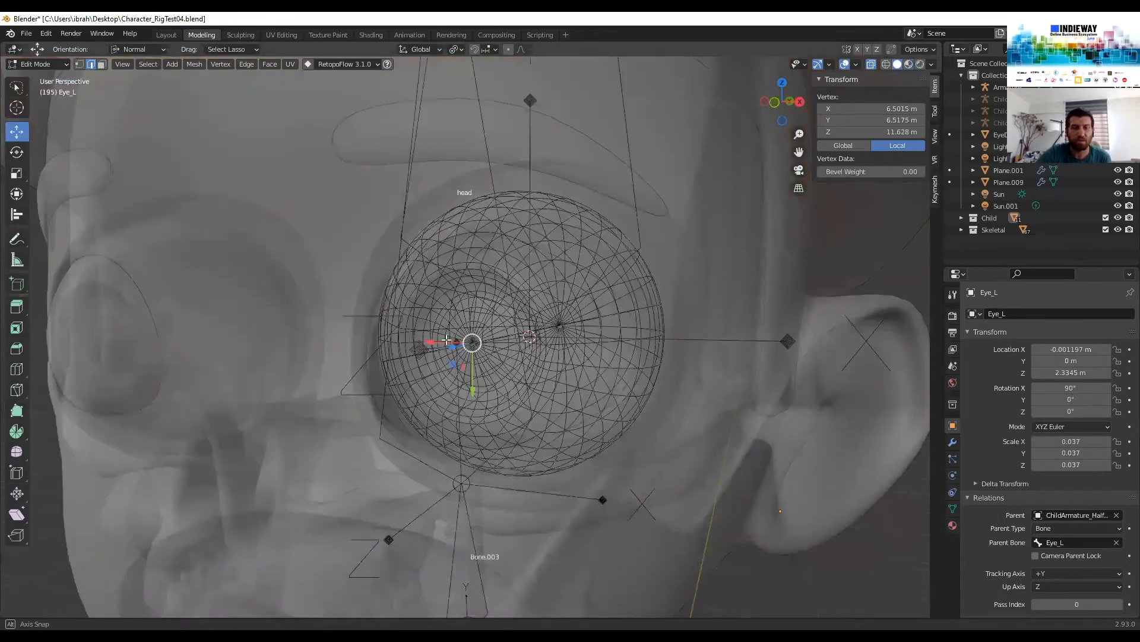
scroll(446, 339, up, 3)
middle_drag(459, 339, 498, 430)
key(1)
key(shift+s)
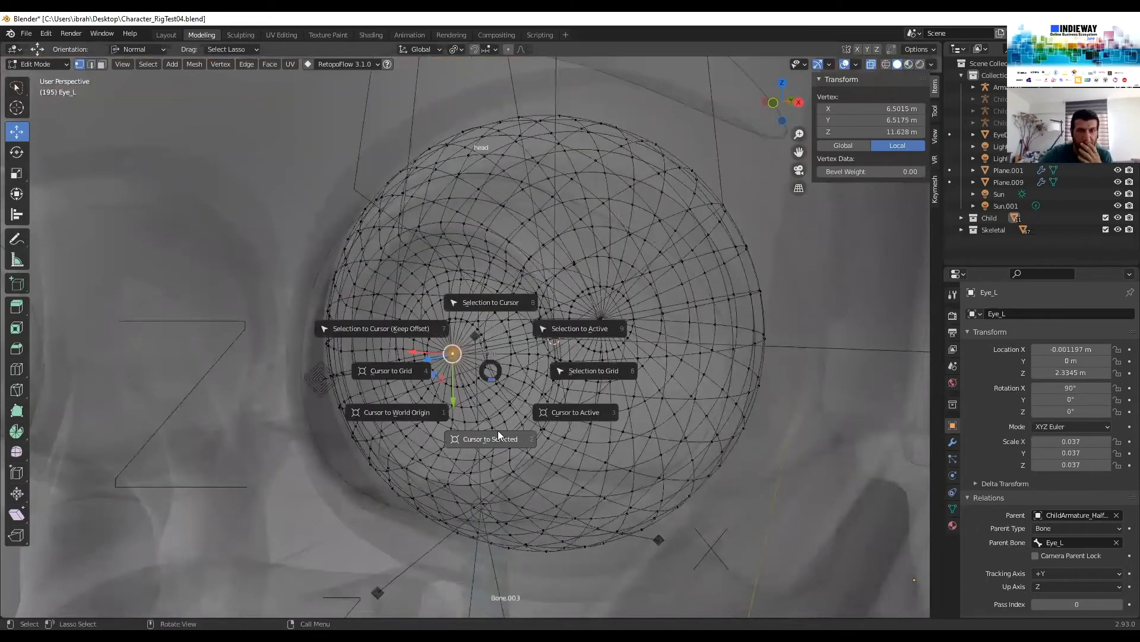
click(497, 441)
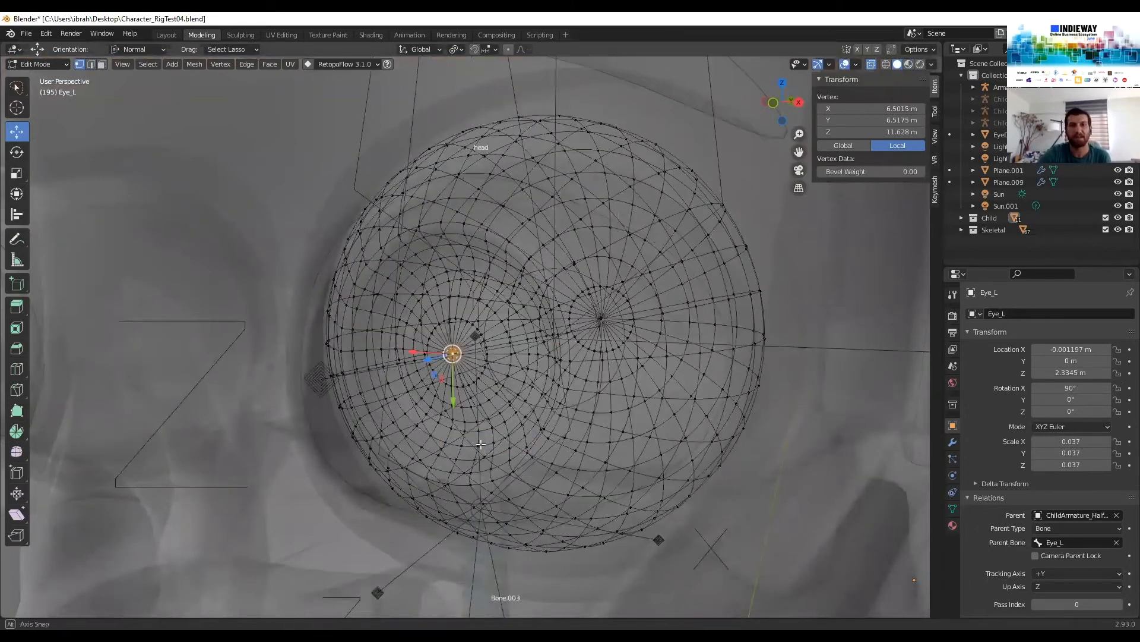
Leave eyeball editing, turn off the see-through display, and put the new armature back in Edit Mode
middle_drag(466, 427, 469, 424)
scroll(489, 382, down, 3)
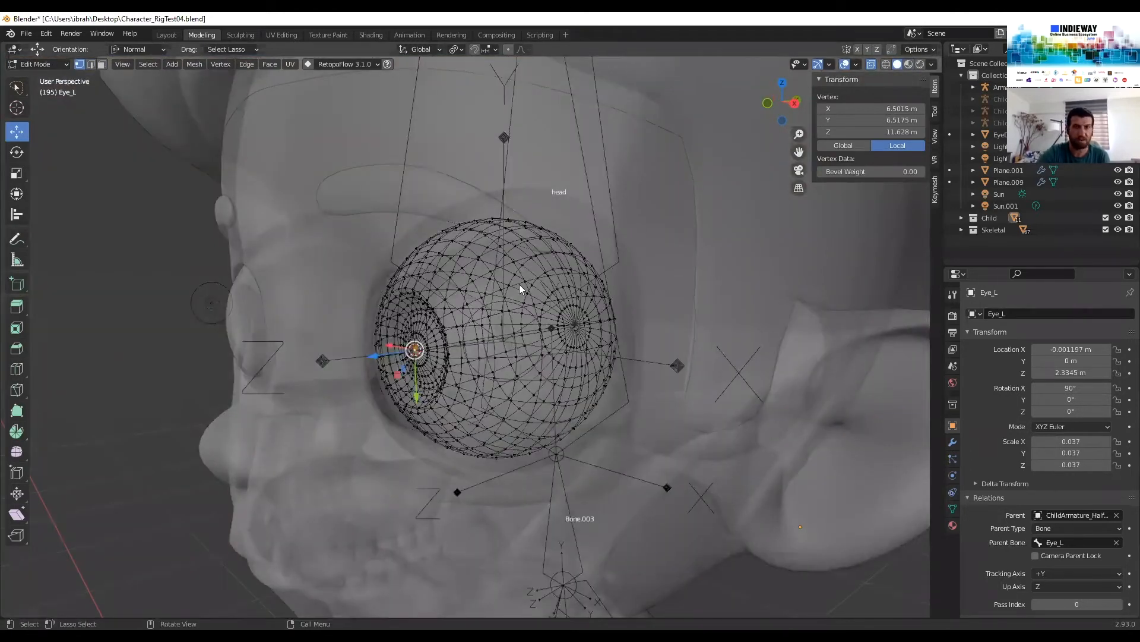
key(Tab)
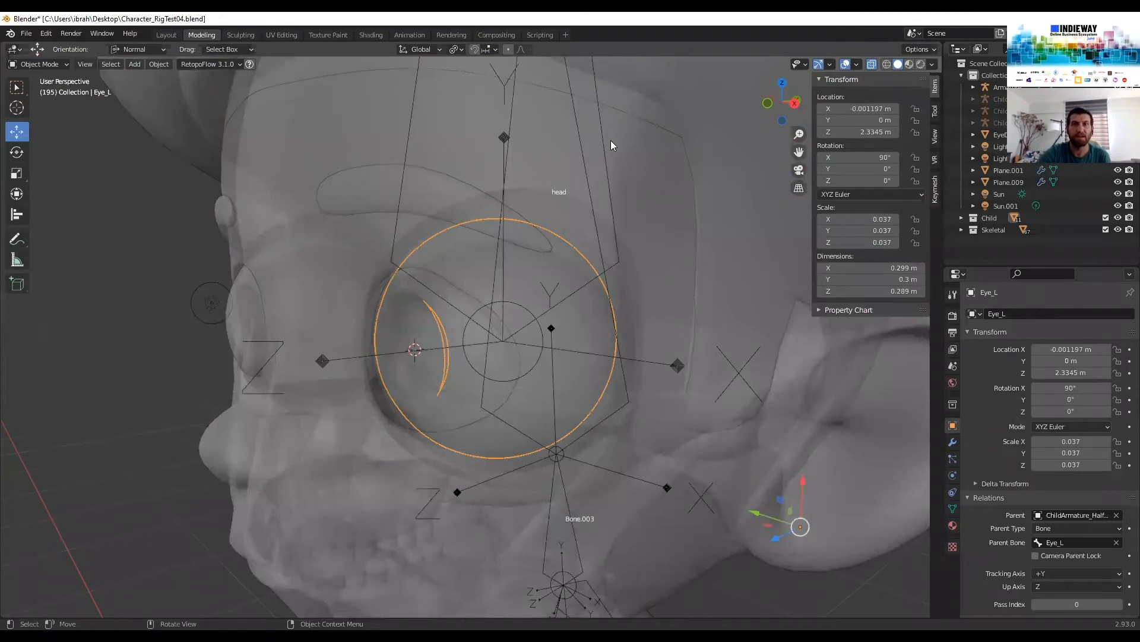
click(647, 131)
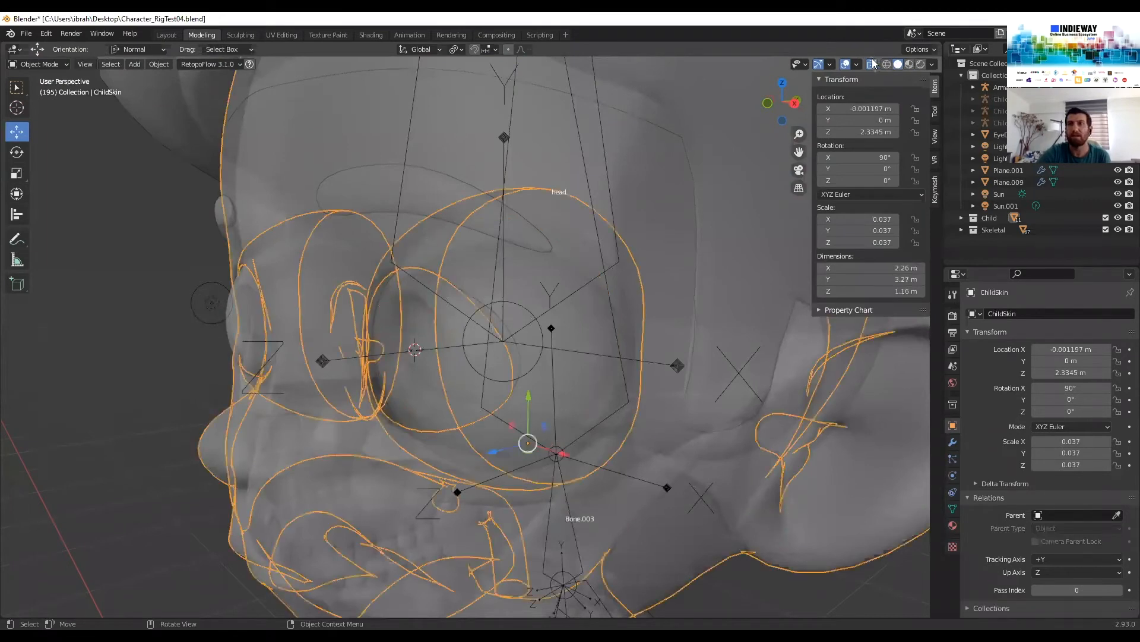
click(898, 64)
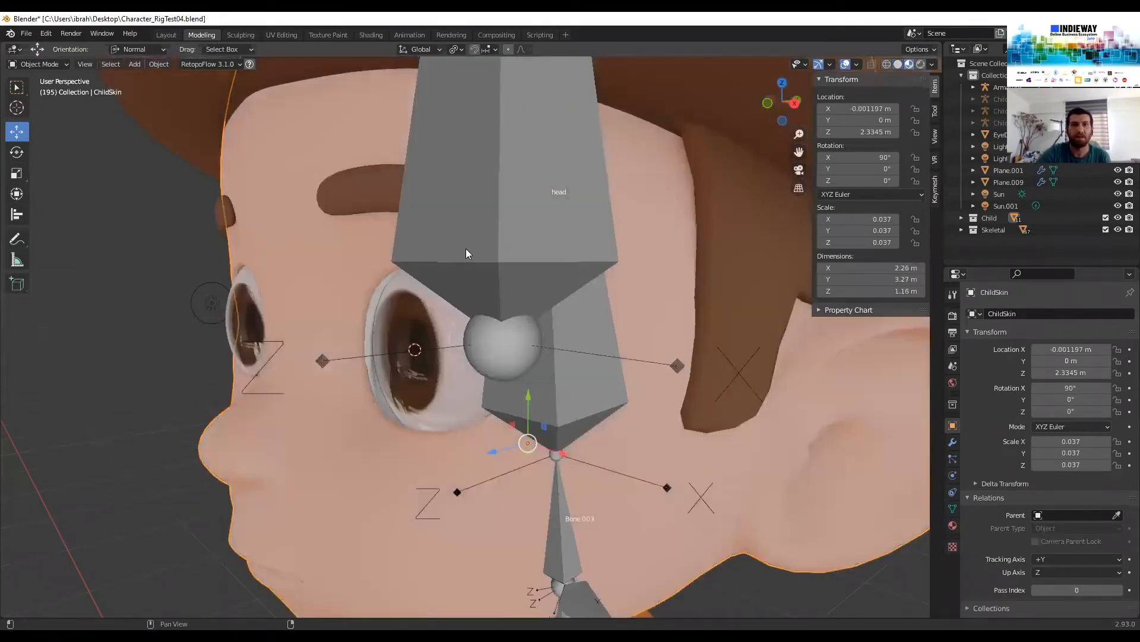
click(37, 64)
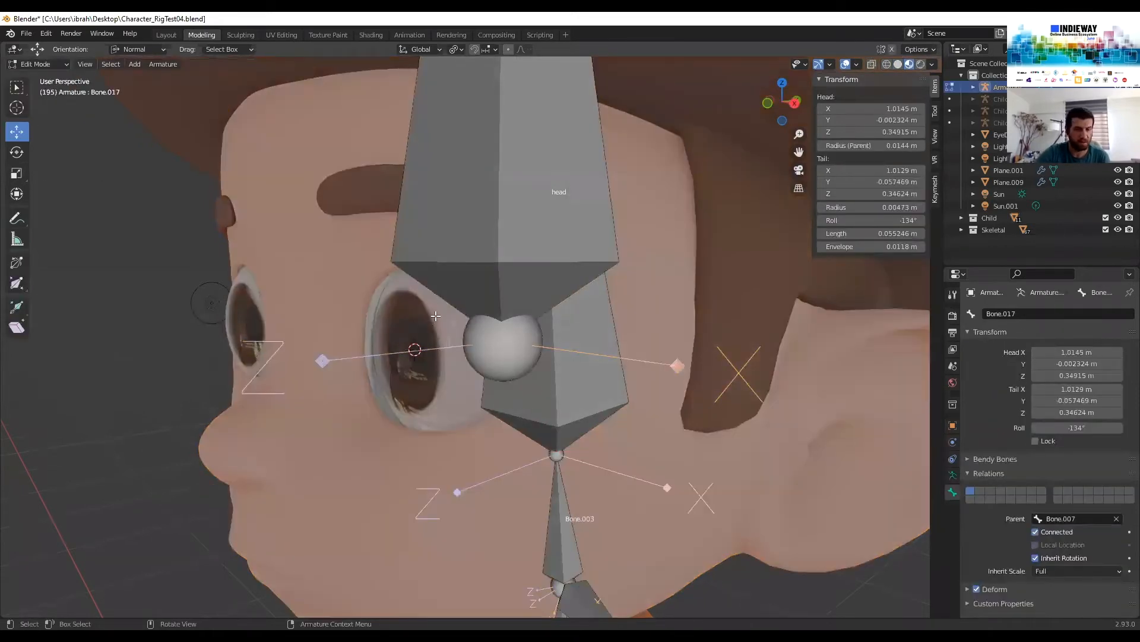
Snap the new eye bone's tip to the 3D cursor at the pupil and check its alignment from the side and front
scroll(461, 223, down, 5)
shift+middle_drag(479, 123, 469, 287)
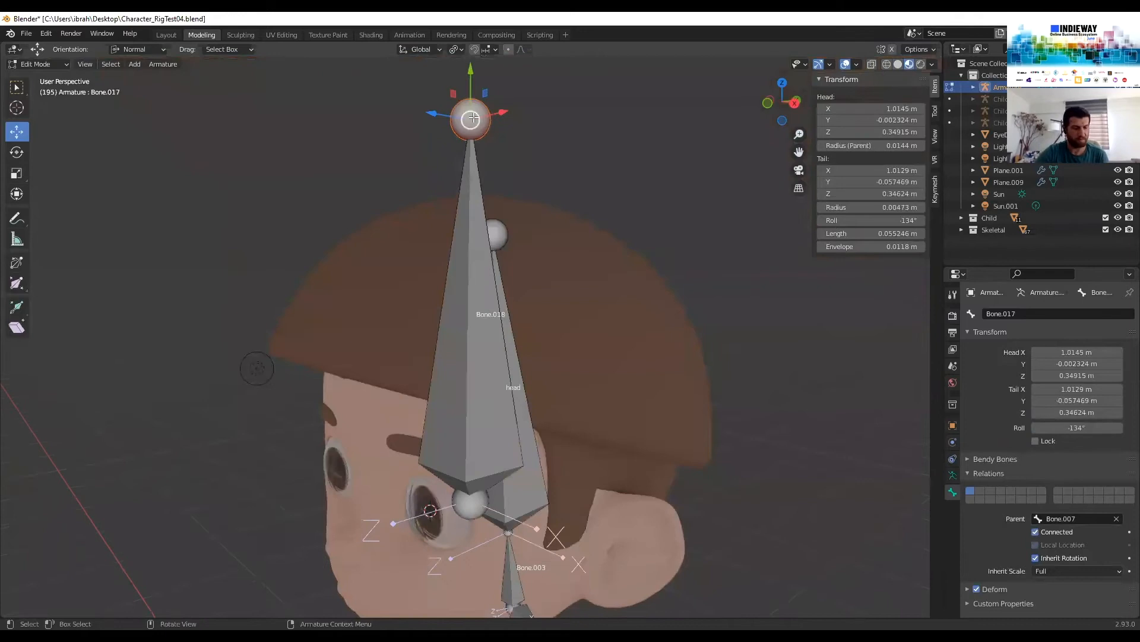
key(shift+s)
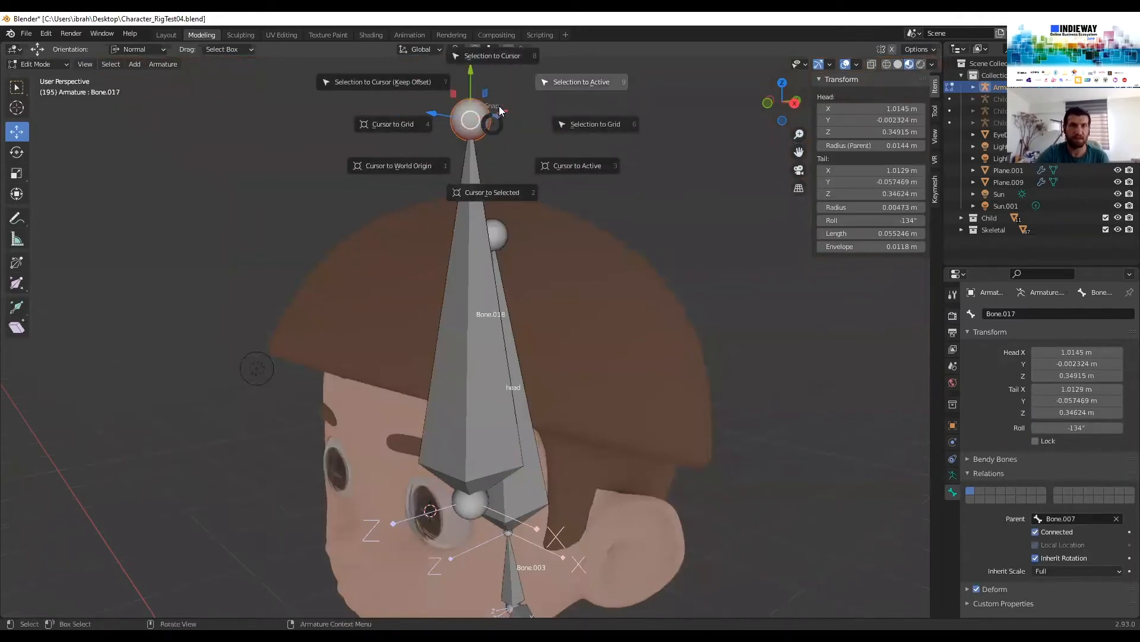
click(499, 63)
middle_drag(483, 271, 458, 377)
scroll(533, 342, up, 3)
scroll(533, 341, up, 4)
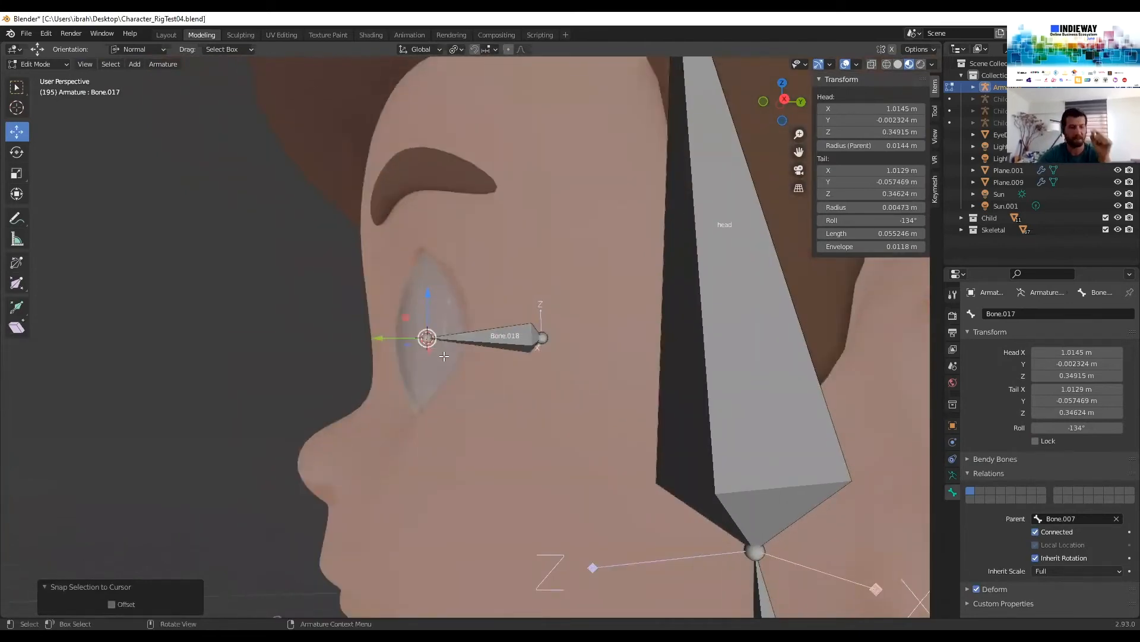
mouse_move(599, 351)
middle_down()
mouse_move(570, 352)
mouse_move(594, 351)
middle_up()
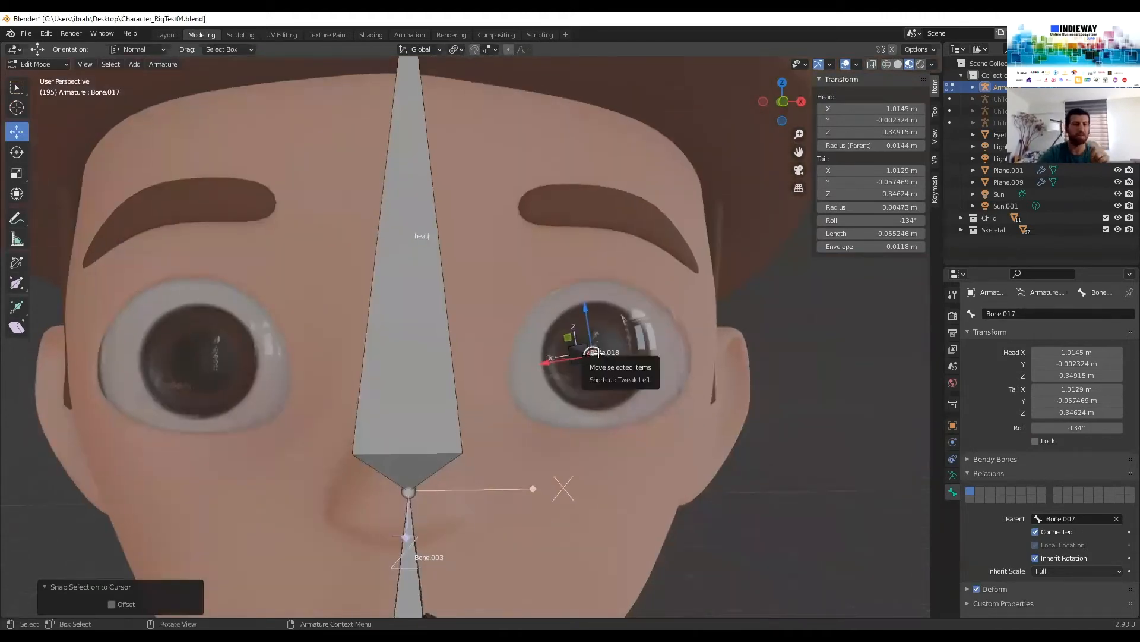
middle_drag(625, 350, 720, 326)
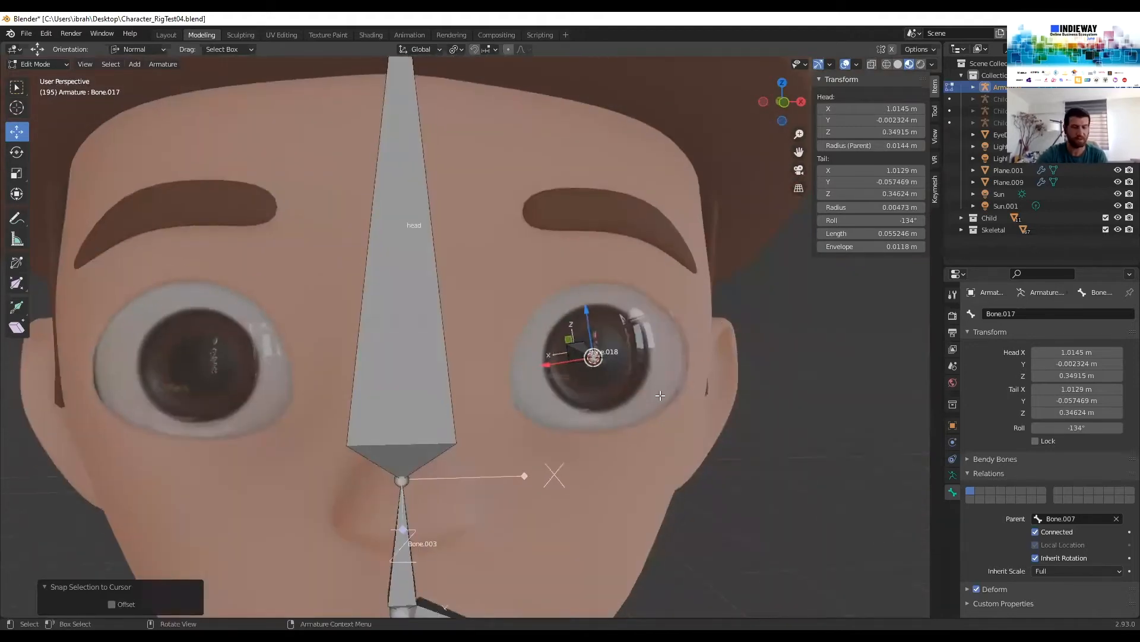
key(KP_1)
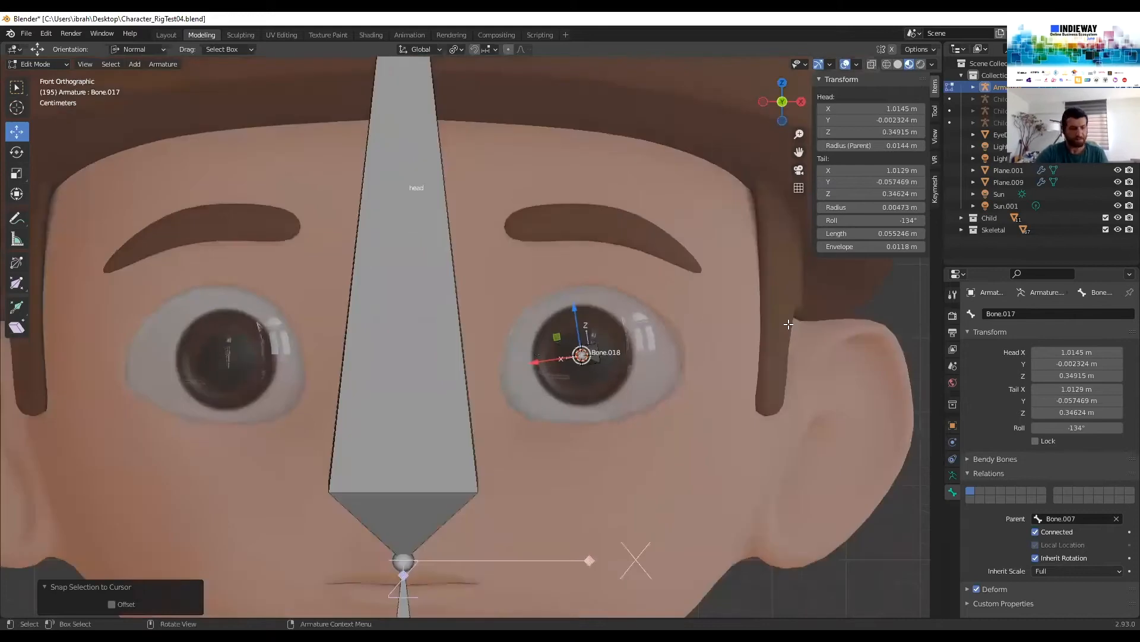
scroll(788, 323, down, 8)
shift+middle_drag(520, 428, 397, 325)
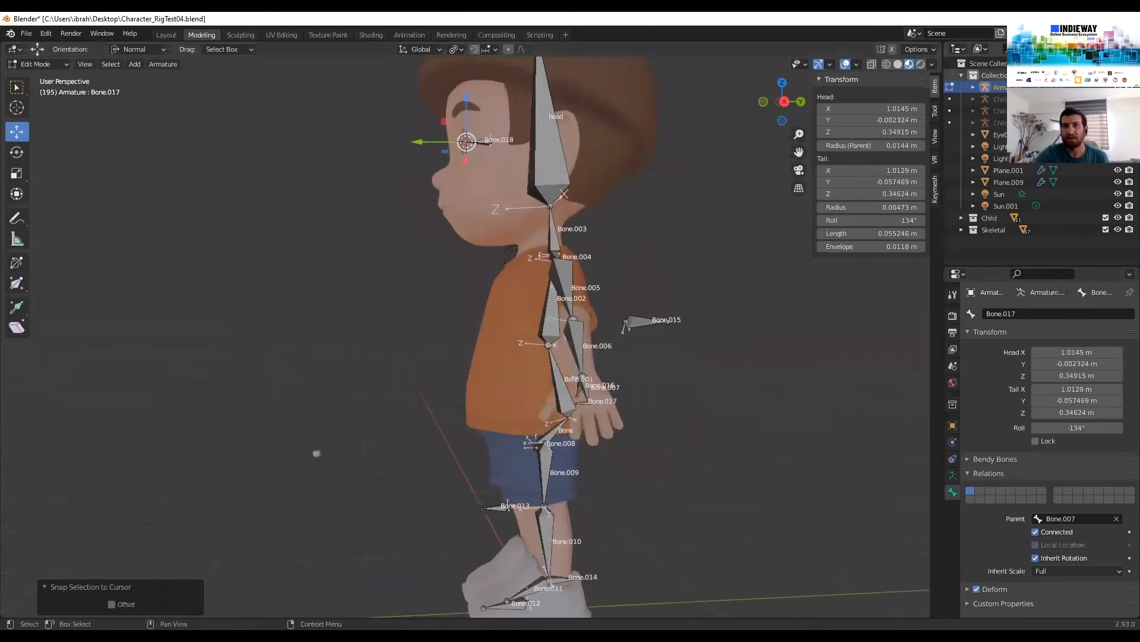
Hide the newly built armature and show the finished reference armature ChildArmature_HalfBones in its place
middle_drag(736, 226, 720, 242)
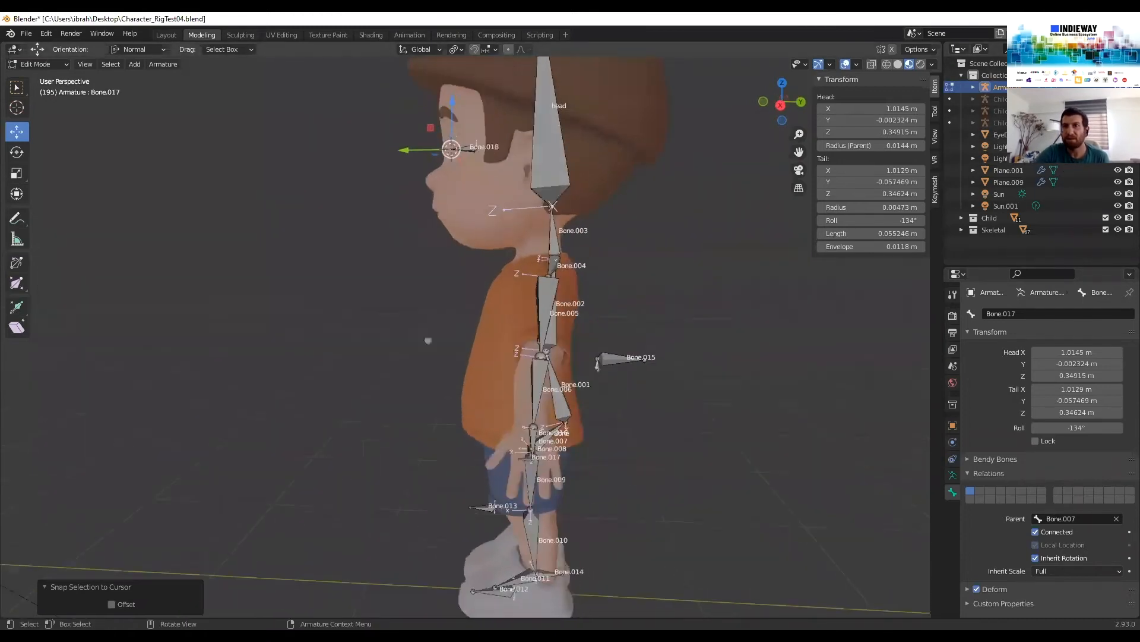
click(1118, 88)
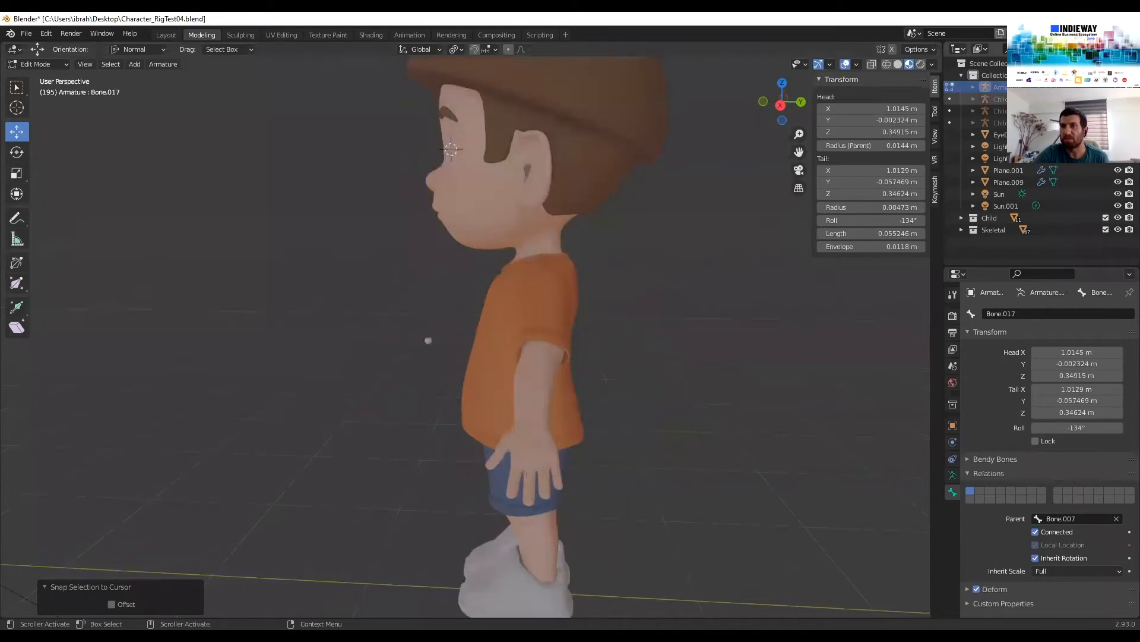
click(1033, 100)
click(1118, 99)
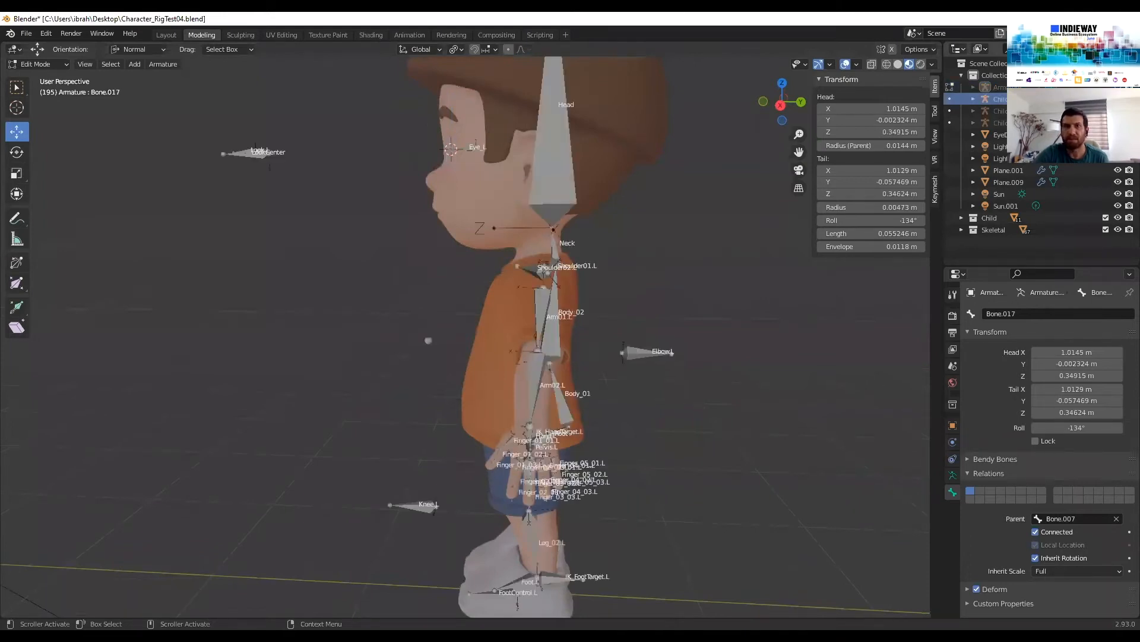
Examine the reference armature's bones around the hand, fingers, body and legs, then the head, eye and look-target bones
middle_drag(695, 254, 707, 426)
scroll(488, 378, up, 6)
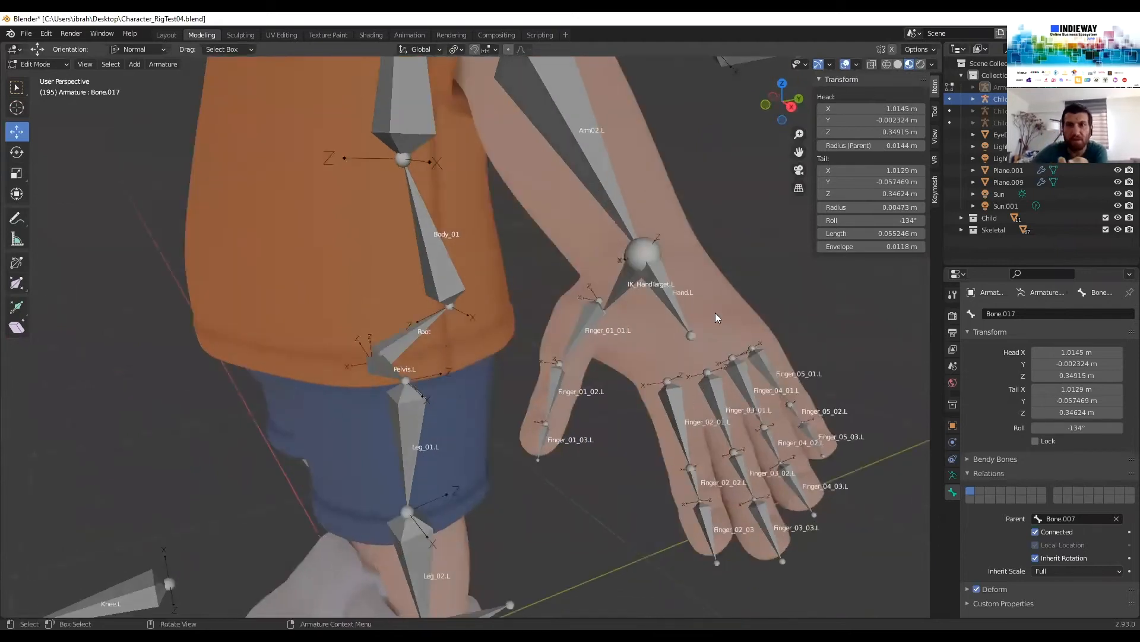
mouse_move(436, 227)
shift+middle_down()
mouse_move(501, 430)
mouse_move(515, 359)
mouse_move(576, 502)
shift+middle_up()
shift+middle_drag(410, 124, 440, 191)
shift+middle_drag(624, 540, 541, 382)
mouse_move(461, 522)
shift+middle_down()
mouse_move(416, 403)
mouse_move(505, 377)
shift+middle_up()
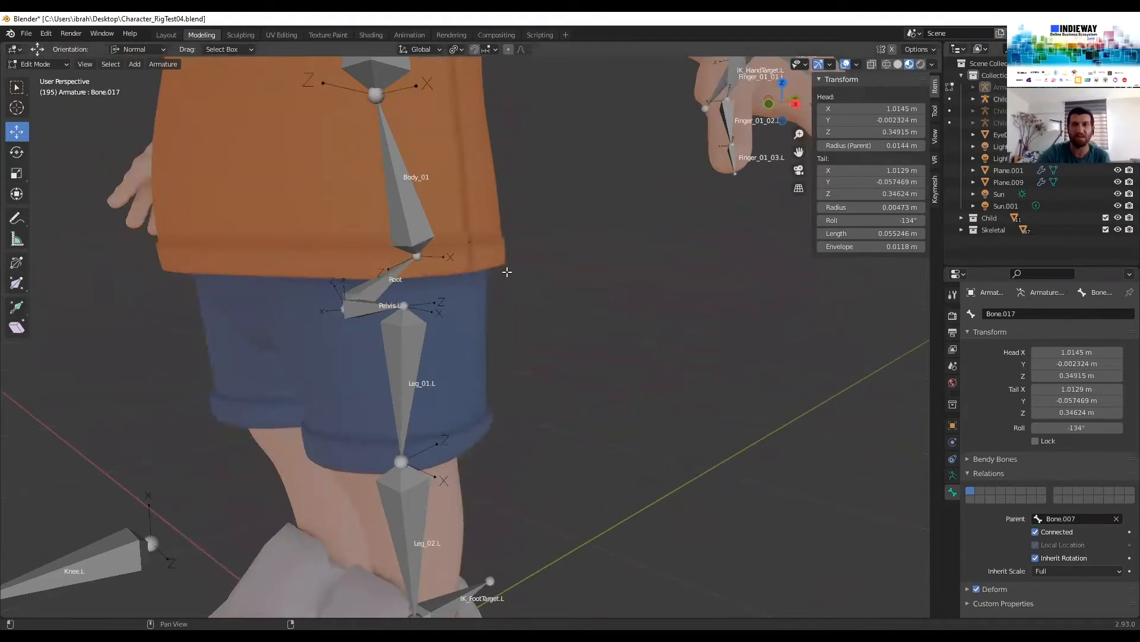
scroll(512, 268, down, 4)
middle_drag(512, 267, 562, 429)
key(KP_1)
middle_drag(565, 255, 524, 347)
shift+middle_drag(384, 120, 477, 291)
scroll(362, 230, down, 2)
scroll(364, 230, up, 2)
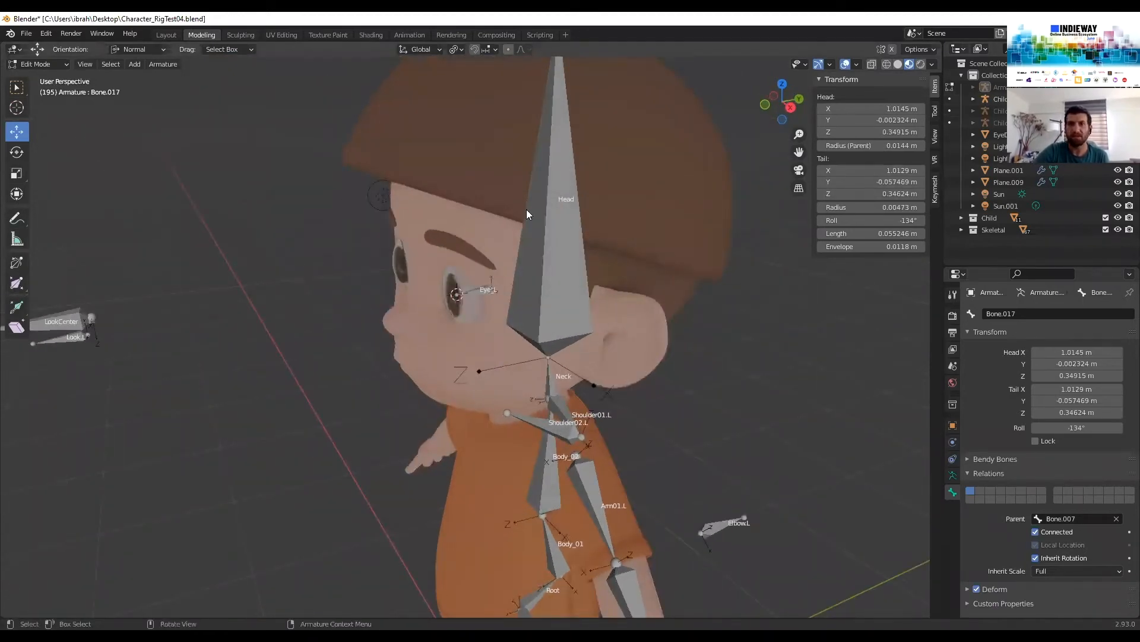
shift+middle_drag(209, 304, 409, 289)
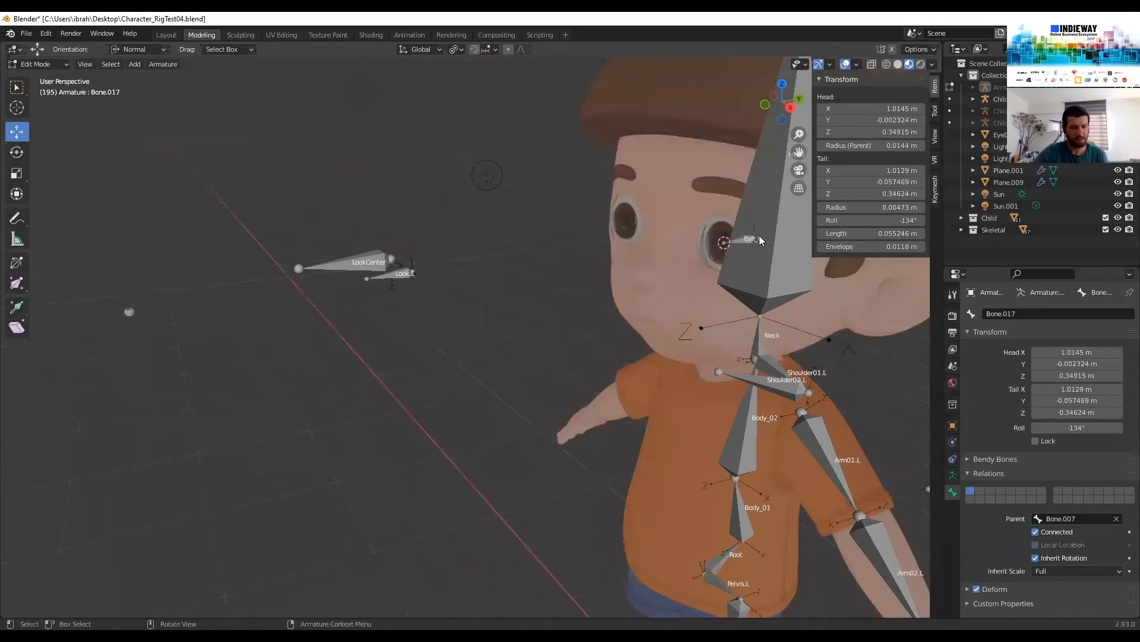
Switch editing from the new armature to ChildArmature_HalfBones and select its Eye_L bone in Edit Mode
key(Tab)
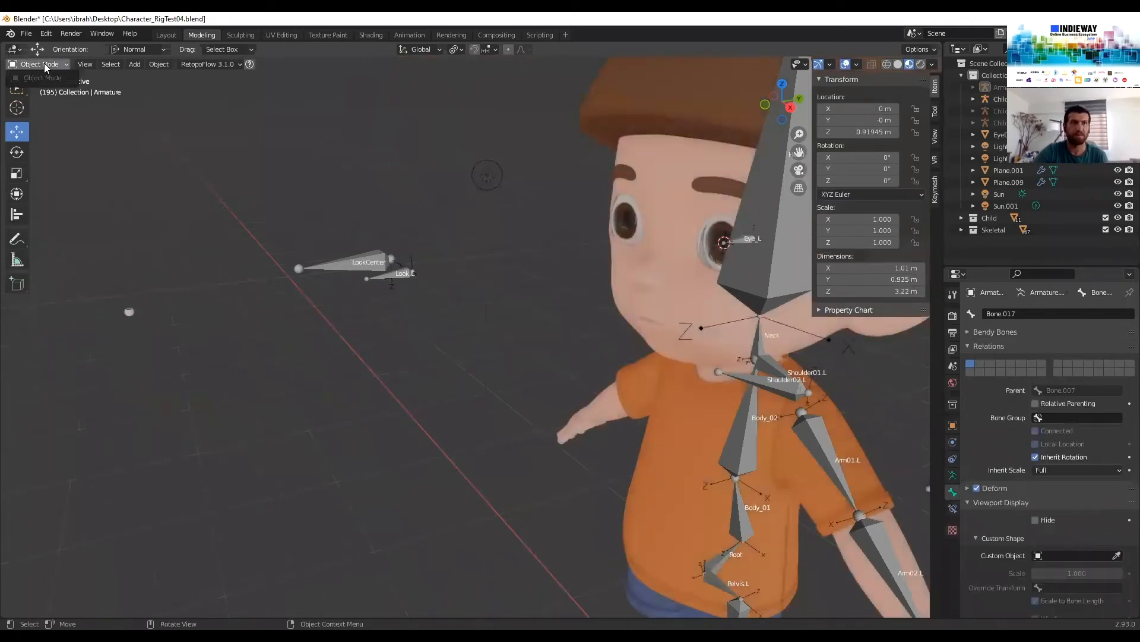
click(658, 237)
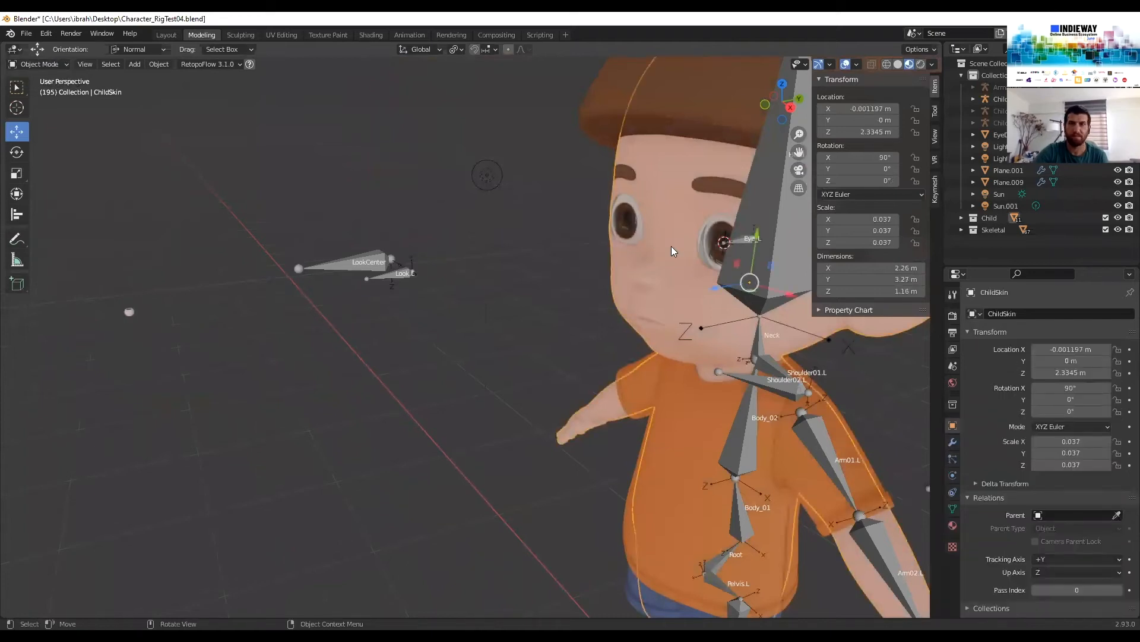
click(772, 233)
key(Tab)
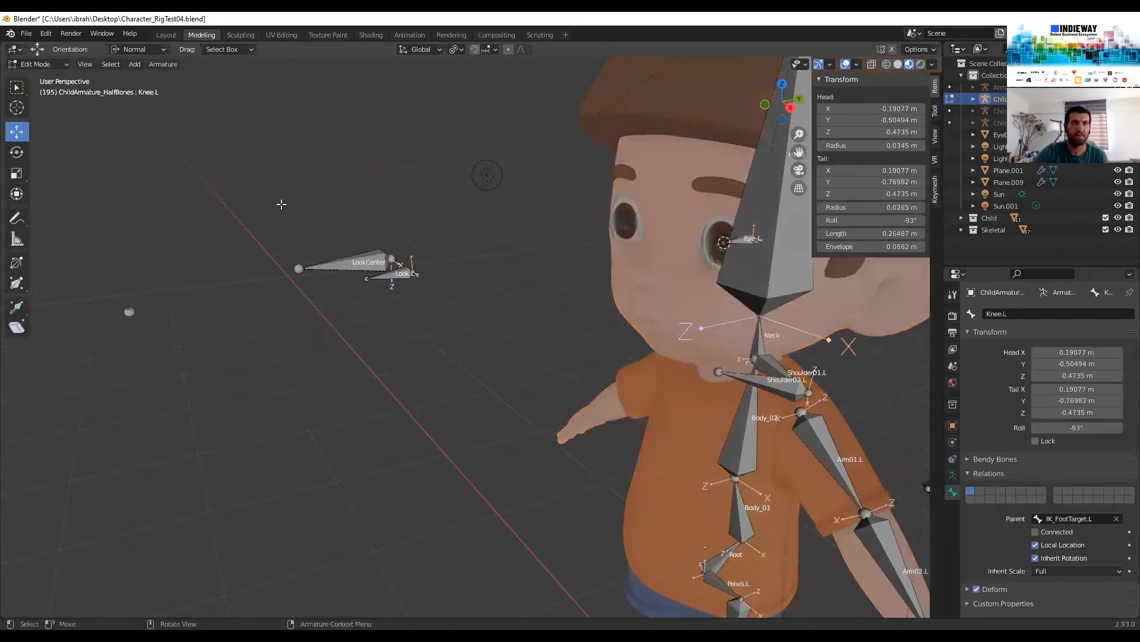
shift+middle_drag(499, 253, 309, 302)
click(530, 296)
middle_drag(497, 321, 556, 398)
scroll(503, 318, up, 2)
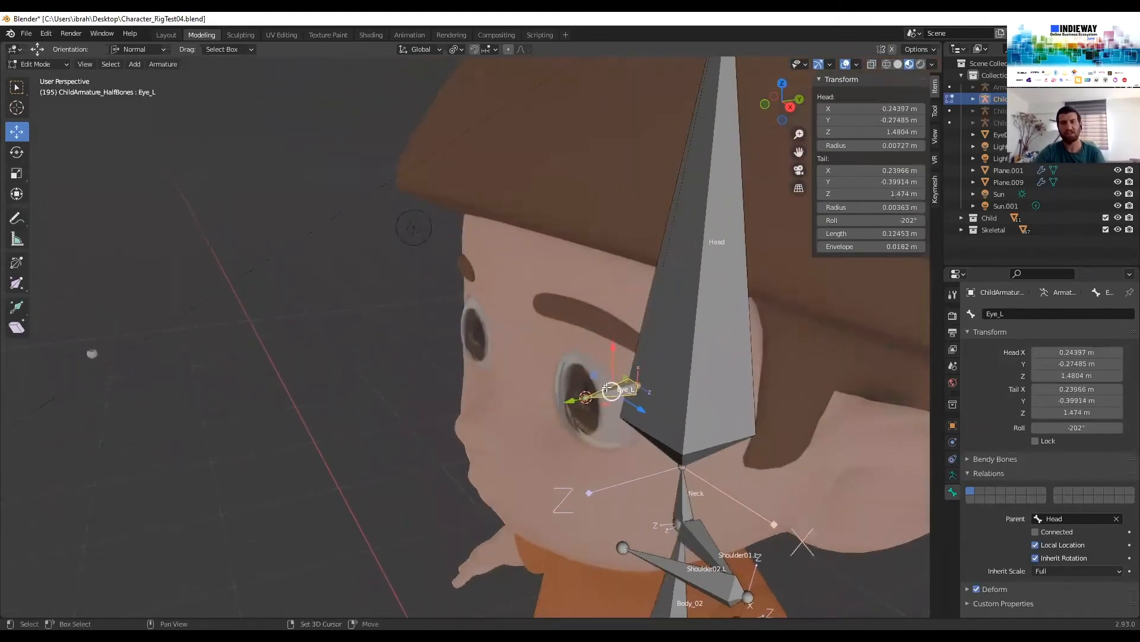
Try duplicating the Eye_L bone and moving the copy forward along its Y axis, and undo it
key(shift+d)
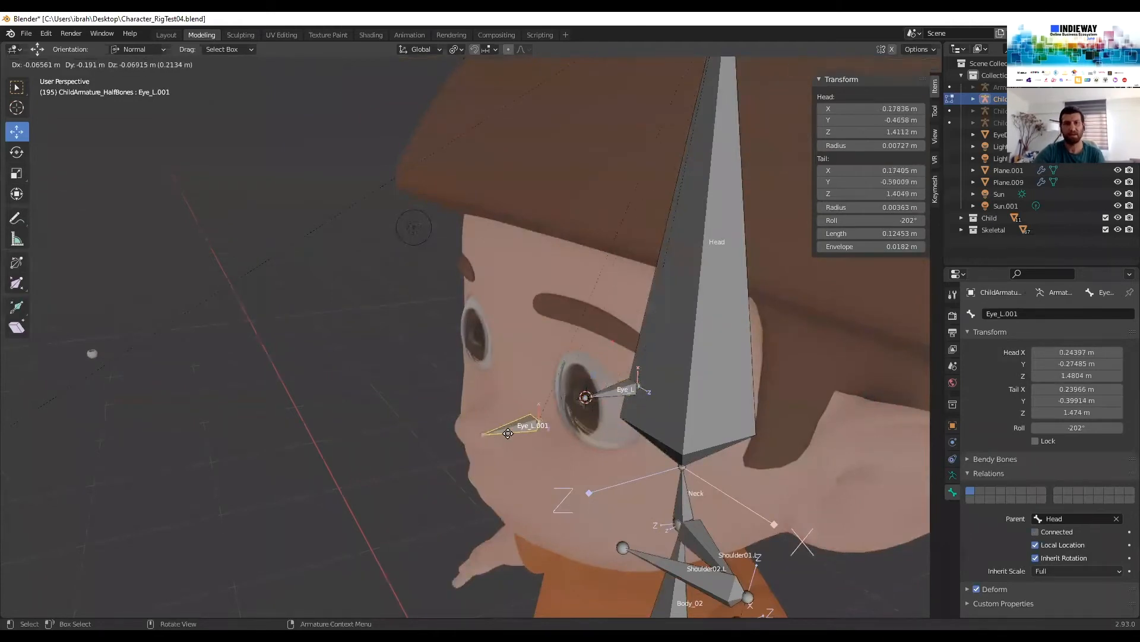
right_click(353, 483)
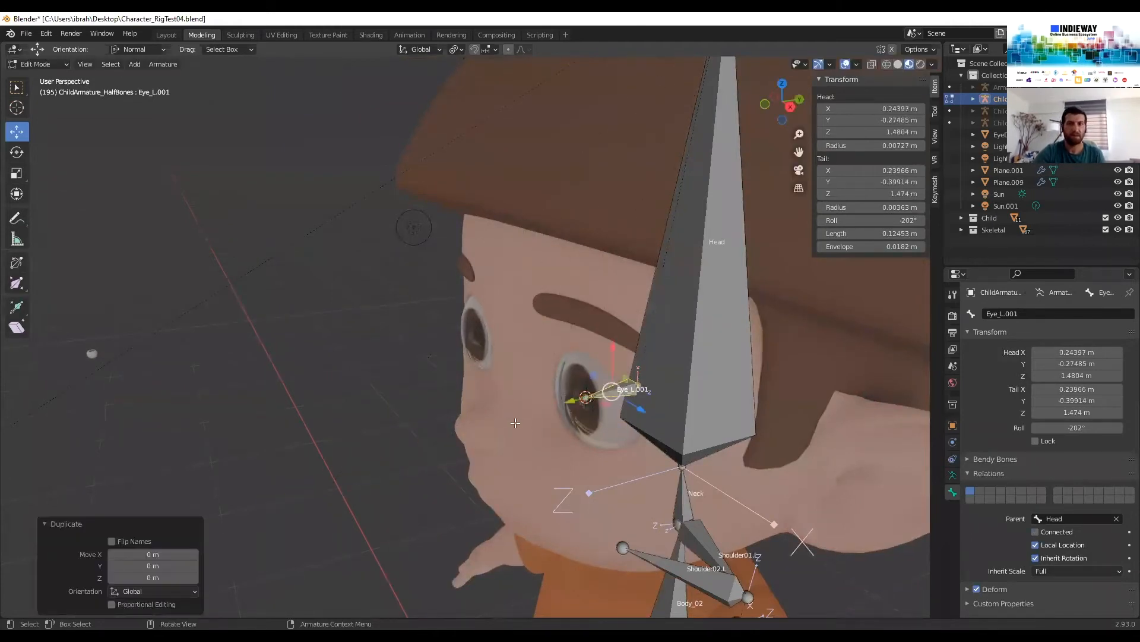
scroll(534, 329, up, 1)
scroll(534, 329, down, 2)
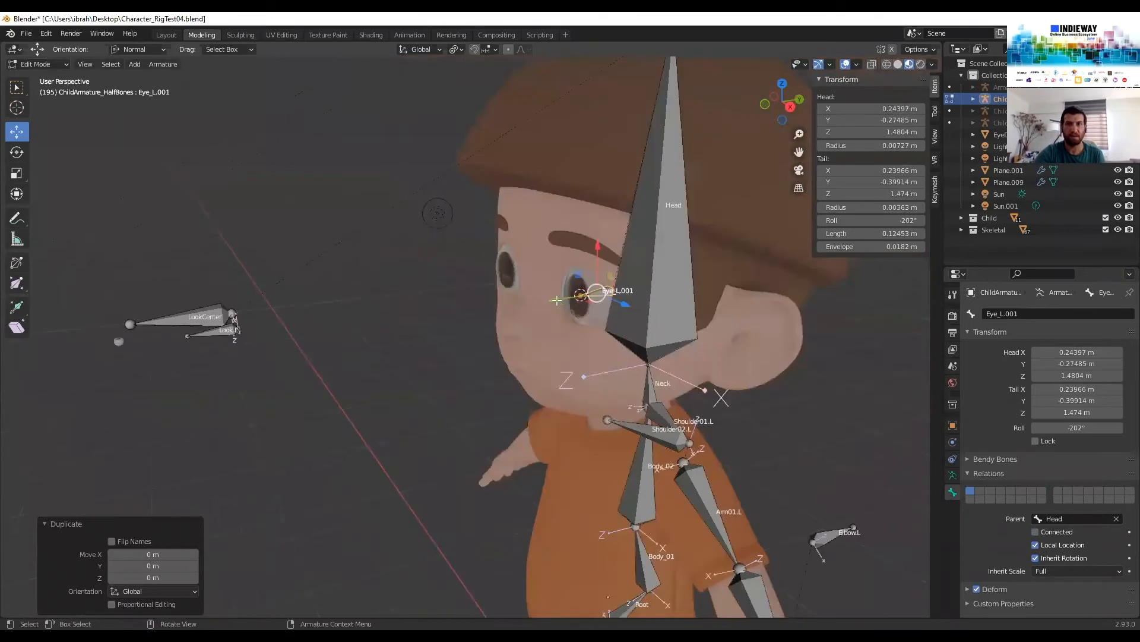
key(g)
key(y)
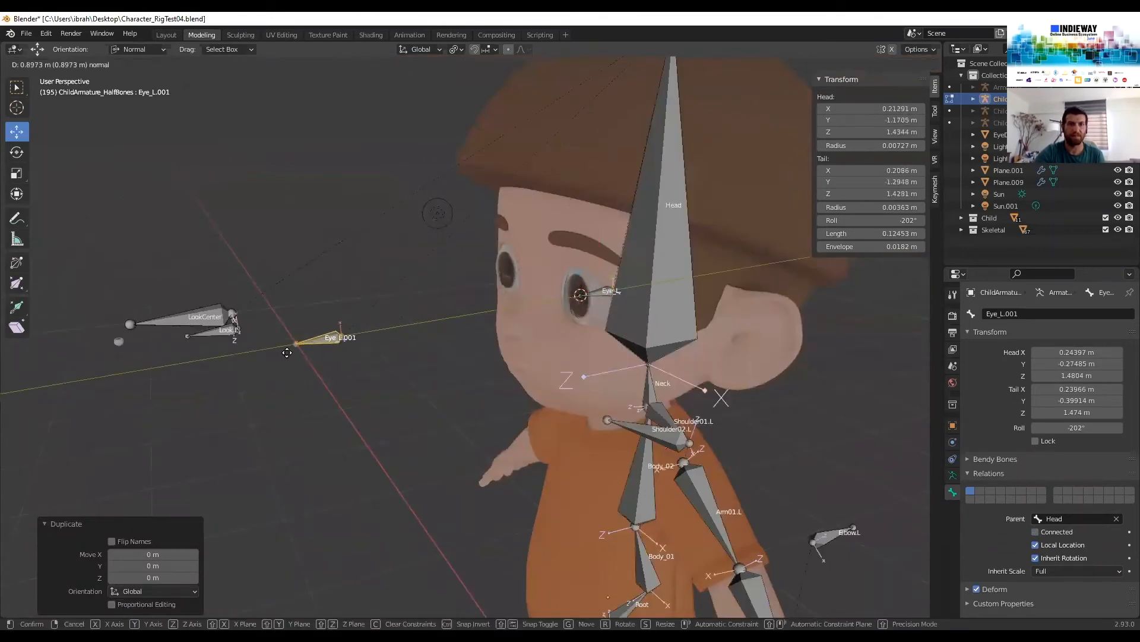
click(312, 346)
key(ctrl+z)
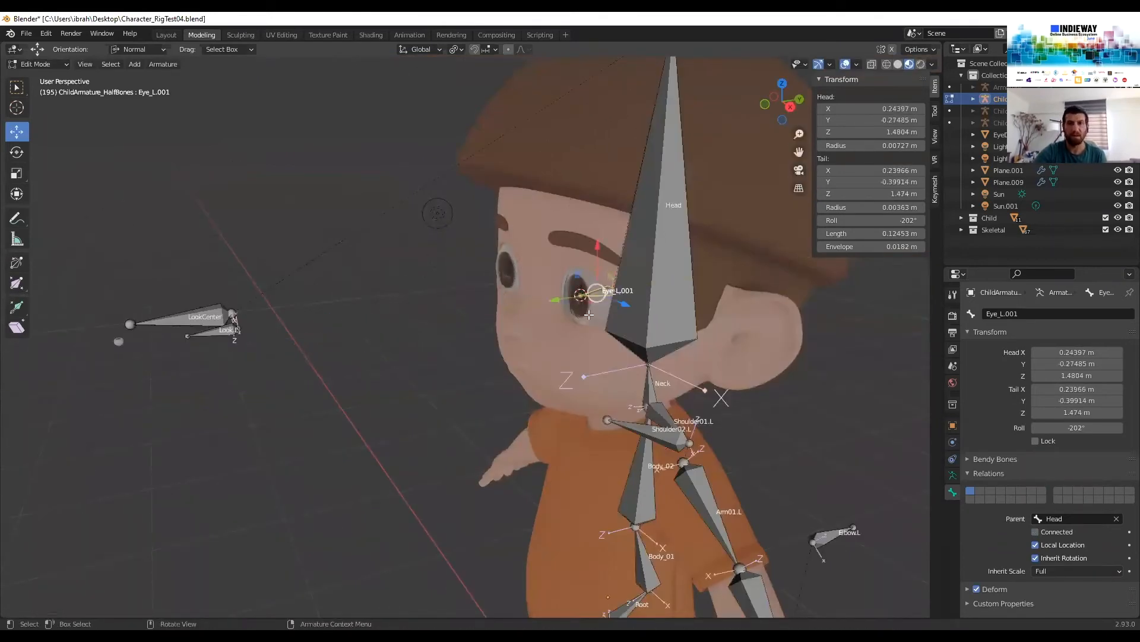
click(597, 297)
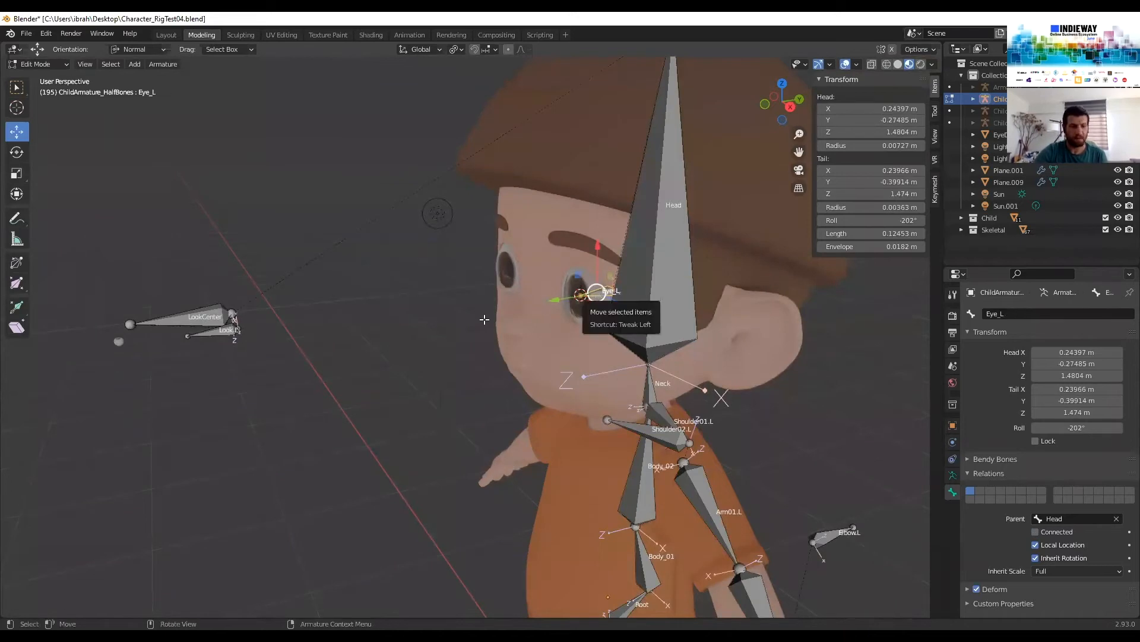
Inspect the Head bone and the LookCenter target bone in front of the face by selecting each in turn
middle_drag(266, 345, 539, 398)
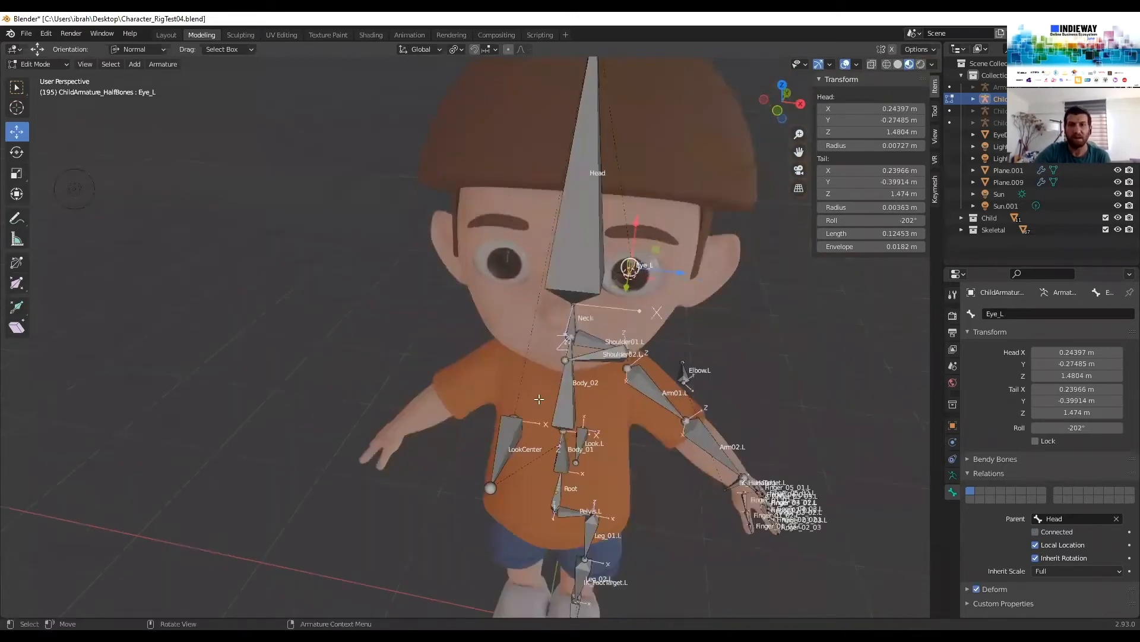
click(587, 179)
middle_drag(588, 333, 799, 339)
click(808, 333)
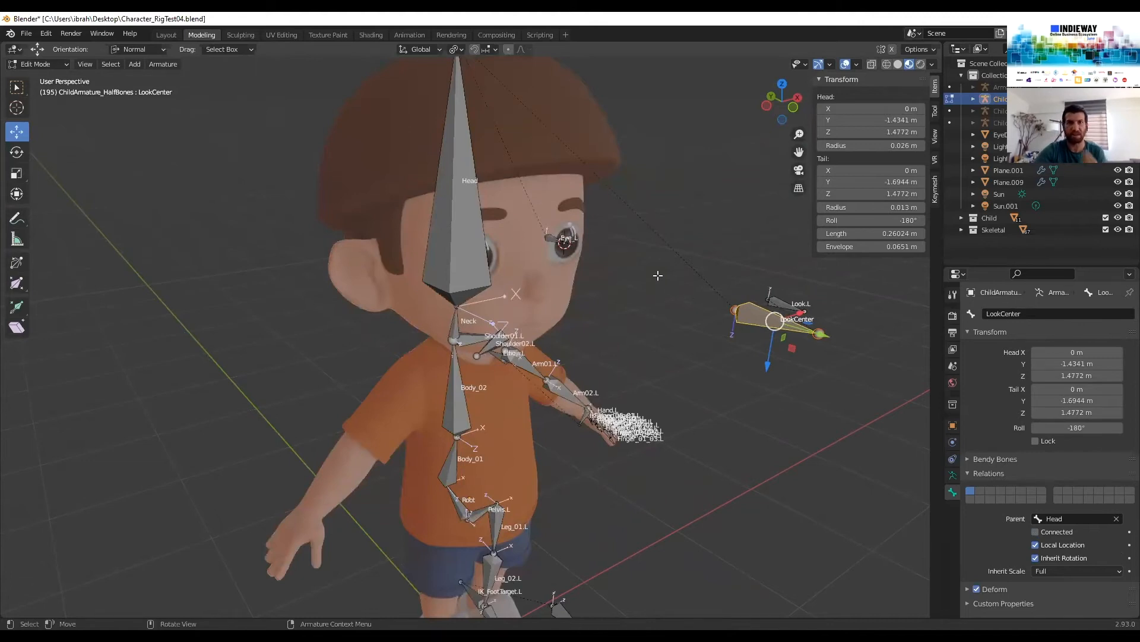
Examine the LookCenter bone from the character's other side and select the Head bone for comparison
middle_drag(711, 305, 305, 219)
click(282, 330)
click(234, 371)
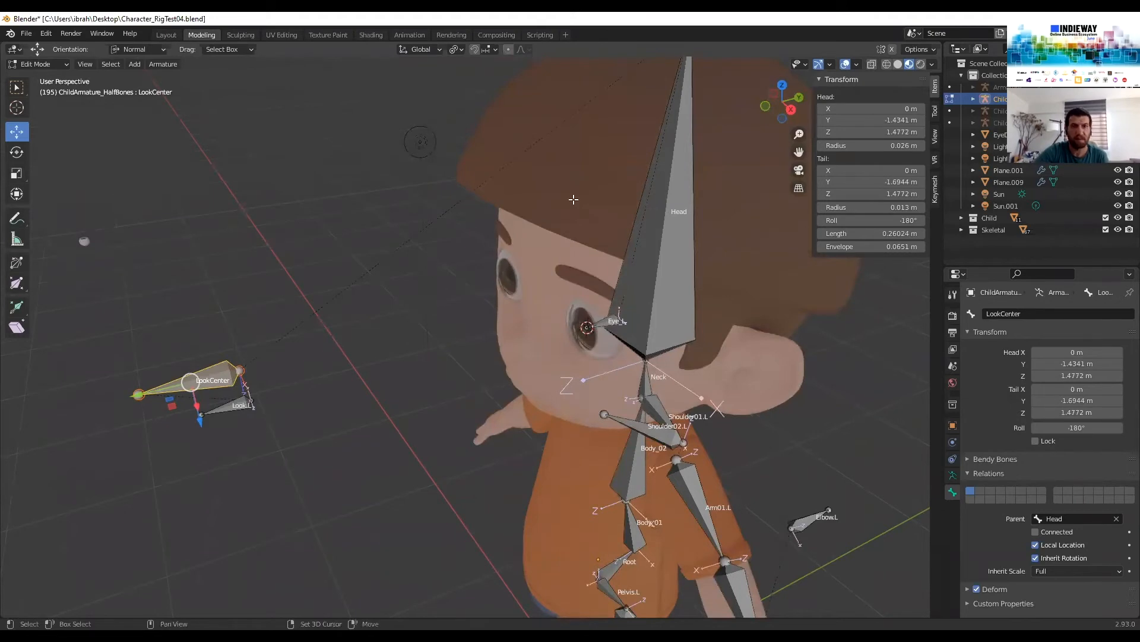
click(672, 183)
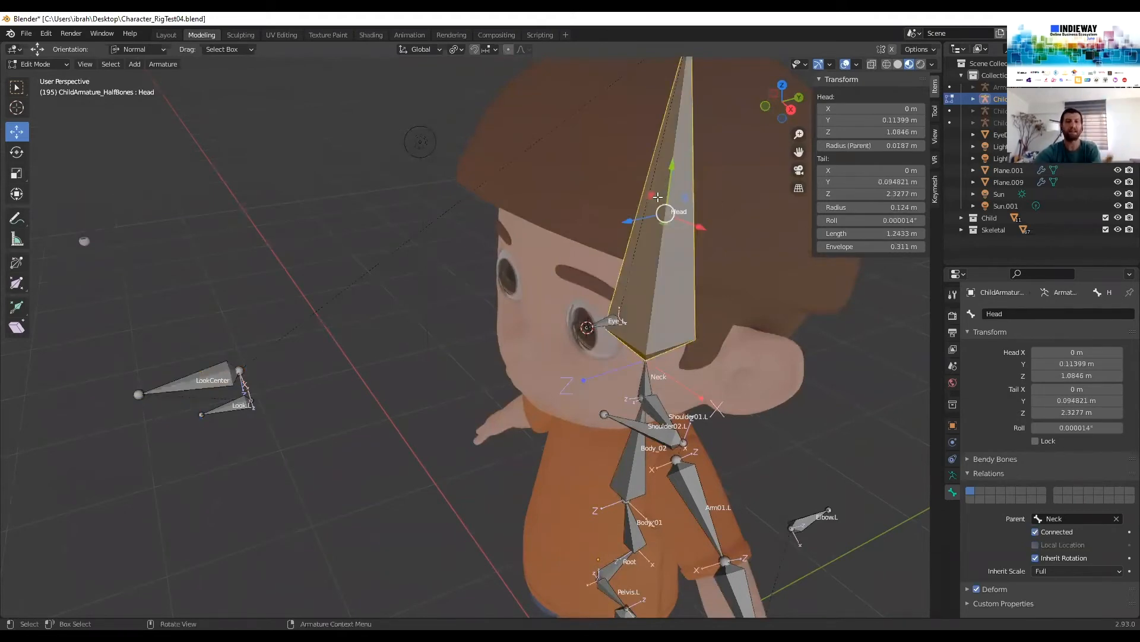
click(214, 384)
middle_drag(561, 283, 622, 260)
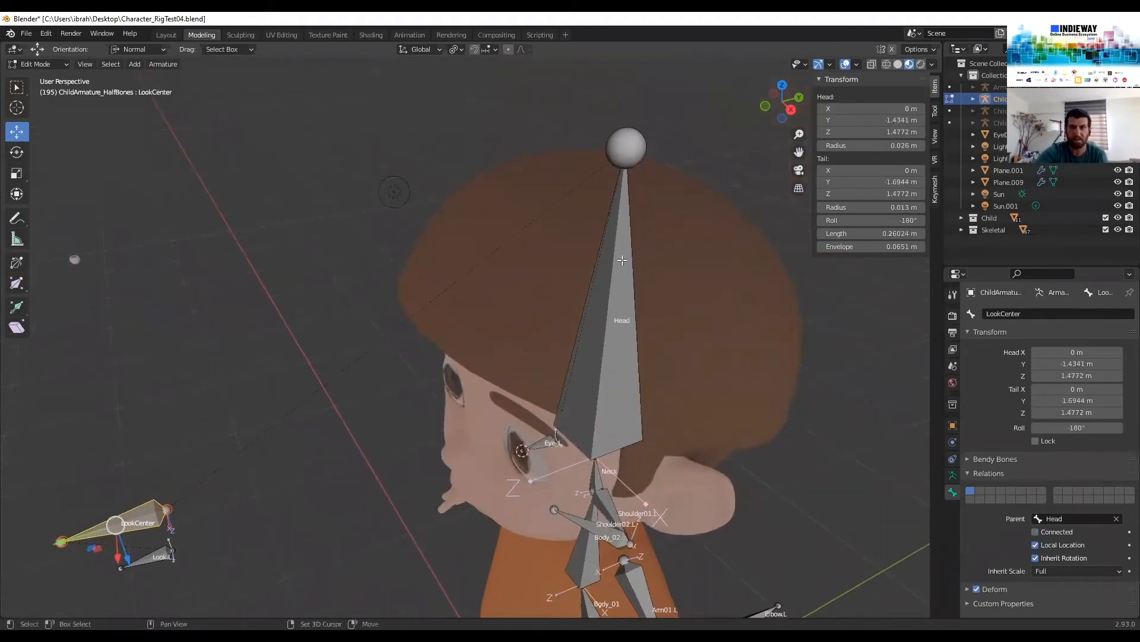
click(613, 258)
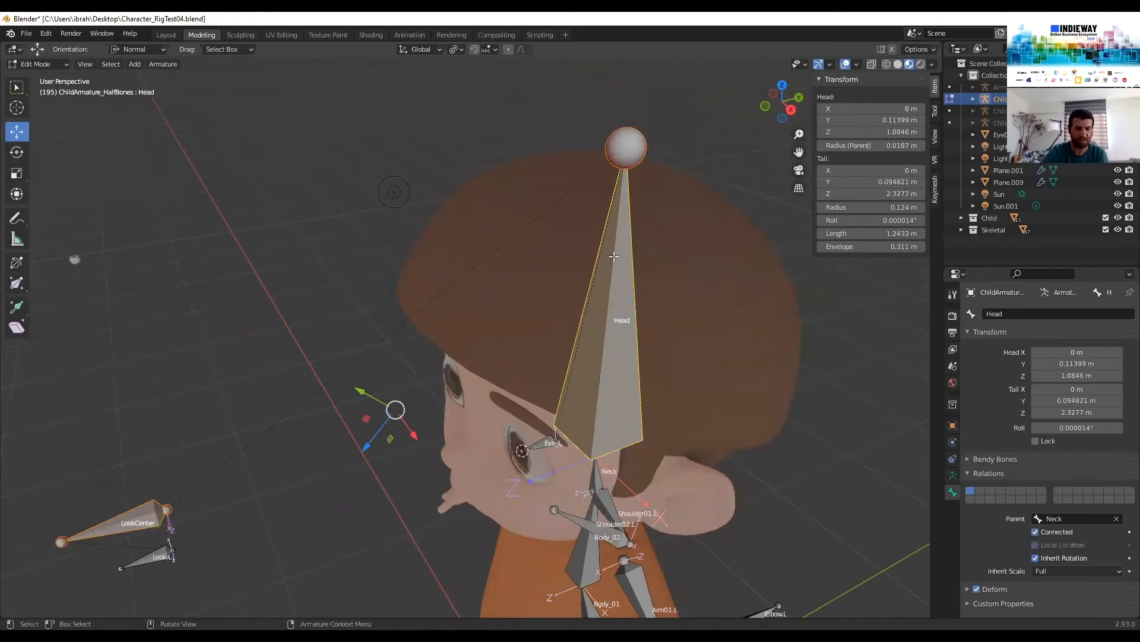
key(ctrl+p)
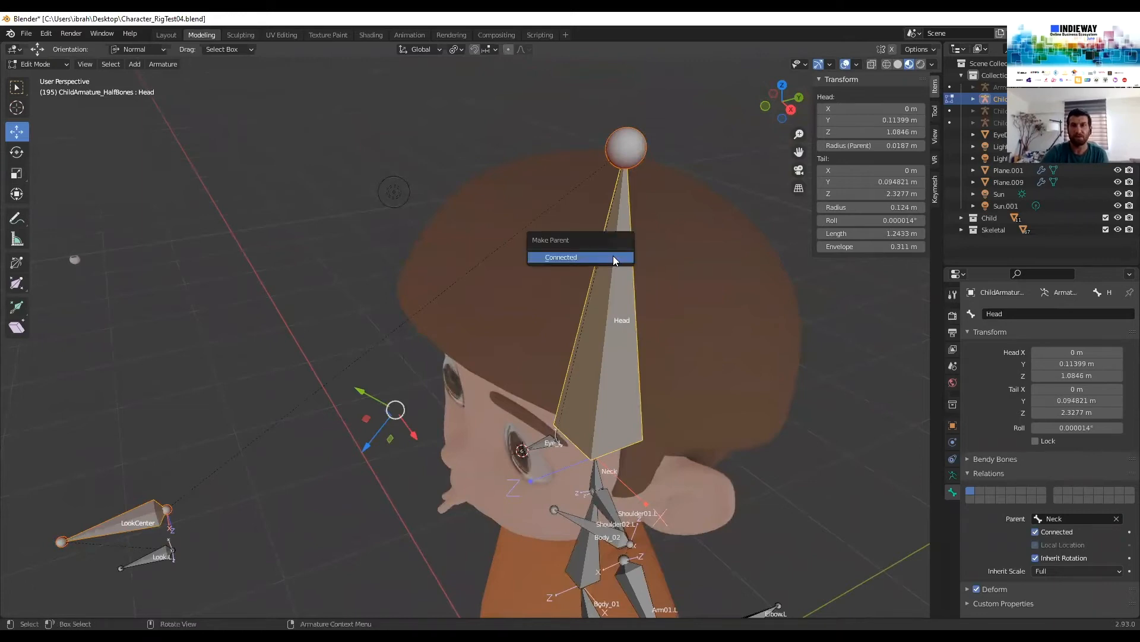
click(546, 109)
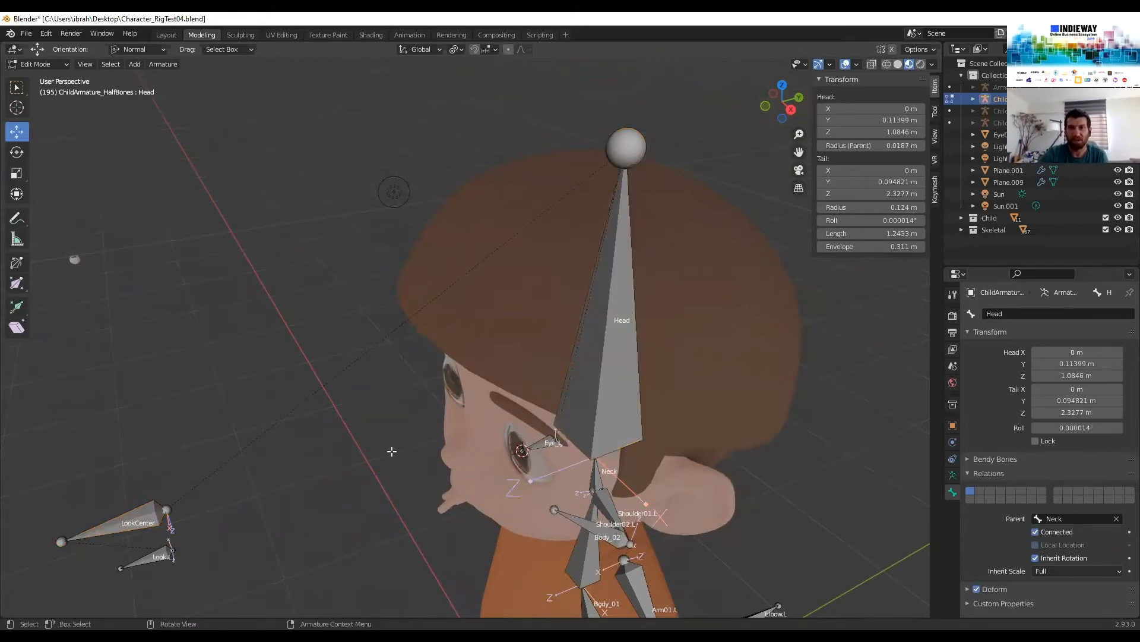
Clear the parent of the LookCenter bone
click(138, 513)
right_click(136, 514)
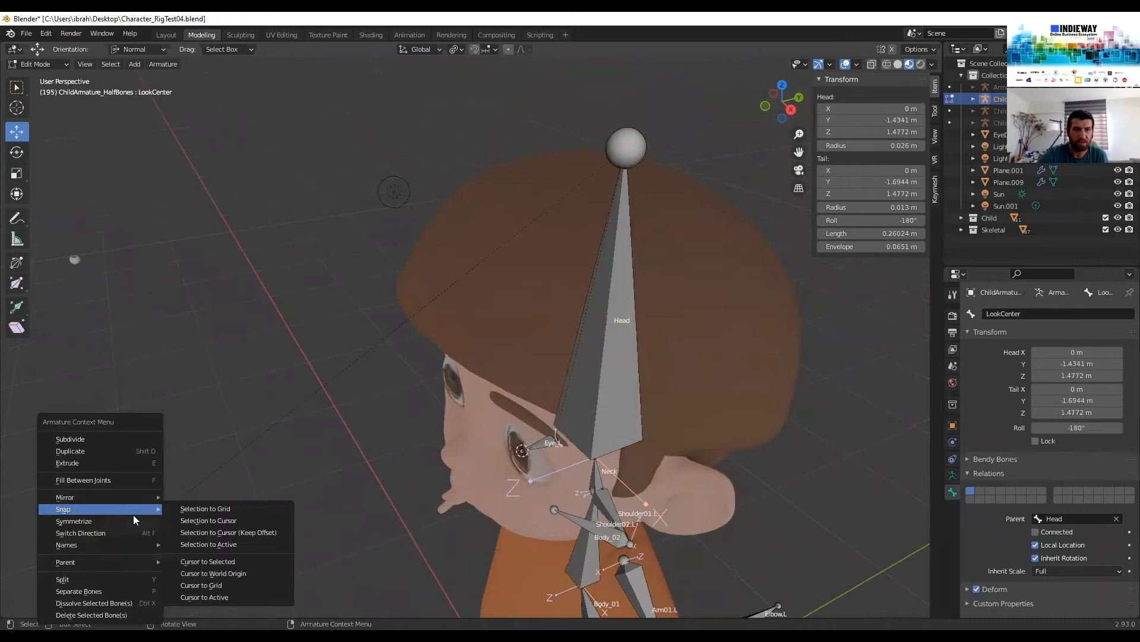
key(alt+p)
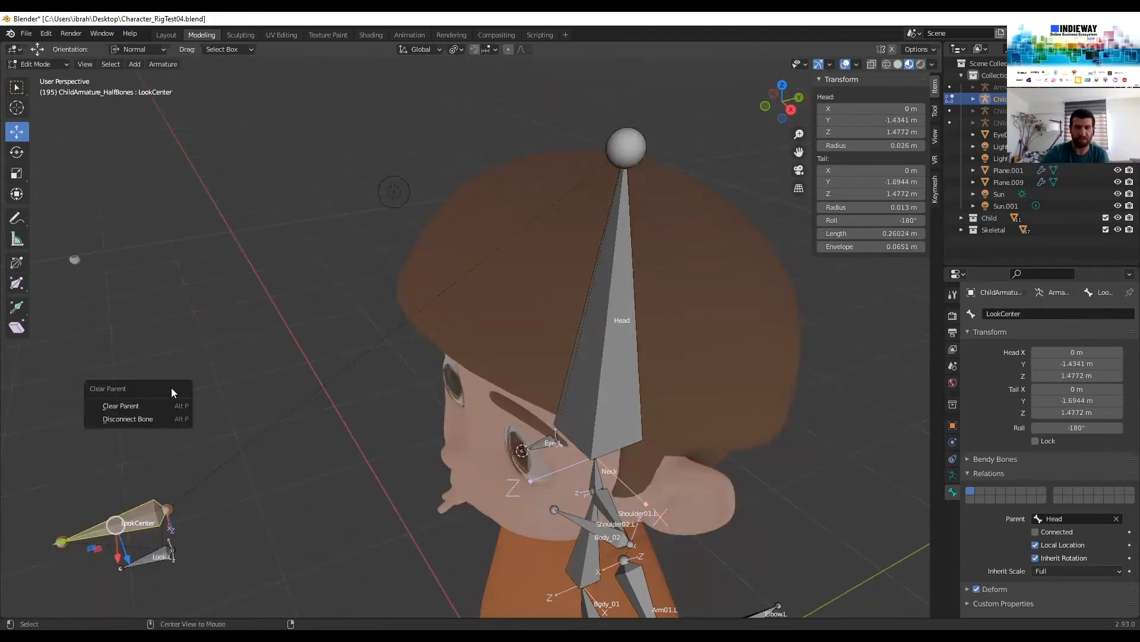
click(121, 406)
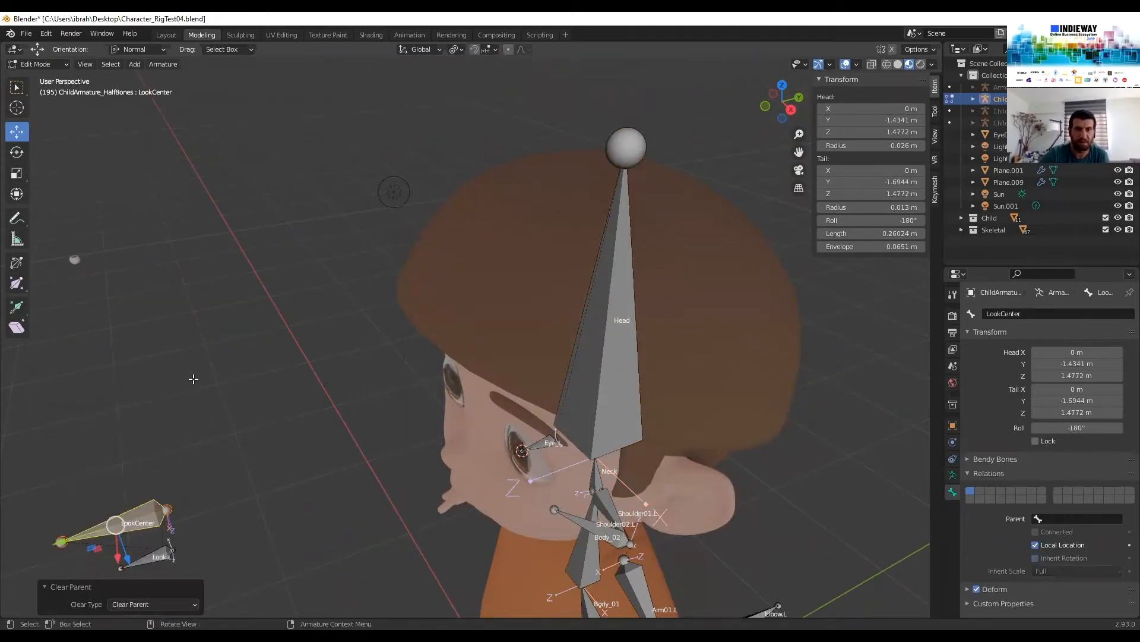
click(194, 378)
Select the LookCenter bone and add the Head bone to the selection as the active bone
click(146, 512)
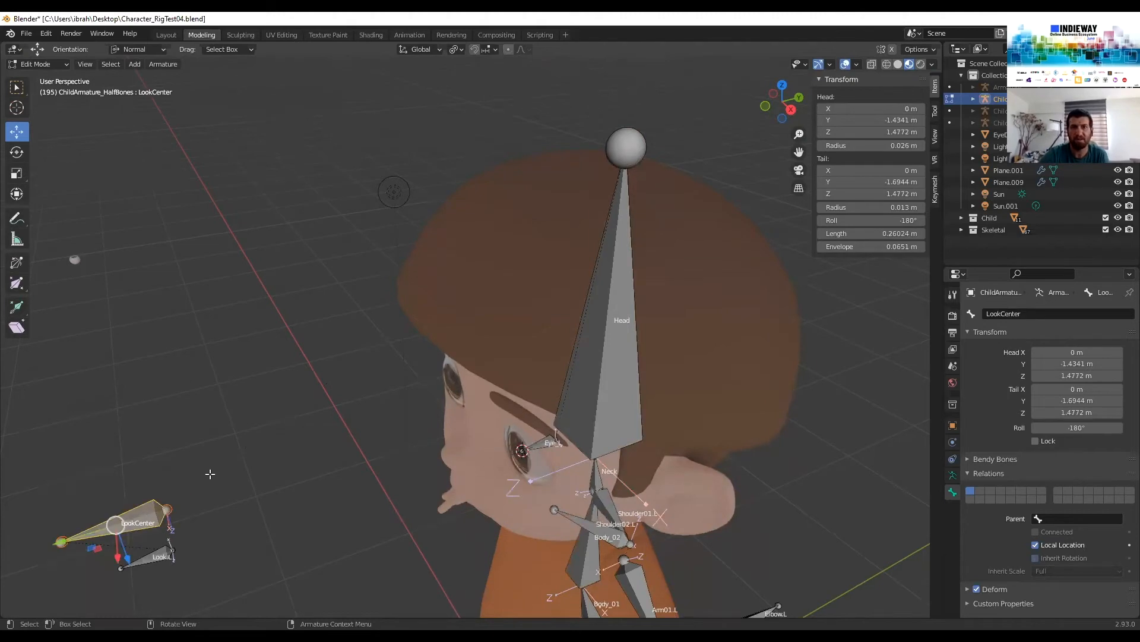
shift+middle_drag(304, 410, 310, 288)
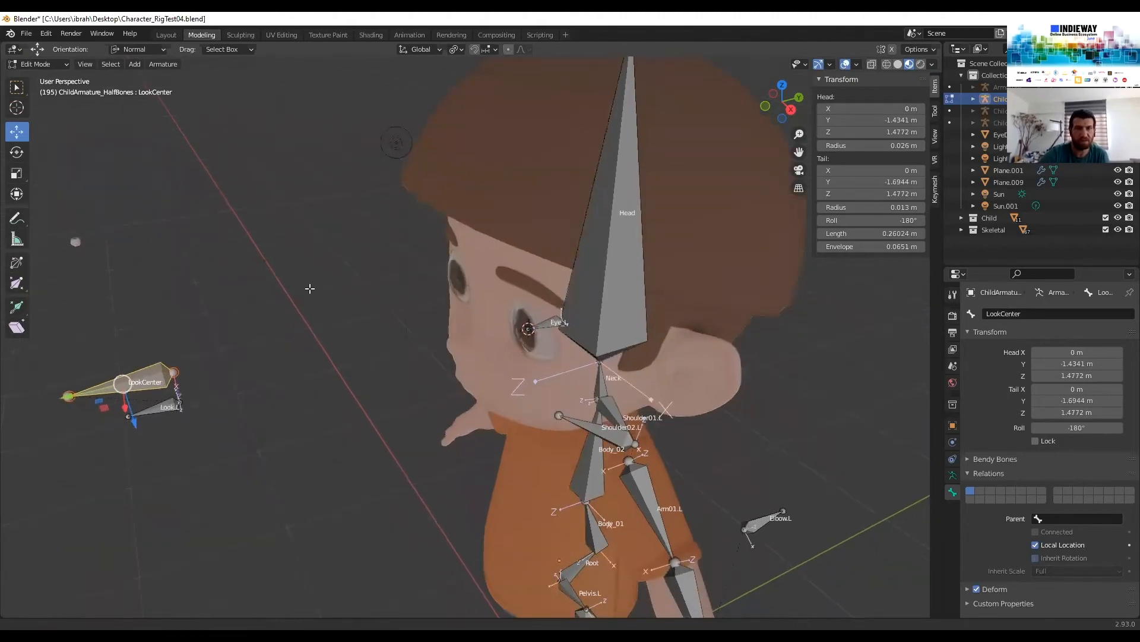
shift+middle_drag(494, 209, 468, 340)
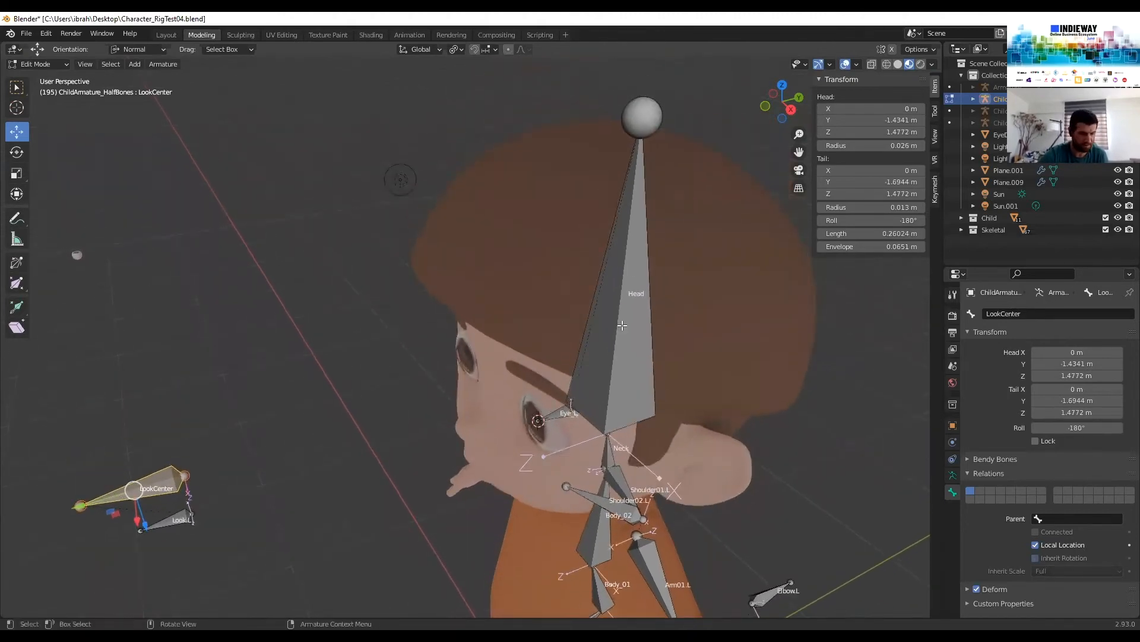
shift+click(635, 246)
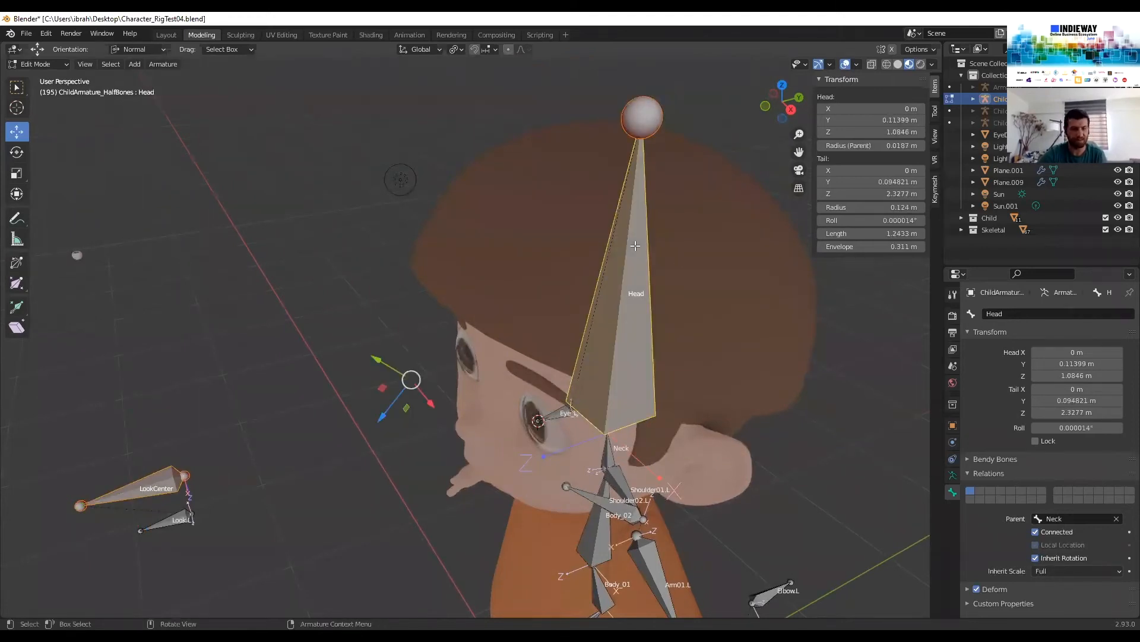
mouse_move(491, 246)
middle_down()
mouse_move(537, 237)
mouse_move(499, 245)
mouse_move(506, 238)
middle_up()
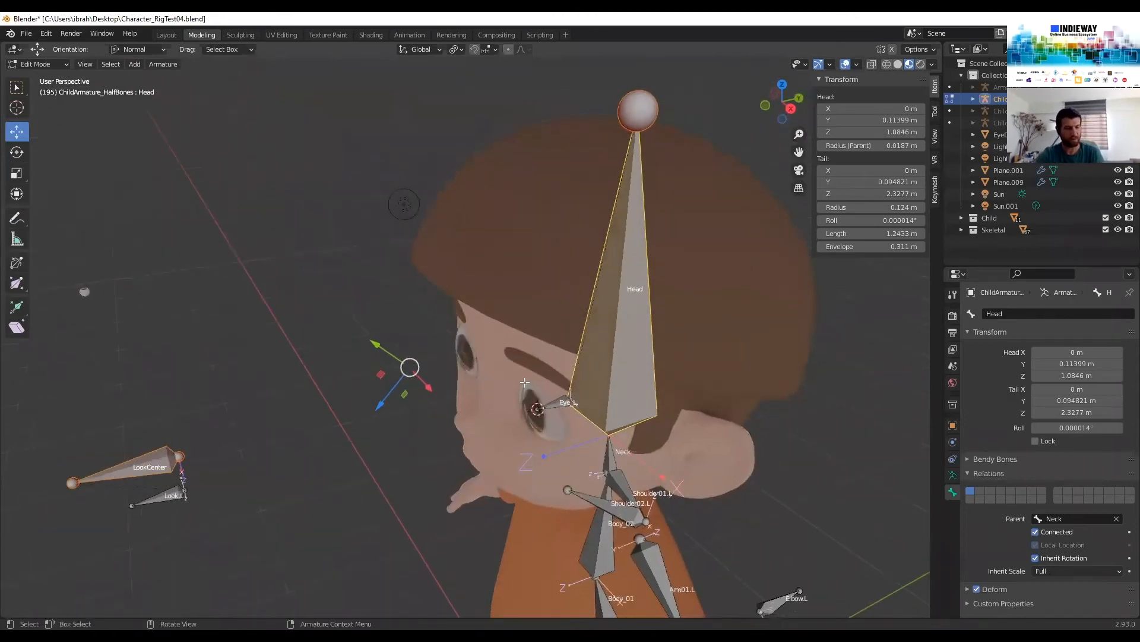
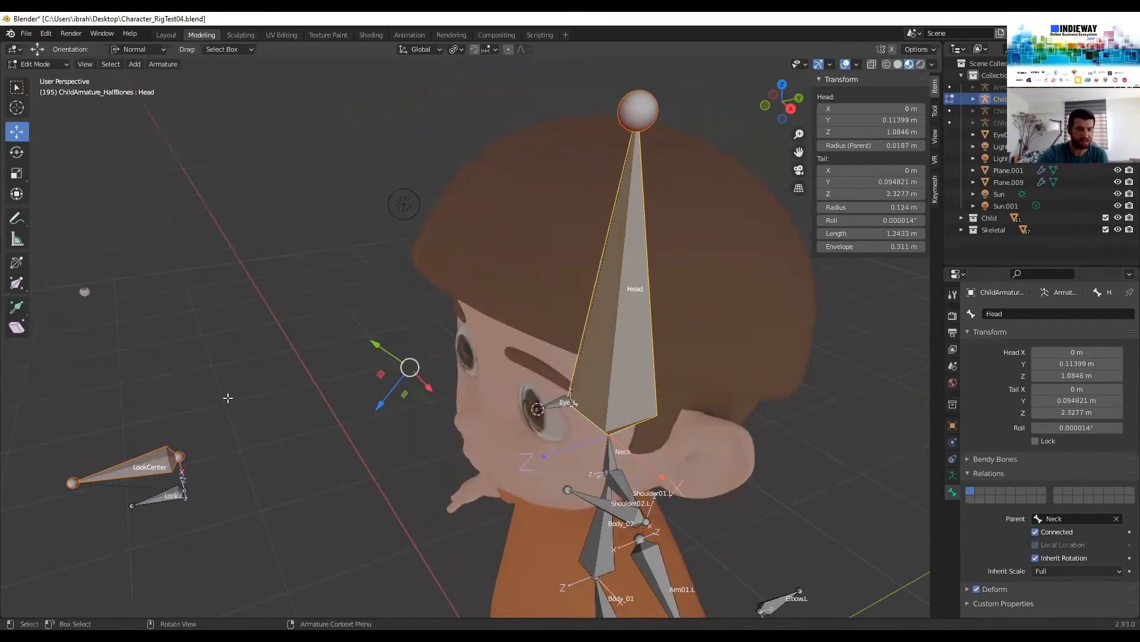
Try parenting LookCenter to the Head bone as Connected, and undo it
key(ctrl+p)
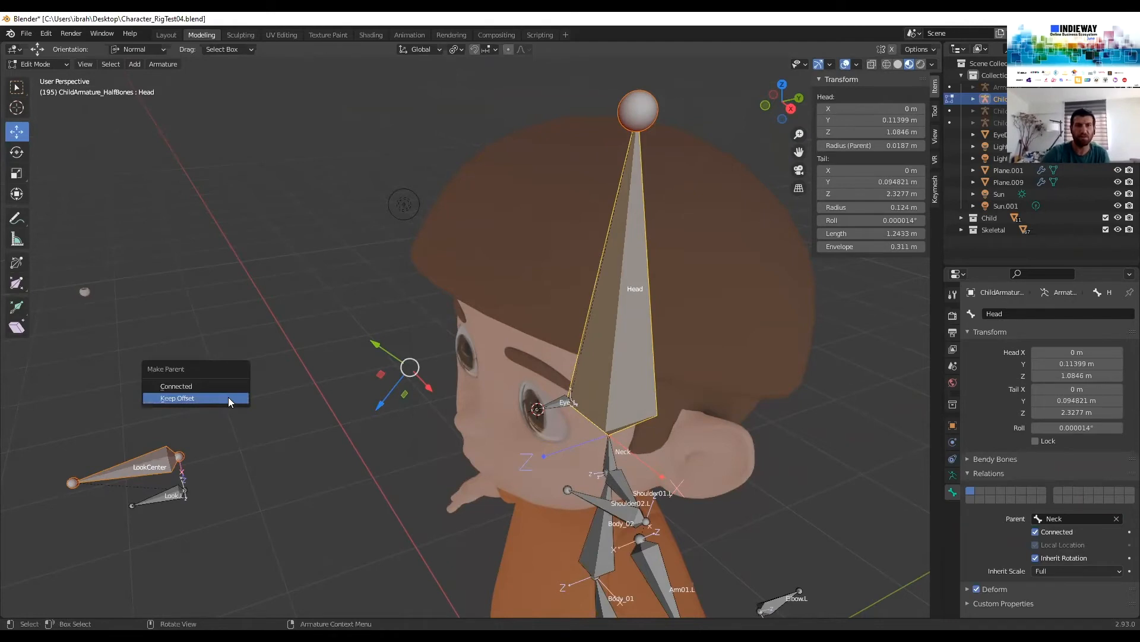
click(199, 386)
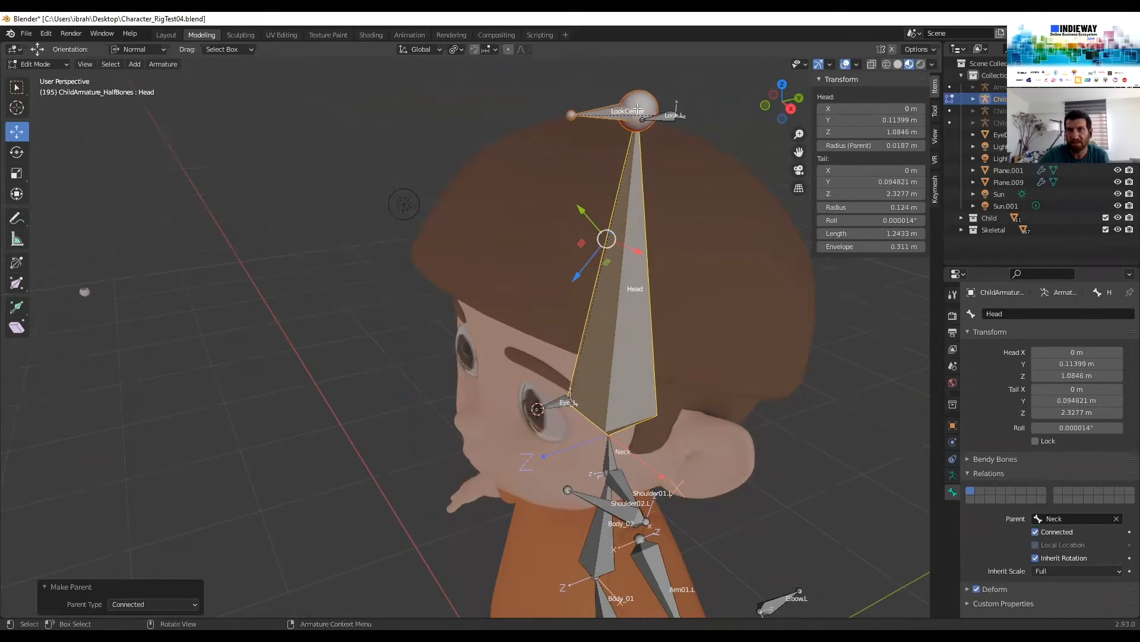
key(ctrl+z)
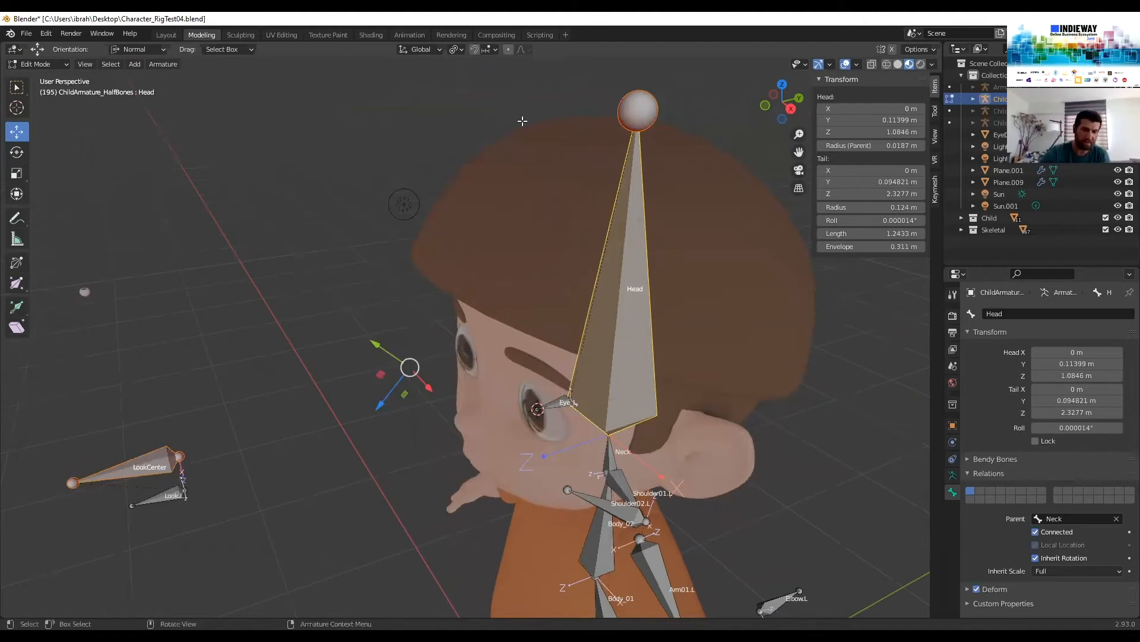
Parent the LookCenter bone to the Head bone with Keep Offset
key(ctrl+p)
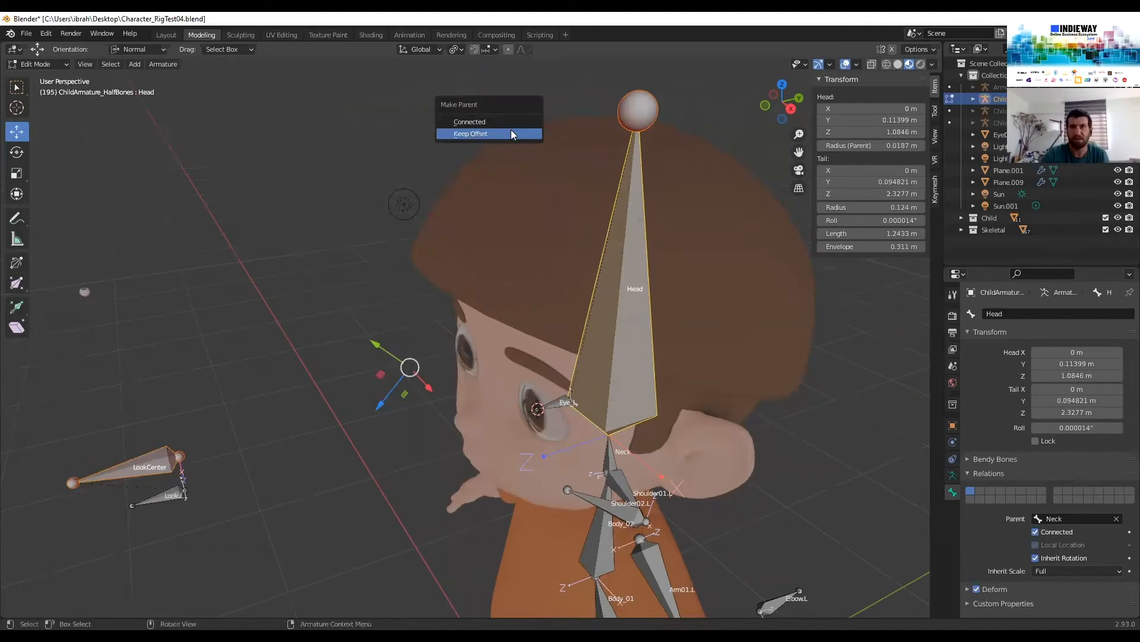
click(511, 132)
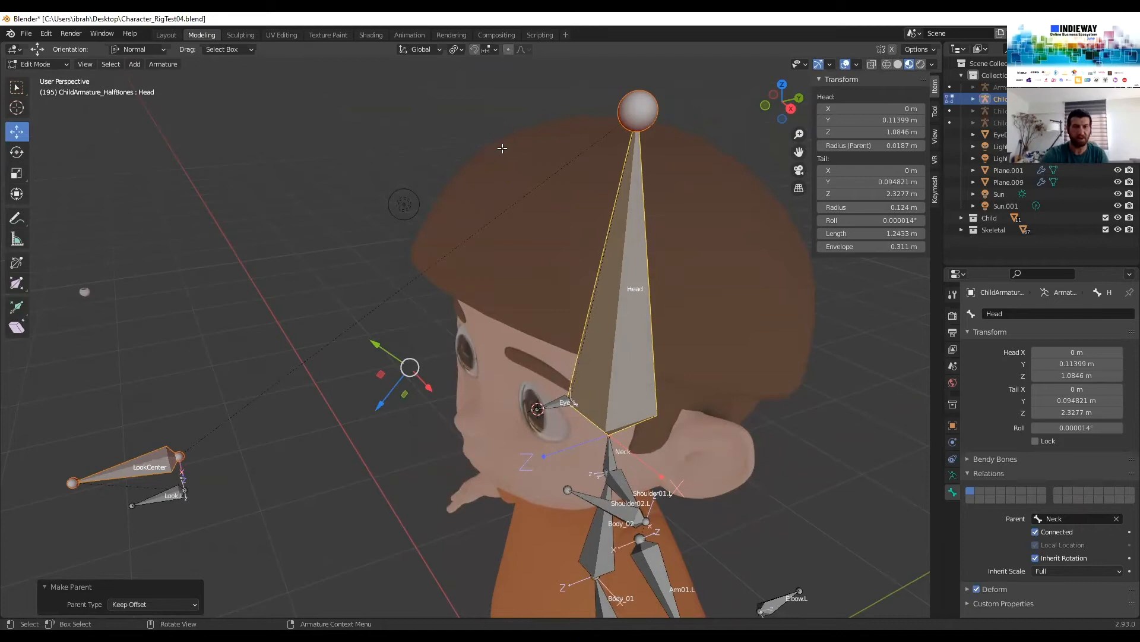
middle_drag(570, 273, 618, 261)
Switch the armature to Pose Mode and test the LookCenter parenting by rotating the Head bone, cancelling the rotation
click(39, 63)
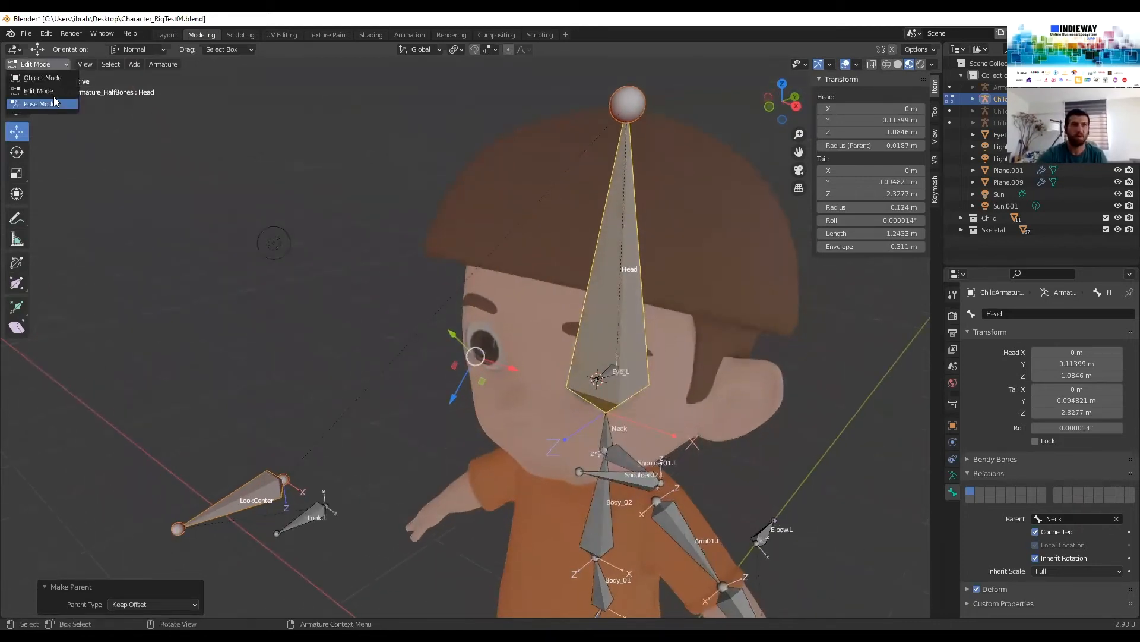
click(43, 106)
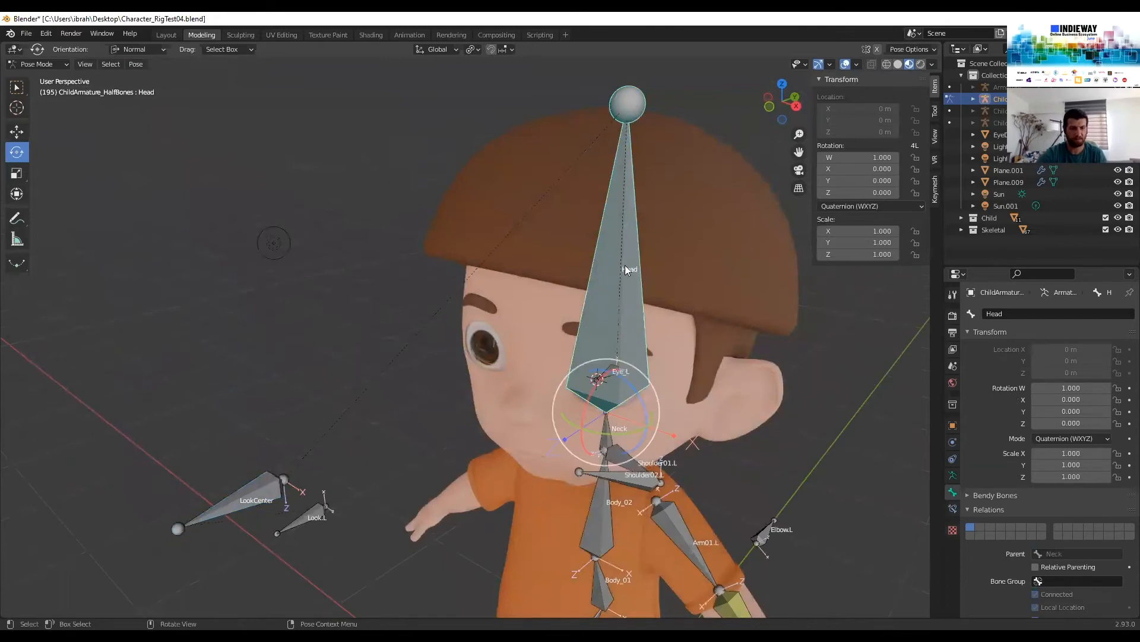
key(r)
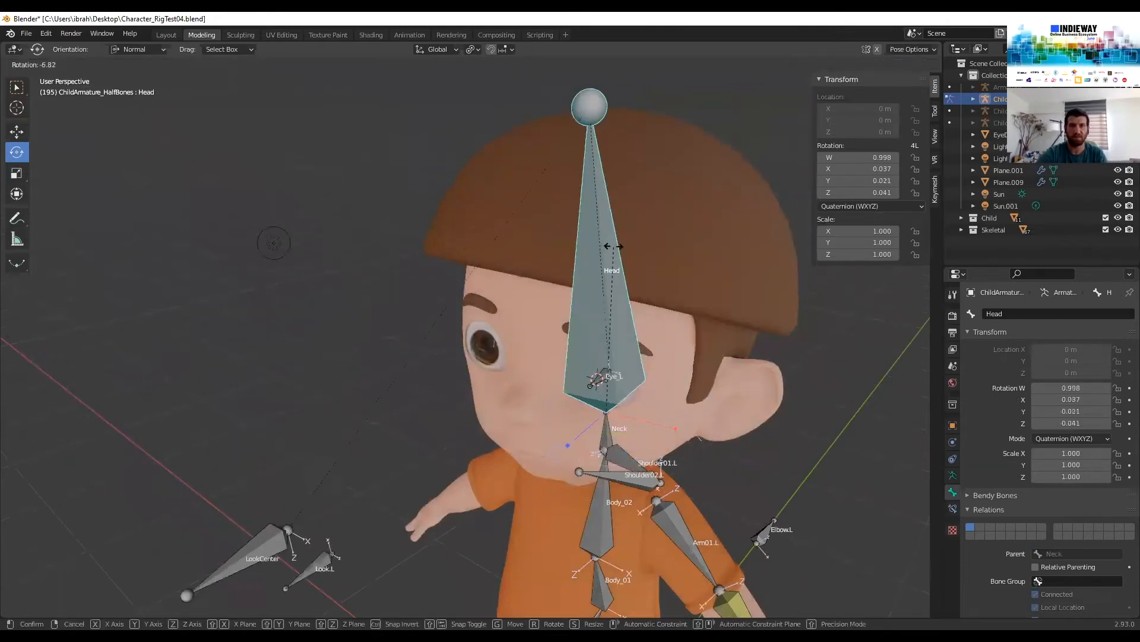
right_click(581, 269)
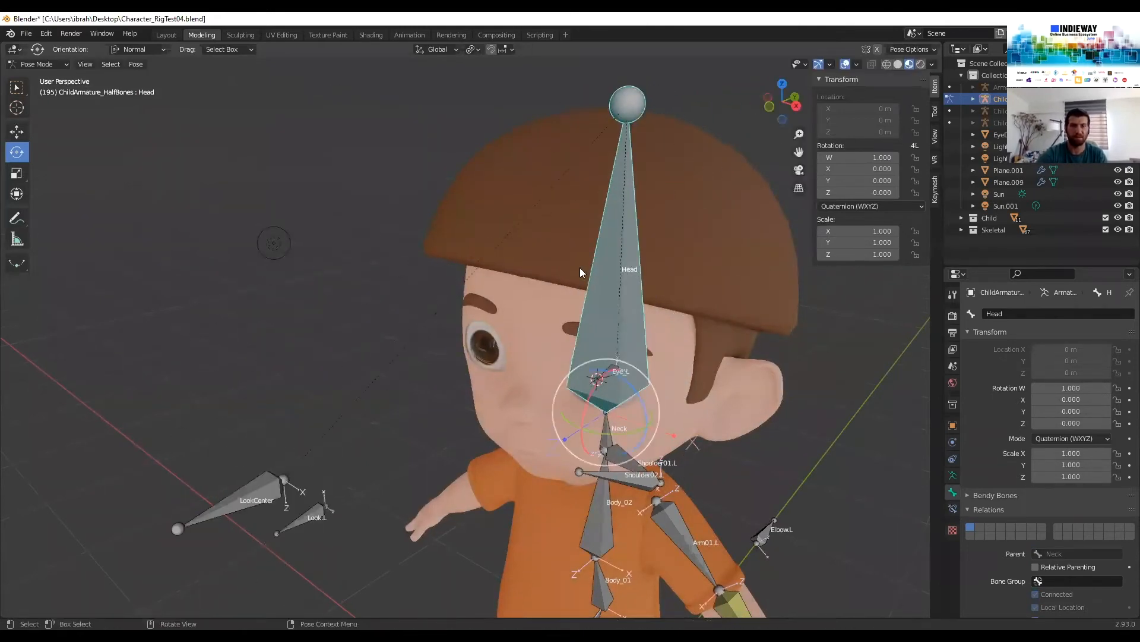
Remove the IK constraints from Leg_02.L and Arm02.L and the Copy Location constraint from Foot.L
scroll(580, 266, down, 5)
middle_drag(614, 302, 731, 247)
scroll(681, 294, up, 3)
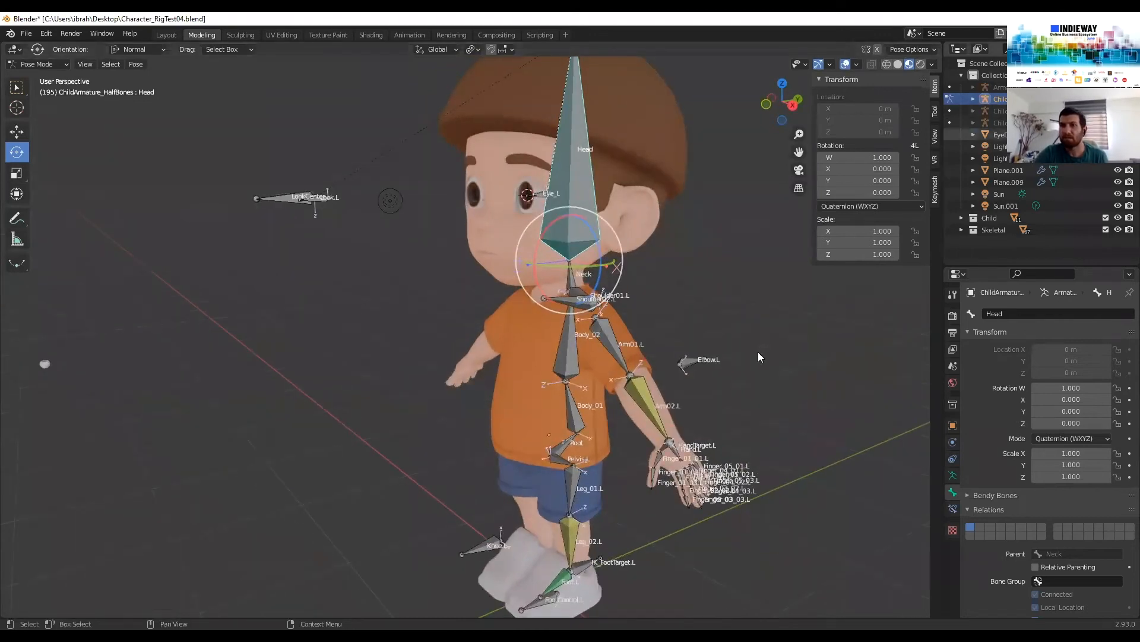
click(643, 397)
click(590, 521)
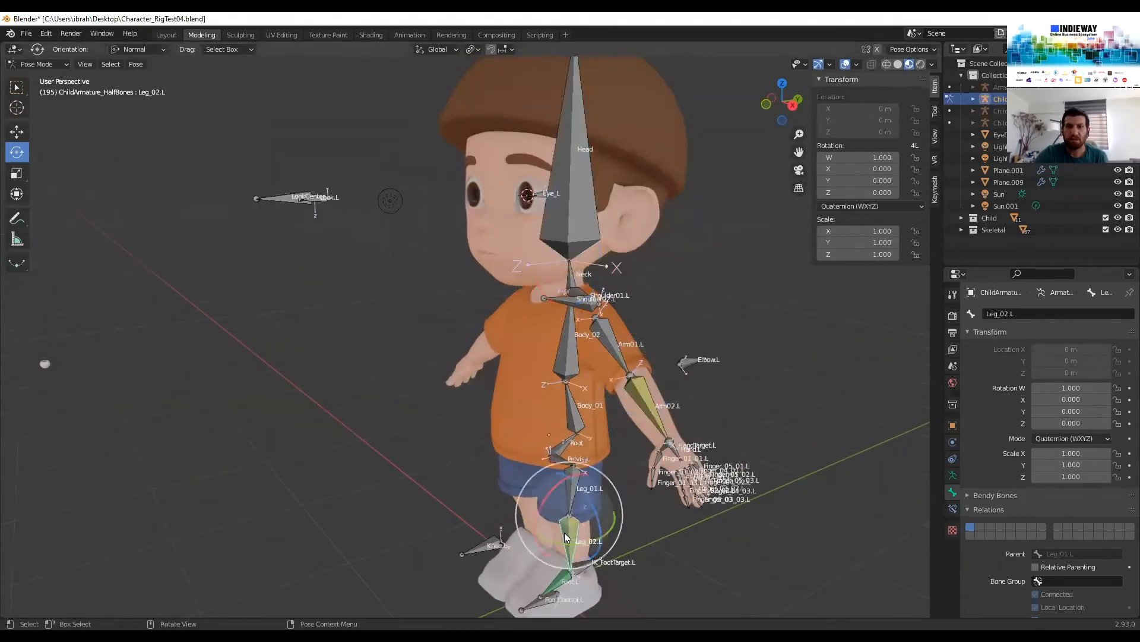
click(953, 509)
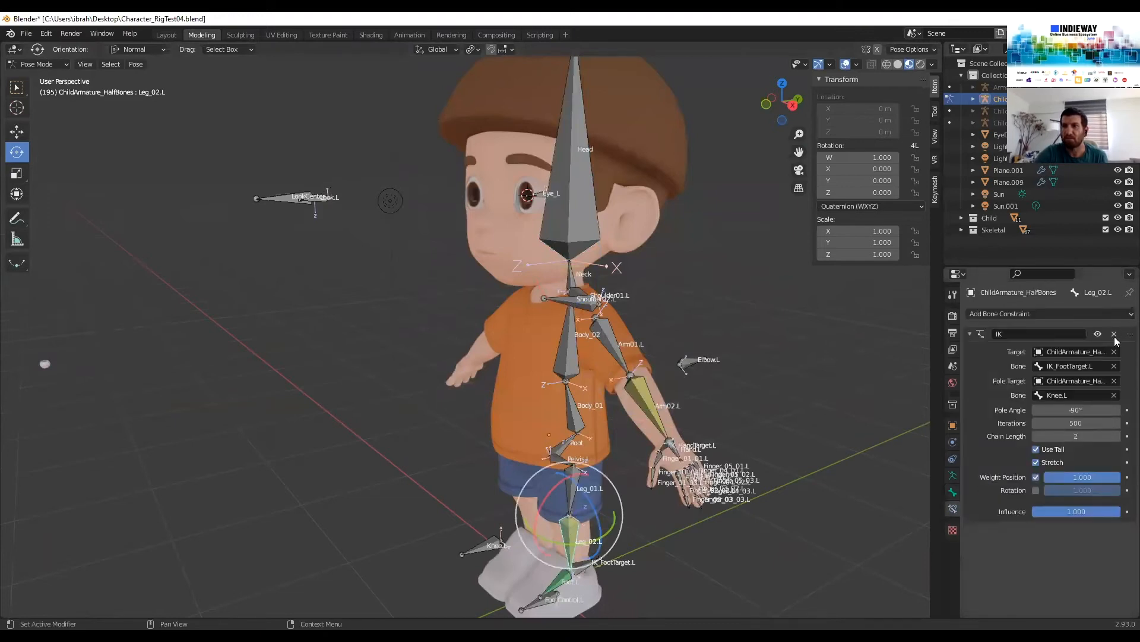
click(1119, 331)
click(575, 596)
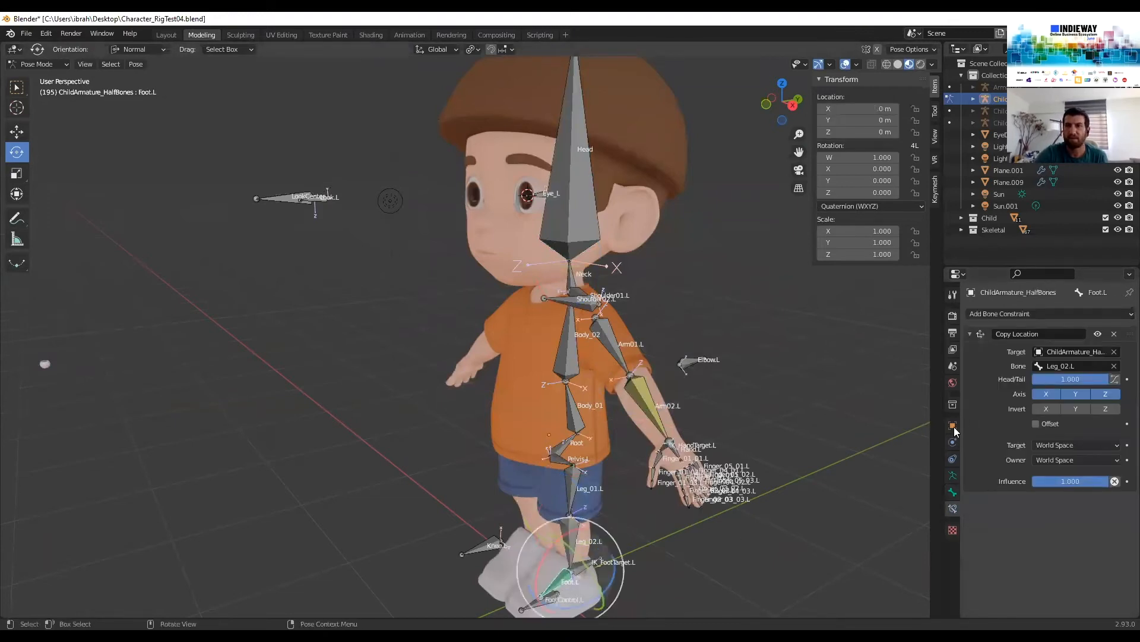
click(1118, 334)
click(648, 412)
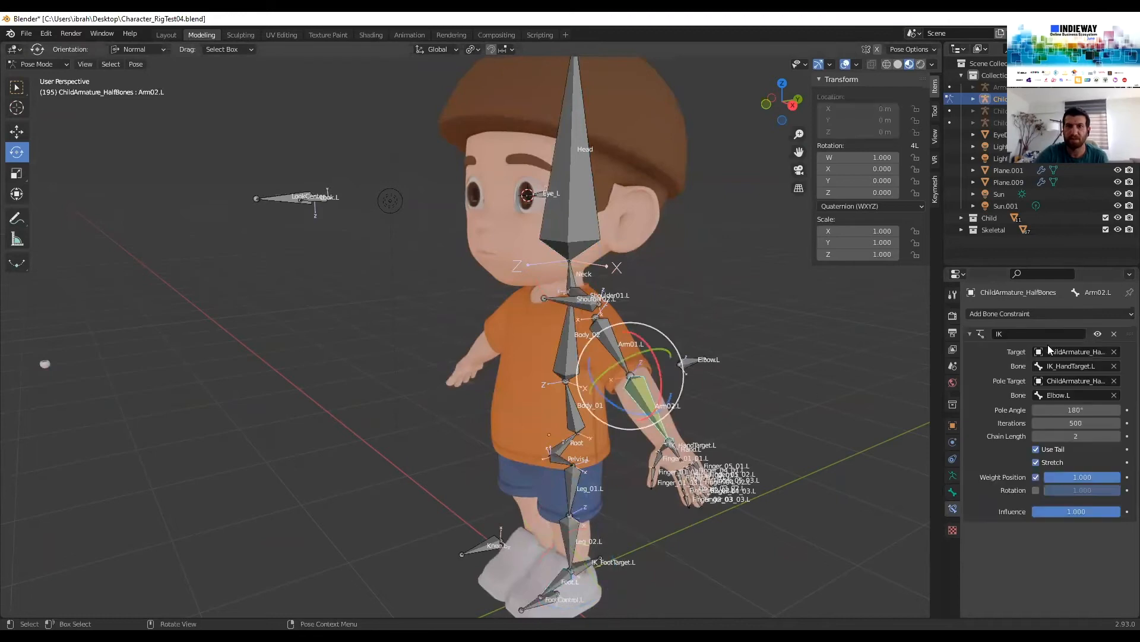
click(1119, 334)
Examine the Elbow.L pole bone behind the arm and the IK_HandTarget.L bone at the wrist
middle_drag(717, 406, 623, 320)
scroll(604, 371, up, 4)
click(618, 306)
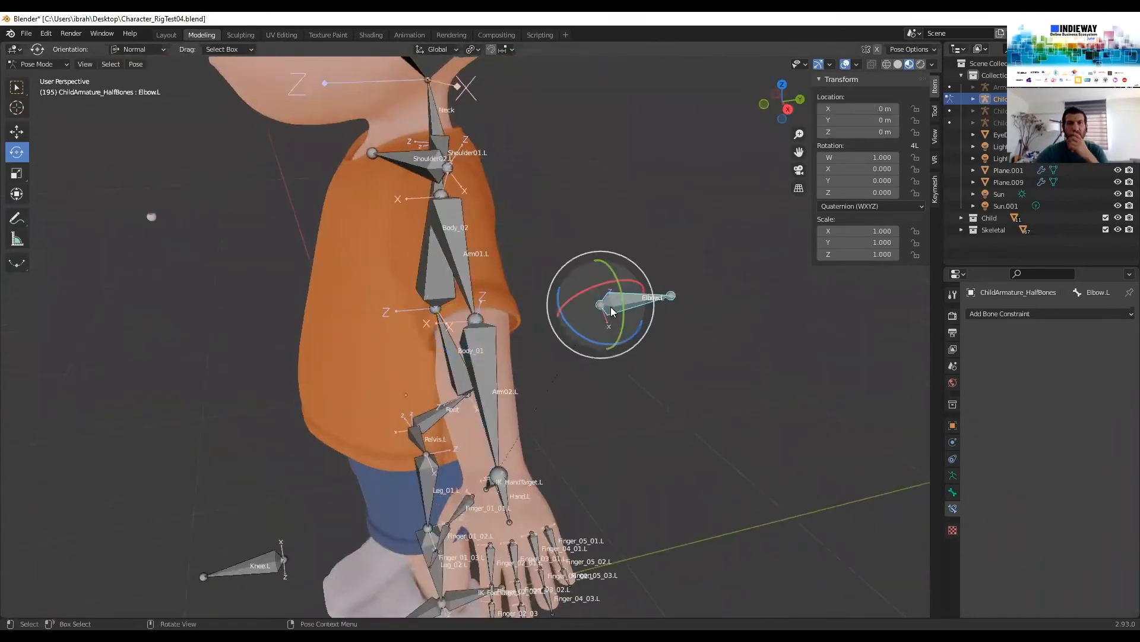
middle_drag(675, 281, 639, 429)
click(564, 514)
middle_drag(564, 514, 648, 245)
click(631, 252)
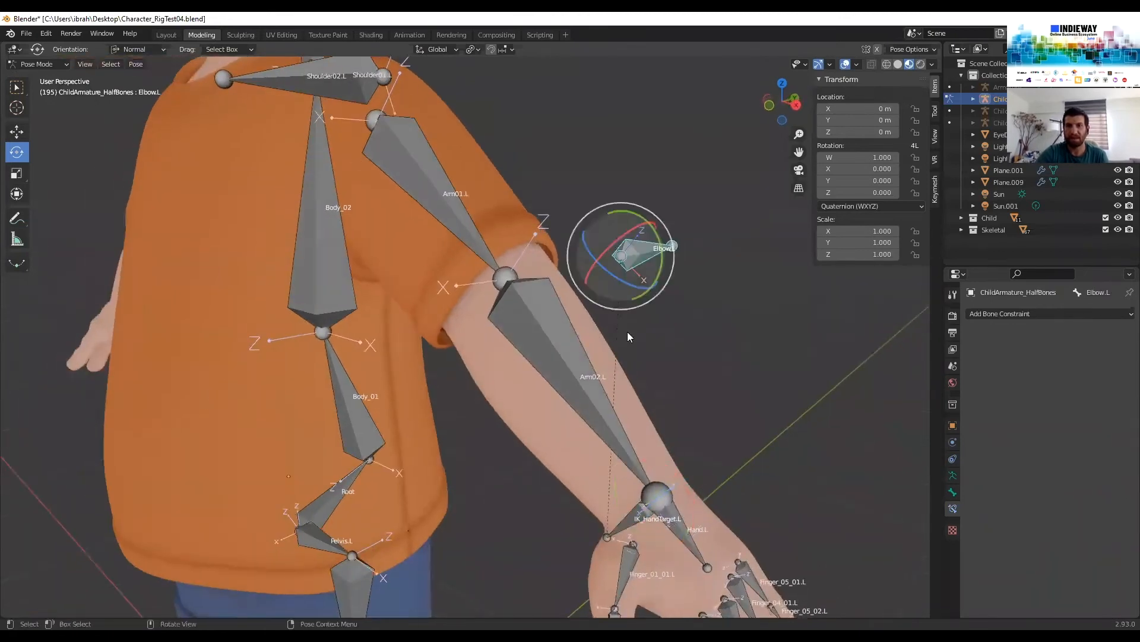
click(628, 517)
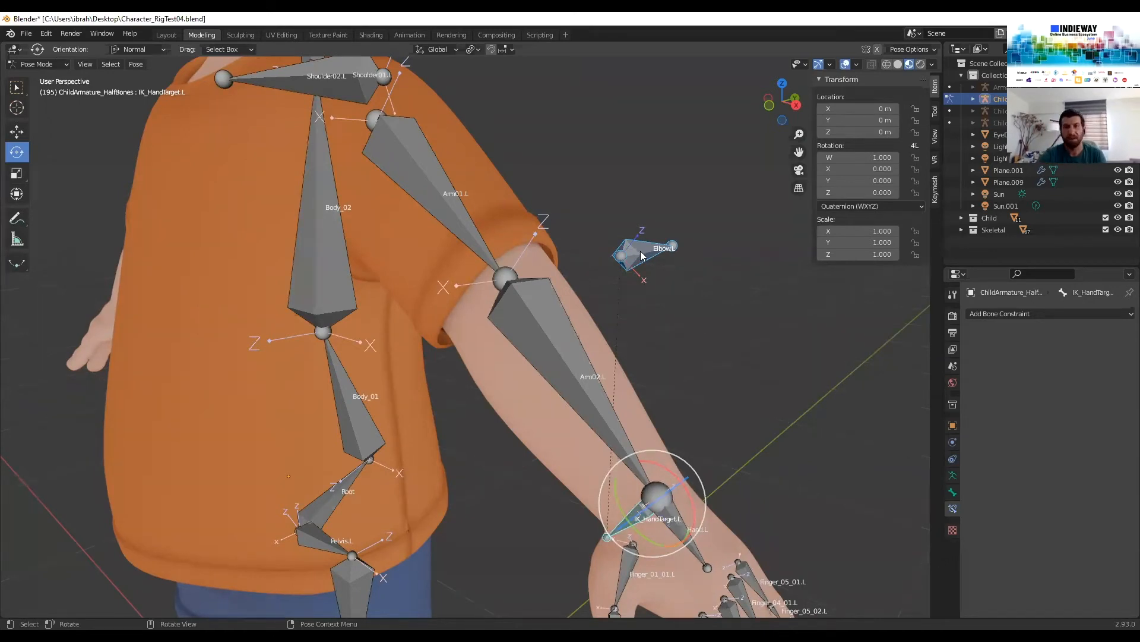
scroll(676, 363, down, 4)
scroll(535, 368, up, 5)
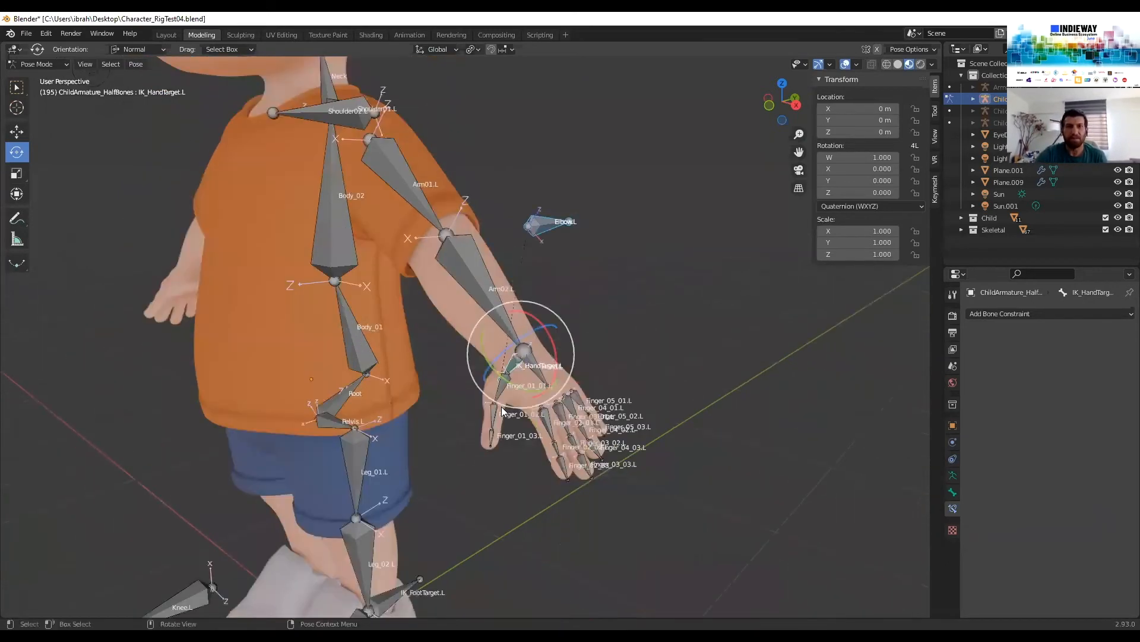
Select the Arm02.L forearm bone
middle_drag(534, 380, 322, 311)
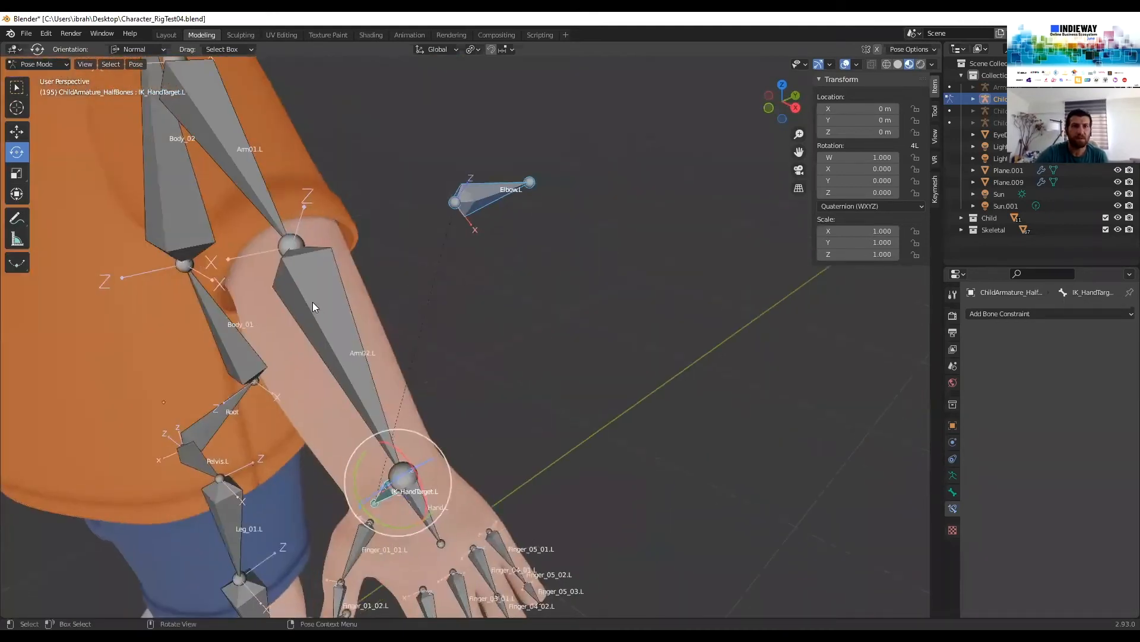
click(313, 302)
shift+middle_drag(552, 364, 624, 485)
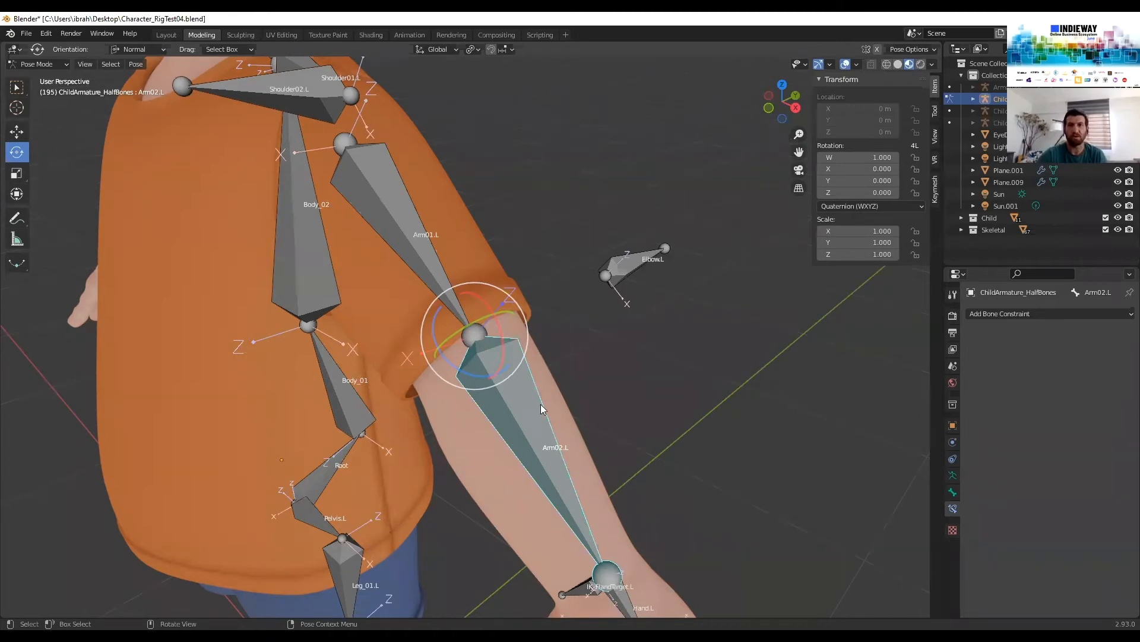
Inspect the left arm's two bones, selecting Arm01.L and returning the selection to Arm02.L
scroll(541, 404, down, 2)
middle_drag(552, 402, 522, 378)
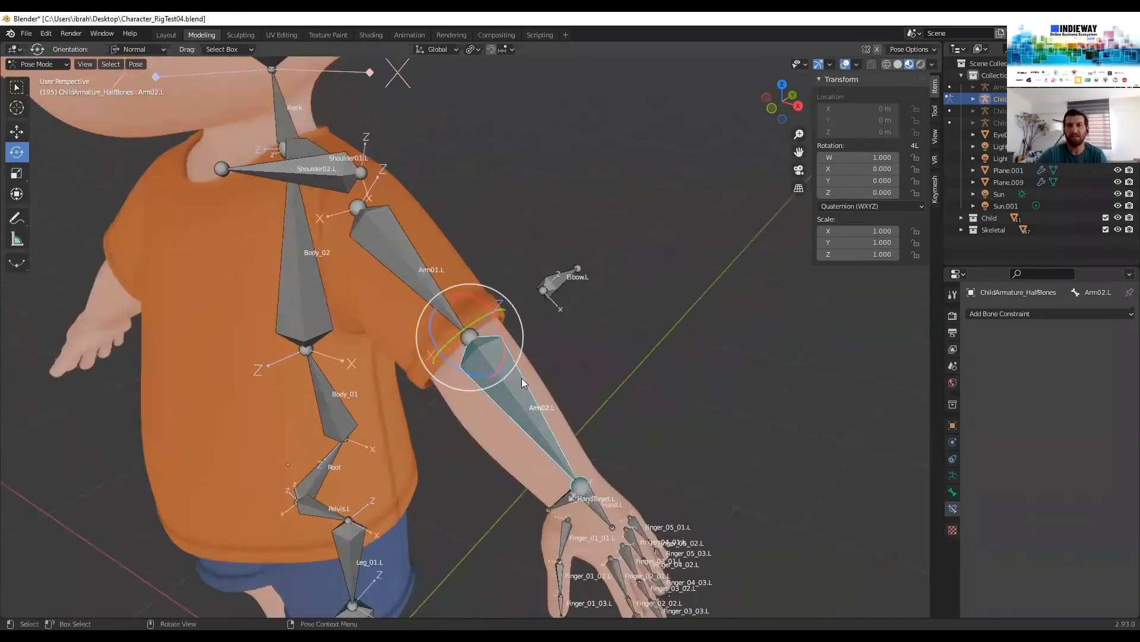
click(408, 250)
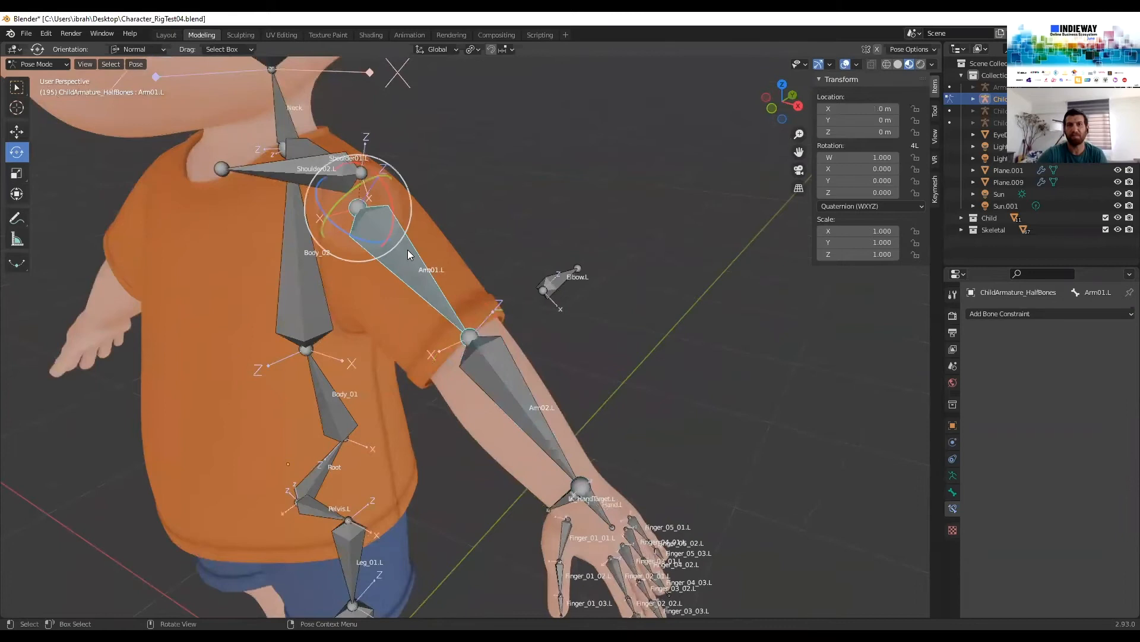
click(521, 387)
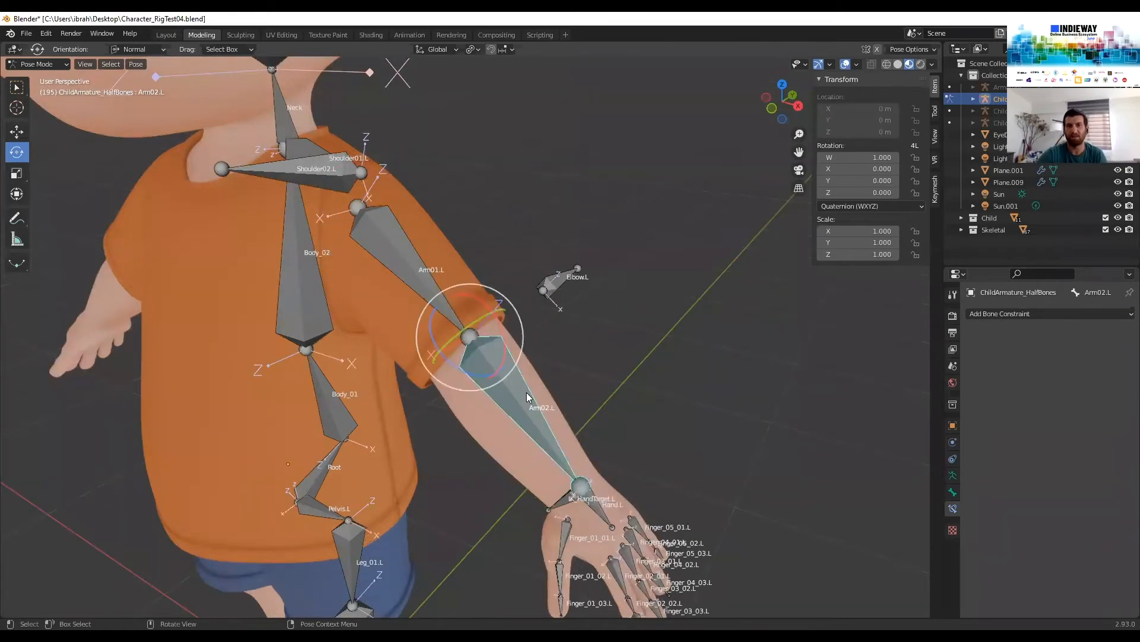
mouse_move(519, 402)
middle_down()
mouse_move(494, 395)
mouse_move(523, 410)
middle_up()
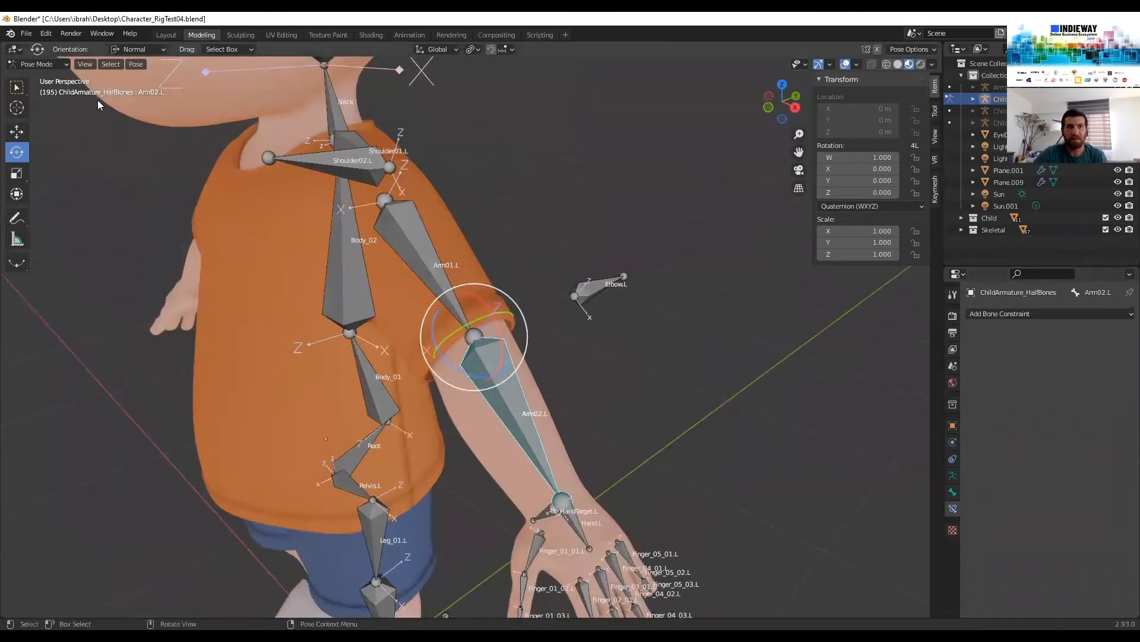
Switch the armature to Edit Mode and return it to Pose Mode
click(49, 66)
click(41, 91)
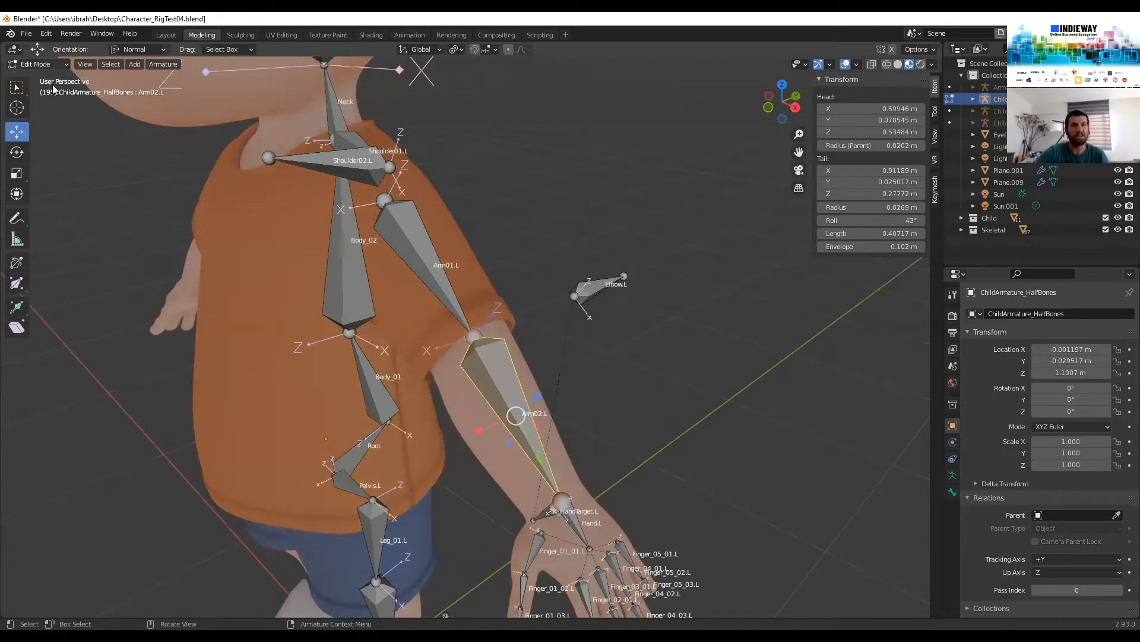
click(37, 65)
click(47, 105)
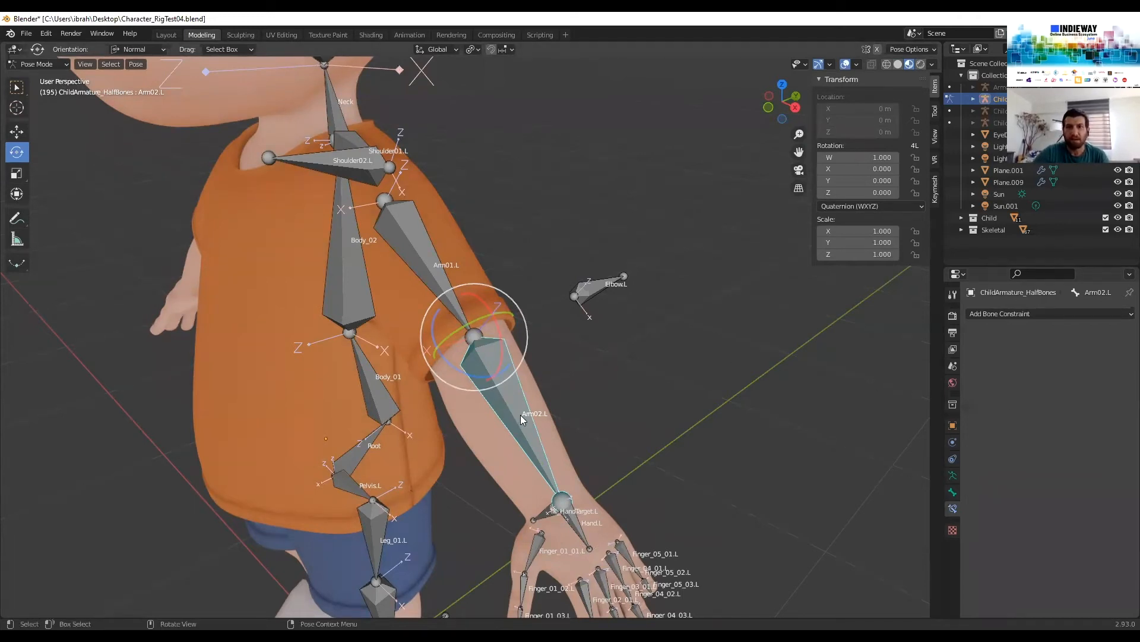
Add an Inverse Kinematics bone constraint to the forearm bone Arm02.L
scroll(530, 427, up, 2)
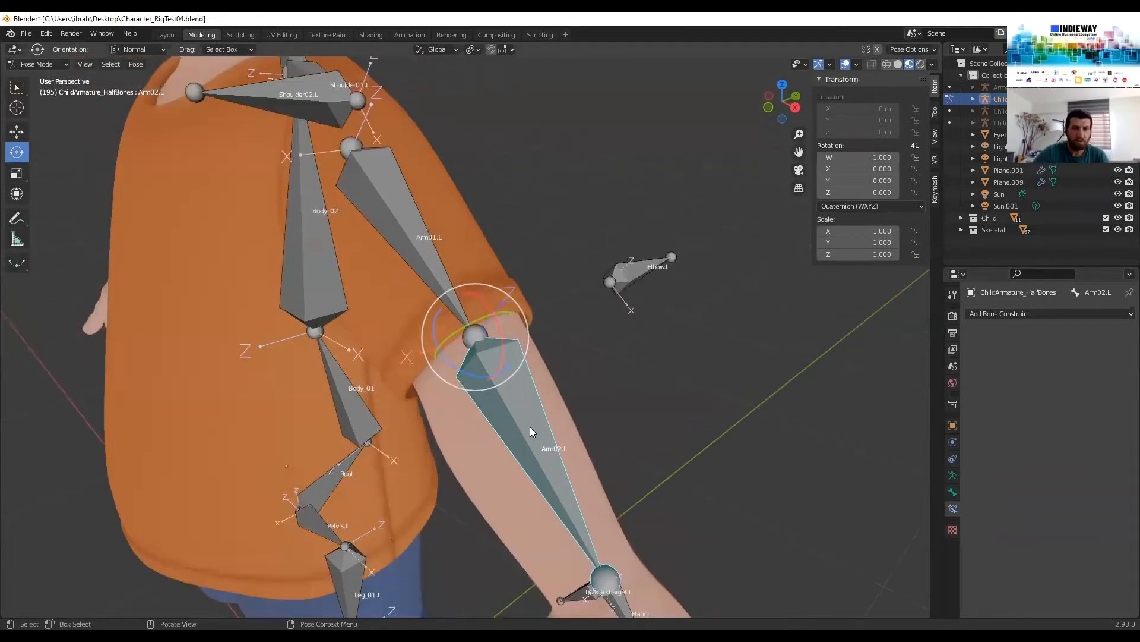
click(1003, 314)
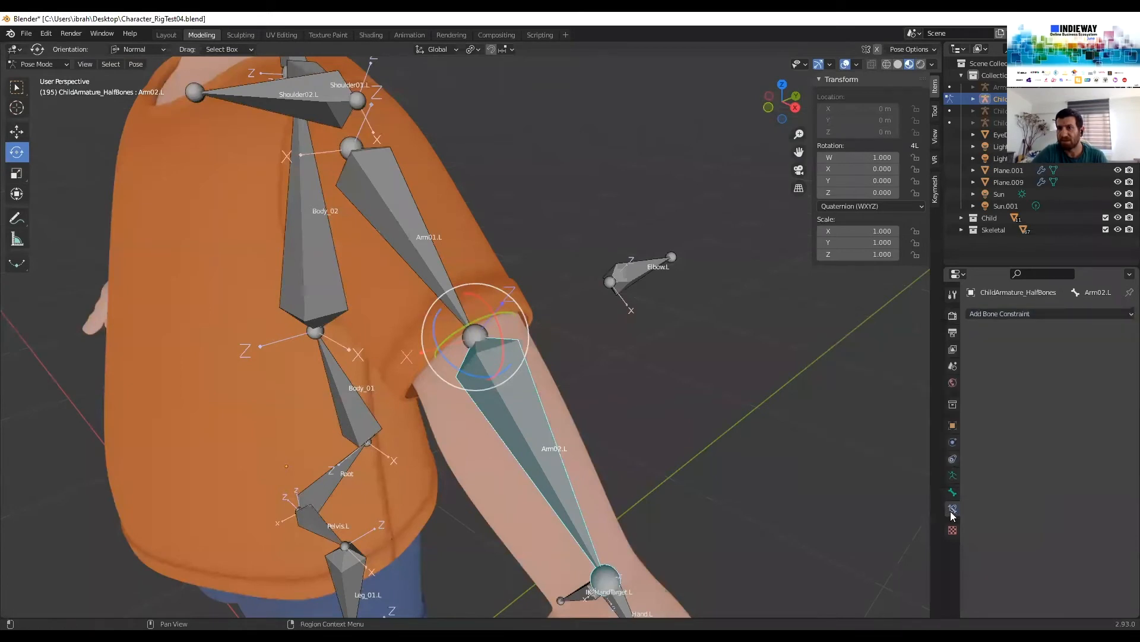
click(1019, 313)
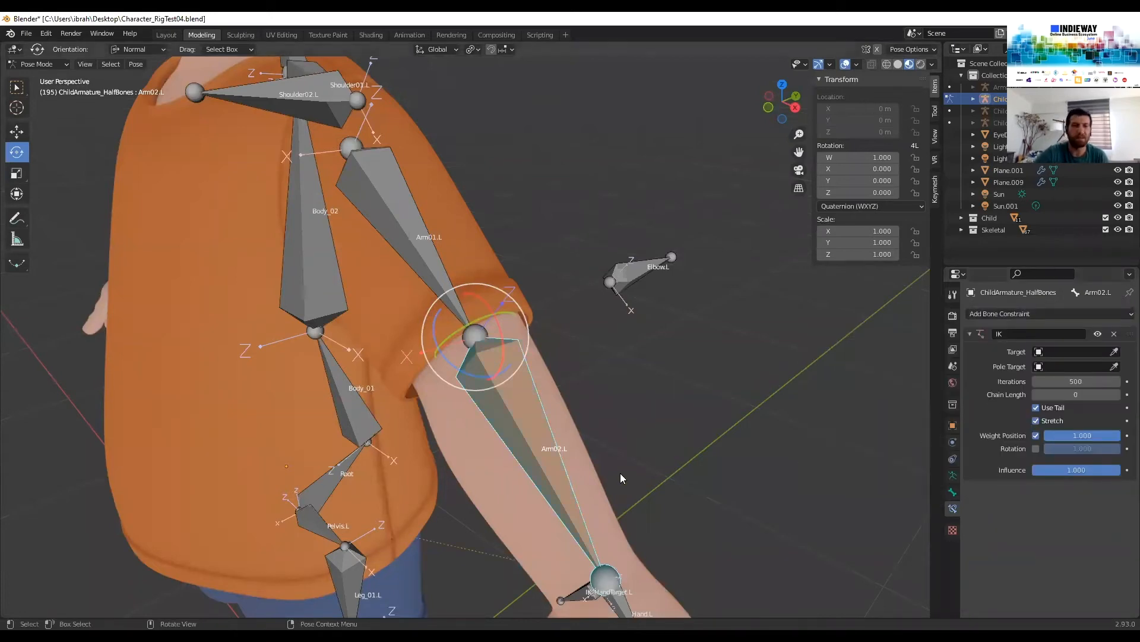
Set the IK constraint's target to ChildArmature_HalfBones and its target bone to IK_HandTarget.L
middle_drag(641, 447, 573, 341)
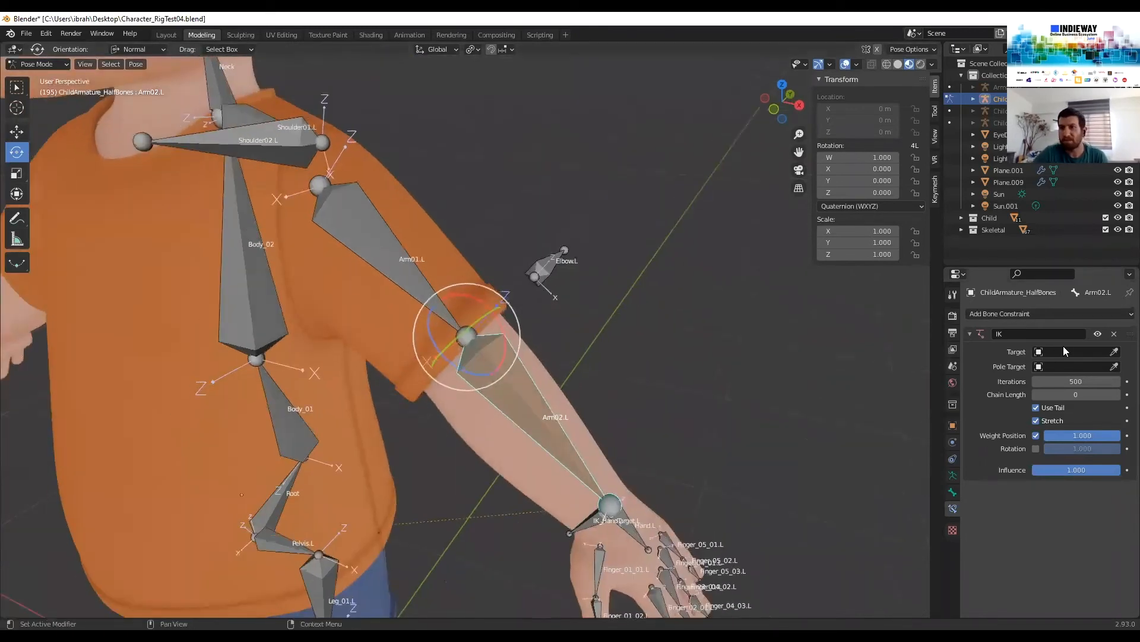
scroll(894, 315, up, 2)
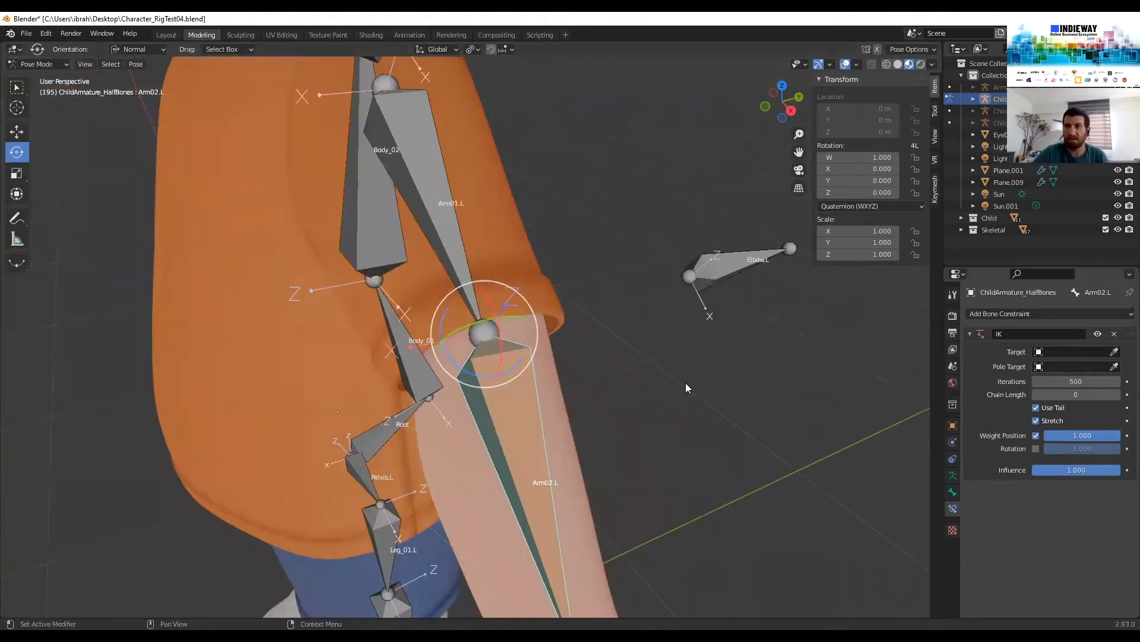
scroll(689, 389, down, 2)
shift+middle_drag(666, 413, 625, 335)
mouse_move(642, 369)
middle_down()
mouse_move(667, 366)
mouse_move(659, 373)
middle_up()
scroll(654, 380, up, 1)
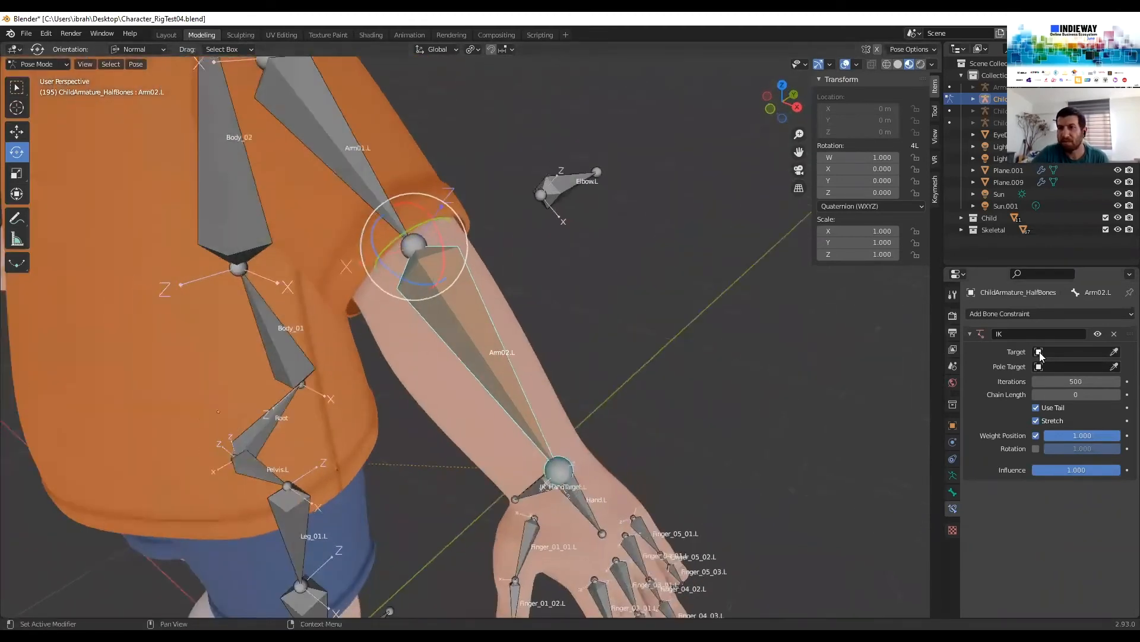
click(1039, 353)
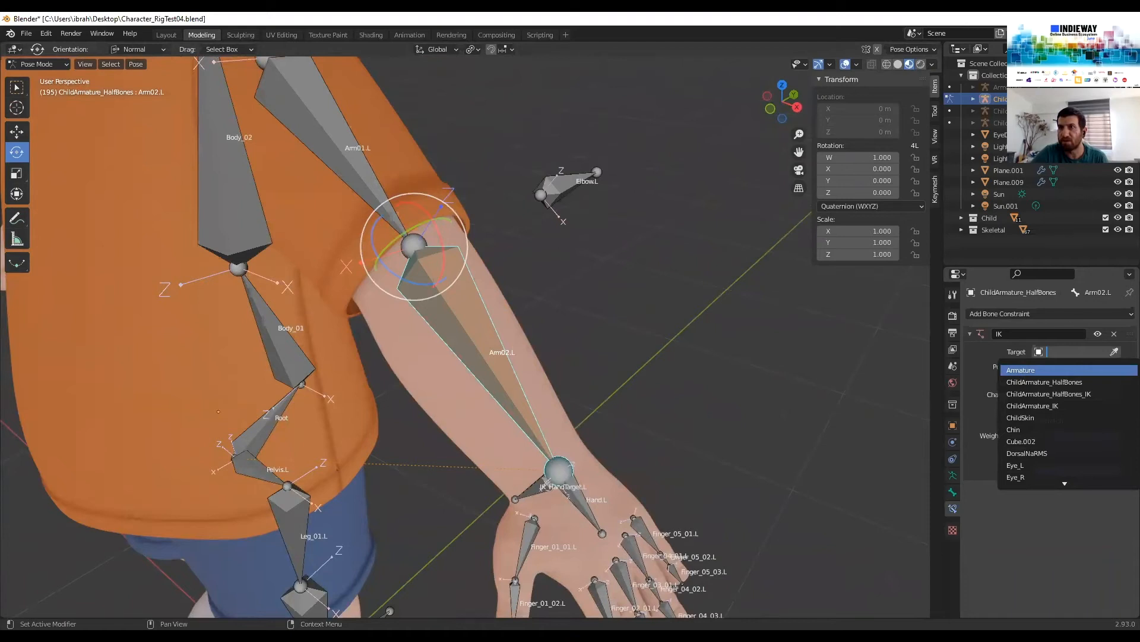
click(1065, 382)
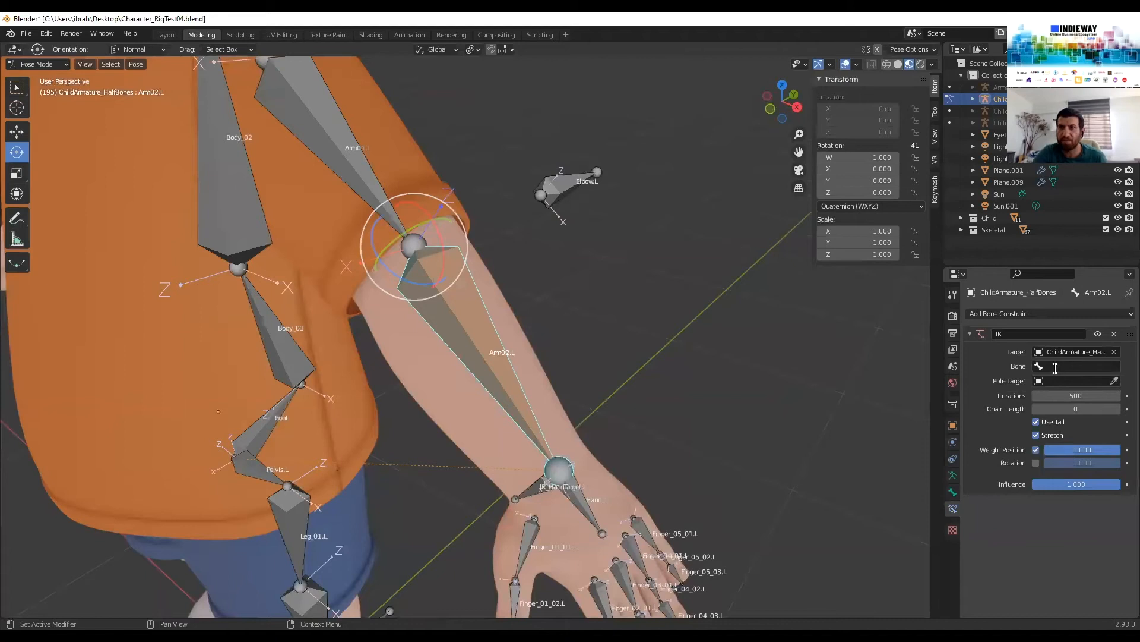
click(1056, 367)
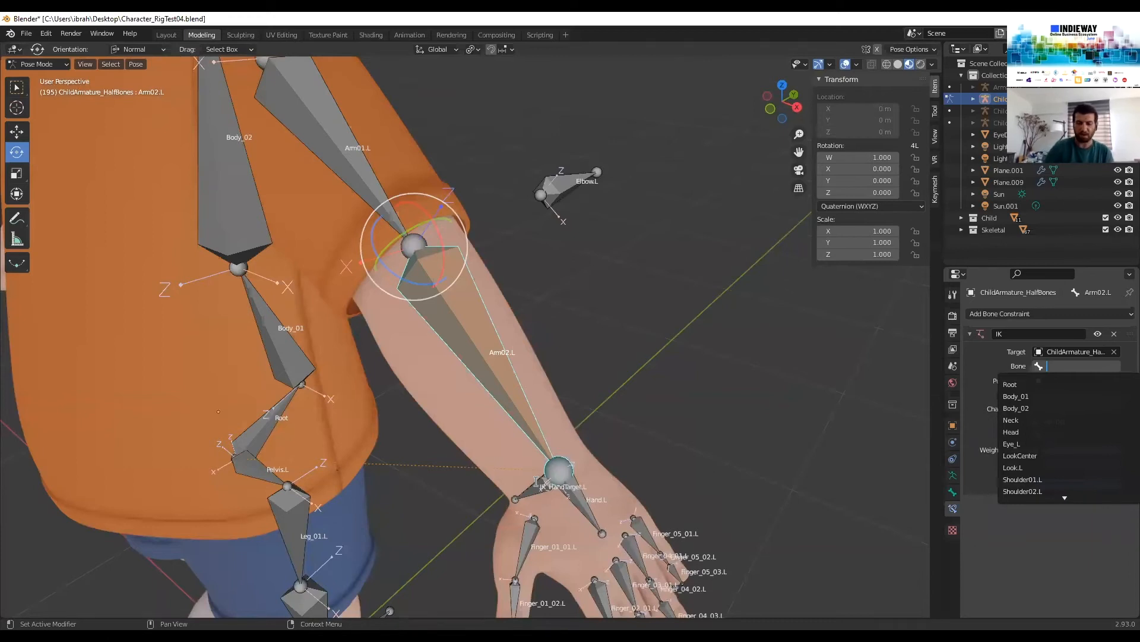
scroll(536, 480, down, 5)
text(IK)
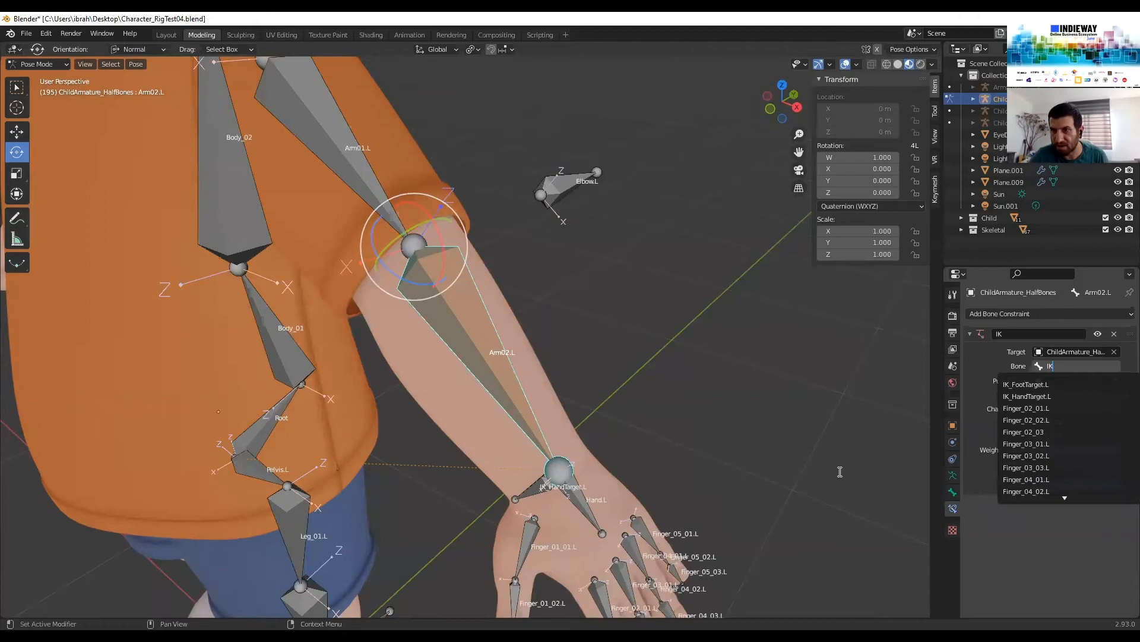
click(1047, 396)
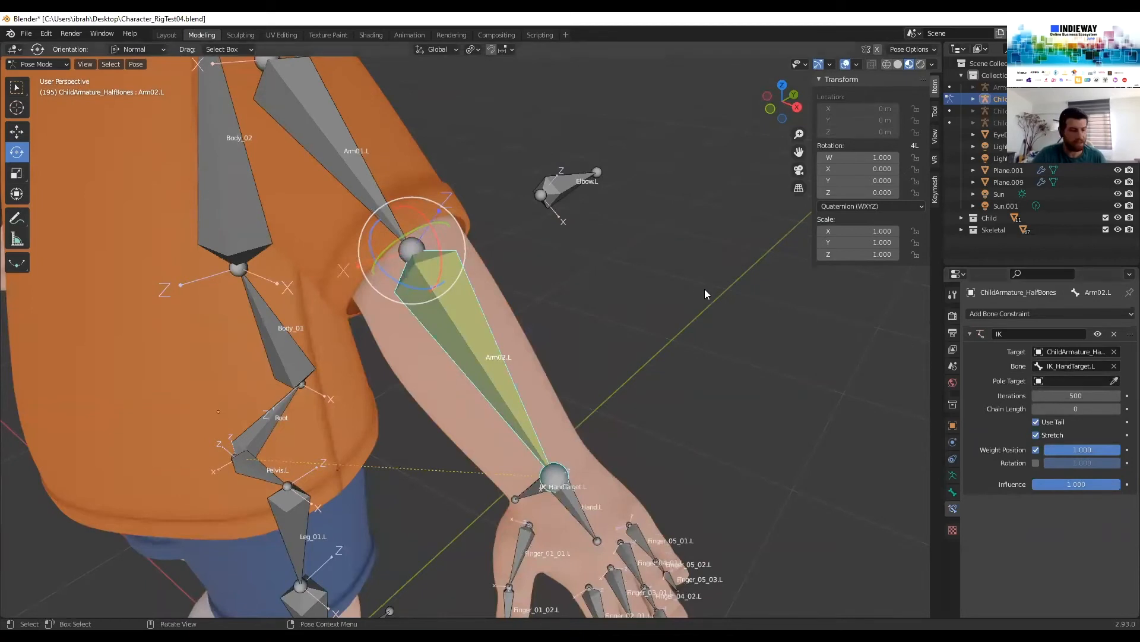
Set the IK constraint's pole target to ChildArmature_HalfBones and its pole bone to Elbow.L
shift+middle_drag(612, 352, 603, 363)
shift+middle_drag(360, 341, 361, 343)
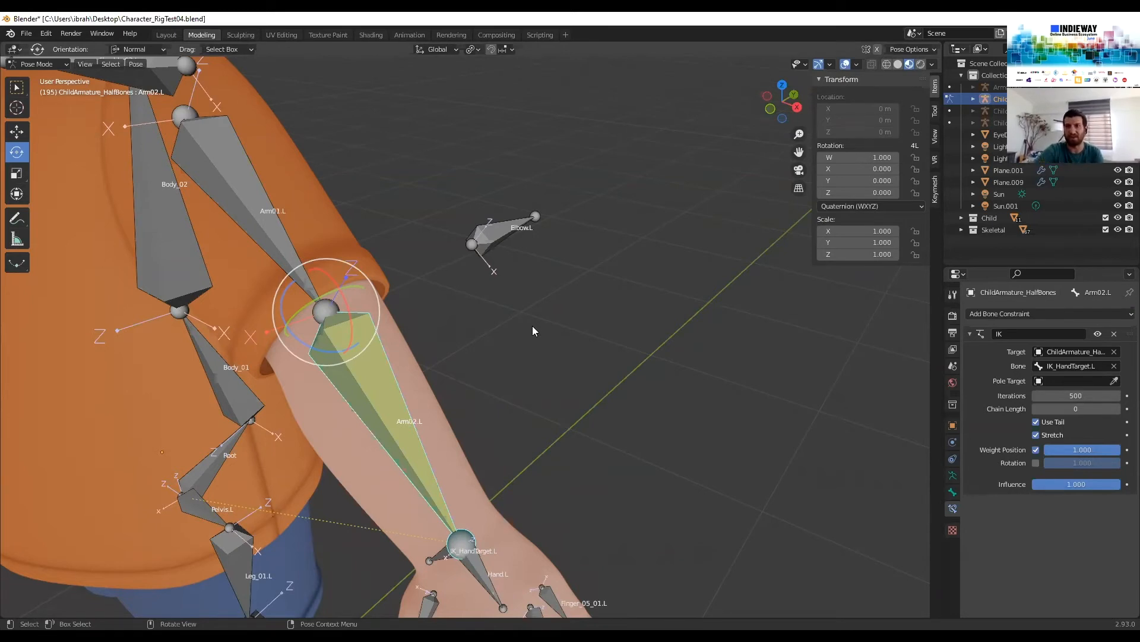
click(1046, 382)
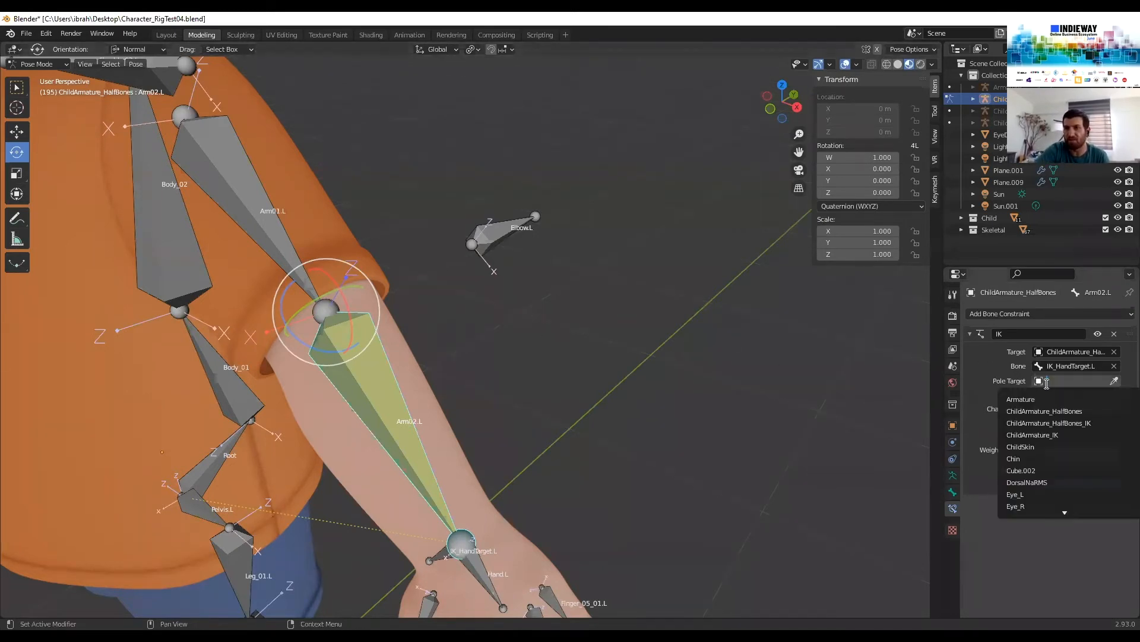
click(1056, 411)
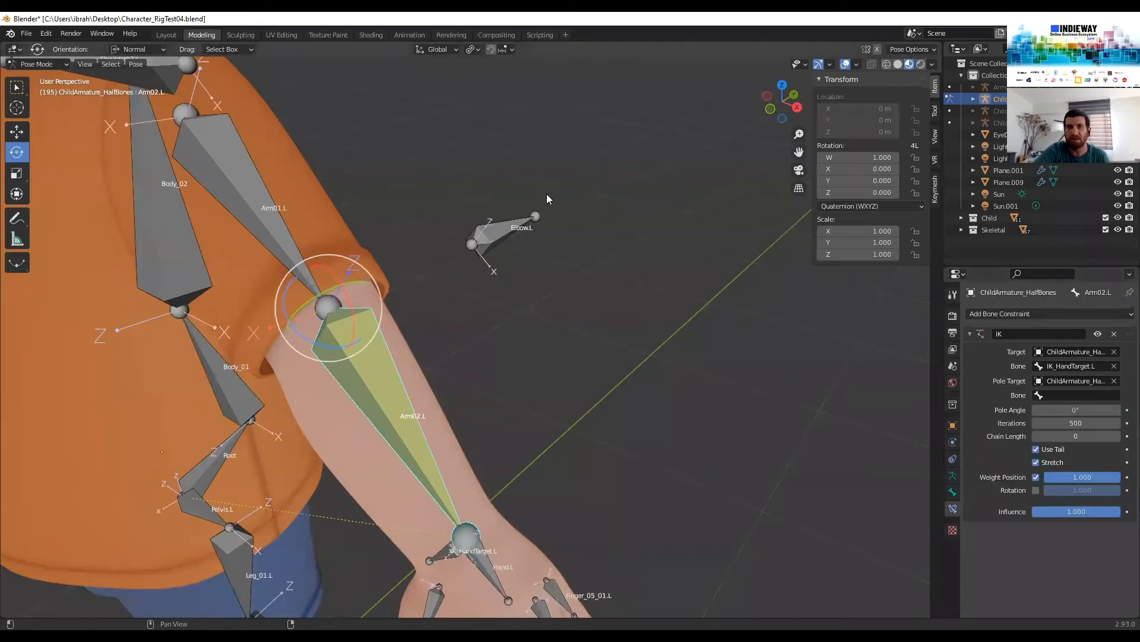
scroll(516, 224, up, 1)
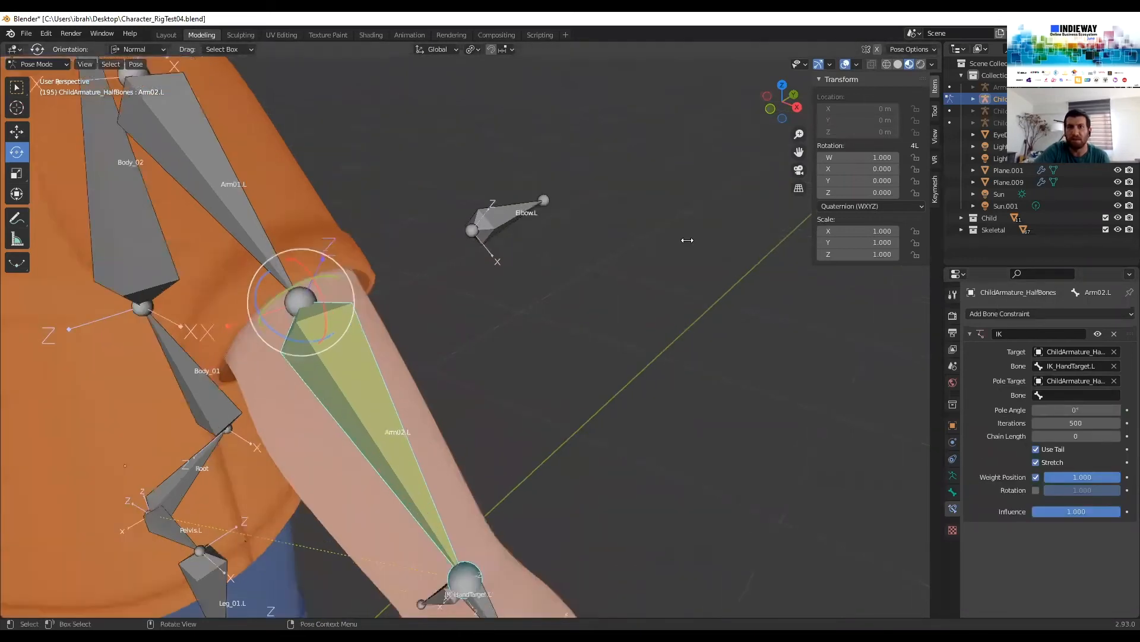
click(1072, 395)
text(elbo)
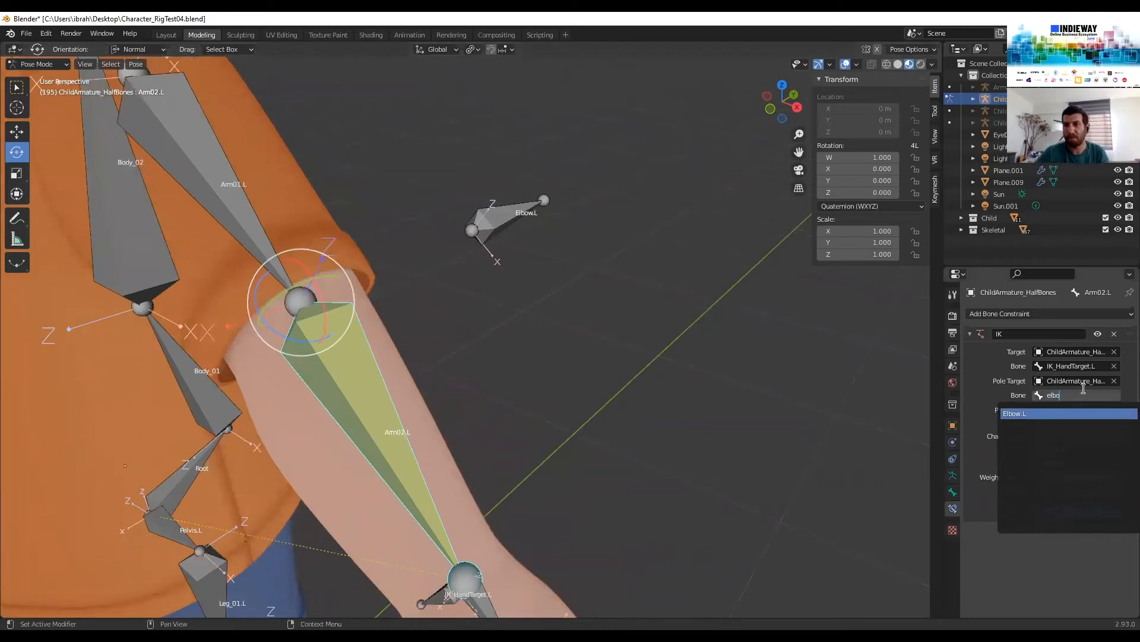
click(1014, 414)
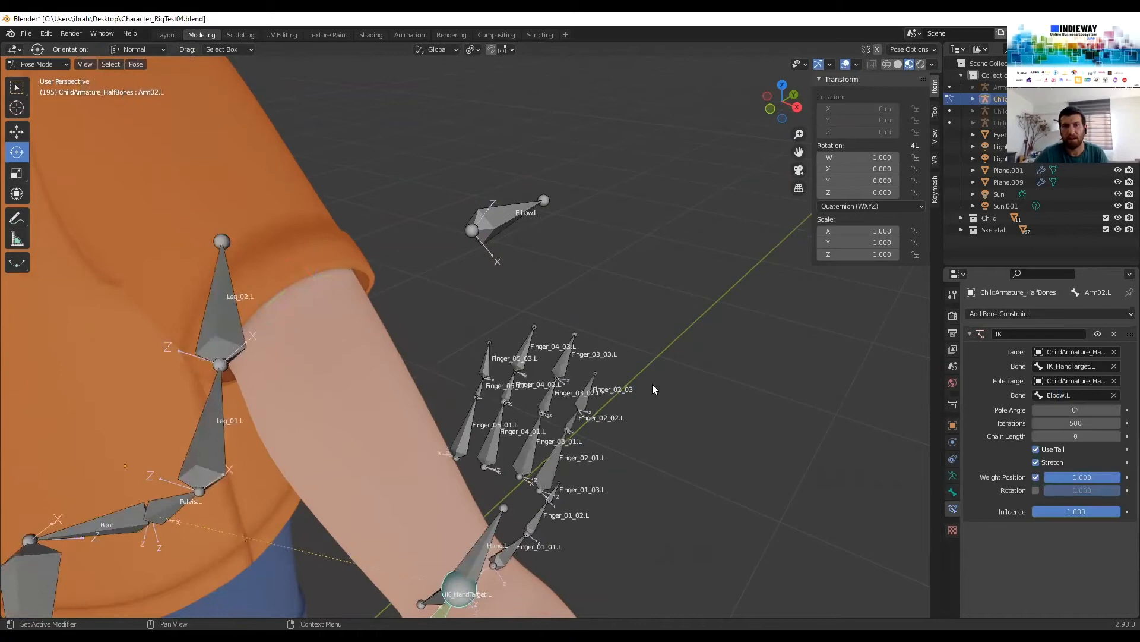
Set the chain length of Arm02.L's IK constraint to 2
scroll(652, 371, down, 2)
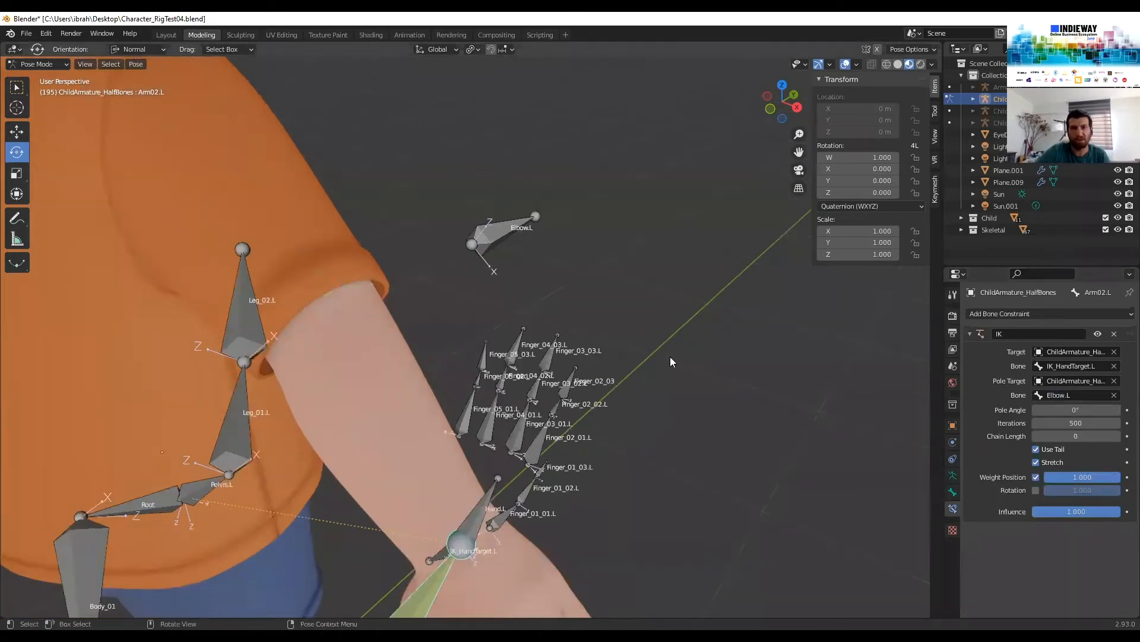
scroll(549, 386, down, 2)
middle_drag(605, 373, 1064, 427)
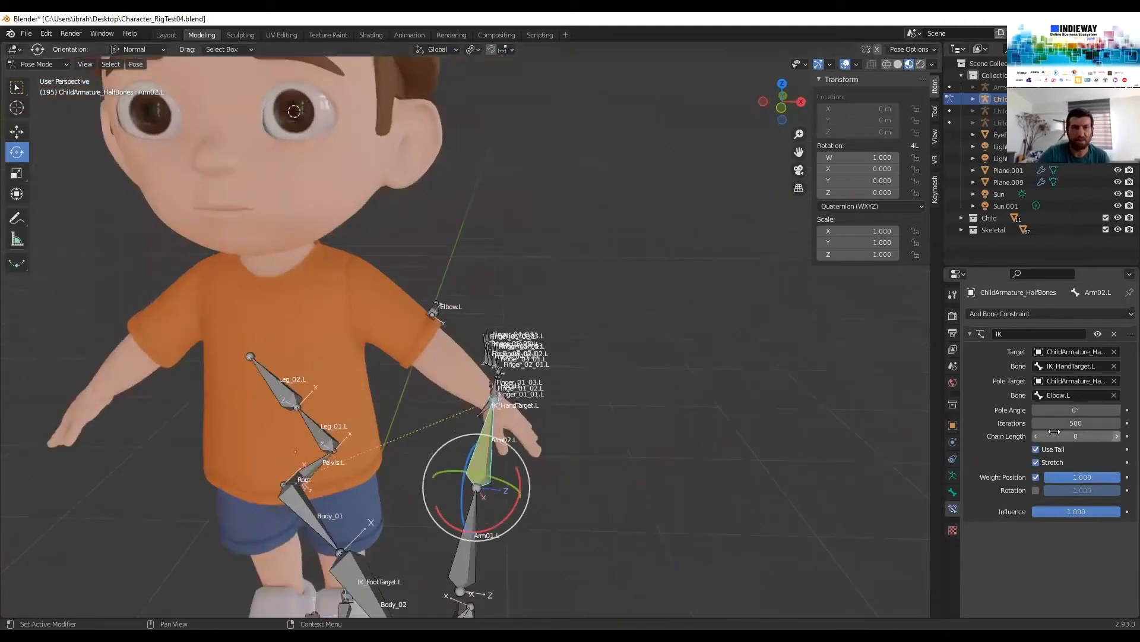
middle_drag(583, 459, 647, 328)
shift+middle_drag(637, 367, 646, 330)
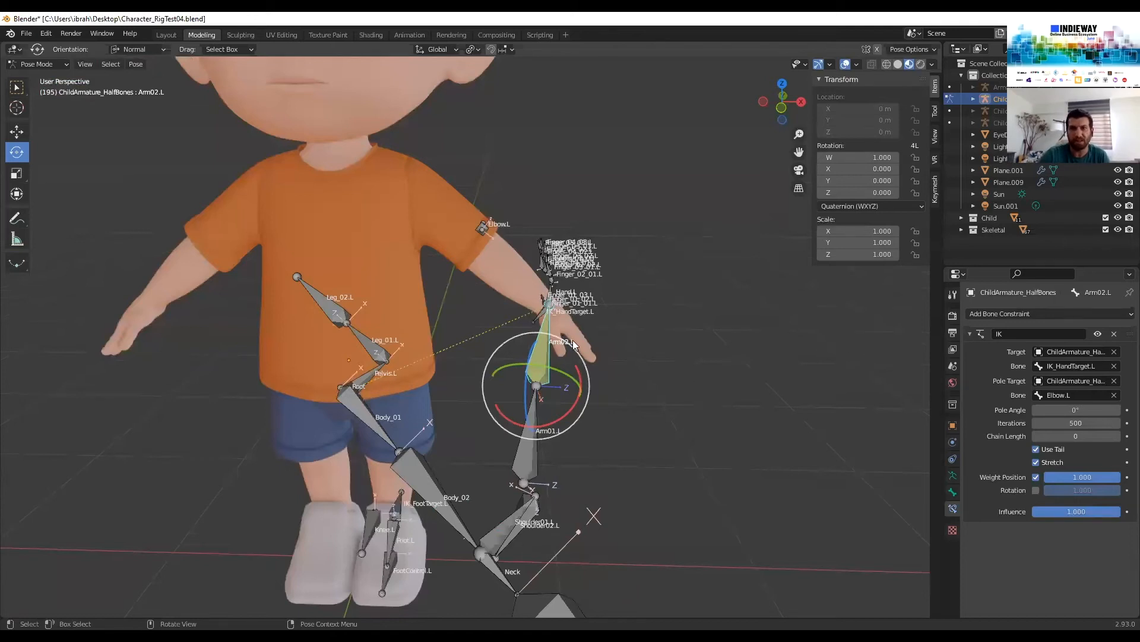
scroll(356, 409, up, 2)
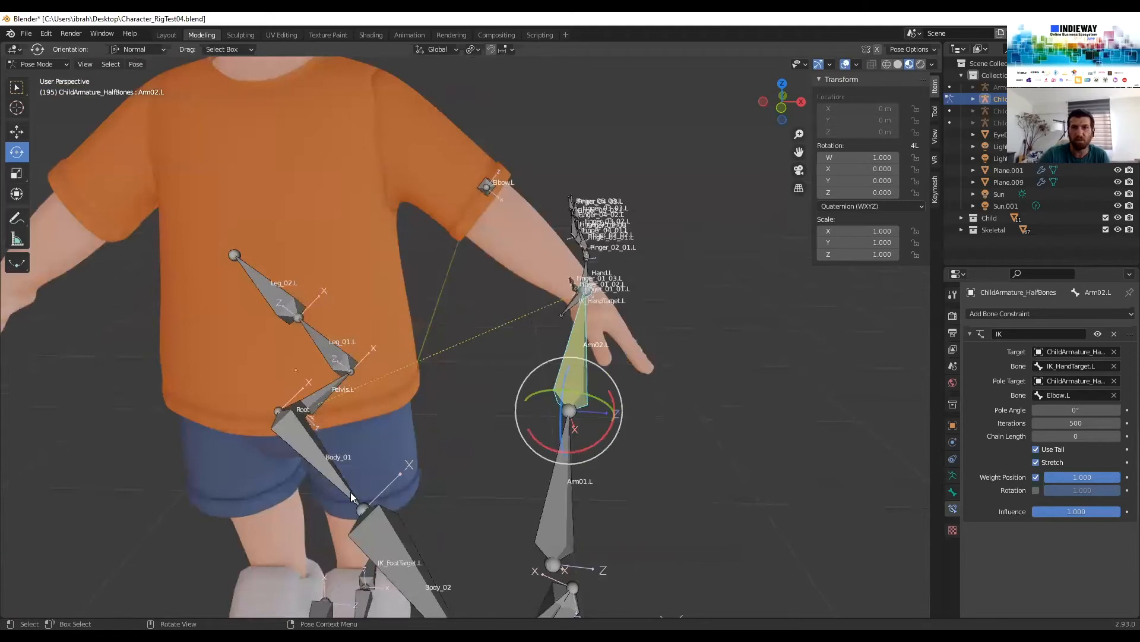
middle_drag(350, 492, 352, 491)
middle_drag(507, 548, 513, 549)
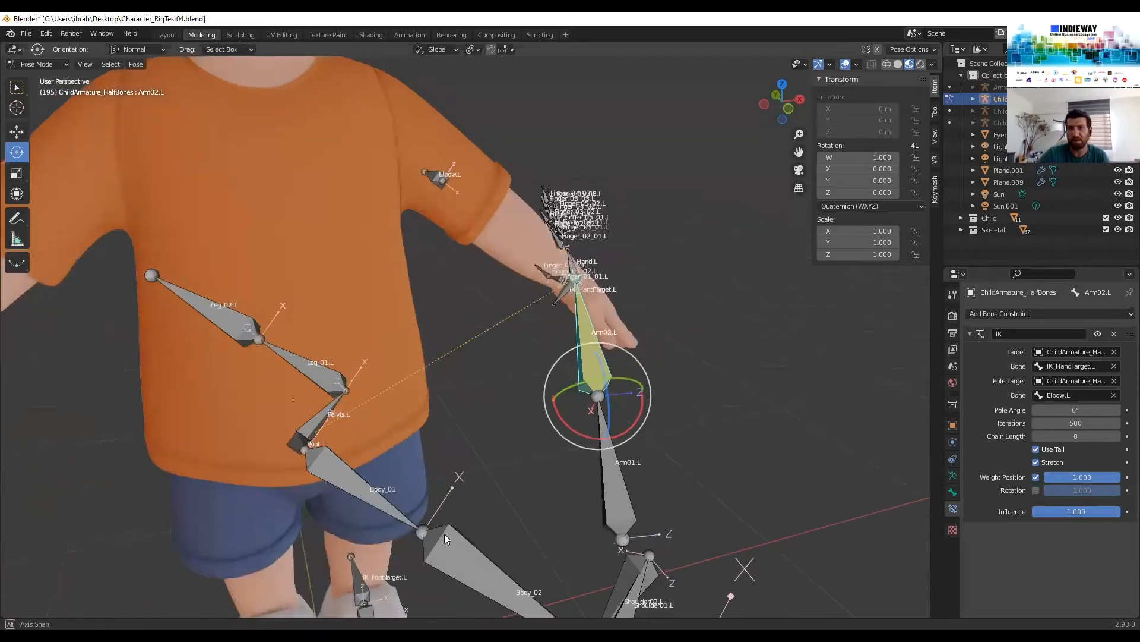
click(1117, 437)
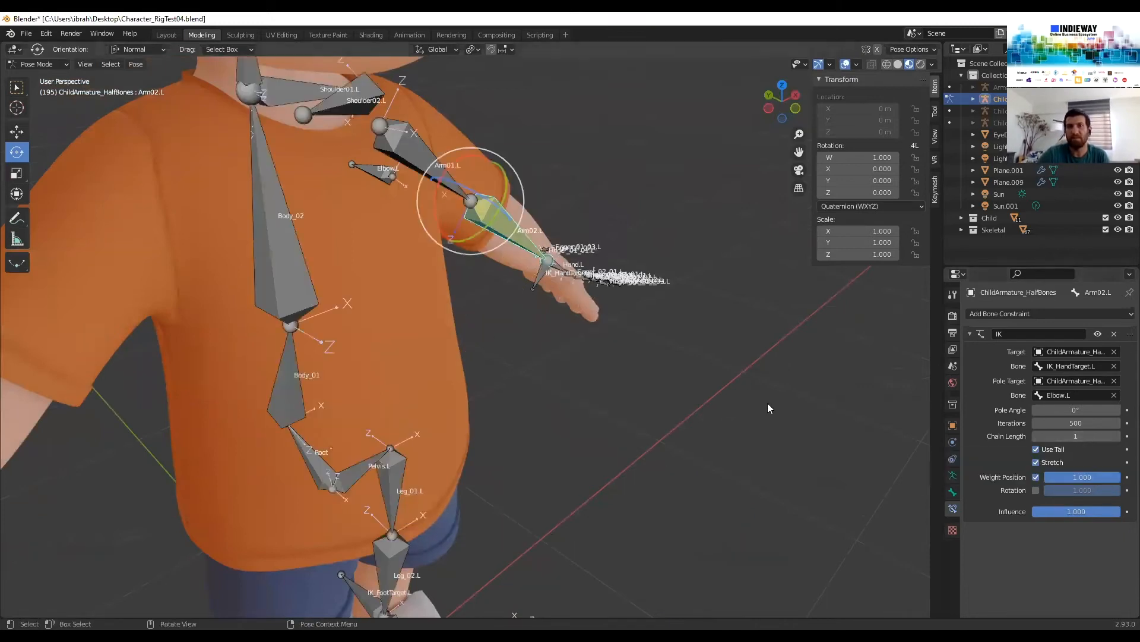
middle_drag(648, 274, 558, 286)
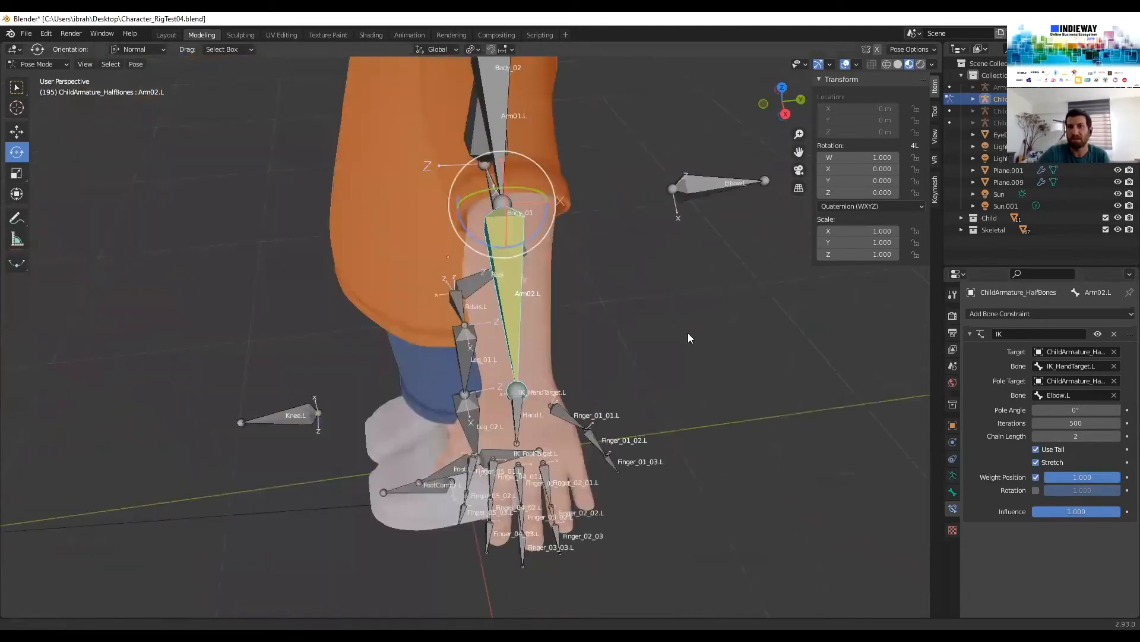
Inspect the left arm chain against the Elbow.L pole bone from several angles, selecting Arm01.L and reselecting Arm02.L
shift+middle_drag(530, 130, 651, 204)
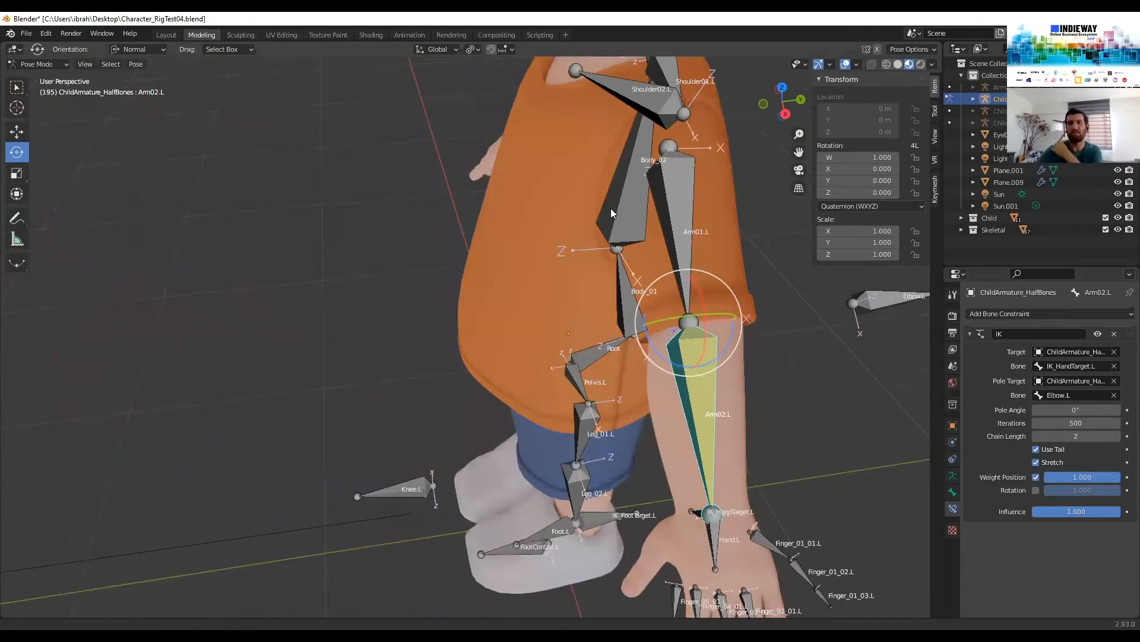
shift+middle_drag(610, 209, 619, 250)
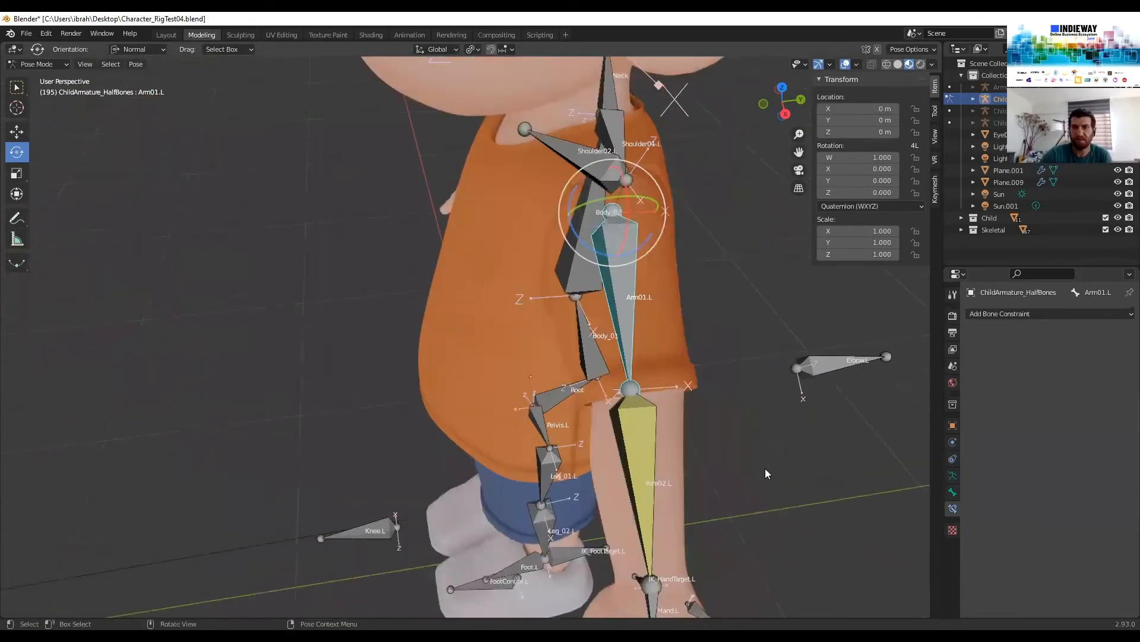
middle_drag(771, 352, 771, 352)
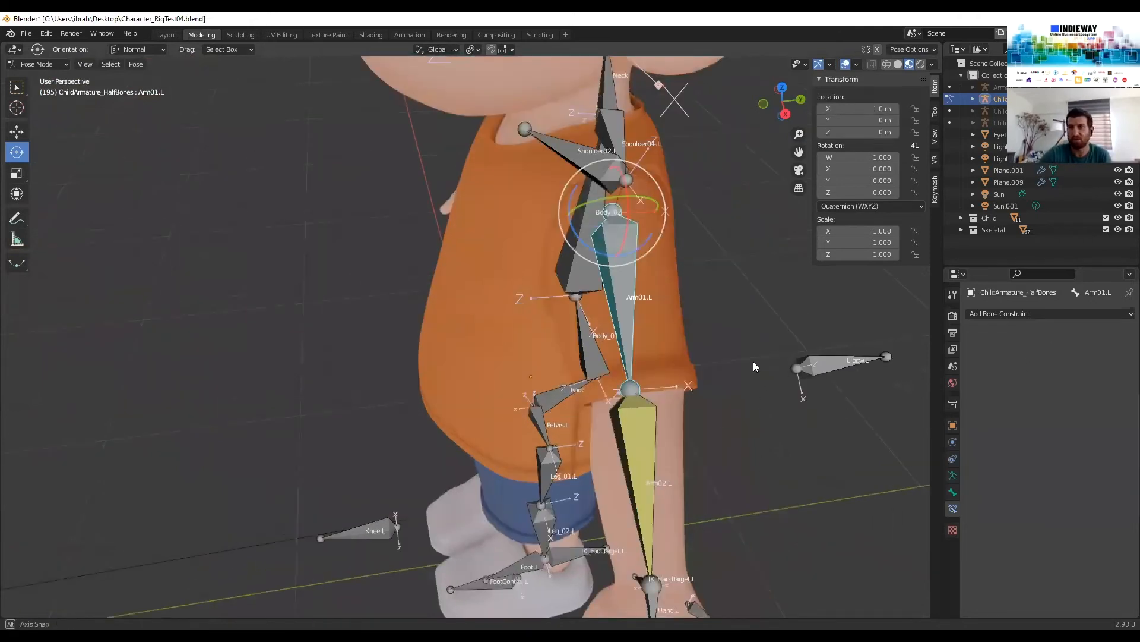
middle_drag(624, 418, 624, 418)
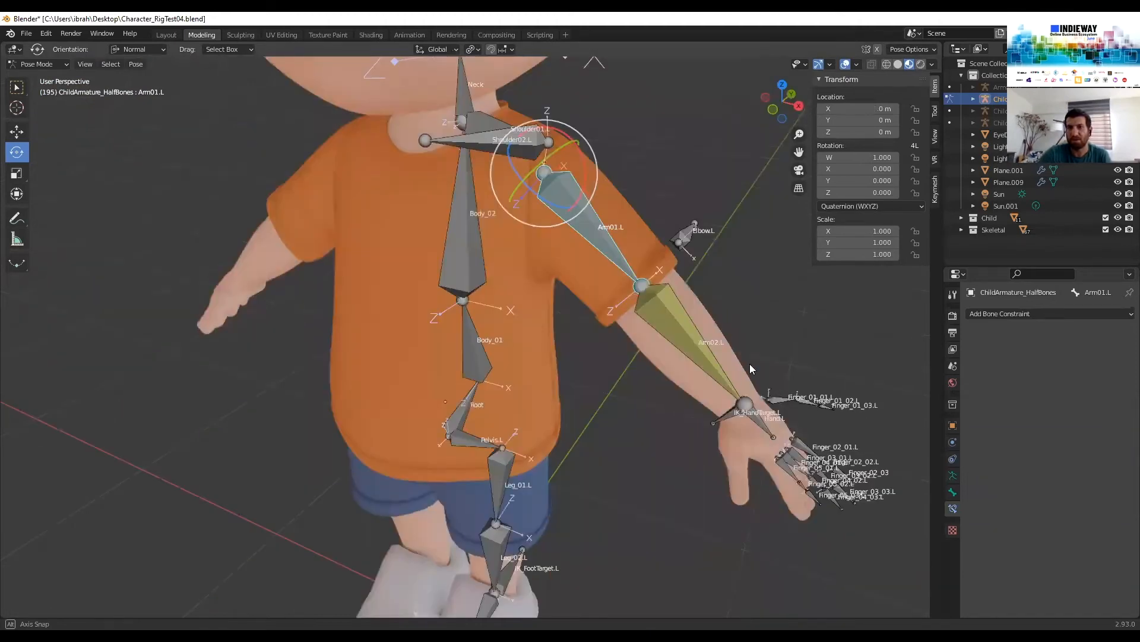
shift+middle_drag(787, 367, 737, 442)
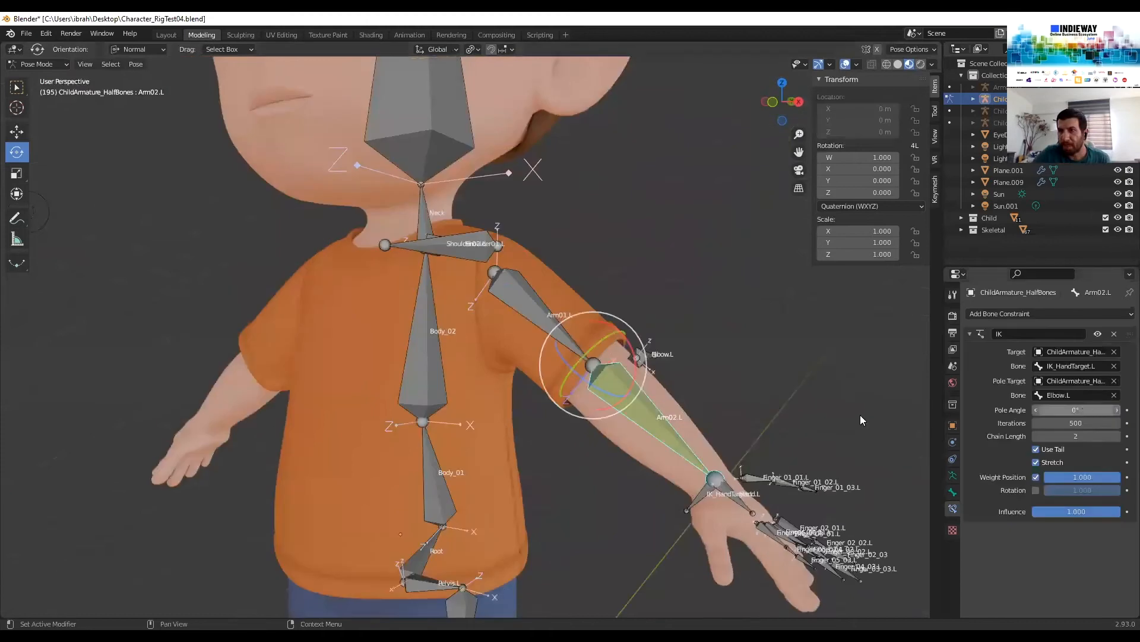
Try moving IK_HandTarget.L to test how the left arm bends, cancel the move and return to Arm02.L
middle_drag(687, 516, 687, 518)
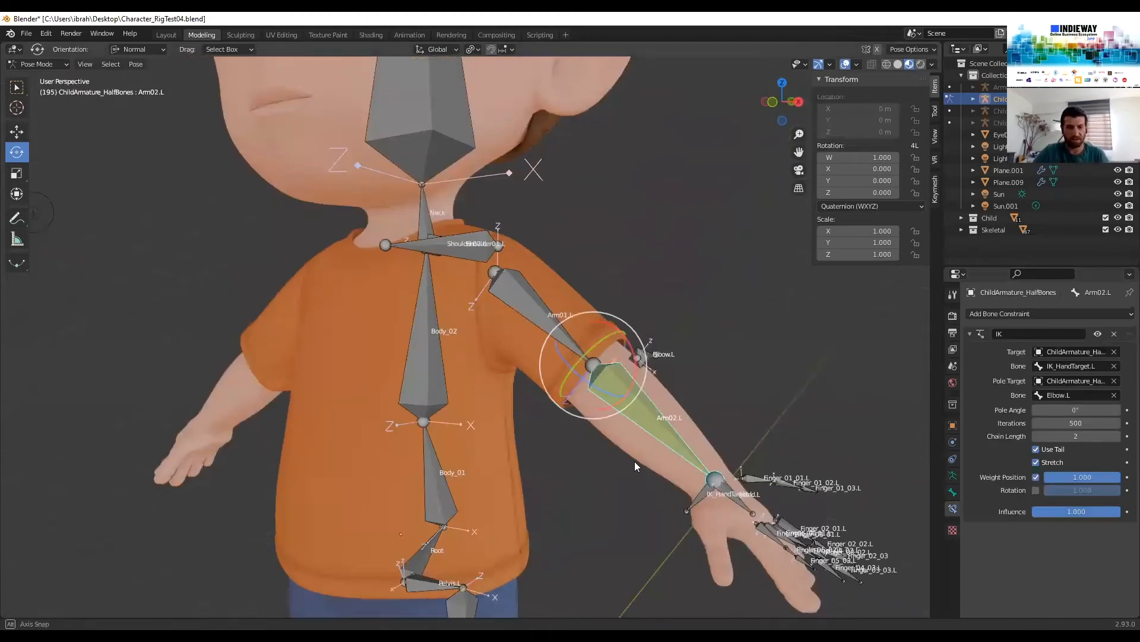
middle_drag(634, 465, 607, 452)
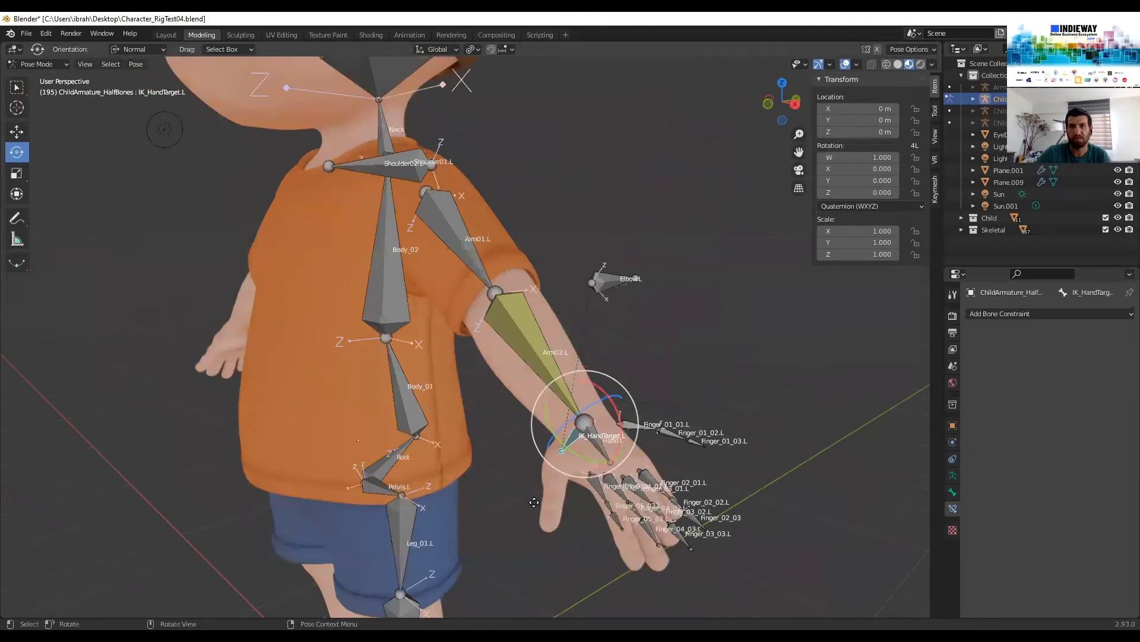
key(g)
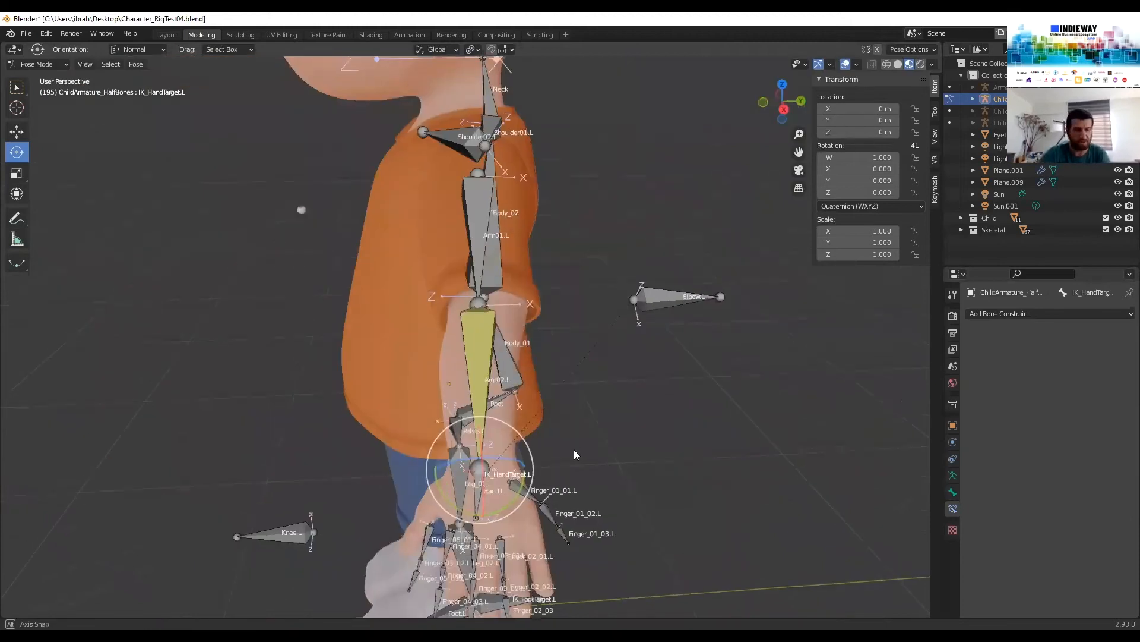
middle_drag(575, 454, 592, 444)
key(g)
right_click(963, 484)
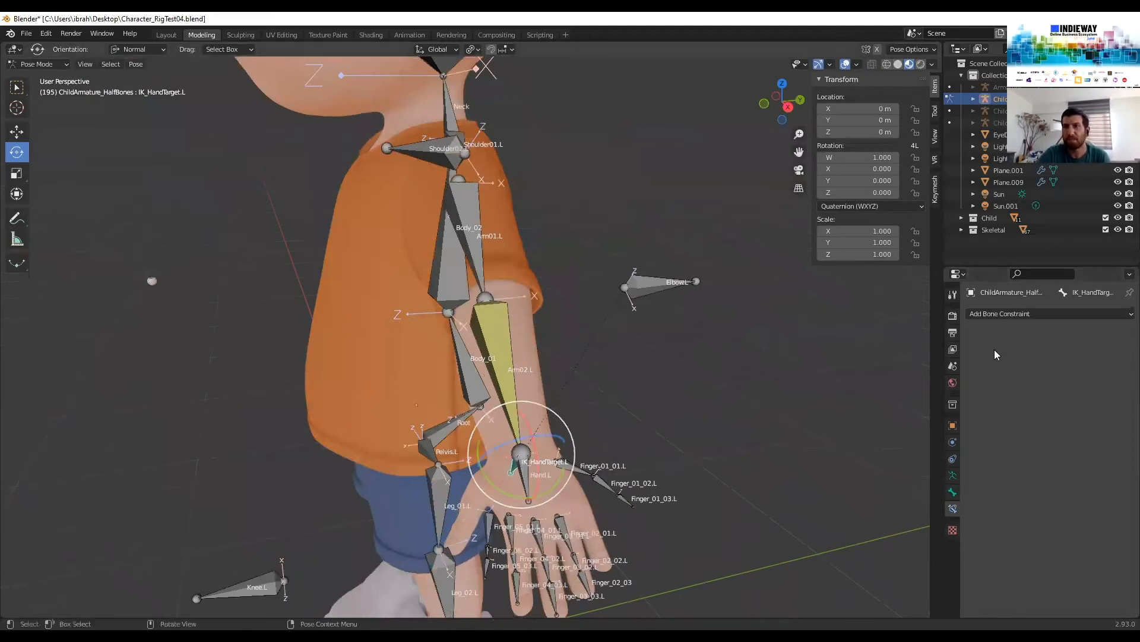
key(ctrl+z)
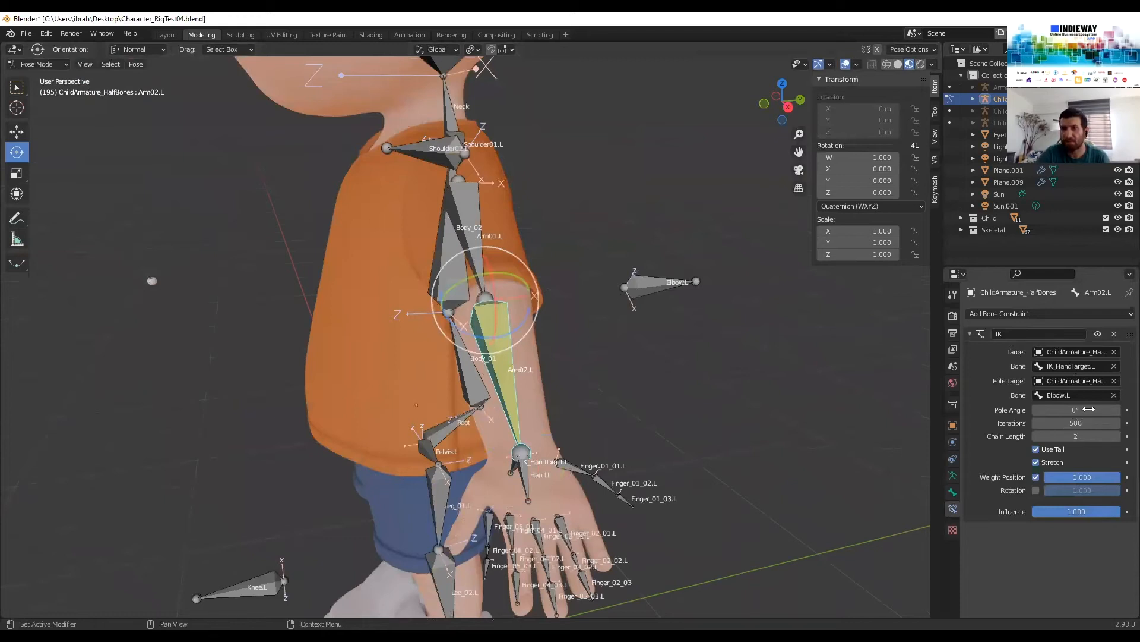
Set the pole angle of Arm02.L's IK constraint to 180°
middle_drag(756, 397, 759, 396)
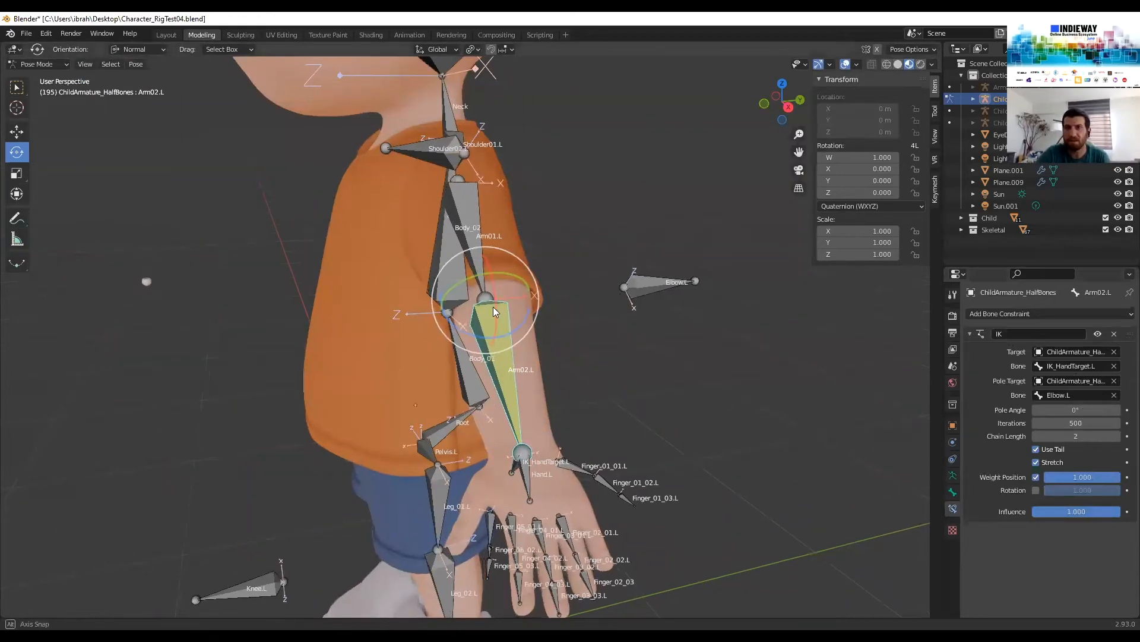
middle_drag(1079, 403, 1087, 402)
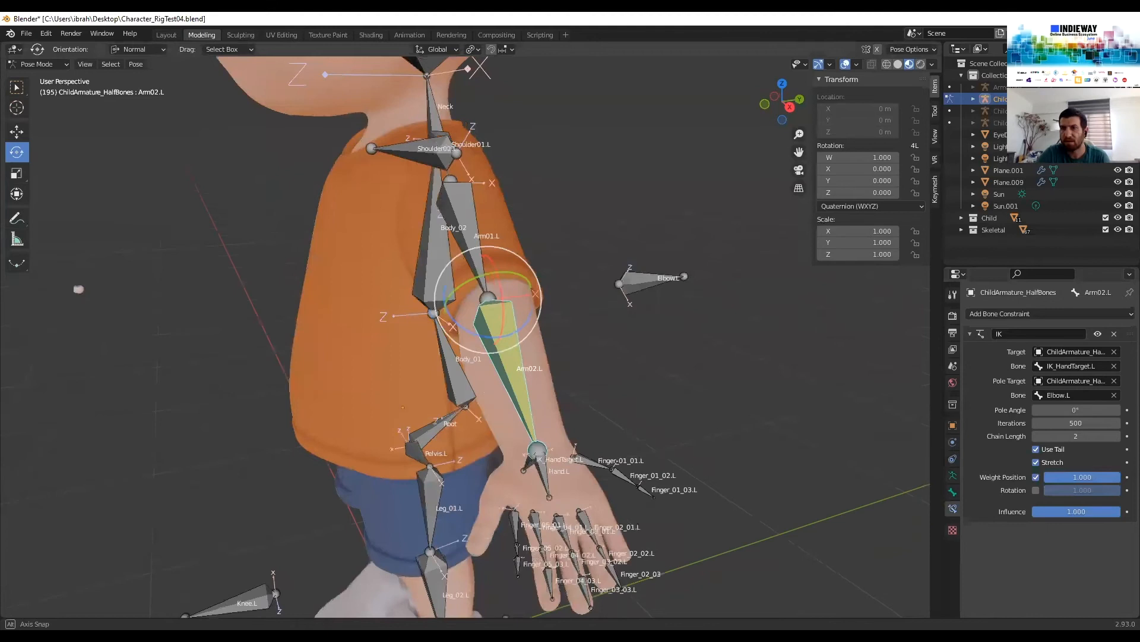
middle_drag(760, 397, 807, 395)
double_click(1079, 412)
text(180)
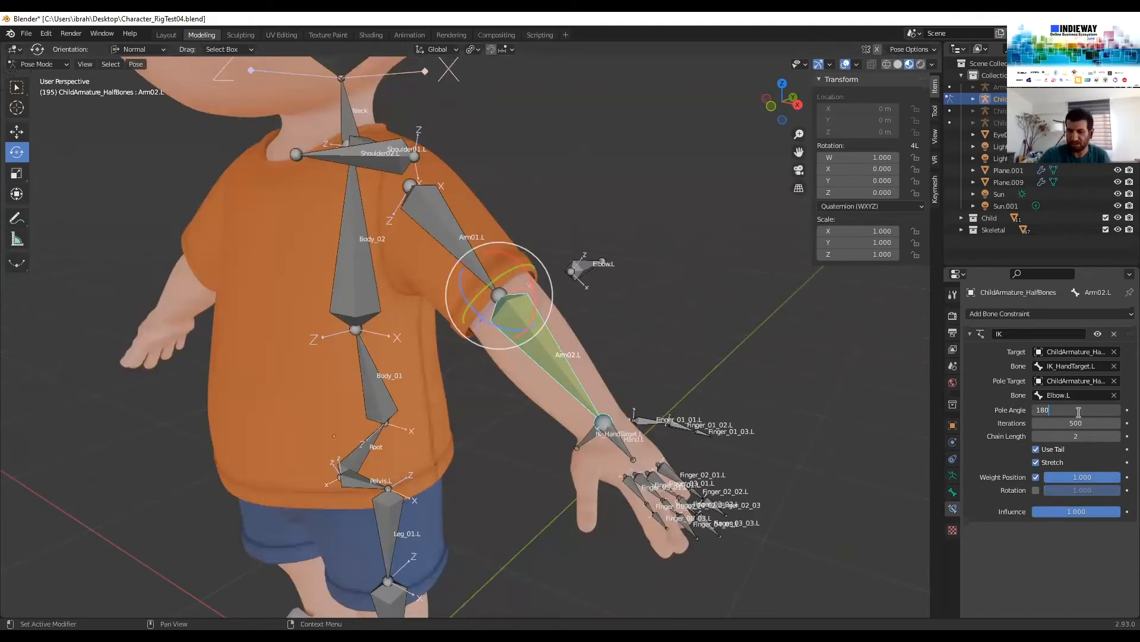
key(Return)
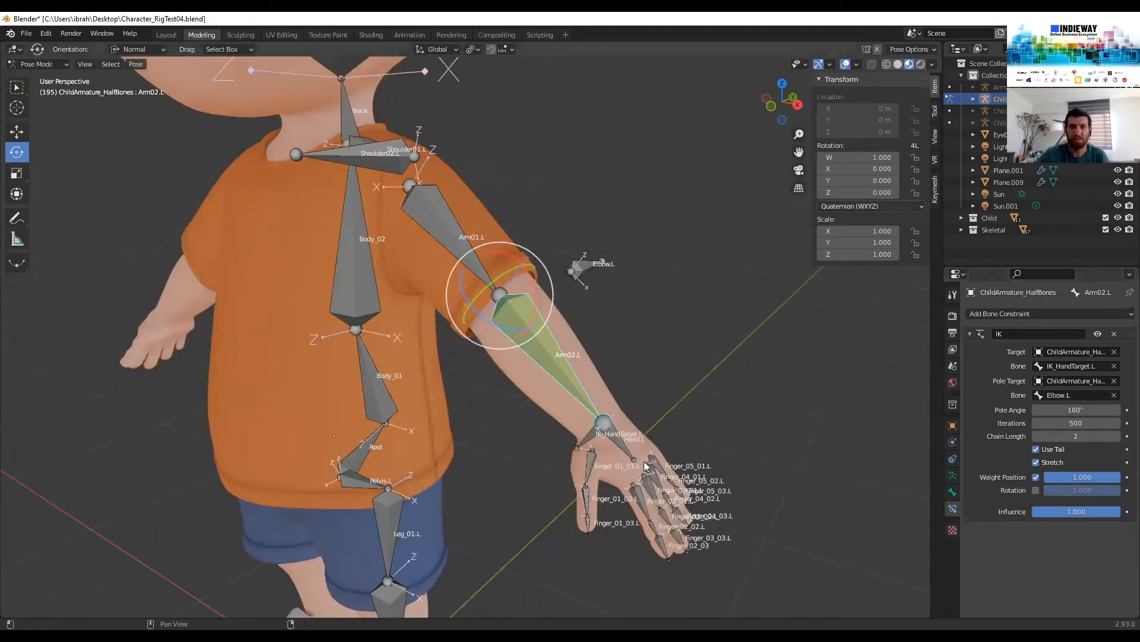
Test the arm IK by moving IK_HandTarget.L about -0.04 m in X, 0.06 m in Y and 0.16 m in Z
middle_drag(668, 460, 583, 462)
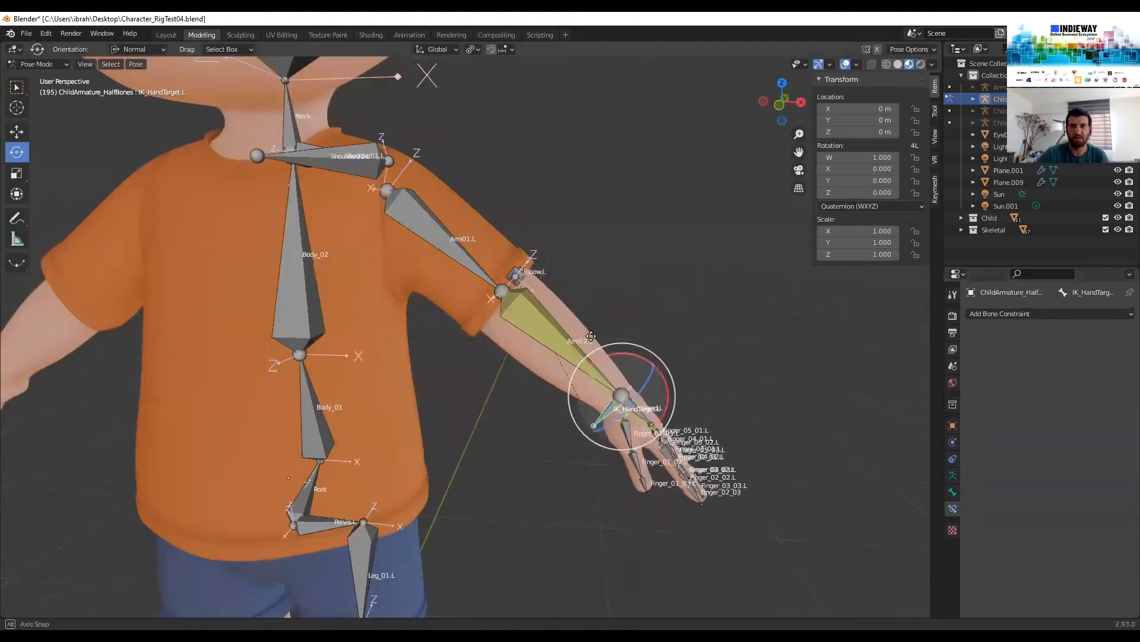
middle_drag(487, 419, 516, 308)
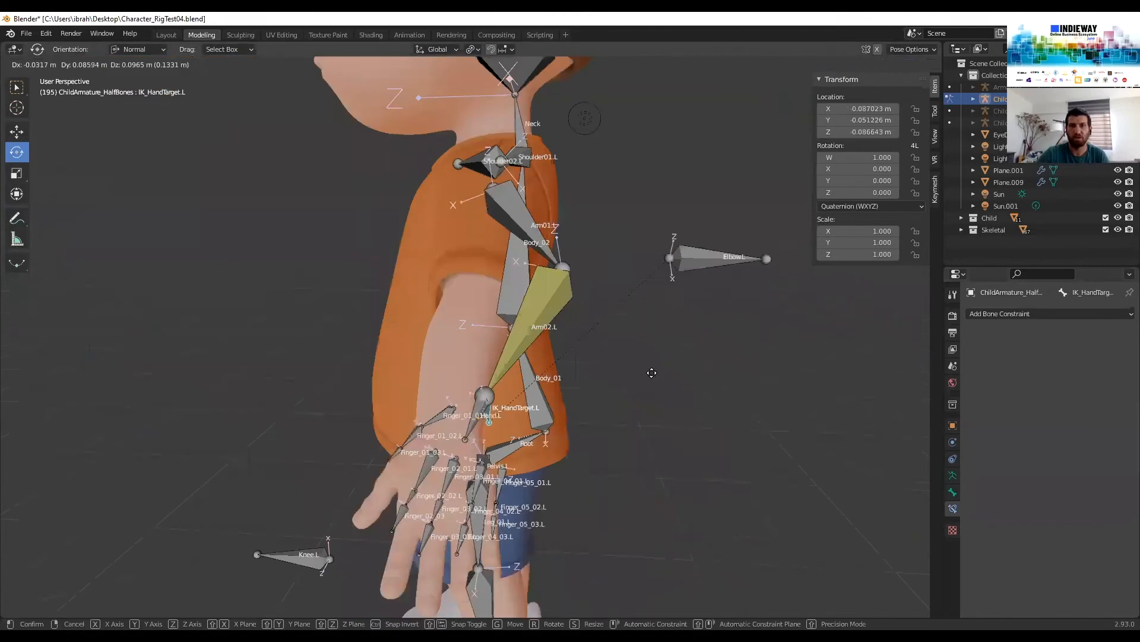
key(g)
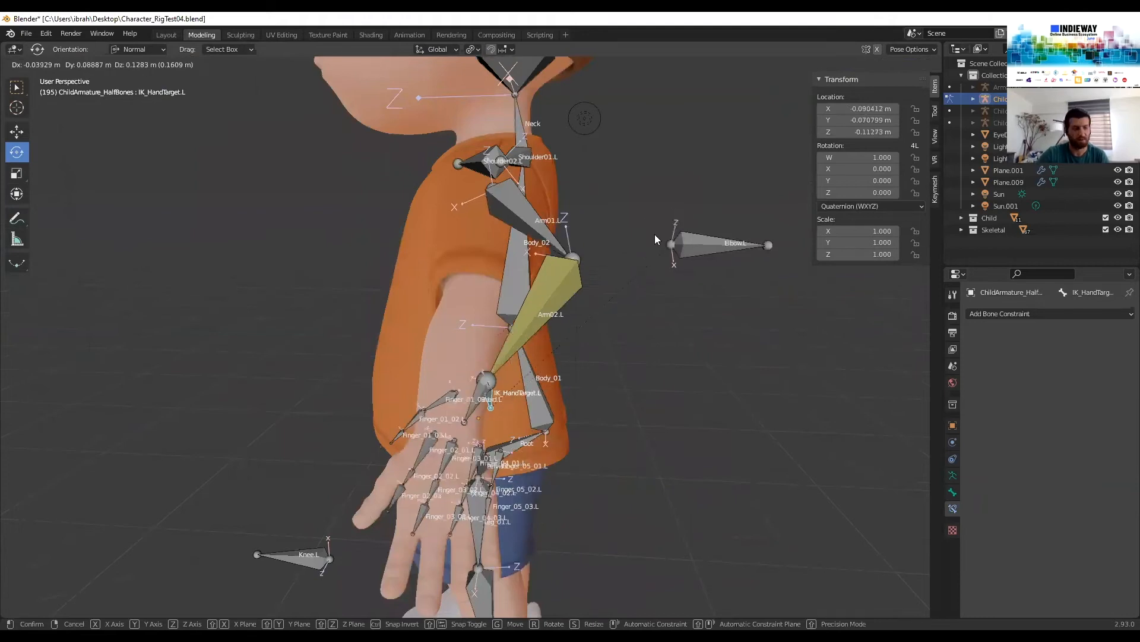
click(733, 204)
middle_drag(733, 205, 713, 151)
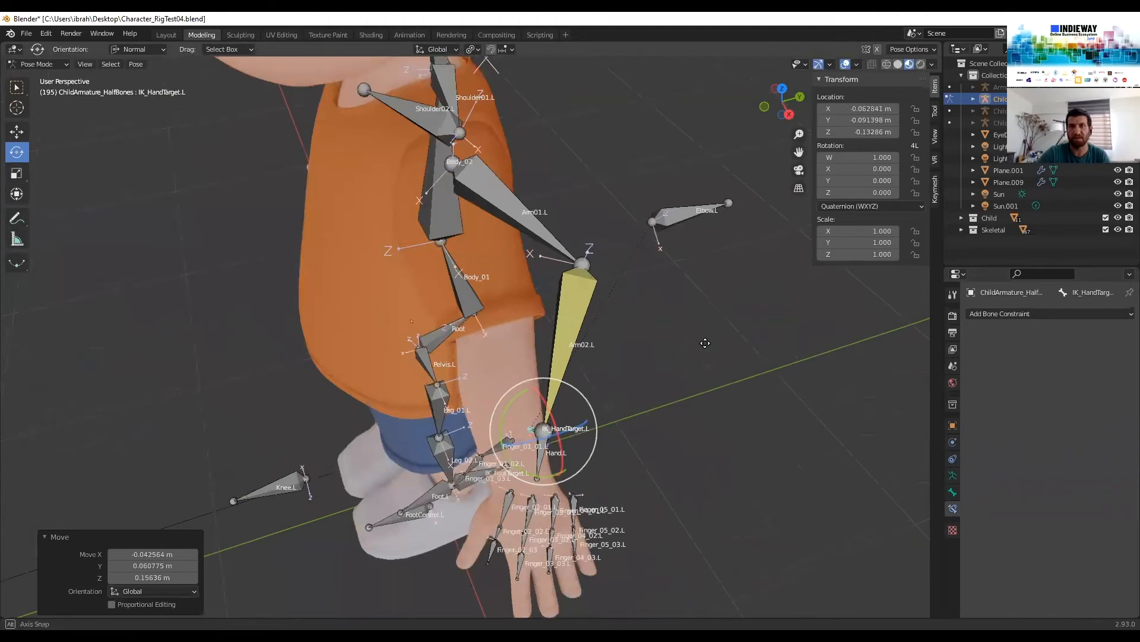
Try moving the Elbow.L pole bone to test the elbow direction, cancelling and reverting to IK_HandTarget.L
middle_drag(705, 343, 695, 238)
click(695, 238)
key(g)
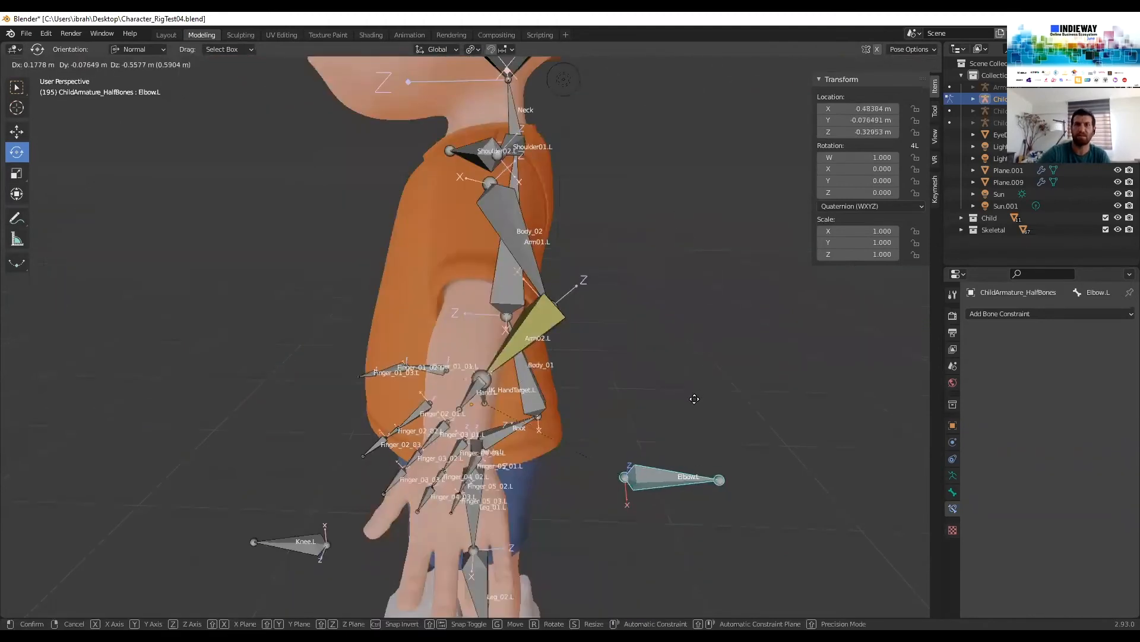
right_click(667, 325)
key(ctrl+z)
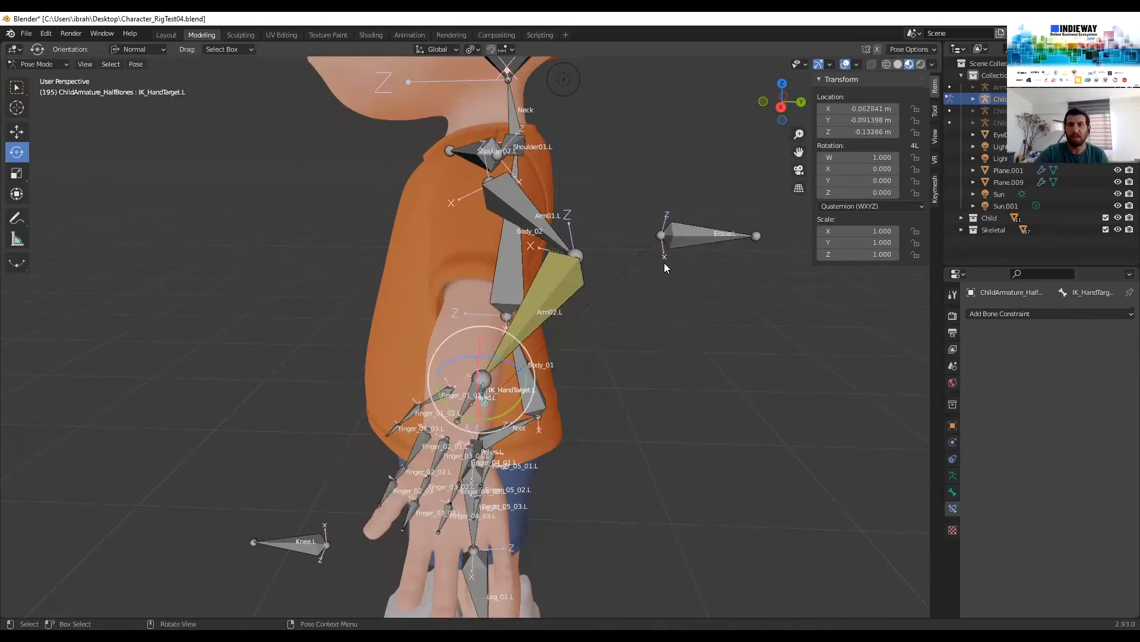
Try moving IK_HandTarget.L about -0.03 m in X, 0.17 m in Y and 0.25 m in Z, and undo the move
middle_drag(555, 318, 530, 302)
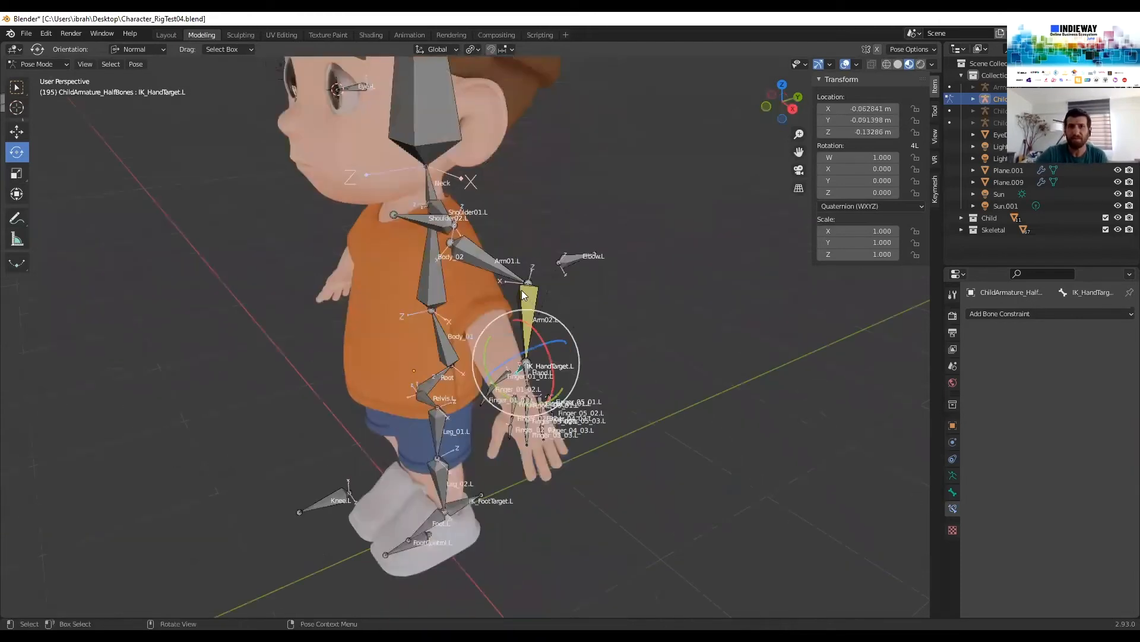
scroll(544, 343, up, 2)
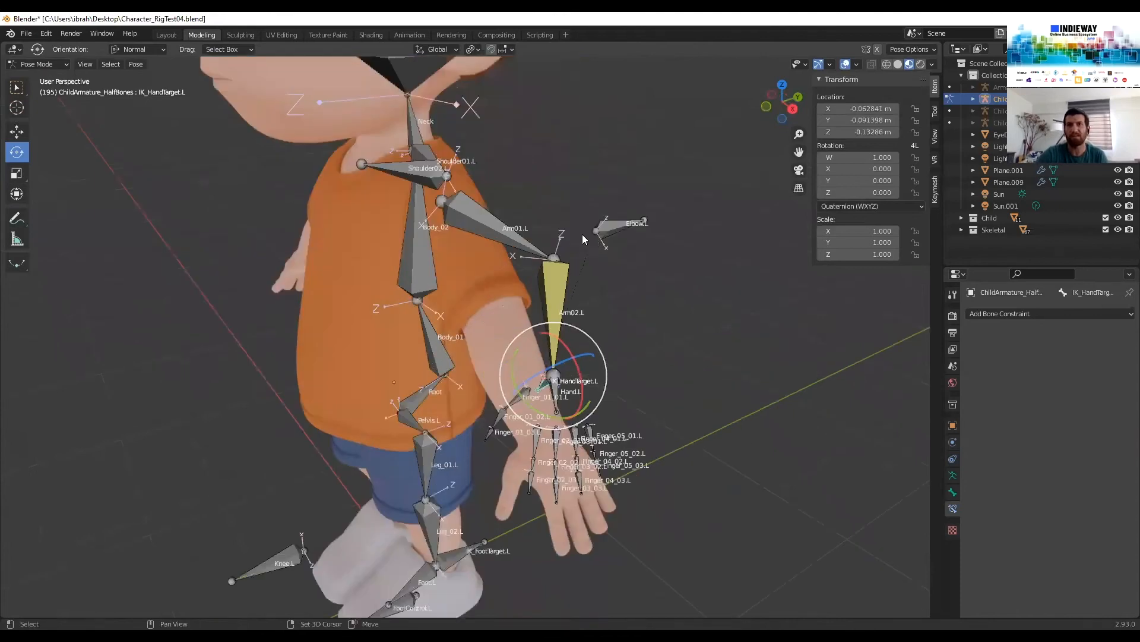
click(521, 372)
shift+middle_drag(547, 382, 522, 374)
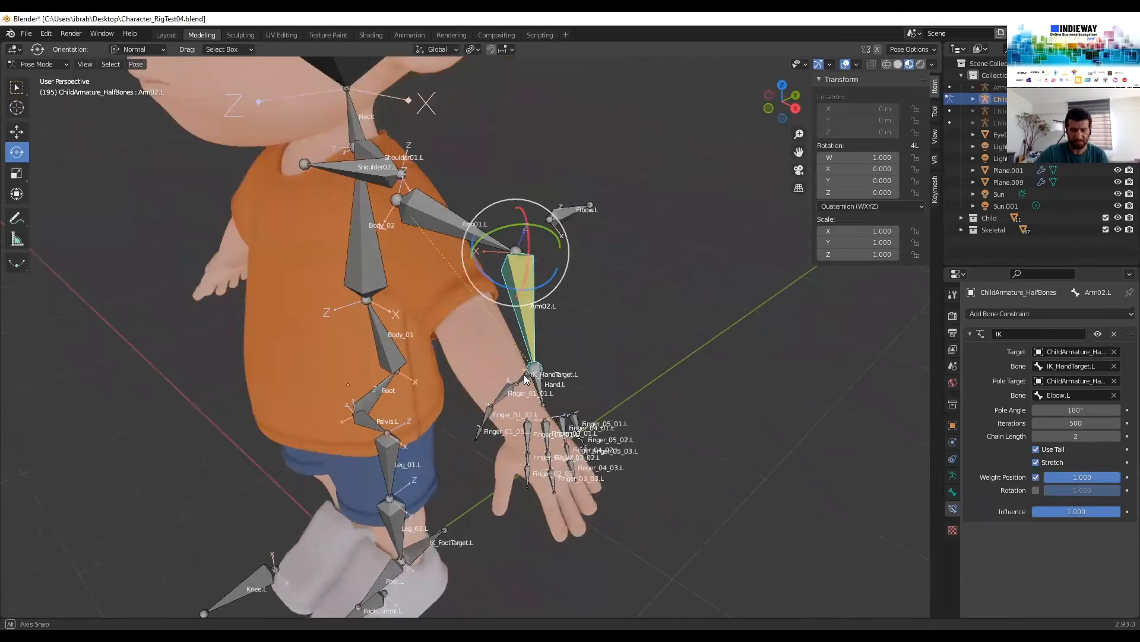
click(523, 375)
key(g)
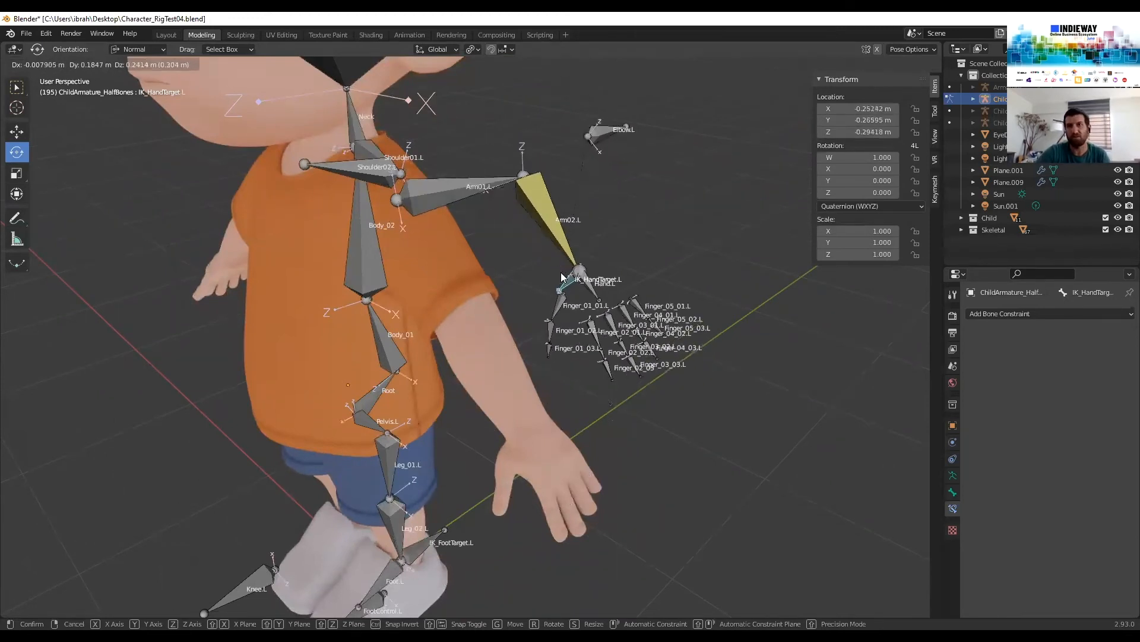
click(591, 227)
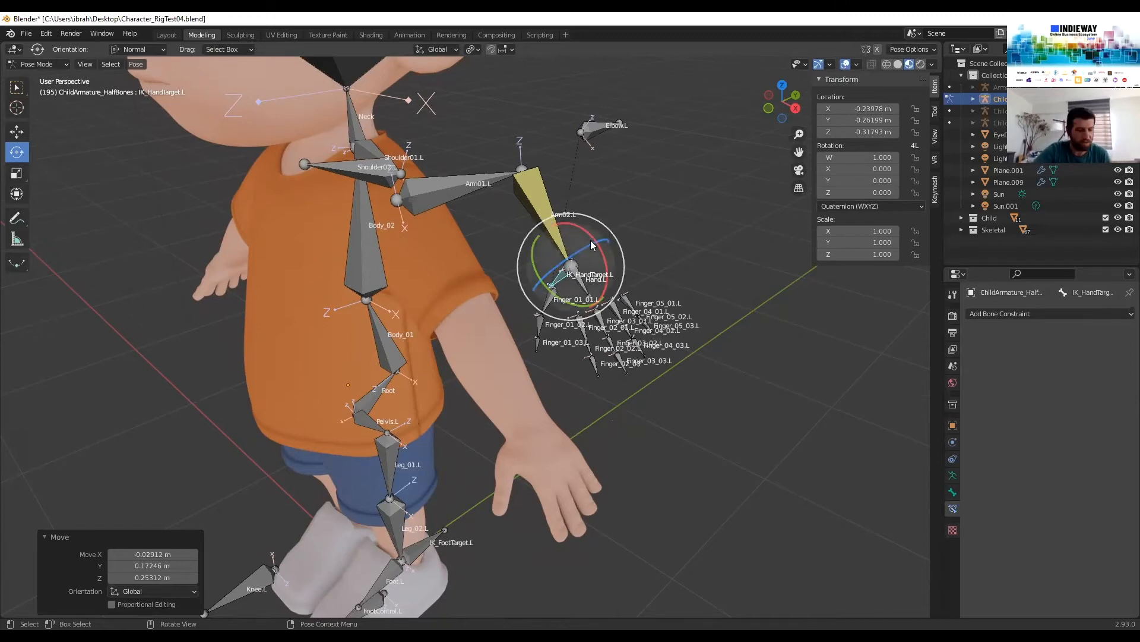
shift+middle_drag(590, 173, 583, 173)
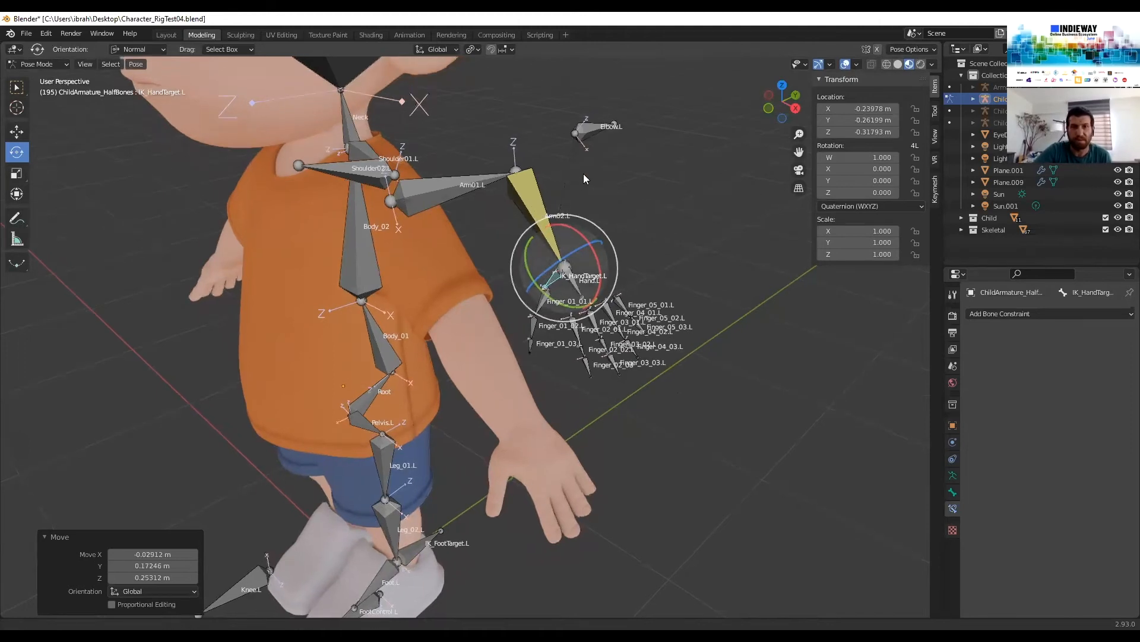
shift+middle_drag(534, 304, 518, 245)
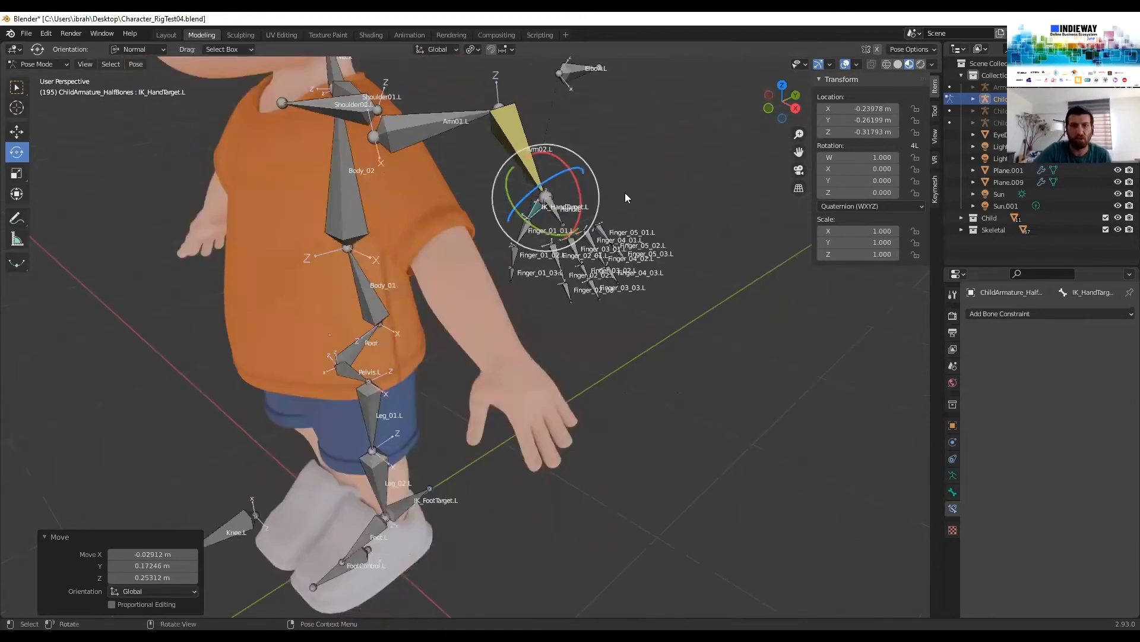
scroll(624, 193, up, 3)
scroll(600, 186, down, 4)
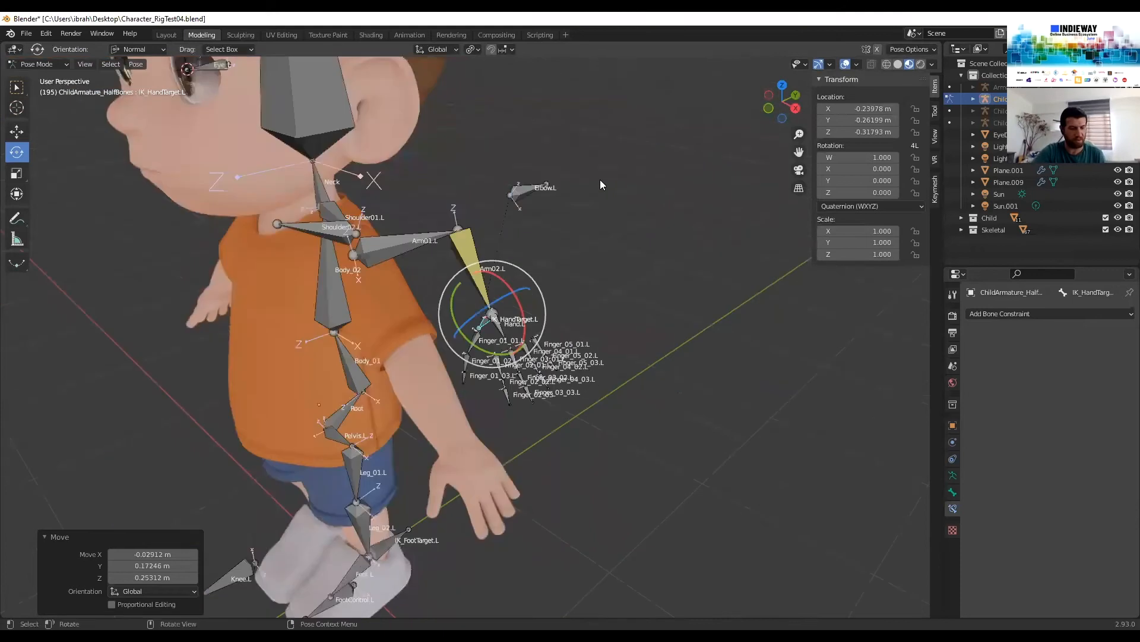
key(ctrl+z)
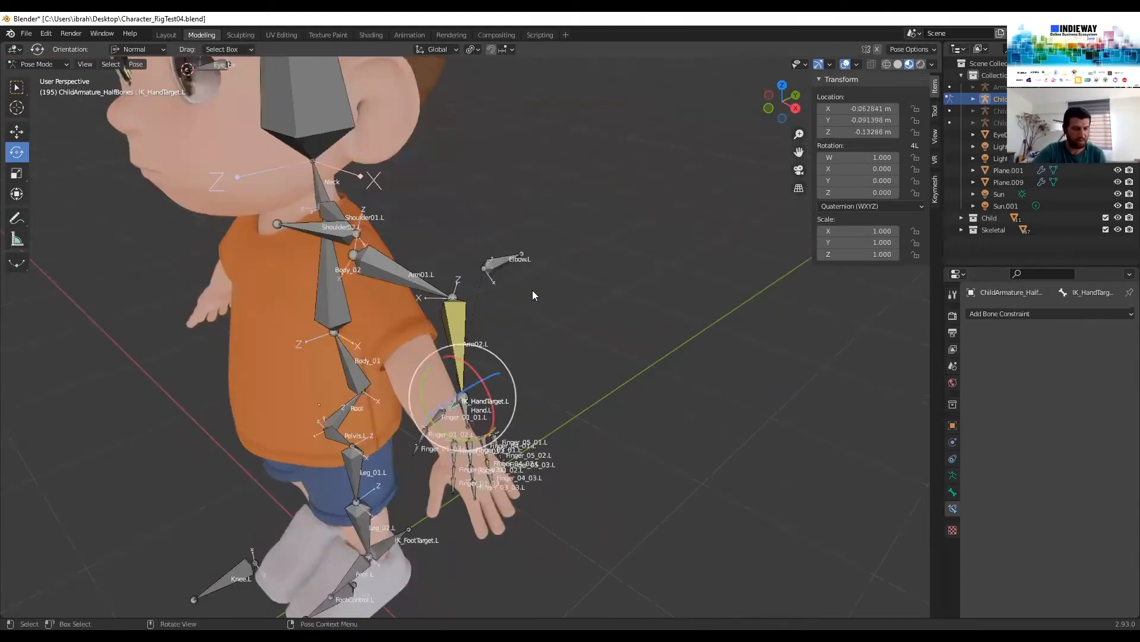
Select all bones of the armature and clear their pose locations
key(ctrl+a)
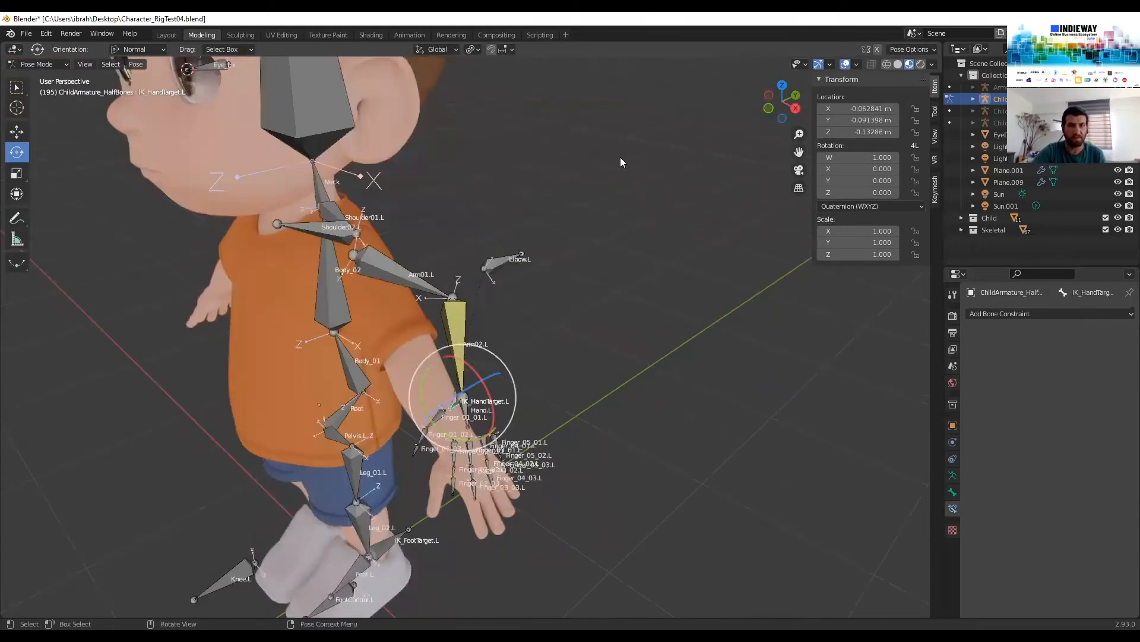
key(a)
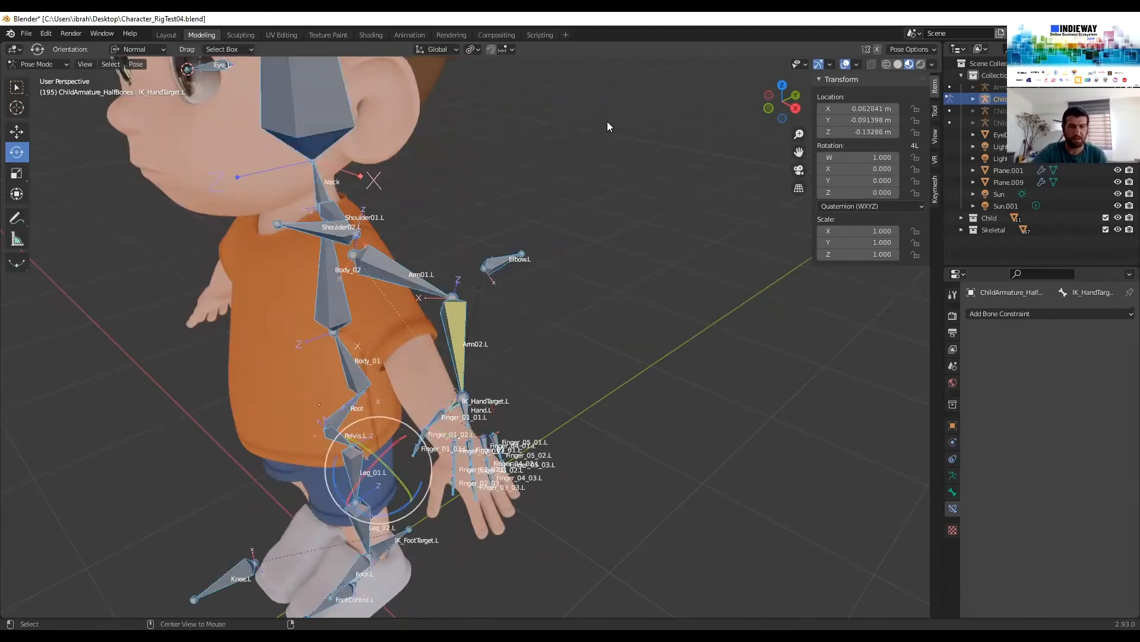
key(alt+g)
middle_drag(631, 214, 562, 247)
ctrl+middle_drag(653, 164, 658, 332)
middle_drag(659, 282, 618, 315)
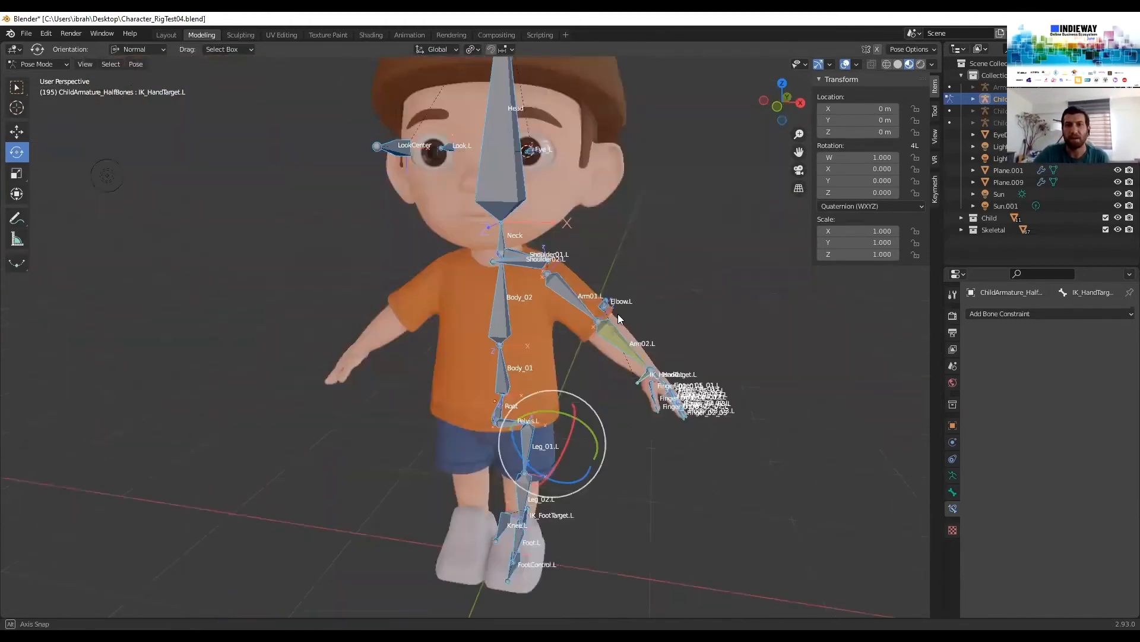
middle_drag(567, 354, 591, 370)
Examine the left leg's control bones around the foot, selecting Knee.L, IK_FootTarget.L and Foot.L
shift+middle_drag(531, 339, 541, 188)
scroll(560, 348, up, 2)
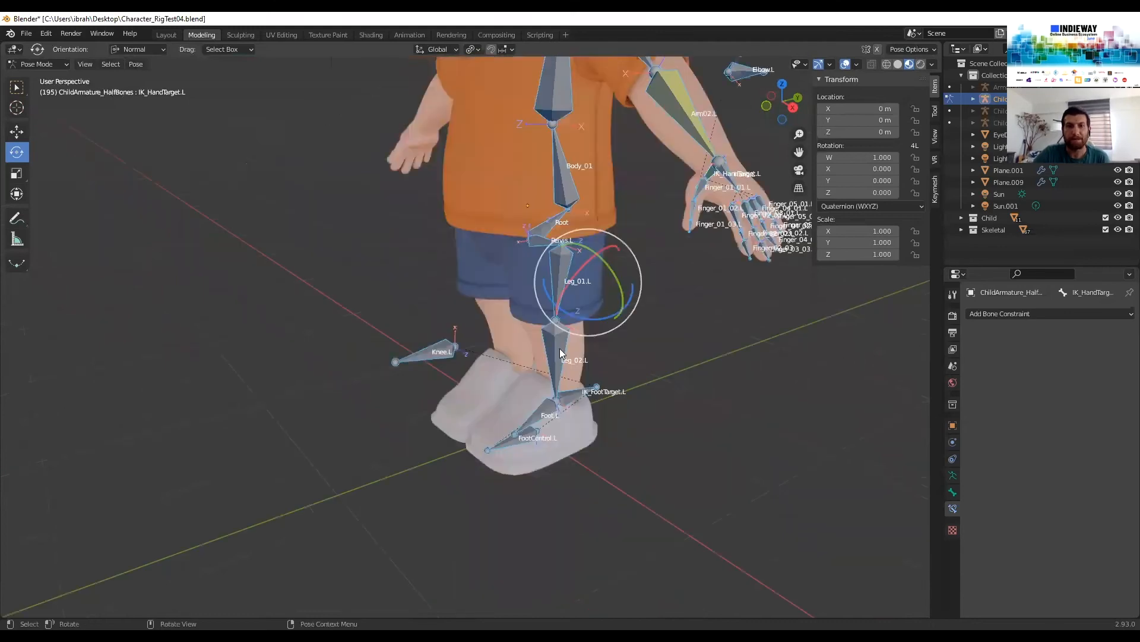
scroll(559, 346, up, 3)
click(560, 346)
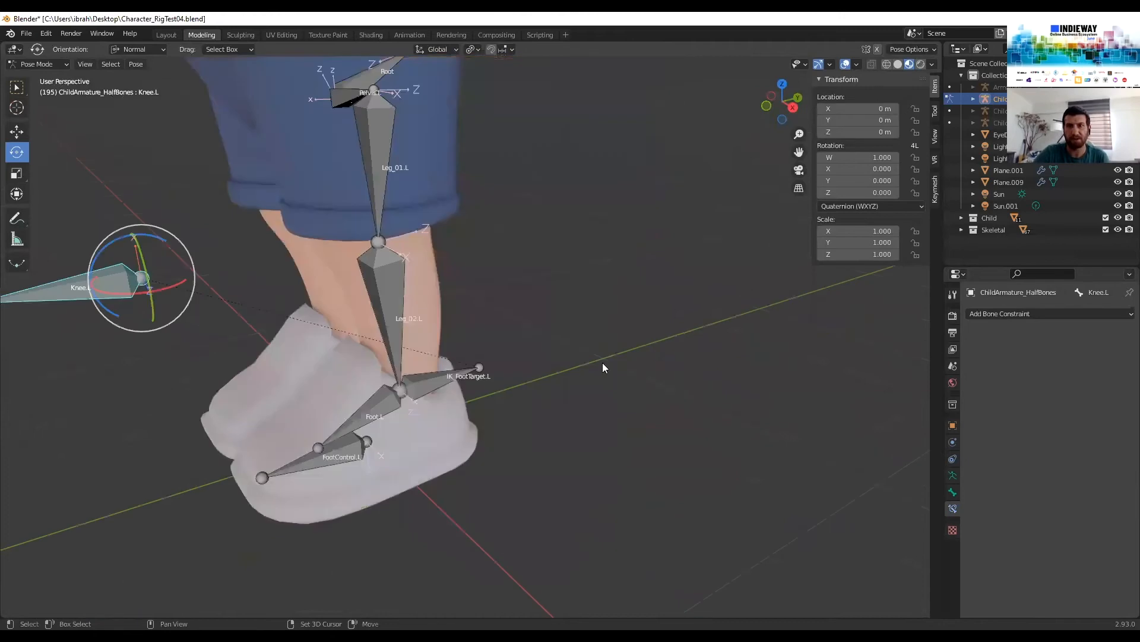
middle_drag(603, 362, 662, 382)
scroll(670, 381, up, 2)
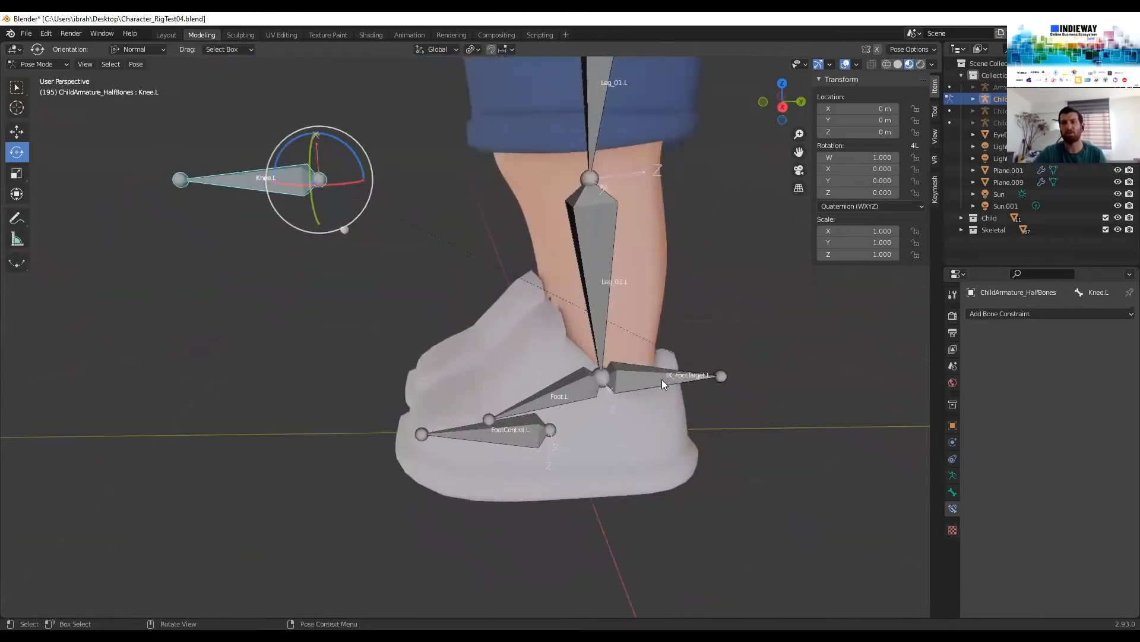
middle_drag(664, 374, 739, 385)
click(739, 384)
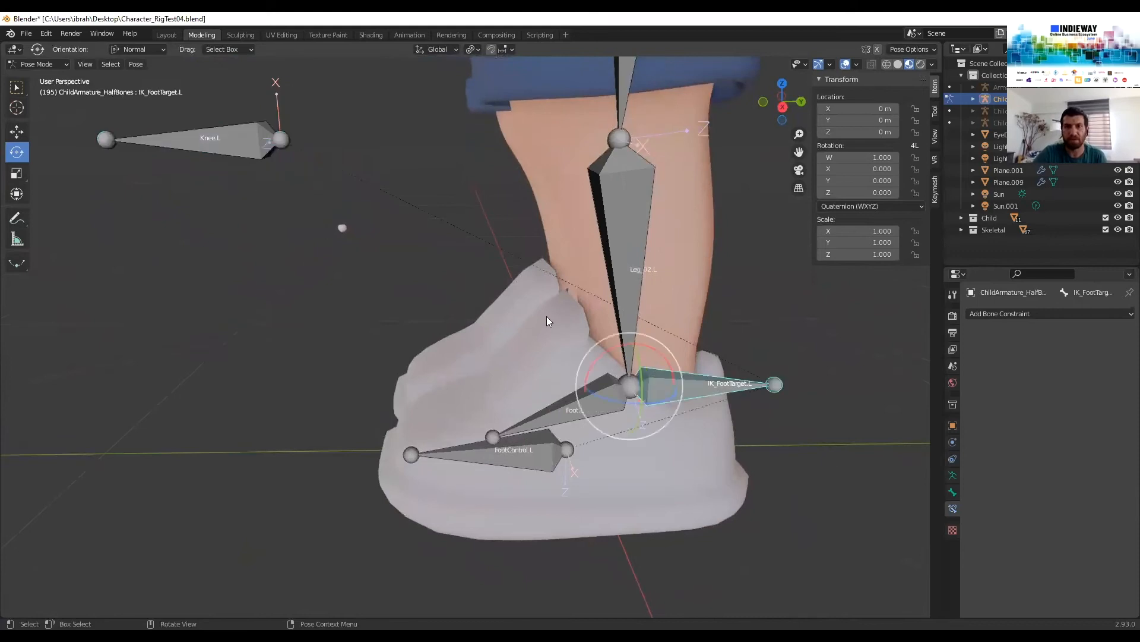
click(246, 144)
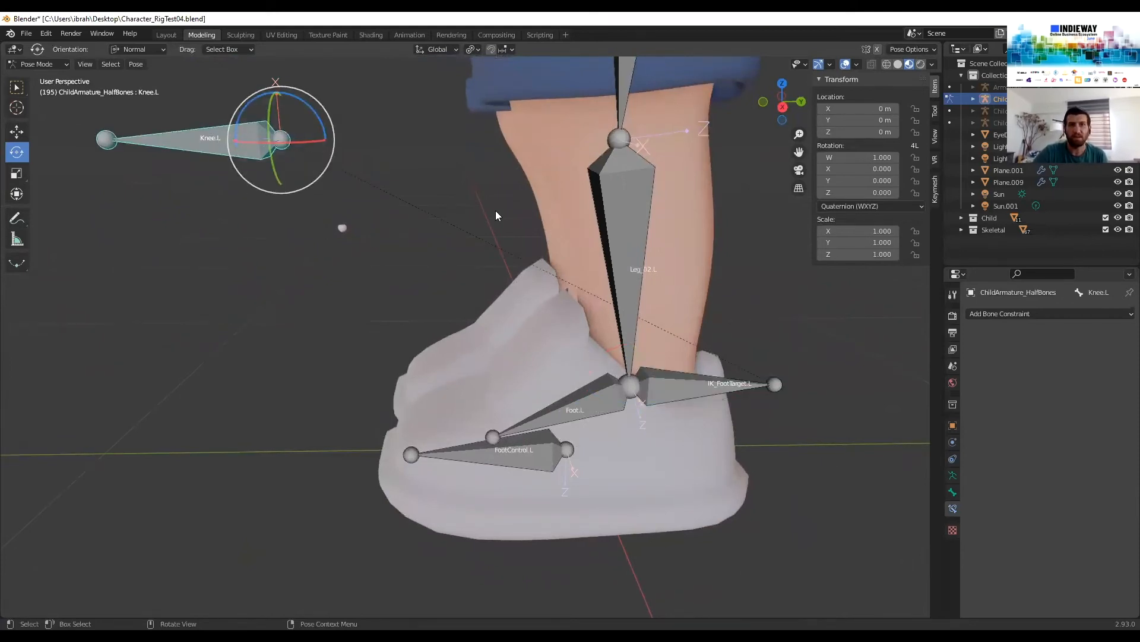
click(725, 389)
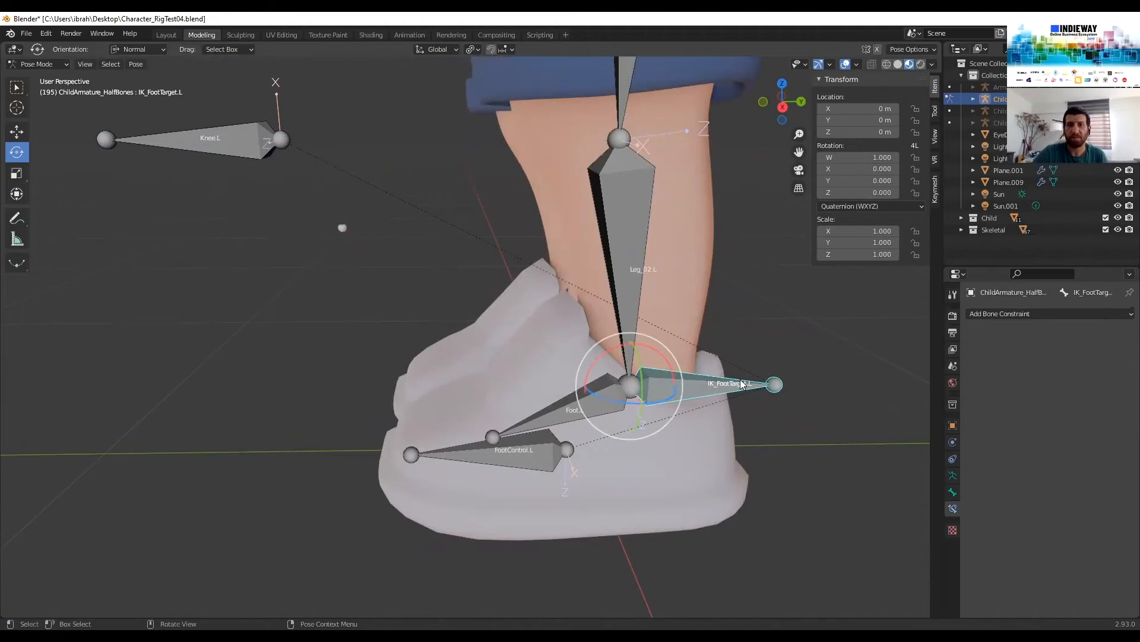
click(561, 413)
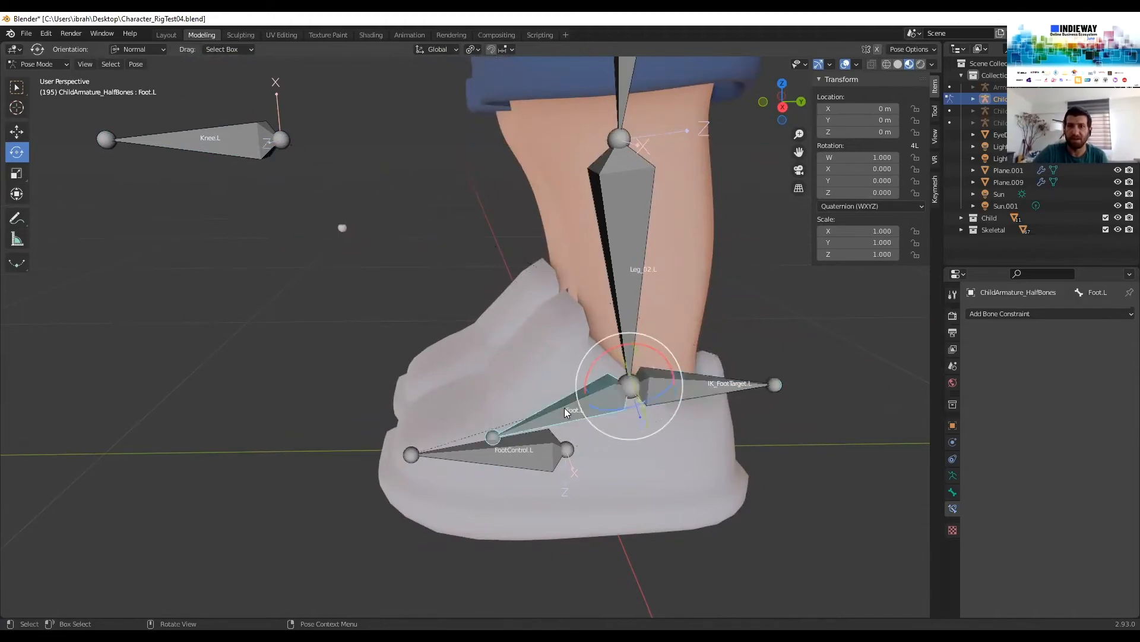
scroll(611, 428, up, 2)
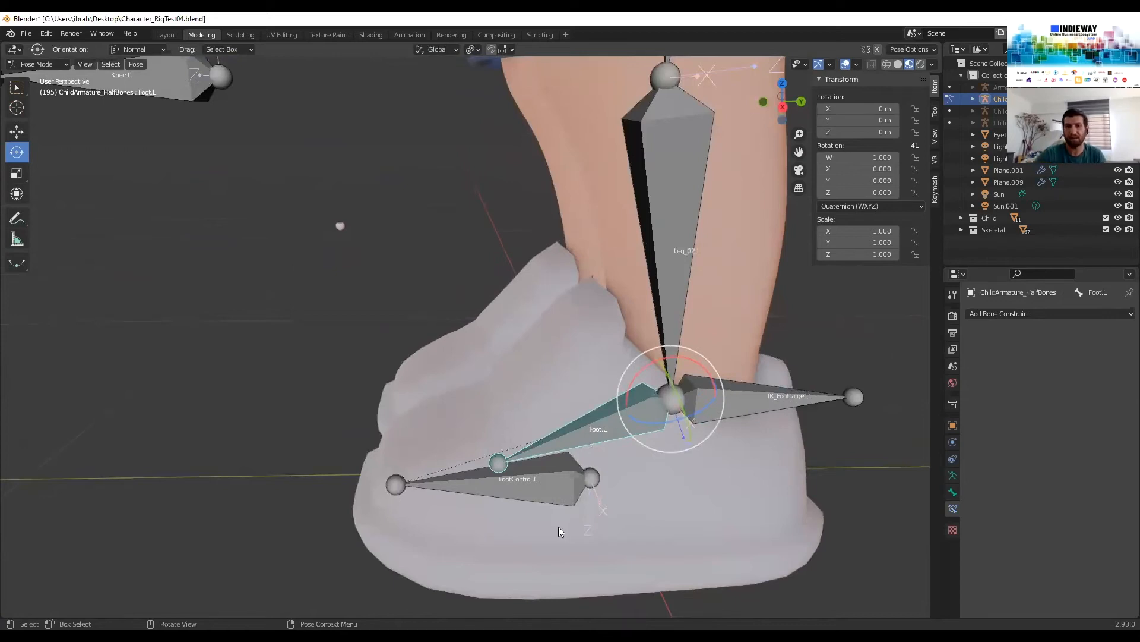
Try to parent Foot.L to IK_FootTarget.L with Keep Offset in Edit Mode
click(533, 471)
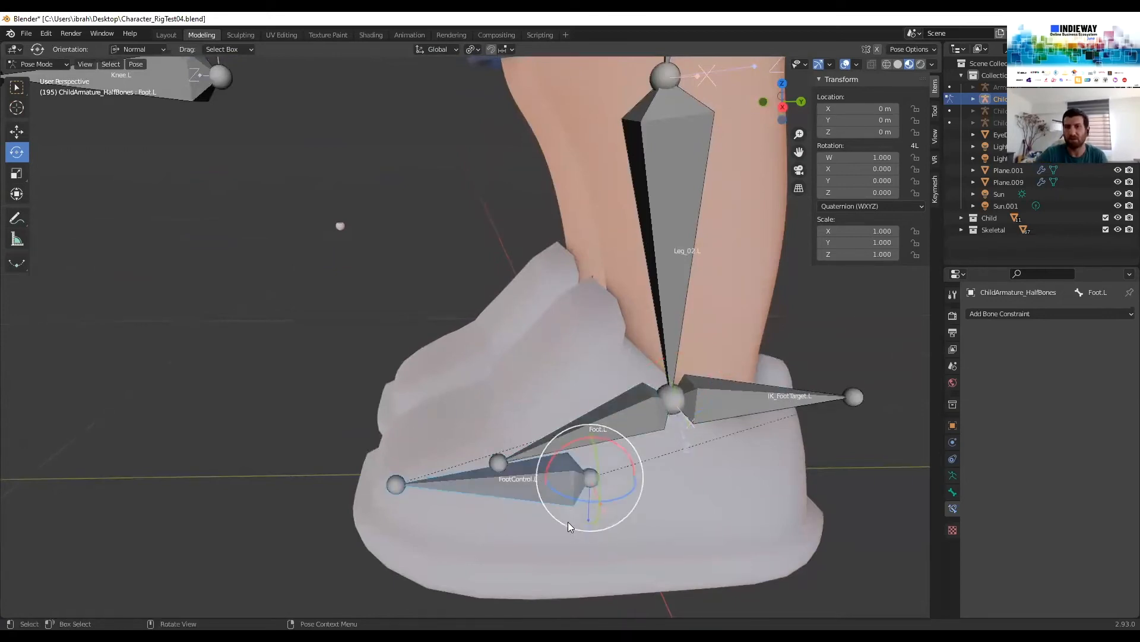
click(37, 63)
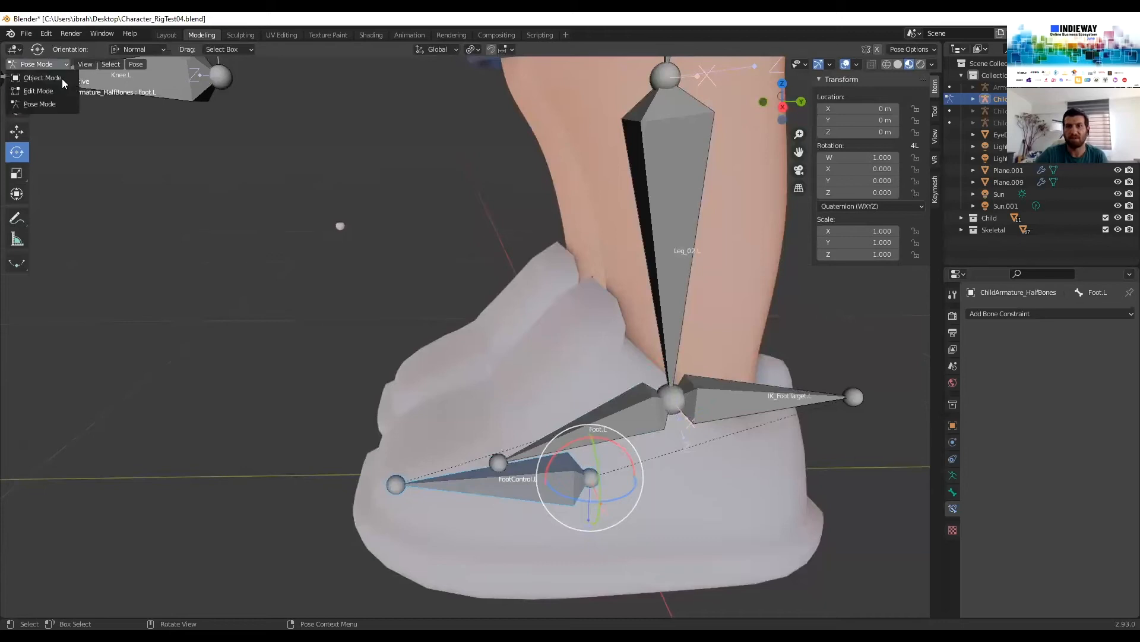
click(652, 412)
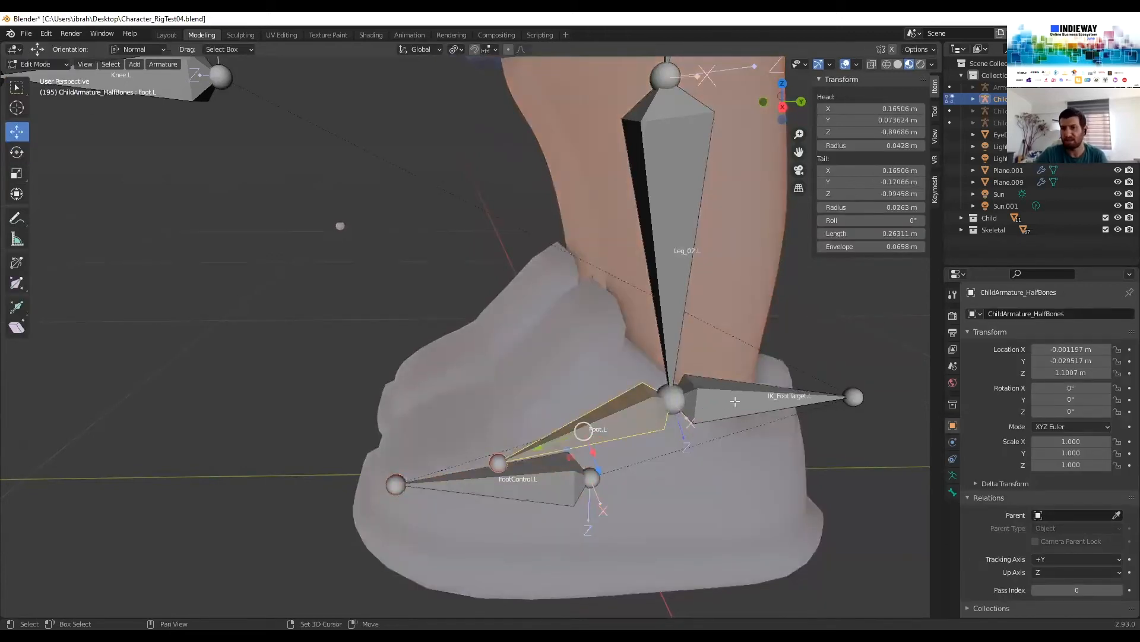
shift+click(736, 401)
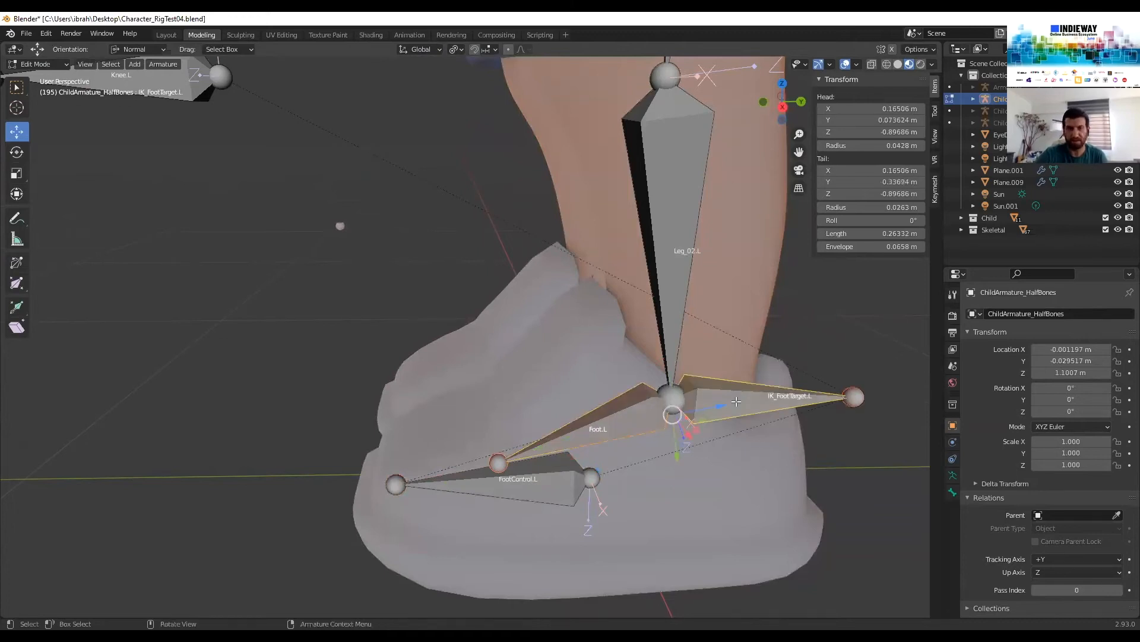
key(ctrl+p)
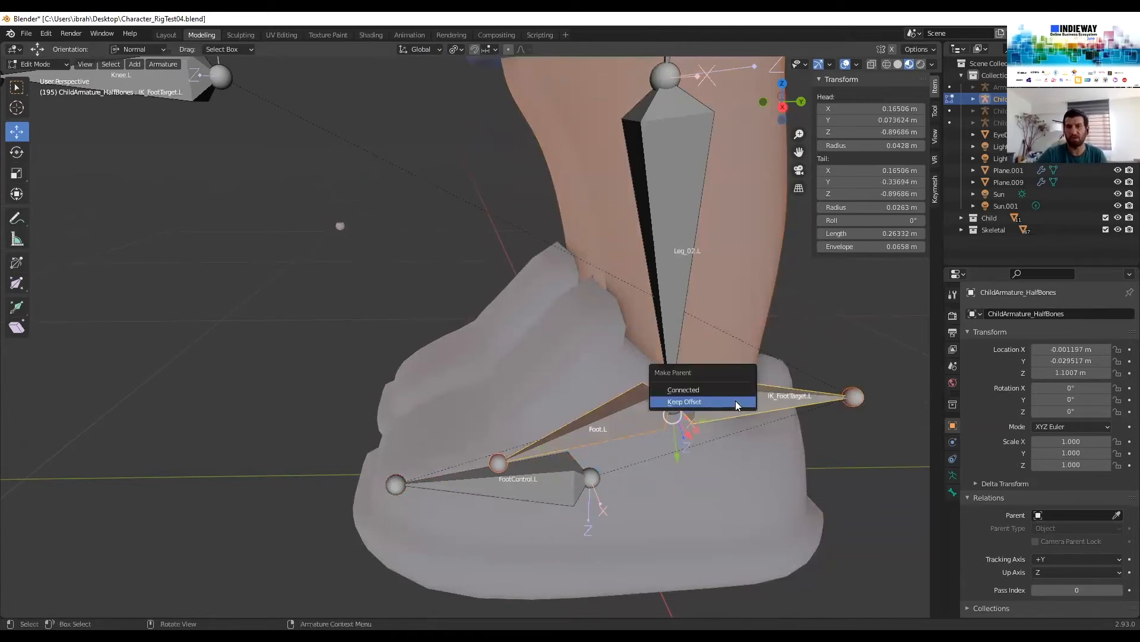
click(705, 398)
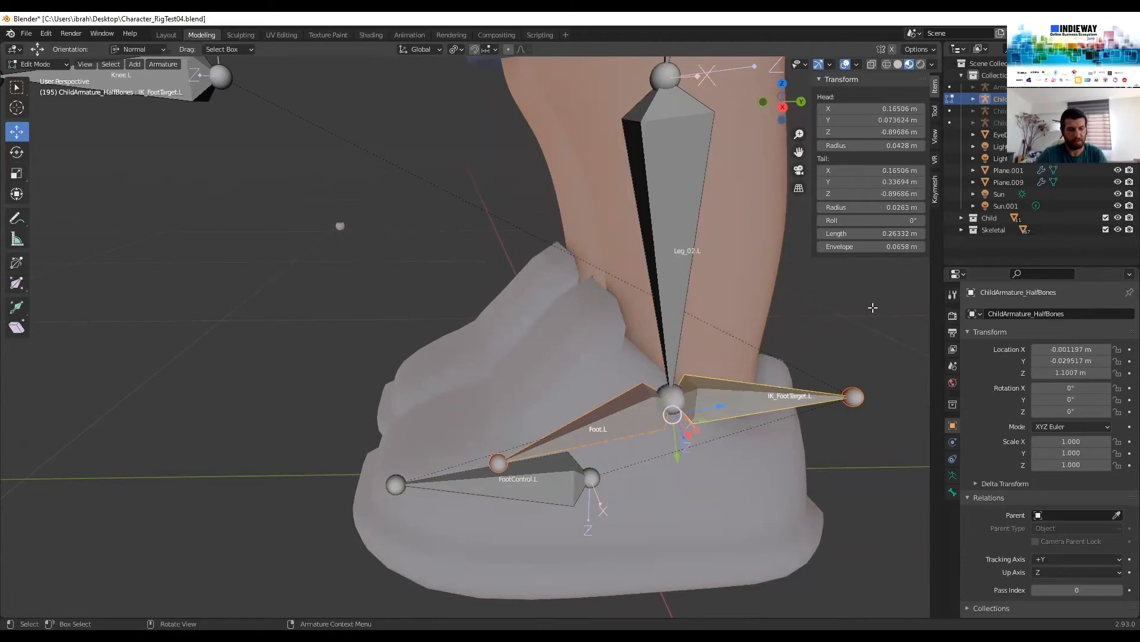
Try to parent Foot.L and IK_FootTarget.L to FootControl.L, then deselect the foot bones
shift+click(558, 484)
key(ctrl+p)
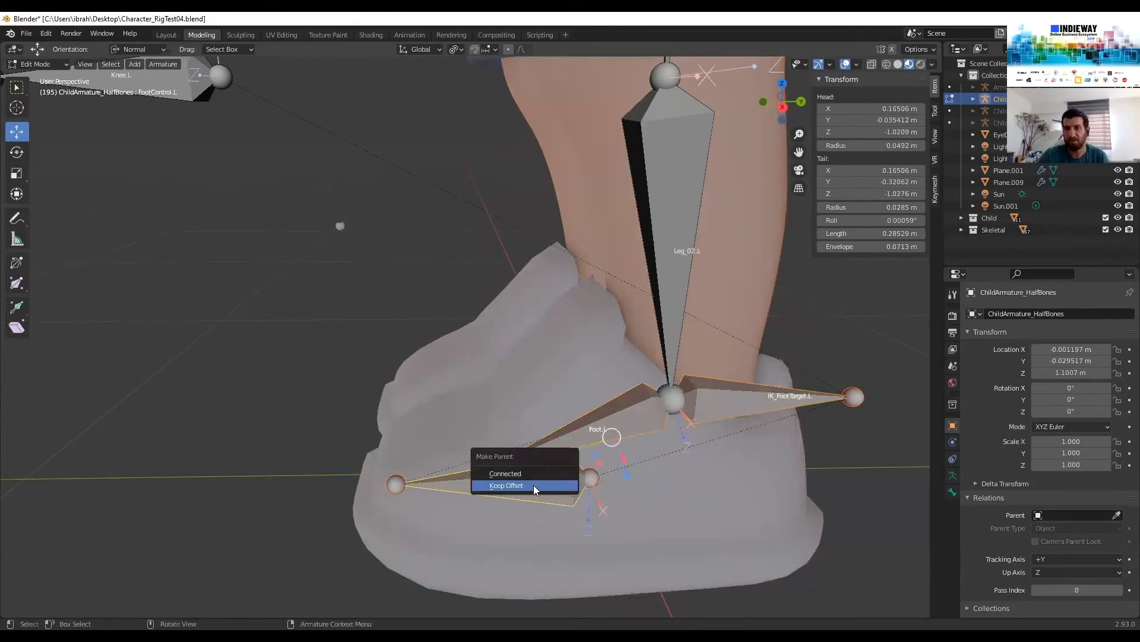
click(504, 473)
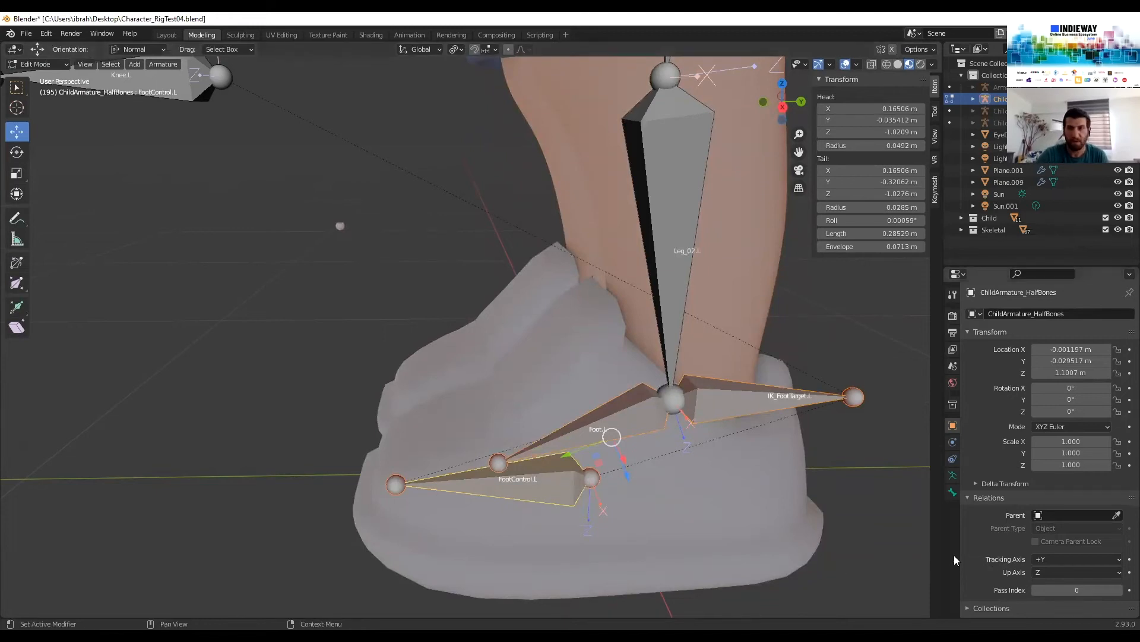
click(850, 477)
Look over the child's whole rig and examine the left lower leg, selecting Foot.L
ctrl+middle_drag(851, 518, 873, 615)
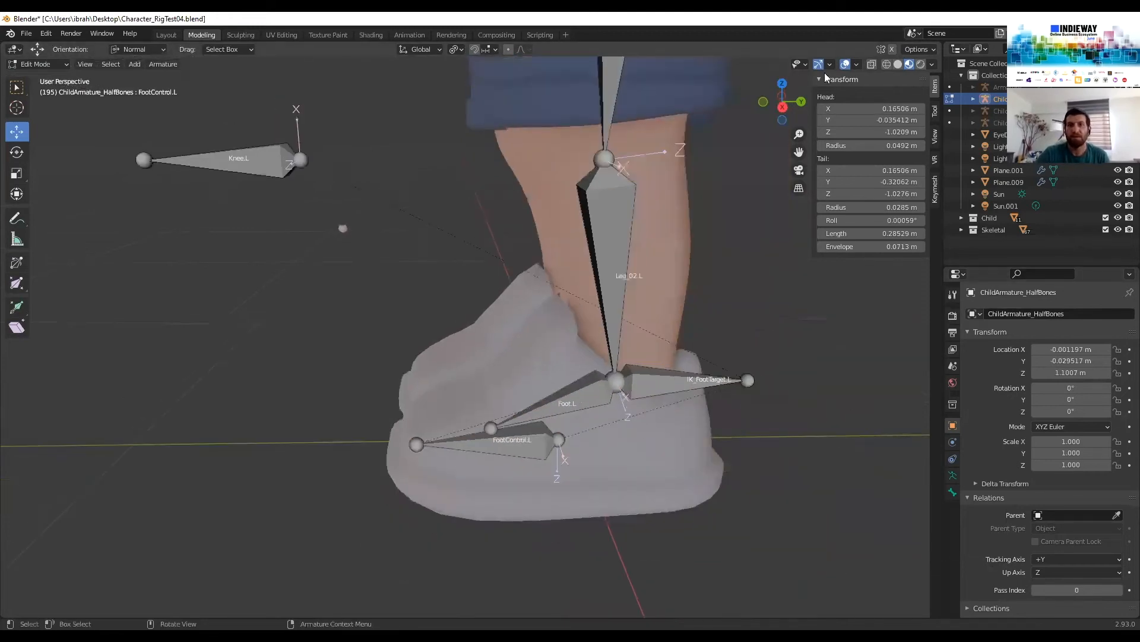
ctrl+middle_drag(825, 73, 820, 100)
shift+middle_drag(791, 149, 845, 388)
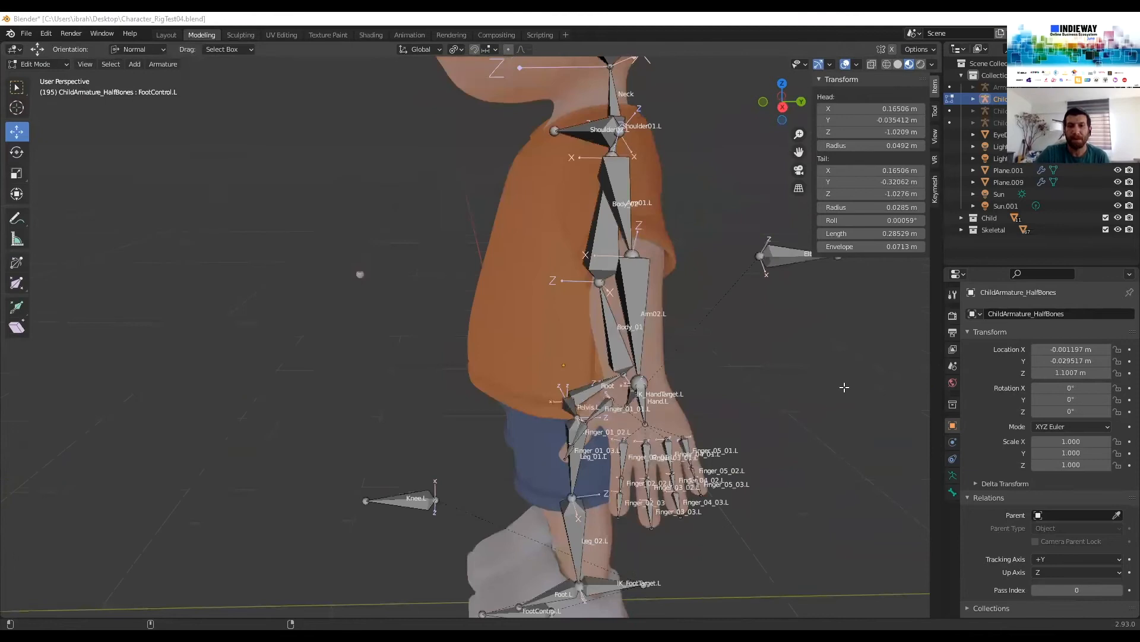
middle_drag(600, 422, 686, 292)
mouse_move(678, 381)
middle_down()
mouse_move(673, 414)
mouse_move(663, 373)
middle_up()
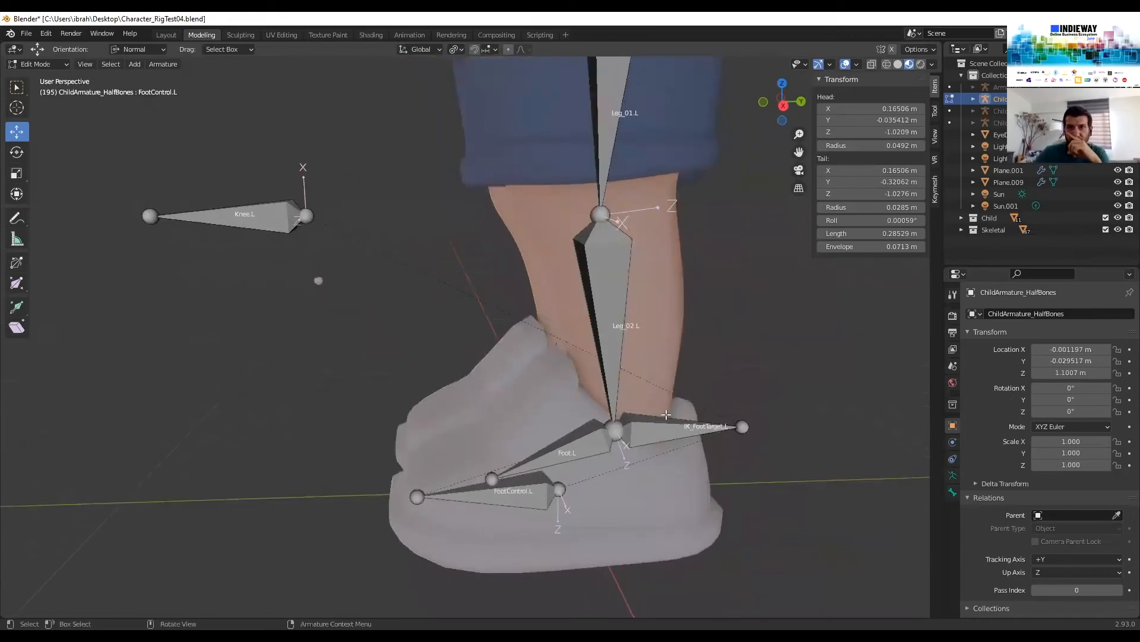
click(562, 451)
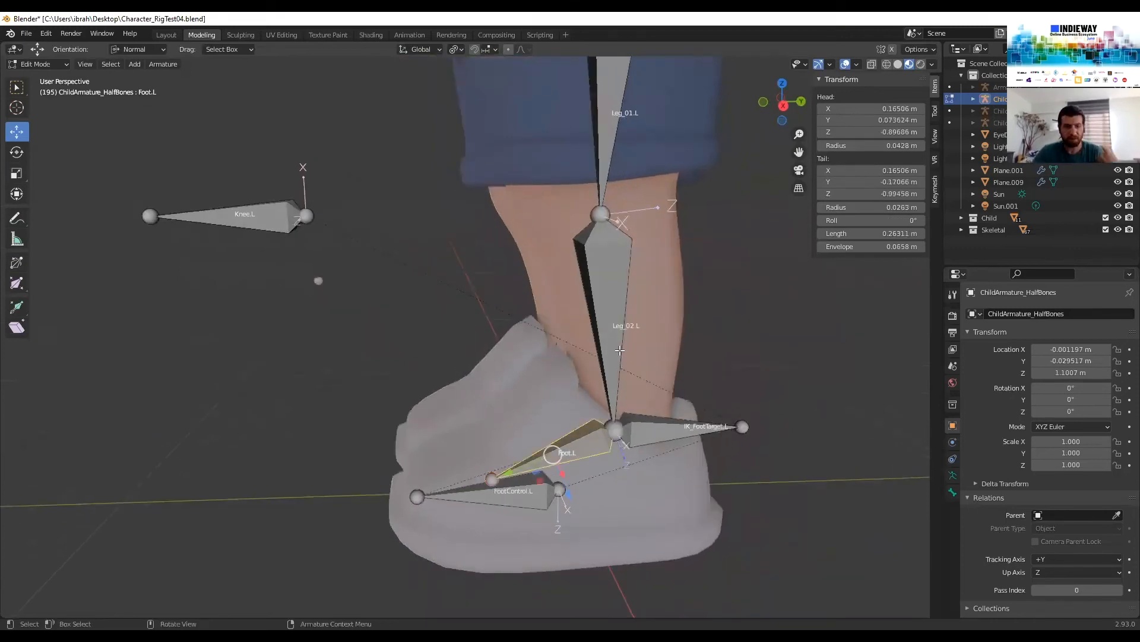
Add an Inverse Kinematics constraint to Leg_02.L in Pose Mode, with ChildArmature_HalfBones as its target
click(610, 288)
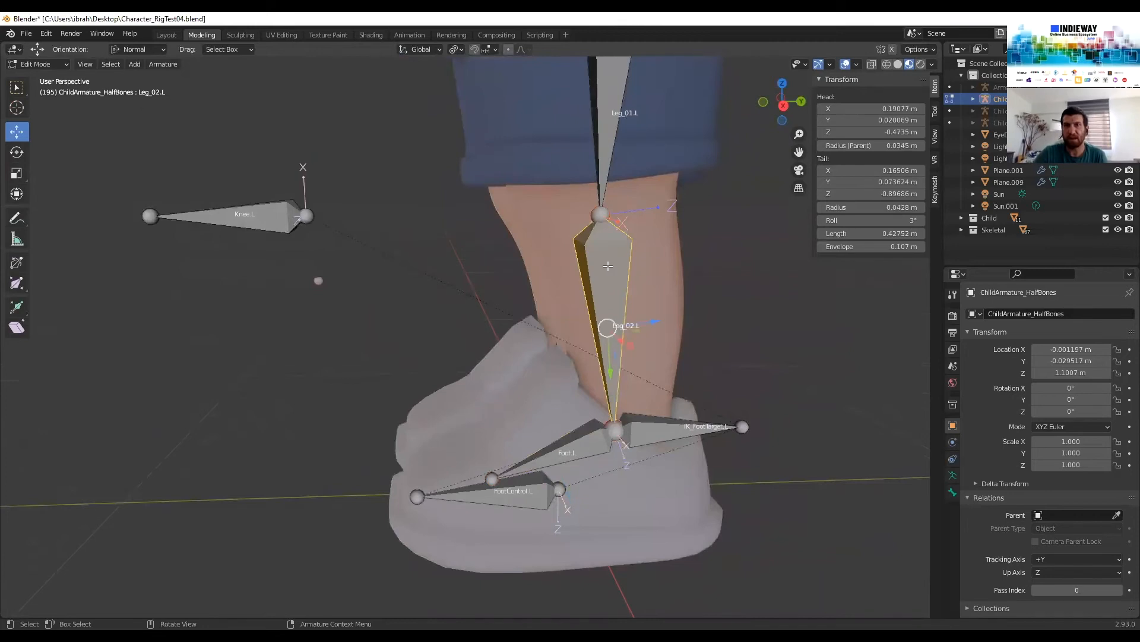
scroll(609, 287, down, 4)
shift+middle_drag(593, 255, 600, 424)
shift+middle_drag(587, 505, 597, 356)
scroll(597, 356, up, 1)
scroll(596, 354, up, 3)
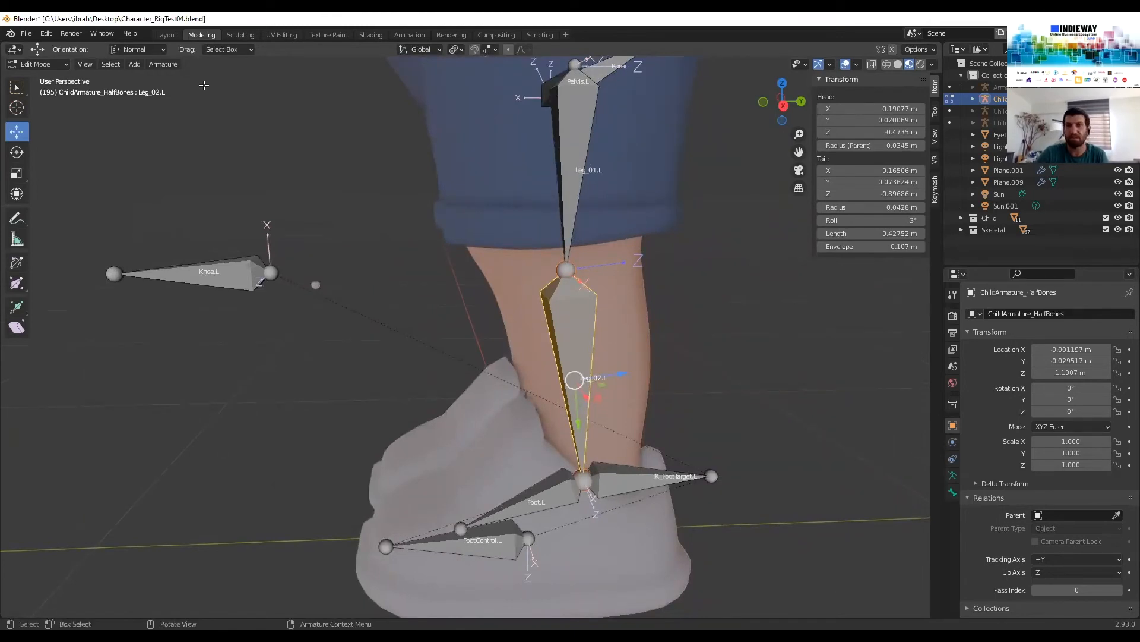
click(37, 65)
click(41, 104)
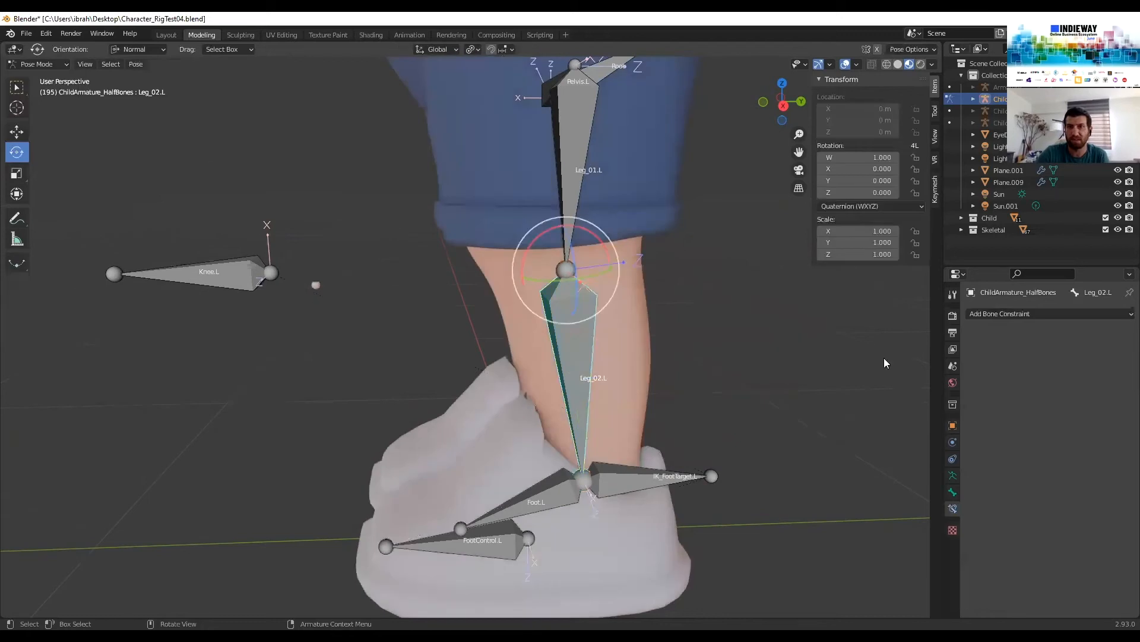
click(1001, 310)
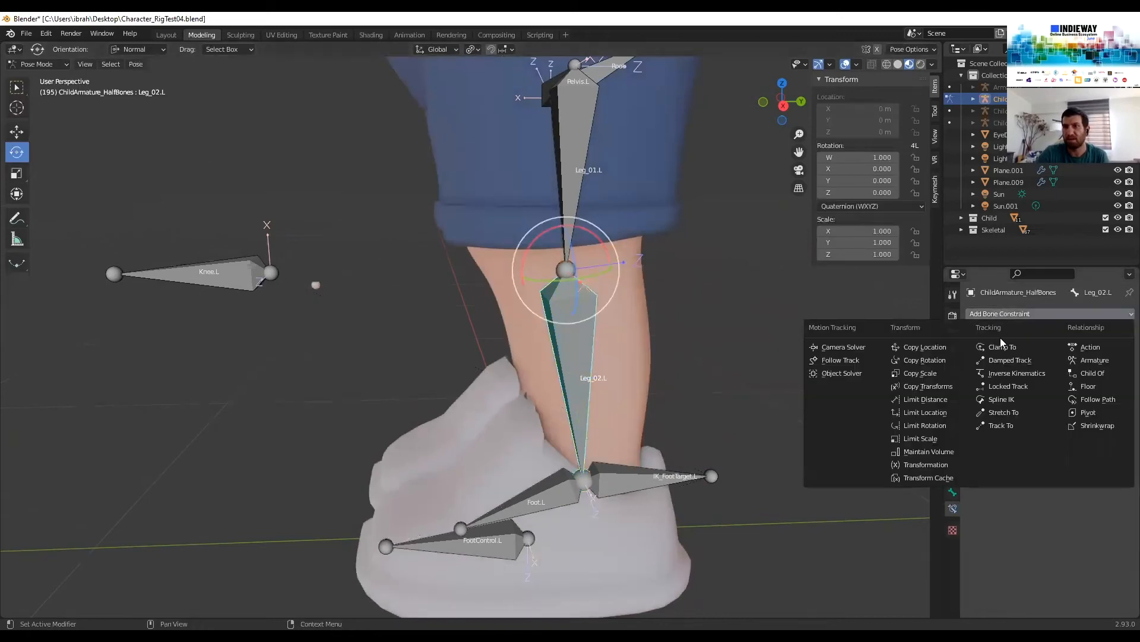
click(1004, 376)
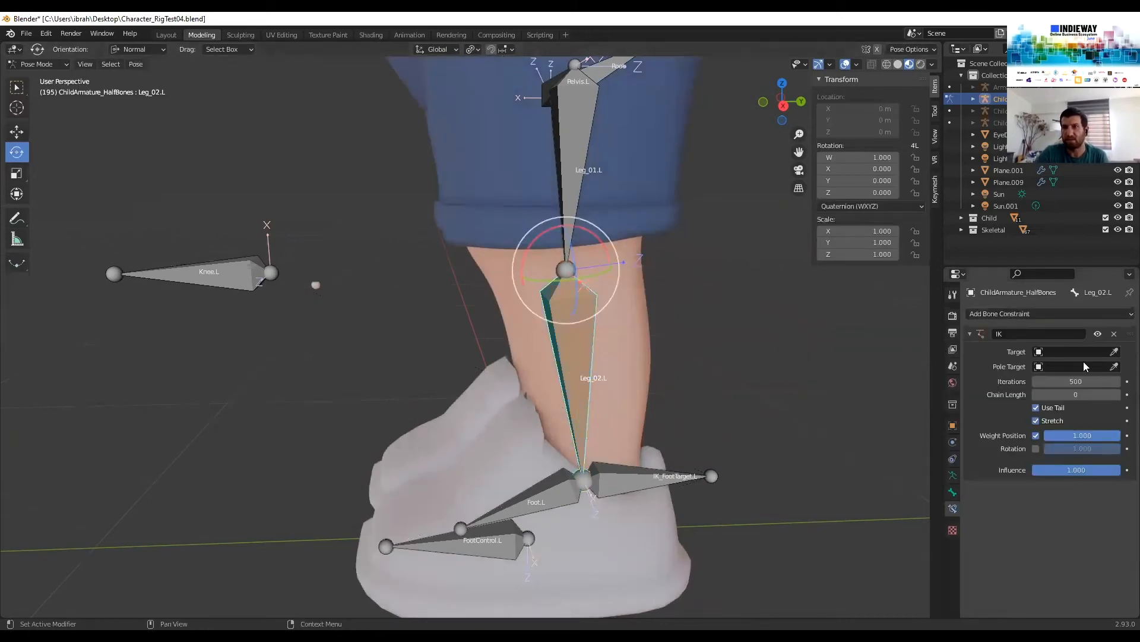
click(1059, 351)
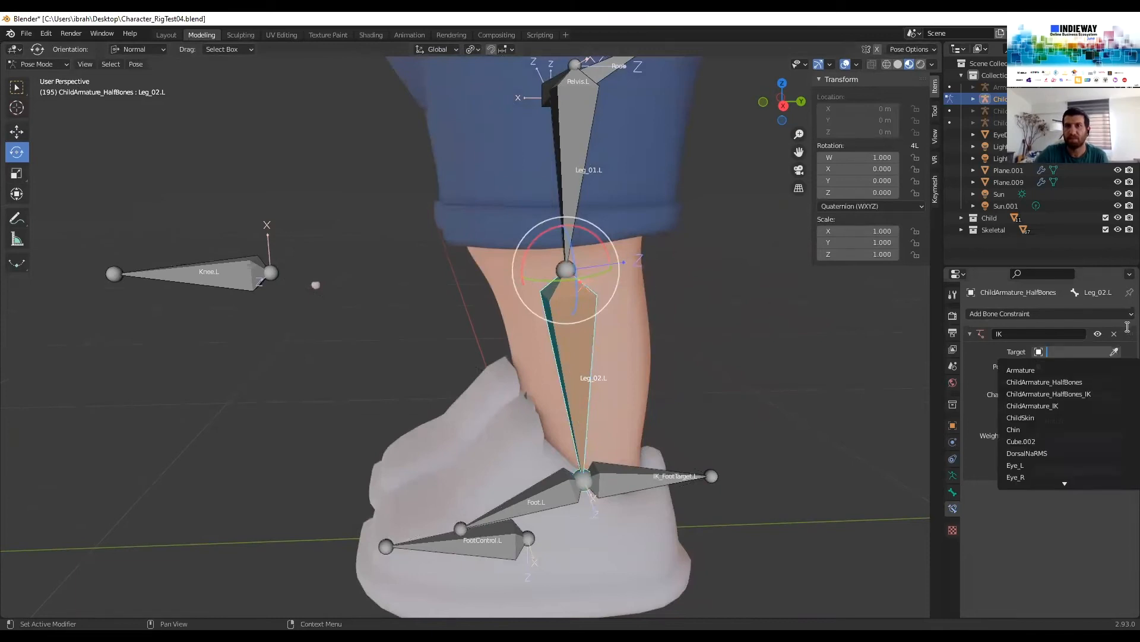
click(1063, 381)
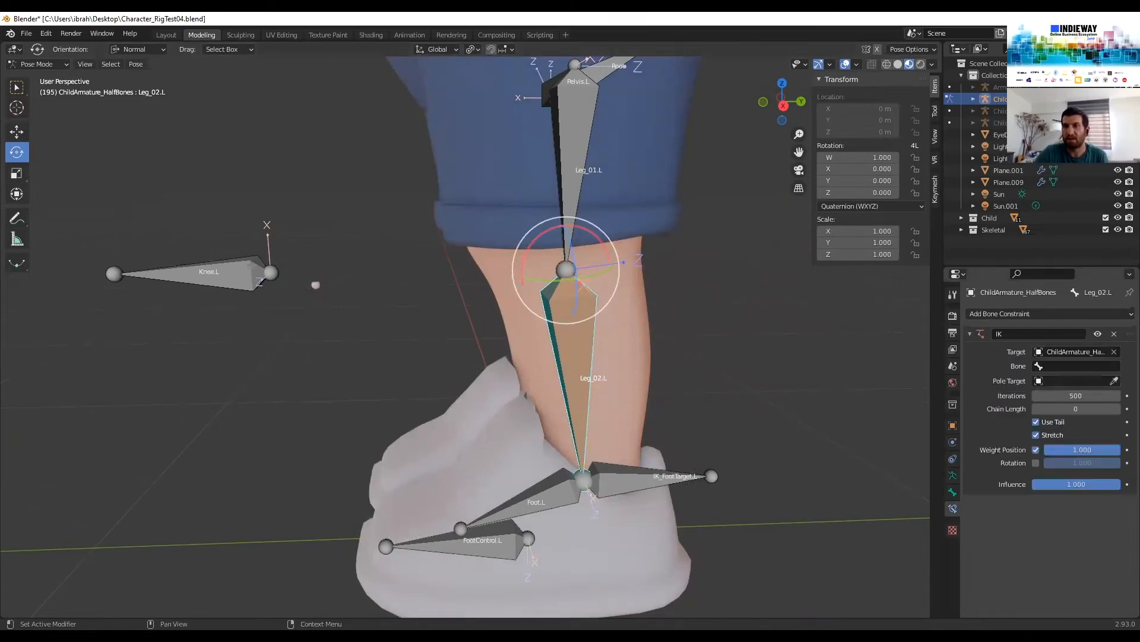
Try Leg_01.L as the target bone of the IK constraint and undo the choice
click(1050, 366)
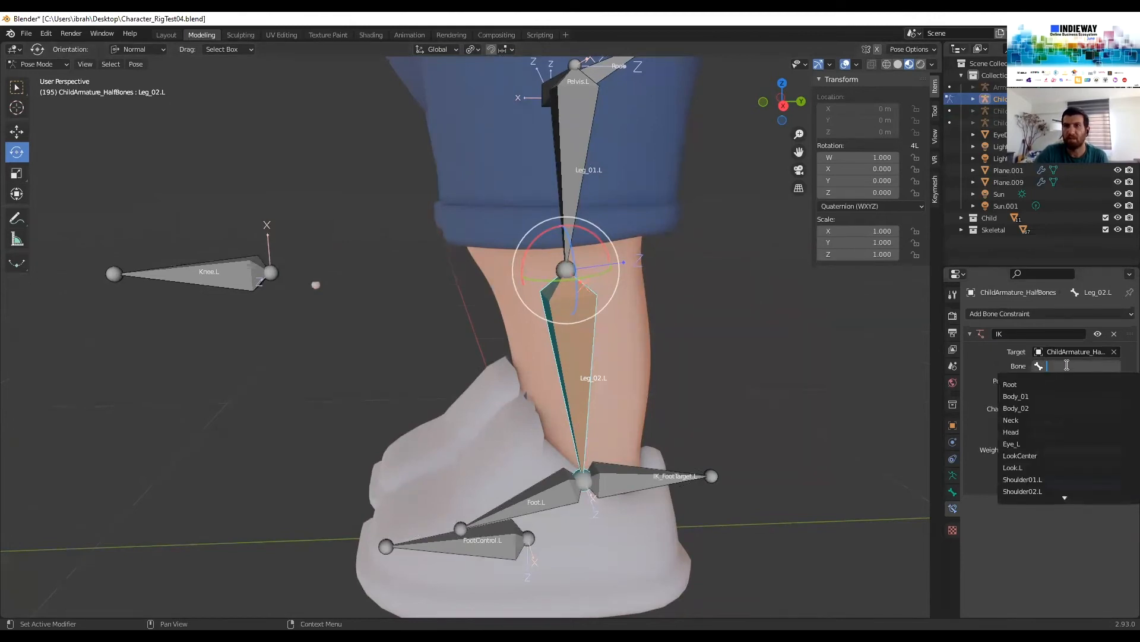
text(leg)
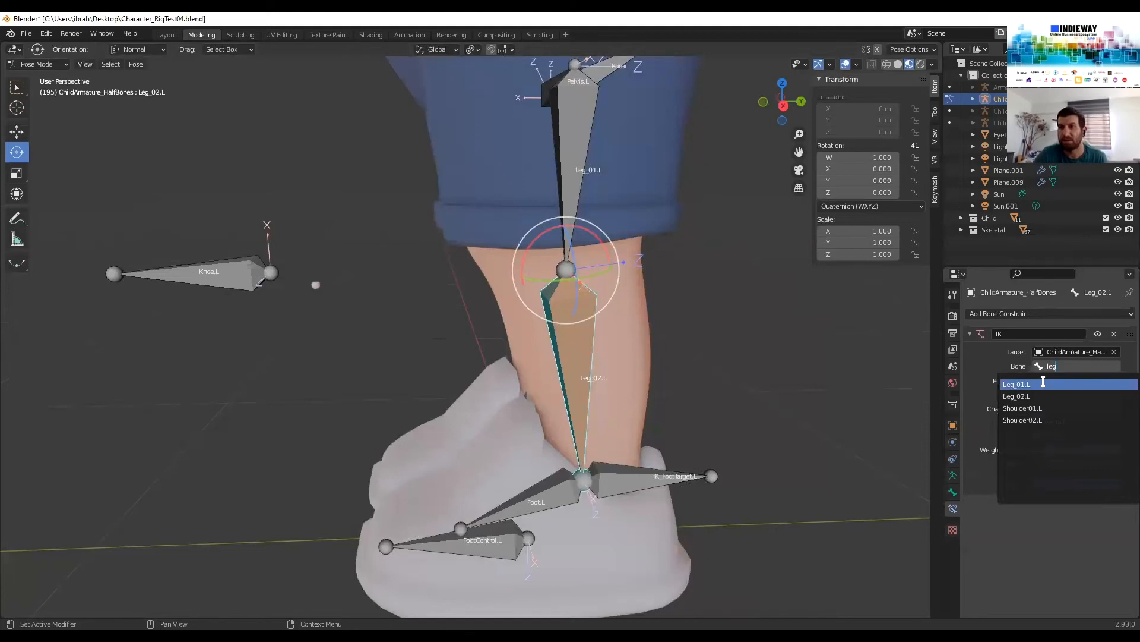
click(1044, 384)
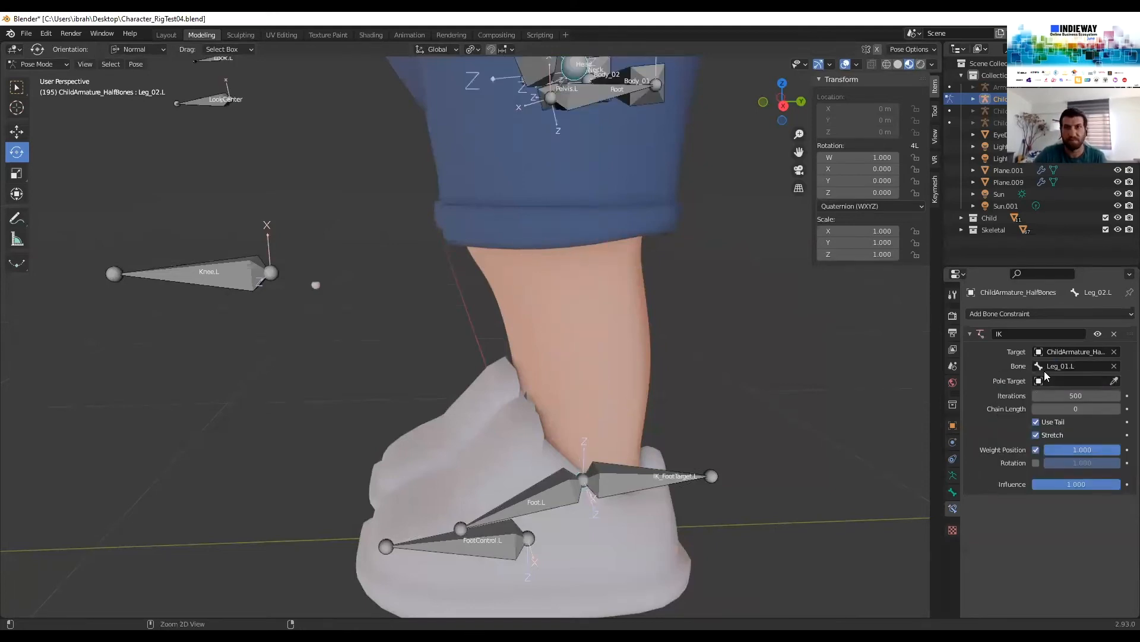
key(ctrl+z)
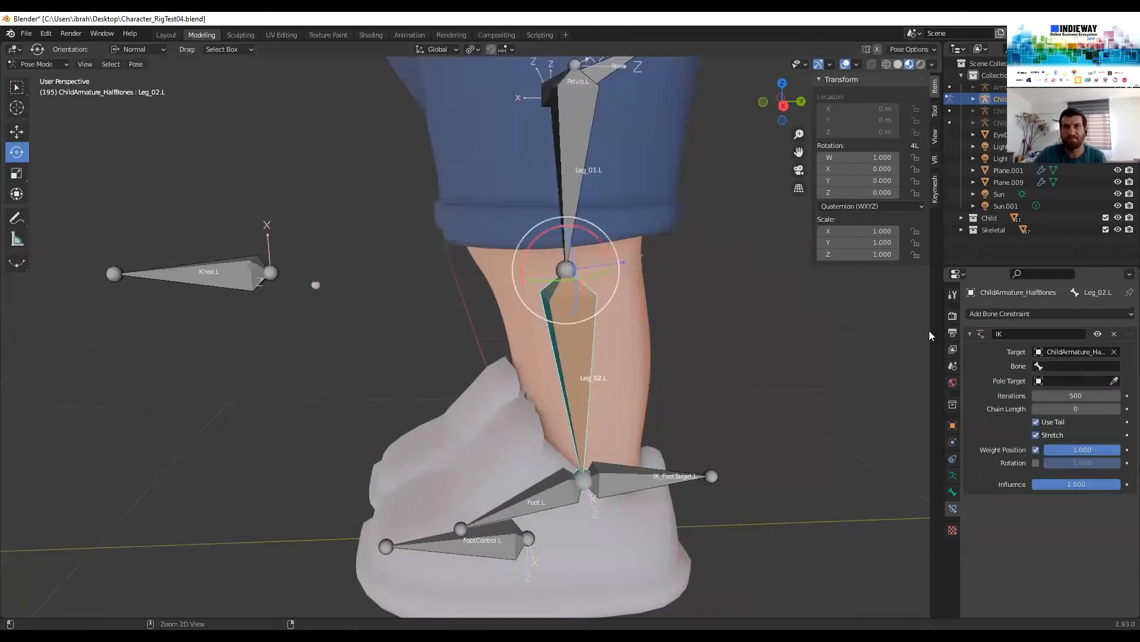
Set the IK constraint's target bone on Leg_02.L to IK_FootTarget.L
click(1066, 367)
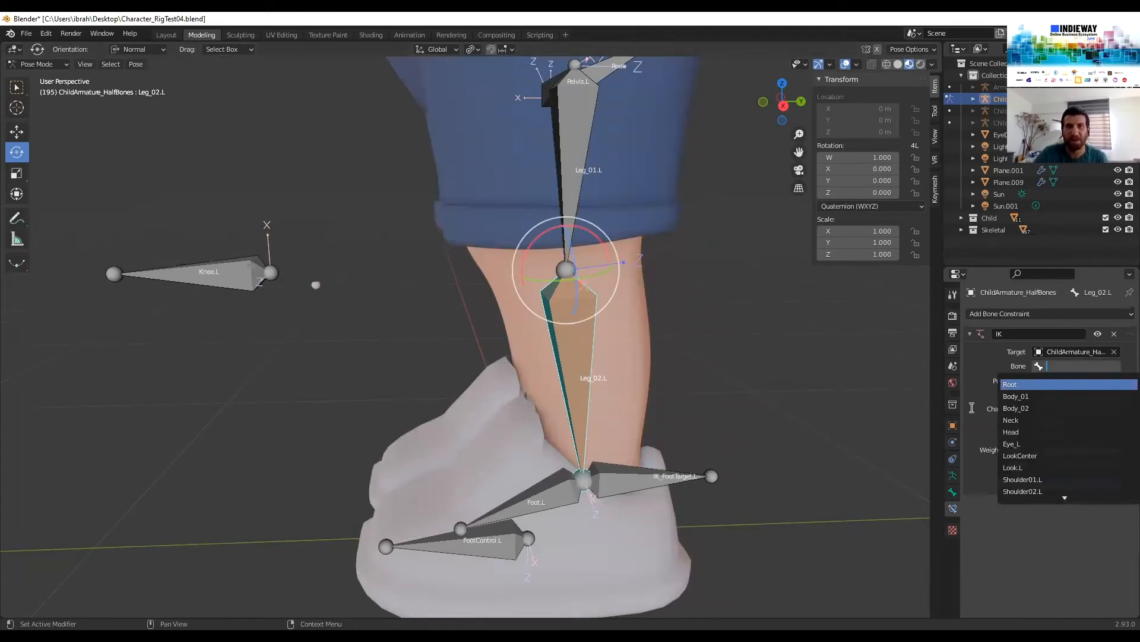
click(1060, 368)
click(1060, 369)
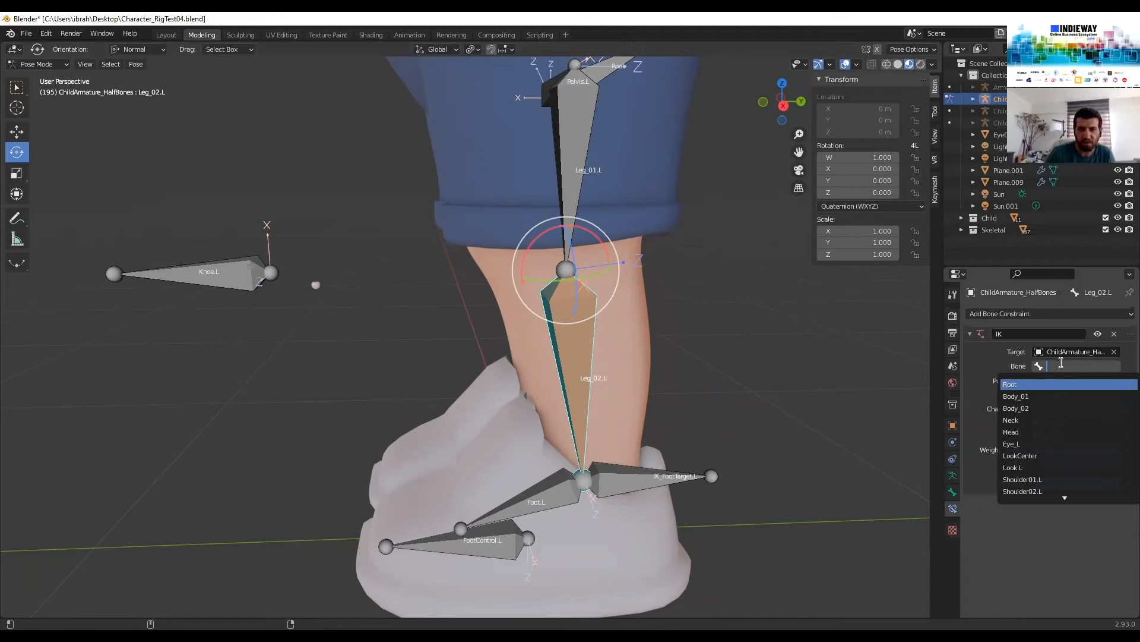
text(i)
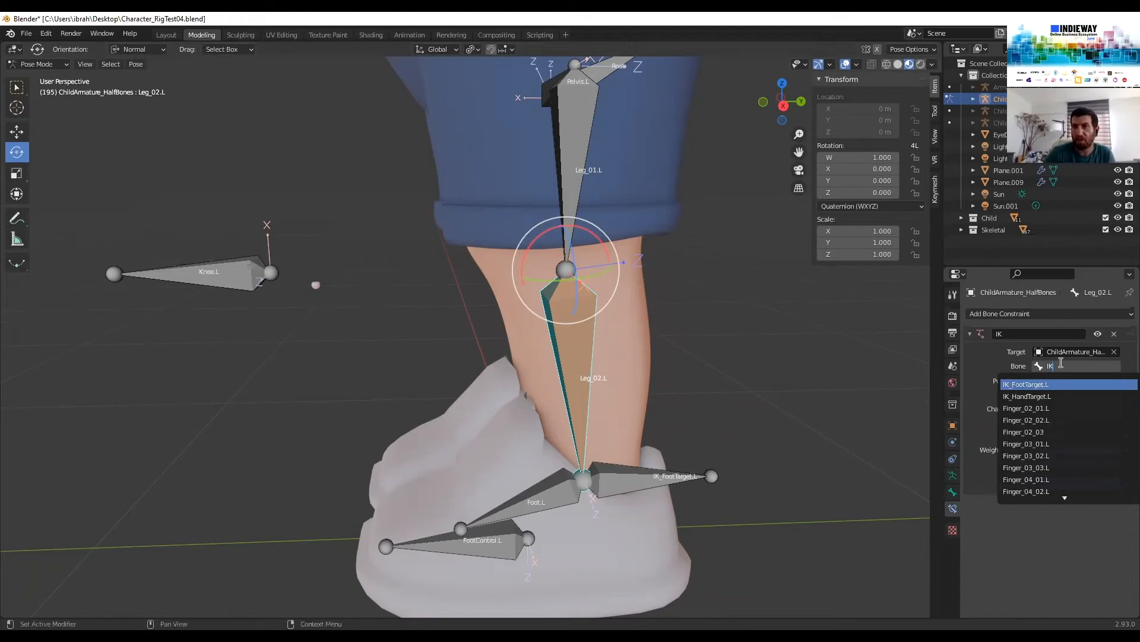
text(k)
click(1032, 385)
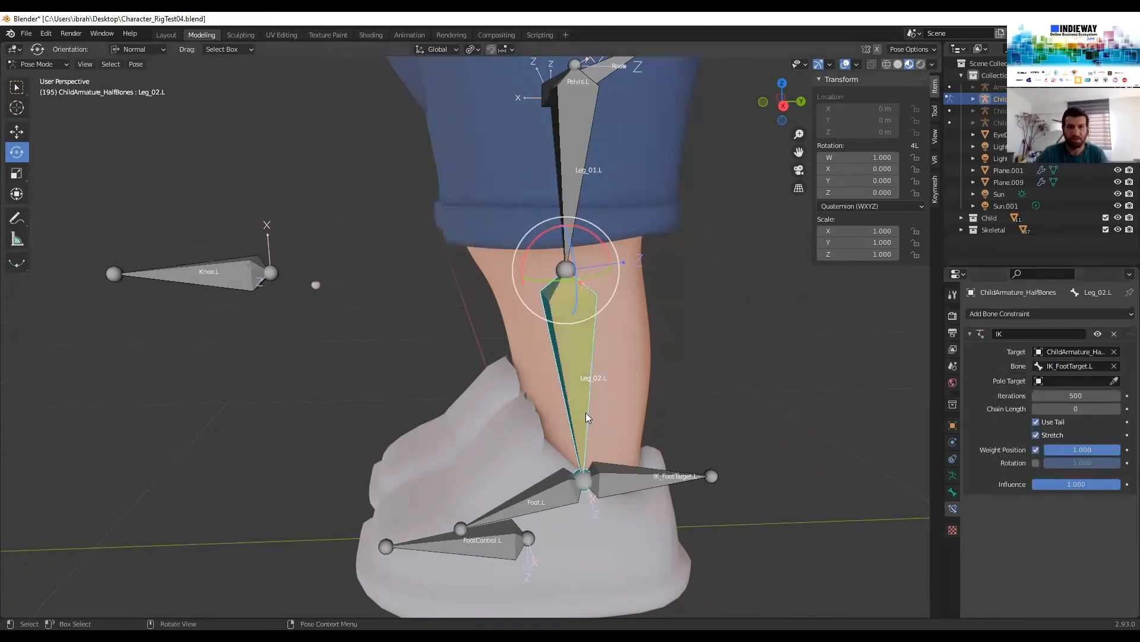
Set the IK constraint's pole target to ChildArmature_HalfBones with Knee.L as the pole bone
click(1048, 383)
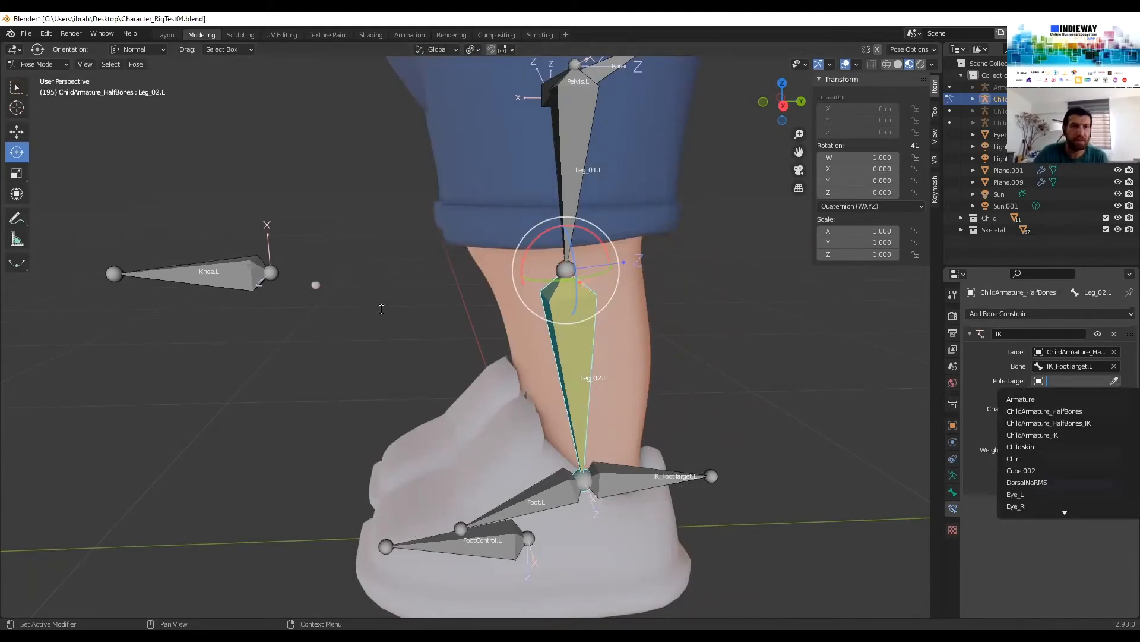
click(1060, 411)
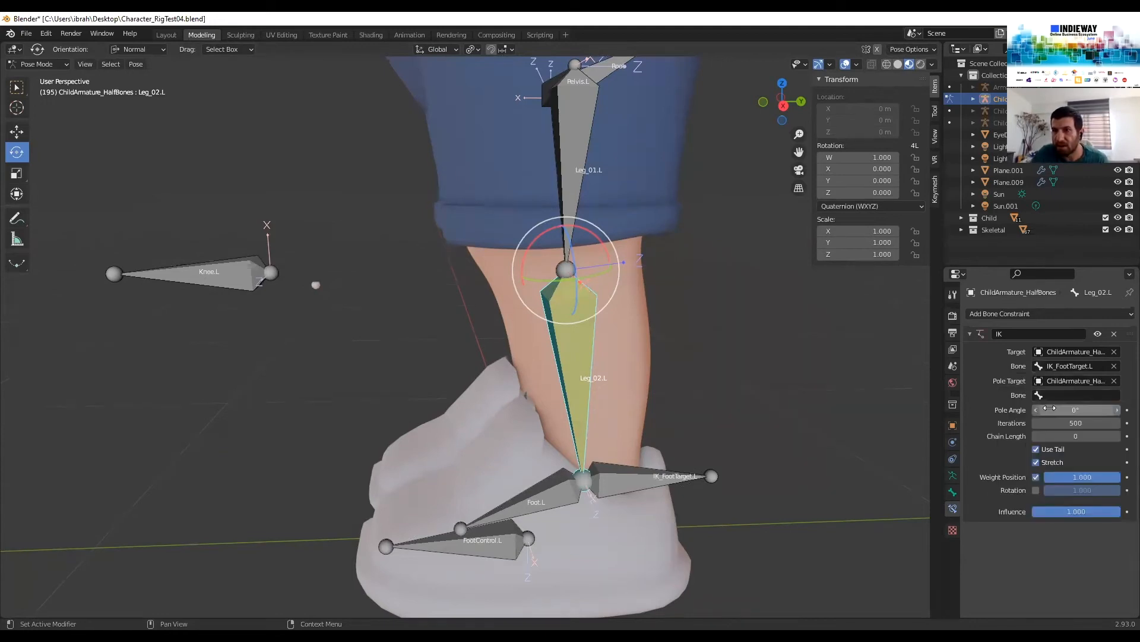
click(1062, 397)
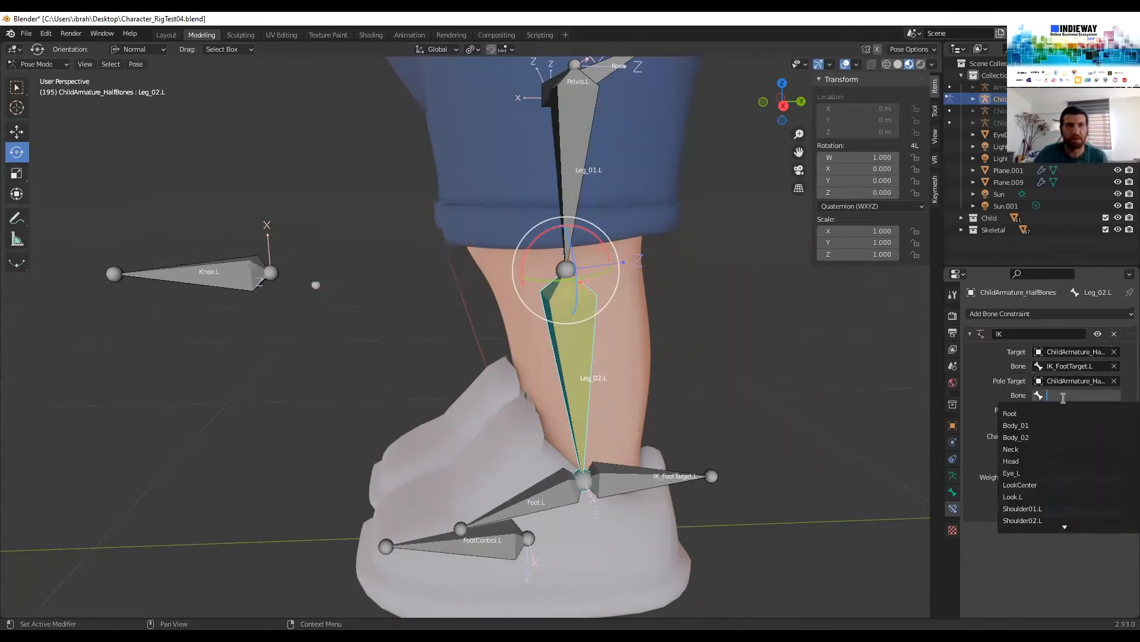
text(knee)
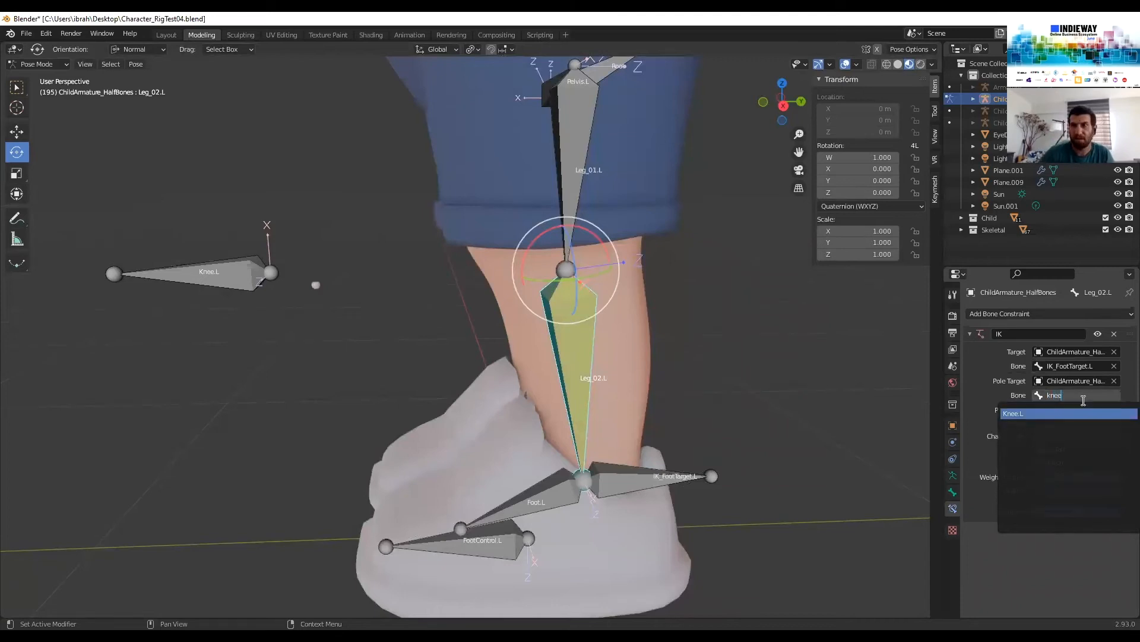
click(1044, 414)
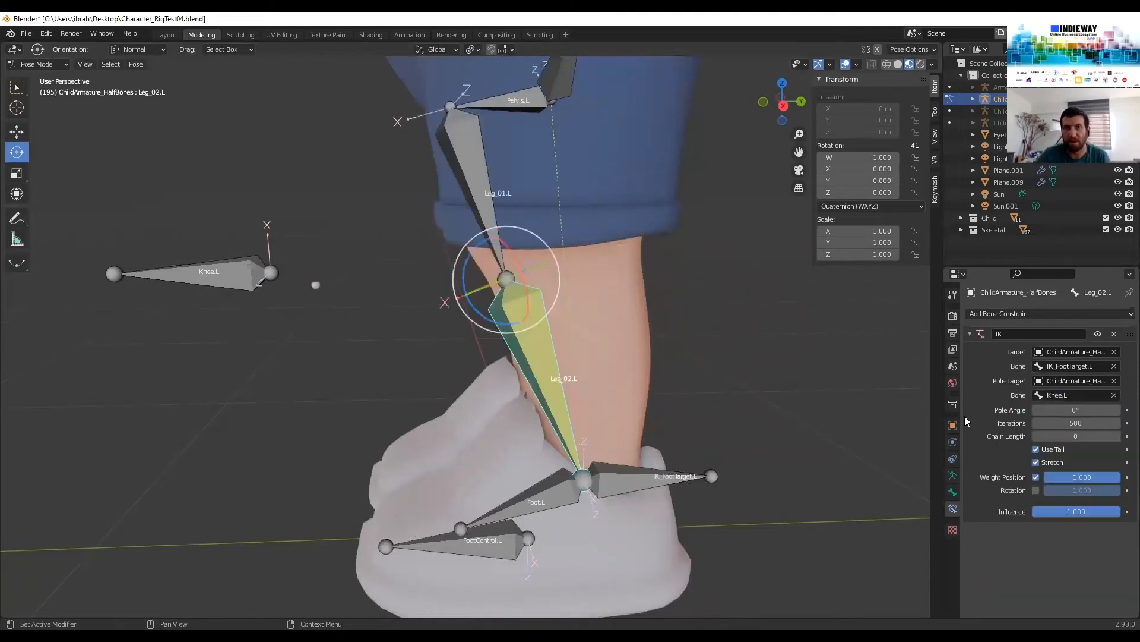
Set the chain length of the IK constraint on Leg_02.L to 2
middle_drag(634, 356, 664, 368)
scroll(664, 367, down, 2)
scroll(664, 367, up, 2)
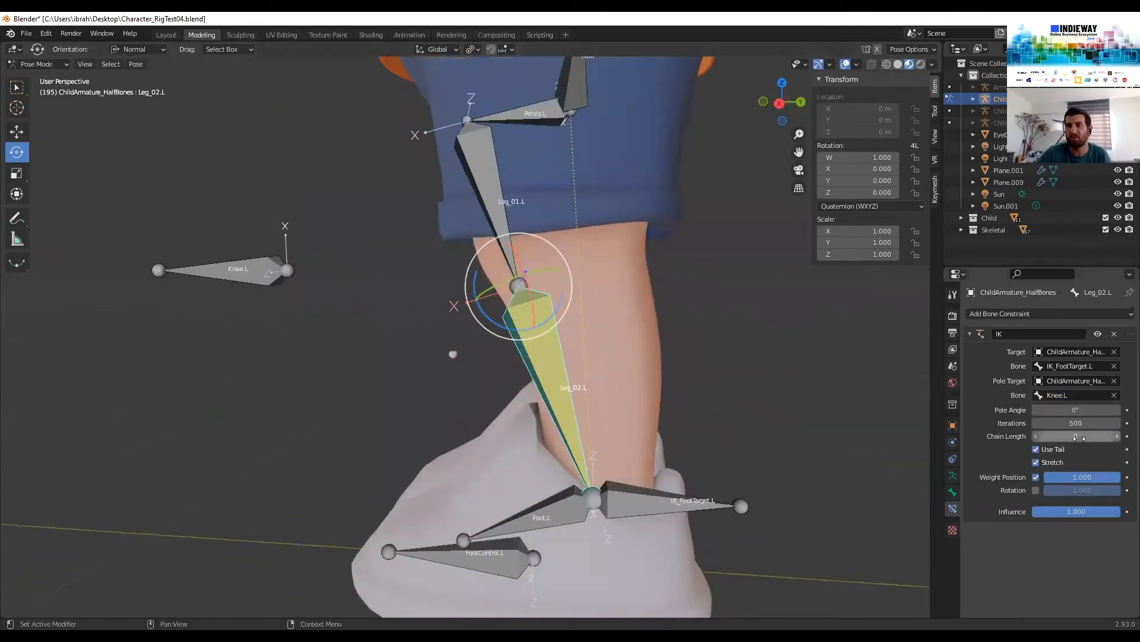
click(1116, 436)
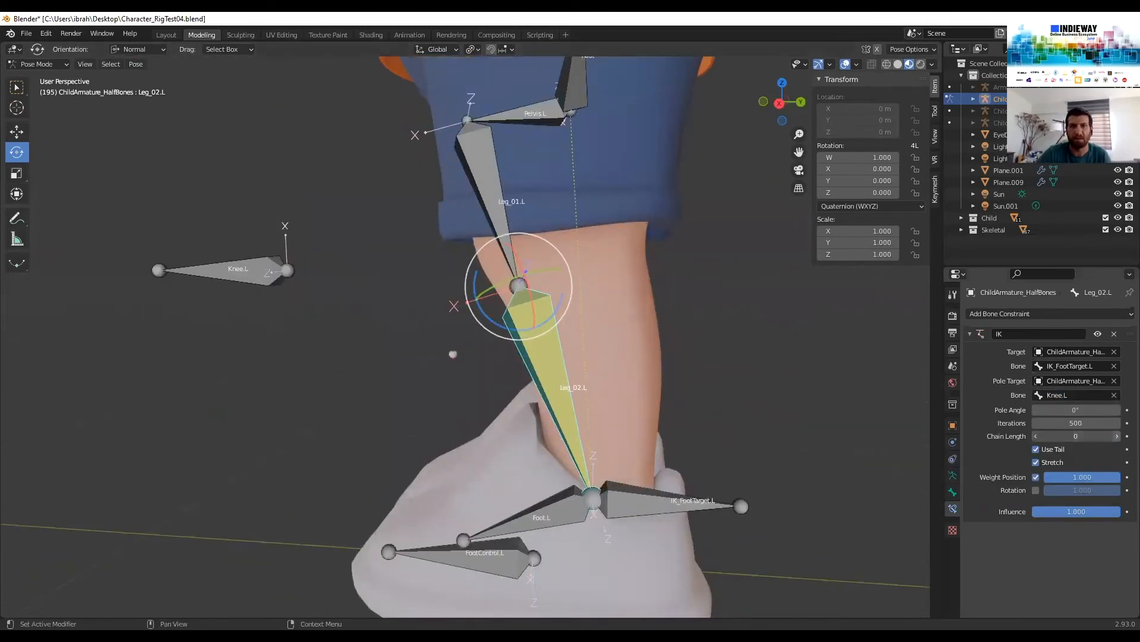
click(1117, 436)
middle_drag(735, 355, 749, 330)
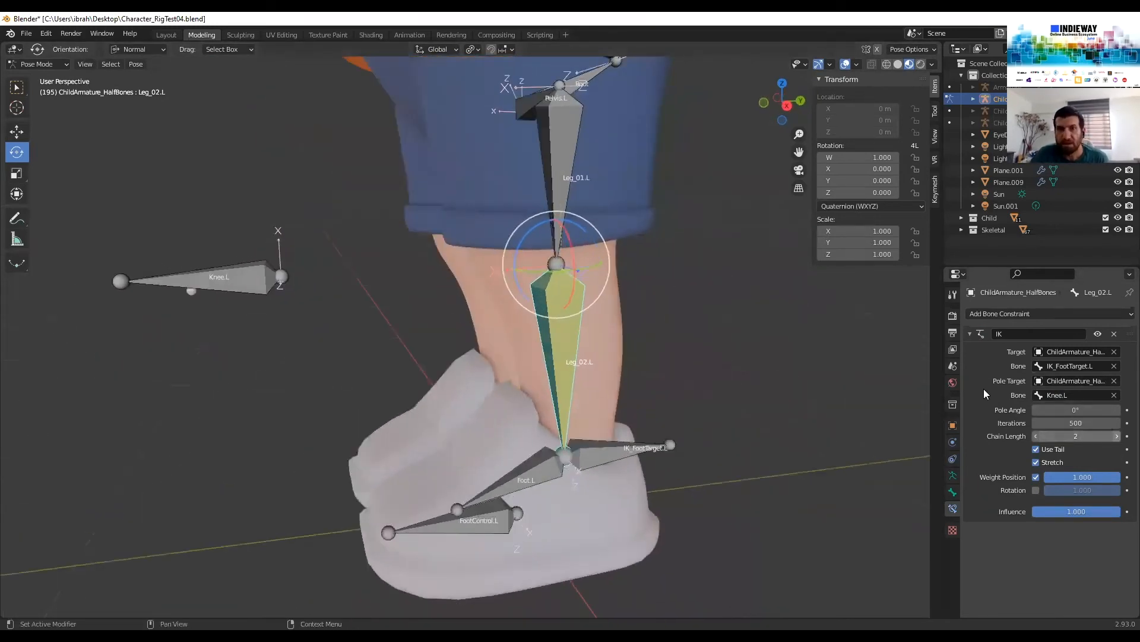
Try moving the IK_FootTarget.L bone to test how the left leg bends, cancelling each move
middle_drag(603, 208, 525, 262)
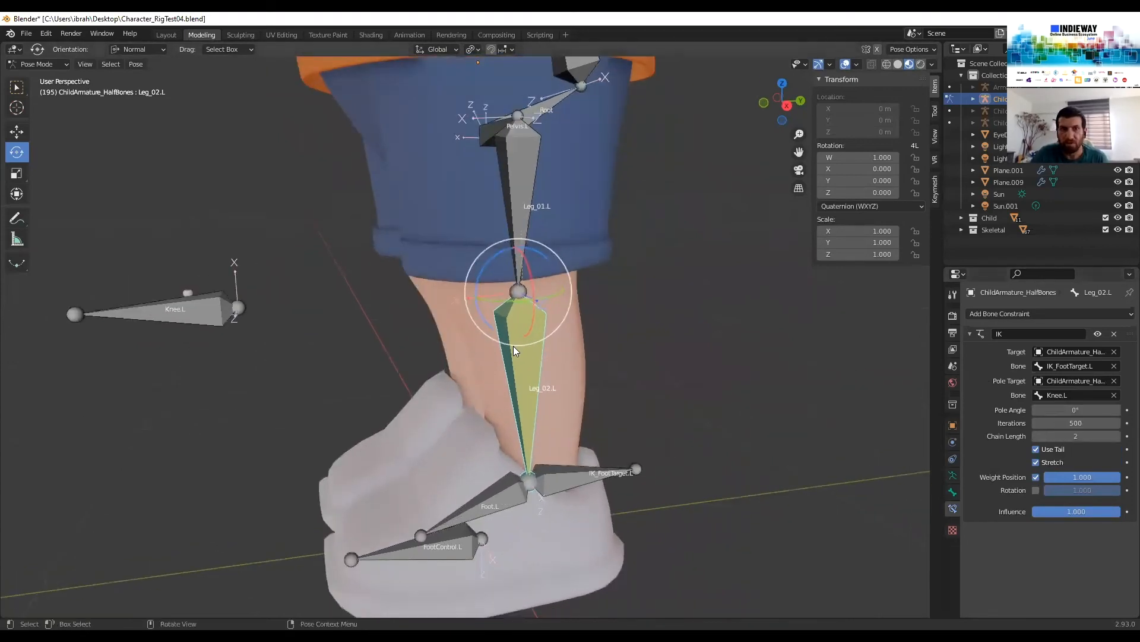
click(227, 301)
click(559, 472)
key(g)
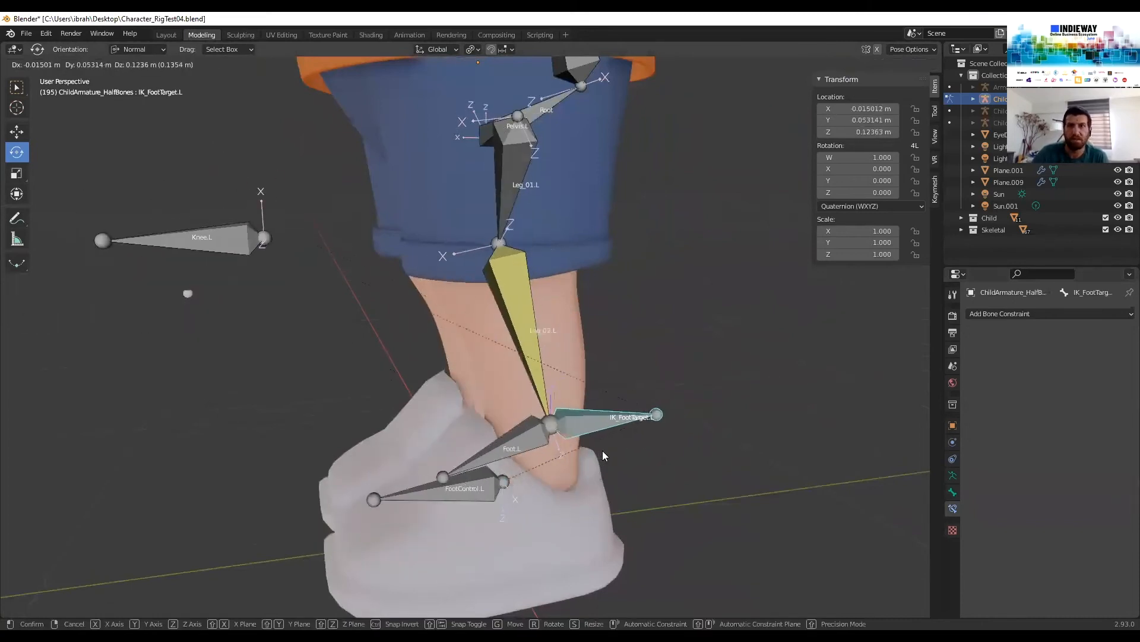
right_click(674, 457)
middle_drag(665, 450, 955, 492)
key(g)
right_click(580, 420)
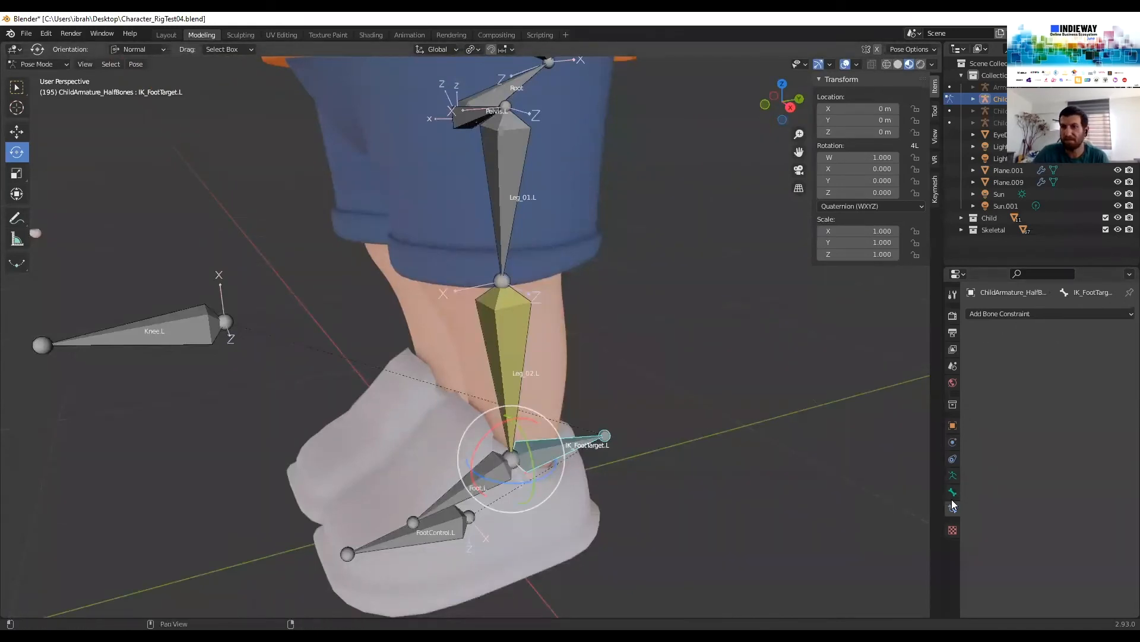
Set the pole angle of the IK constraint on Leg_02.L to -90 degrees
click(530, 325)
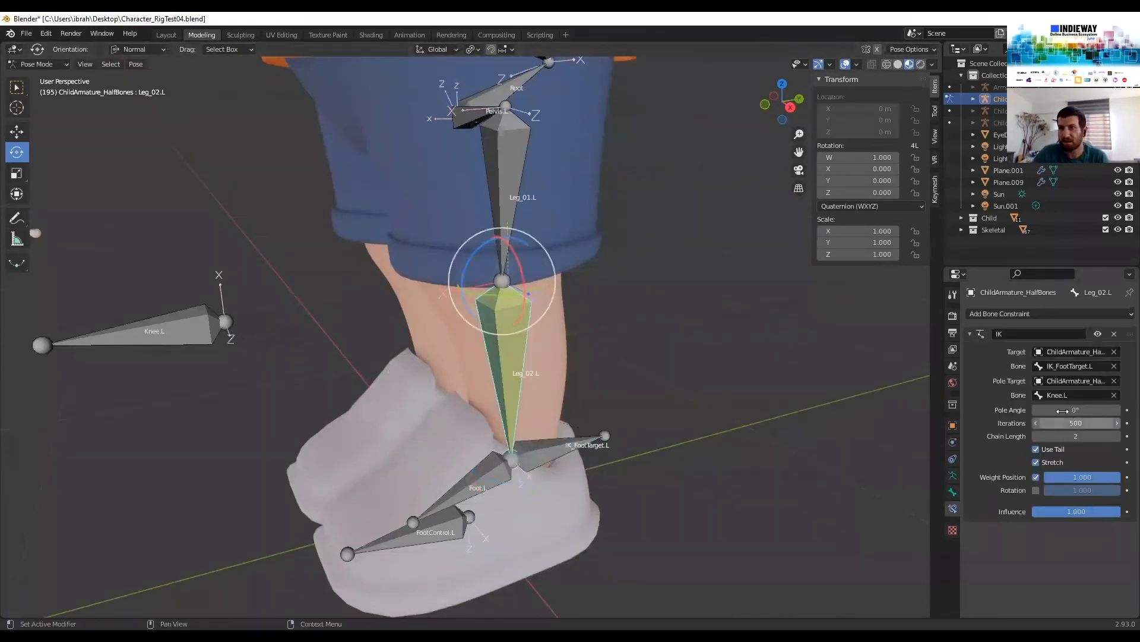
click(1076, 409)
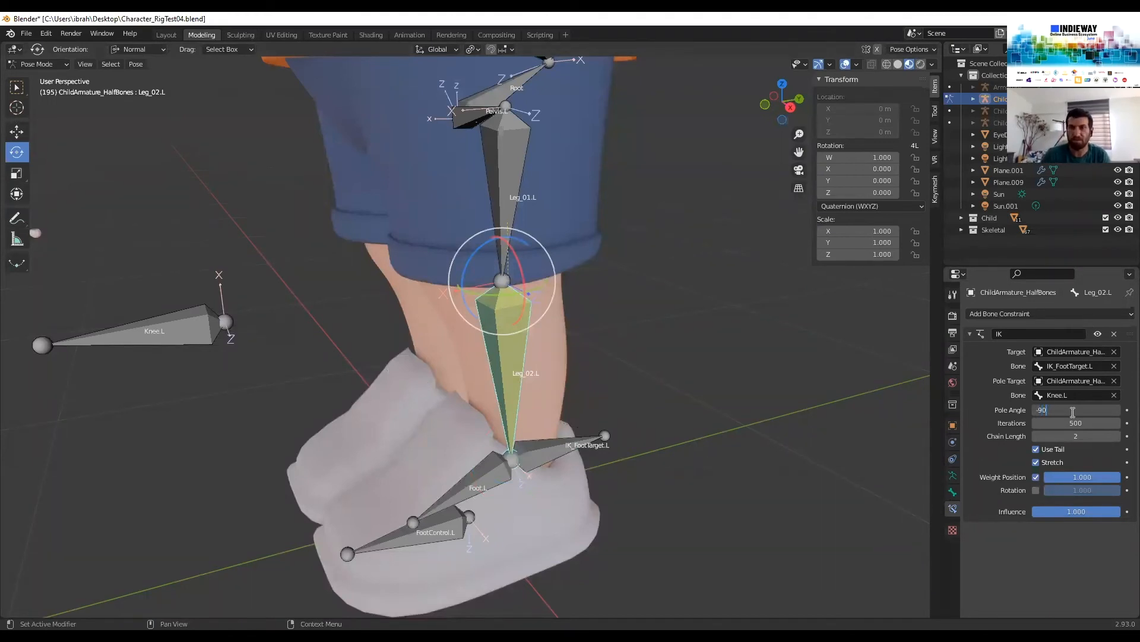
text(-90)
key(Return)
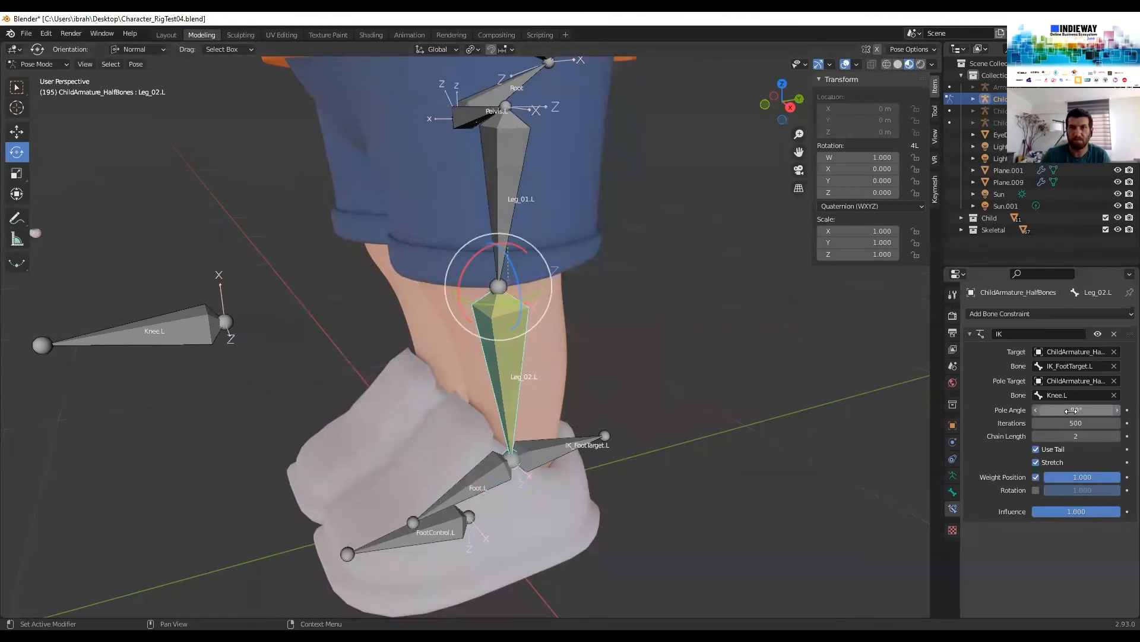
Try raising IK_FootTarget.L to test the knee direction with the new pole angle, and cancel the move
key(r)
right_click(535, 461)
click(538, 460)
key(g)
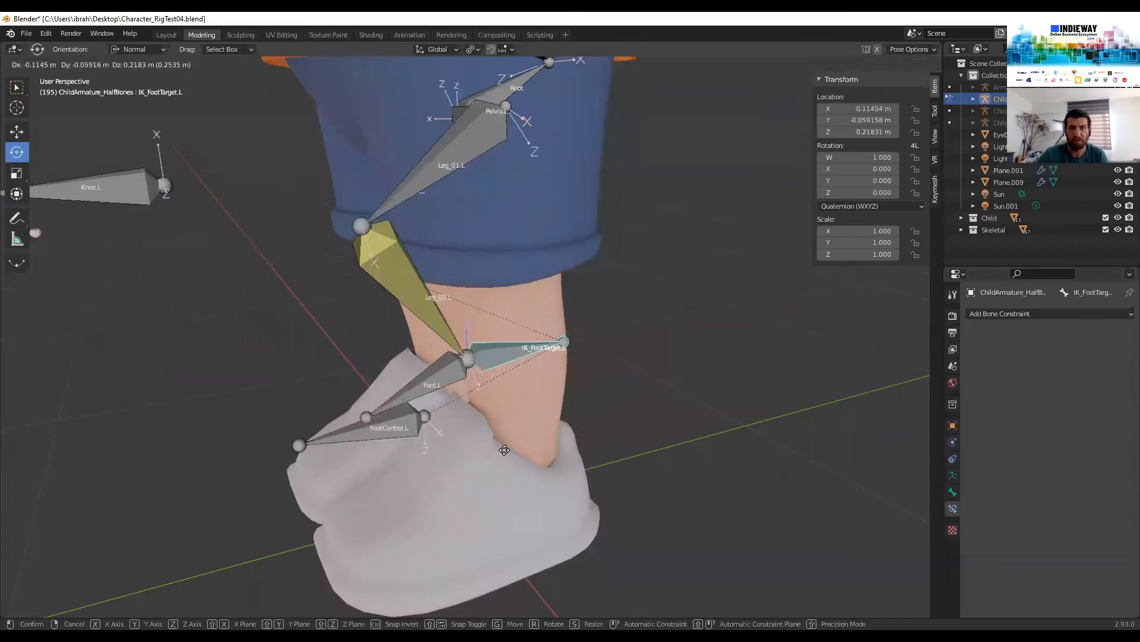
right_click(650, 458)
Try moving IK_FootTarget.L to check whether Foot.L and FootControl.L follow the ankle, and cancel the move
middle_drag(650, 458, 467, 389)
scroll(571, 379, up, 2)
click(467, 388)
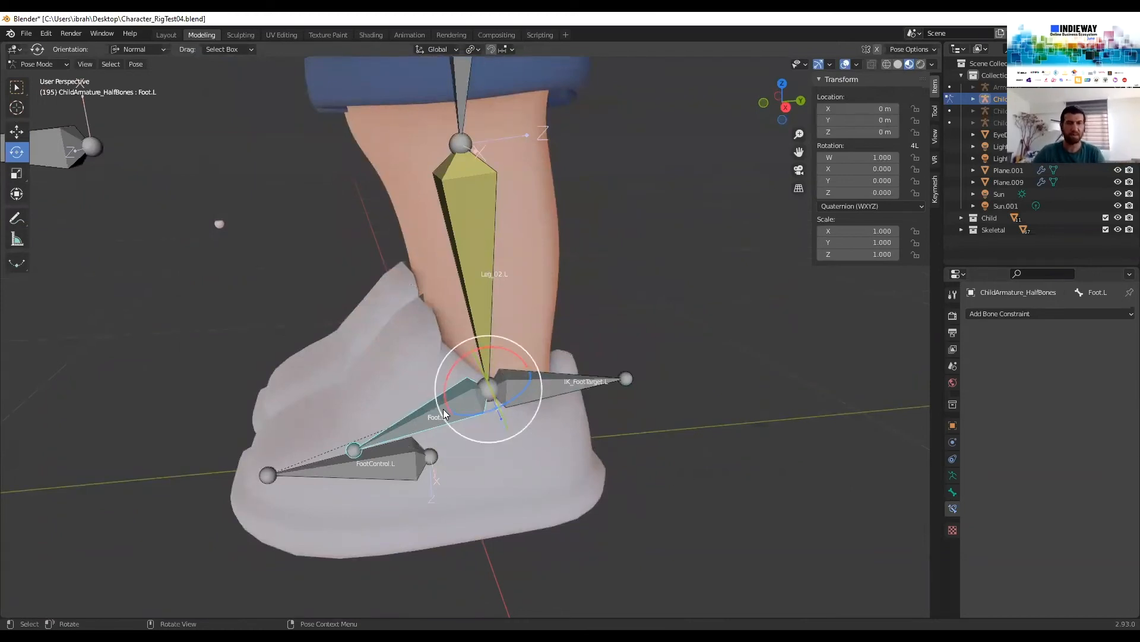
click(559, 396)
key(g)
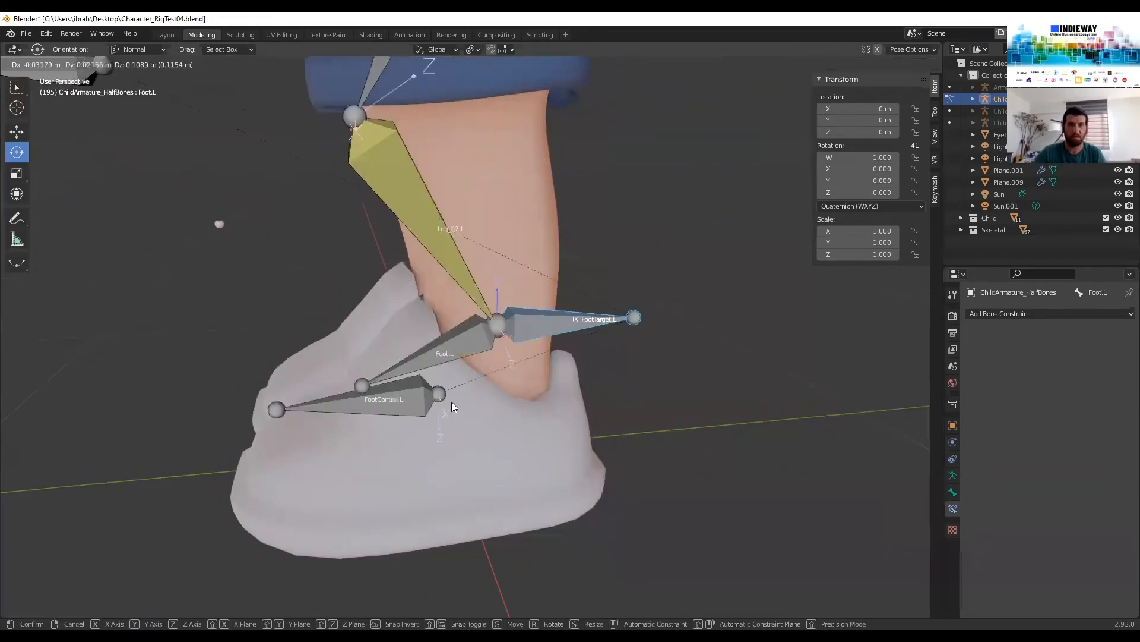
right_click(487, 426)
Try moving Foot.L and FootControl.L separately, returning both bones to their rest locations
click(488, 423)
key(g)
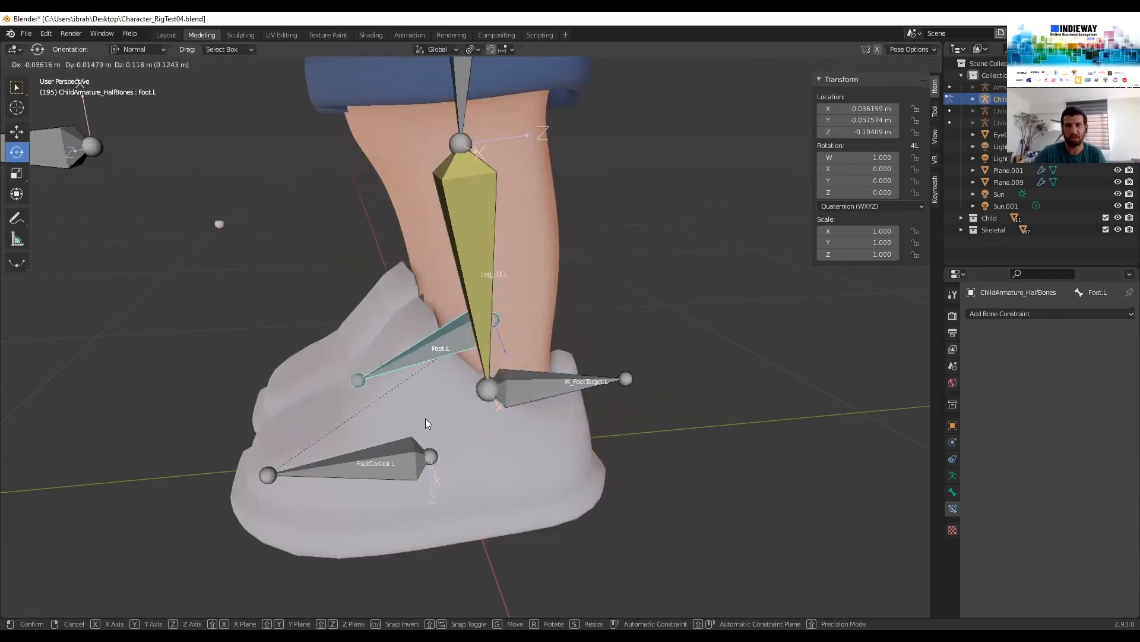
click(539, 315)
key(alt+g)
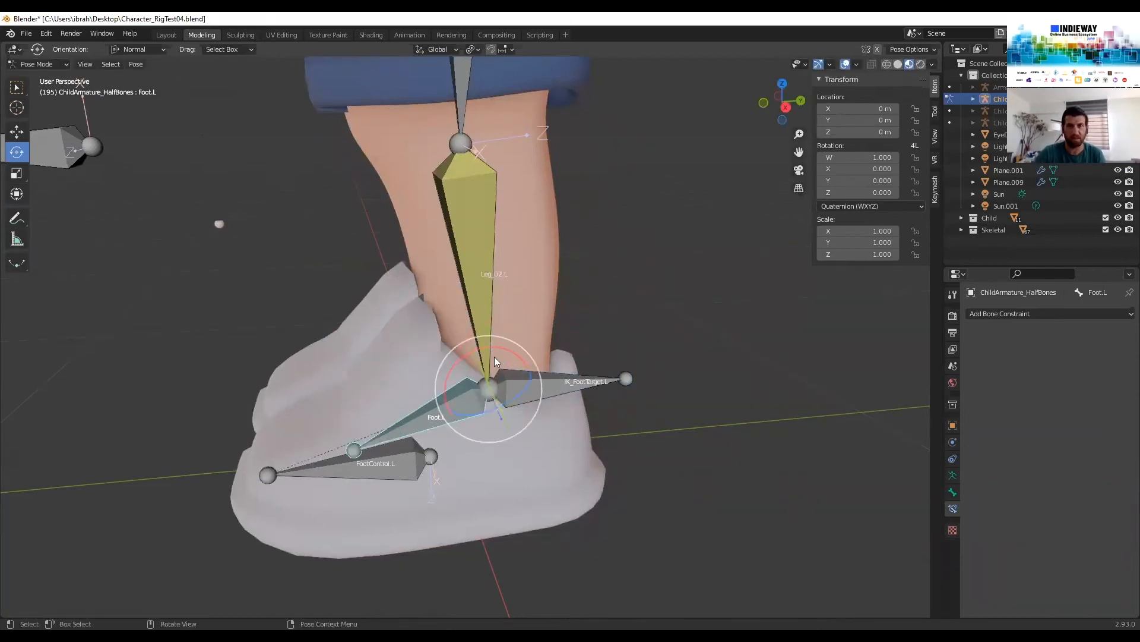
click(389, 466)
key(g)
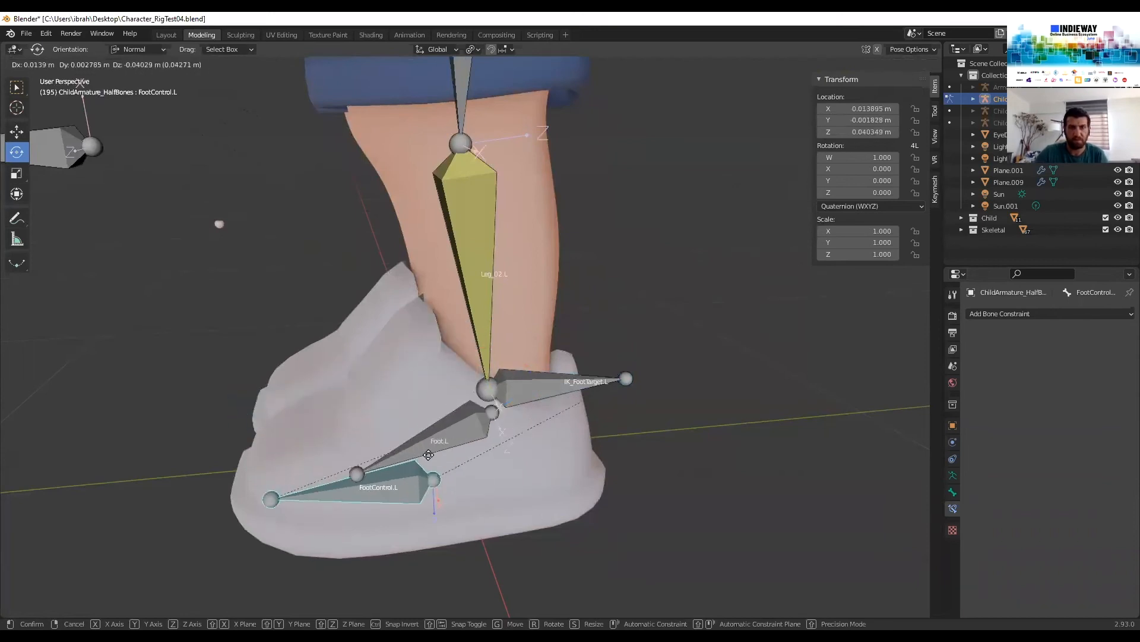
right_click(457, 395)
Add a Copy Location constraint to the Foot.L bone with ChildArmature_HalfBones as its target
click(459, 395)
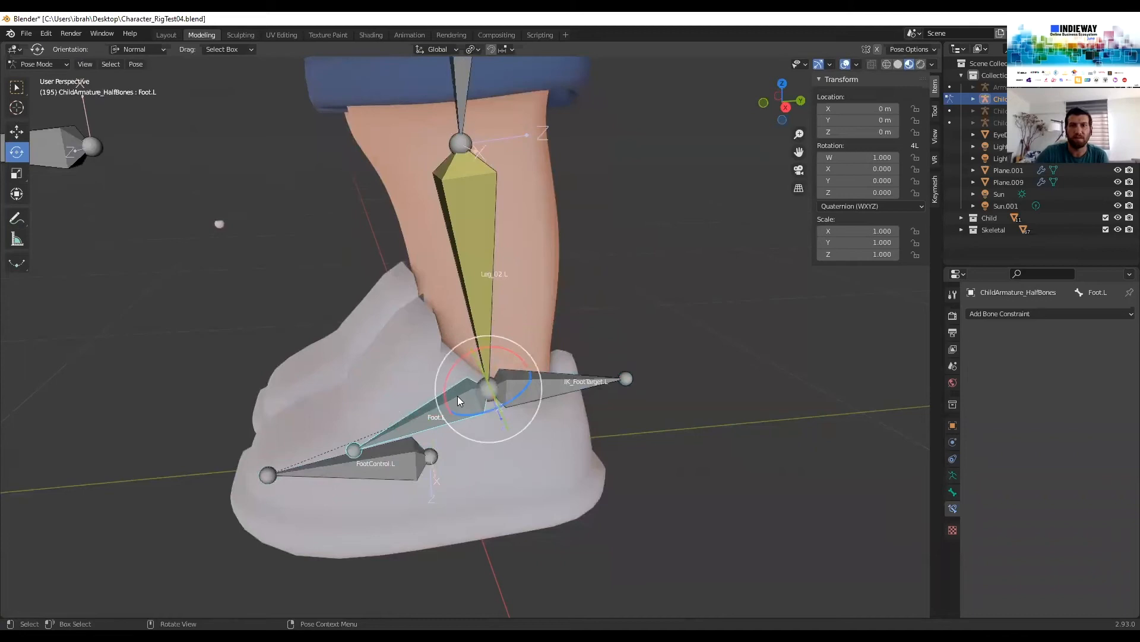
click(1014, 313)
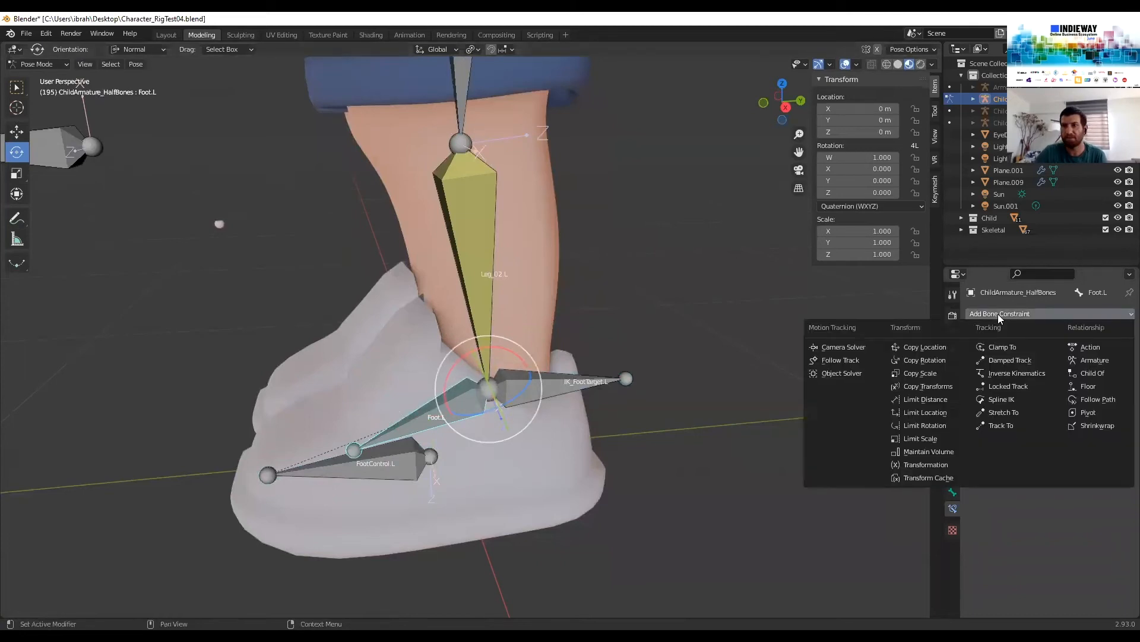
click(923, 348)
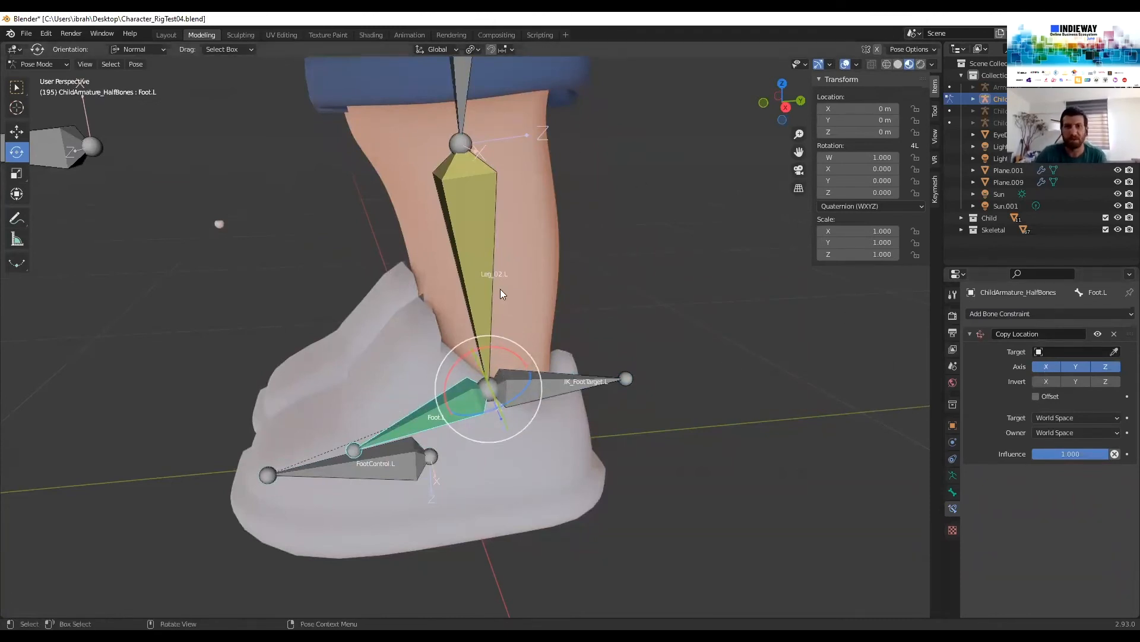
click(1073, 352)
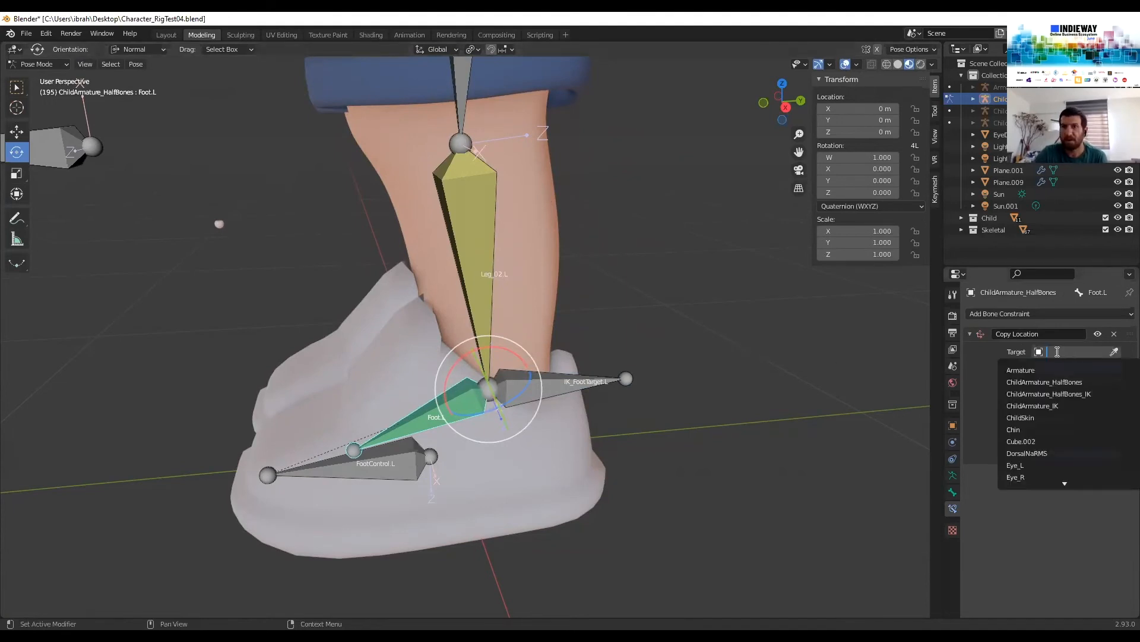
click(1044, 382)
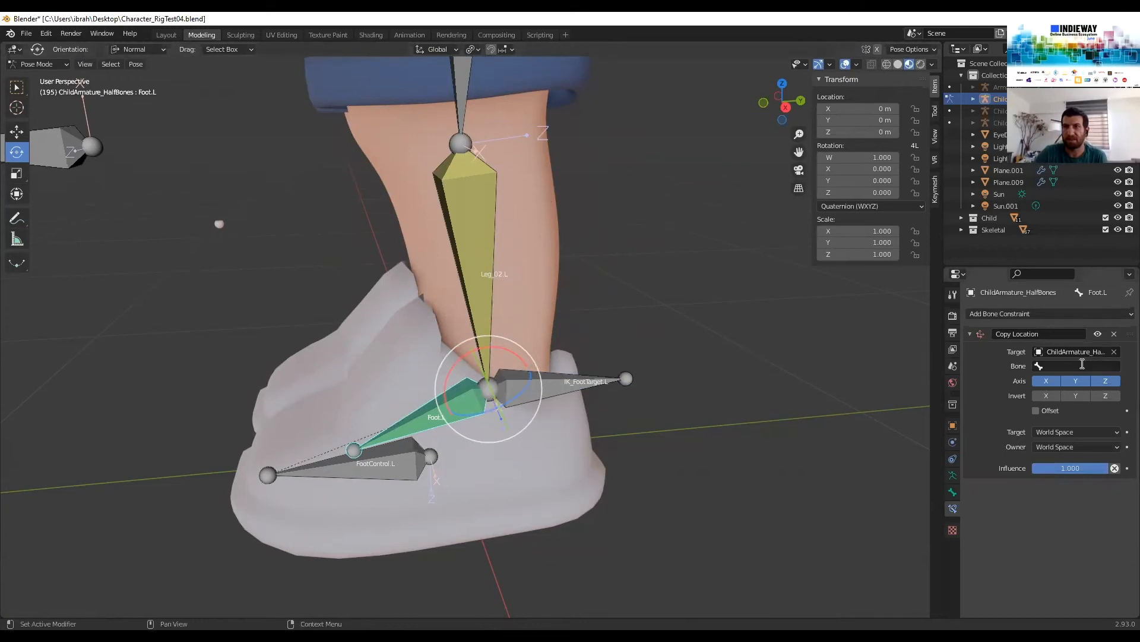
Set the Copy Location constraint's target bone to Leg_02.L and its Head/Tail value to 1.000
click(1083, 365)
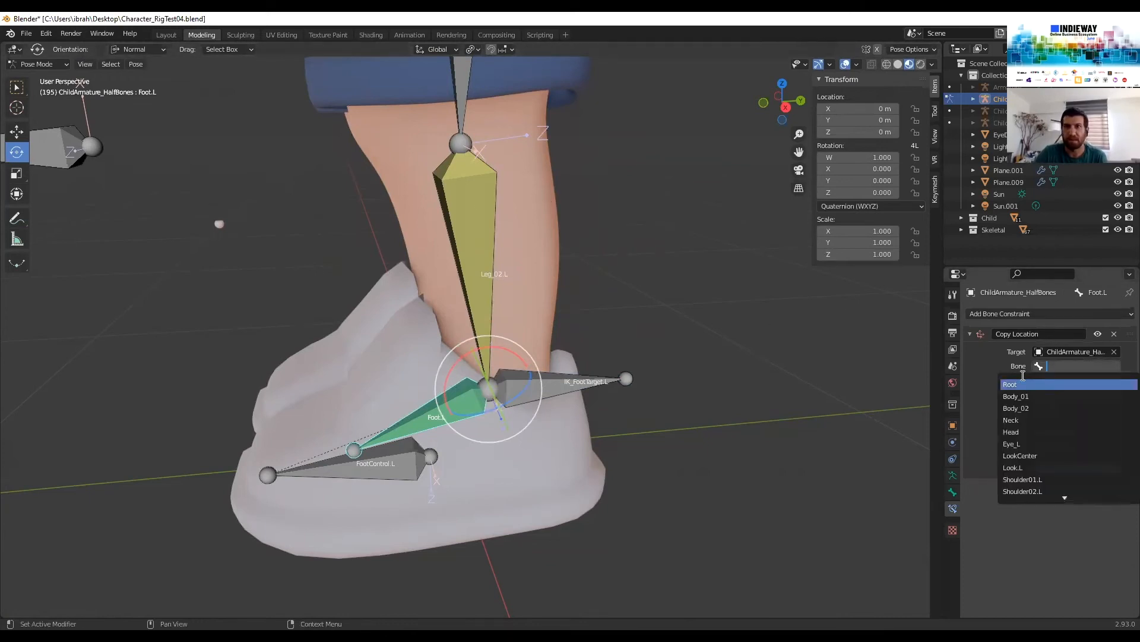
text(leg)
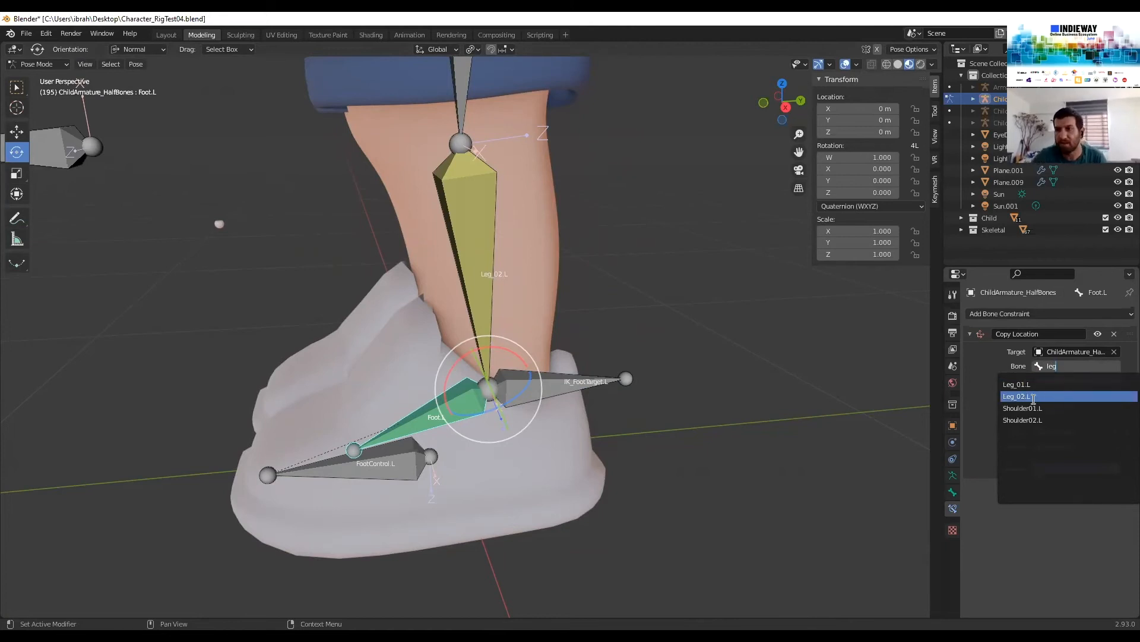
click(1037, 396)
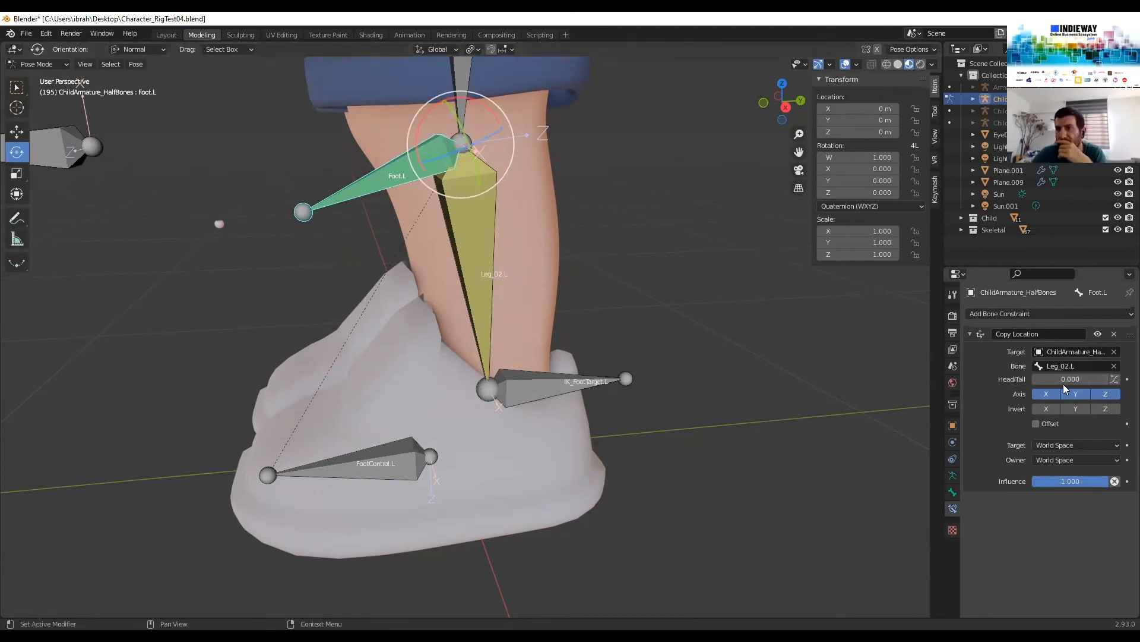
drag(1053, 377, 1109, 376)
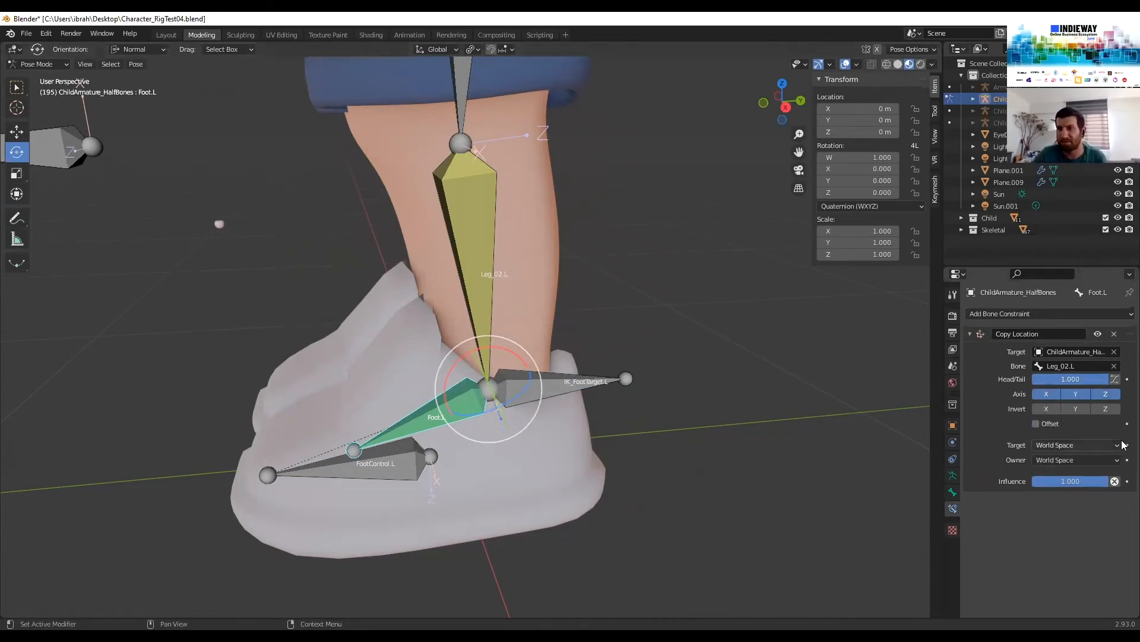
Try moving the Foot.L bone to test its Copy Location constraint, and cancel the move
middle_drag(433, 486, 443, 458)
click(443, 457)
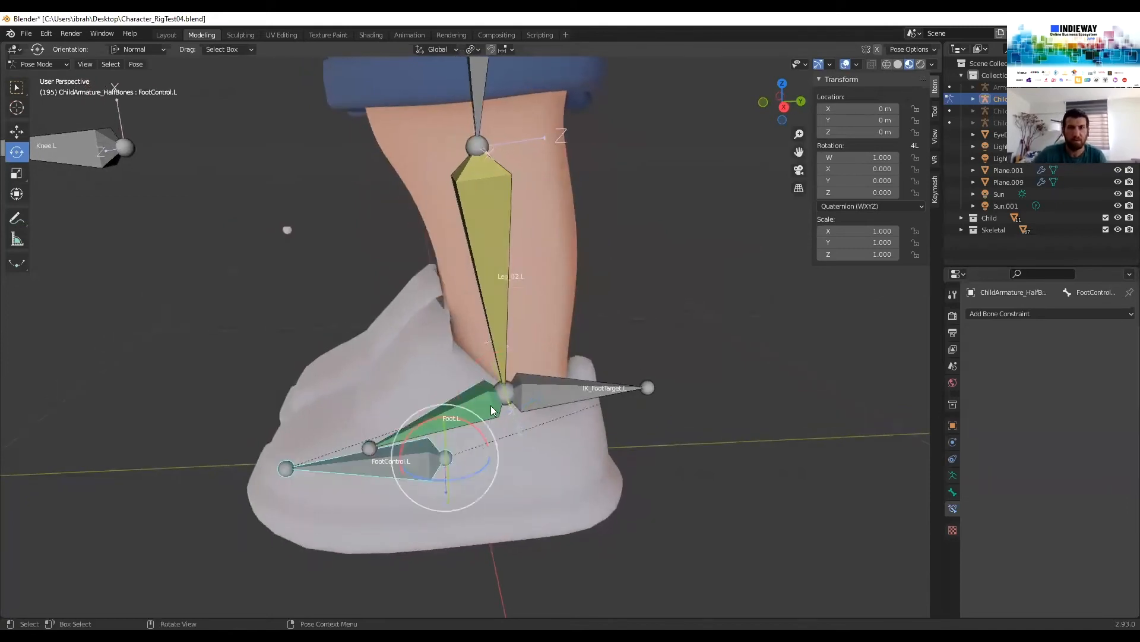
click(453, 411)
key(g)
right_click(618, 358)
Move IK_FootTarget.L by about -0.041 m in X, -0.012 m in Y and 0.128 m in Z to bend the leg
click(612, 383)
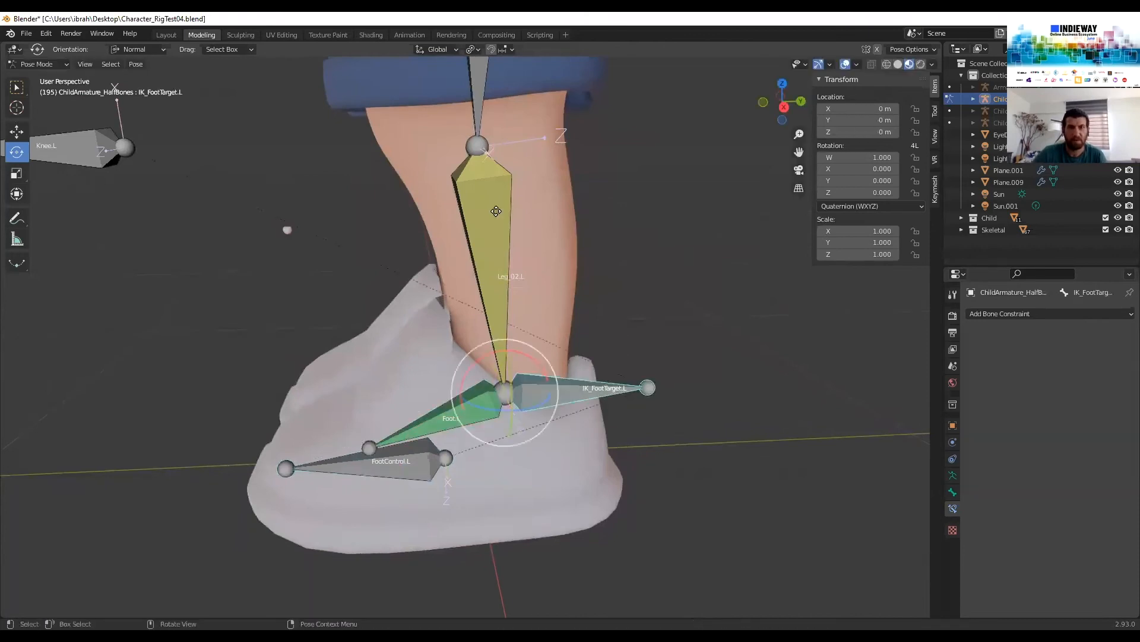
key(g)
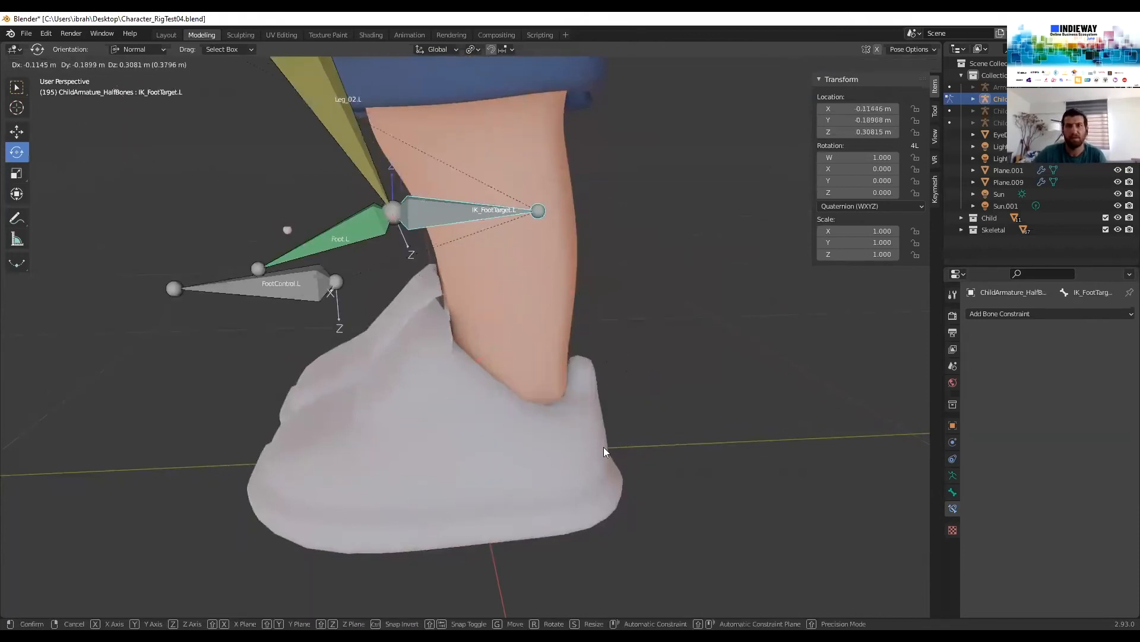
click(648, 441)
Try further moves of IK_FootTarget.L below the ankle to test the leg's reach, cancelling each one
key(g)
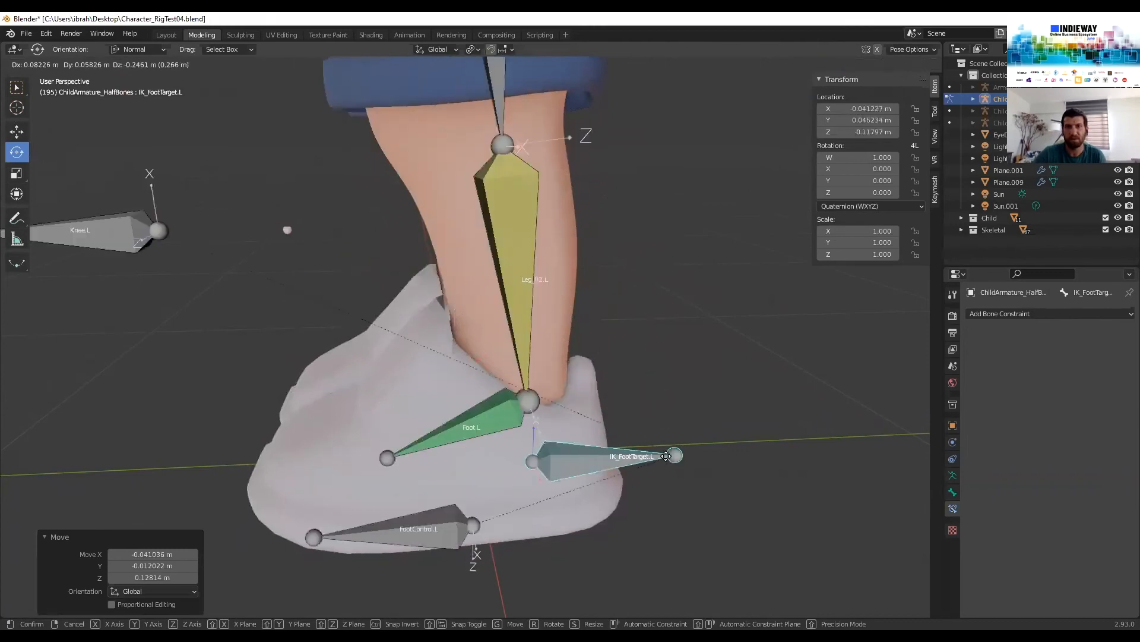
right_click(624, 355)
scroll(606, 297, down, 2)
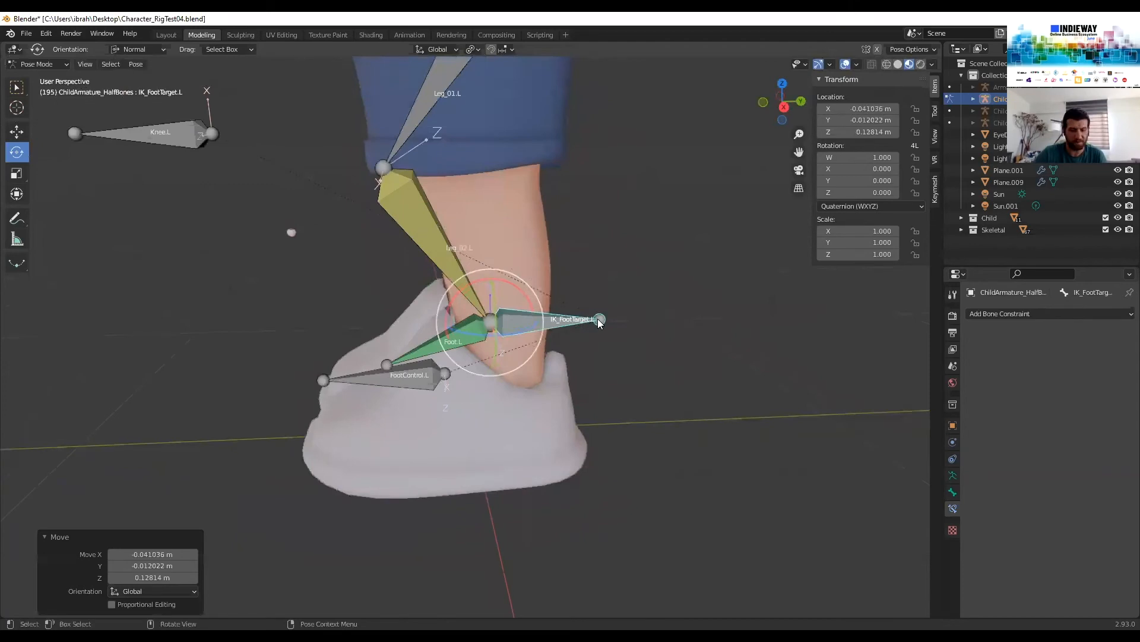
key(g)
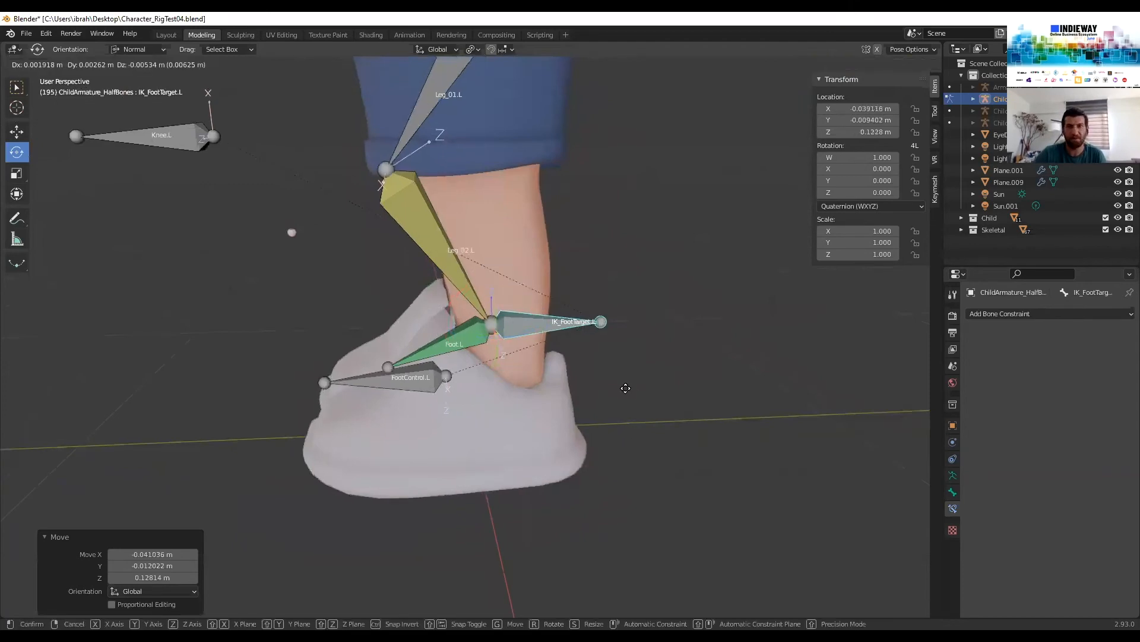
right_click(496, 340)
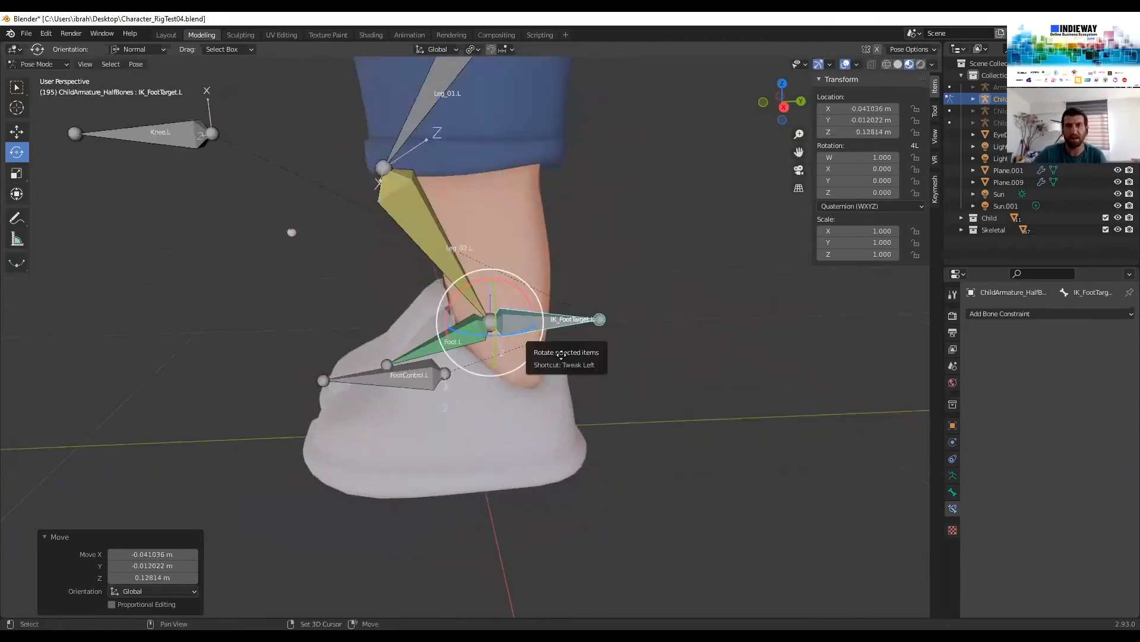
Try moving the Knee.L pole bone sideways to test the knee's aim, and cancel the move
shift+middle_drag(474, 407, 469, 443)
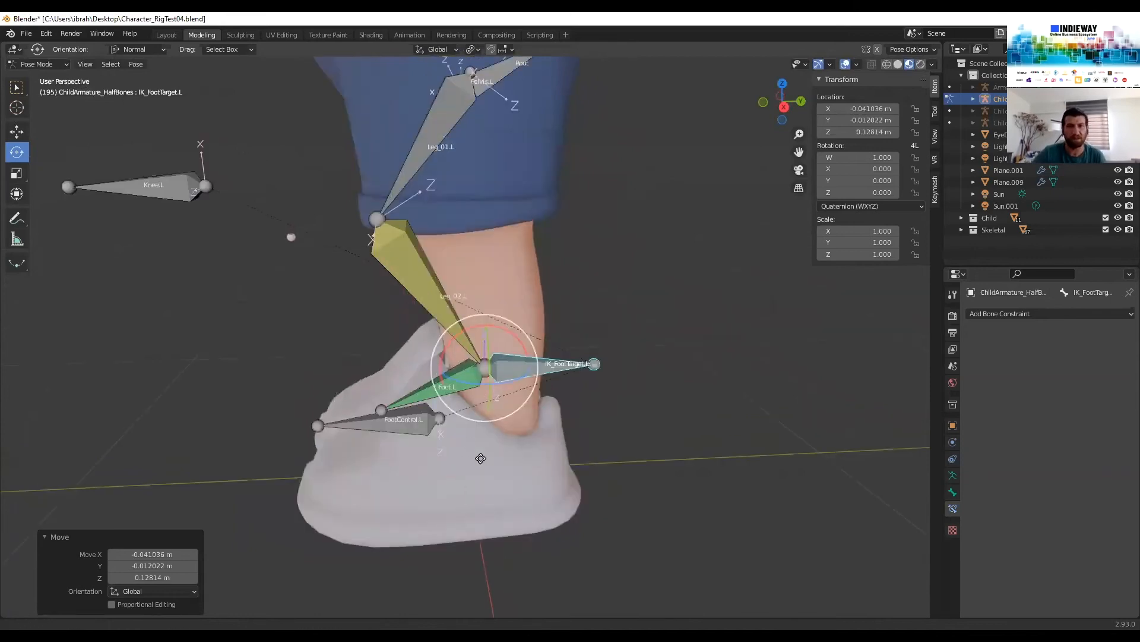
shift+middle_drag(585, 404, 575, 428)
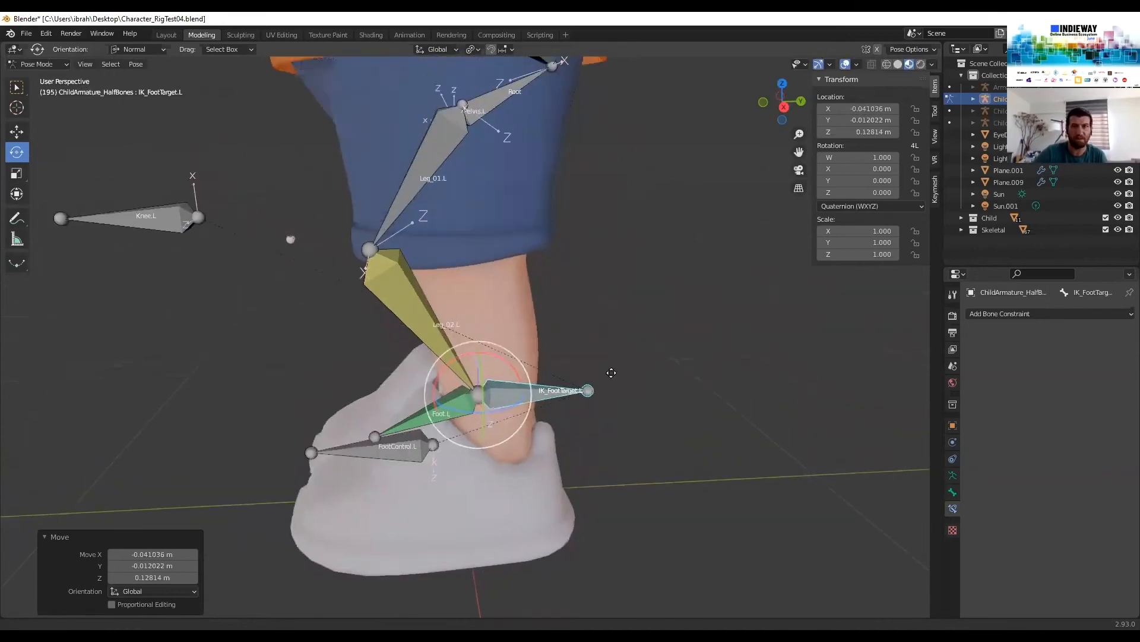
middle_drag(334, 276, 385, 298)
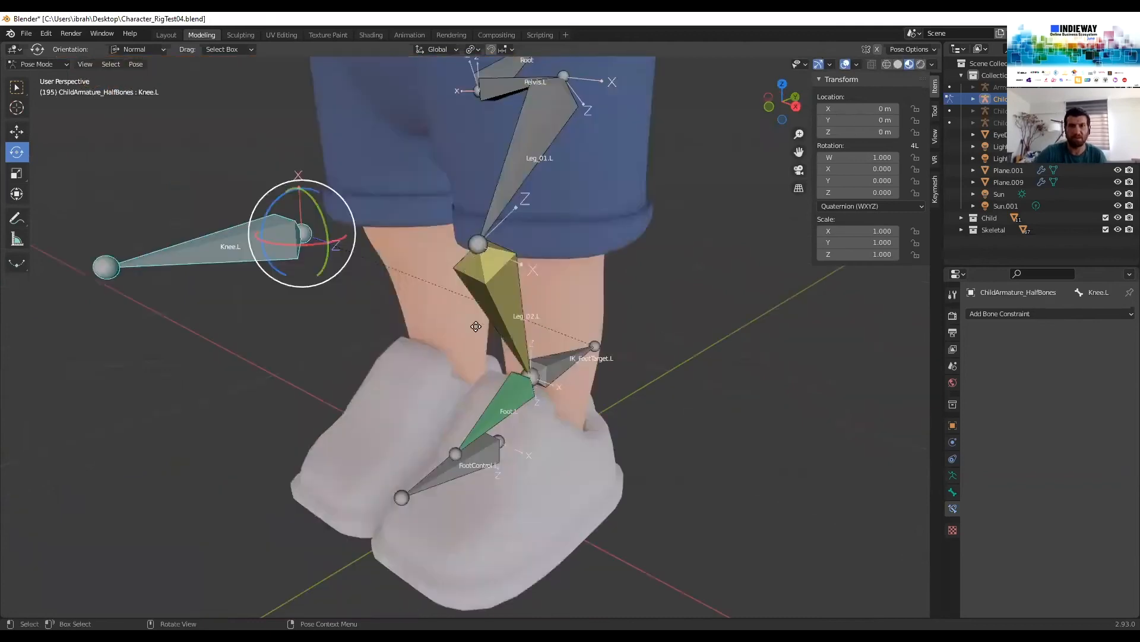
key(g)
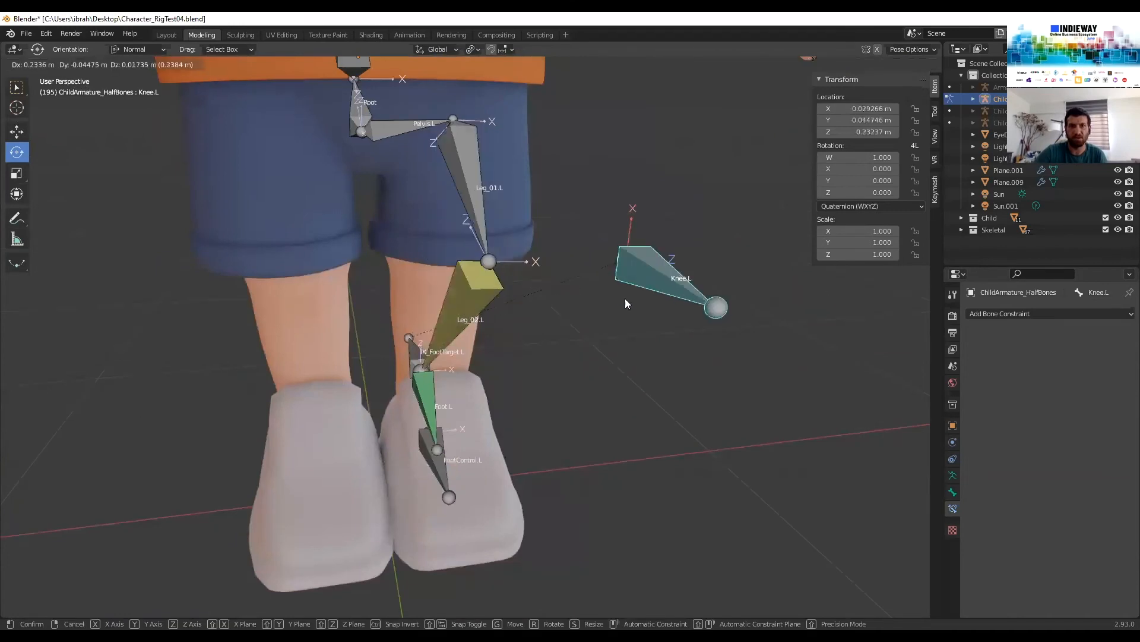
right_click(447, 293)
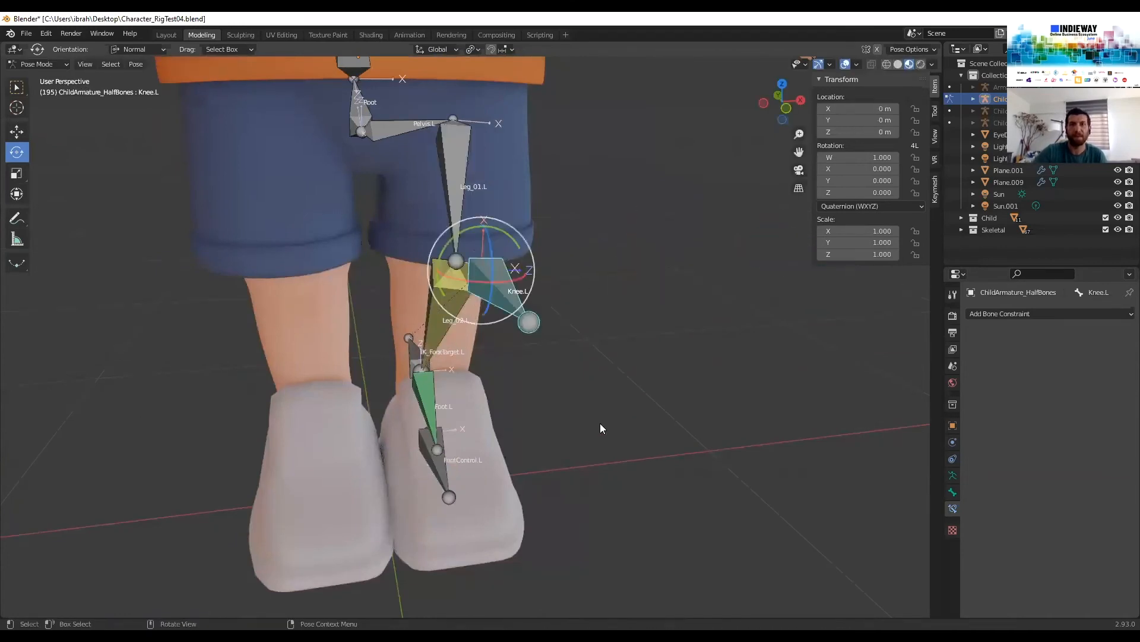
Try moving the IK_FootTarget.L bone behind the ankle to test the leg's bend, and cancel the move
mouse_move(584, 415)
middle_down()
mouse_move(408, 378)
mouse_move(452, 414)
mouse_move(578, 415)
middle_up()
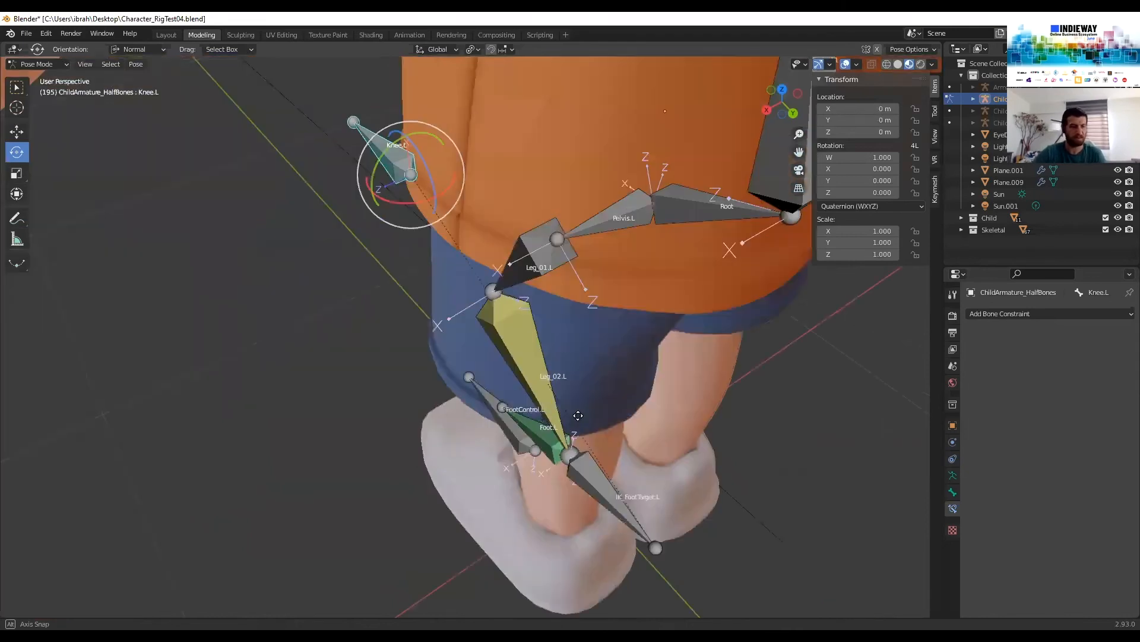
middle_drag(640, 351, 667, 291)
click(617, 429)
key(g)
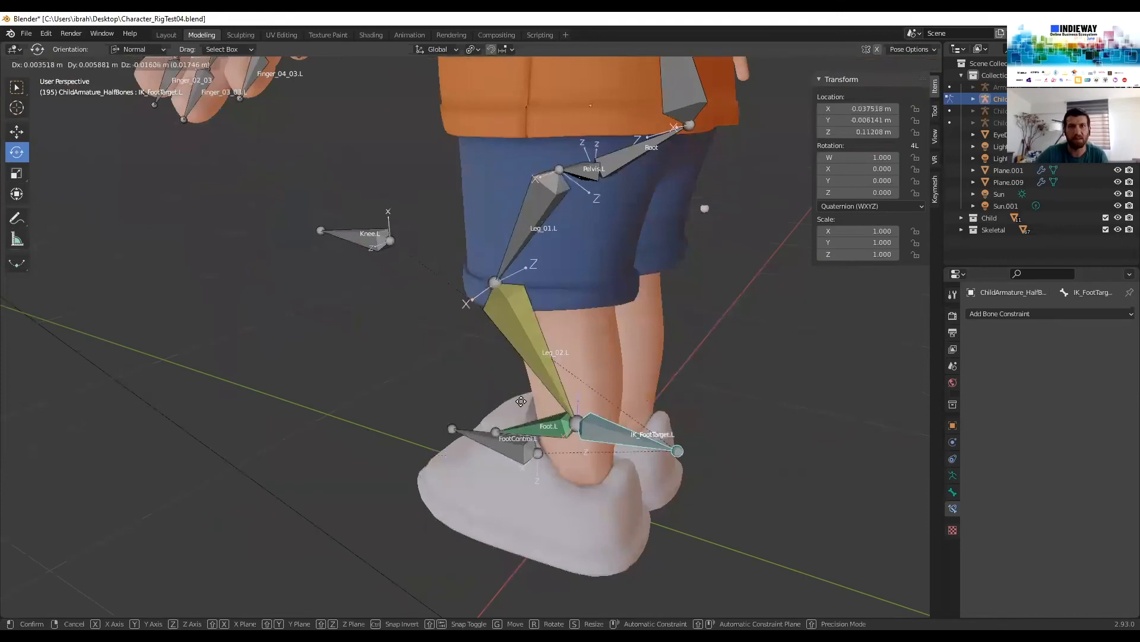
right_click(774, 386)
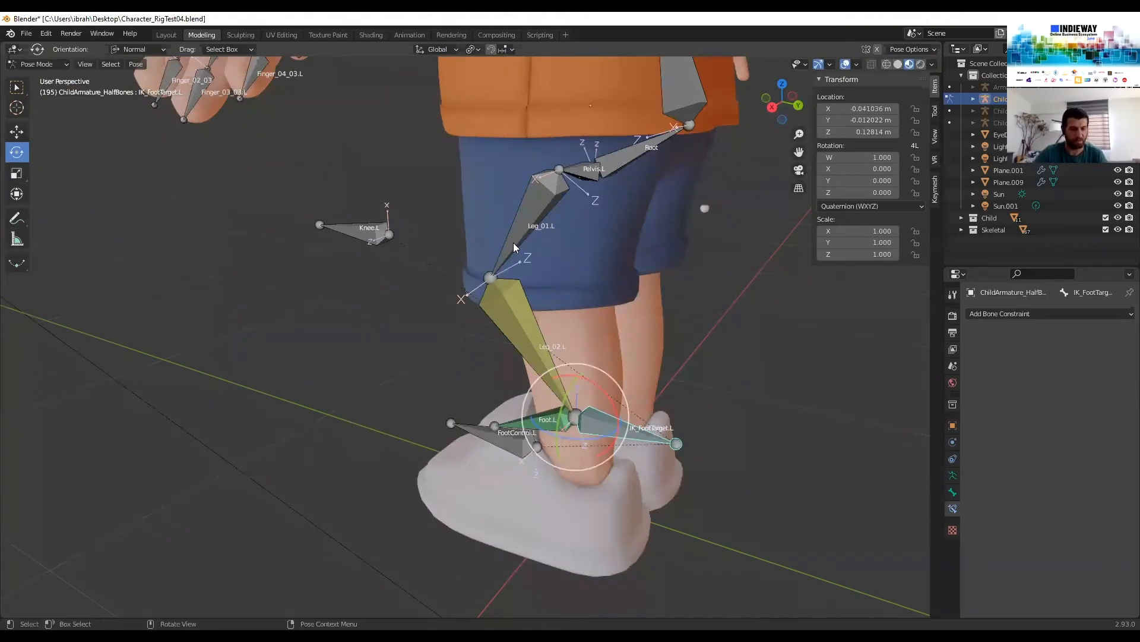
Clear the location of all bones in the armature to return the leg to its rest position
middle_drag(513, 242, 513, 243)
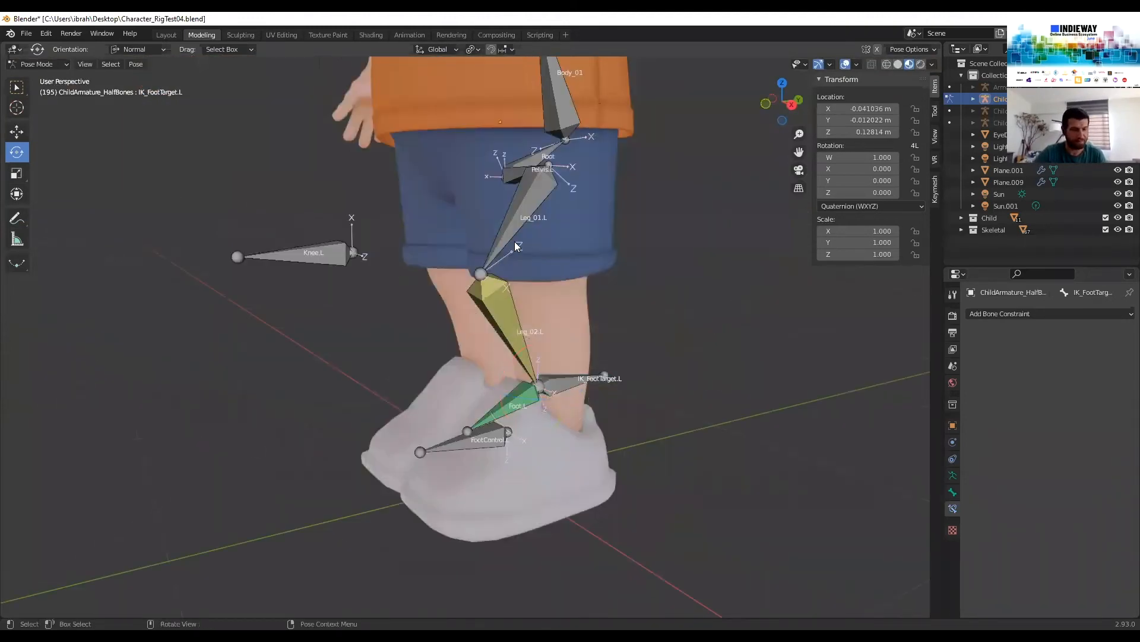
key(a)
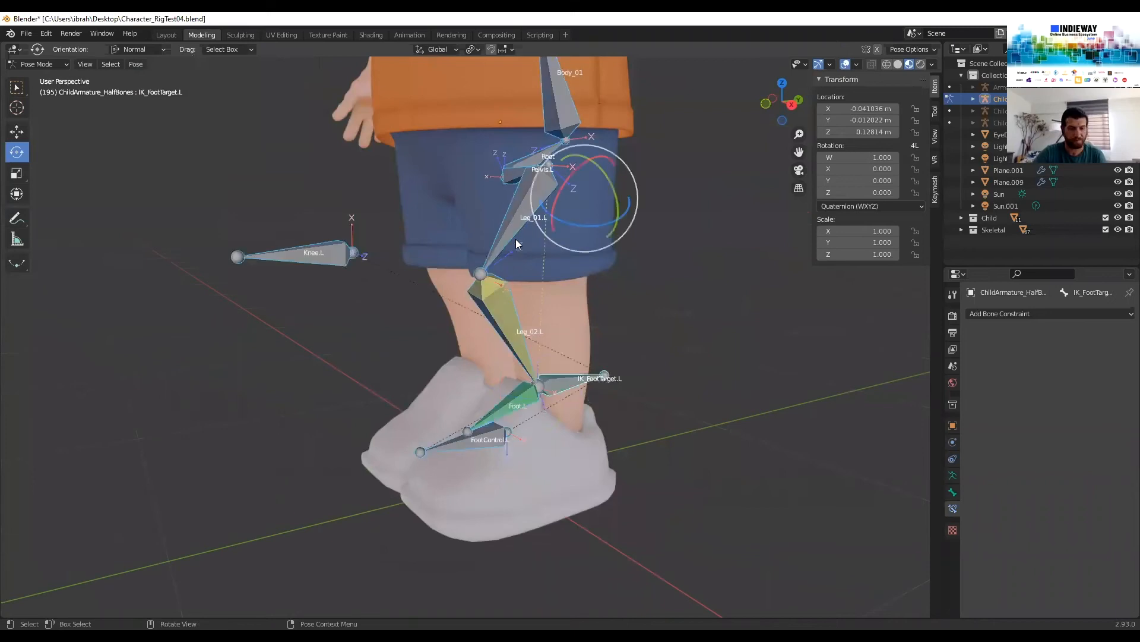
key(alt+g)
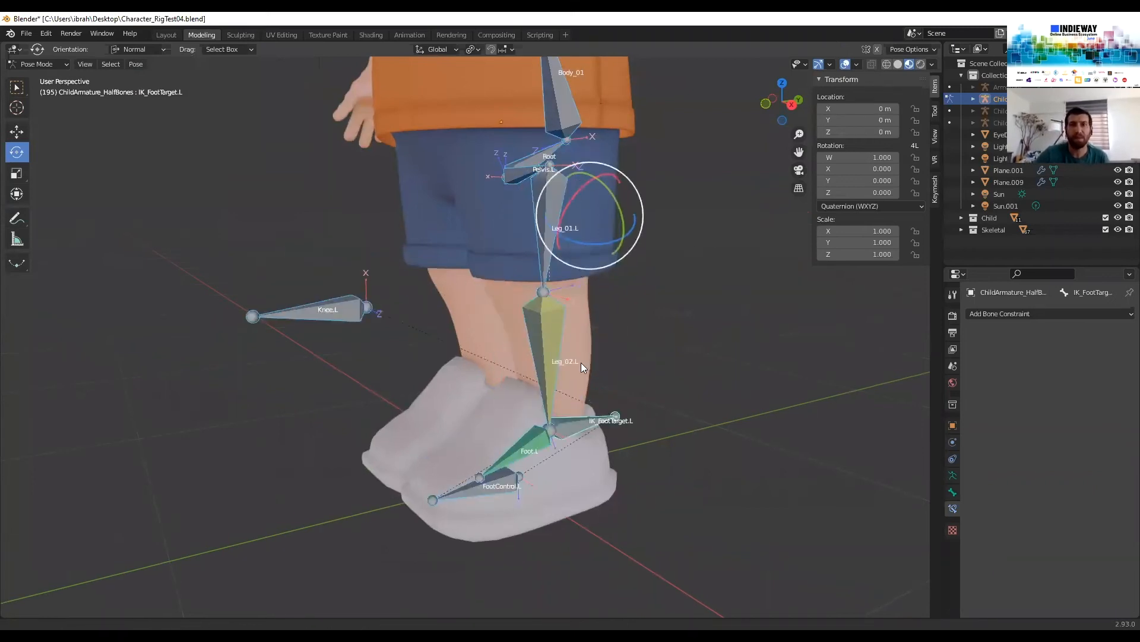
Bring the head and its look controls into view and select the LookCenter bone in front of the face
shift+middle_drag(563, 89, 503, 208)
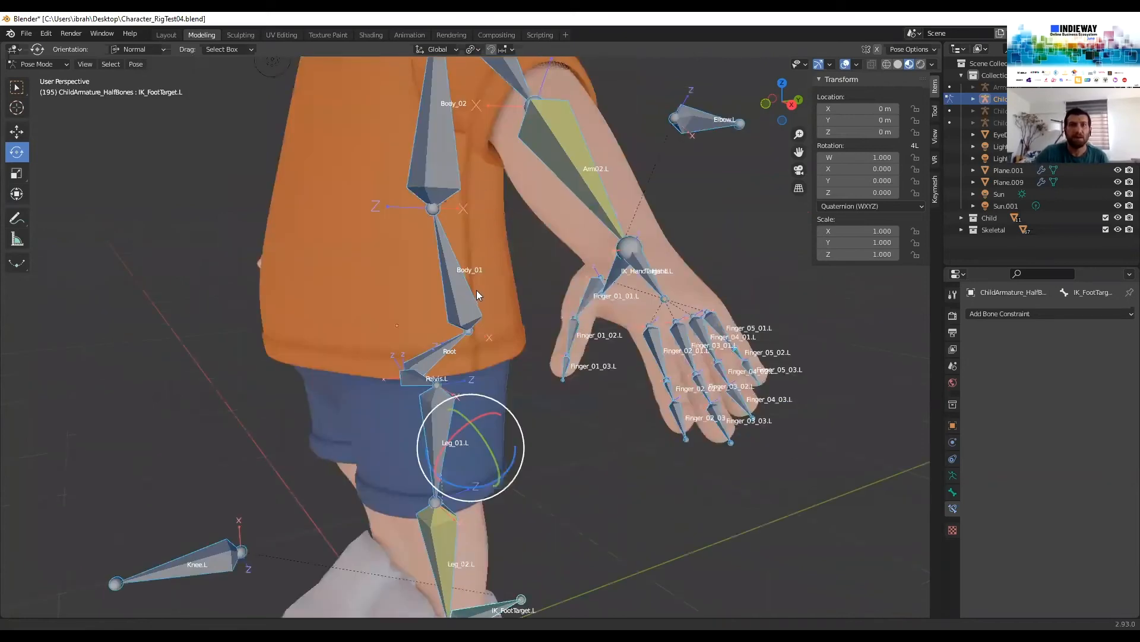
shift+middle_drag(590, 222, 570, 242)
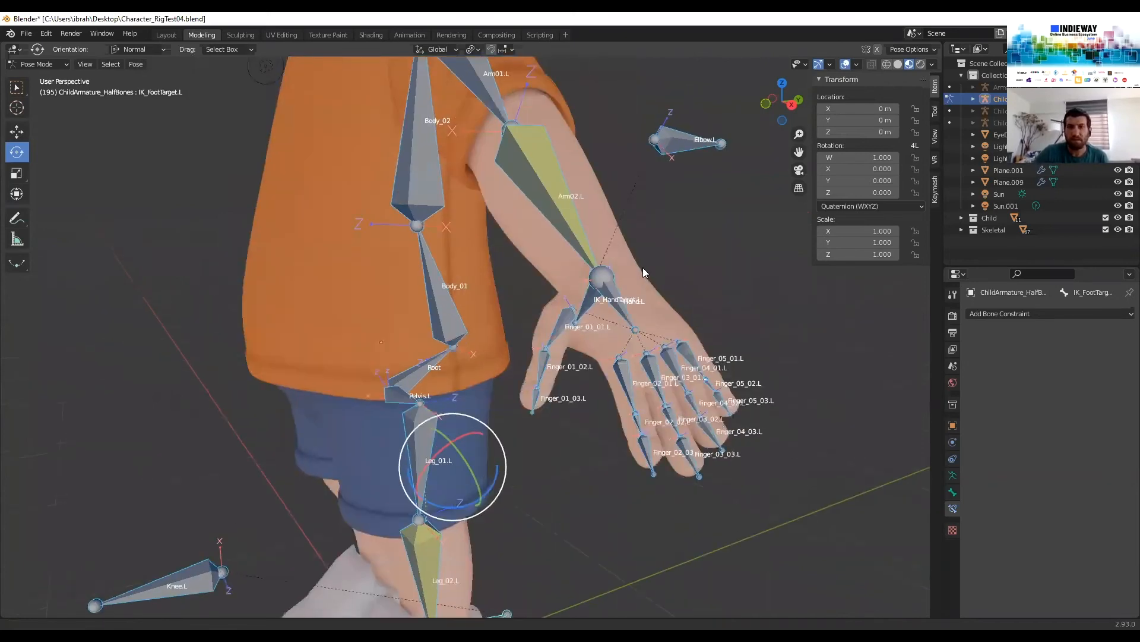
middle_drag(319, 307, 316, 317)
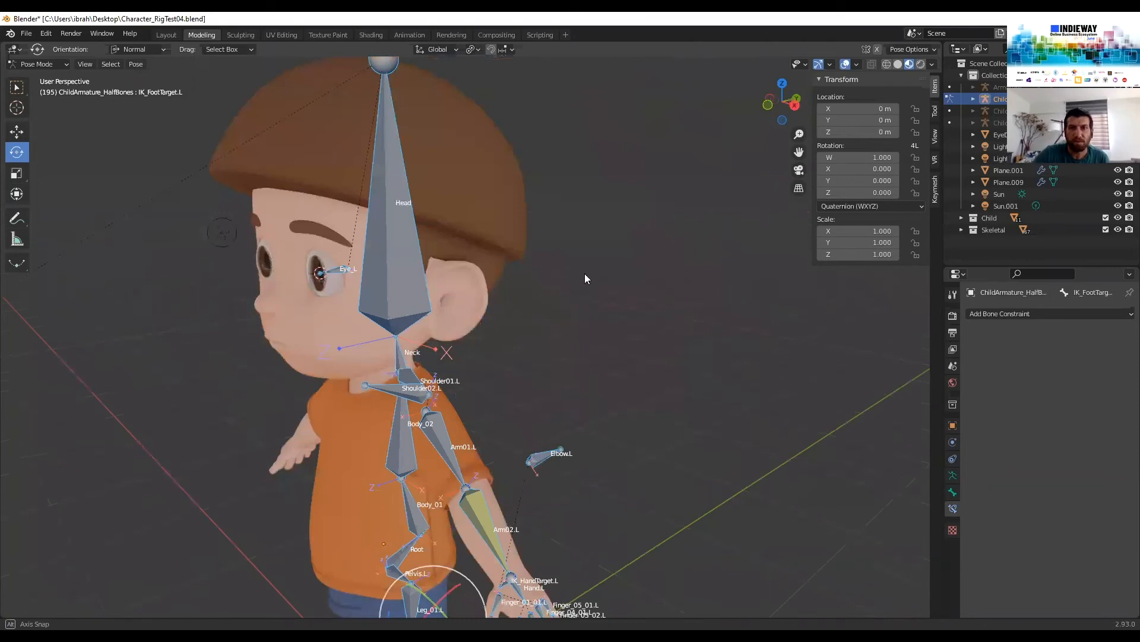
middle_drag(582, 280, 310, 321)
click(310, 321)
click(268, 301)
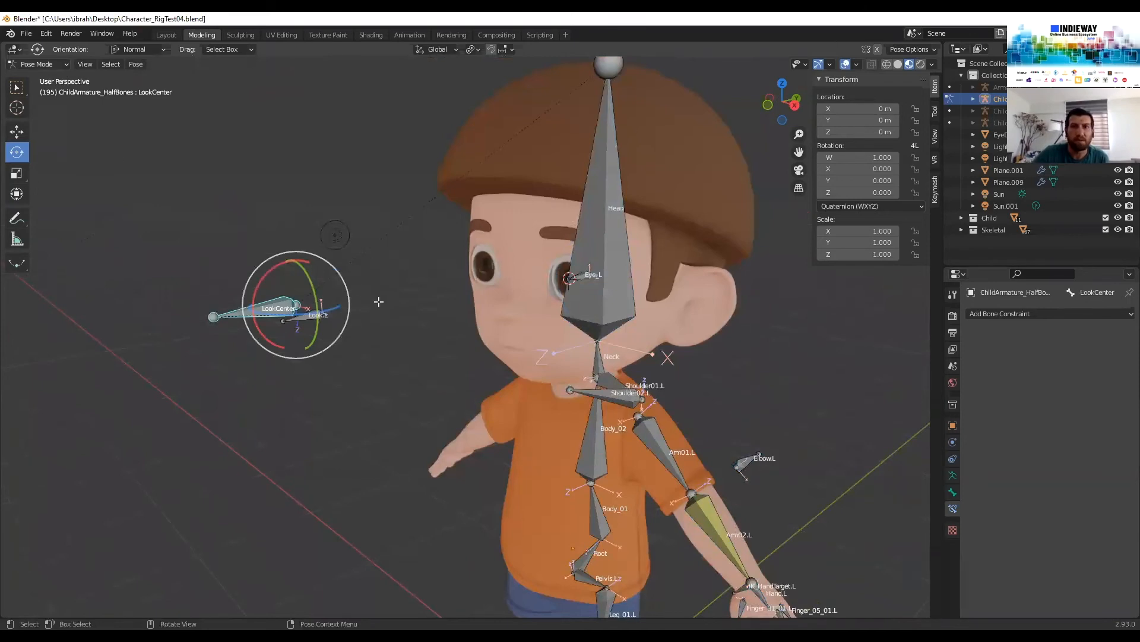
In Edit Mode, select the Eye_L bone and examine its placement relative to the head and the look target bones
key(Tab)
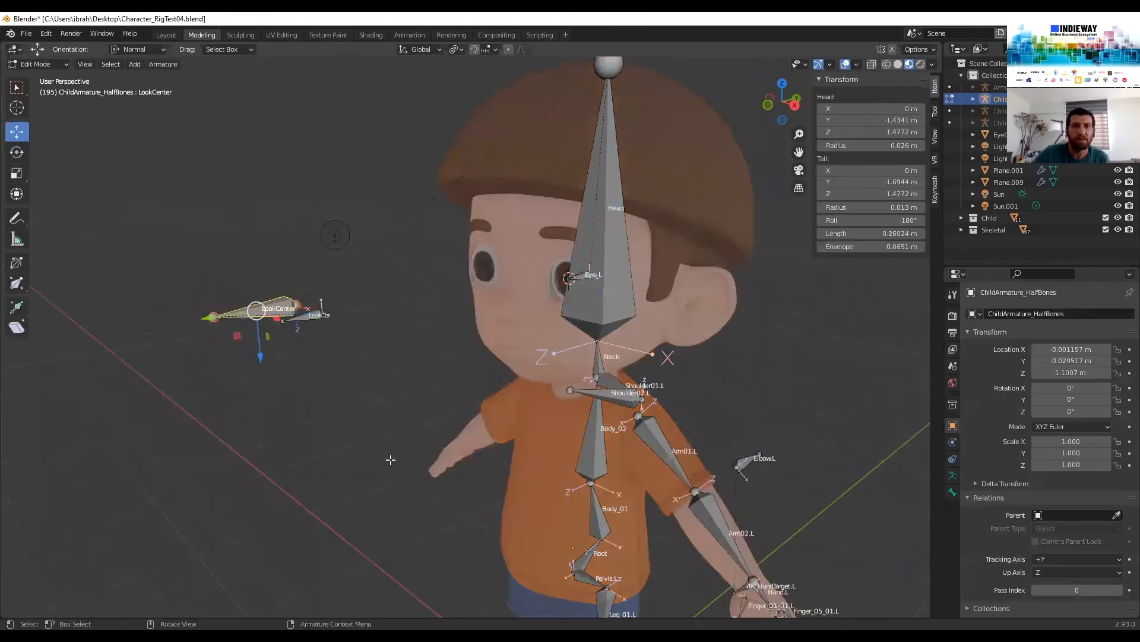
middle_drag(578, 305, 542, 261)
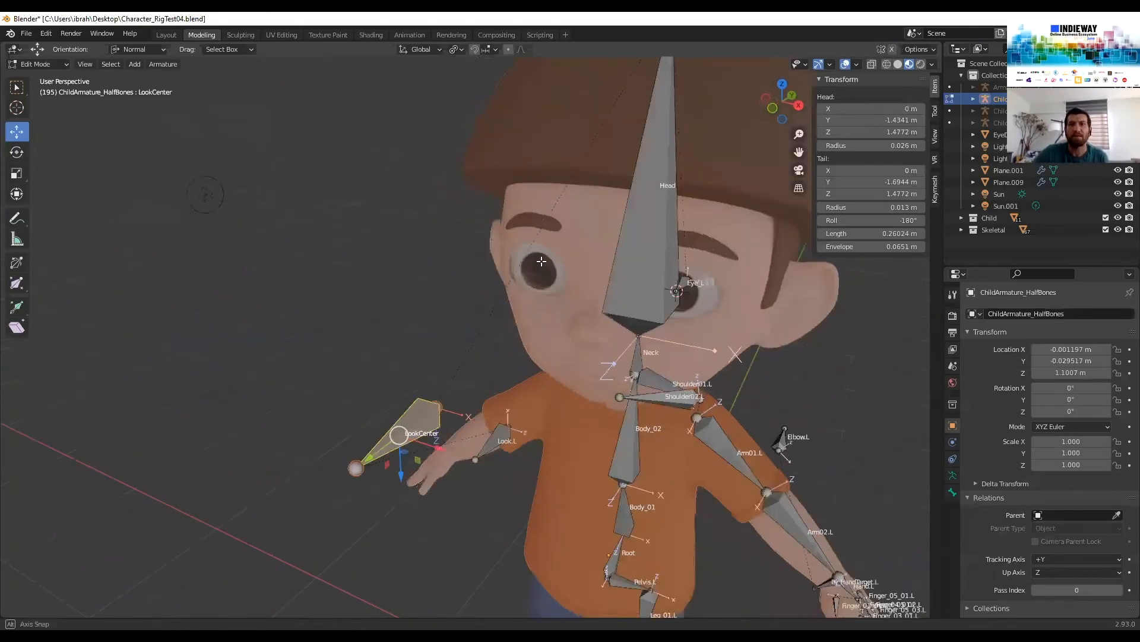
middle_drag(542, 261, 559, 218)
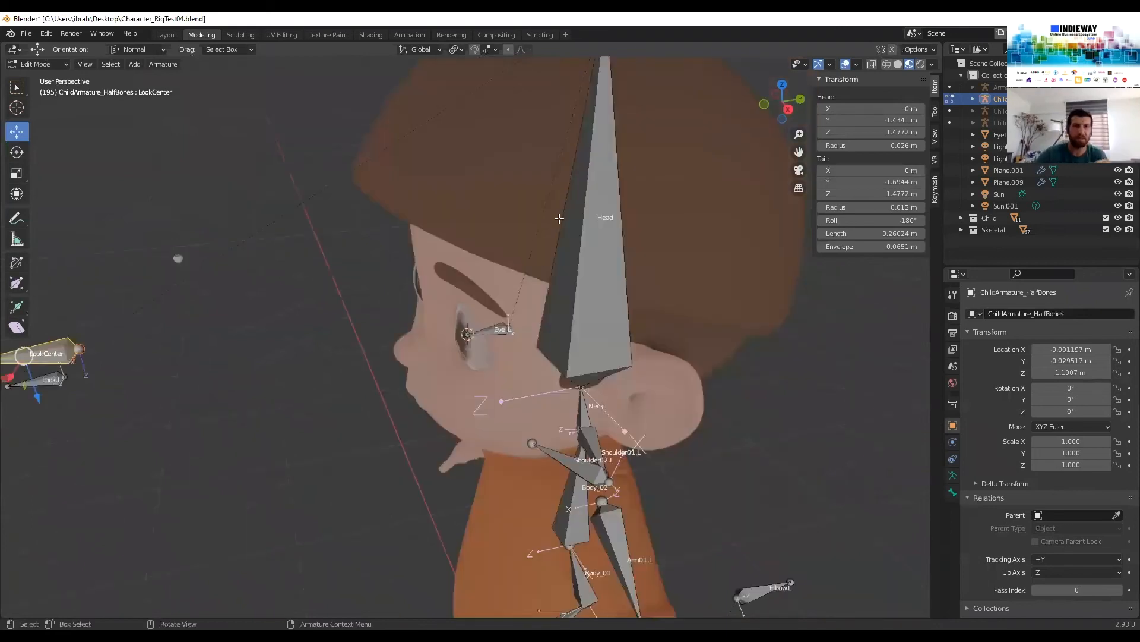
scroll(559, 218, down, 3)
click(490, 331)
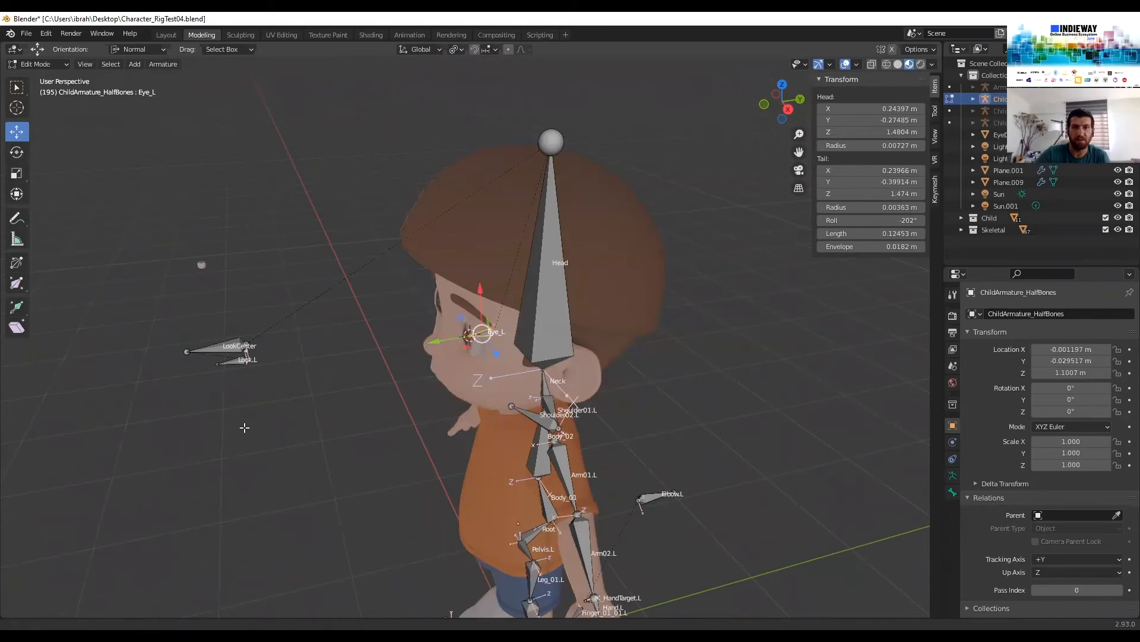
scroll(245, 424, up, 4)
shift+middle_drag(897, 344, 823, 333)
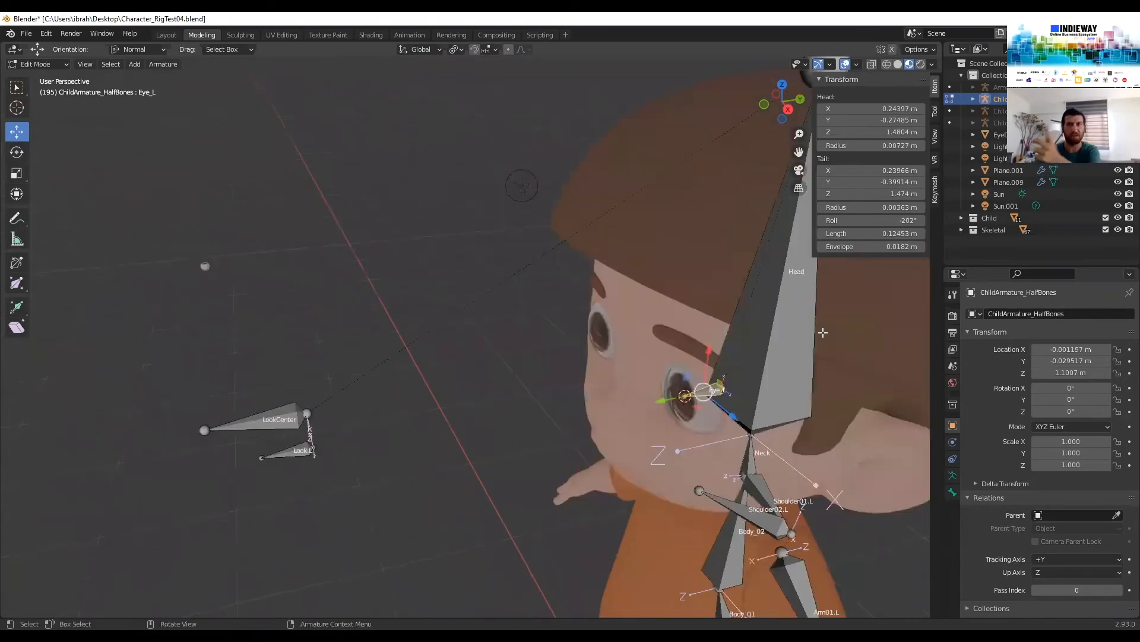
middle_drag(541, 321, 563, 338)
scroll(562, 329, down, 4)
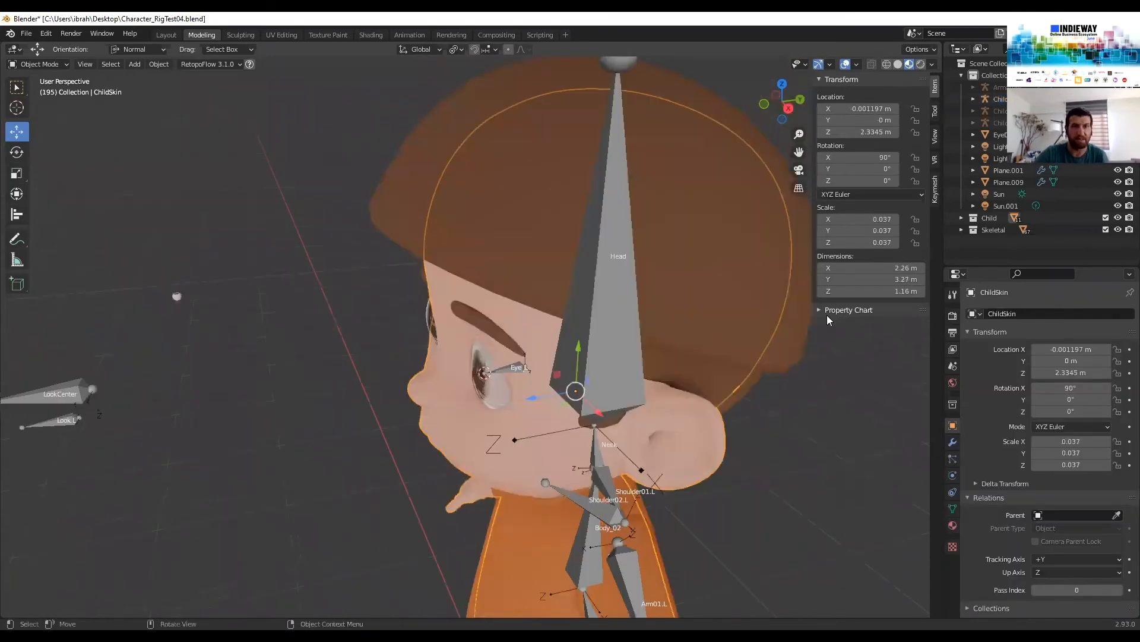
Undo the selection of the ChildSkin mesh and put ChildArmature_HalfBones in Pose Mode with Eye_L selected
key(ctrl+z)
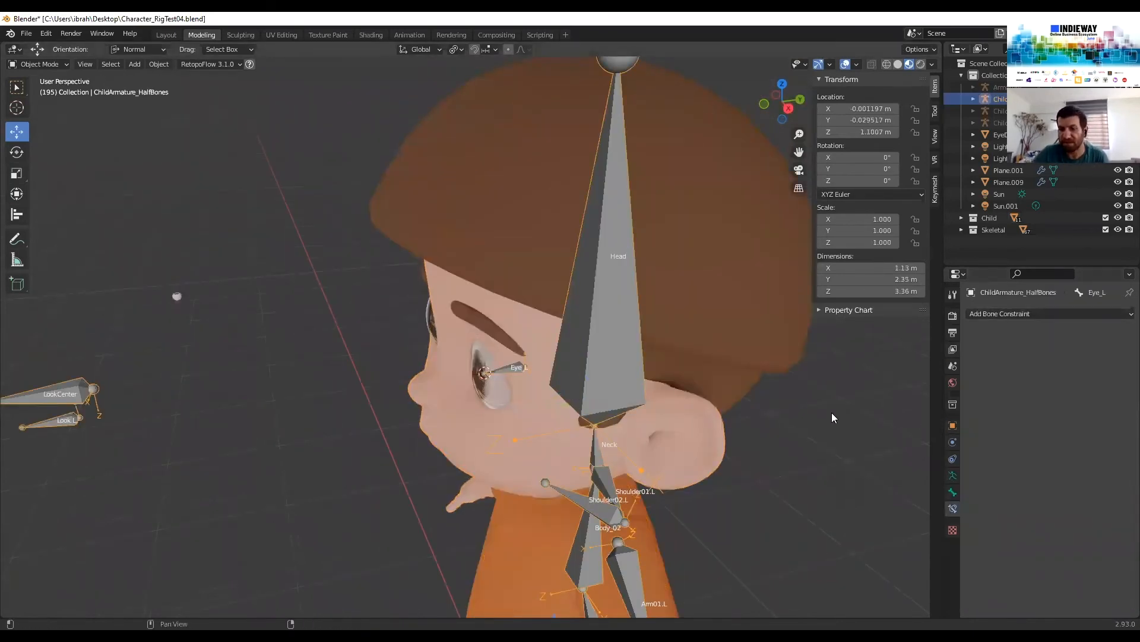
middle_drag(558, 389, 541, 337)
click(57, 66)
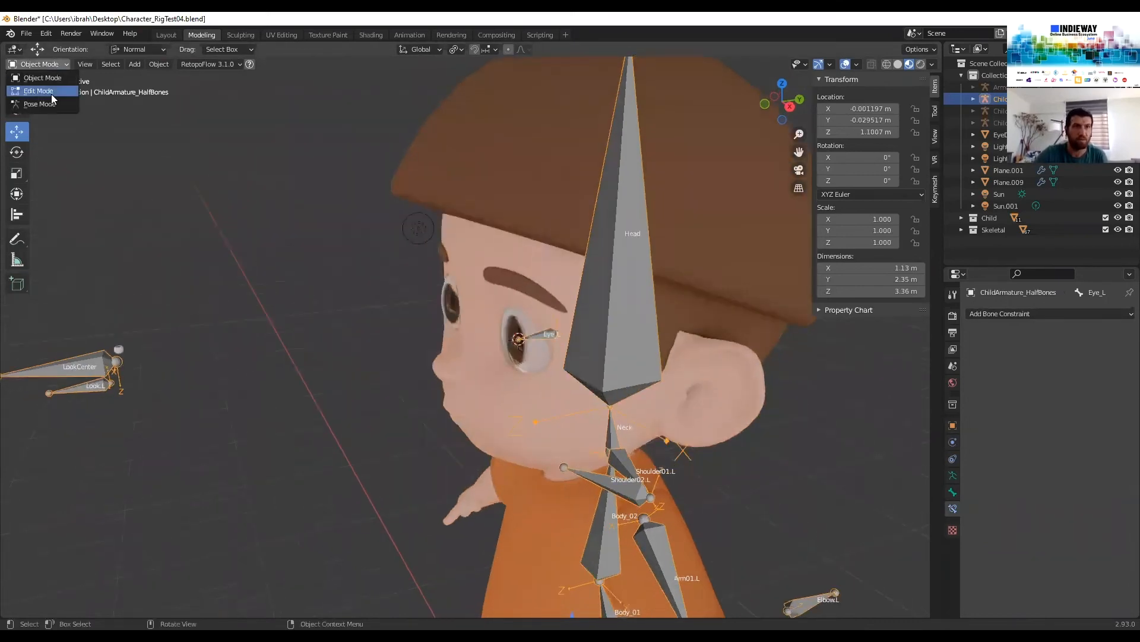
key(Return)
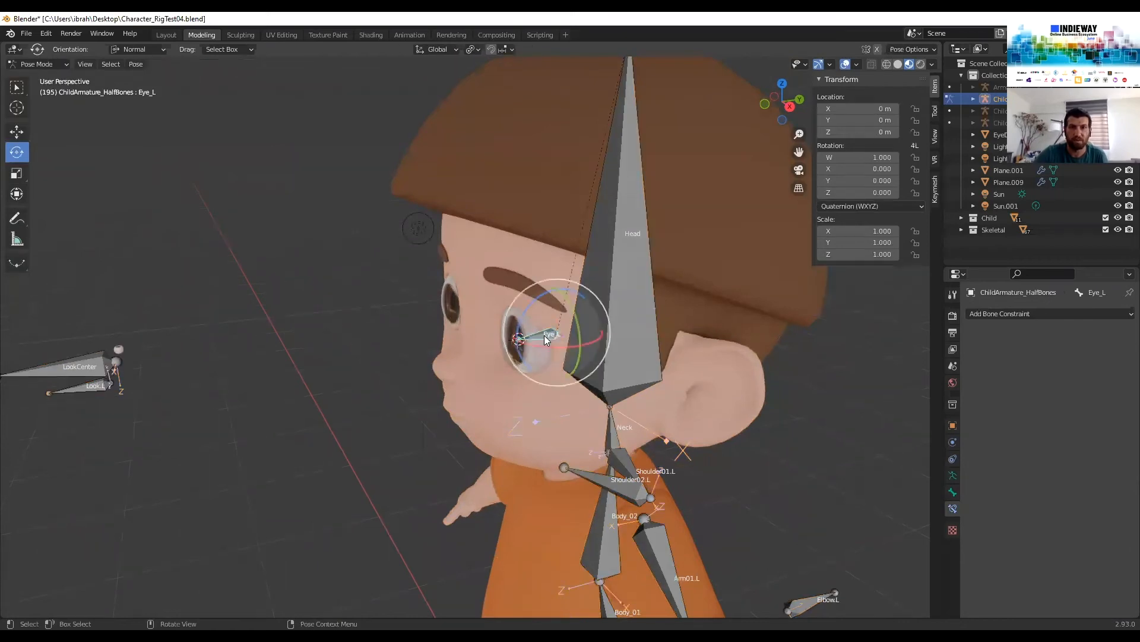
Add a Track To constraint with a new empty as target to Eye_L, and set both its track axis and up axis to Z
key(ctrl)
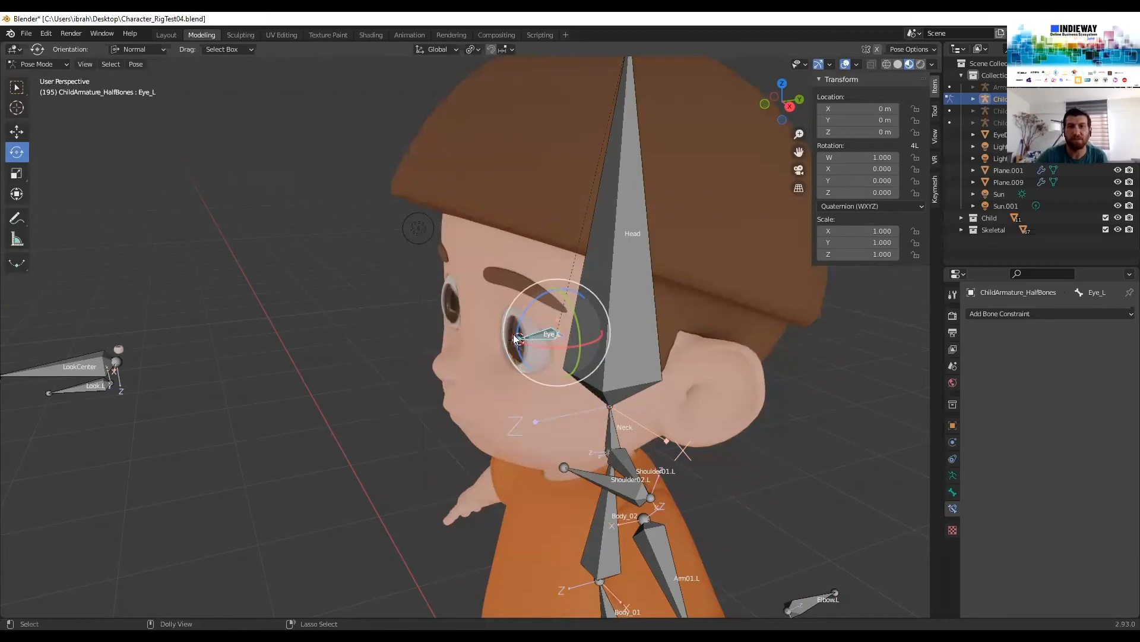
key(ctrl+shift+c)
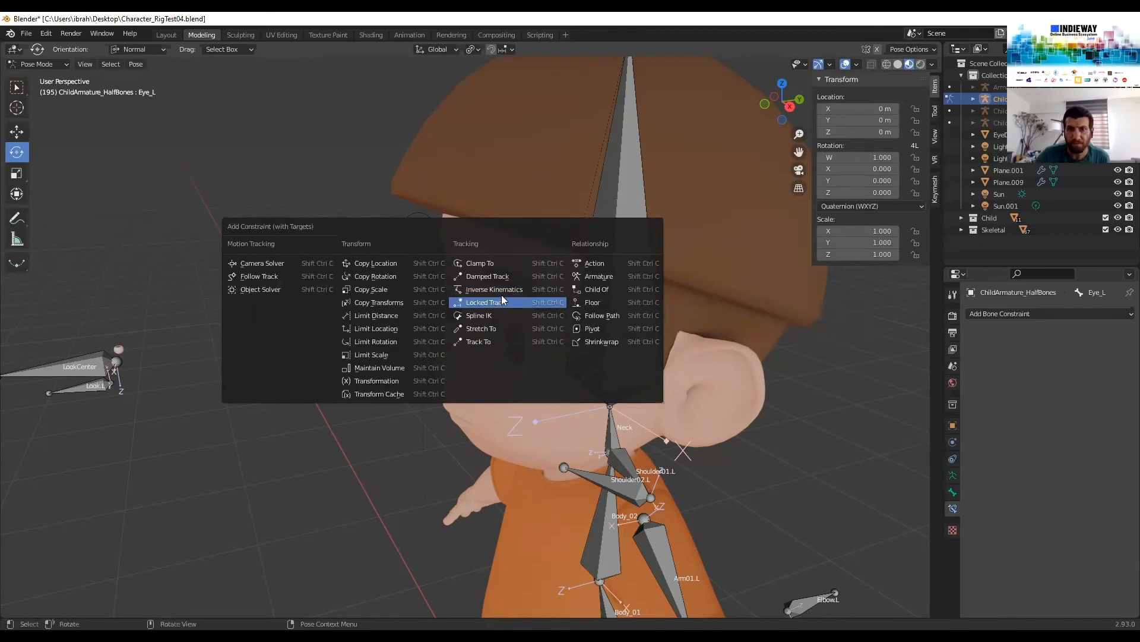
click(491, 342)
middle_drag(552, 338, 615, 374)
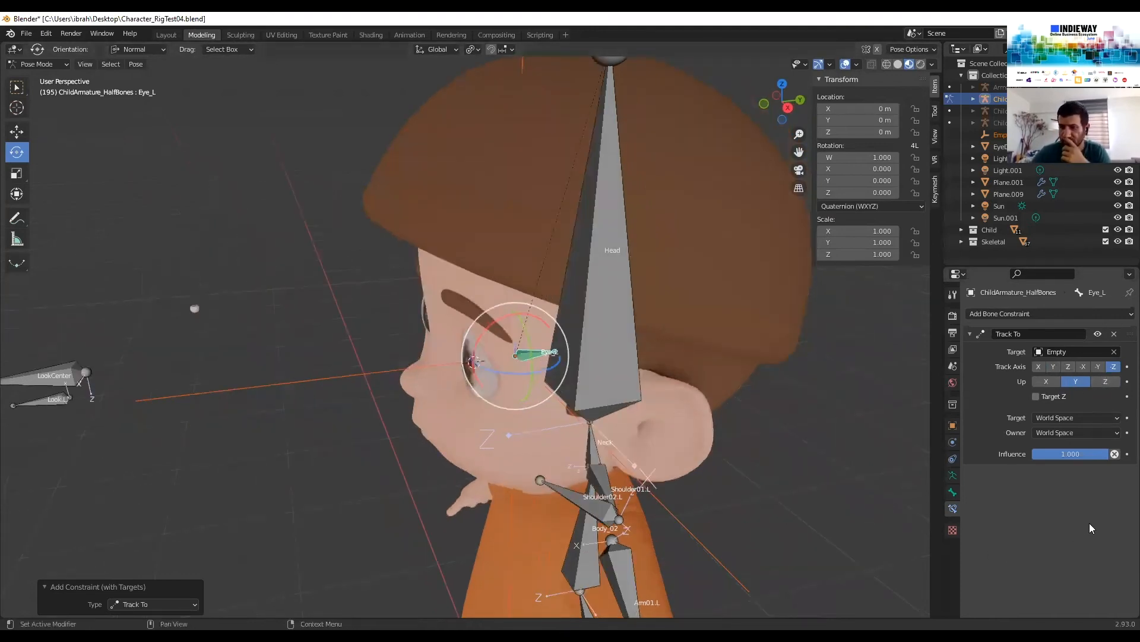
click(1067, 368)
click(1104, 383)
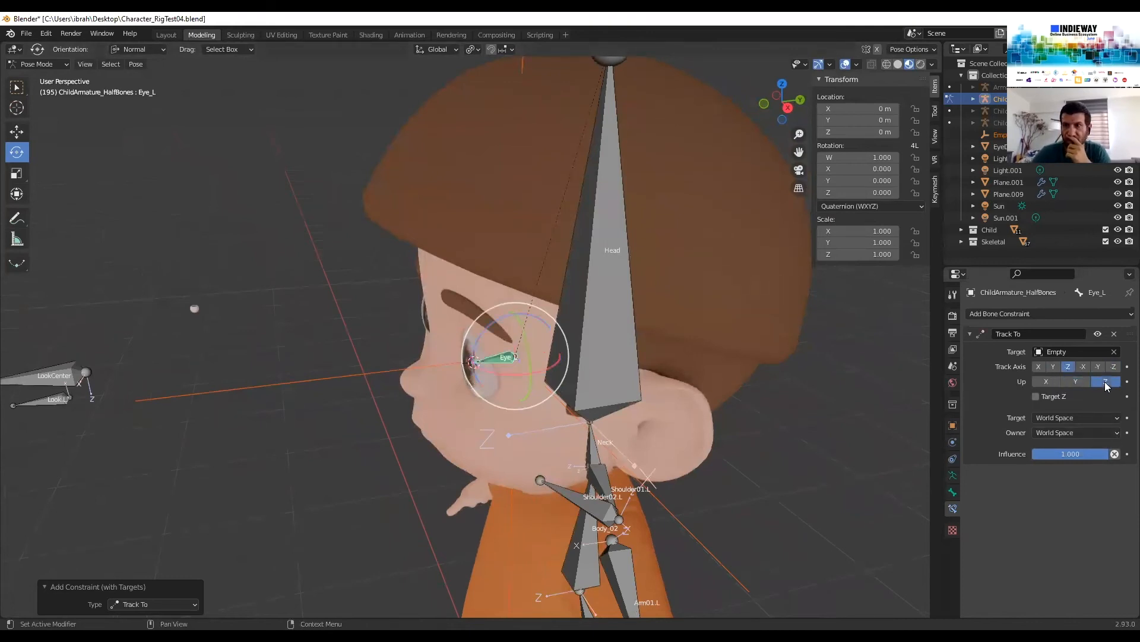
Try moving the LookCenter bone to test whether the eye follows it, and cancel the move
click(105, 385)
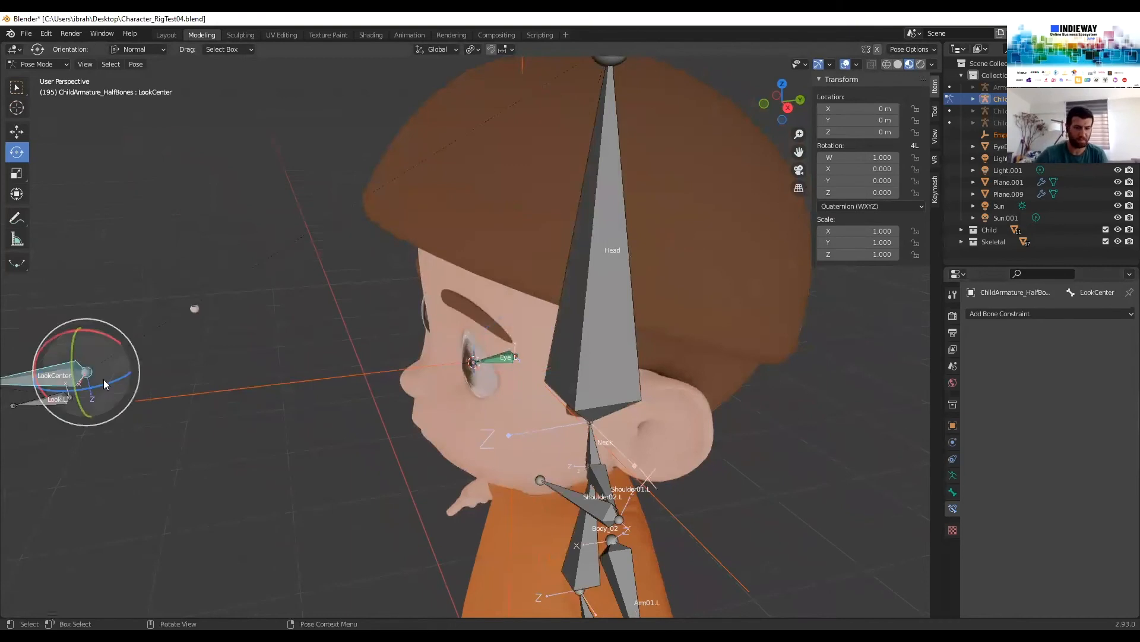
key(g)
right_click(174, 346)
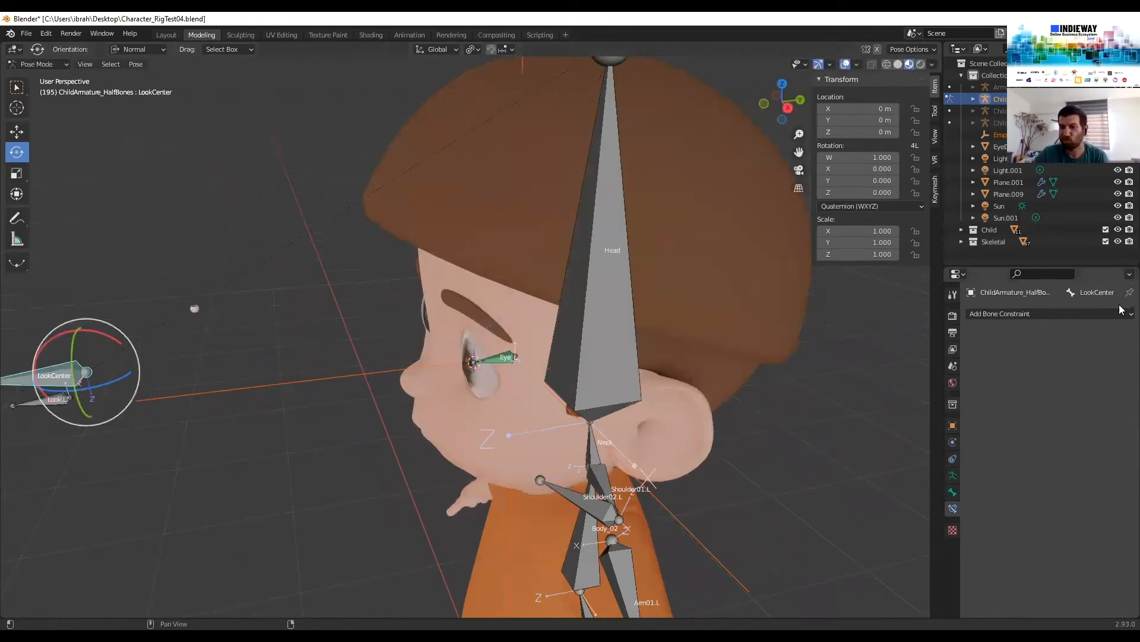
click(1049, 312)
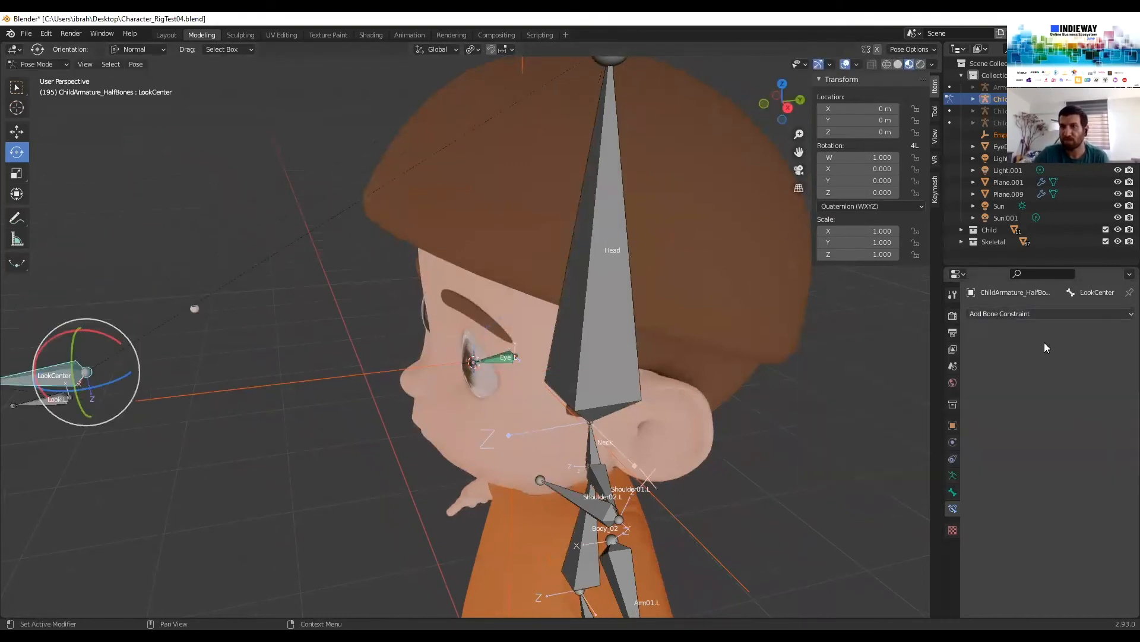
Try Y as the track axis of Eye_L's Track To constraint, and set it to -Y instead
click(499, 360)
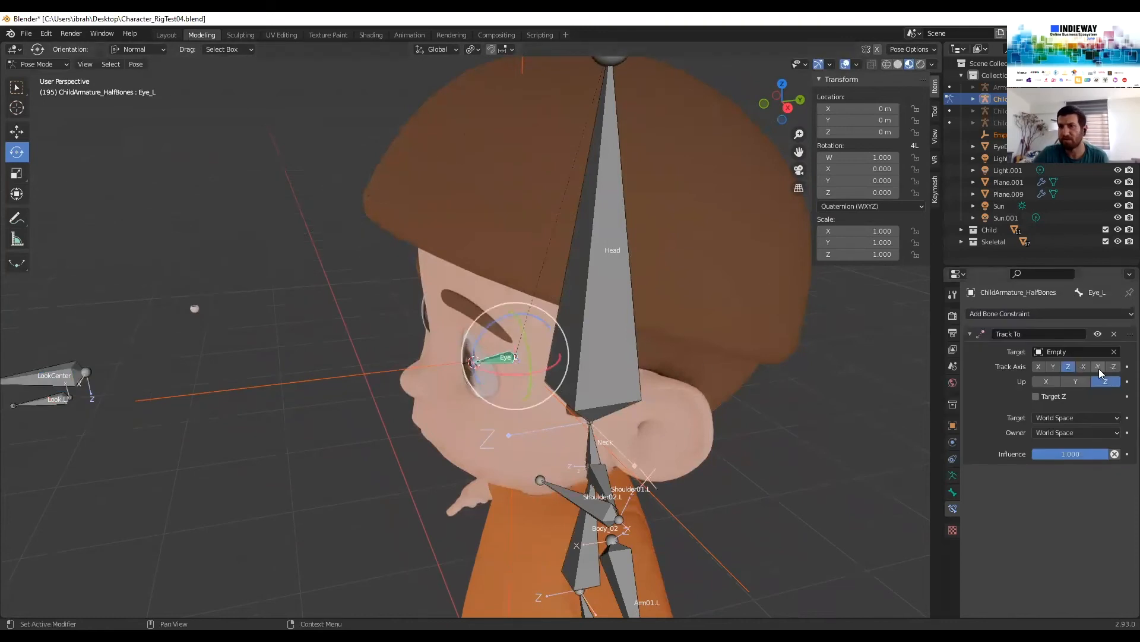
click(1053, 366)
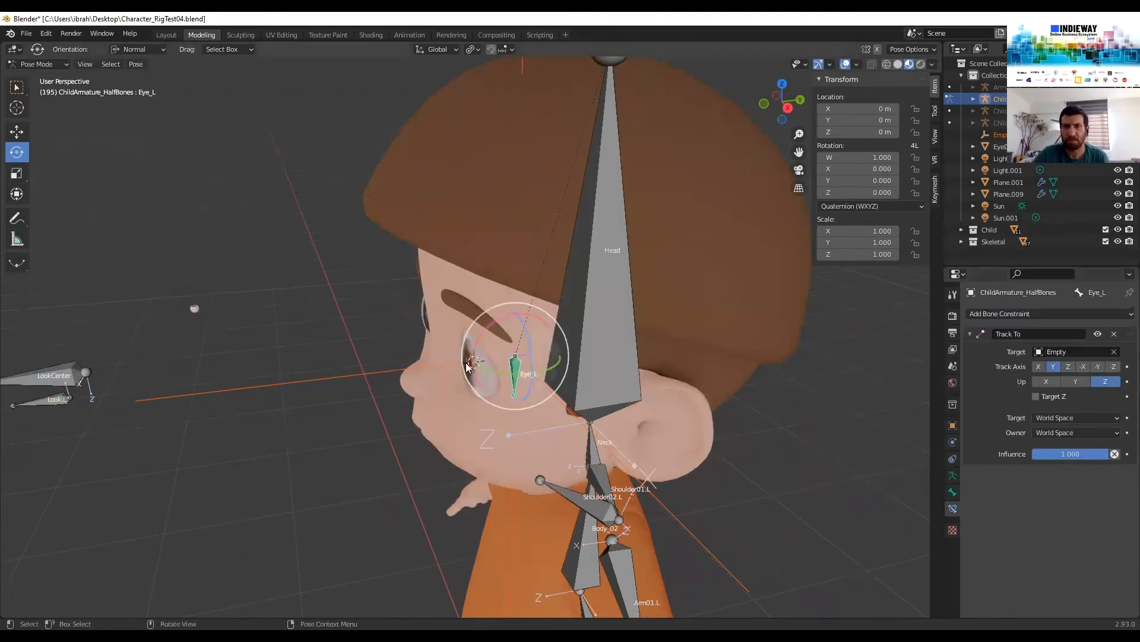
click(1099, 367)
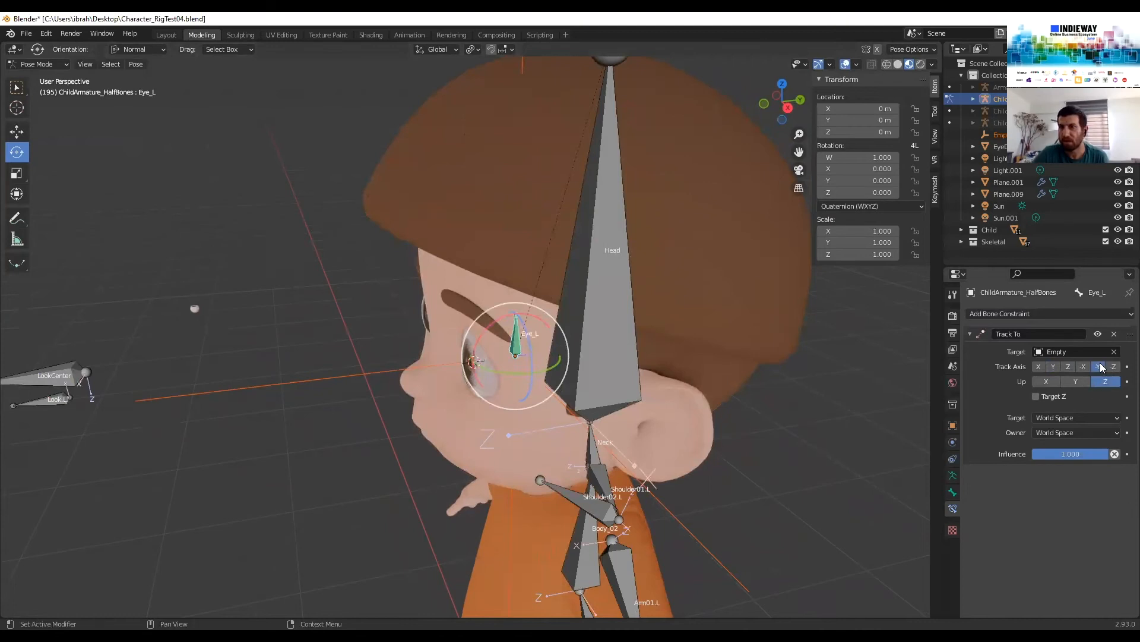
middle_drag(556, 337, 597, 337)
middle_drag(978, 369, 888, 396)
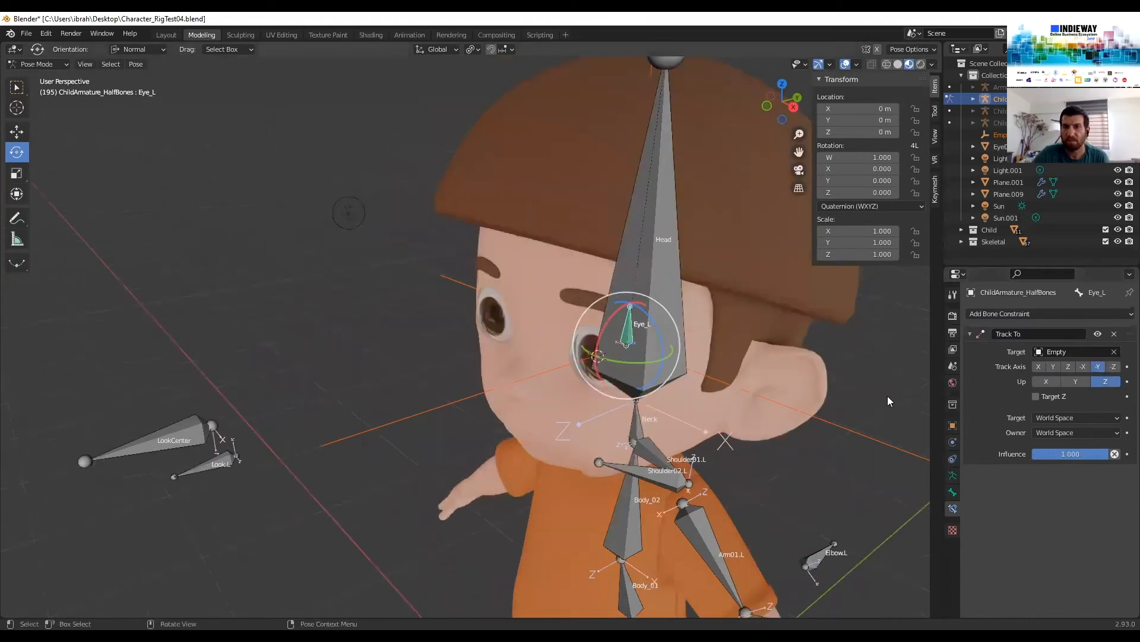
Try to find a "look" object as the target of Eye_L's Track To constraint, and cancel the target change
click(1070, 351)
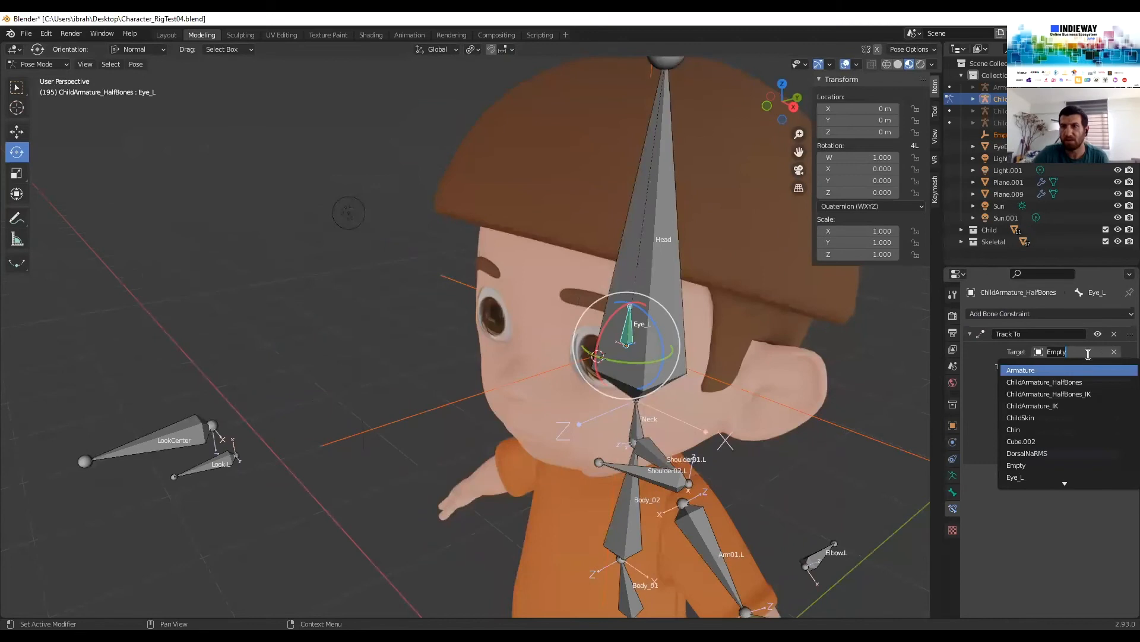
text(look)
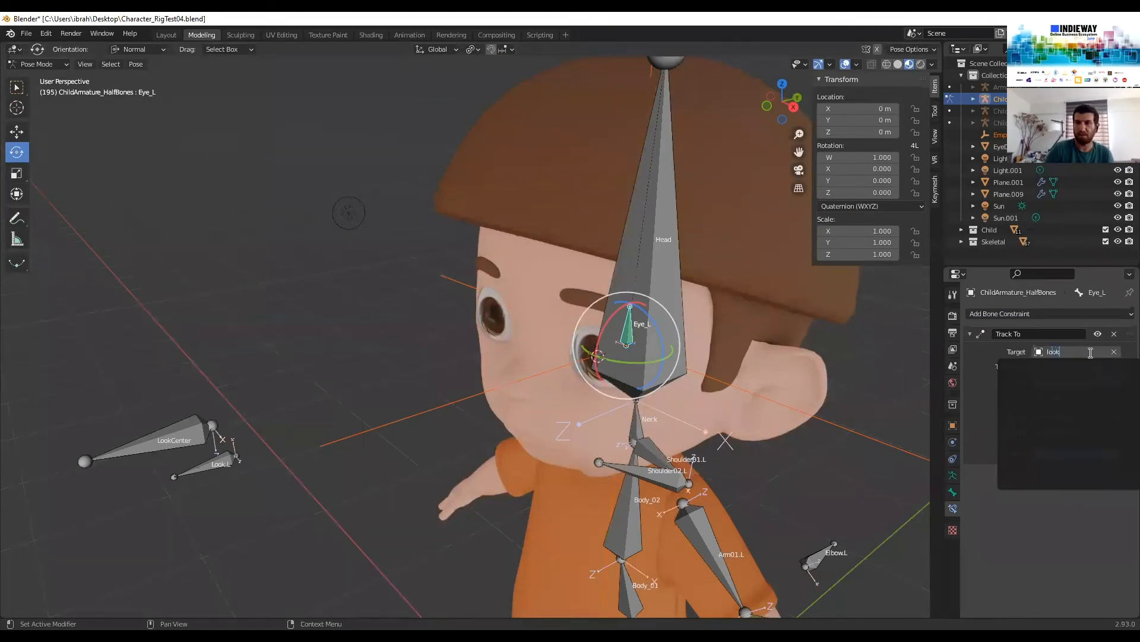
key(BackSpace)
key(BackSpace)
key(BackSpace)
key(BackSpace)
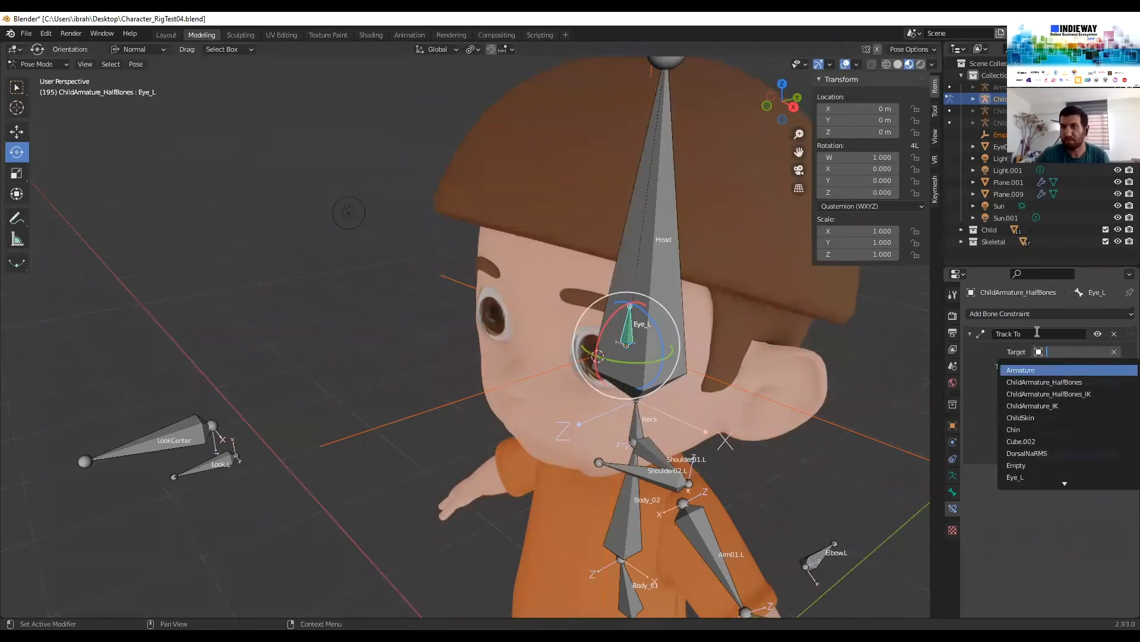
click(967, 366)
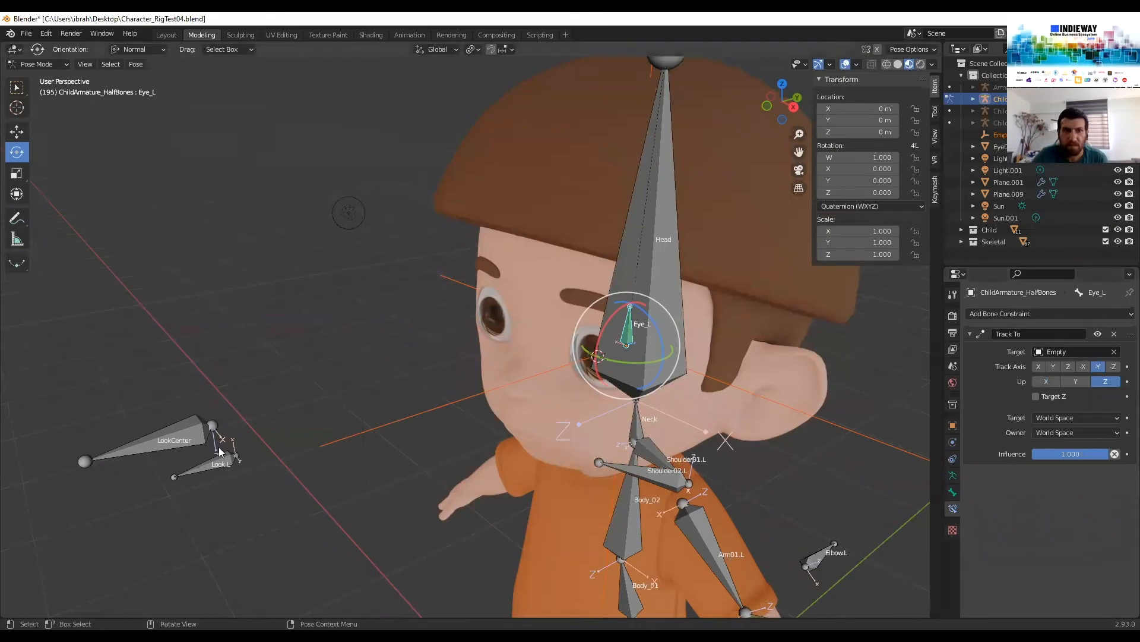
Replace the empty as target of Eye_L's Track To constraint with the character's armature and its Look.L bone
click(224, 461)
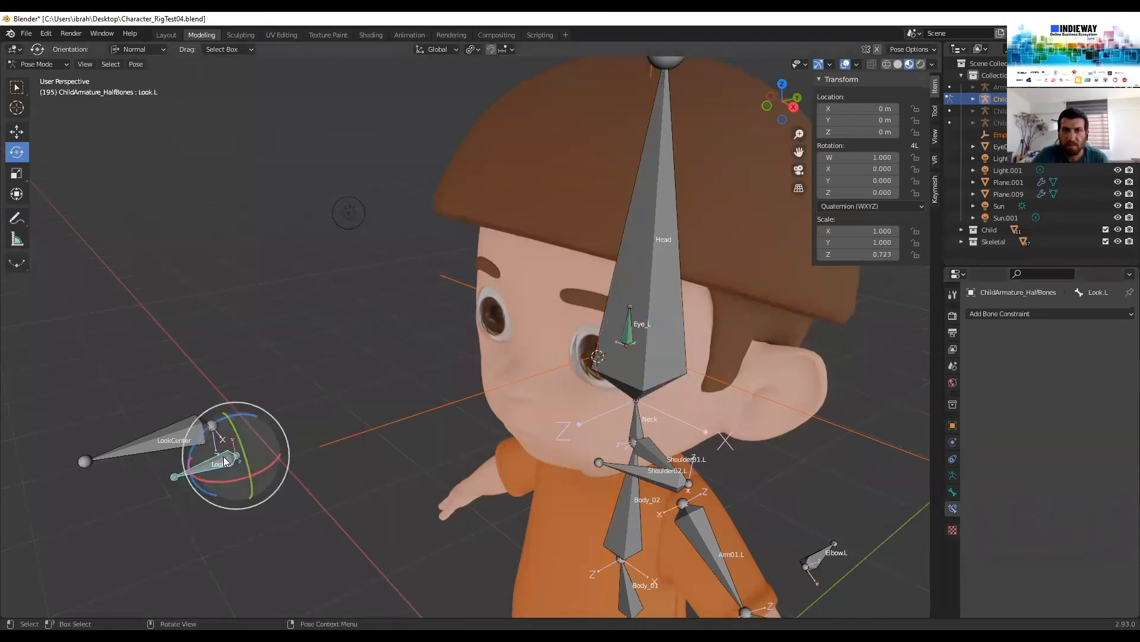
click(628, 334)
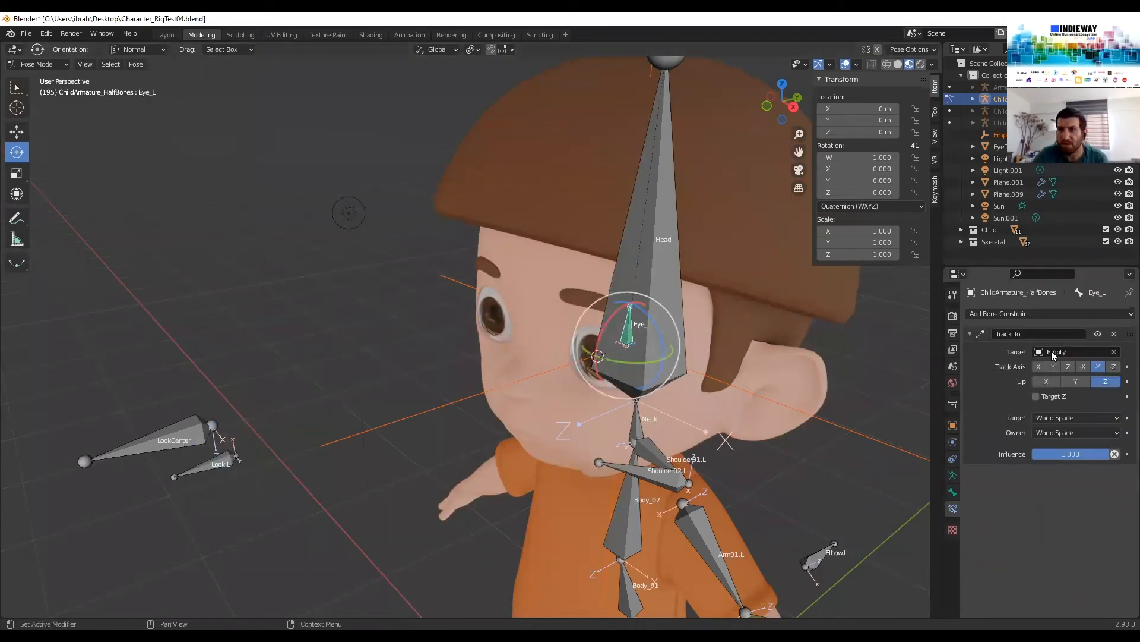
click(1114, 354)
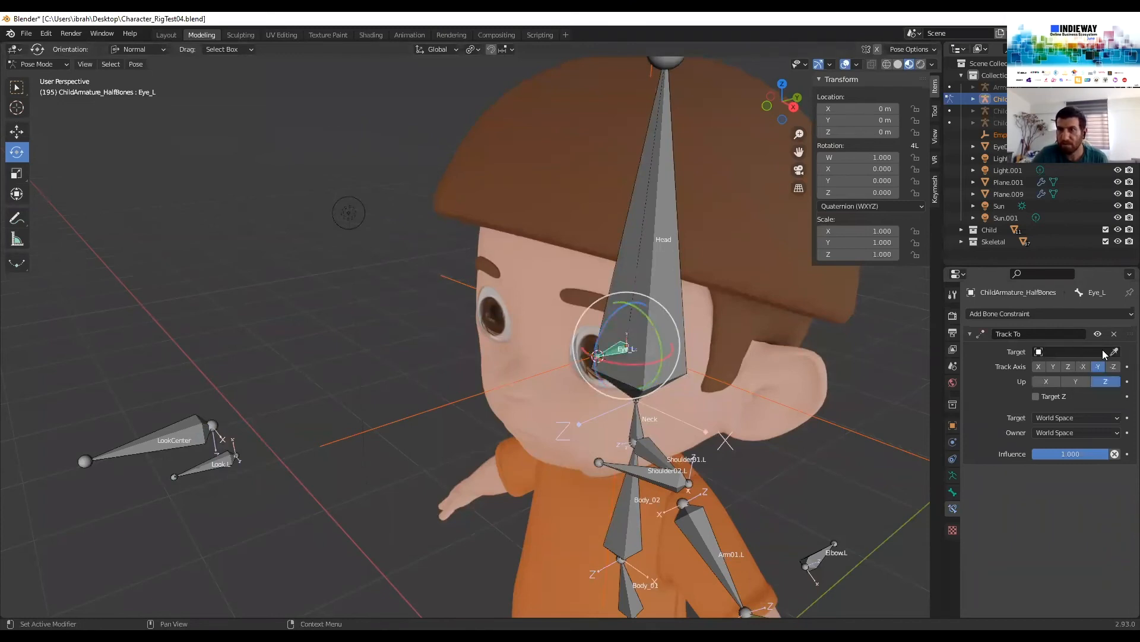
click(1115, 352)
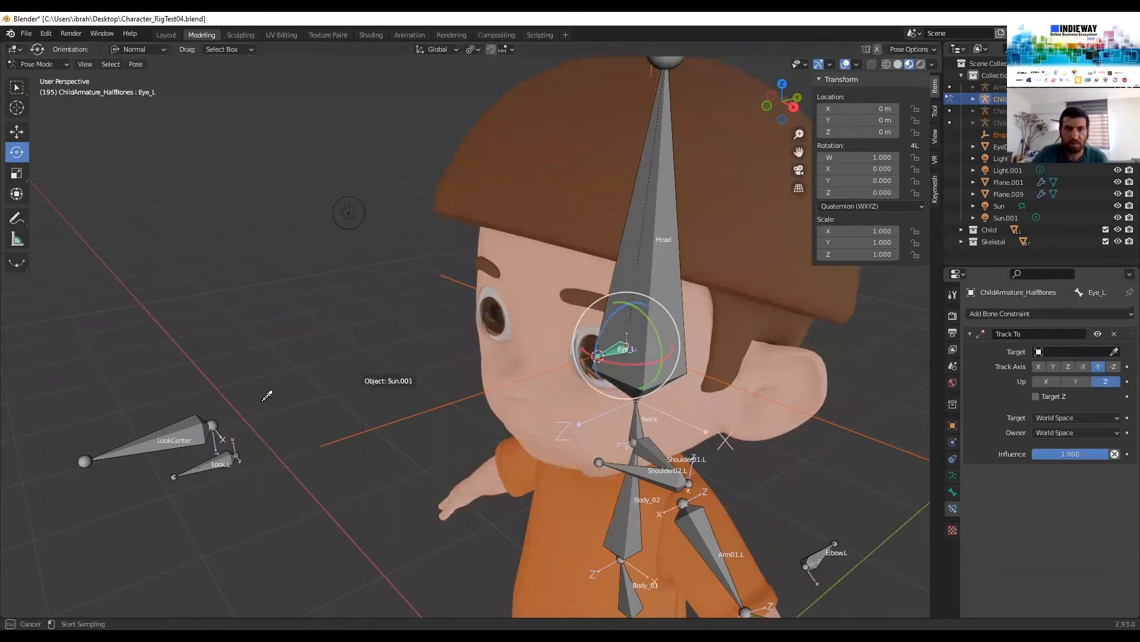
click(231, 453)
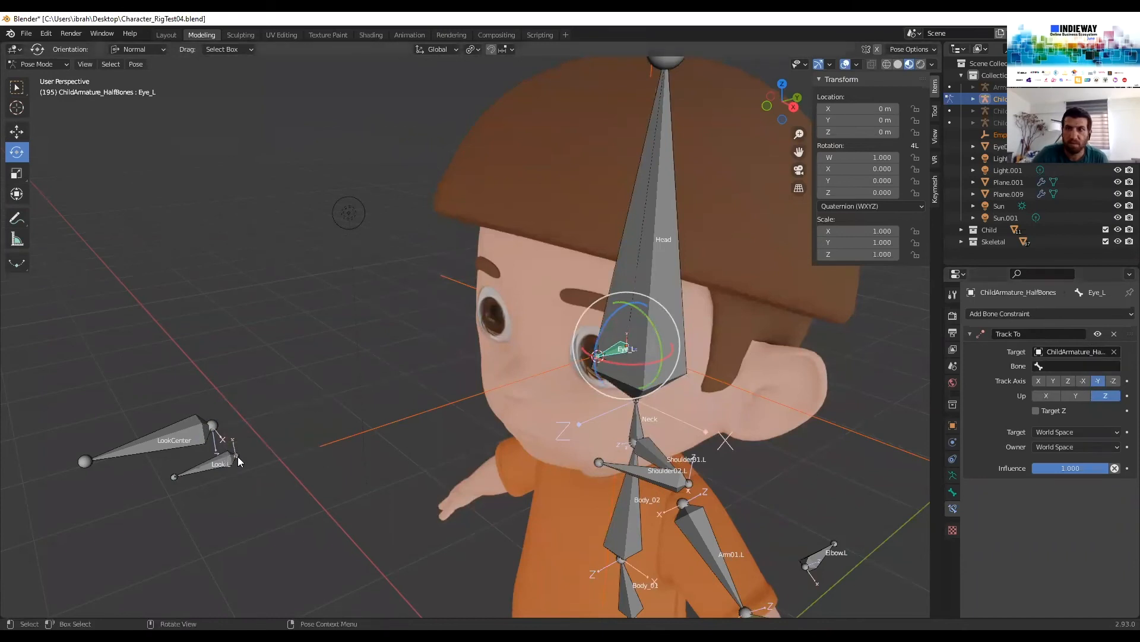
click(1105, 366)
text(look)
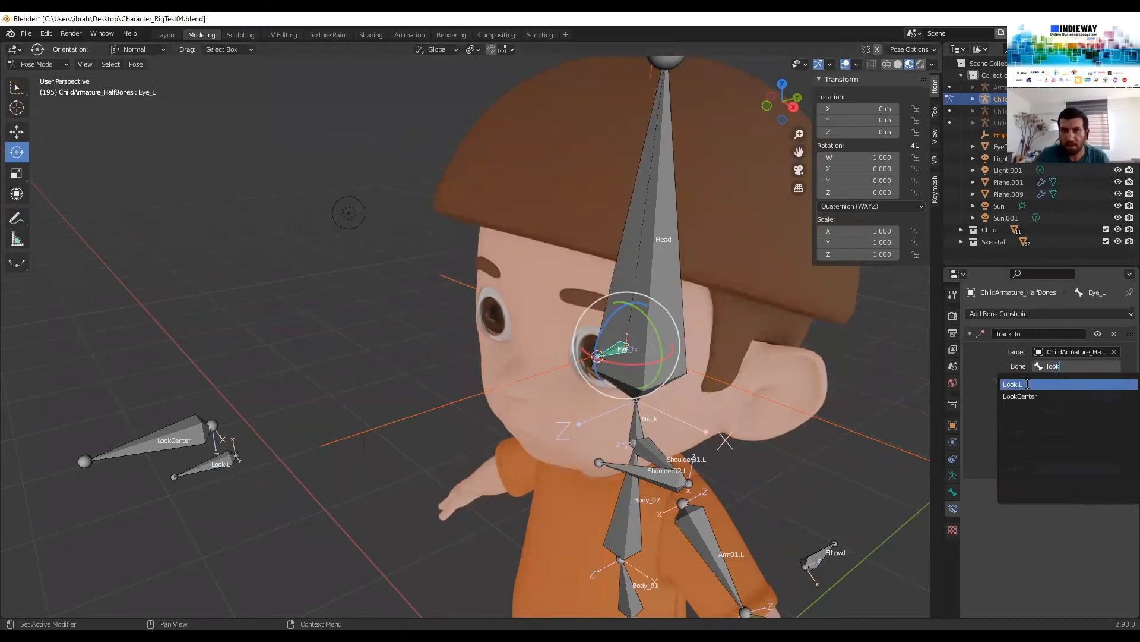
click(1026, 384)
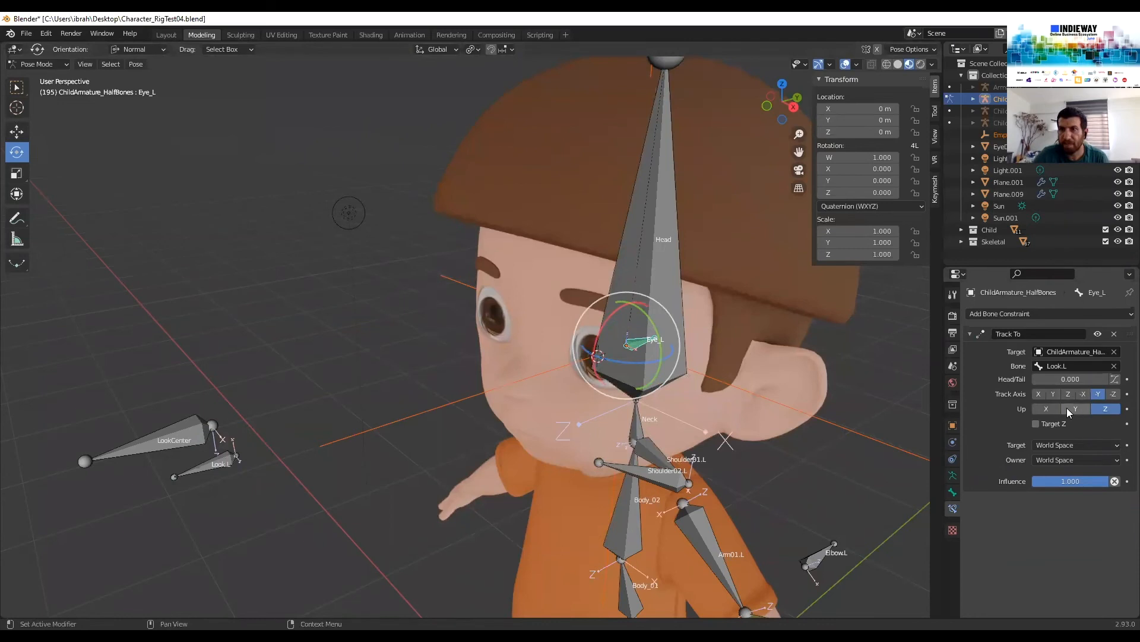
Set the track axis of Eye_L's Track To constraint to Y and check the bone's direction from the side
click(1055, 393)
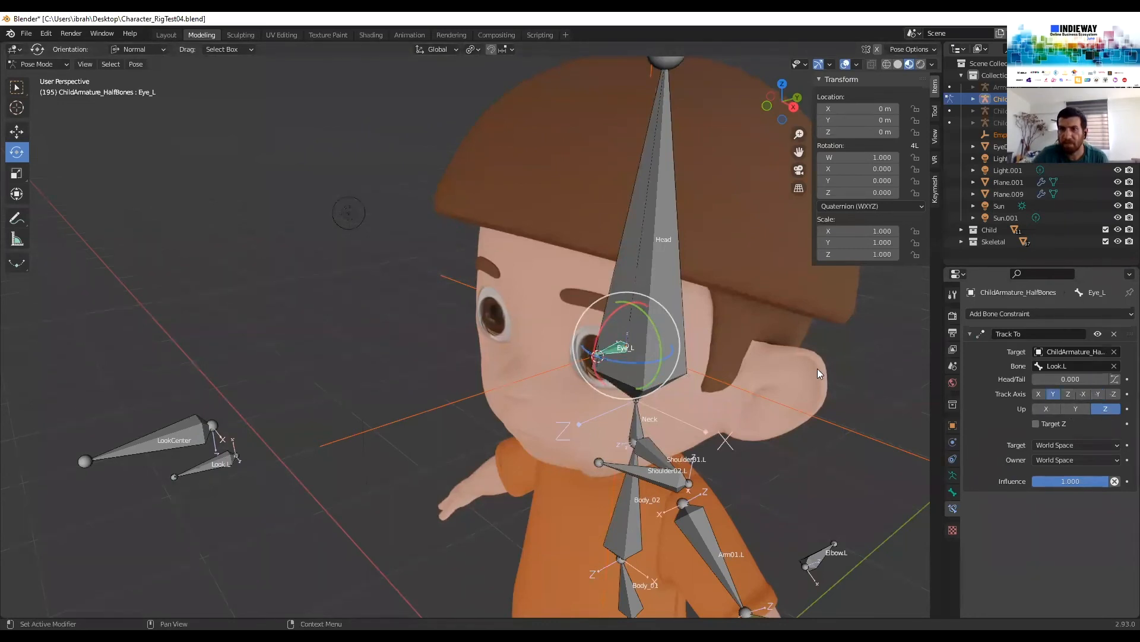
middle_drag(810, 351, 793, 354)
middle_drag(603, 353, 568, 394)
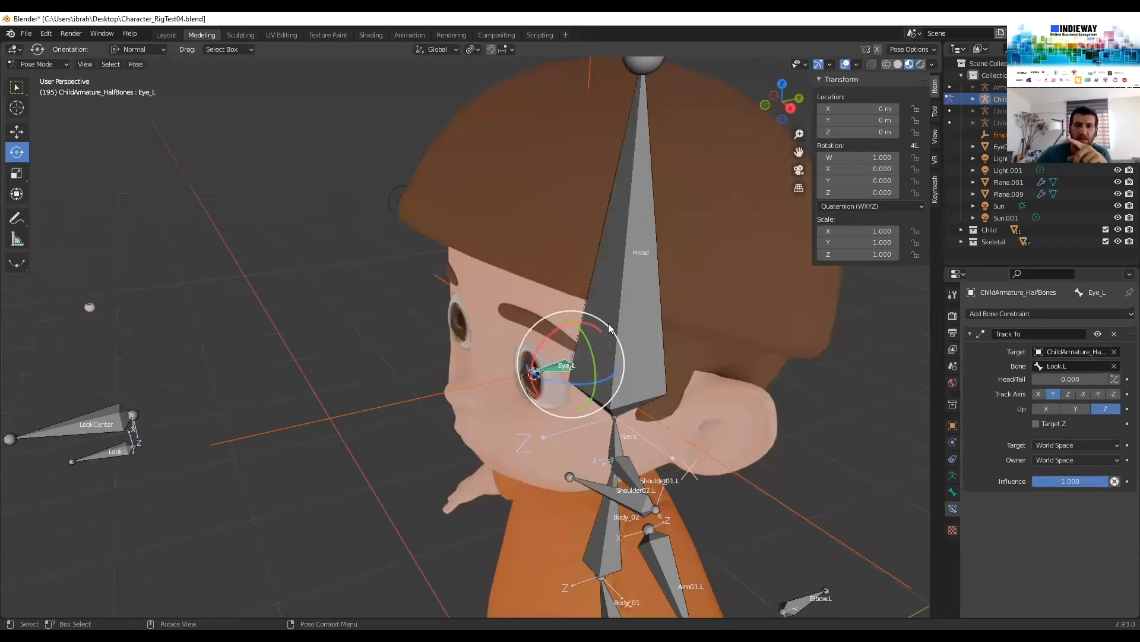
middle_drag(581, 342, 631, 355)
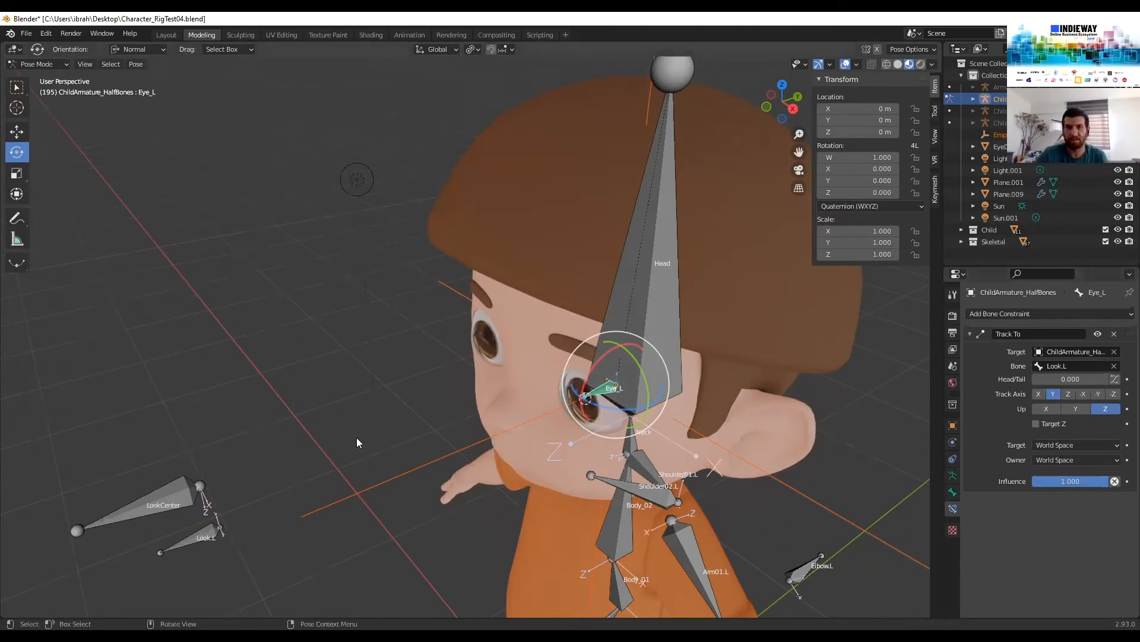
Try moving the LookCenter bone to test how Eye_L follows it with the Look.L target, and cancel the move
click(190, 498)
key(g)
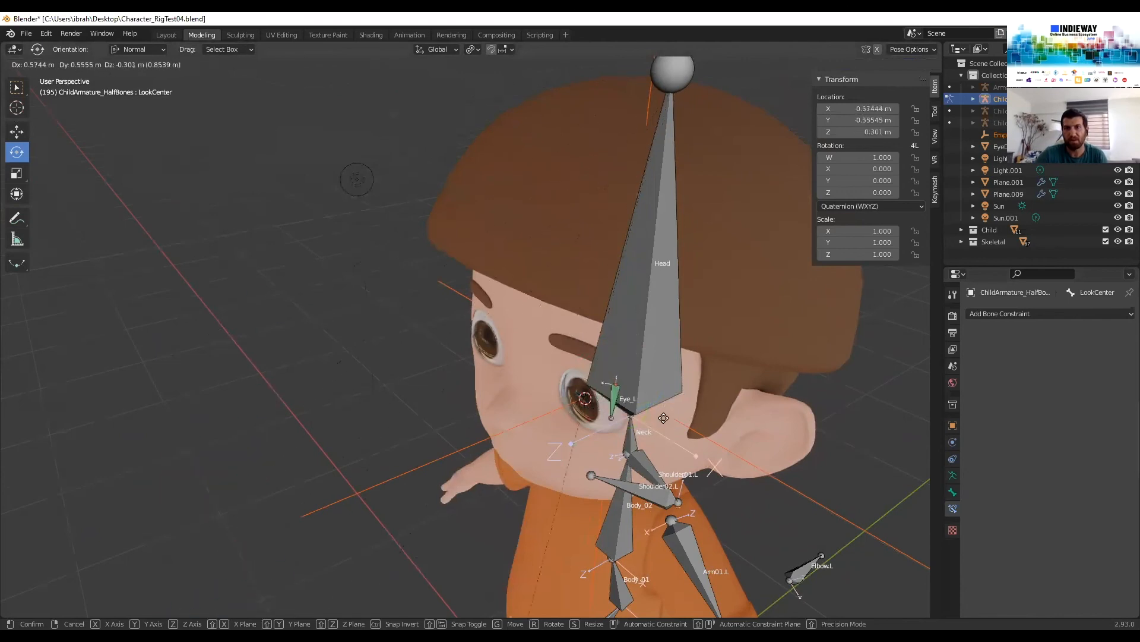
key(Escape)
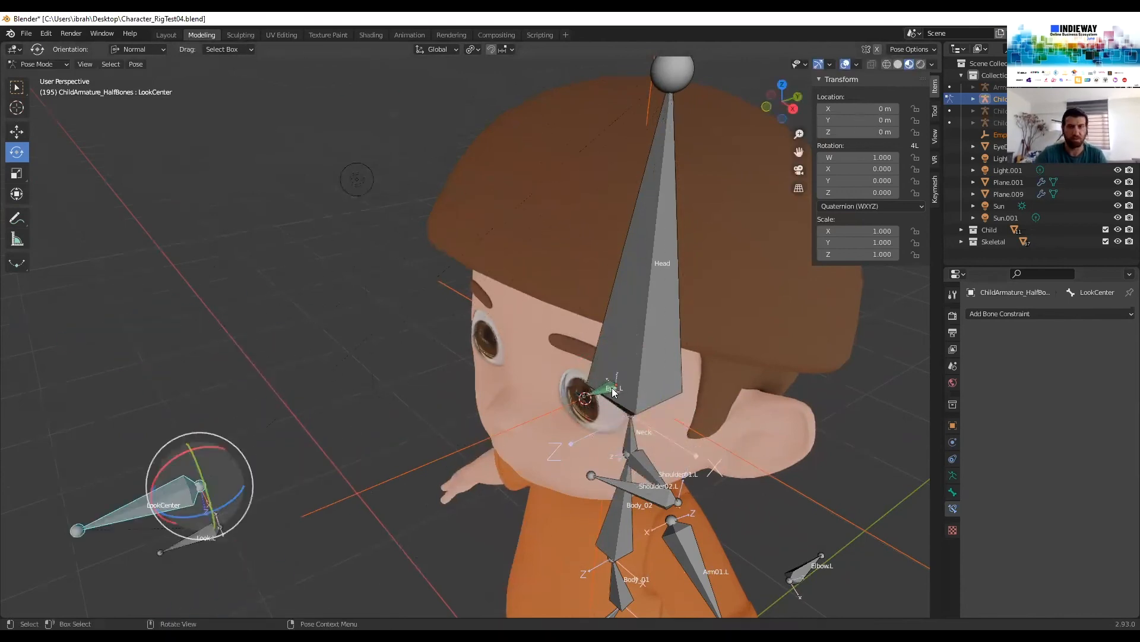
Examine the whole half armature on the character in the front orthographic view
scroll(537, 370, down, 4)
middle_drag(537, 369, 530, 370)
key(KP_1)
key(KP_1)
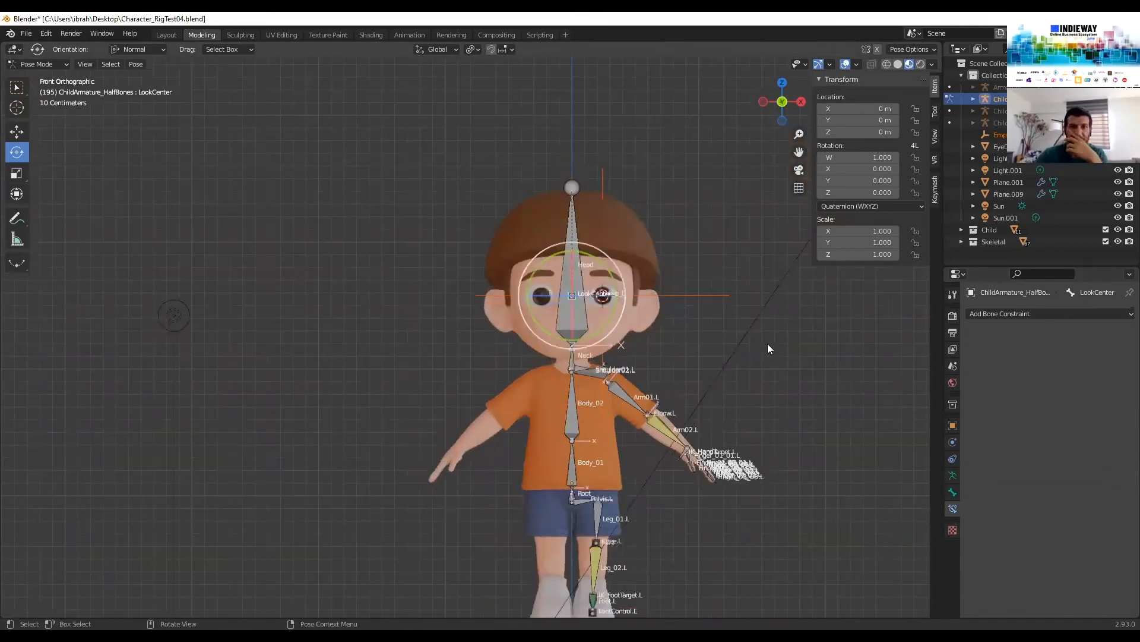
shift+middle_drag(668, 397, 632, 387)
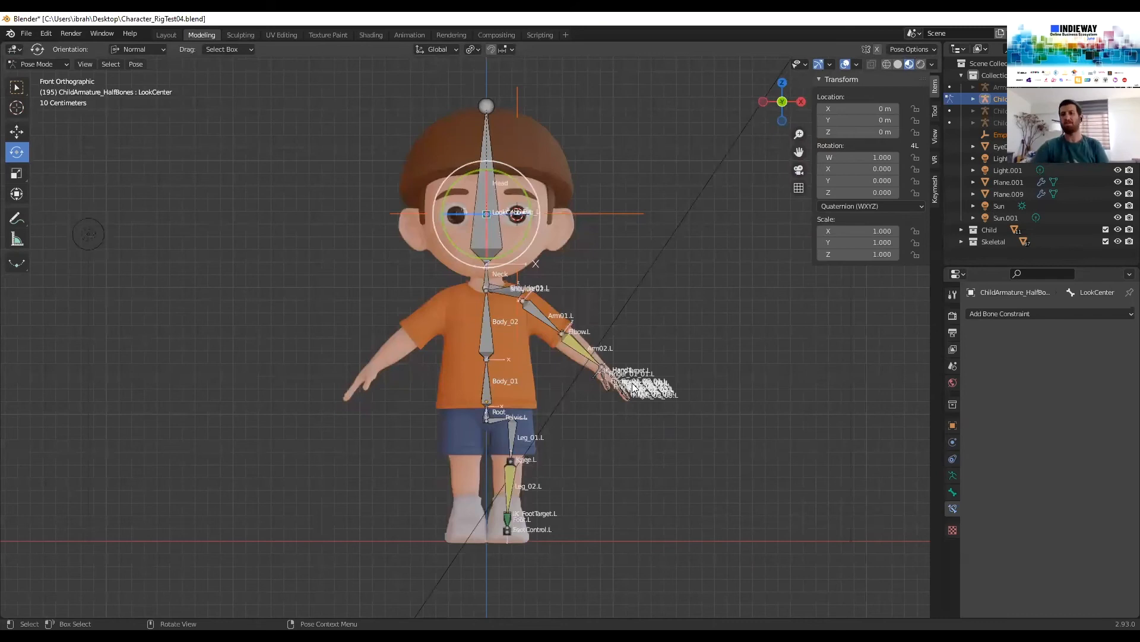
shift+middle_drag(626, 249, 632, 178)
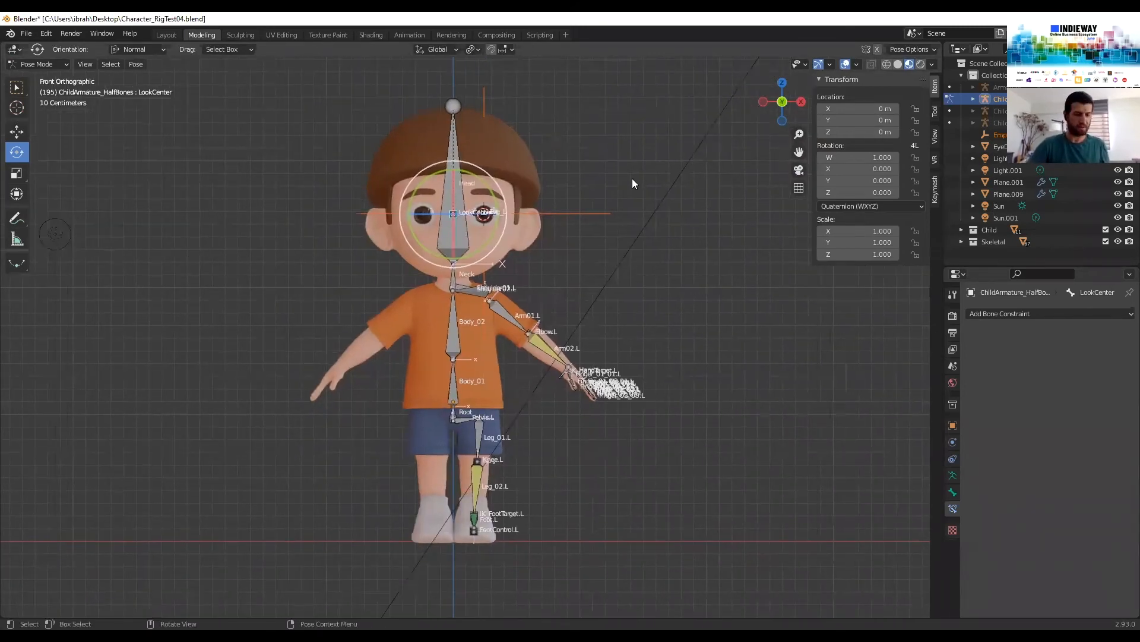
scroll(632, 178, up, 2)
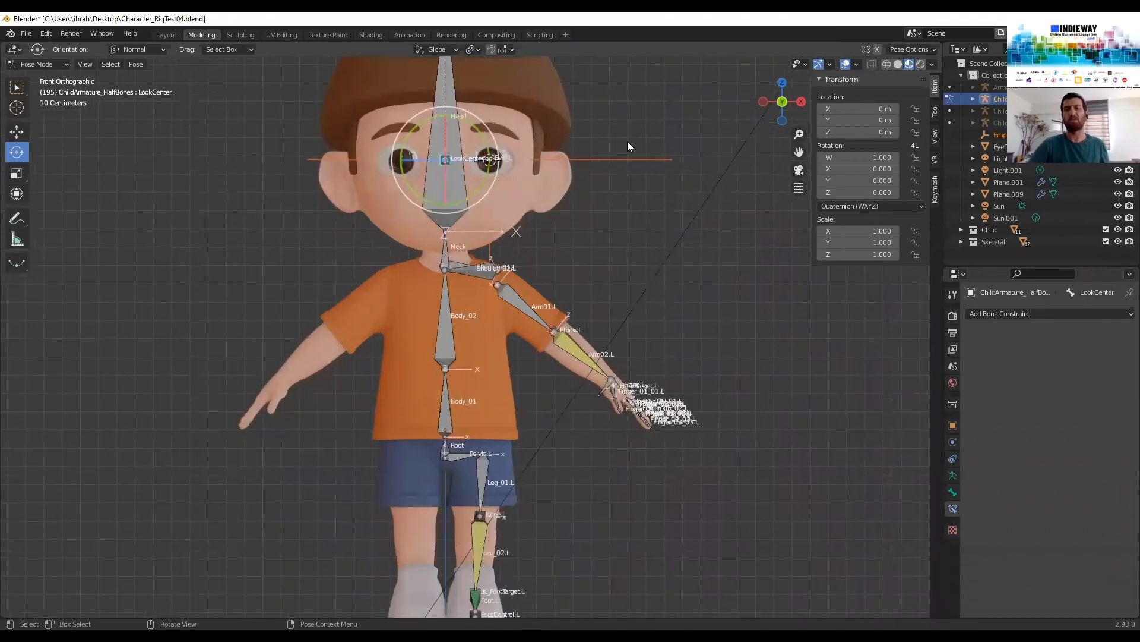
scroll(628, 142, down, 2)
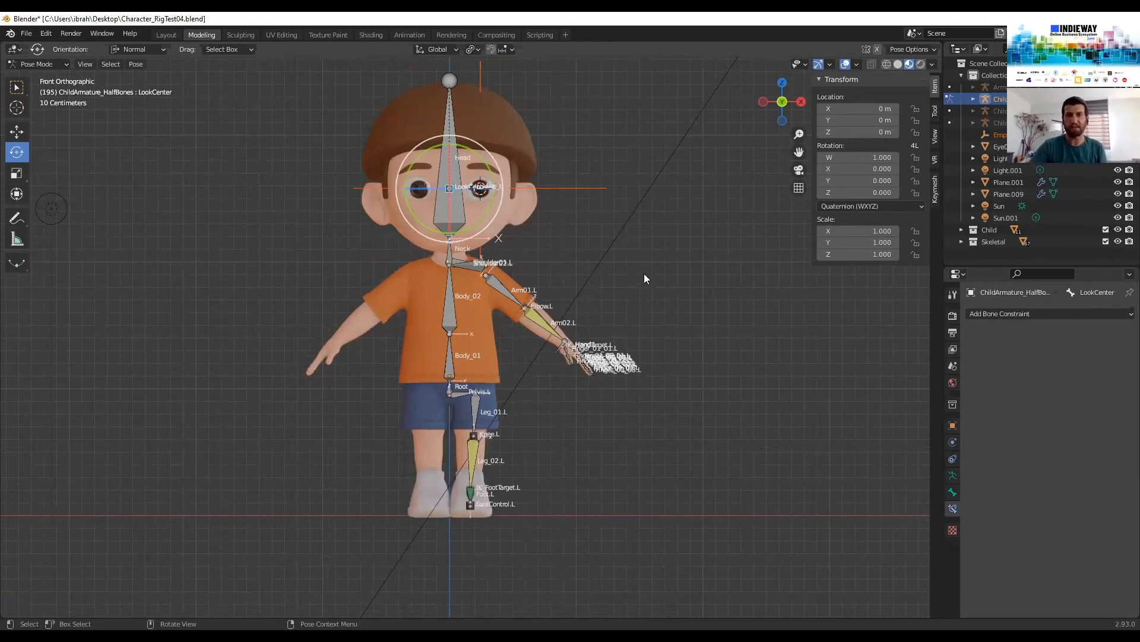
scroll(644, 273, up, 3)
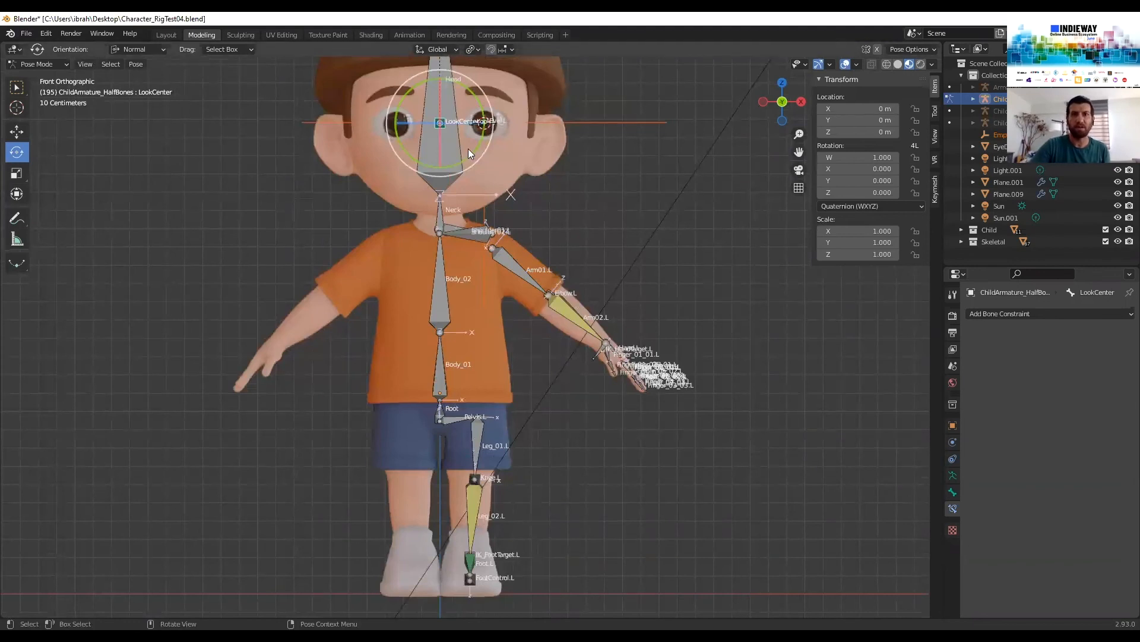
Switch the armature to Edit Mode and box-select the bones of the character's left arm, hand and leg
click(47, 63)
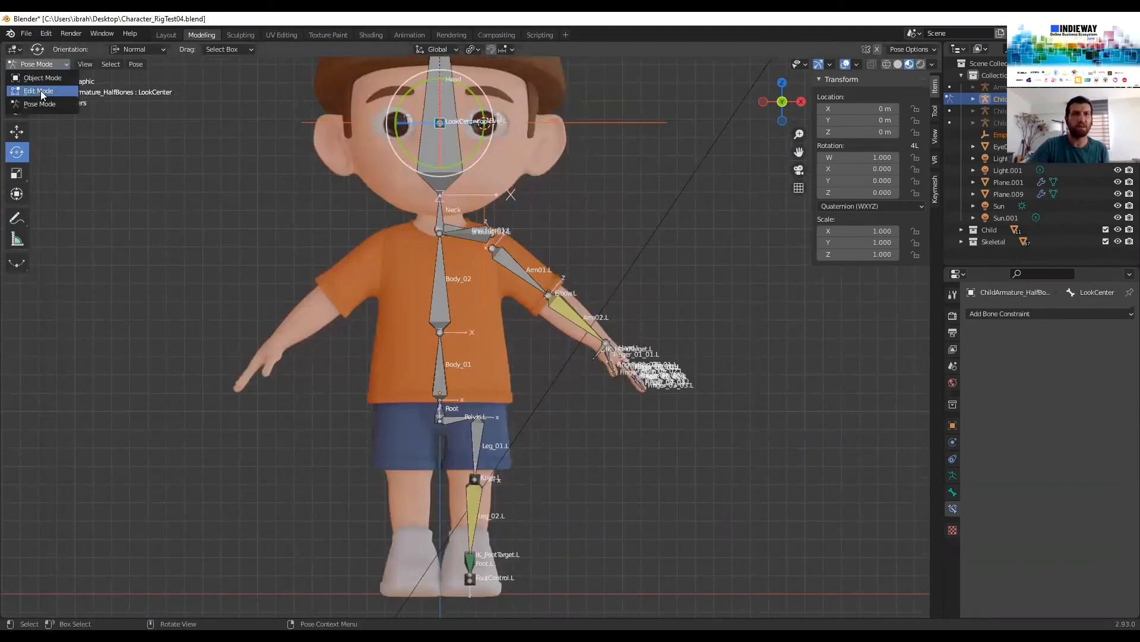
click(40, 90)
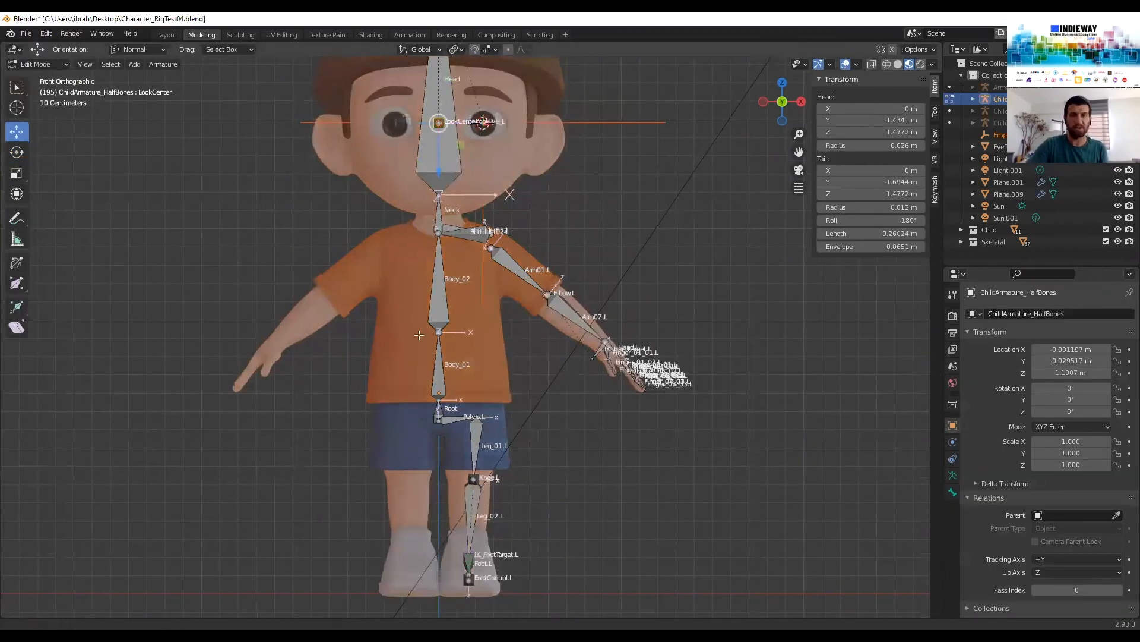
shift+middle_drag(428, 282, 423, 284)
shift+middle_drag(499, 243, 506, 270)
shift+middle_drag(669, 312, 633, 286)
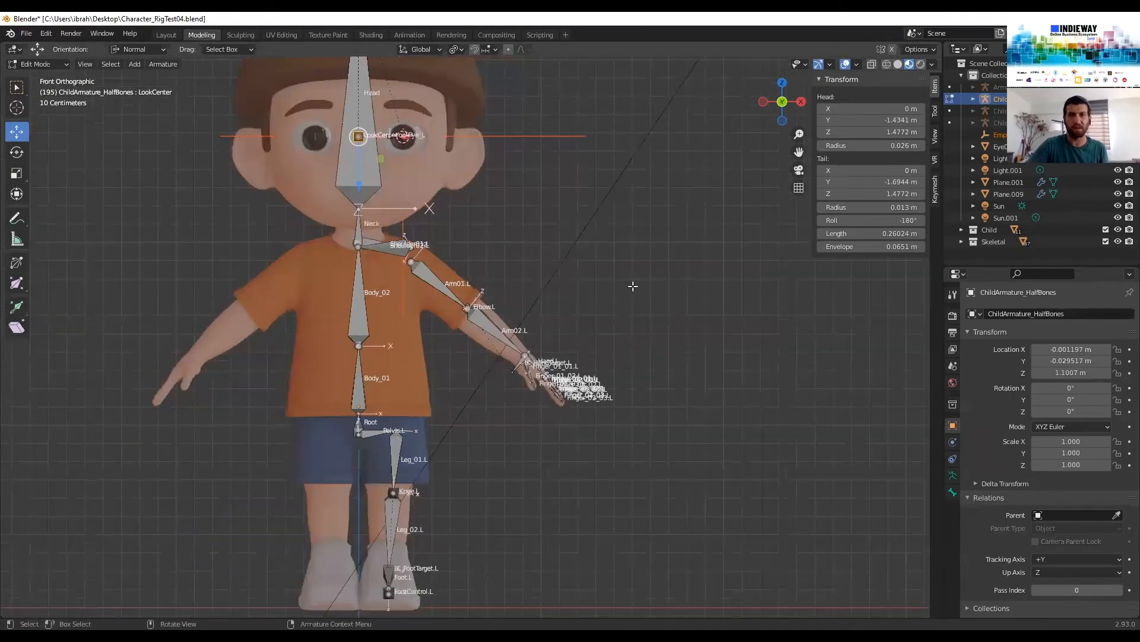
scroll(632, 232, down, 1)
drag(653, 271, 395, 603)
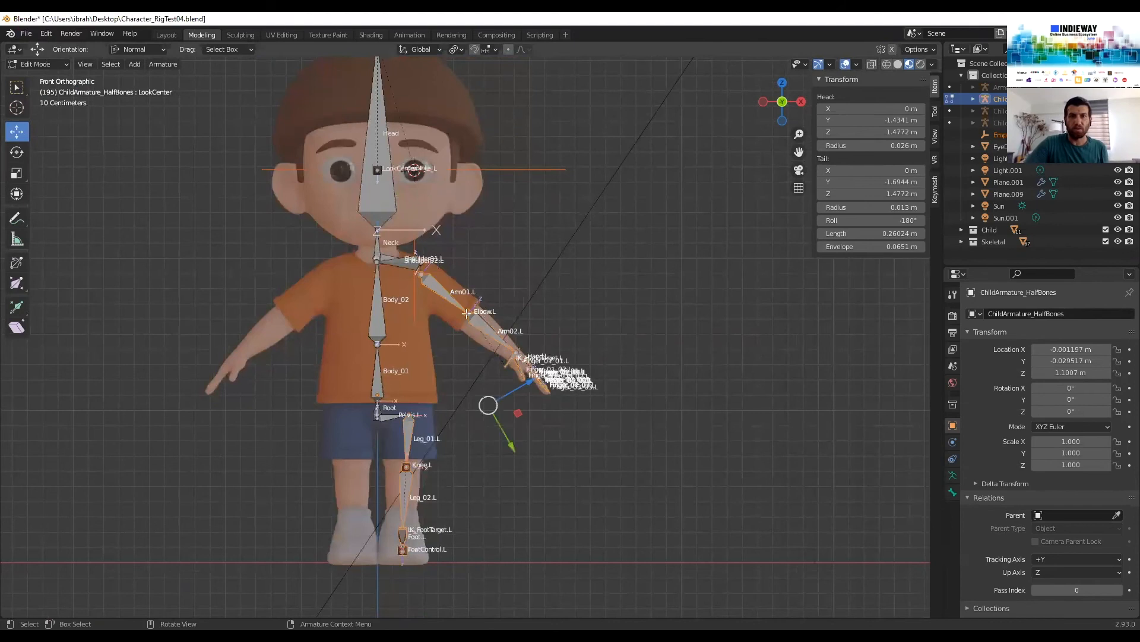
Add the left shoulder bone, Pelvis.L, Look.L and Eye_L to the current bone selection
scroll(467, 313, up, 1)
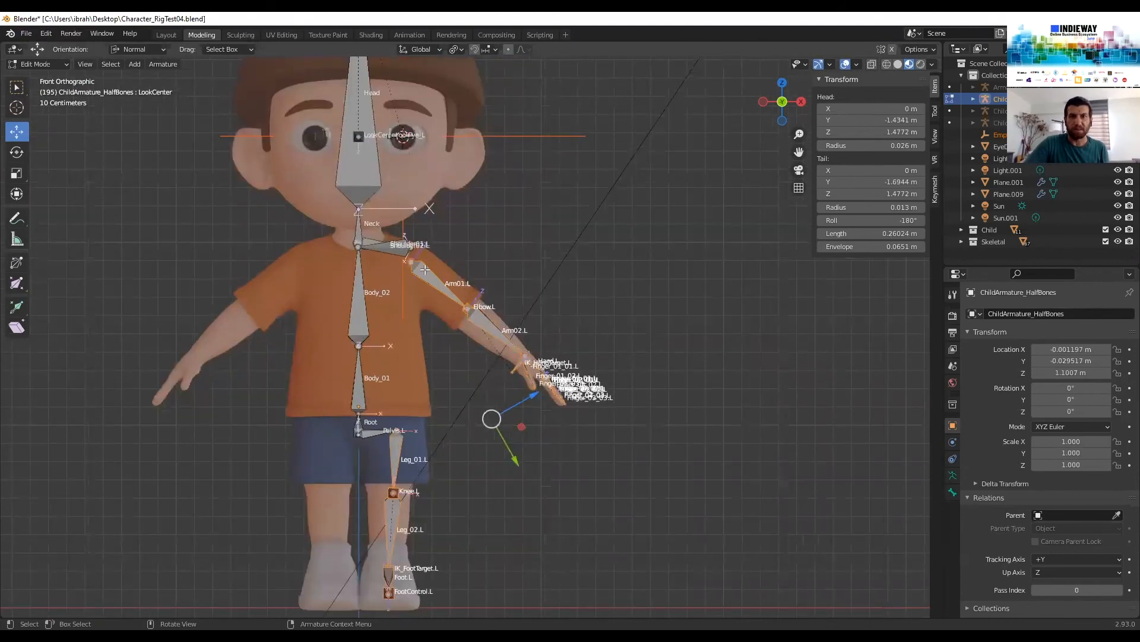
scroll(428, 271, up, 1)
scroll(452, 284, up, 1)
shift+click(452, 286)
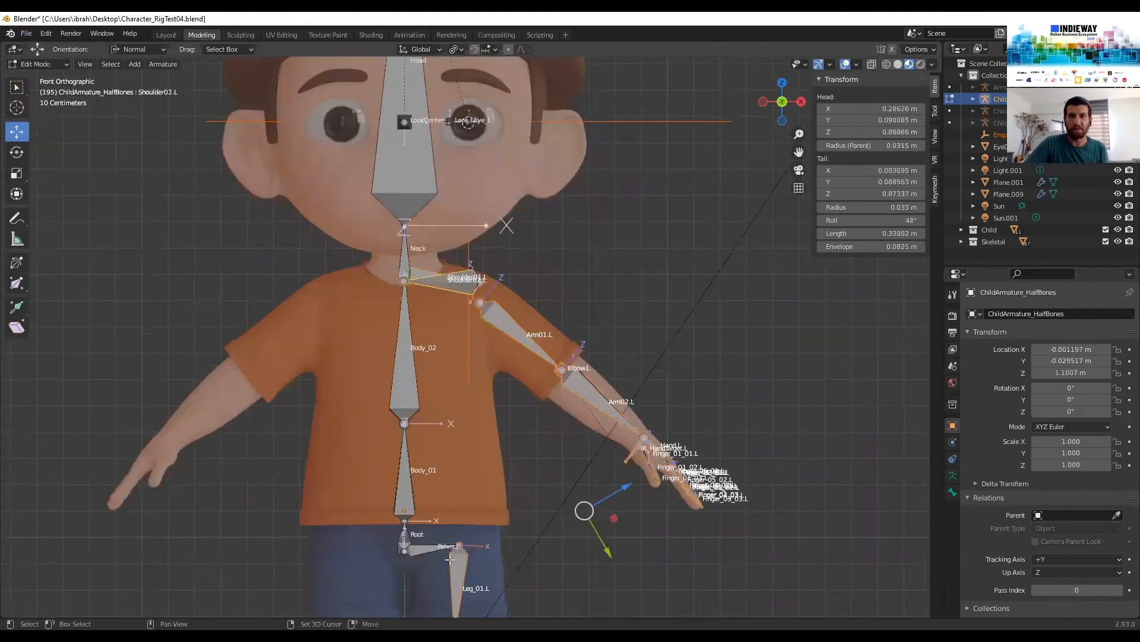
shift+click(433, 547)
shift+middle_drag(601, 275, 582, 474)
shift+middle_drag(492, 142, 471, 335)
scroll(471, 335, up, 5)
mouse_move(486, 289)
shift+mouse_down()
mouse_move(376, 458)
mouse_move(416, 447)
shift+mouse_up()
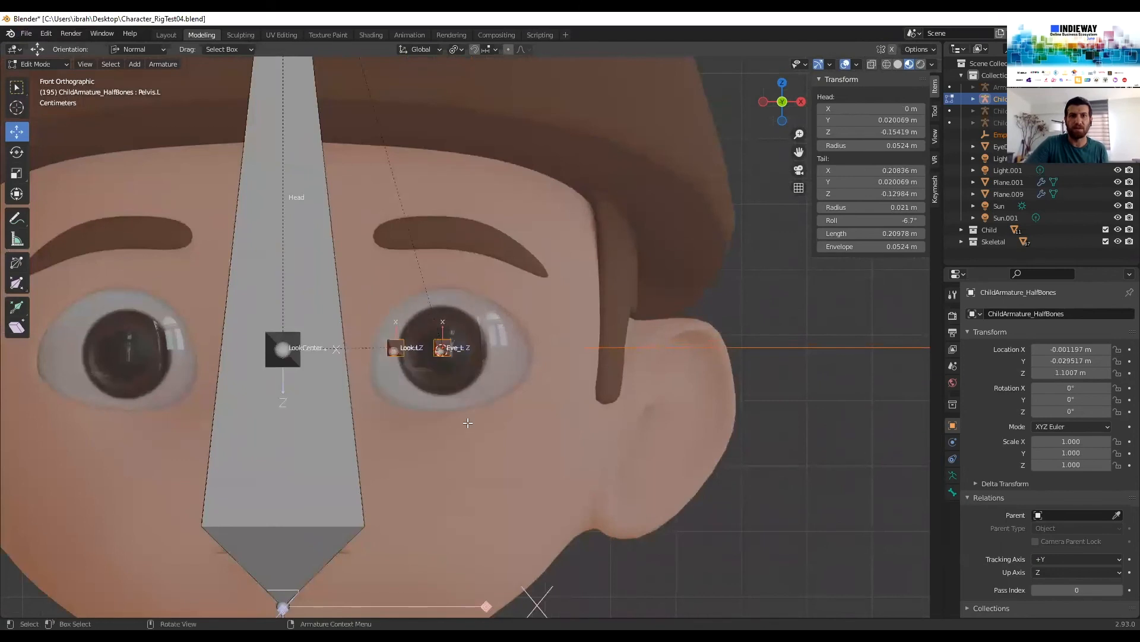
Review the selected left-side bones from the eyes down to the hand, and look through the armature editing commands
scroll(476, 416, down, 5)
shift+middle_drag(588, 317, 590, 306)
shift+middle_drag(445, 420, 459, 386)
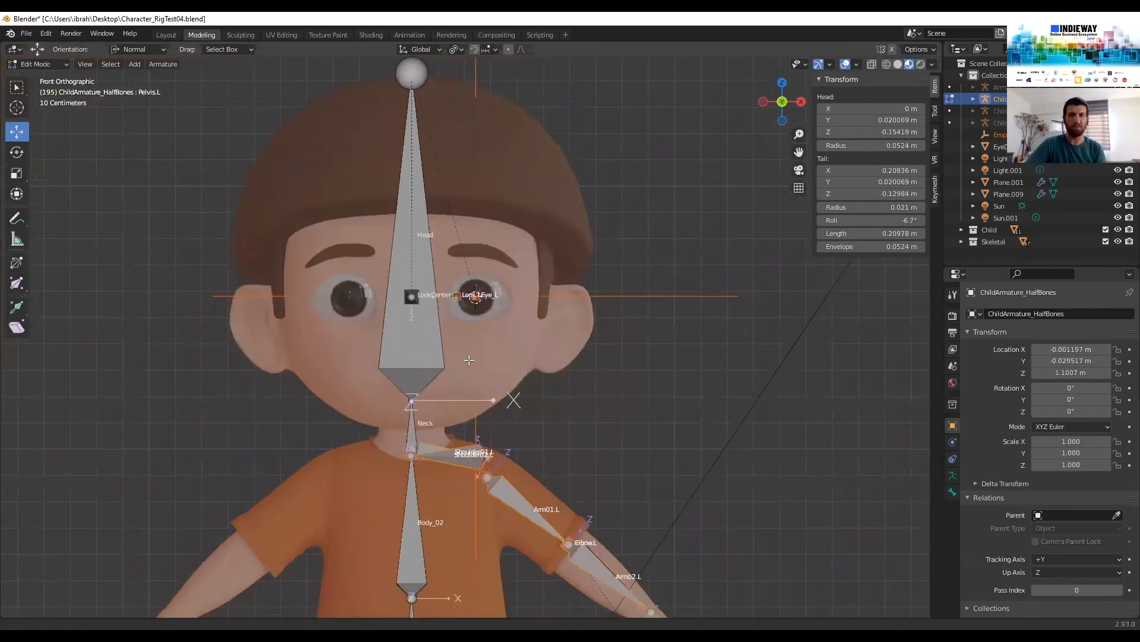
shift+middle_drag(447, 484, 468, 361)
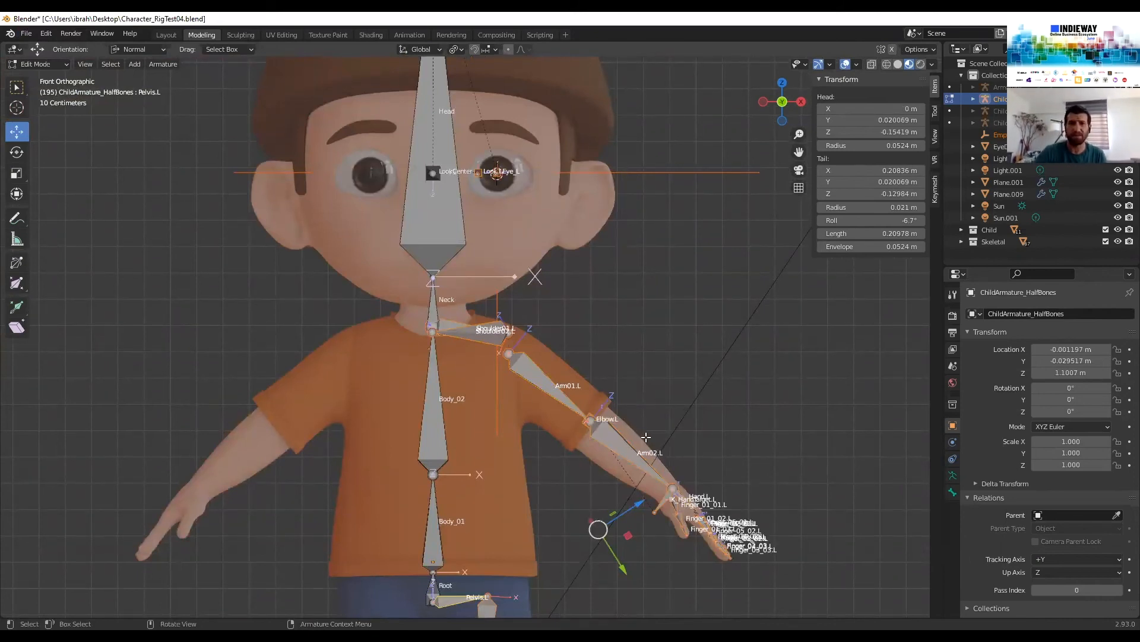
shift+middle_drag(564, 422, 546, 313)
scroll(563, 355, up, 3)
shift+middle_drag(322, 168, 169, 198)
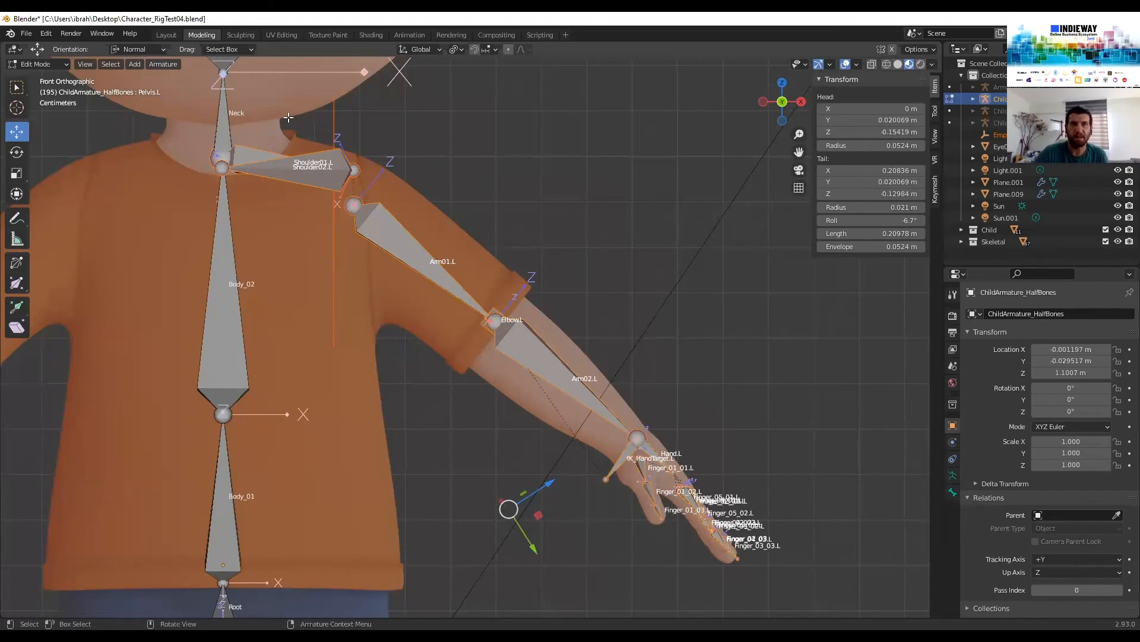
click(164, 65)
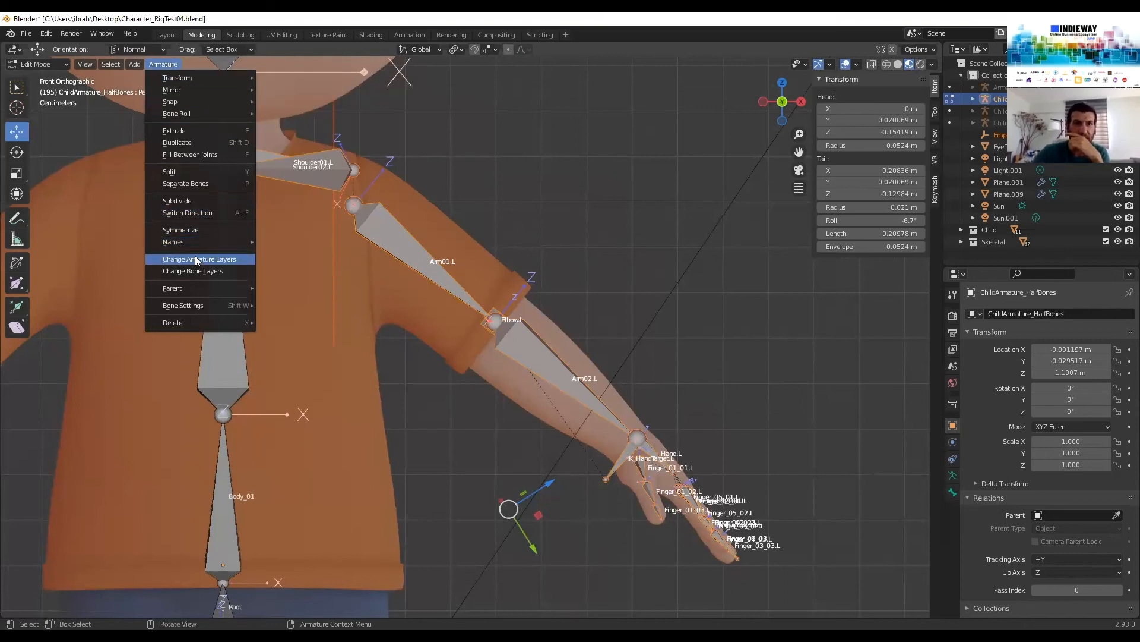
mouse_move(194, 243)
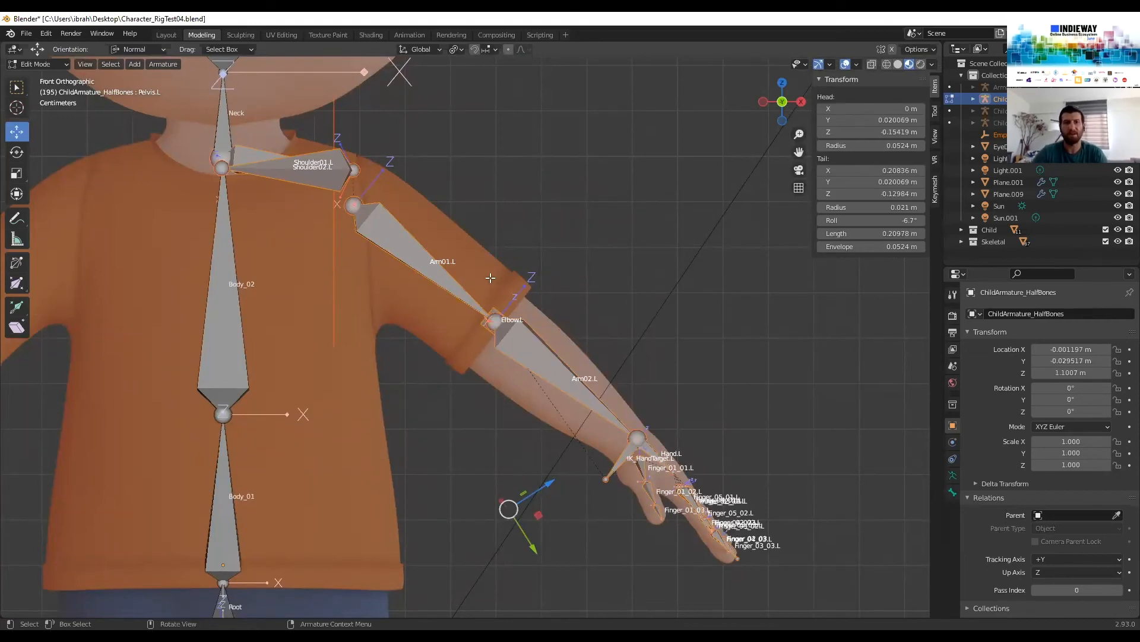
Symmetrize the selected left-side bones onto the character's right side and inspect the mirrored arm bones
shift+middle_drag(552, 268, 591, 331)
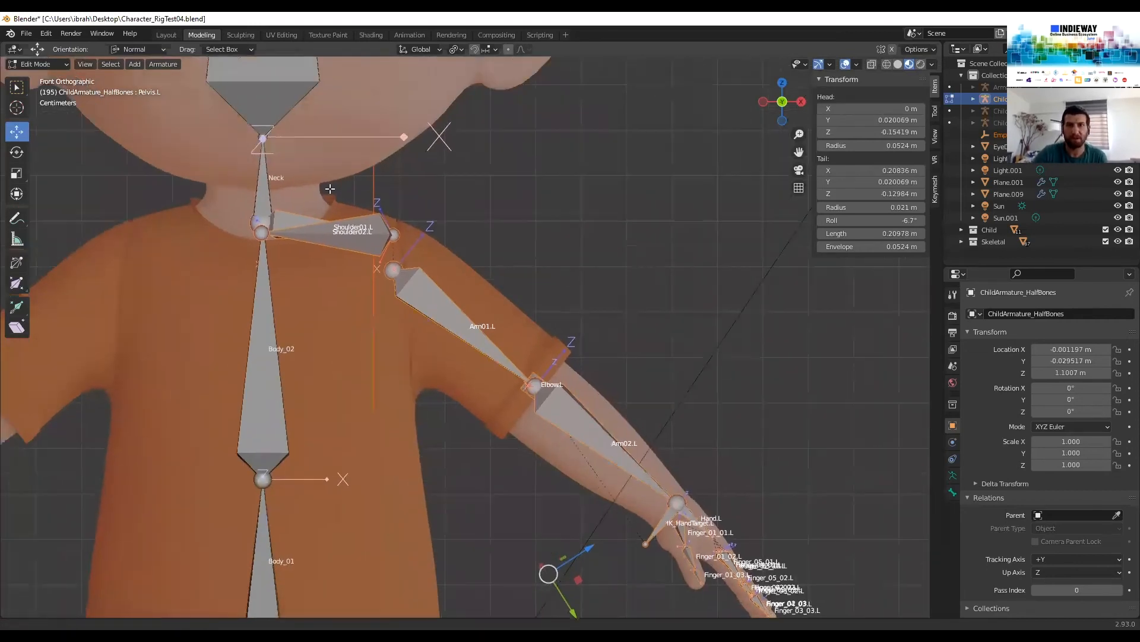
shift+middle_drag(396, 213, 410, 215)
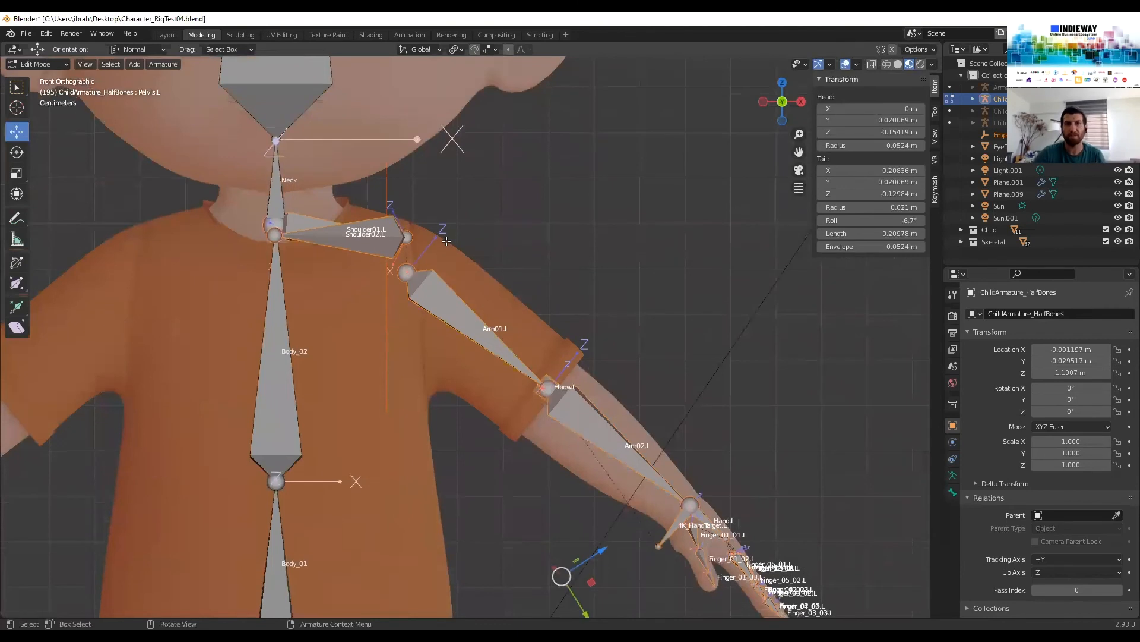
scroll(446, 241, down, 2)
click(163, 64)
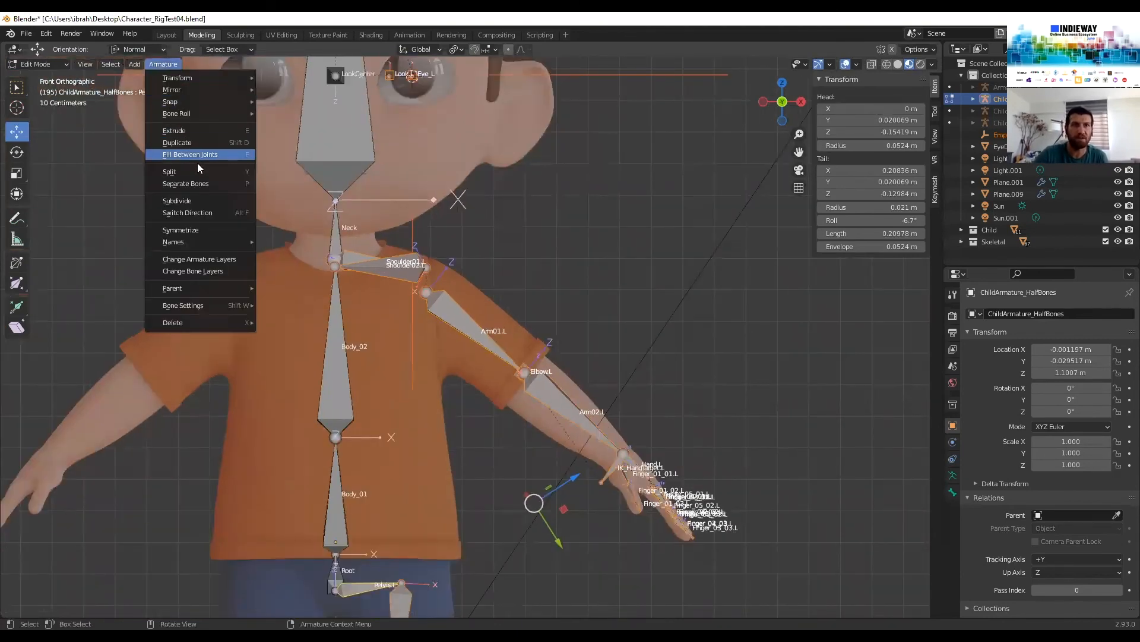
click(192, 231)
shift+middle_drag(302, 263, 569, 319)
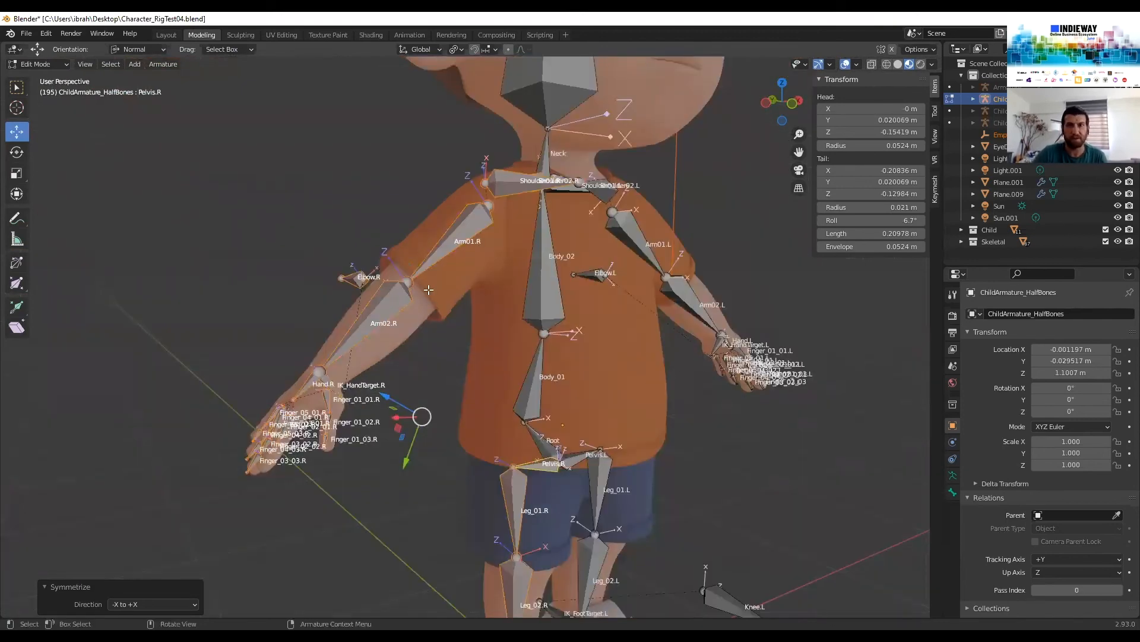
scroll(429, 289, up, 3)
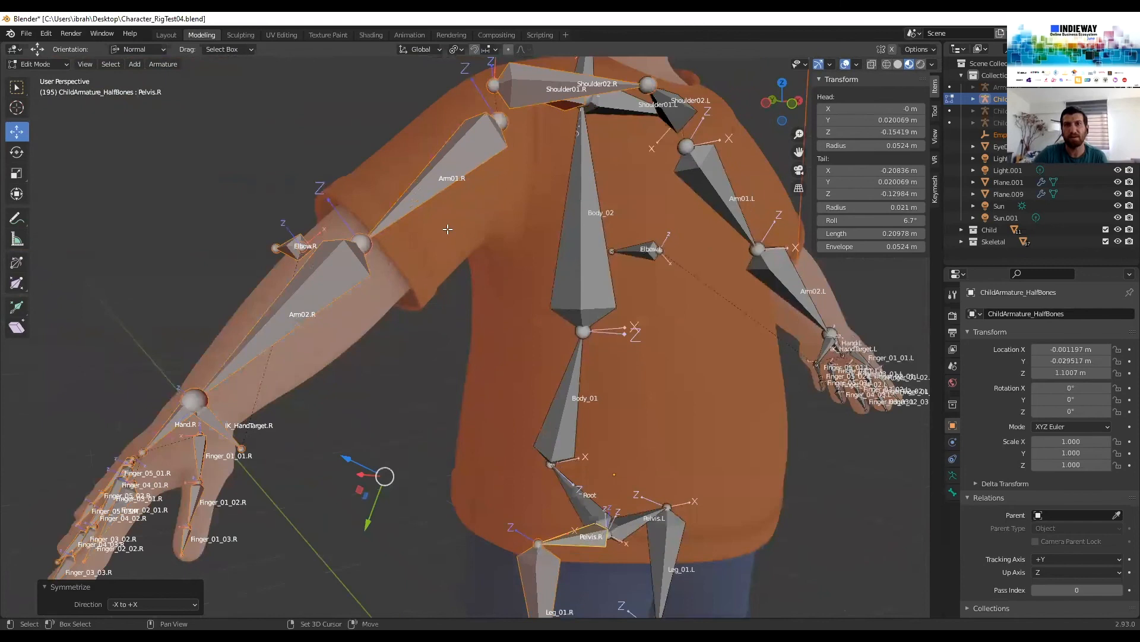
Examine the mirrored right-side bones from the hand up to the eyes and leave all bones deselected
scroll(448, 229, up, 2)
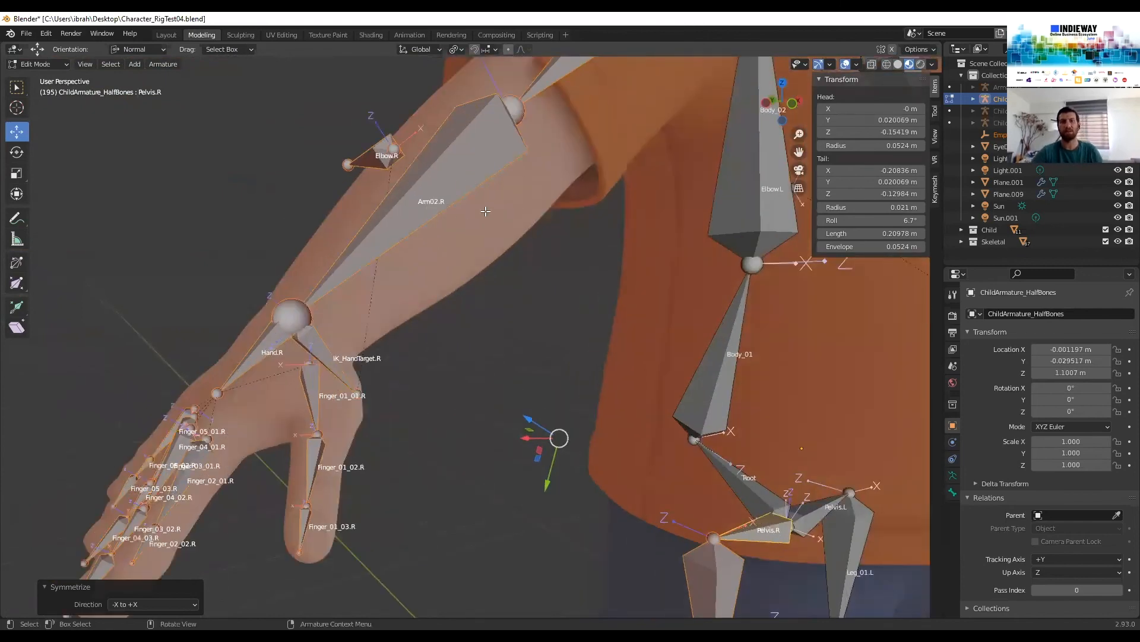
scroll(428, 256, down, 4)
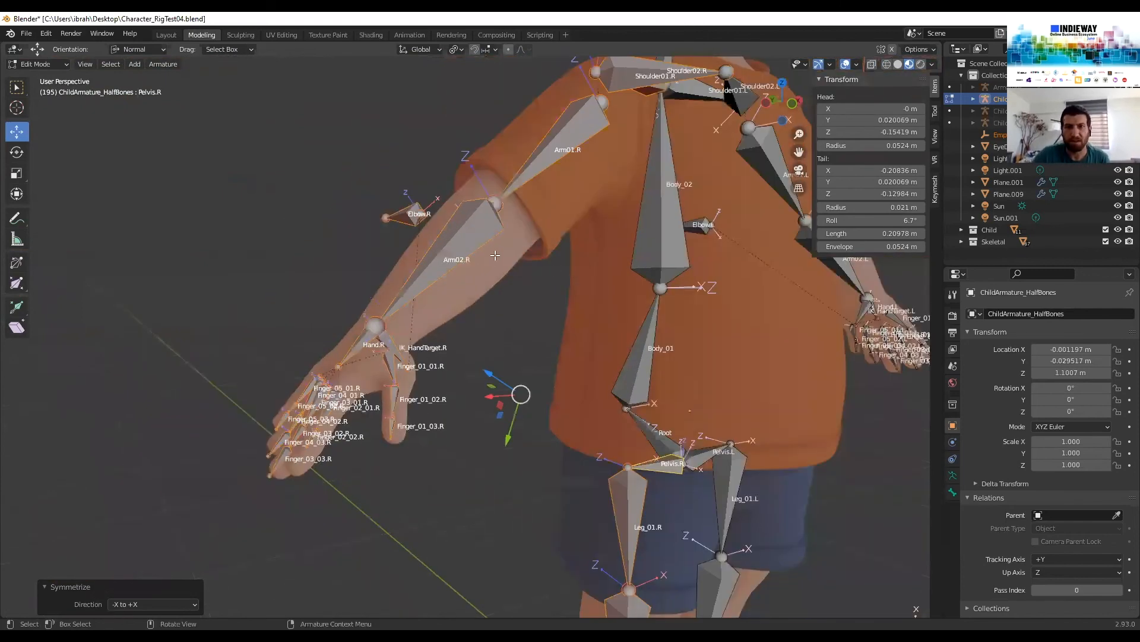
middle_drag(476, 228, 515, 212)
scroll(547, 188, down, 2)
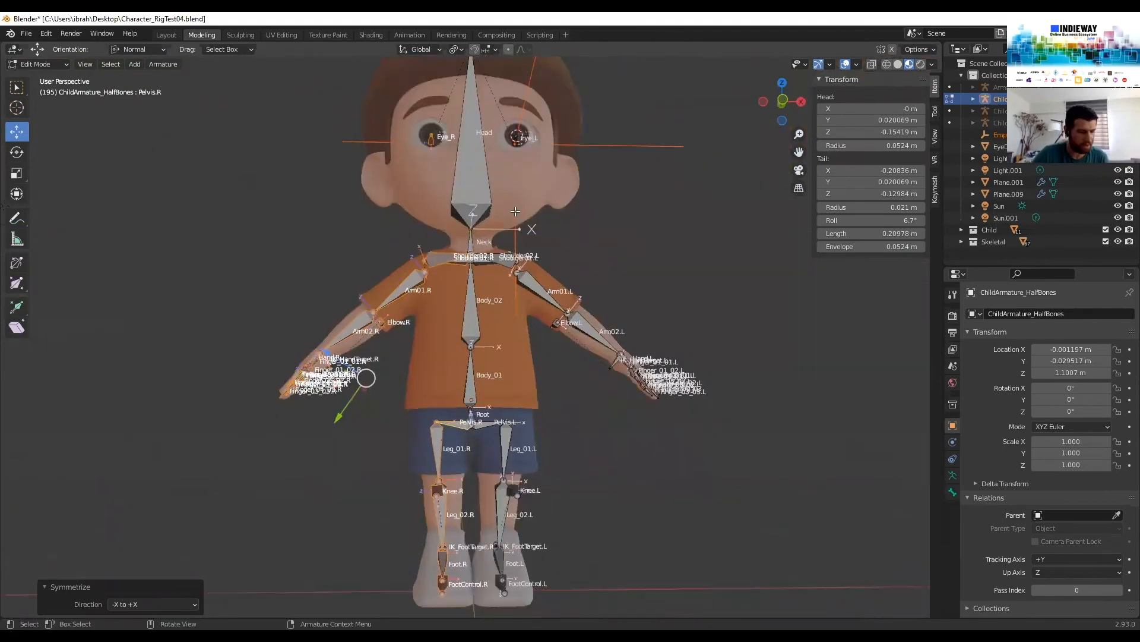
middle_drag(530, 268, 506, 278)
shift+middle_drag(527, 209, 508, 260)
shift+drag(508, 260, 507, 255)
key(a)
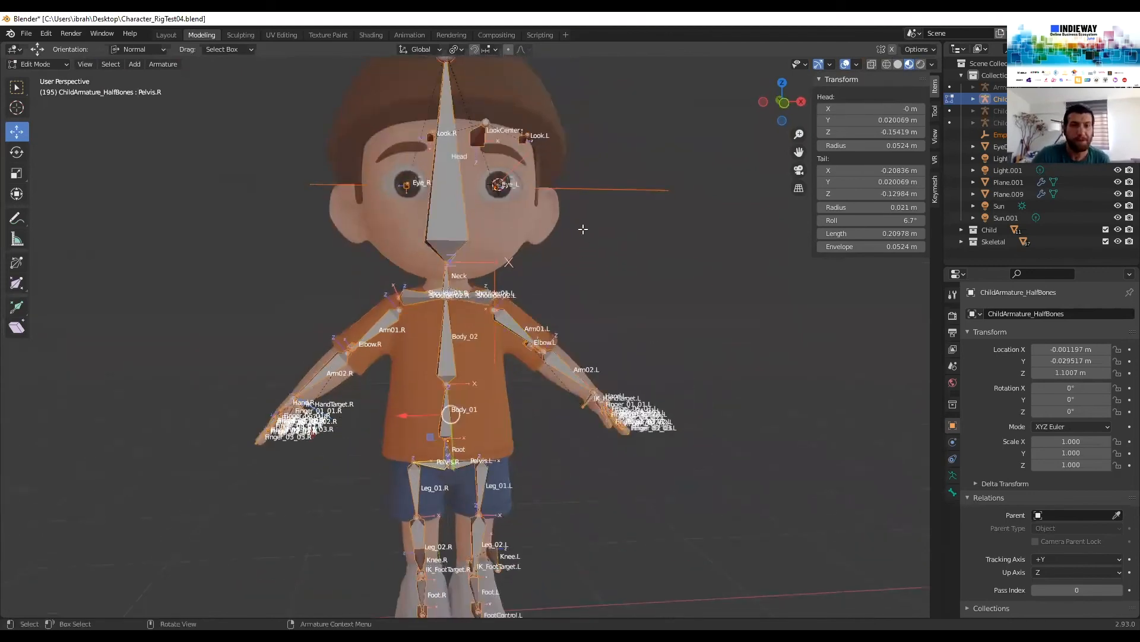
middle_drag(616, 287, 621, 240)
key(alt+a)
middle_drag(278, 106, 329, 98)
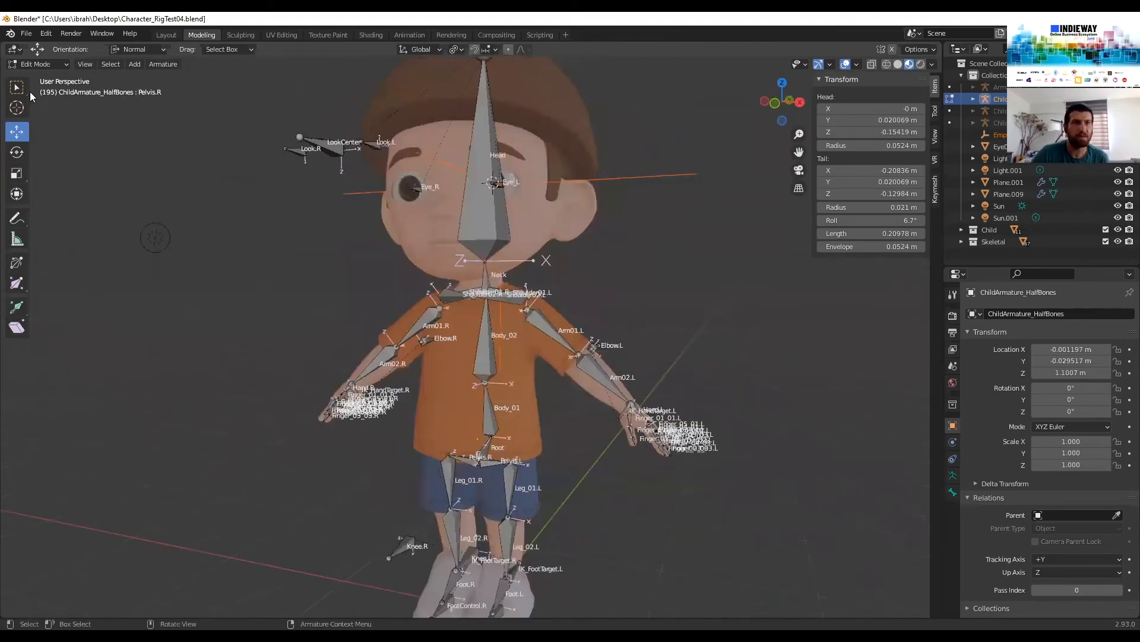
Switch the armature to Pose Mode, examine the eye and look-control bones from several angles, and select the Head bone
click(36, 64)
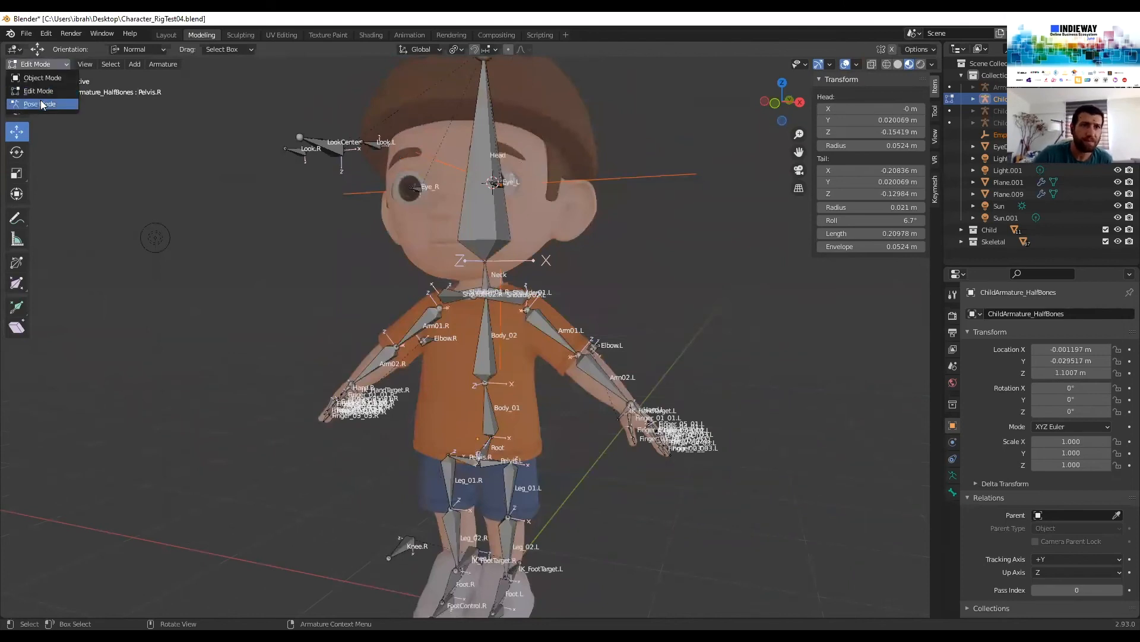
click(41, 105)
middle_drag(617, 229, 672, 224)
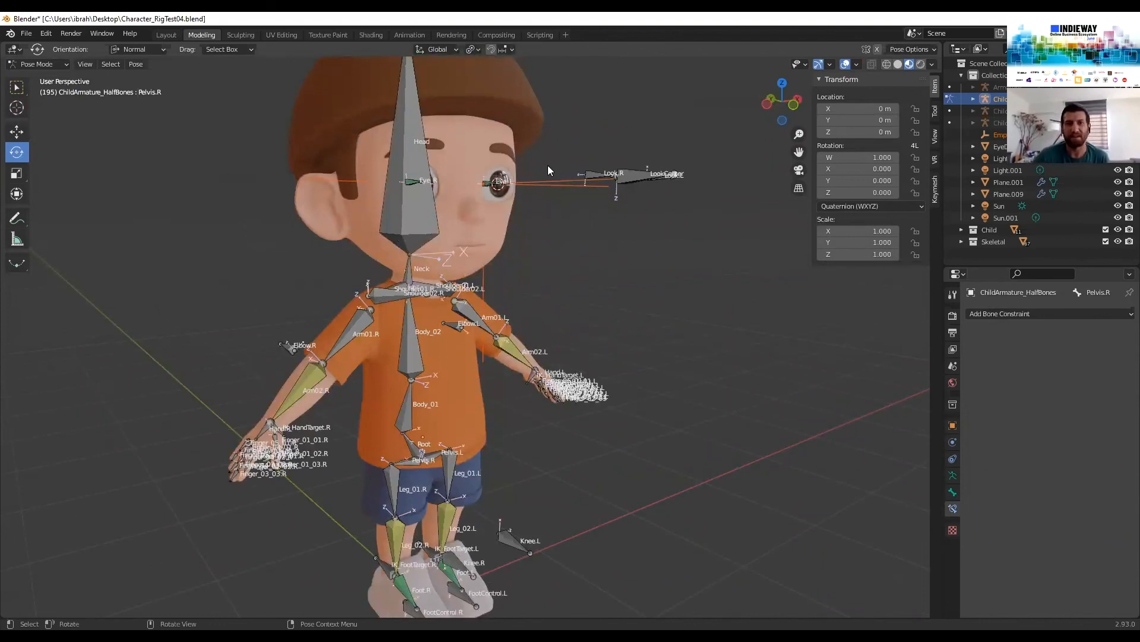
middle_drag(482, 177, 517, 186)
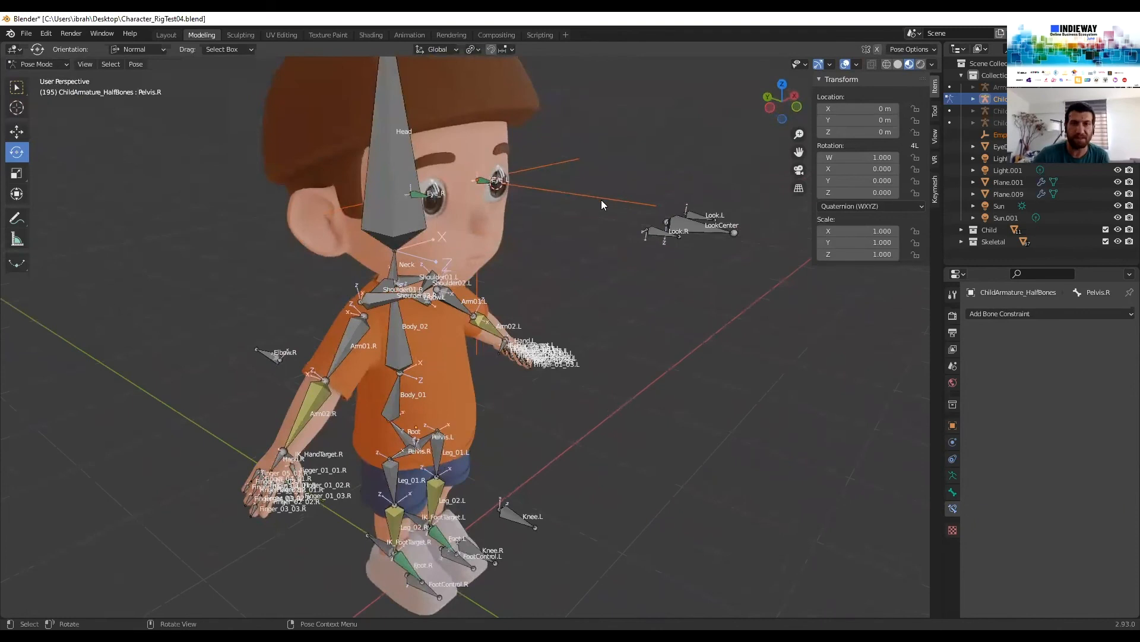
middle_drag(601, 200, 419, 177)
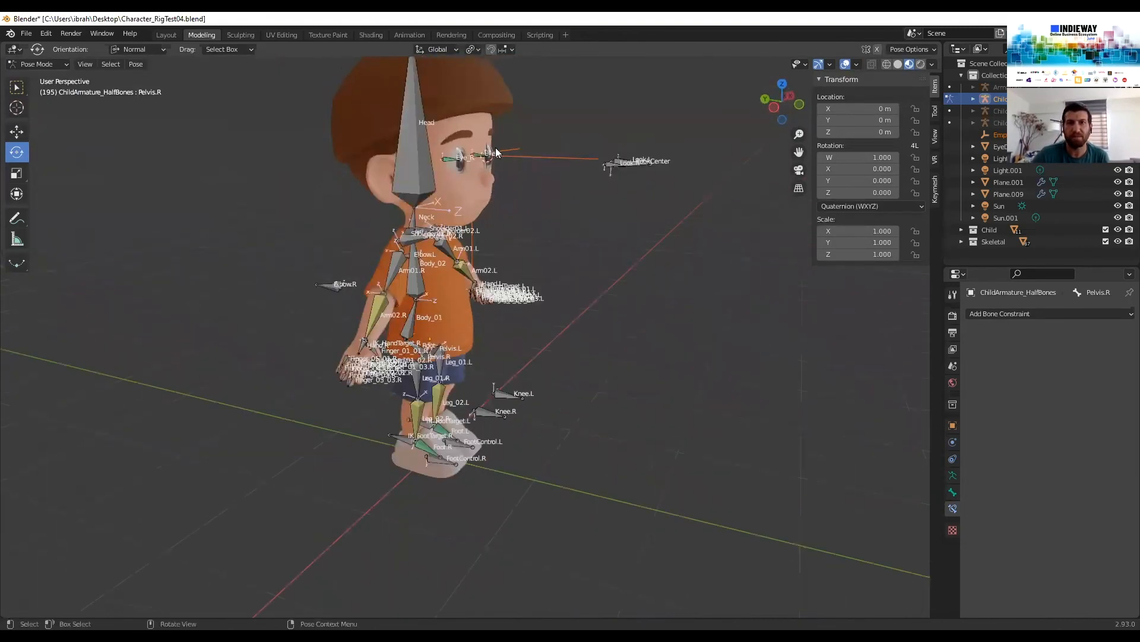
click(420, 177)
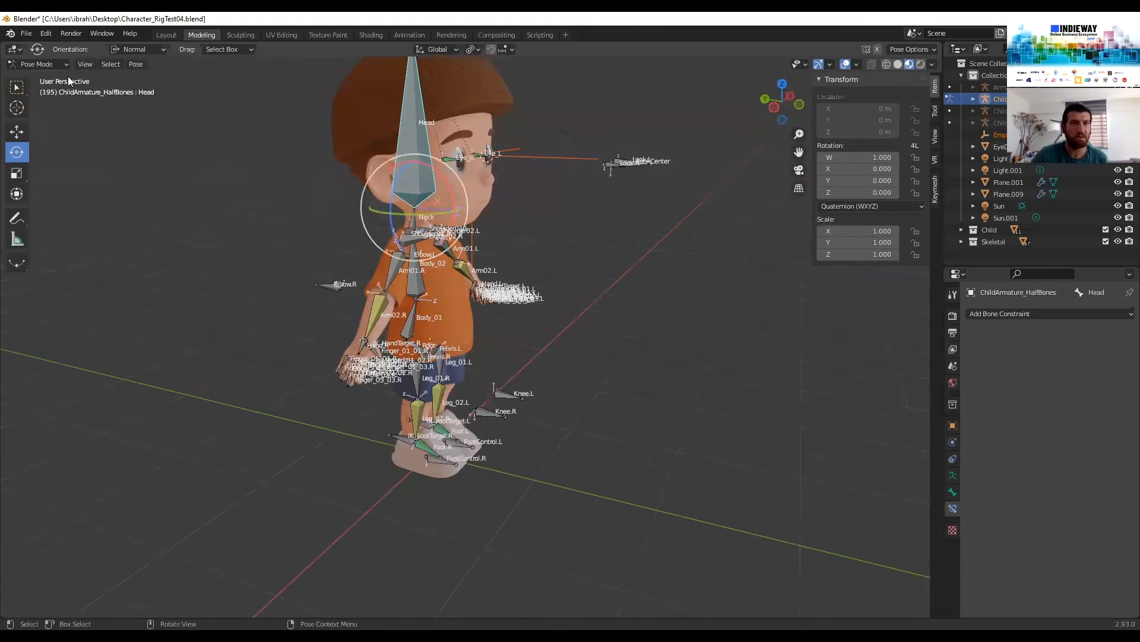
Return the armature to Object Mode and select the ChildSkin body mesh
click(51, 63)
click(37, 75)
middle_drag(536, 245, 632, 180)
scroll(630, 179, up, 3)
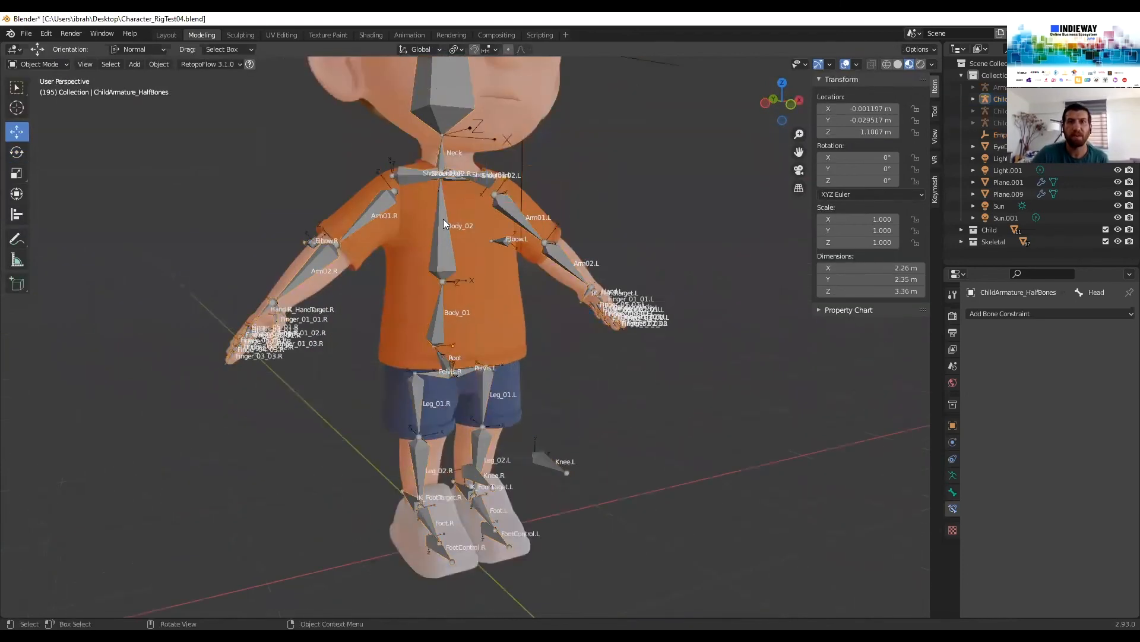
click(457, 224)
scroll(516, 267, up, 2)
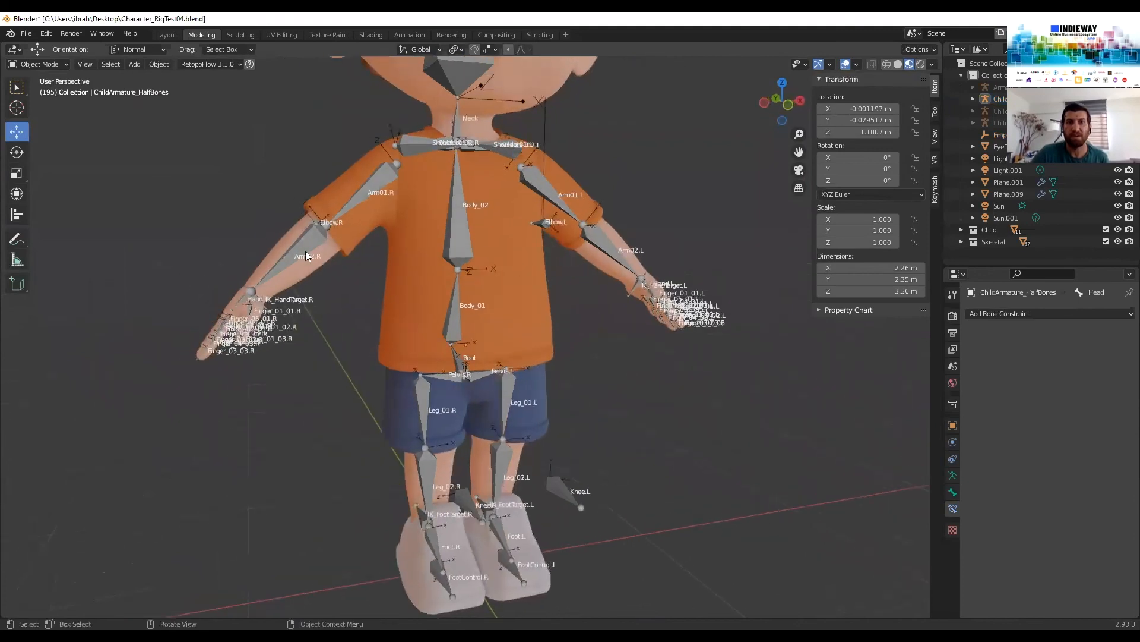
shift+middle_drag(433, 248, 391, 419)
shift+middle_drag(413, 315, 401, 352)
shift+middle_drag(380, 304, 386, 342)
scroll(397, 339, down, 2)
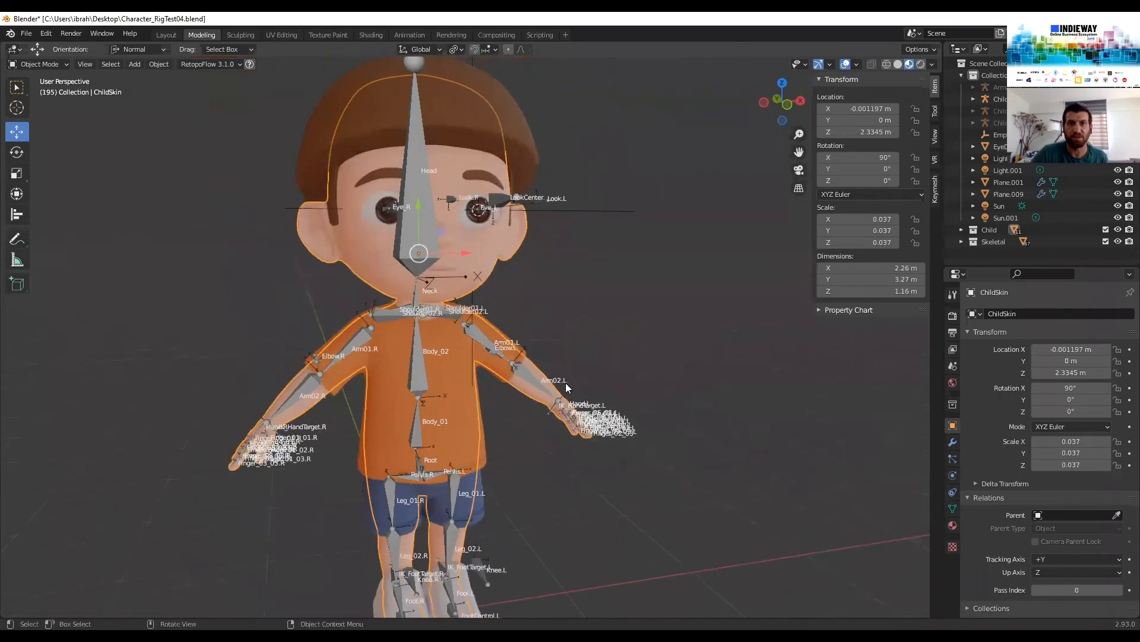
Add the shirt, Pants, shoes, Hair and Eyebrow meshes to the current object selection
shift+middle_drag(515, 380, 506, 268)
shift+click(472, 336)
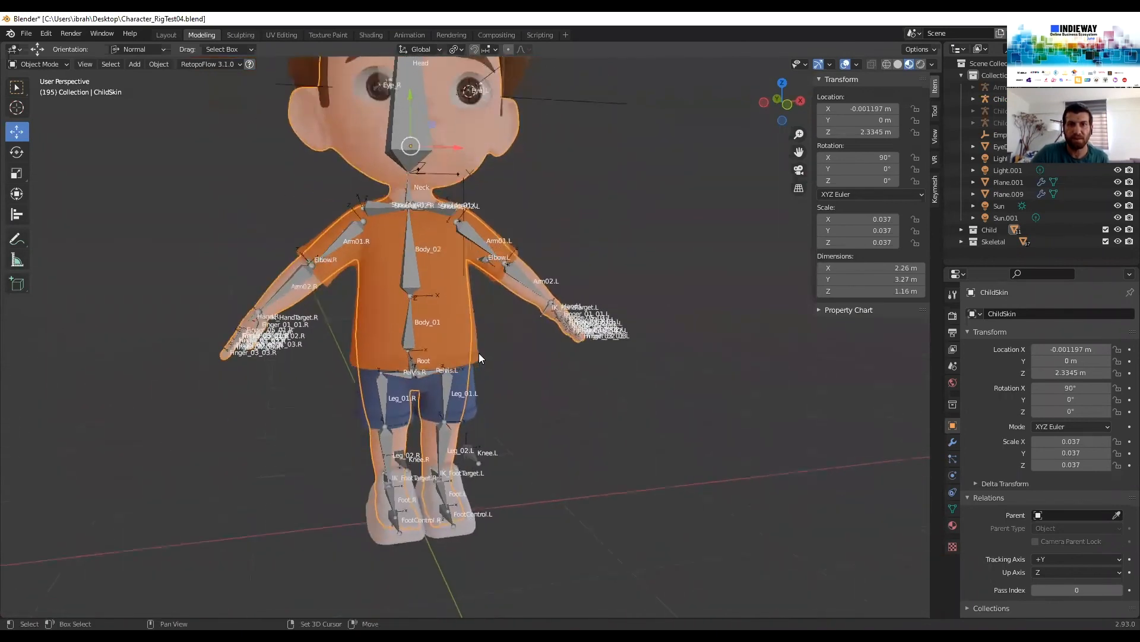
shift+click(474, 408)
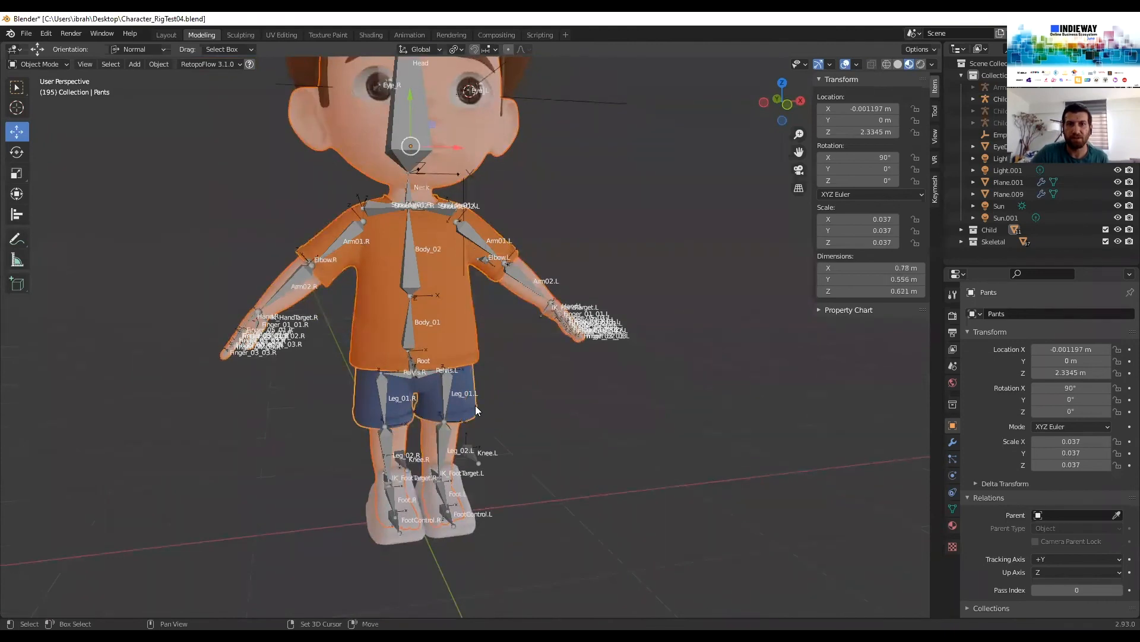
shift+click(472, 530)
shift+middle_drag(502, 196, 516, 294)
shift+middle_drag(450, 221, 493, 168)
shift+click(545, 166)
middle_drag(565, 170, 471, 227)
shift+click(470, 227)
middle_drag(657, 255, 592, 329)
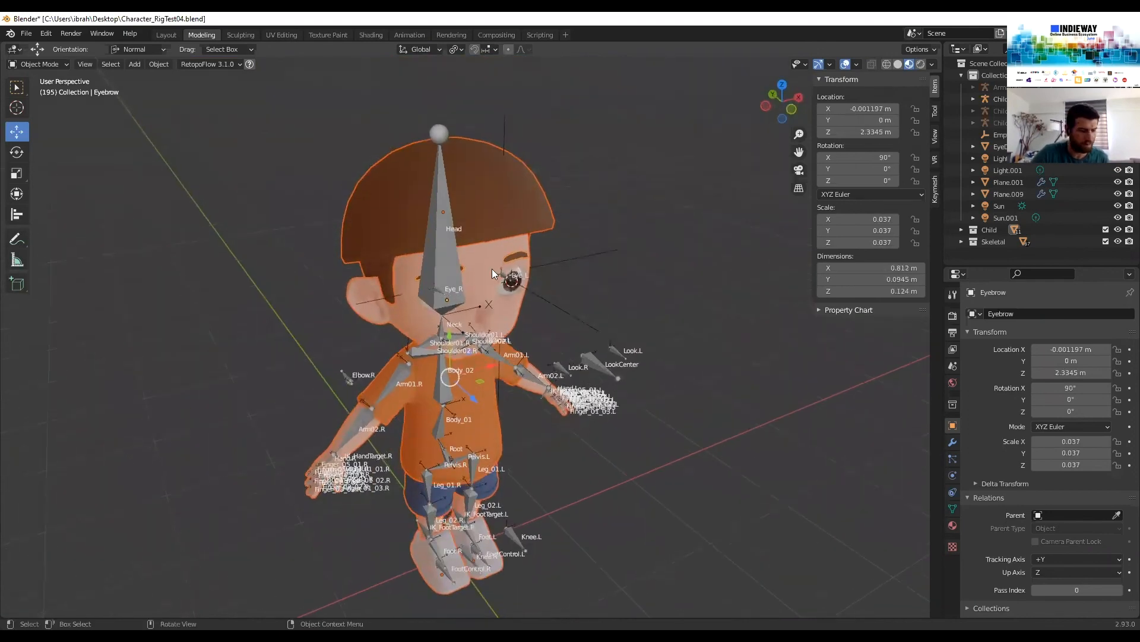
Add ChildArmature_HalfBones to the selection as the active object and parent the meshes to it with automatic weights
scroll(492, 269, up, 5)
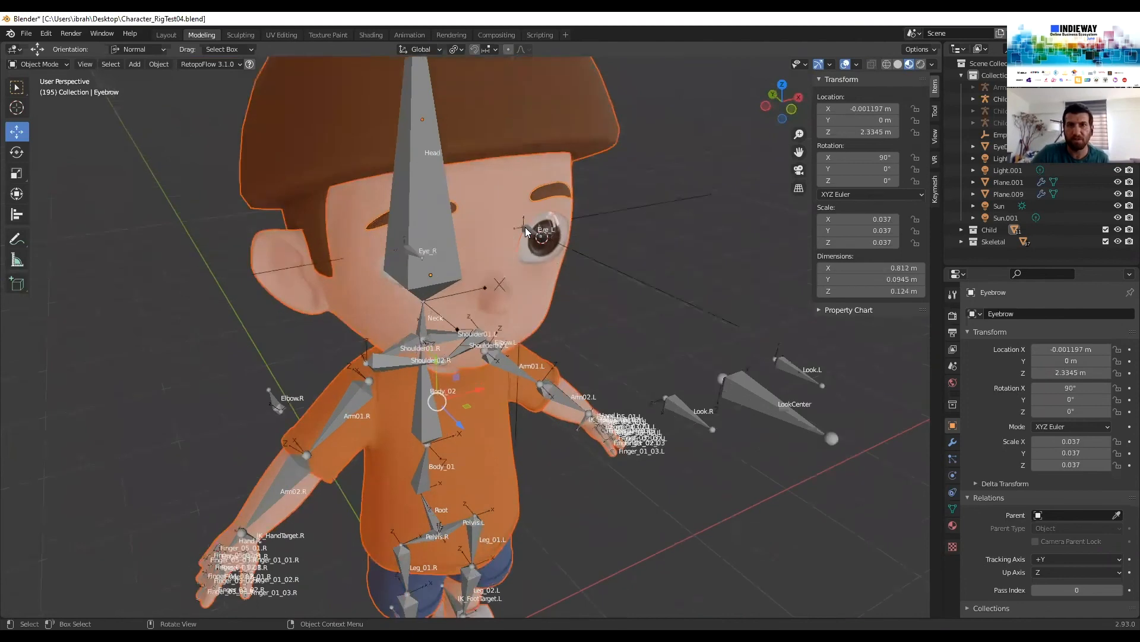
scroll(558, 284, down, 2)
middle_drag(559, 284, 544, 220)
scroll(532, 282, down, 1)
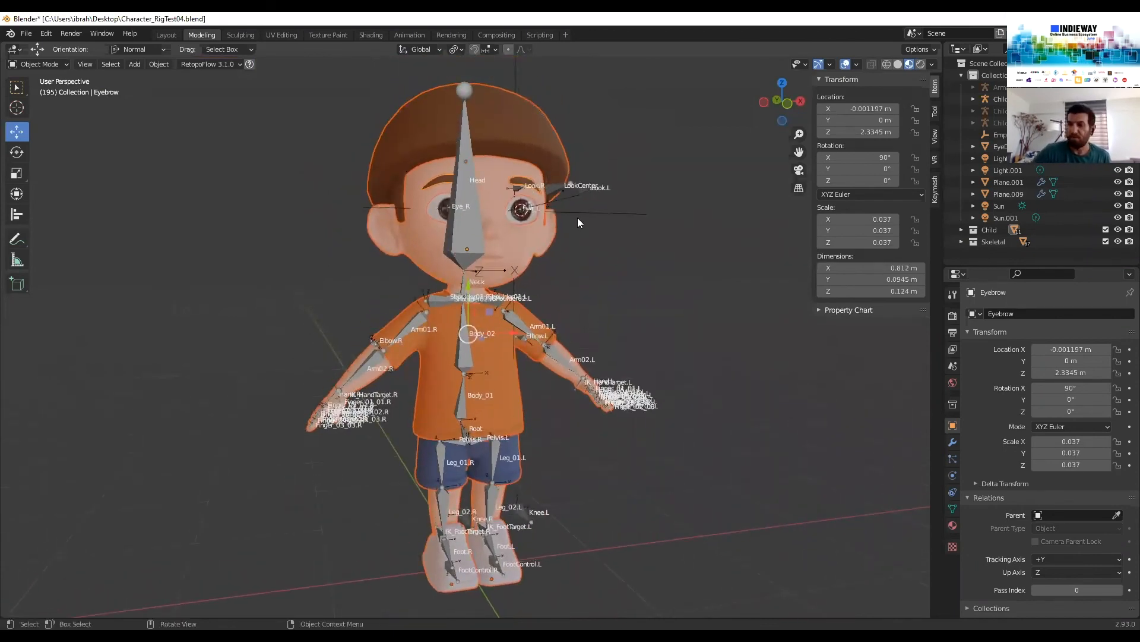
shift+click(464, 186)
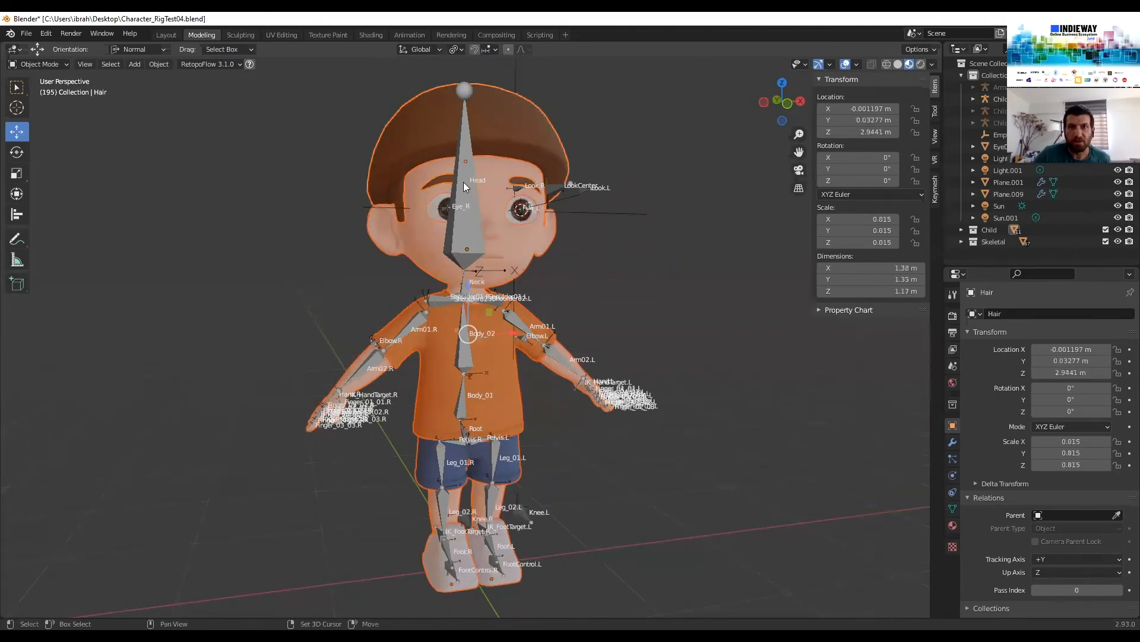
shift+click(488, 90)
shift+click(489, 91)
shift+click(474, 237)
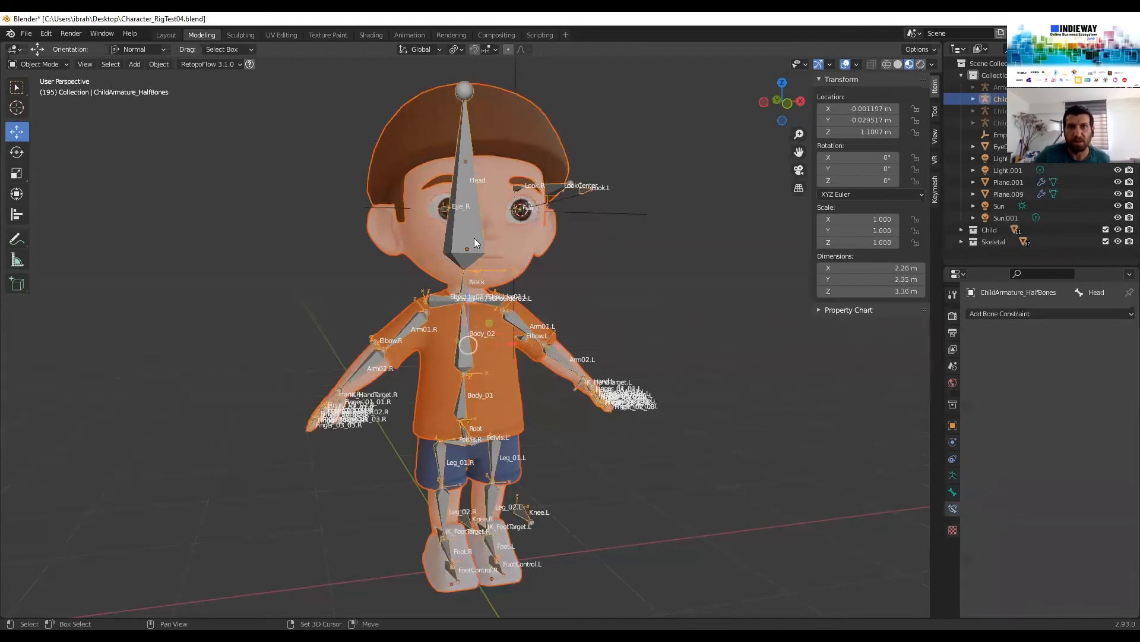
mouse_move(629, 260)
middle_down()
mouse_move(705, 267)
mouse_move(620, 267)
middle_up()
key(ctrl+p)
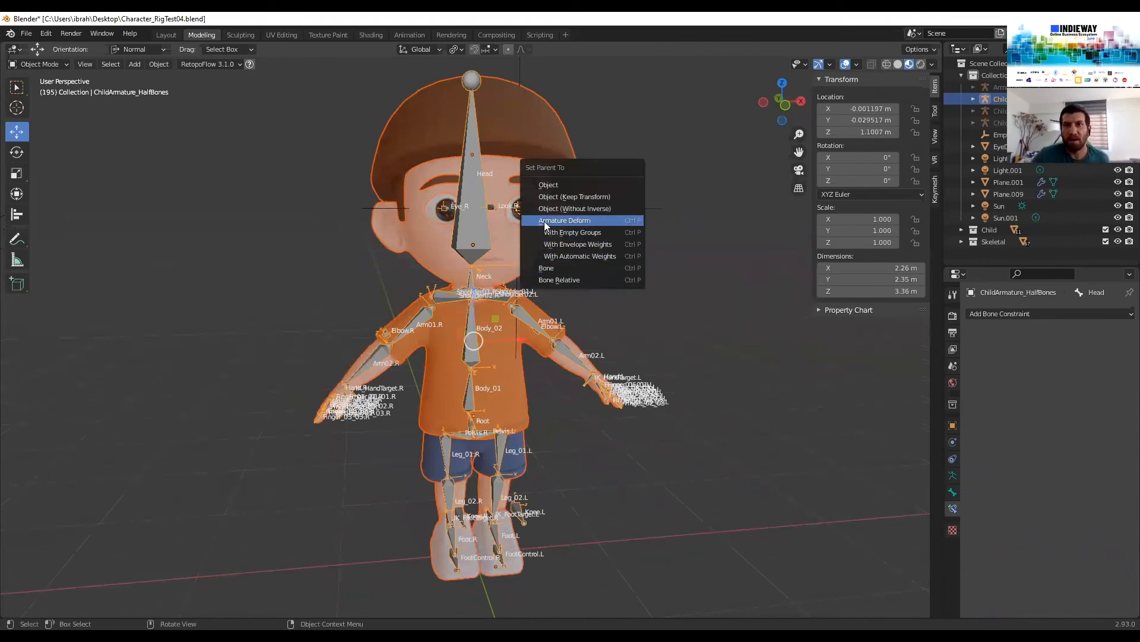
click(589, 255)
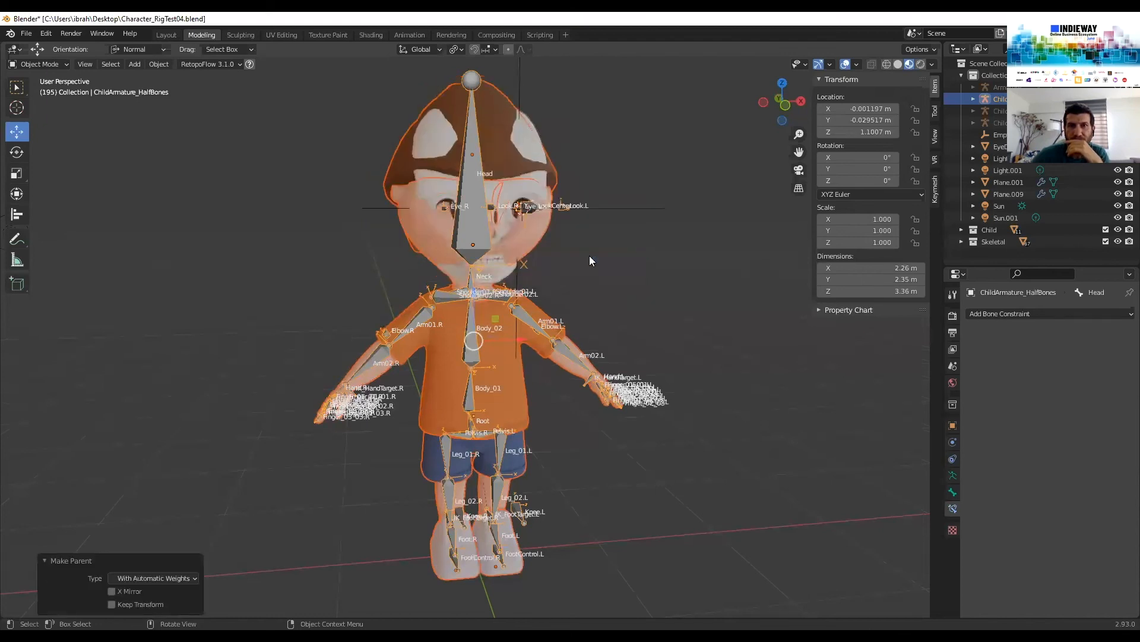
Examine the parented character's face and head from the front and side, selecting the Head and ChildSkin meshes in turn
middle_drag(589, 255, 657, 252)
middle_drag(421, 237, 289, 275)
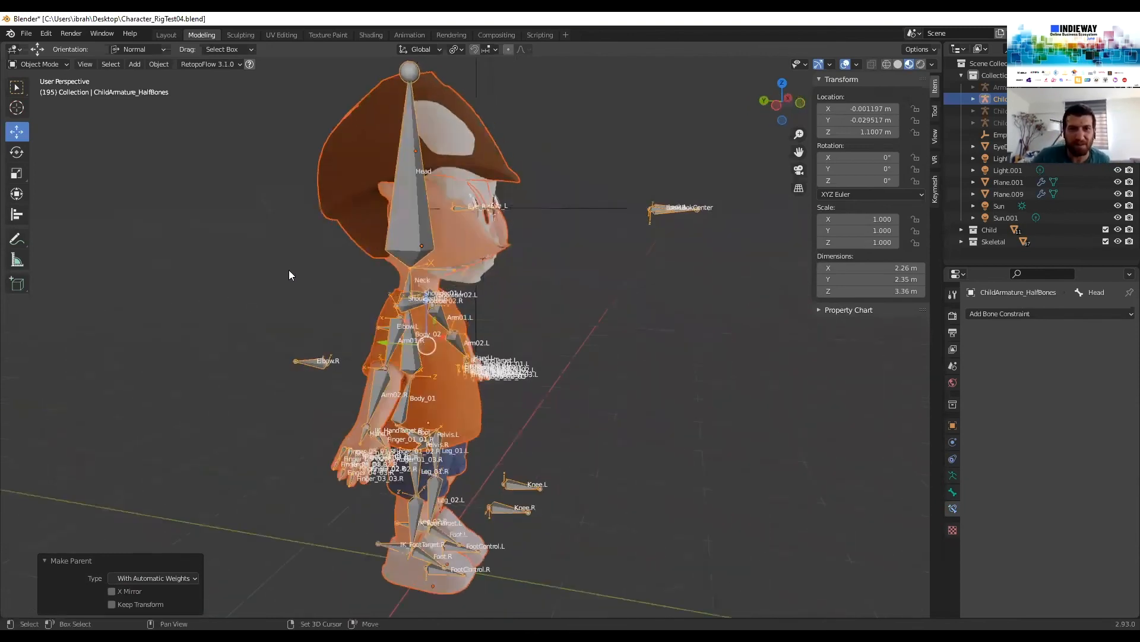
shift+middle_drag(401, 198, 260, 178)
middle_drag(481, 196, 410, 202)
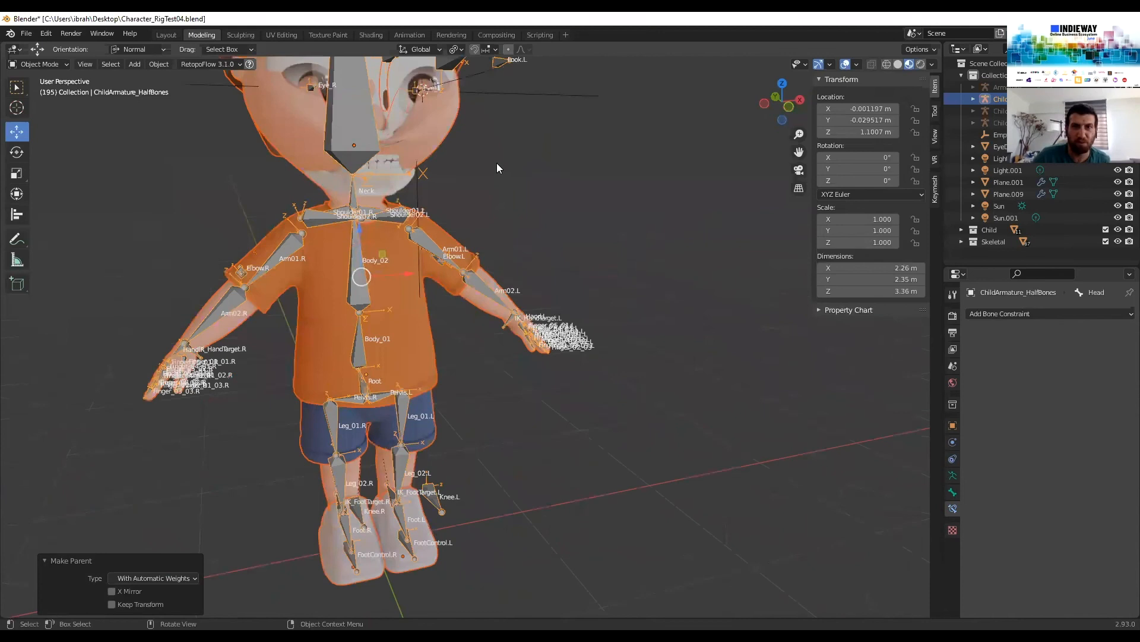
shift+middle_drag(574, 177, 629, 179)
click(627, 181)
middle_drag(802, 238, 606, 273)
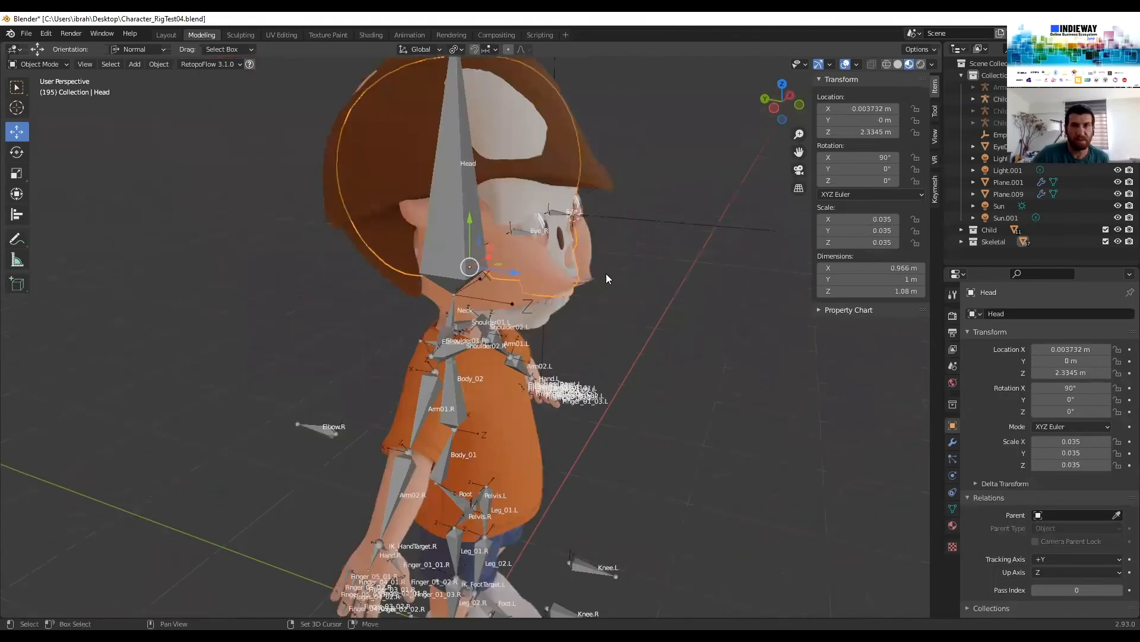
click(585, 236)
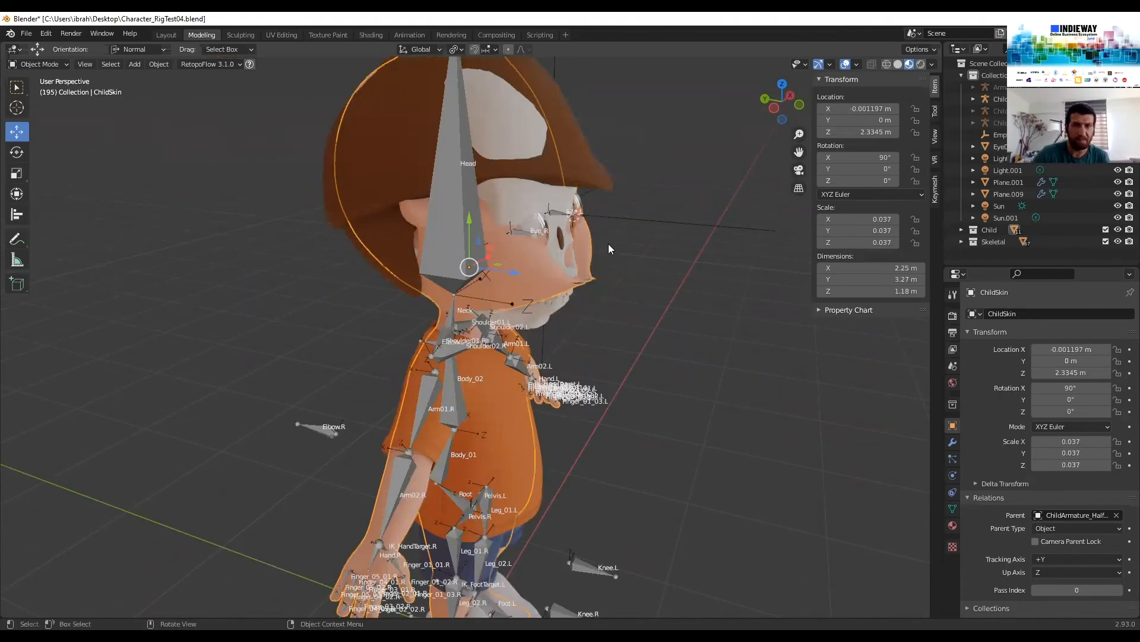
middle_drag(607, 244, 518, 232)
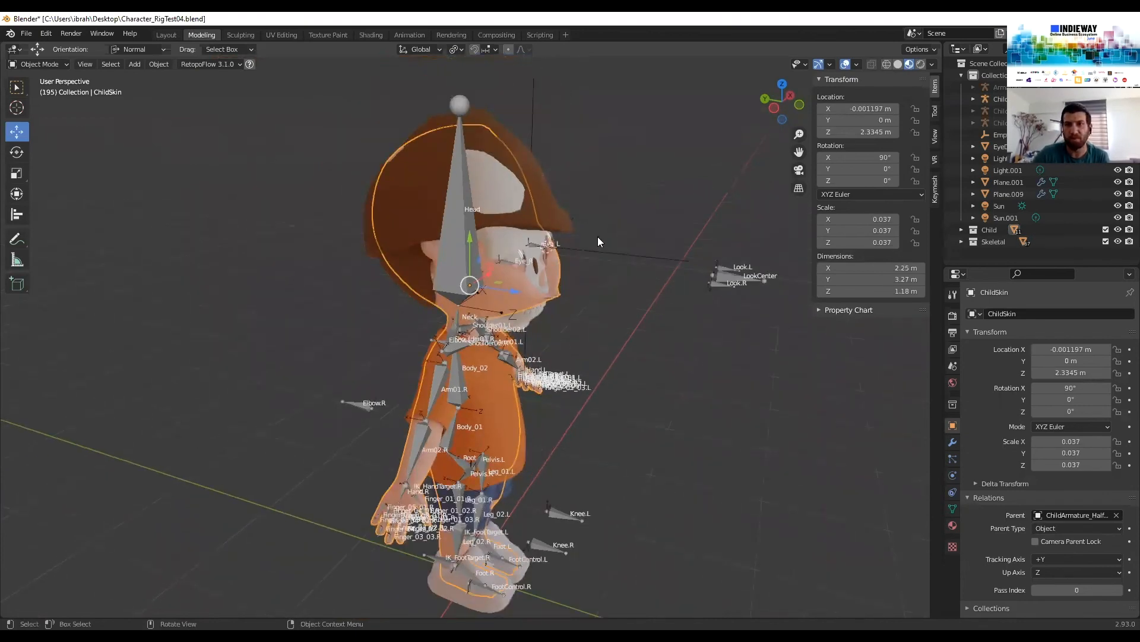
scroll(579, 257, up, 2)
mouse_move(578, 257)
middle_down()
mouse_move(505, 252)
mouse_move(571, 248)
middle_up()
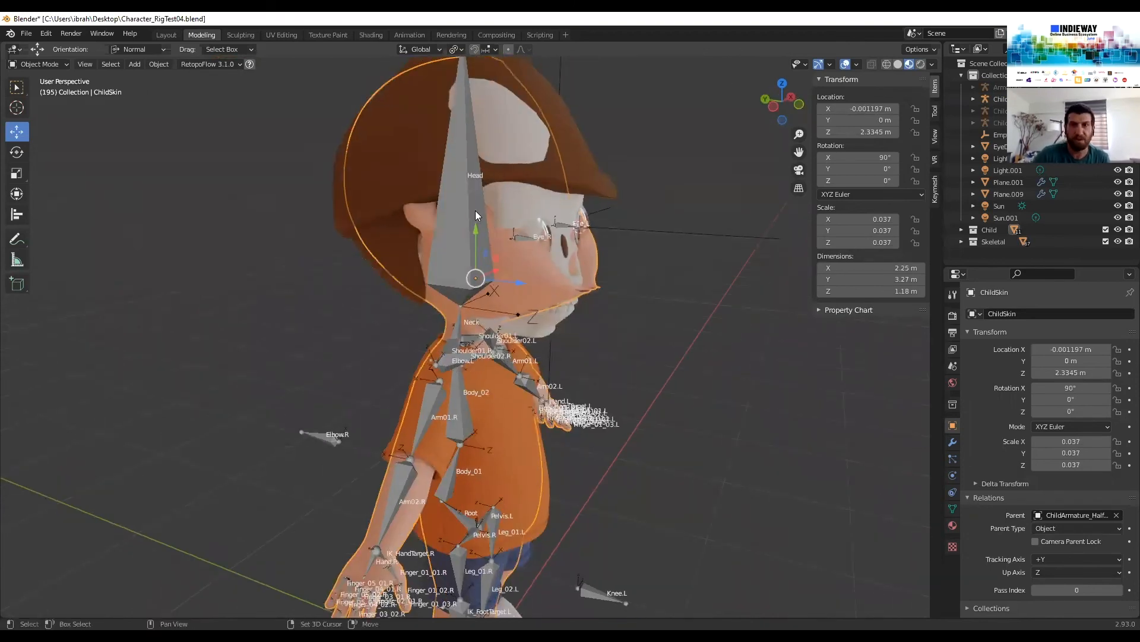
Select the armature together with ChildSkin as the active object and switch to Weight Paint mode
click(466, 189)
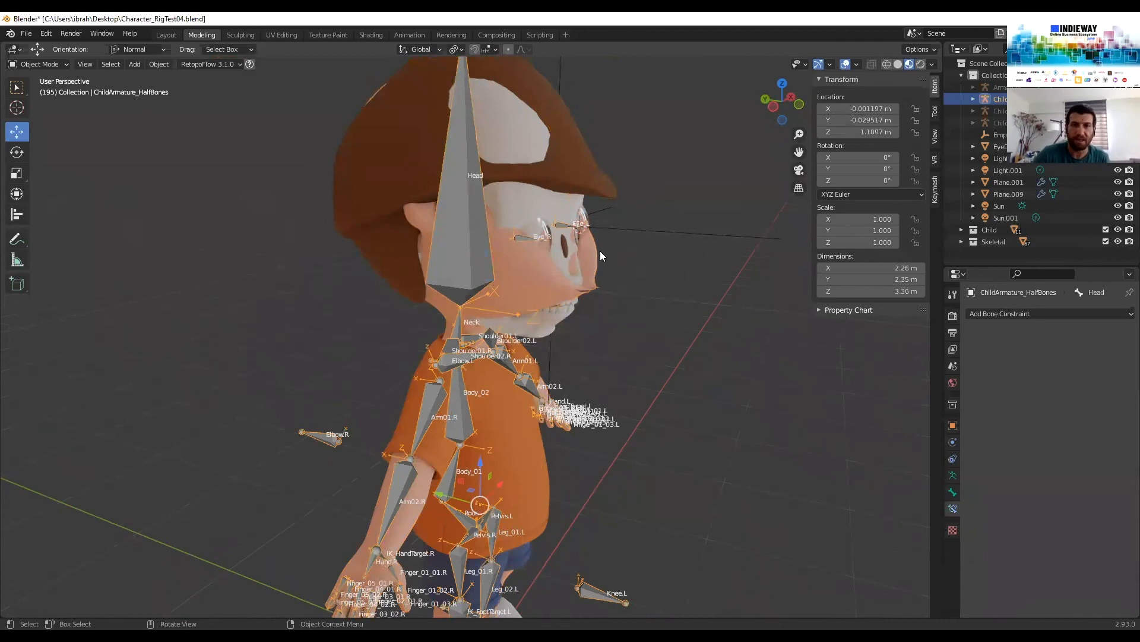
shift+click(597, 255)
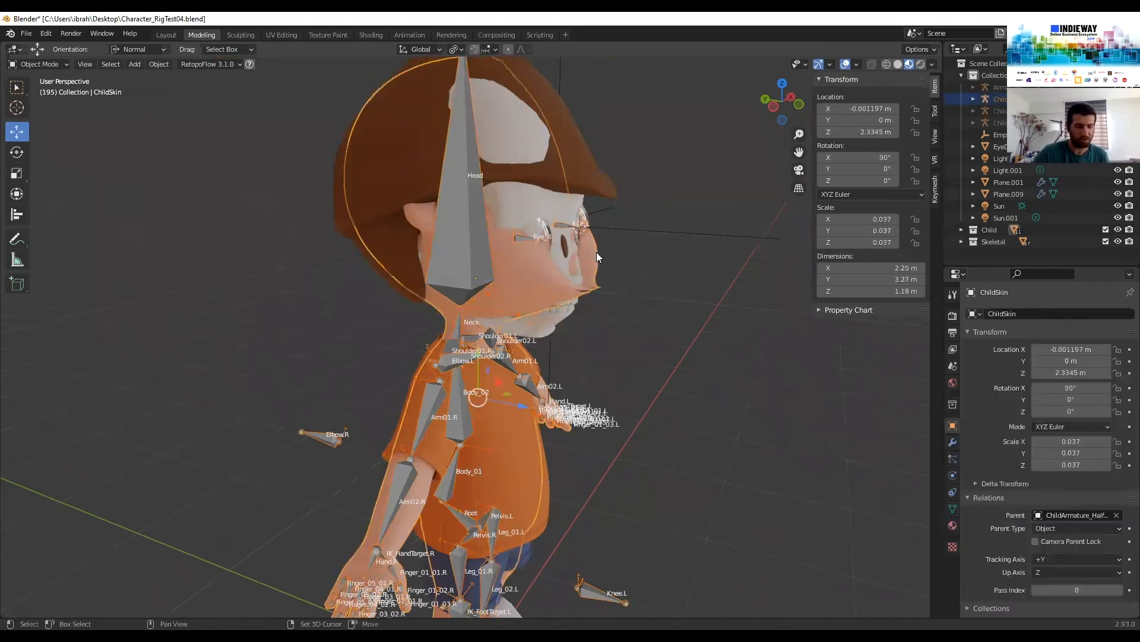
click(59, 62)
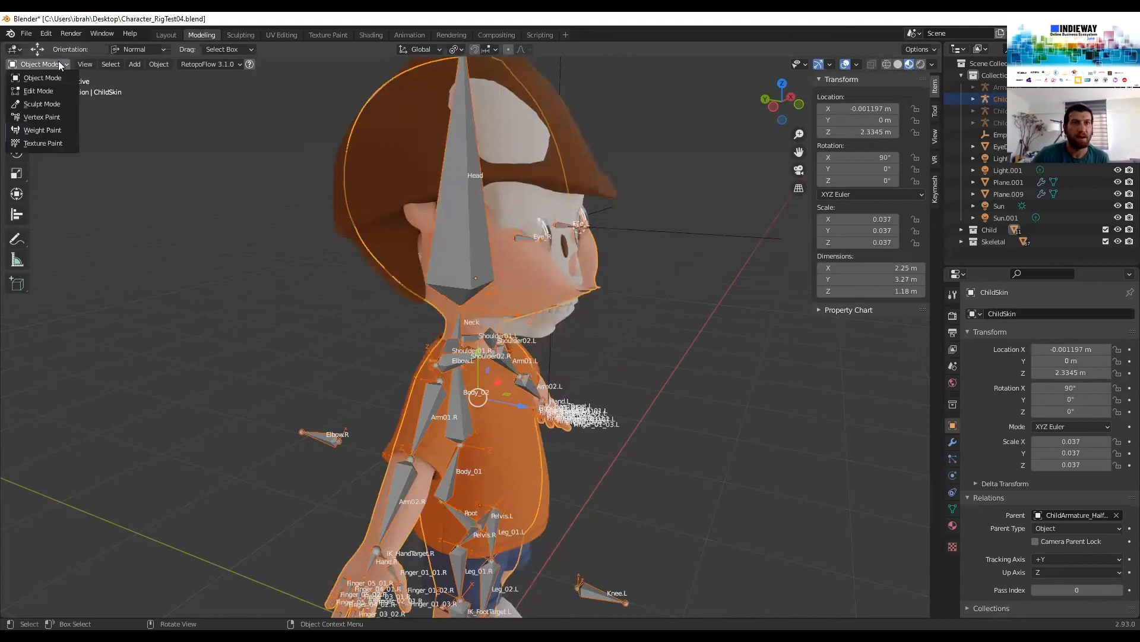
click(44, 130)
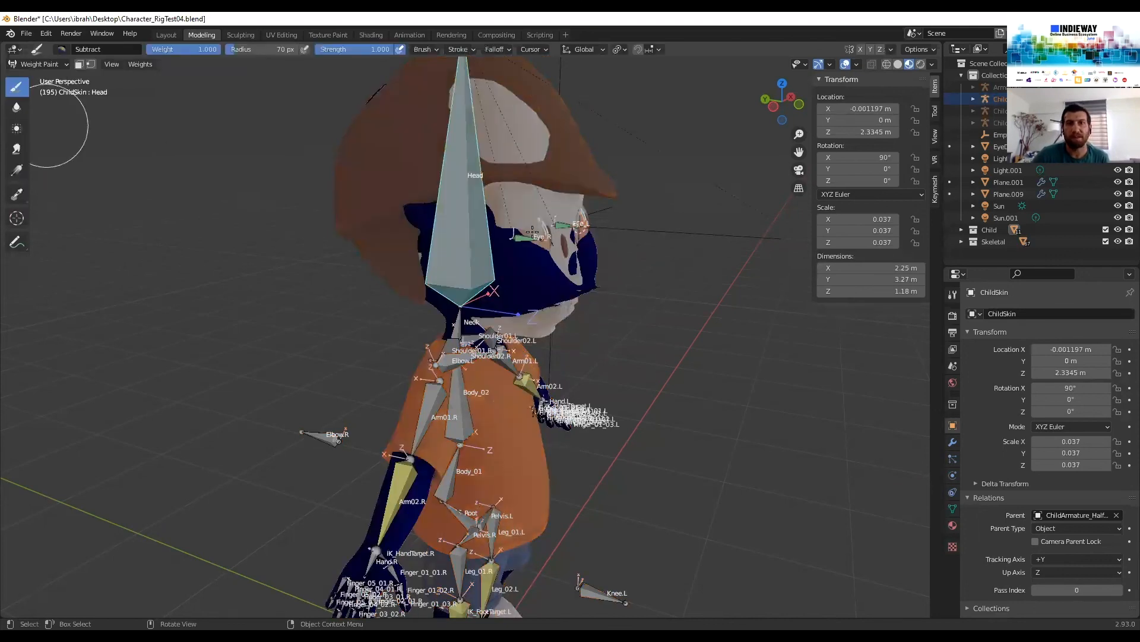
Face the character's front and change the weight painting brush to Draw
mouse_move(615, 197)
middle_down()
mouse_move(677, 240)
mouse_move(407, 253)
mouse_move(492, 255)
mouse_move(523, 241)
mouse_move(383, 243)
middle_up()
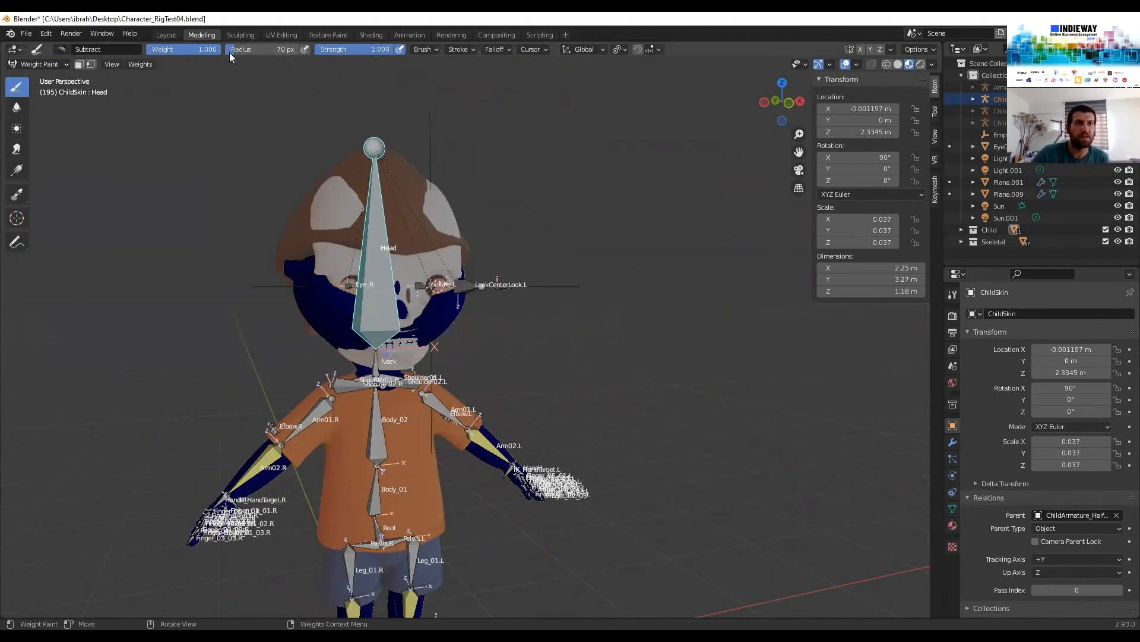
click(62, 50)
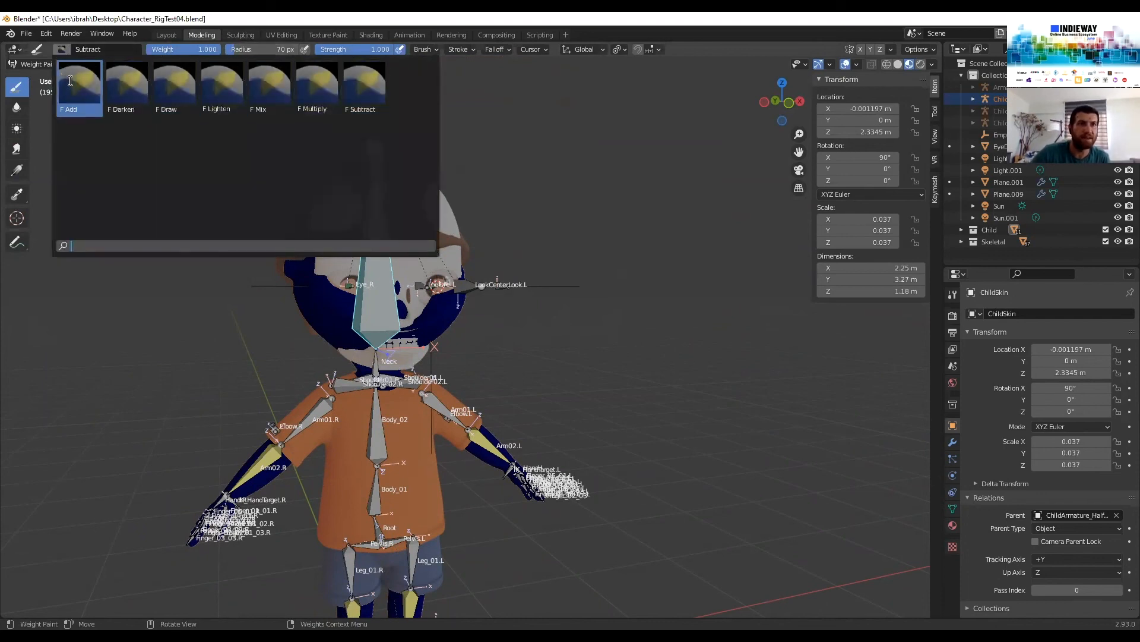
click(174, 83)
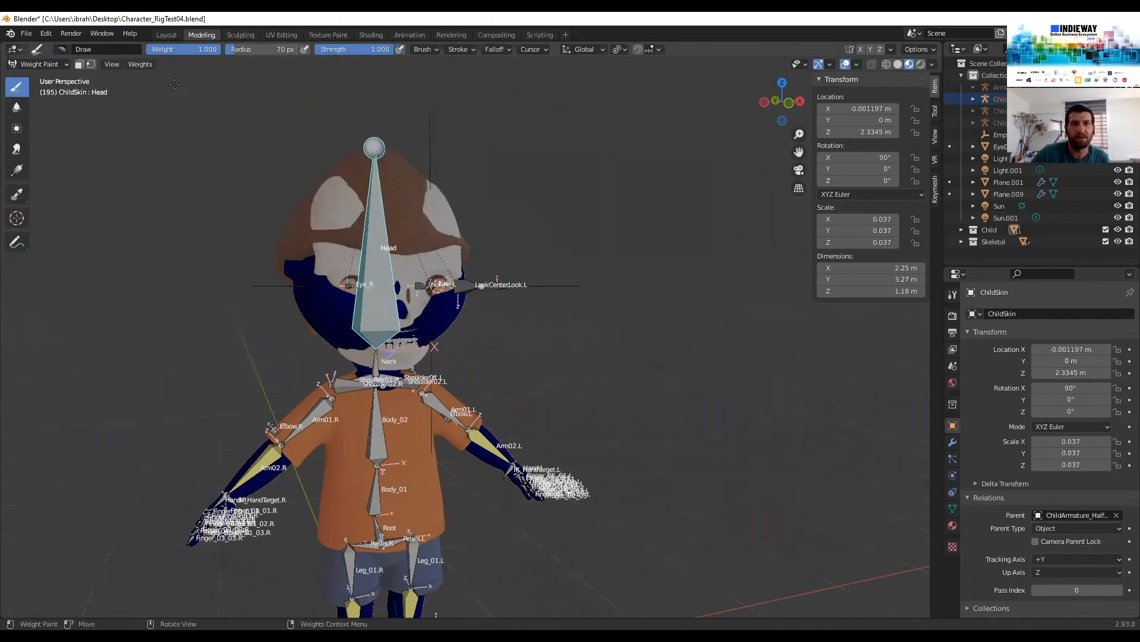
Try painting full Head bone weight across the face of ChildSkin with the Draw brush, and undo the painting
mouse_move(309, 297)
mouse_down()
mouse_move(300, 300)
mouse_move(367, 315)
mouse_move(427, 347)
mouse_up()
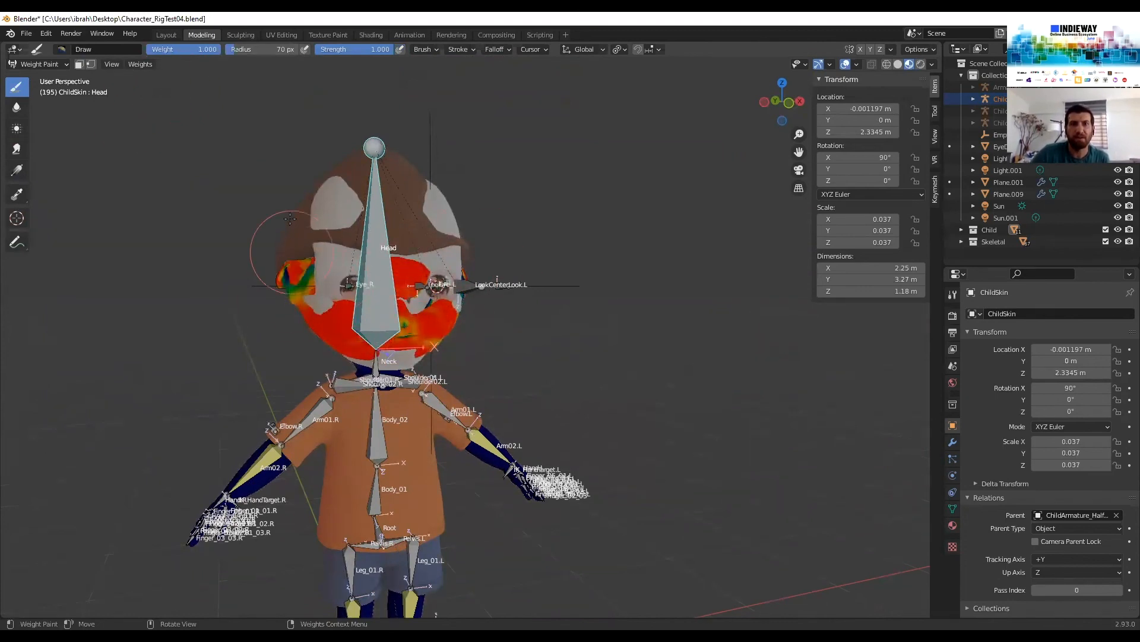
scroll(473, 312, up, 2)
middle_drag(473, 316, 357, 344)
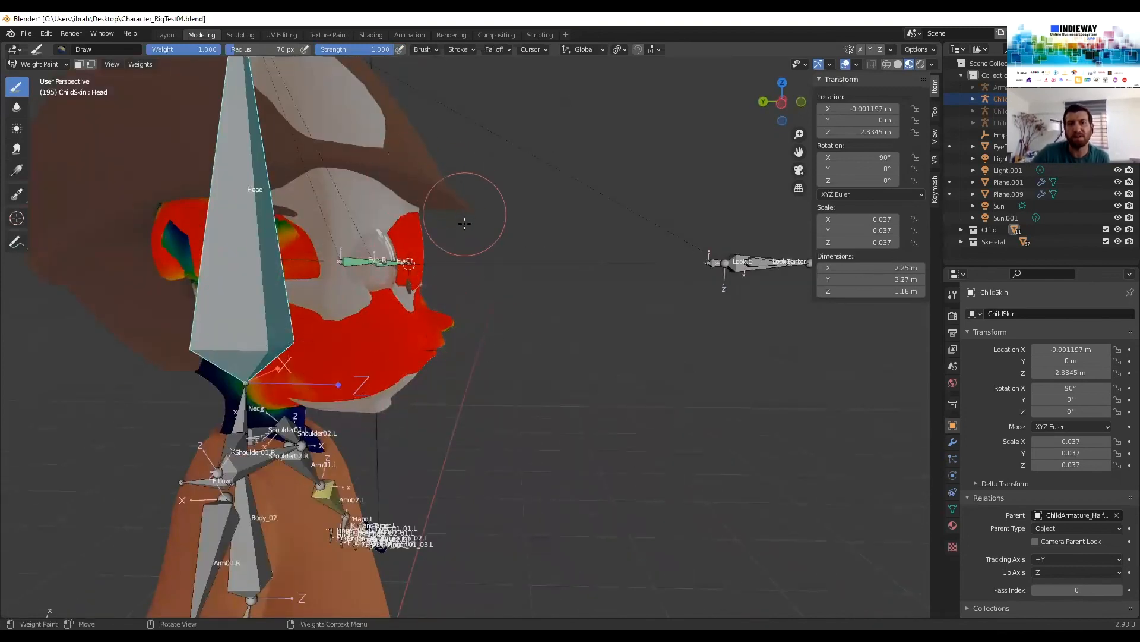
scroll(465, 223, down, 3)
middle_drag(465, 223, 393, 409)
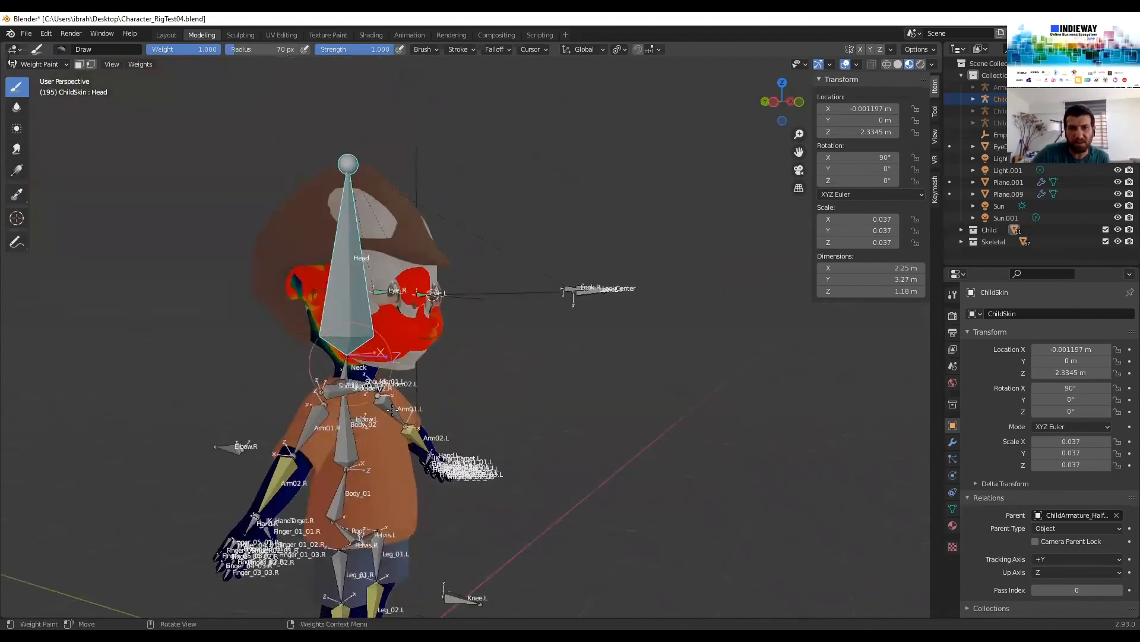
scroll(409, 275, up, 4)
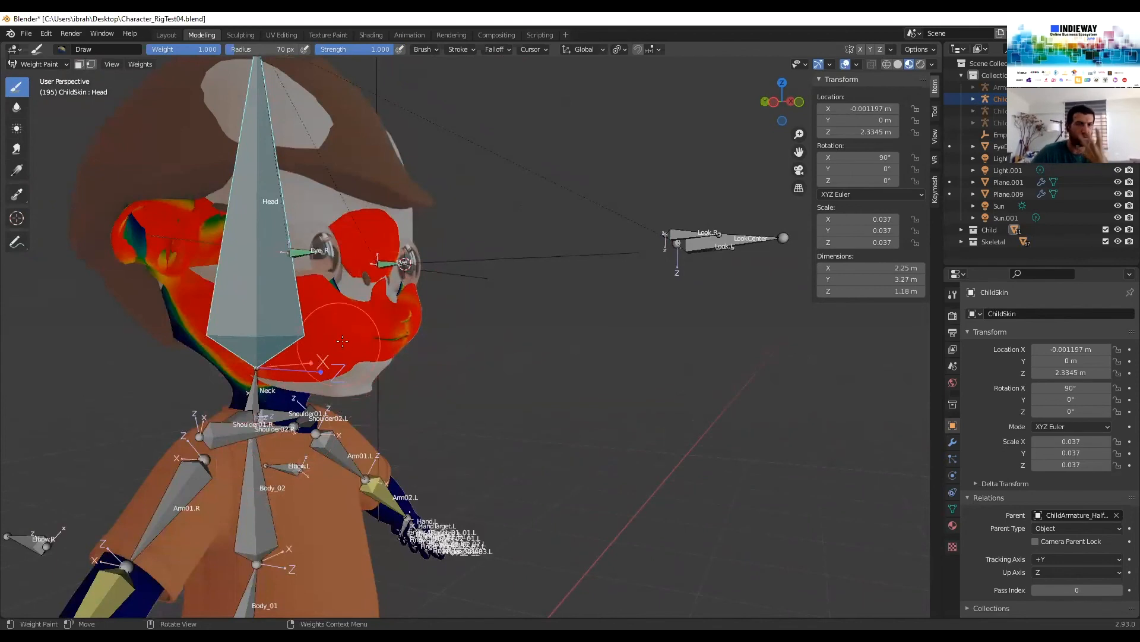
mouse_move(333, 352)
middle_down()
mouse_move(441, 299)
mouse_move(389, 350)
mouse_move(365, 332)
middle_up()
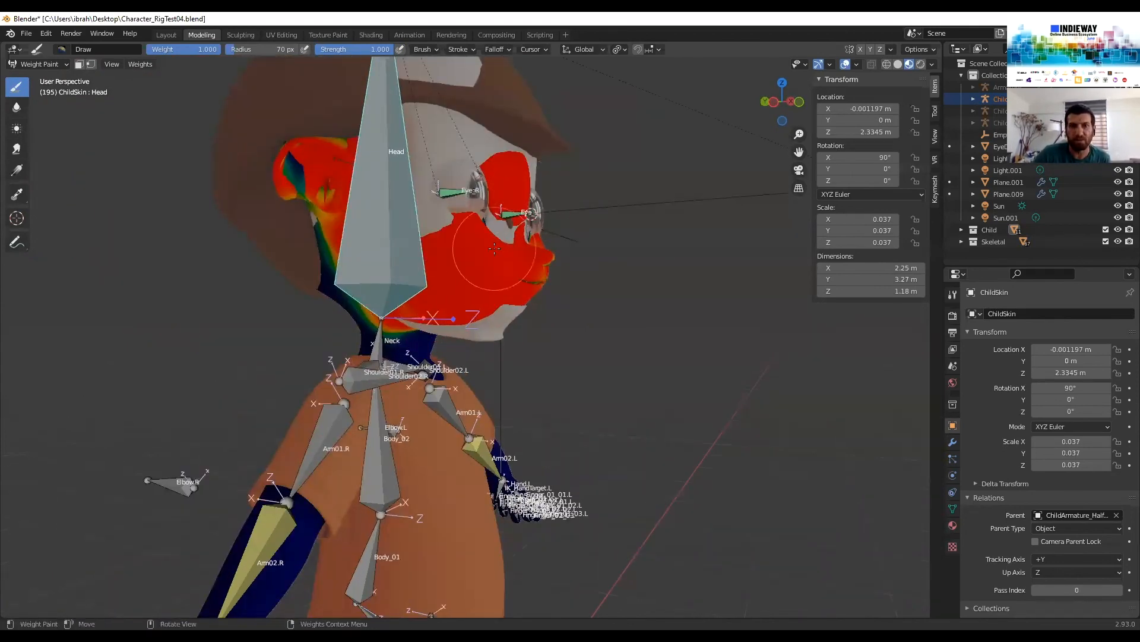
middle_drag(440, 262, 573, 222)
scroll(526, 239, down, 3)
key(ctrl+z)
key(ctrl+z)
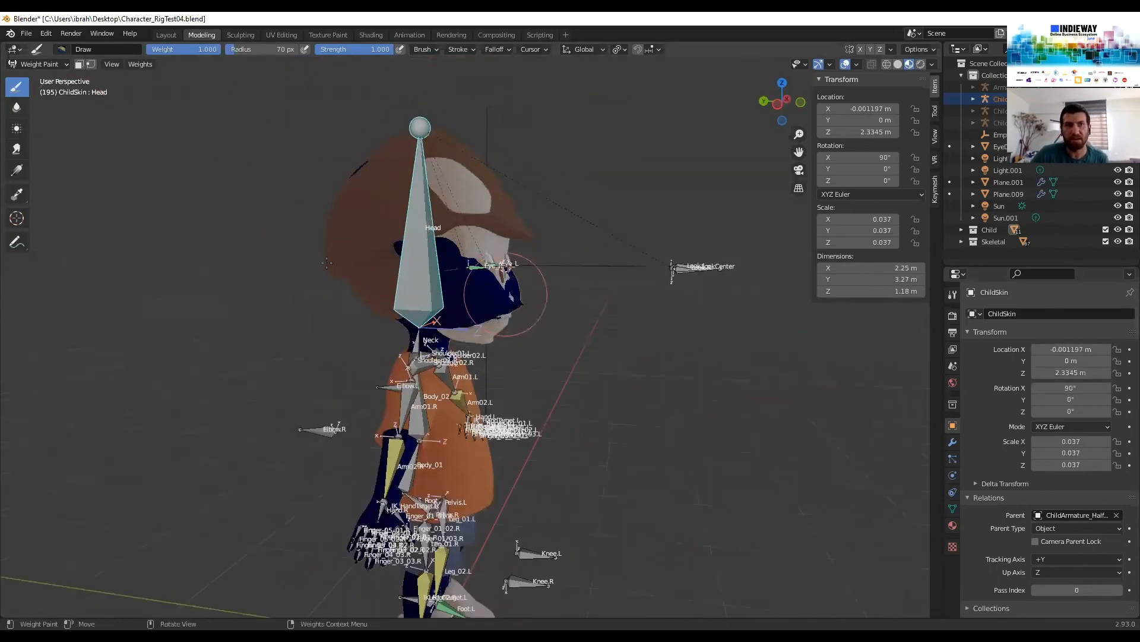
Examine ChildSkin's Armature modifier settings and the Head bone's weights on the face
key(Tab)
key(Tab)
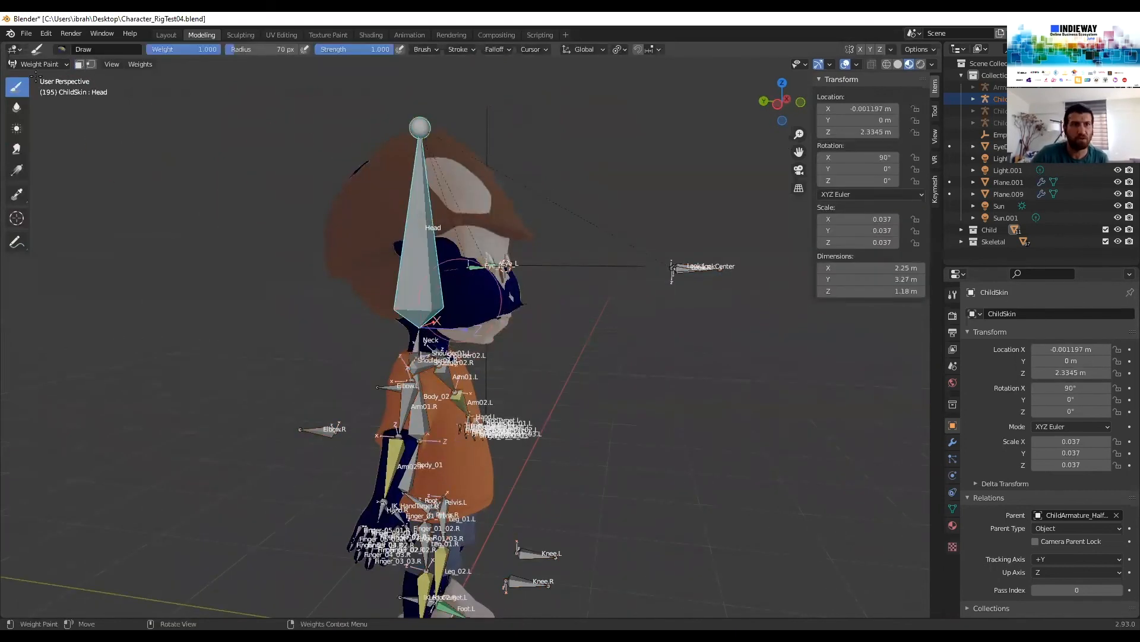
click(953, 442)
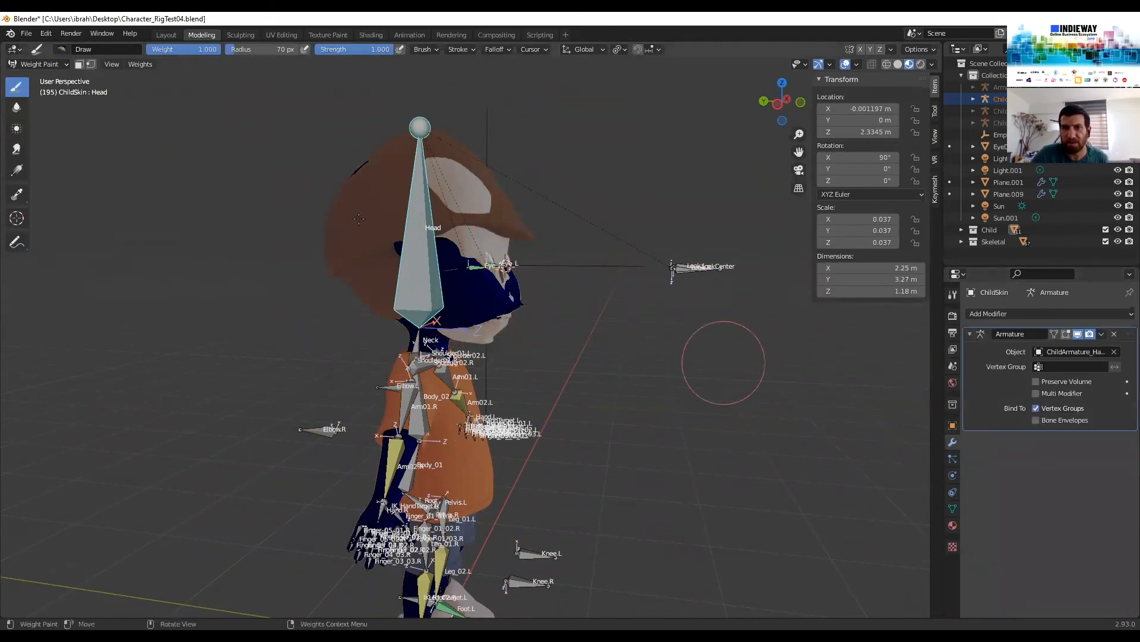
key(Tab)
key(Tab)
middle_drag(547, 302, 491, 299)
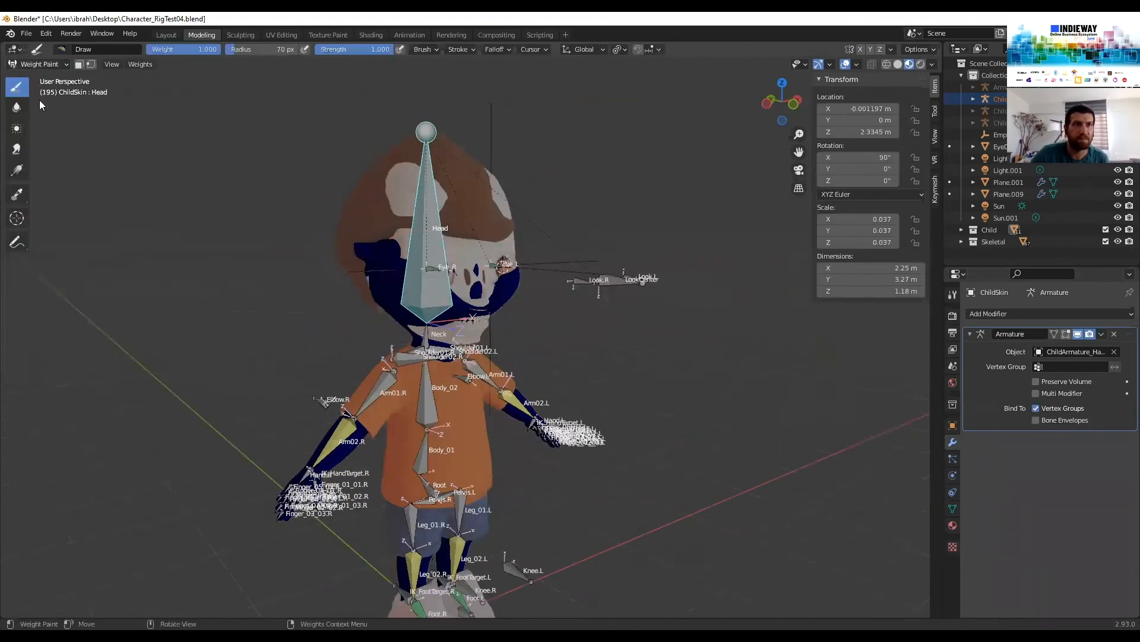
click(38, 64)
click(36, 130)
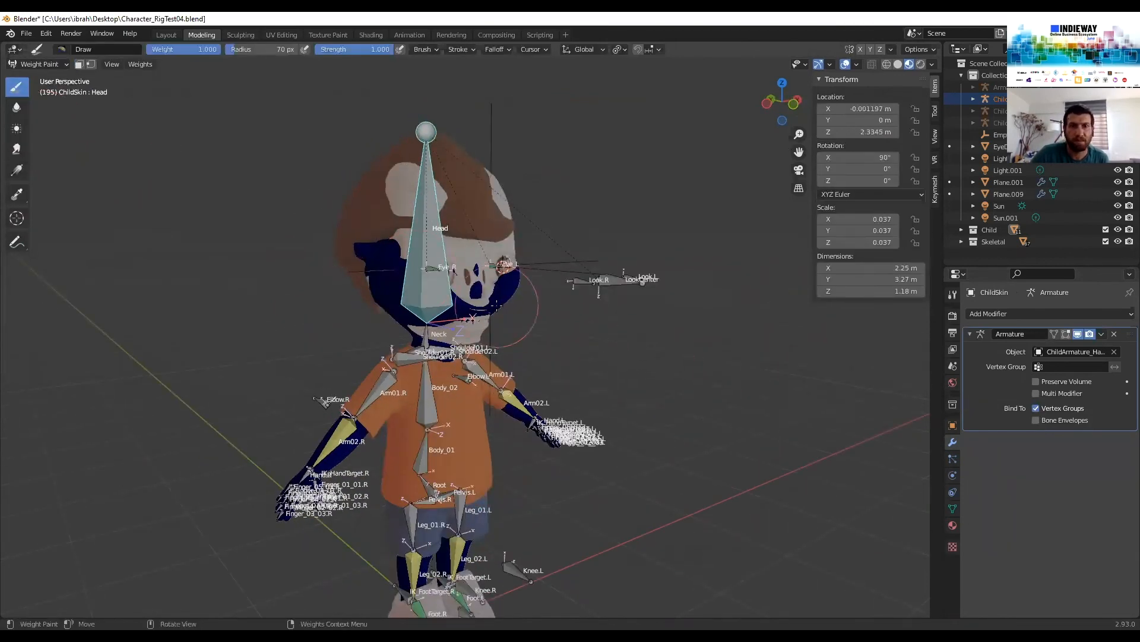
scroll(496, 306, up, 5)
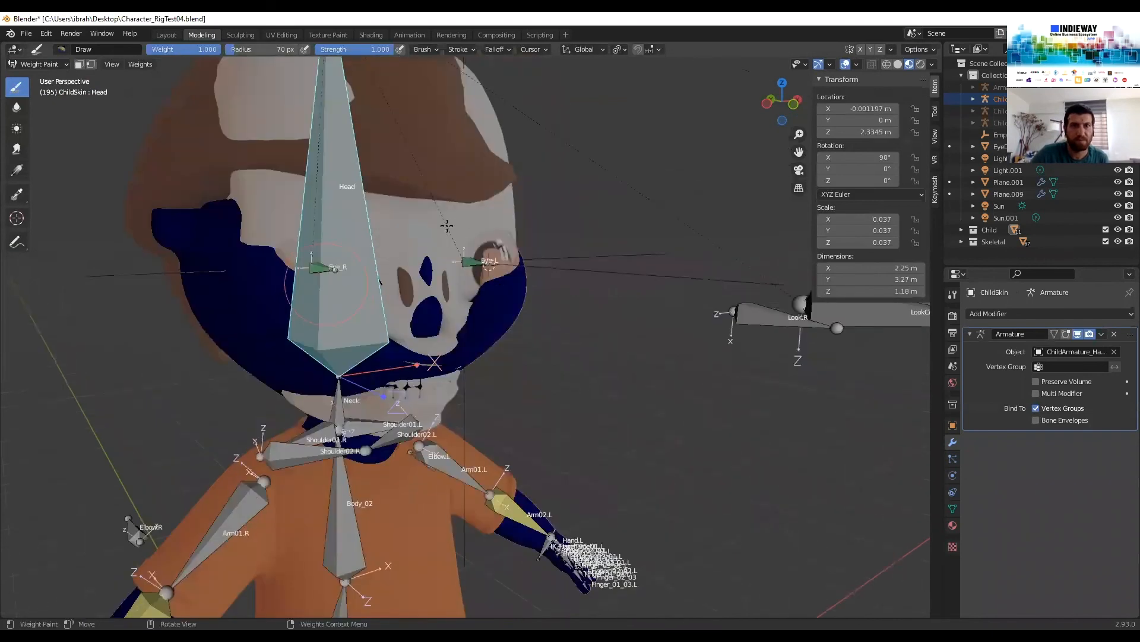
Return to Object Mode, reselect the armature with ChildSkin as the active object, and switch back to Weight Paint mode
click(36, 64)
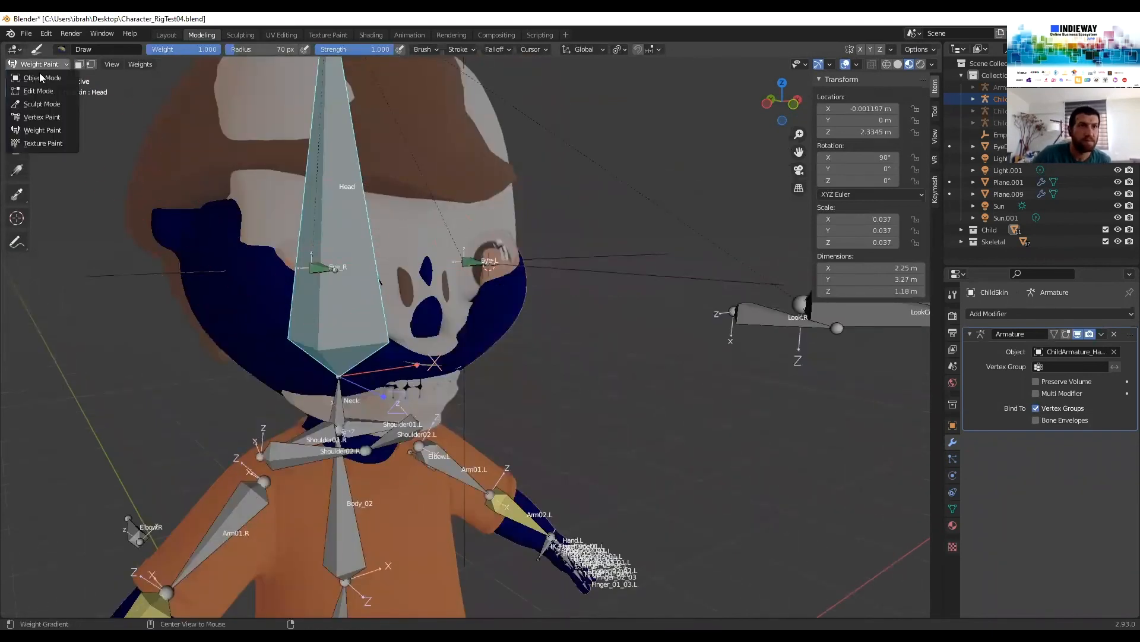
click(40, 78)
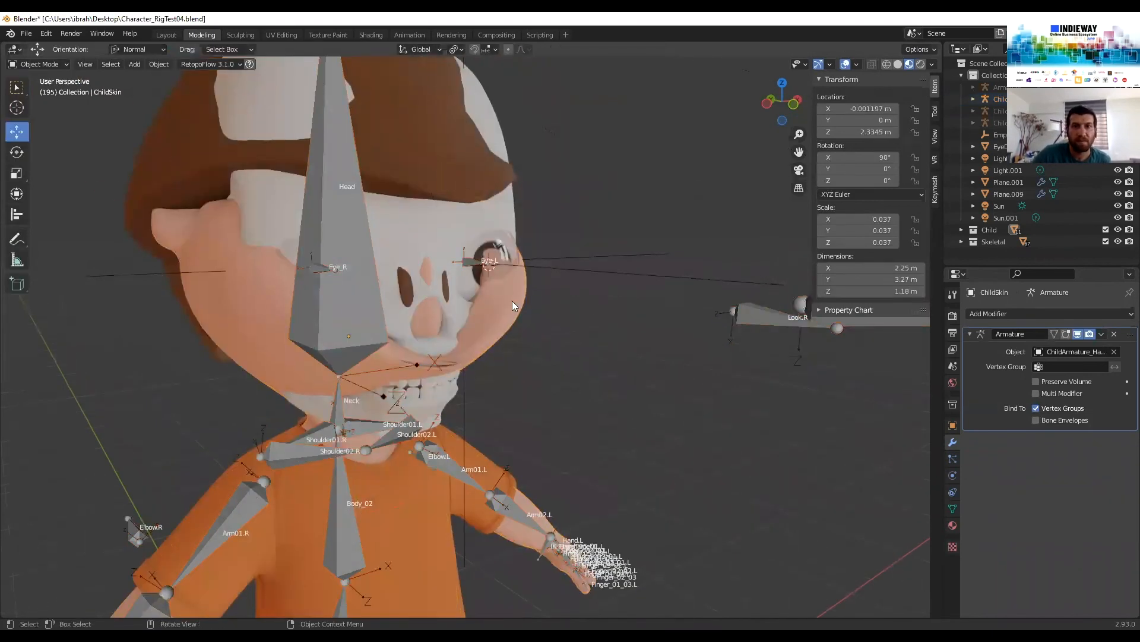
scroll(502, 311, down, 6)
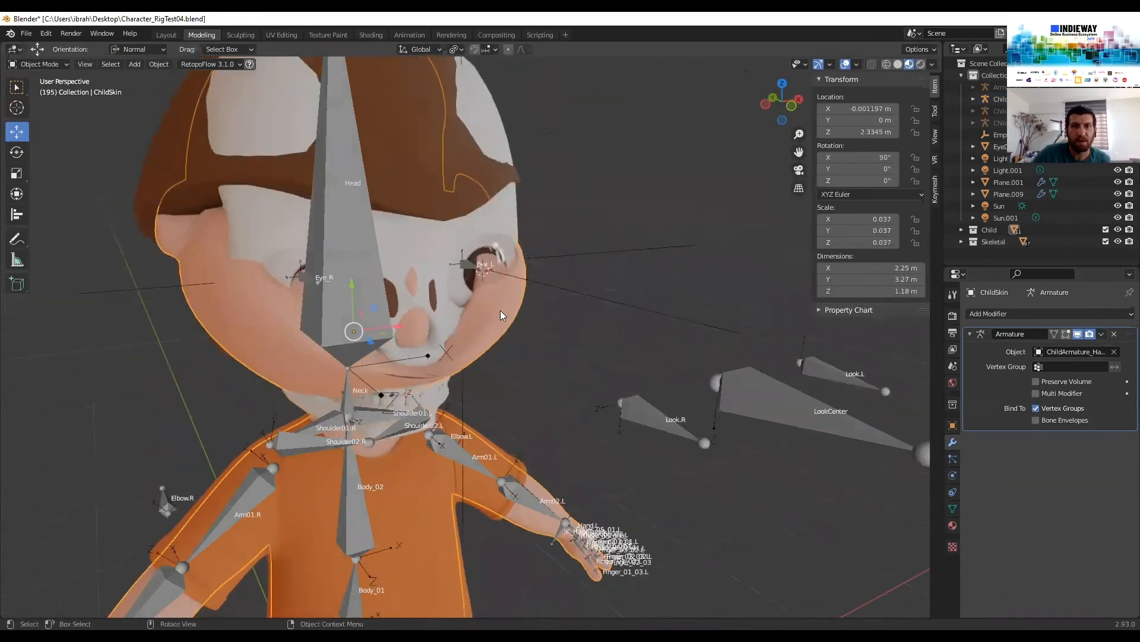
middle_drag(389, 372, 401, 375)
click(405, 375)
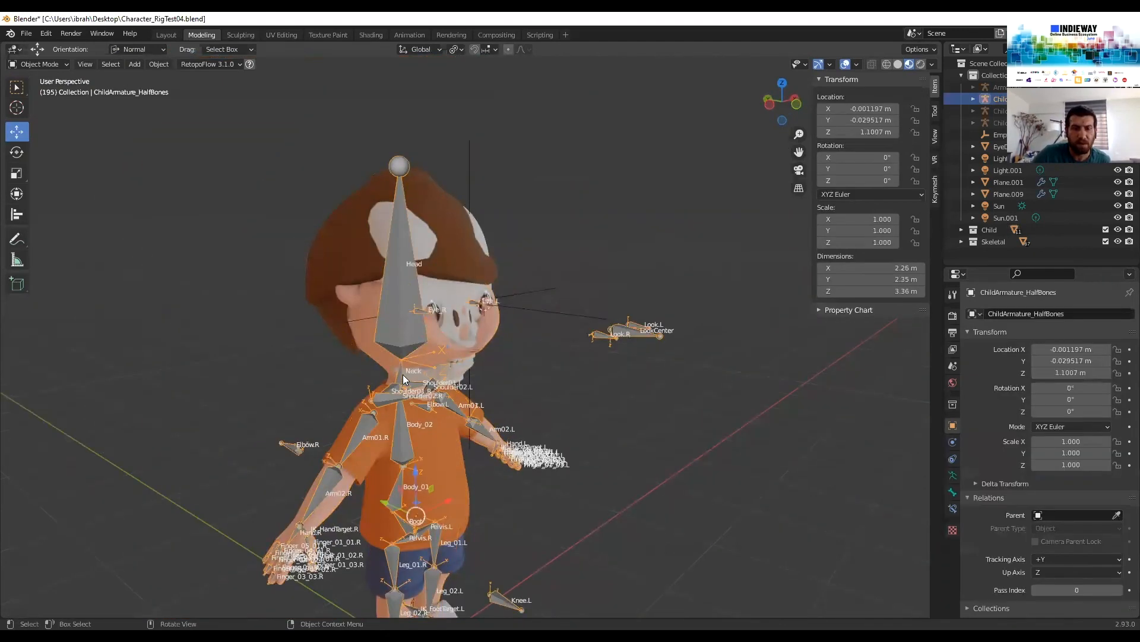
shift+click(492, 323)
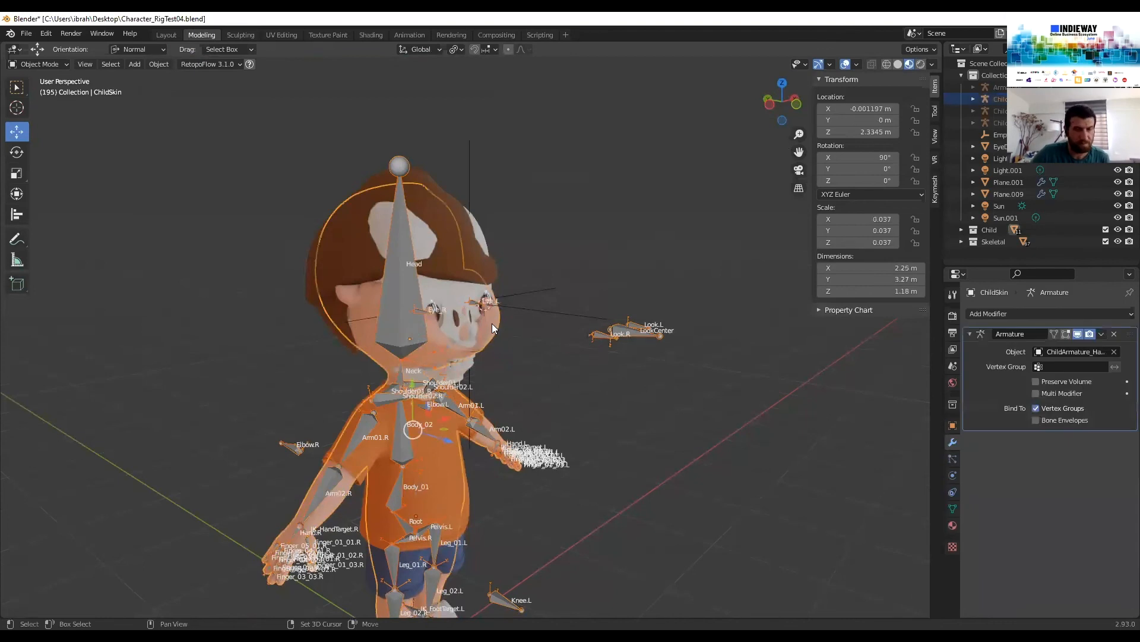
click(43, 64)
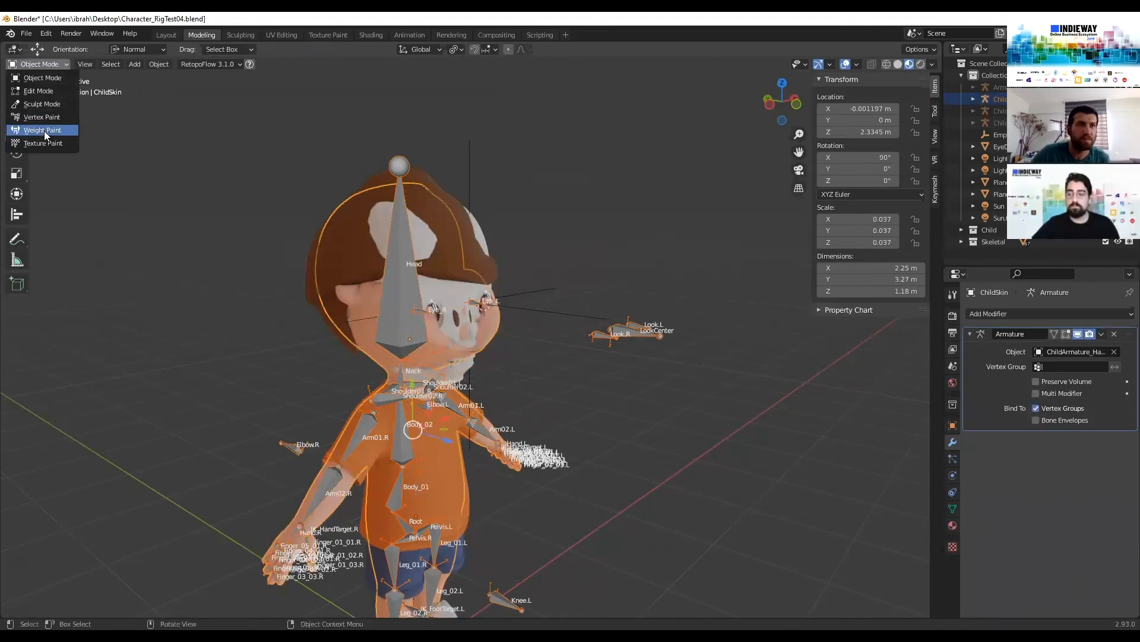
click(43, 130)
scroll(427, 356, up, 4)
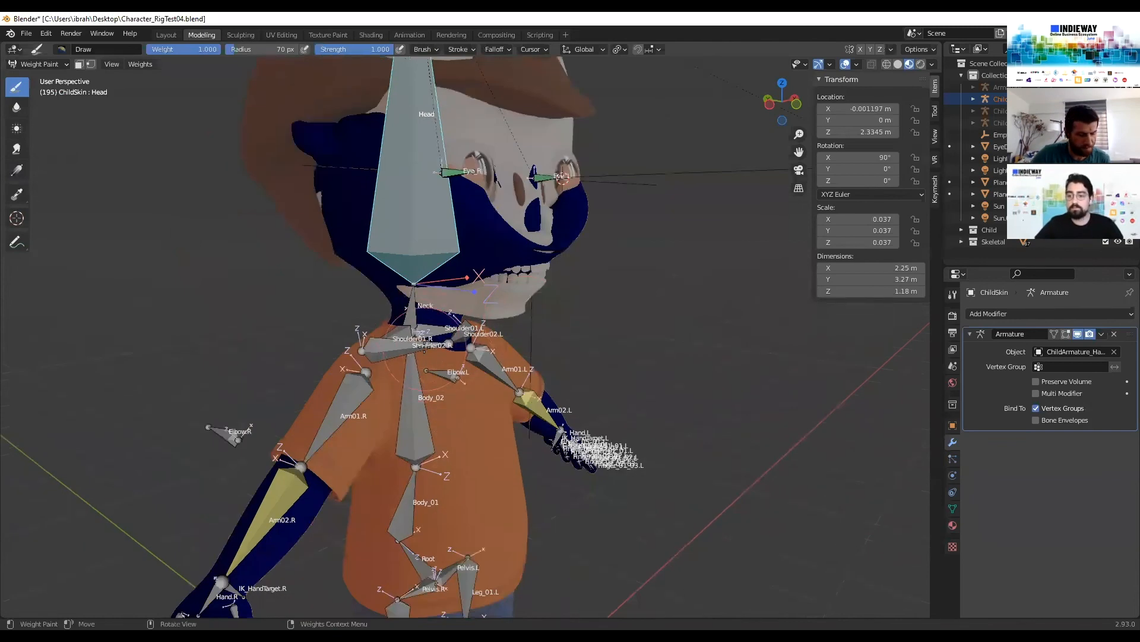
Select the Shoulder02.R and Shoulder02.L bones in turn and inspect their weights around the neck and under the chin
alt+drag(425, 347, 429, 345)
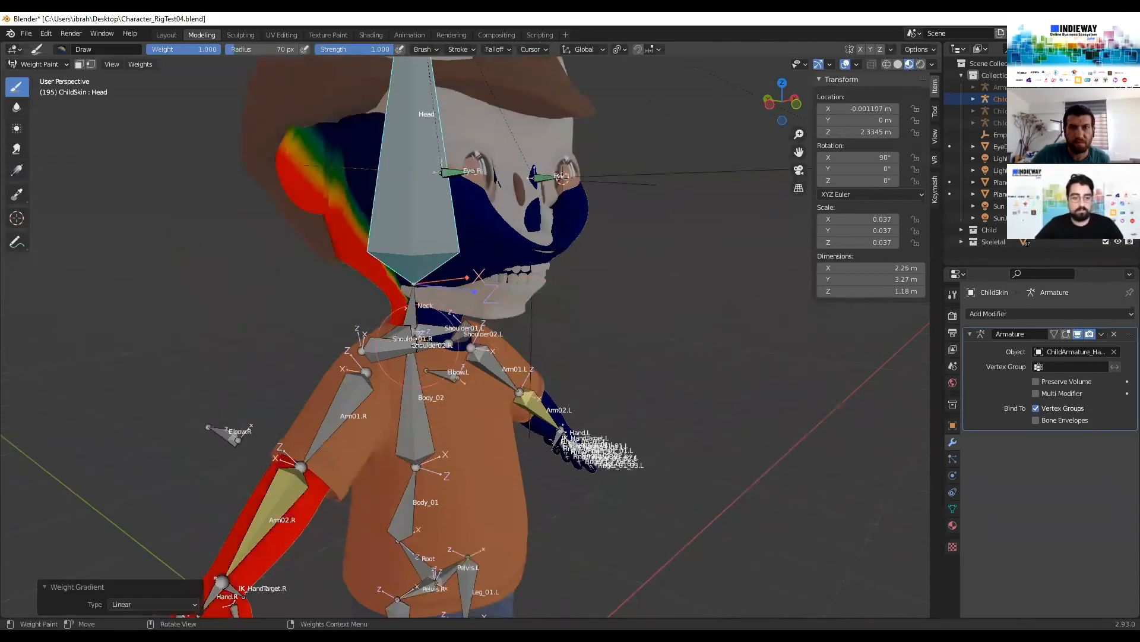
ctrl+click(439, 348)
middle_drag(471, 347, 506, 365)
scroll(507, 319, up, 4)
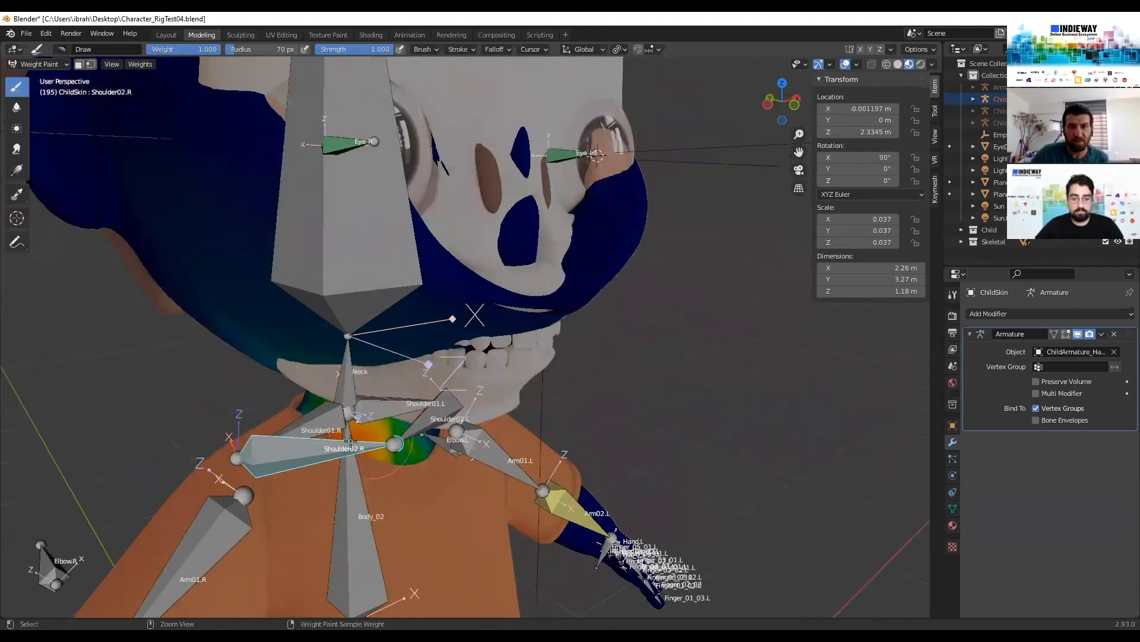
ctrl+click(432, 418)
middle_drag(433, 418, 491, 298)
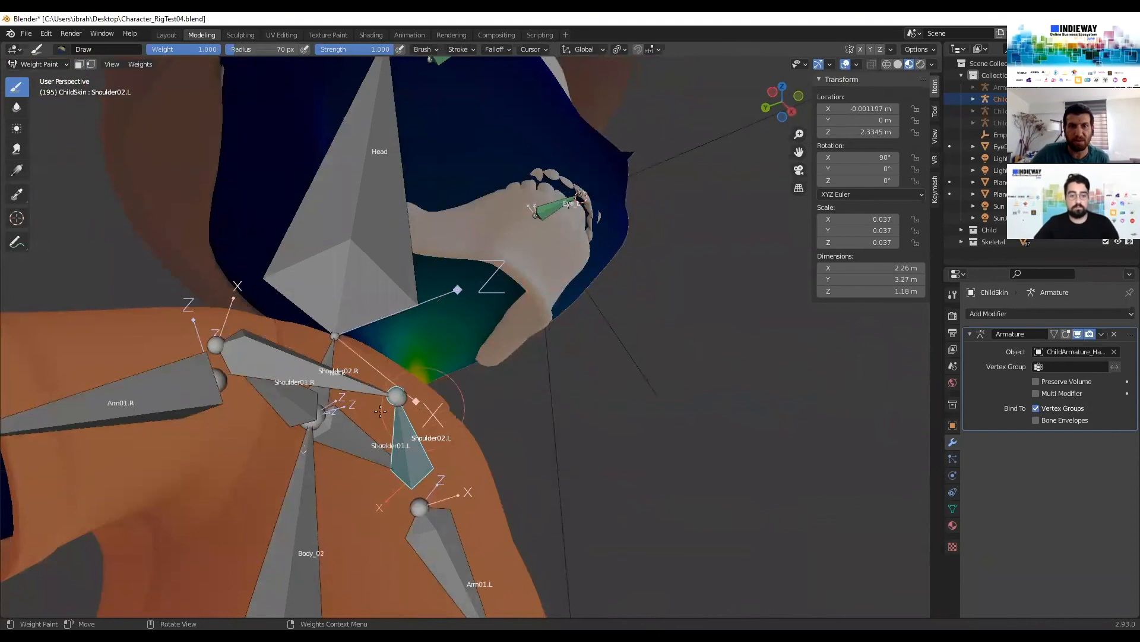
ctrl+click(348, 383)
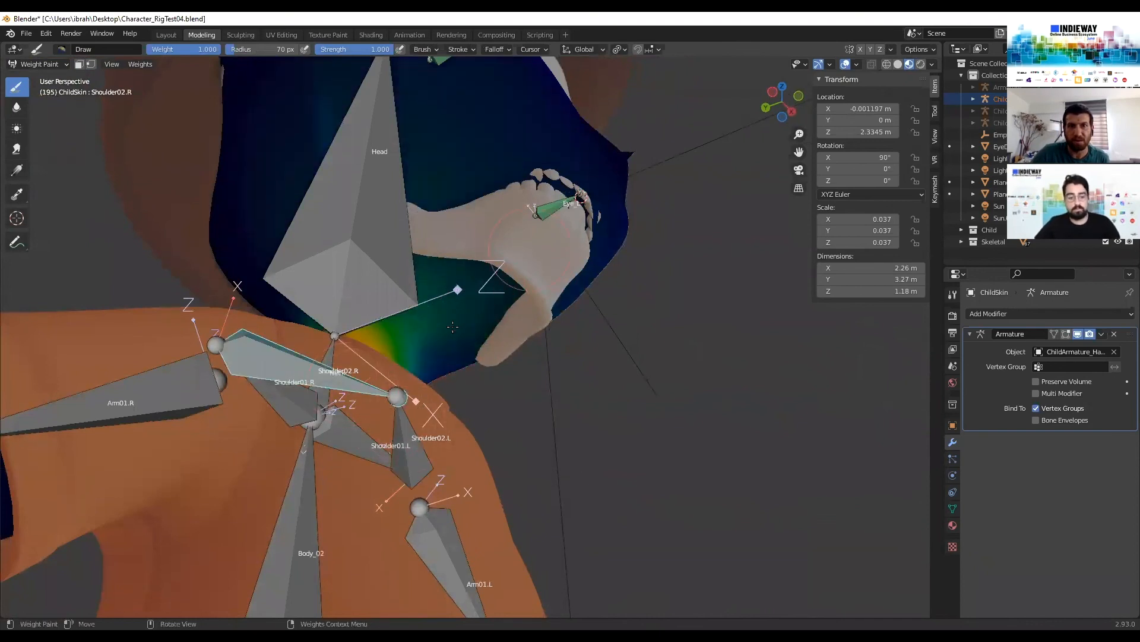
middle_drag(318, 368, 42, 128)
Change the weight painting brush to Subtract and set its radius to 142 px
click(61, 49)
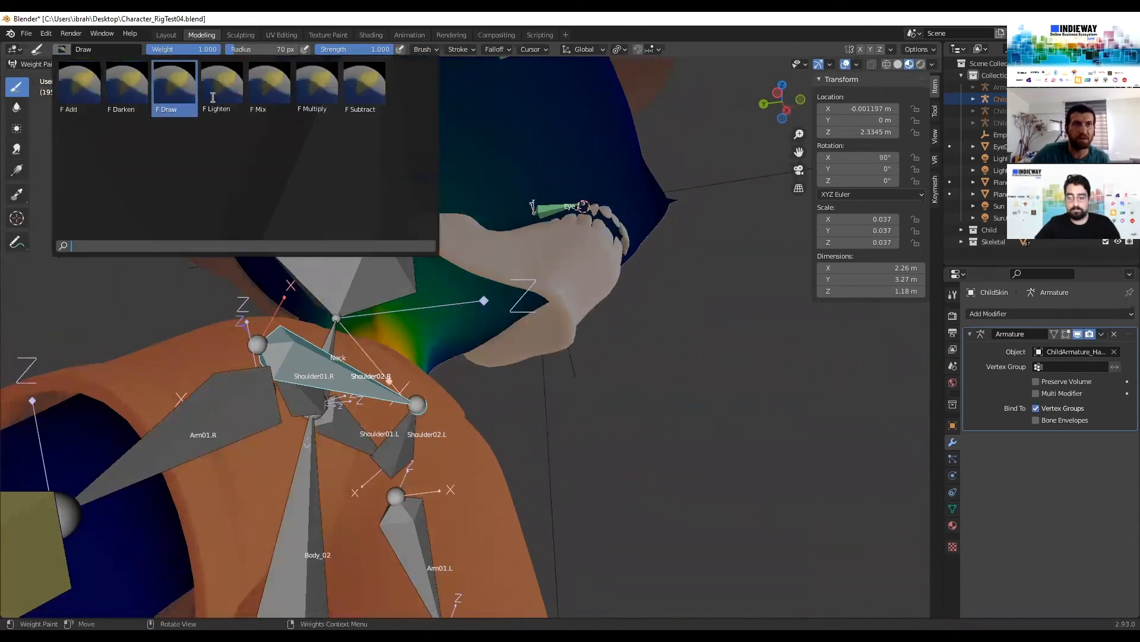
click(364, 88)
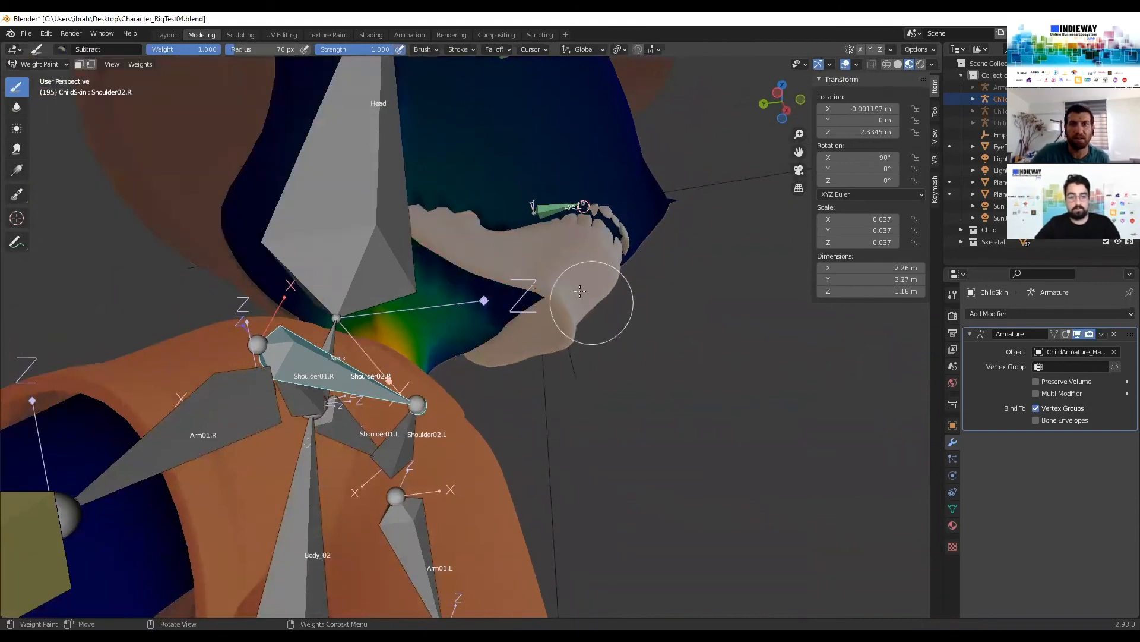
middle_drag(465, 171, 627, 238)
right_click(627, 238)
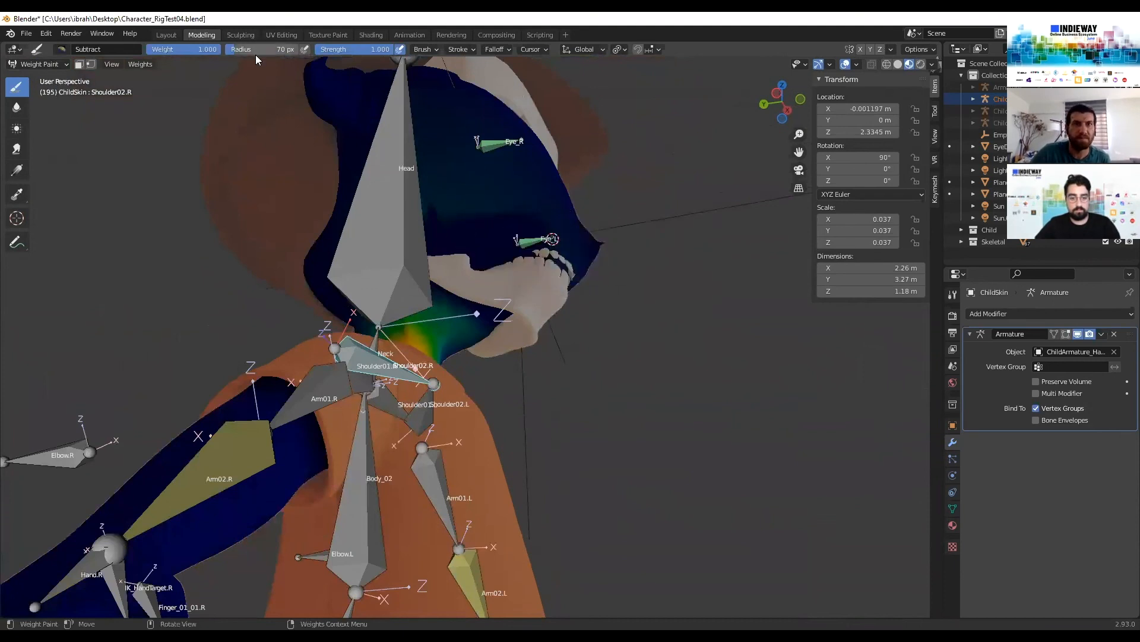
mouse_move(256, 55)
mouse_down()
mouse_move(282, 57)
mouse_move(253, 50)
mouse_up()
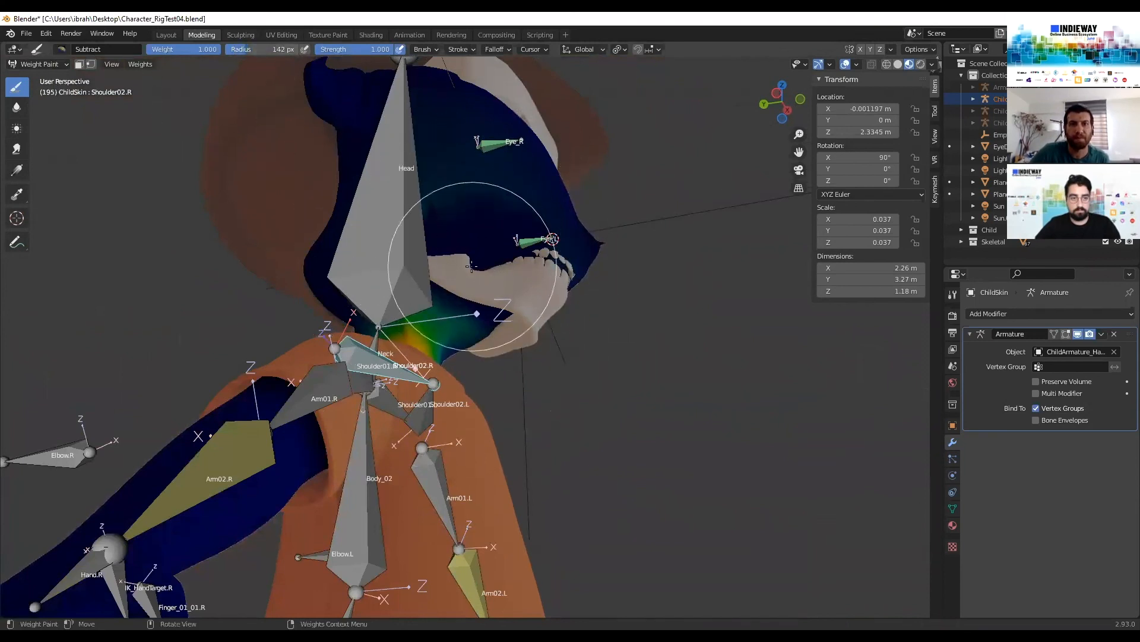
Select the Shoulder02.L bone and the Head bone in turn and examine their weights on the skin from below, front and side
ctrl+click(421, 410)
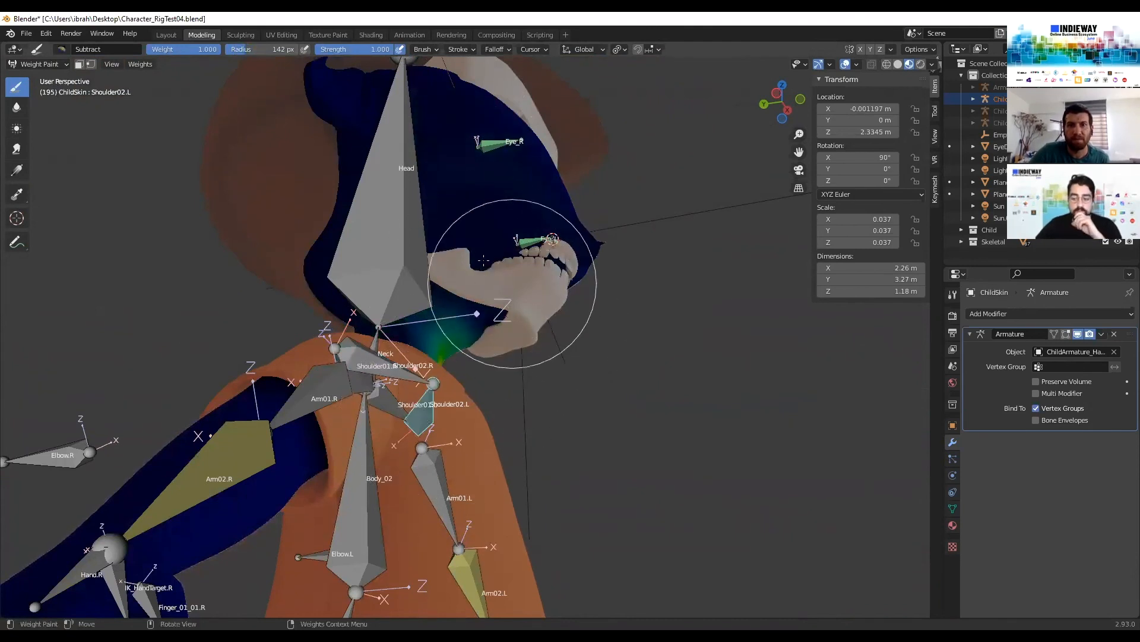
middle_drag(589, 280, 371, 220)
ctrl+click(370, 220)
middle_drag(497, 203, 434, 225)
scroll(463, 218, up, 3)
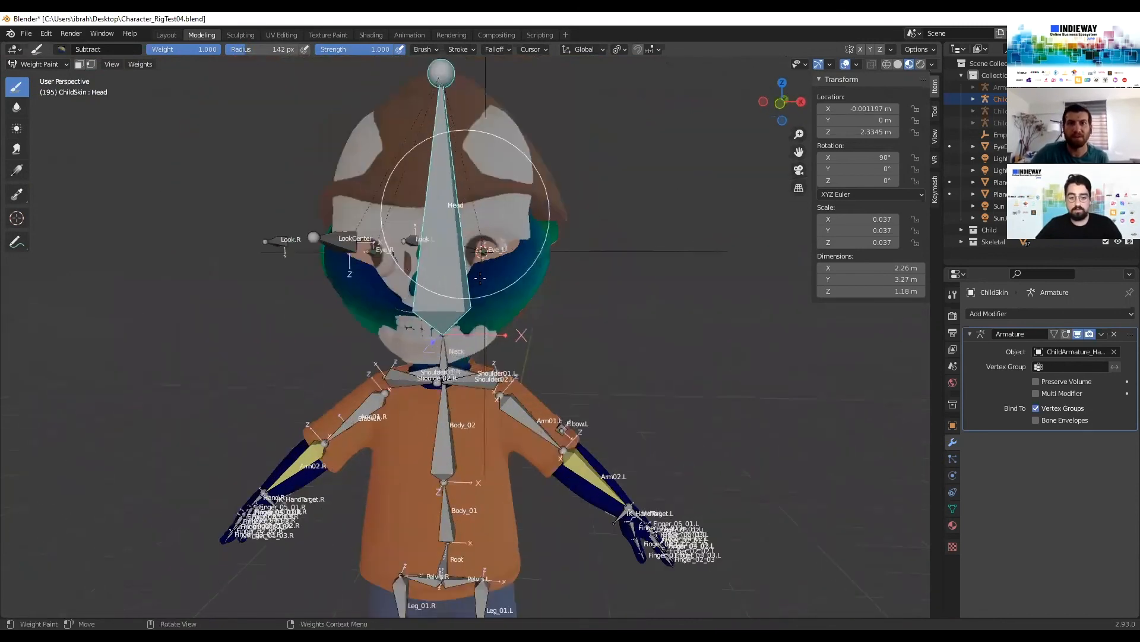
middle_drag(466, 284, 484, 294)
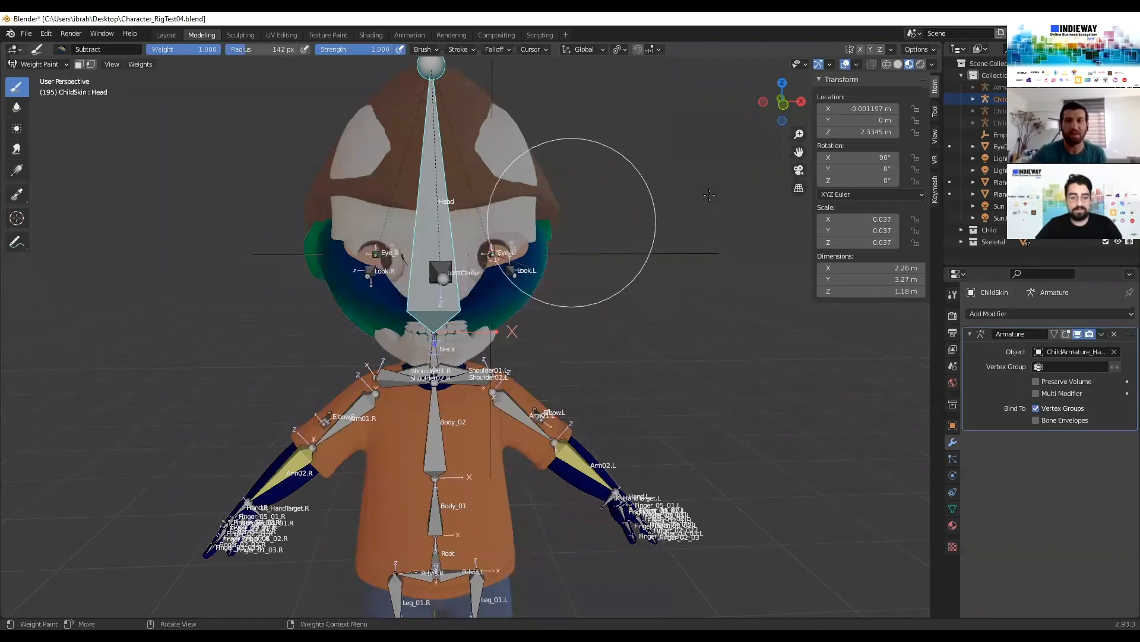
mouse_move(586, 209)
middle_down()
mouse_move(580, 257)
mouse_move(565, 247)
middle_up()
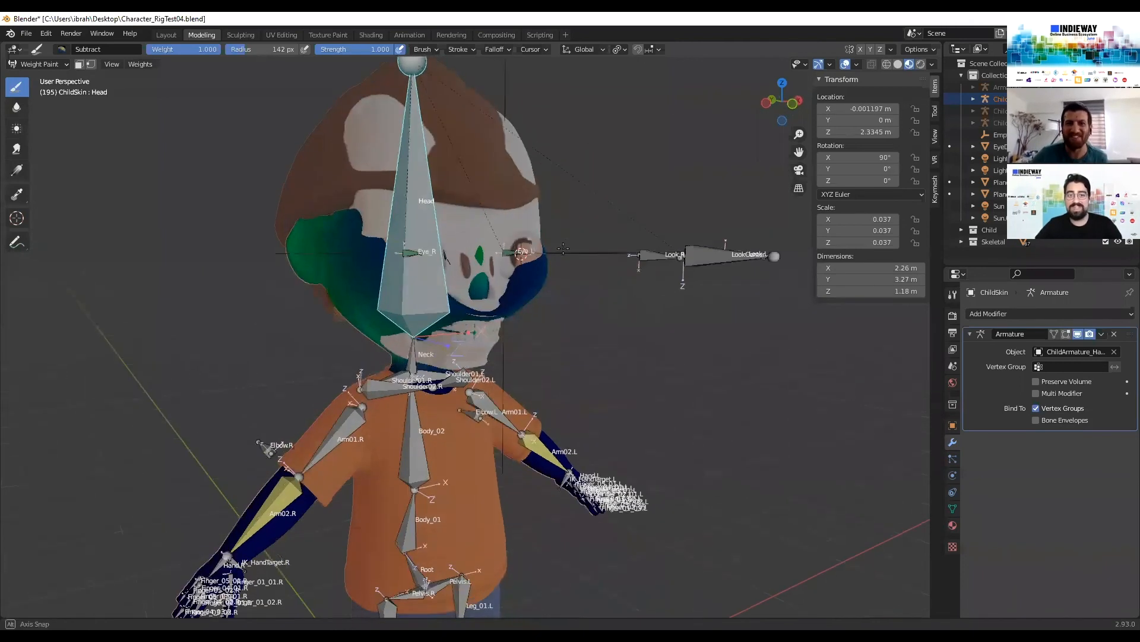
scroll(564, 247, down, 3)
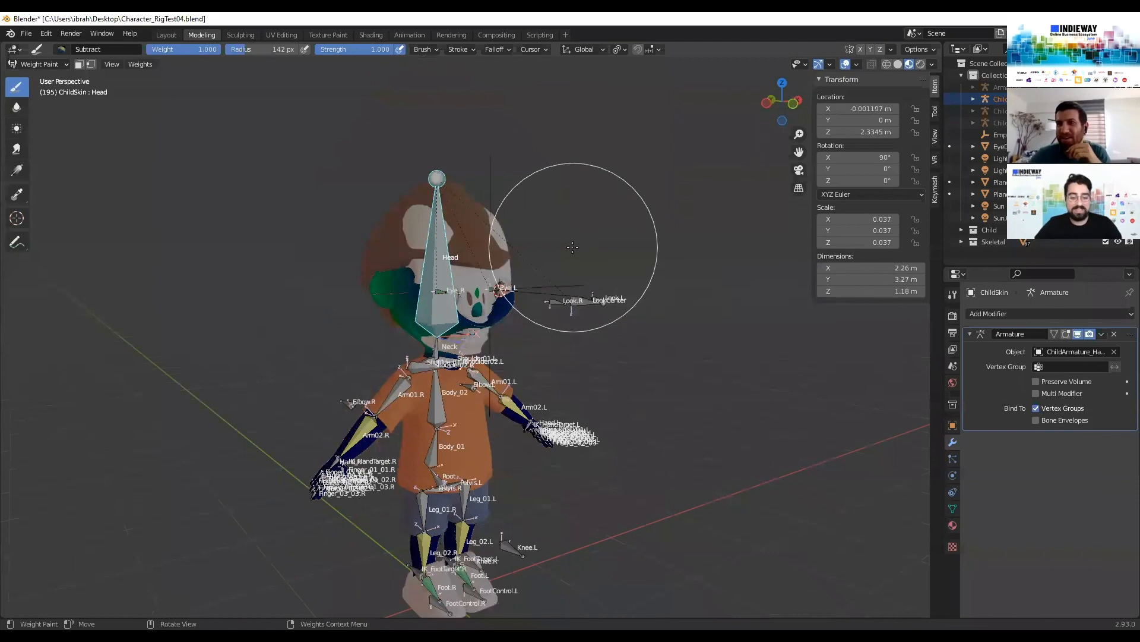
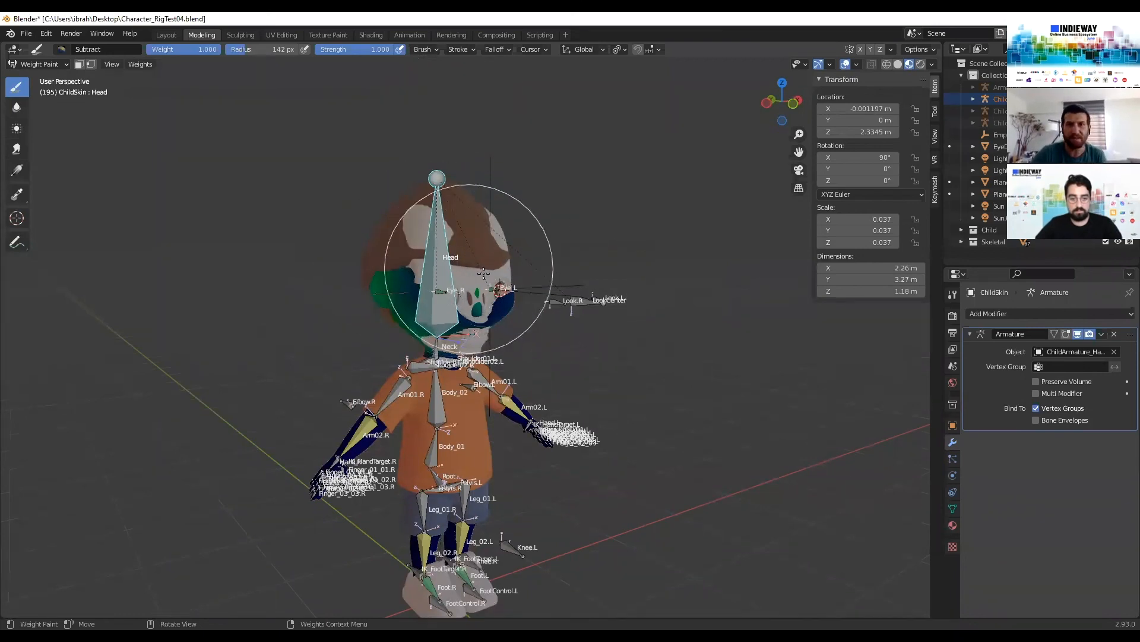
Subtract Head bone weight on the face, change the brush to Draw, and paint weight 1.000 across the face and ear
mouse_move(465, 269)
mouse_down()
mouse_move(527, 270)
mouse_move(428, 276)
mouse_up()
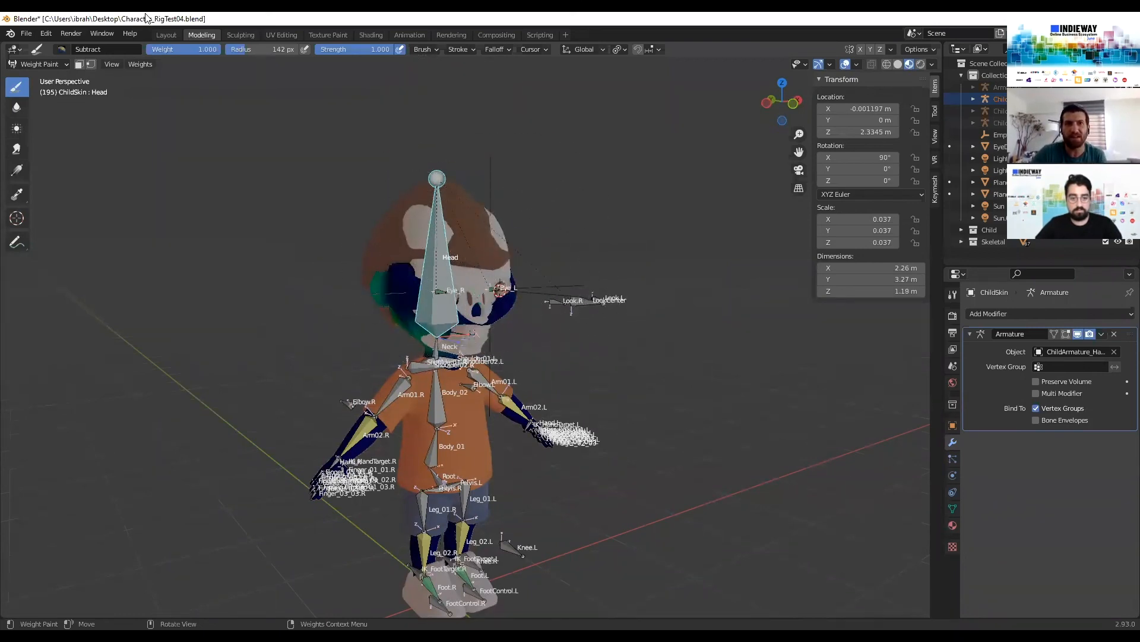
click(62, 48)
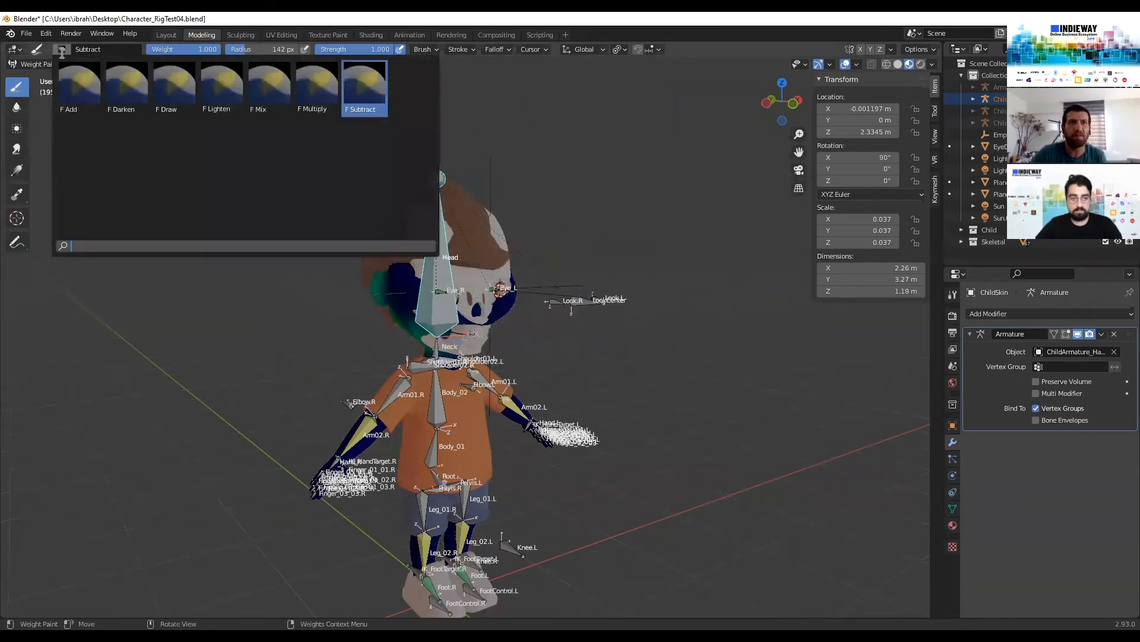
click(166, 89)
drag(505, 286, 348, 275)
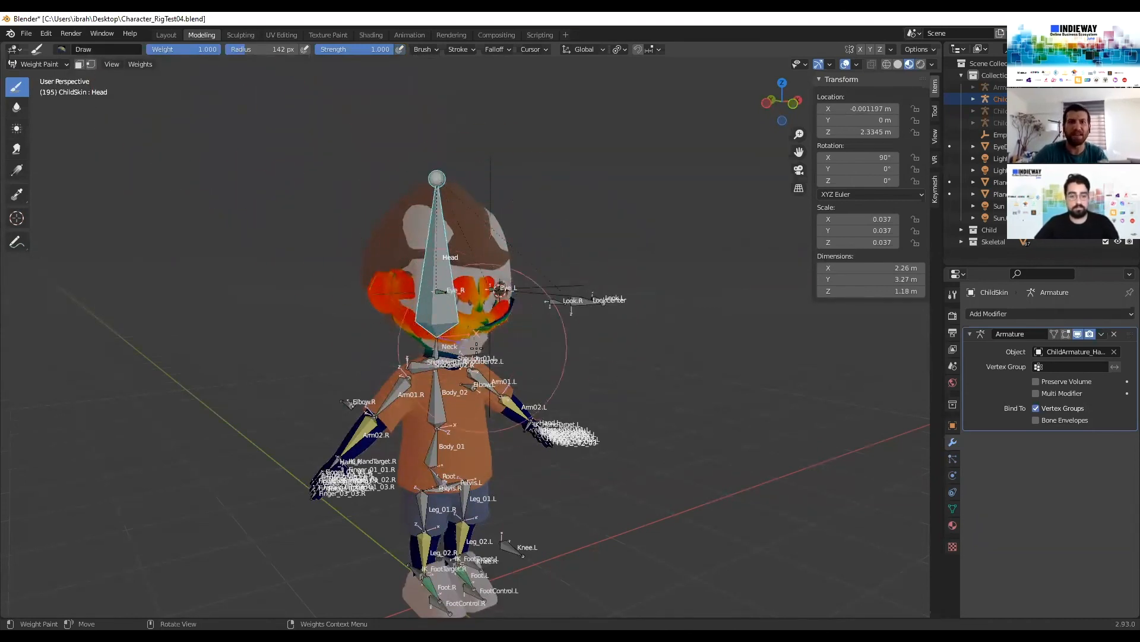
scroll(557, 273, up, 2)
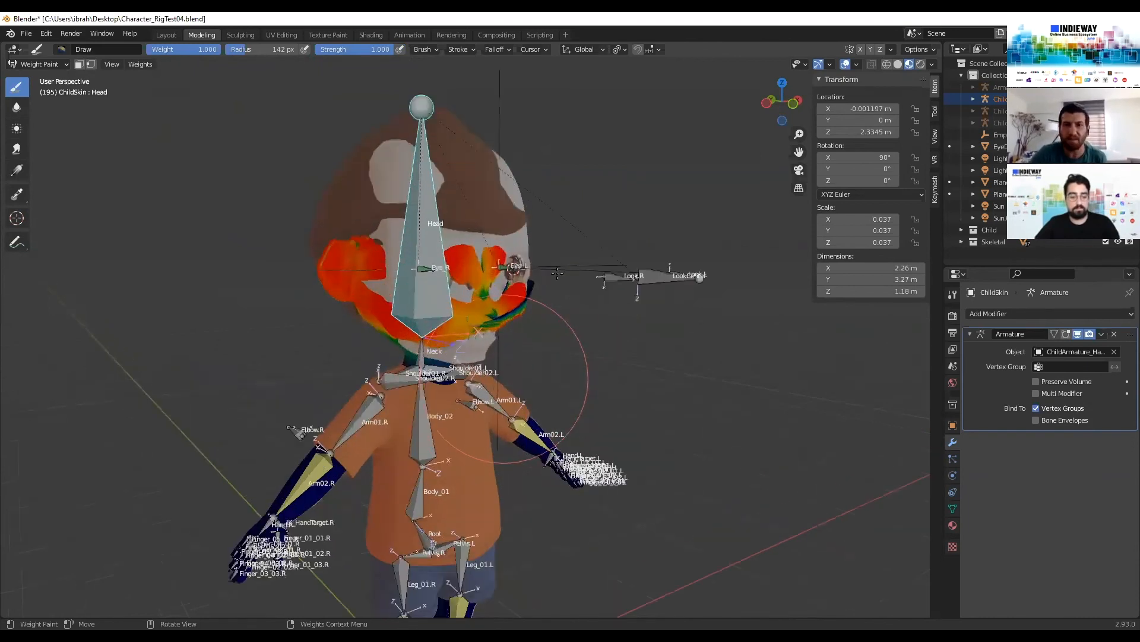
scroll(559, 297, down, 6)
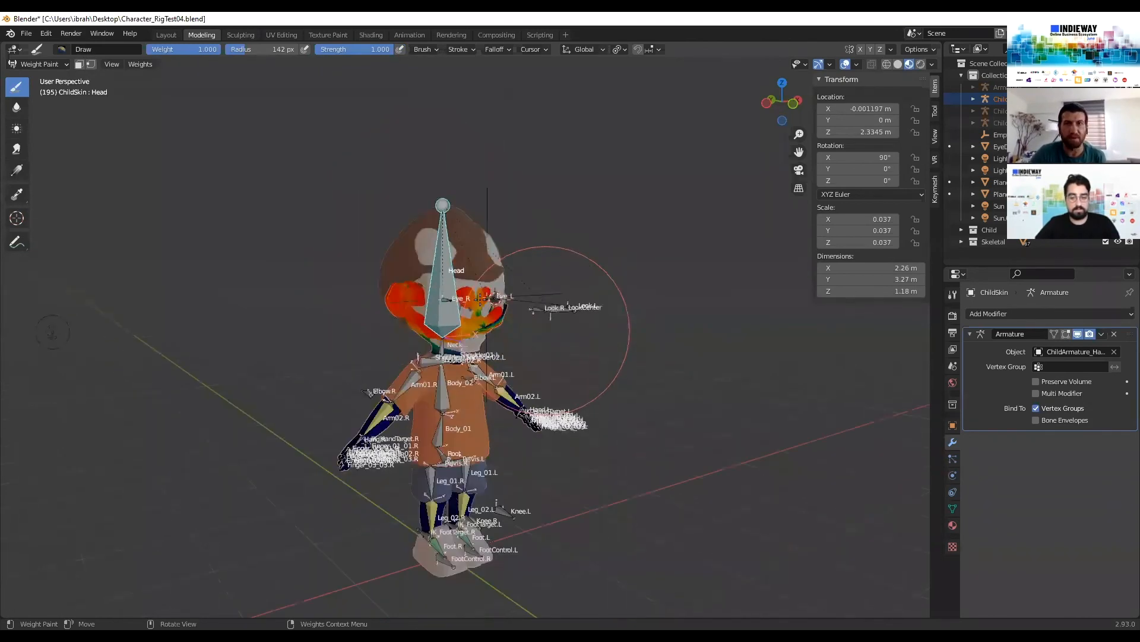
middle_drag(568, 283, 550, 273)
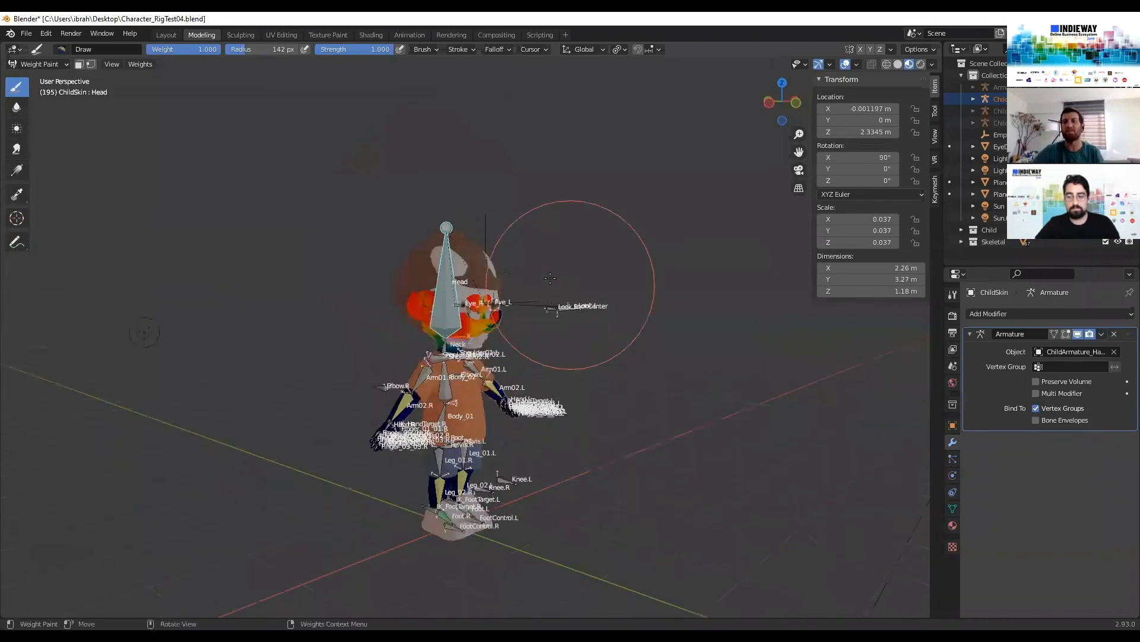
scroll(551, 277, up, 6)
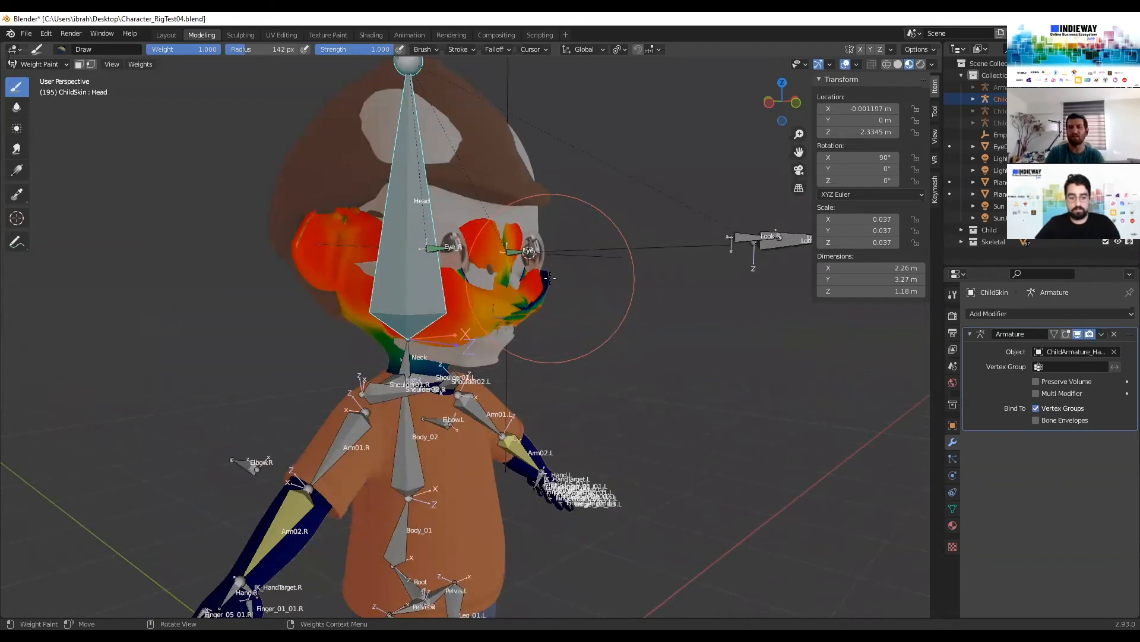
middle_drag(550, 277, 61, 227)
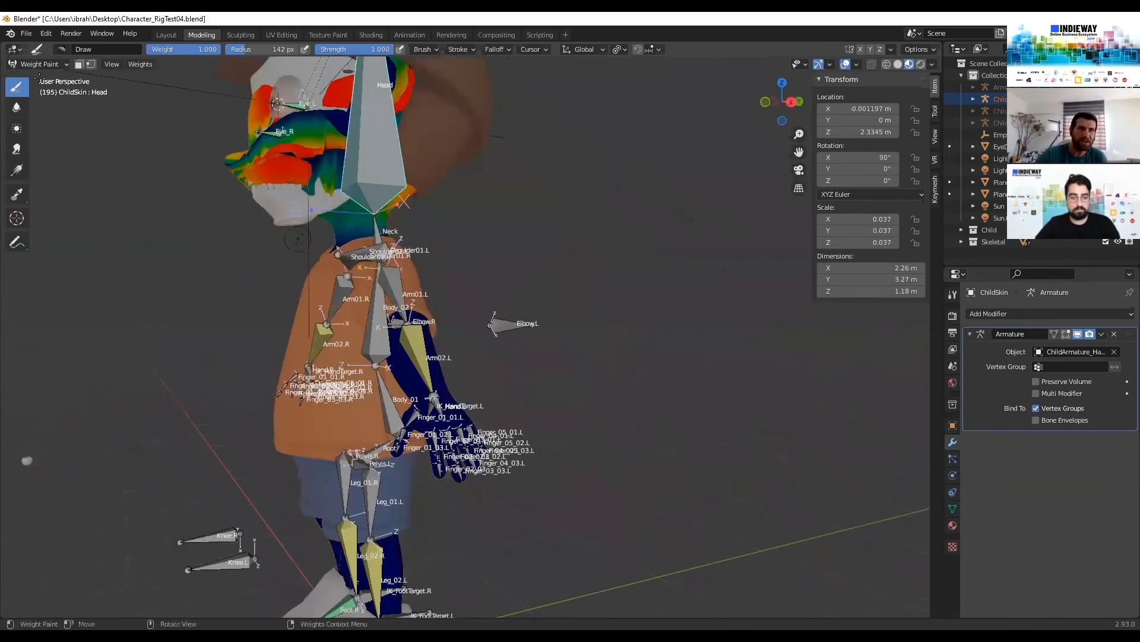
Return the skin mesh to Object Mode, select the armature and put it in Pose Mode with the Body_01 bone selected
click(37, 63)
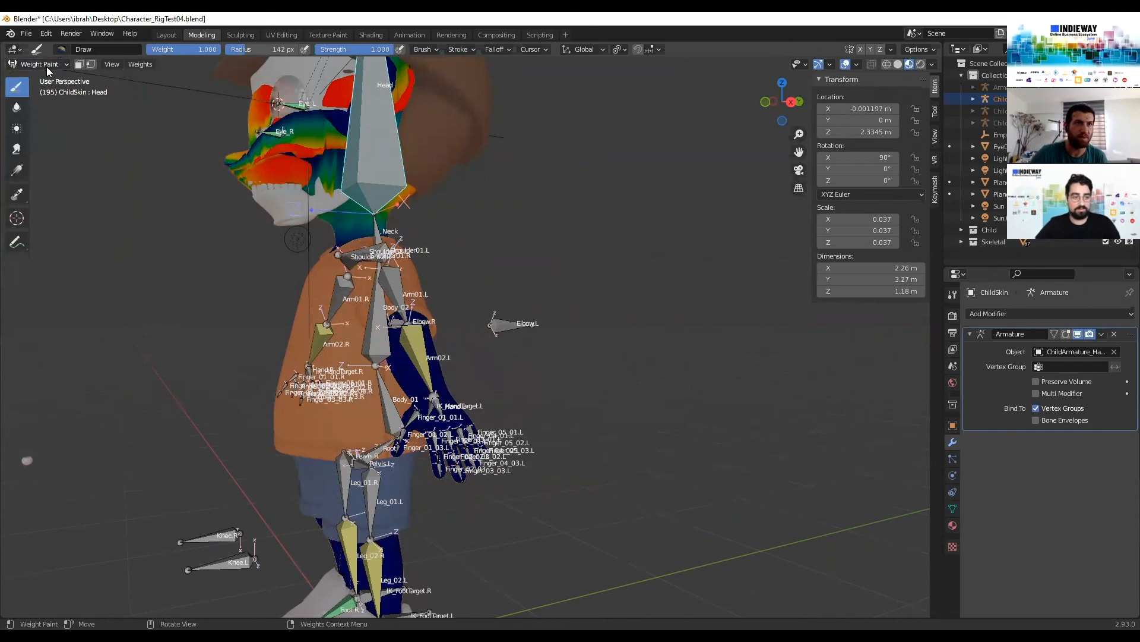
click(47, 66)
click(49, 76)
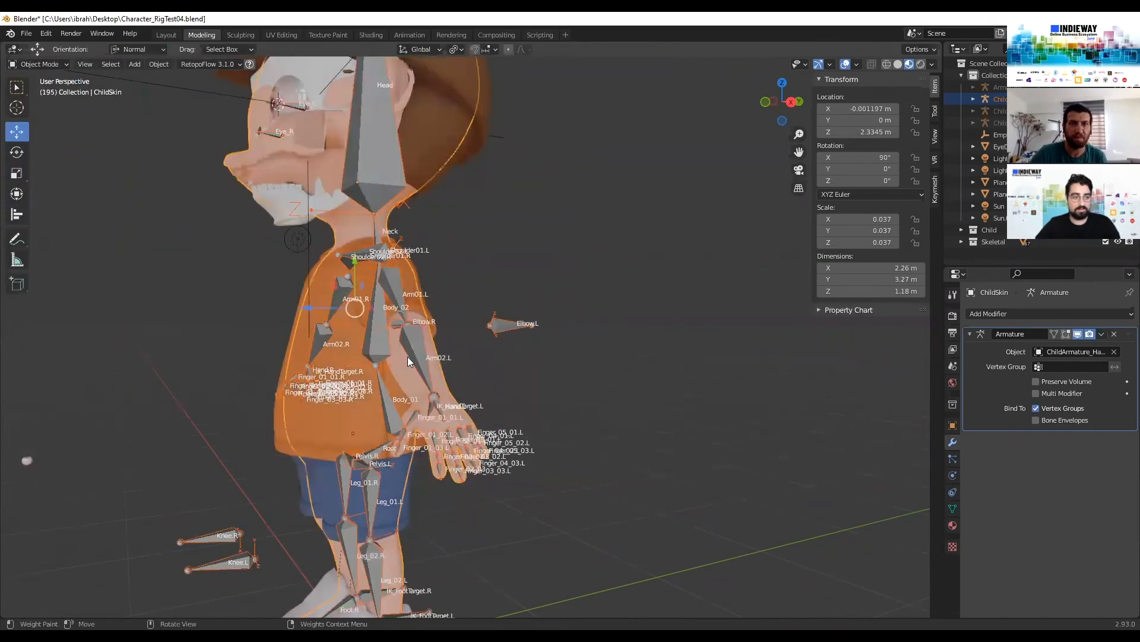
click(385, 398)
key(Tab)
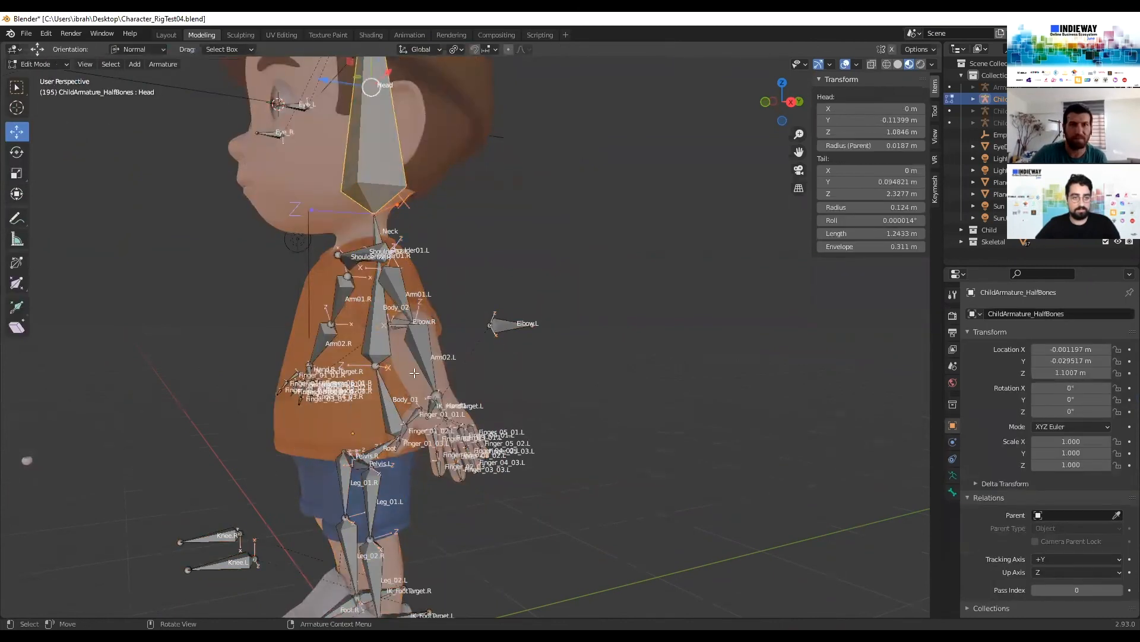
click(398, 409)
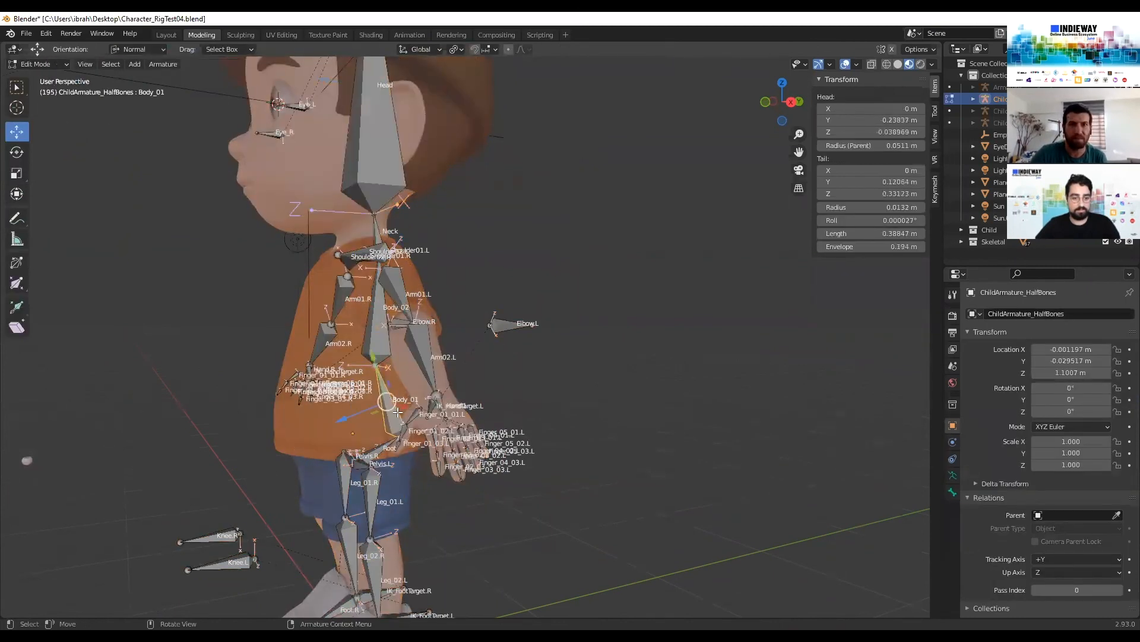
click(57, 65)
click(52, 107)
Try rotating the Body_01 bone and moving the Root bone to test the mesh deformation, cancelling both transforms
shift+middle_drag(440, 302, 359, 162)
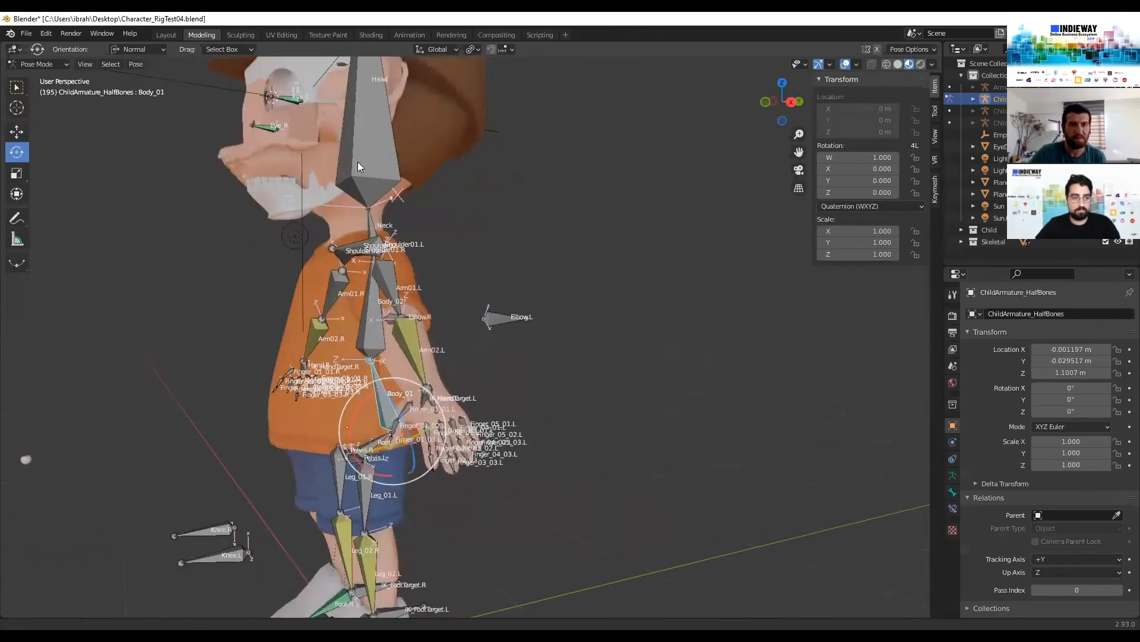
key(Escape)
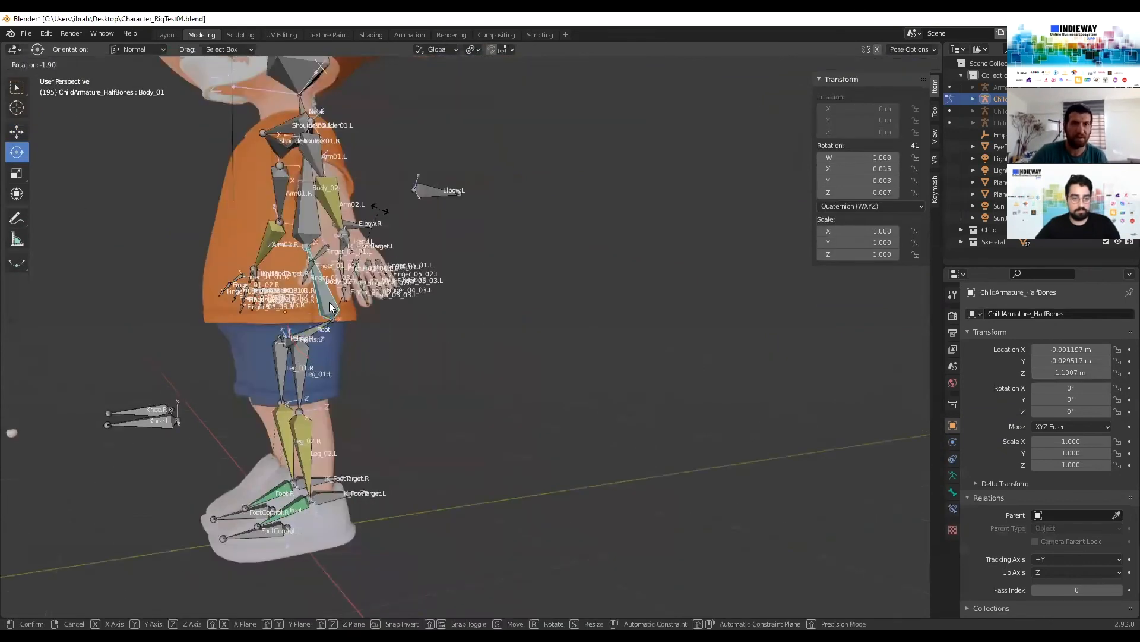
click(317, 336)
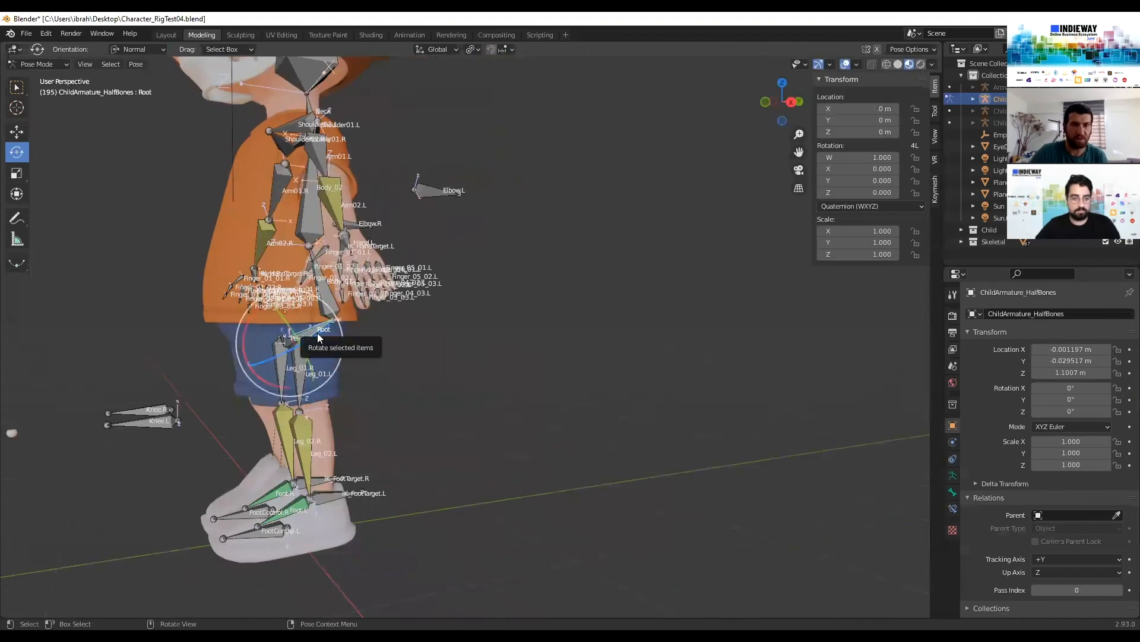
key(g)
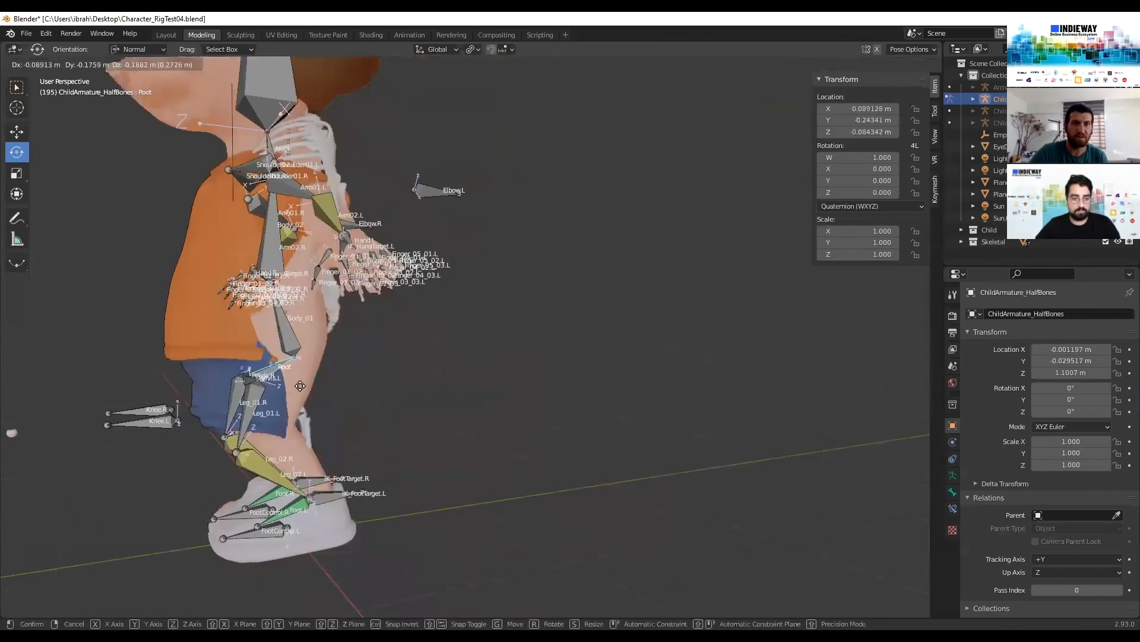
key(Escape)
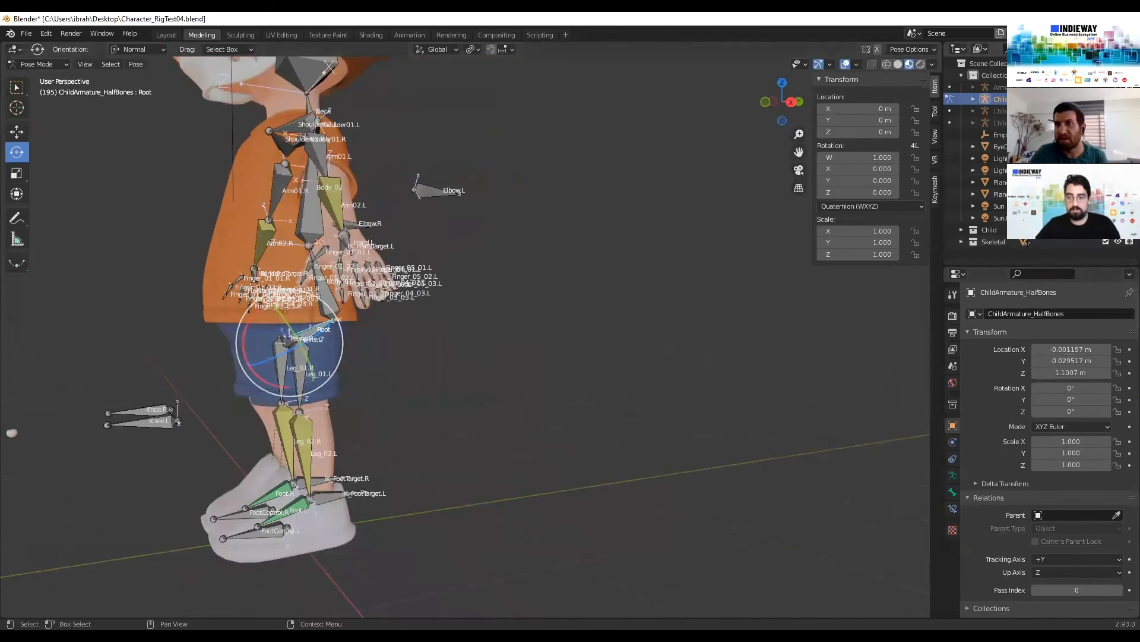
Hide the Child and Skeletal collections to leave the armature on its own in the viewport
click(1119, 231)
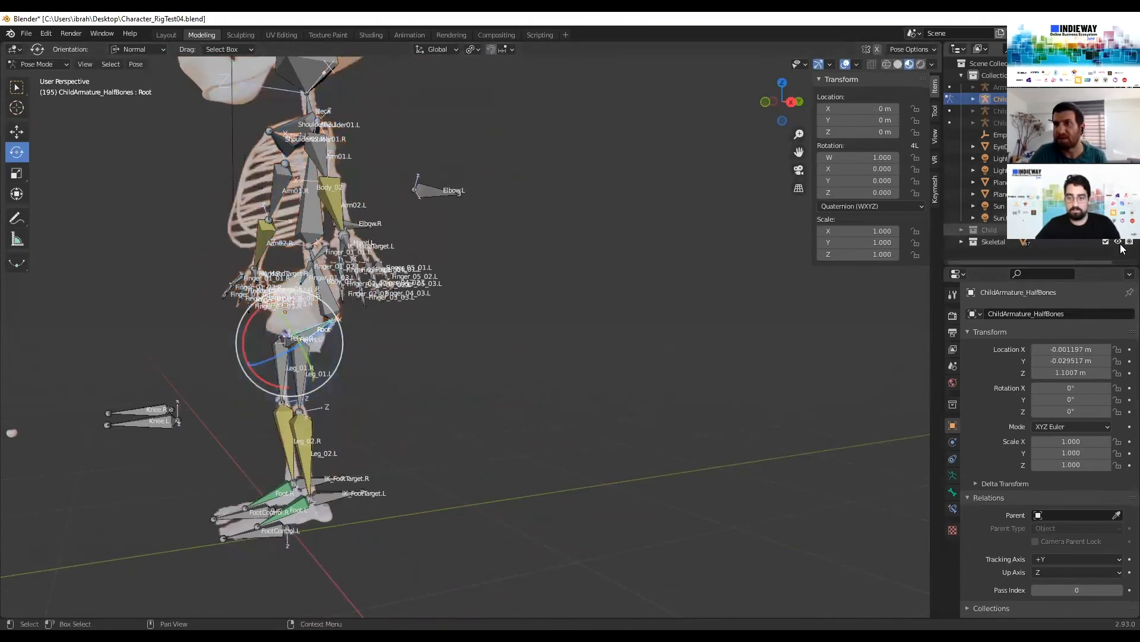
click(1119, 242)
scroll(514, 222, up, 3)
mouse_move(514, 222)
middle_down()
mouse_move(569, 222)
mouse_move(501, 231)
middle_up()
scroll(501, 230, down, 3)
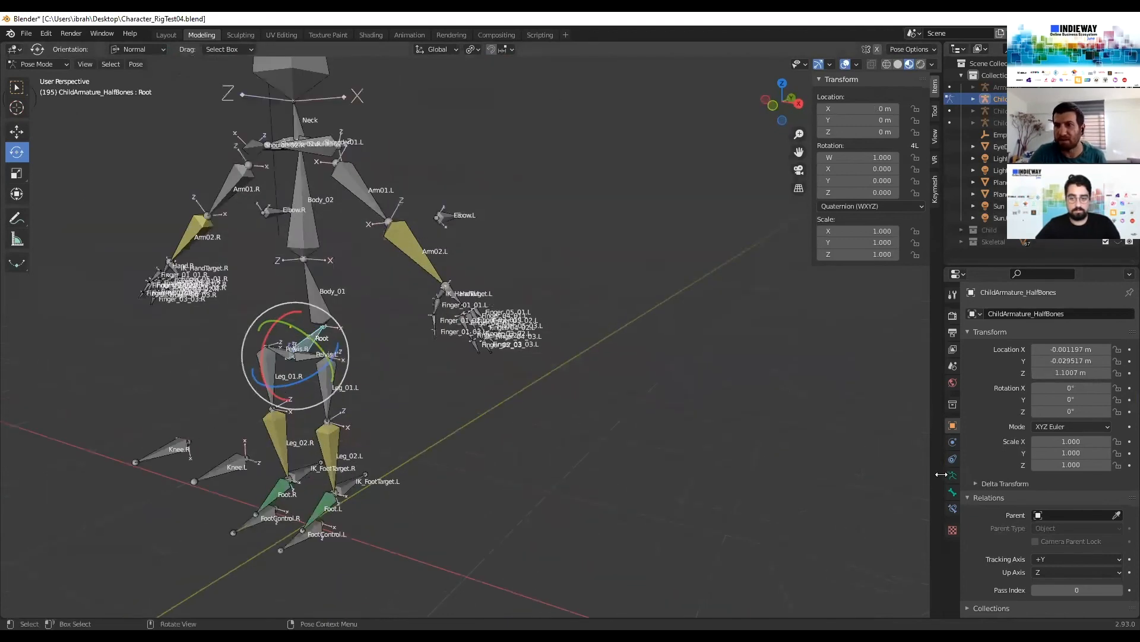
Turn off the display of bone names and axes in the armature's viewport display settings
drag(942, 474, 940, 474)
click(953, 478)
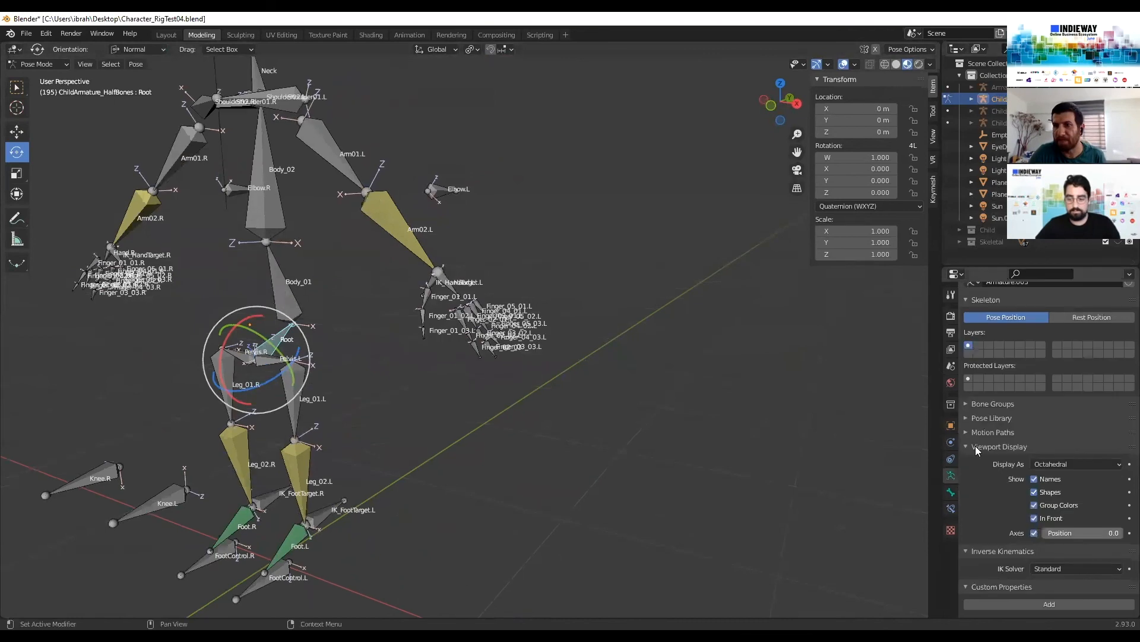
click(1034, 479)
click(1034, 533)
middle_drag(610, 304, 669, 223)
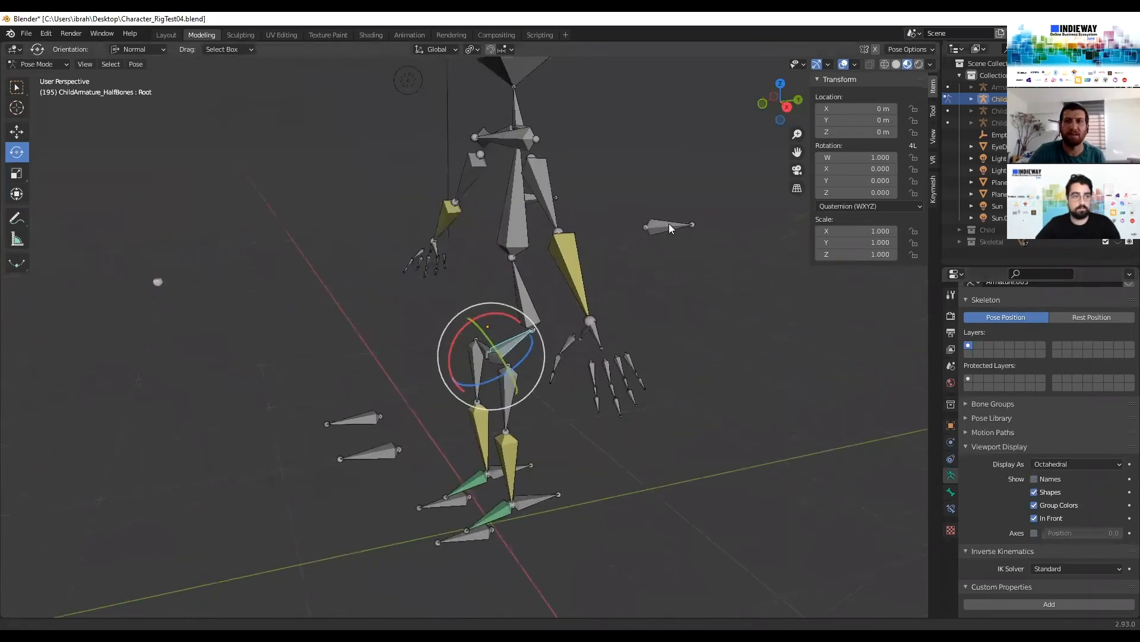
Move the Root bone freely by about -0.038 m in X, -0.064 m in Y and 0.042 m in Z
click(669, 224)
click(516, 342)
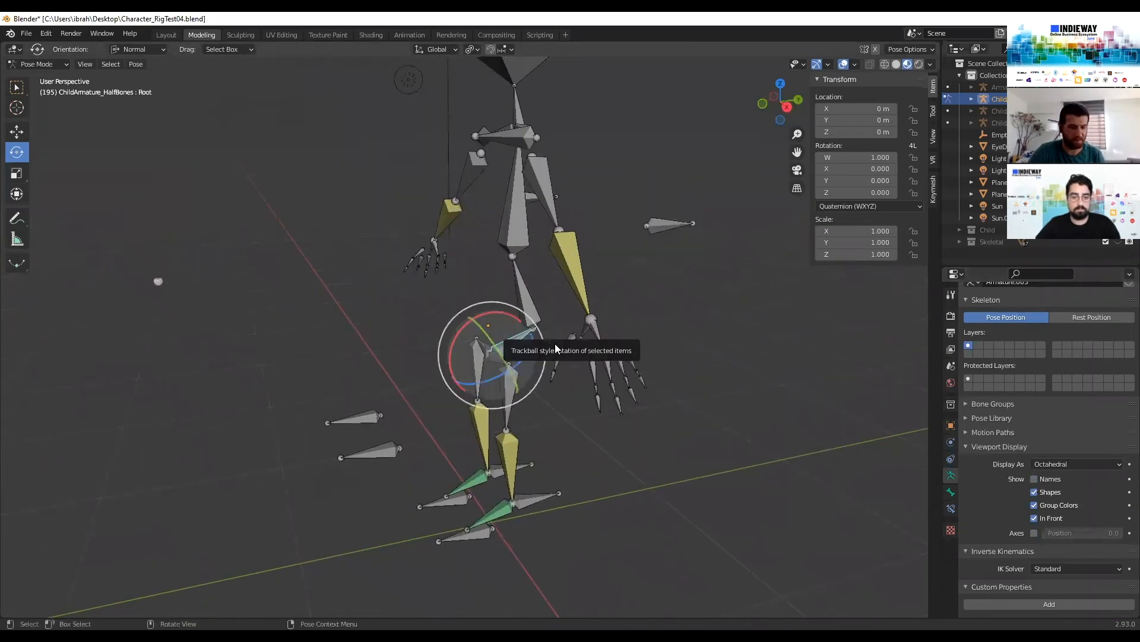
key(g)
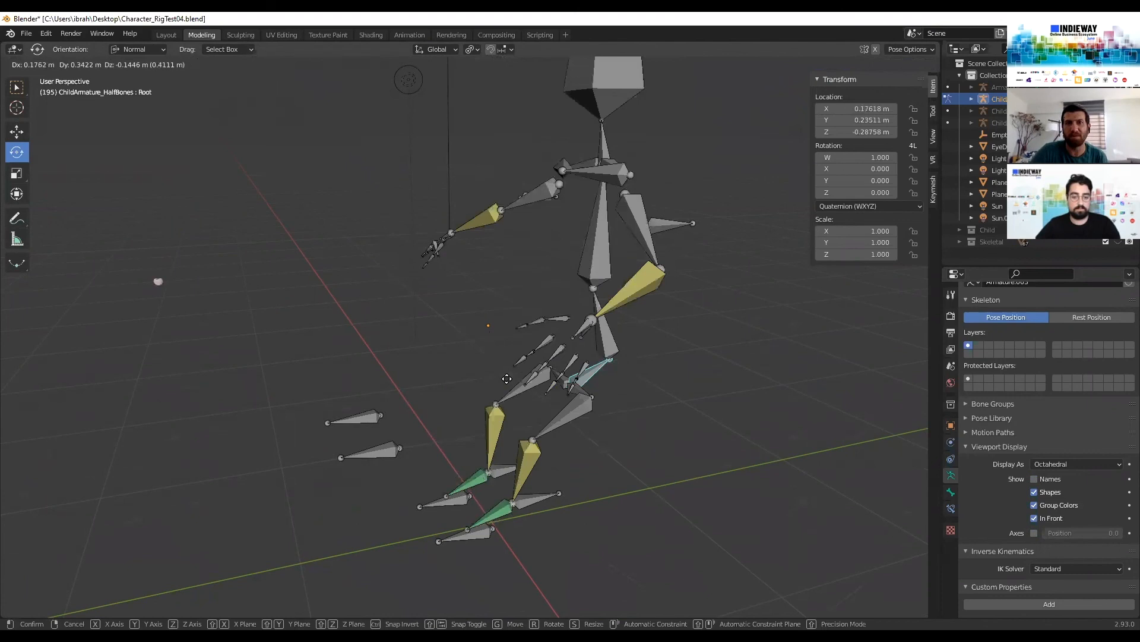
click(645, 252)
middle_drag(654, 266, 615, 332)
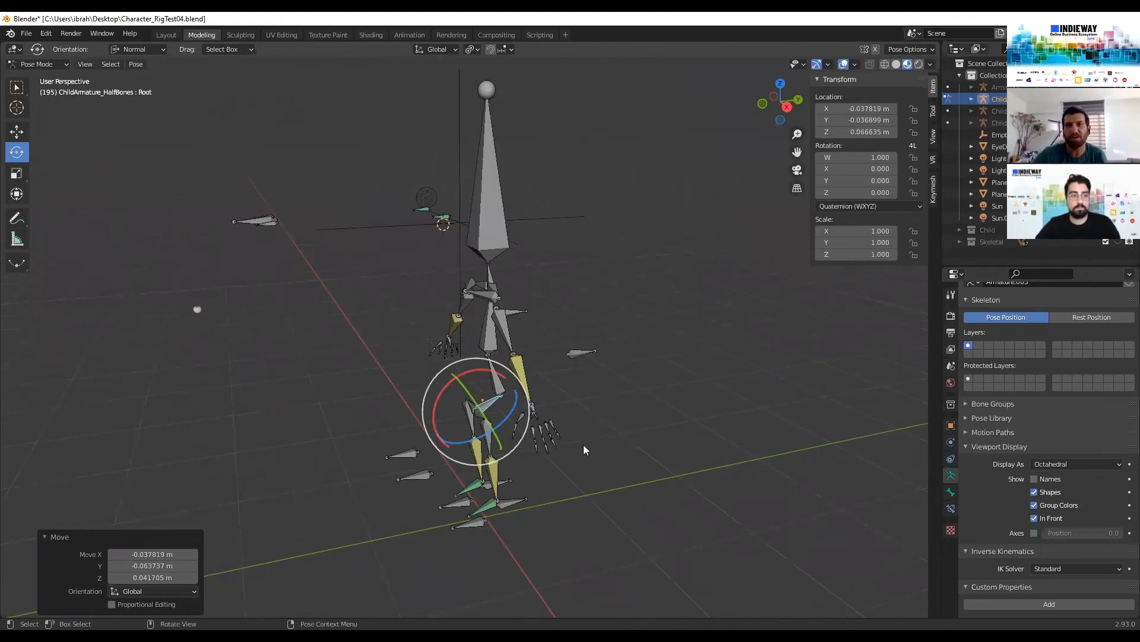
Raise the IK_FootTarget.L bone, moving it by about -0.168 m in X, -0.031 m in Y and 0.513 m in Z
middle_drag(560, 401, 511, 503)
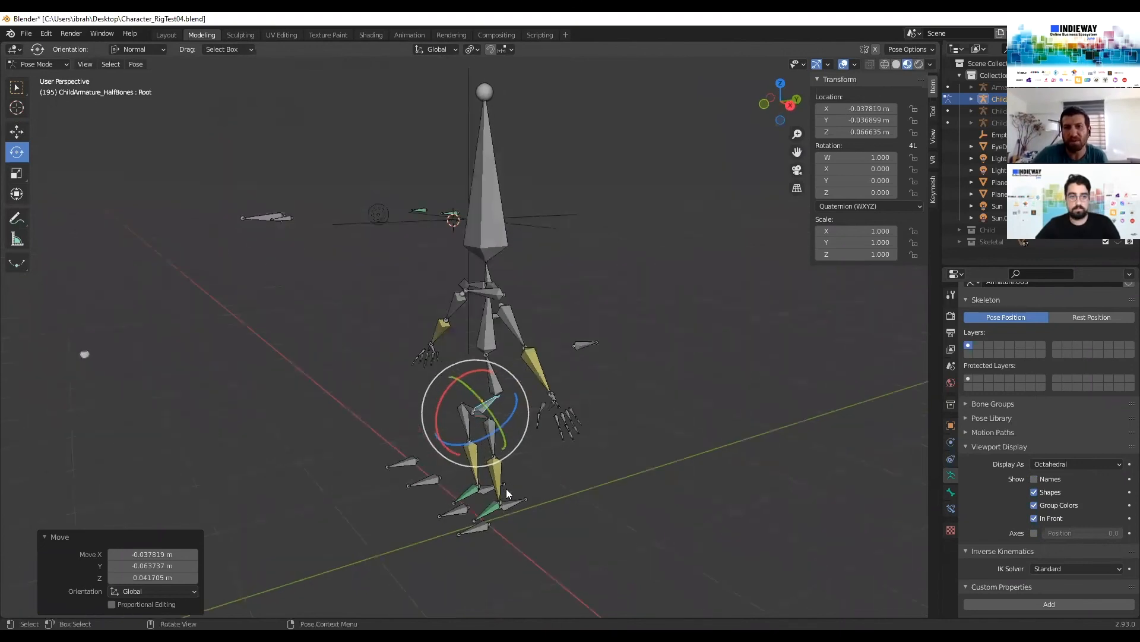
click(515, 505)
key(g)
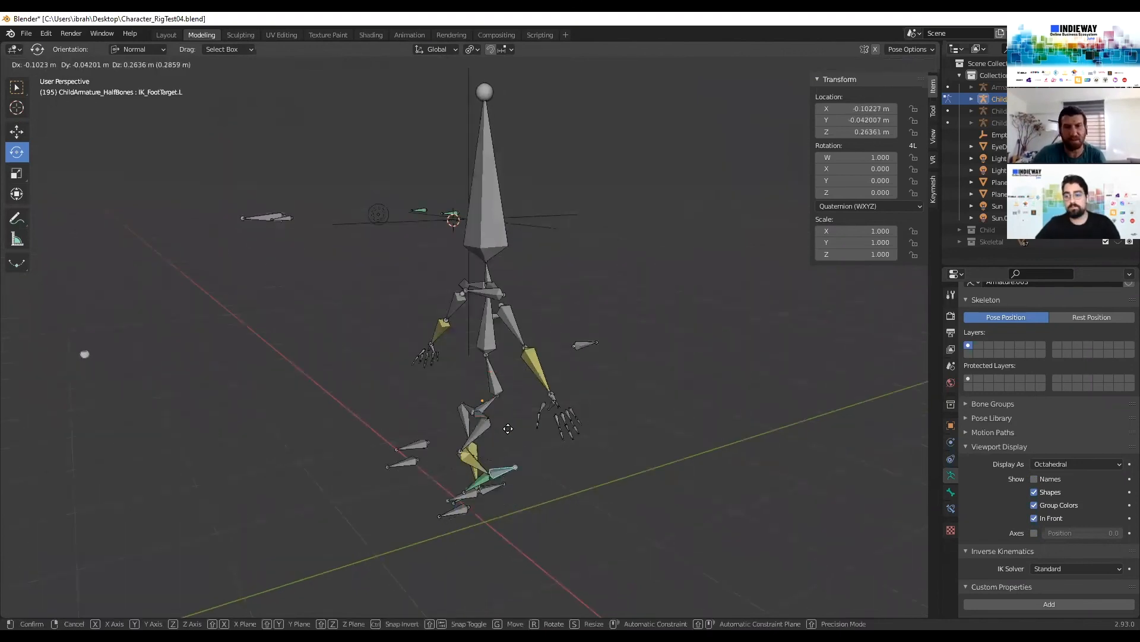
click(504, 433)
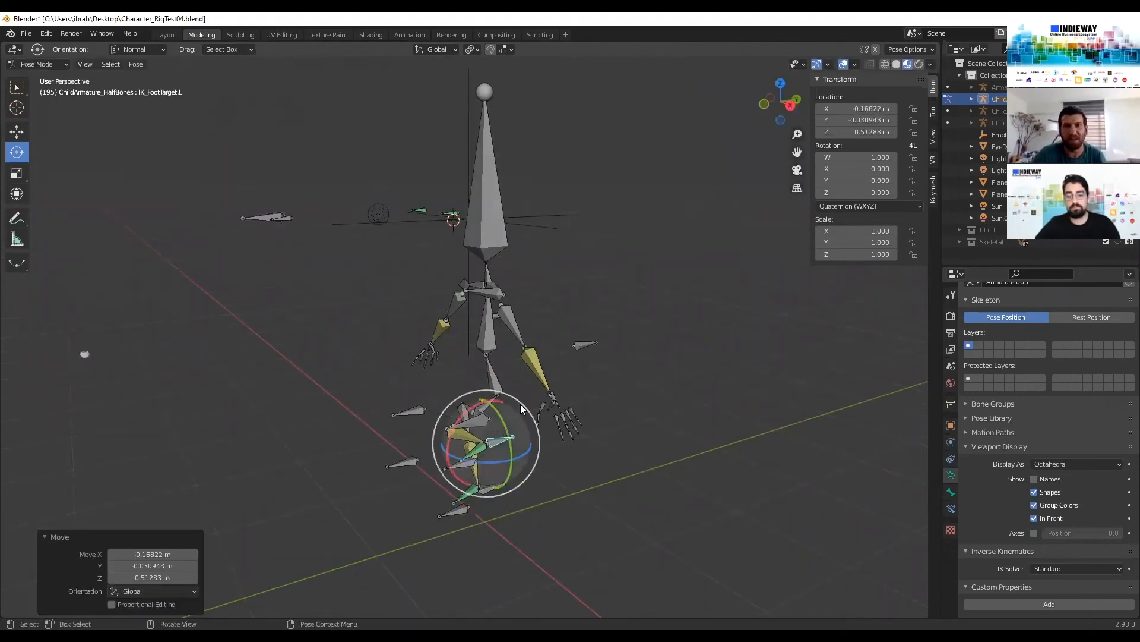
Try moving the Root bone and the IK_FootTarget.L bone to demonstrate the leg IK, cancelling each move
click(491, 407)
key(g)
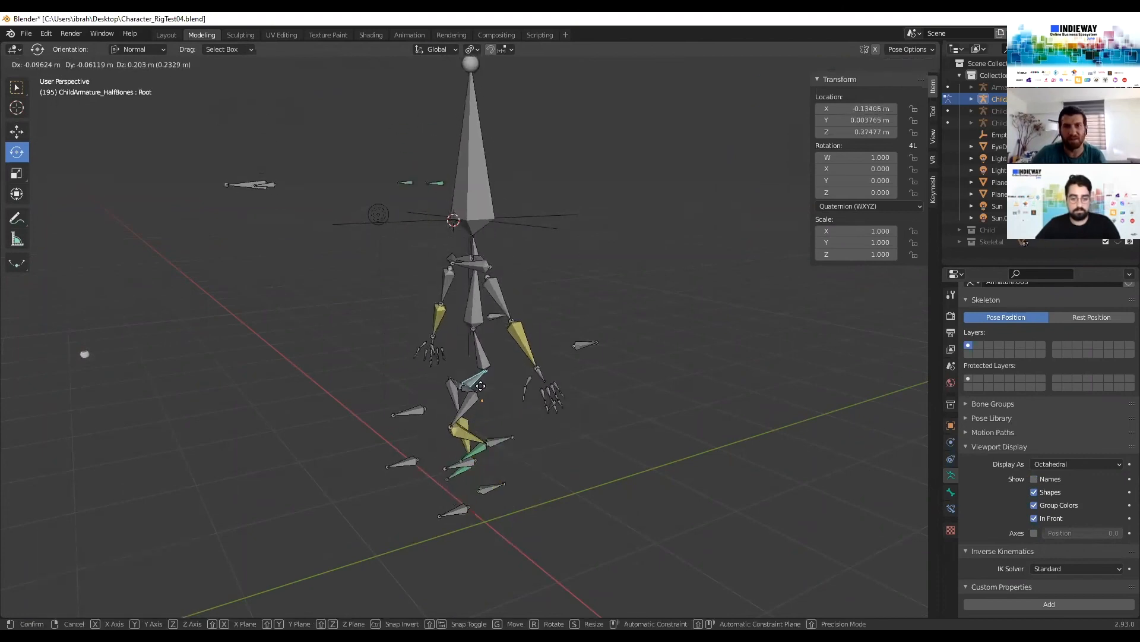
click(535, 375)
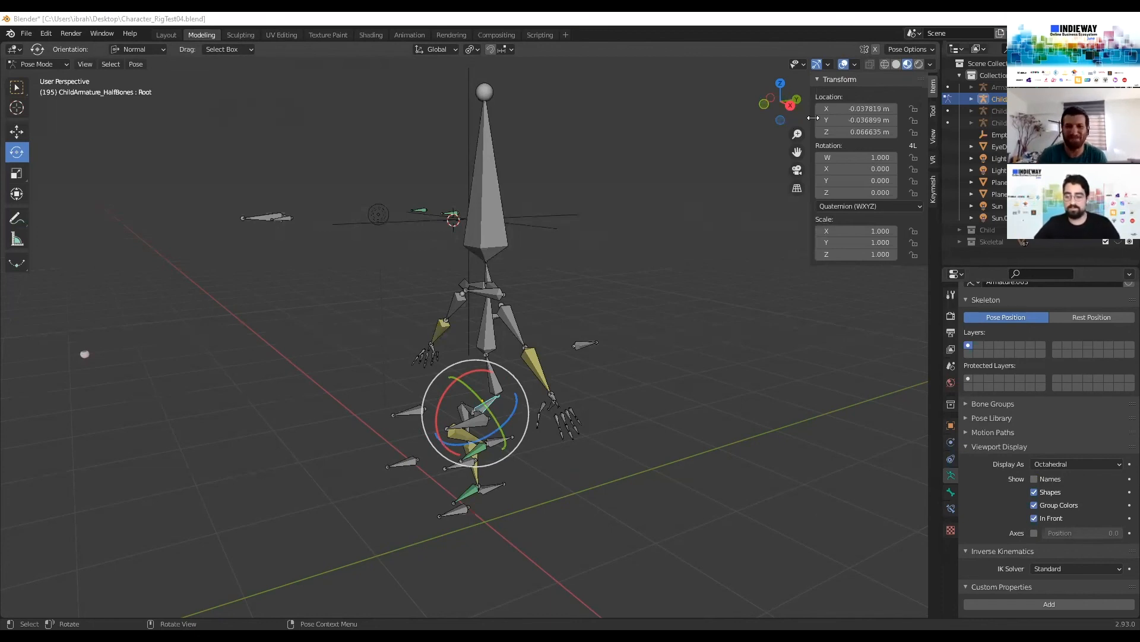
click(494, 443)
key(g)
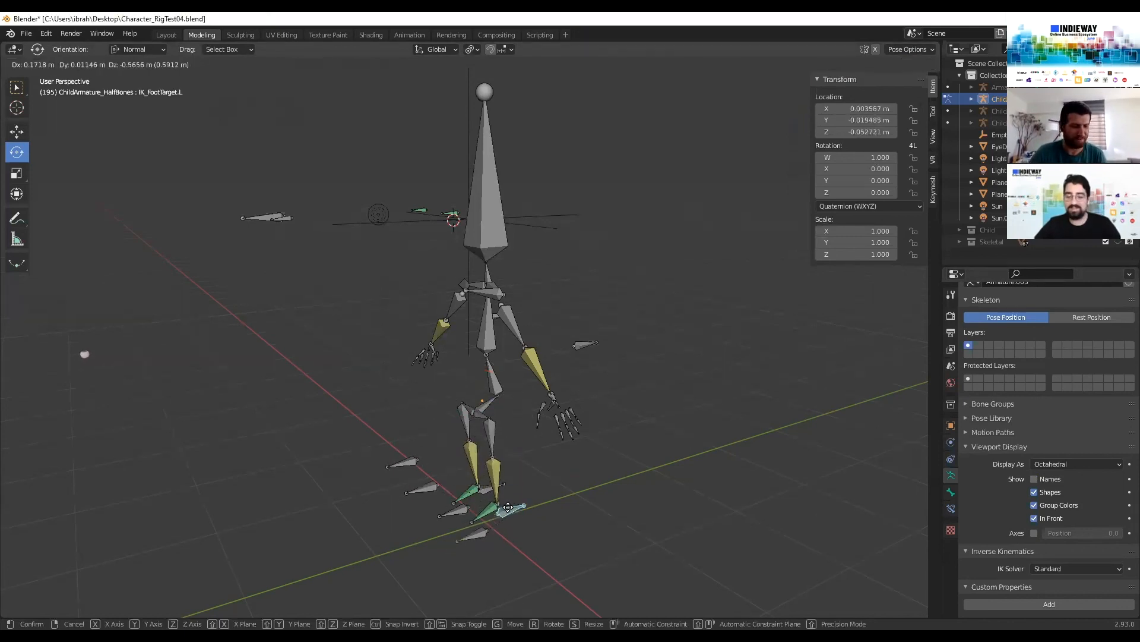
right_click(528, 474)
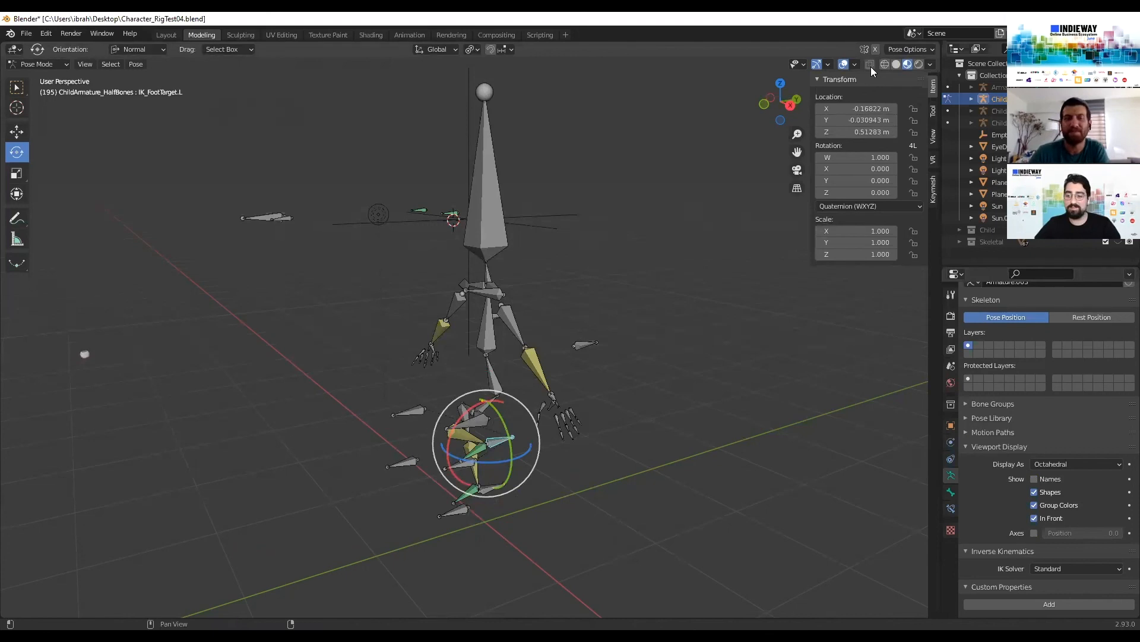